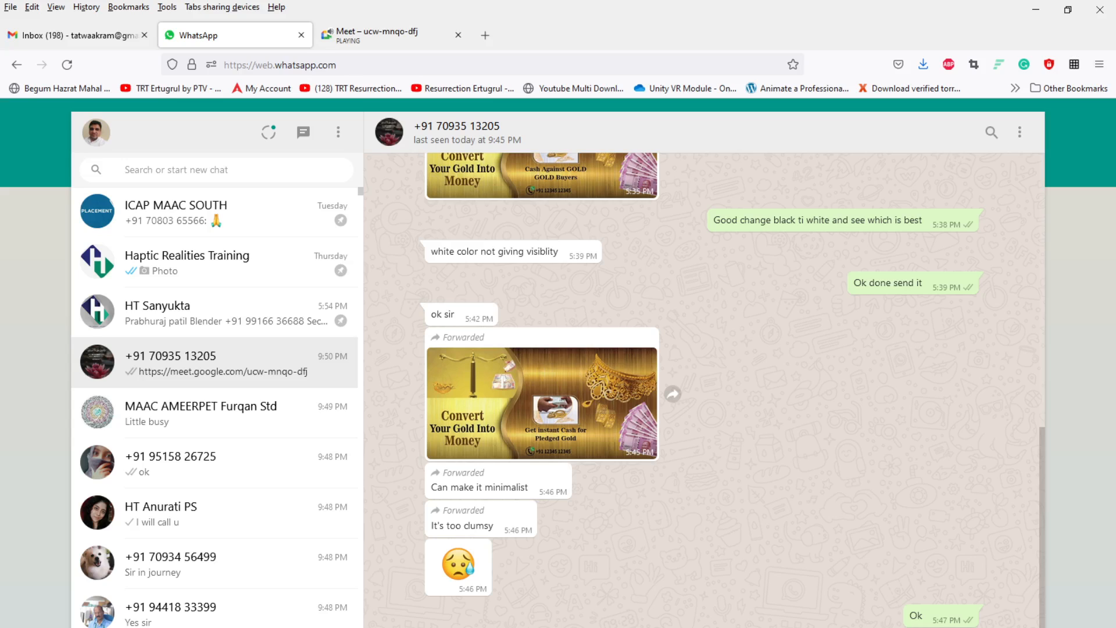
Step: Send the pending chat messages in two conversations and minimize the browser window
key("Return")
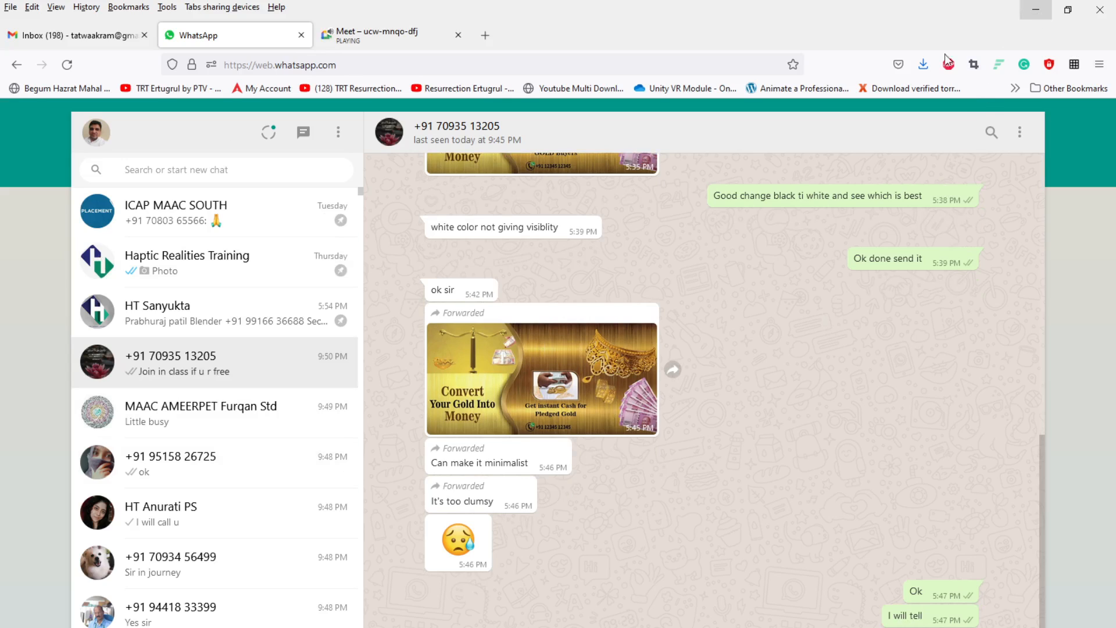
left_click(215, 627)
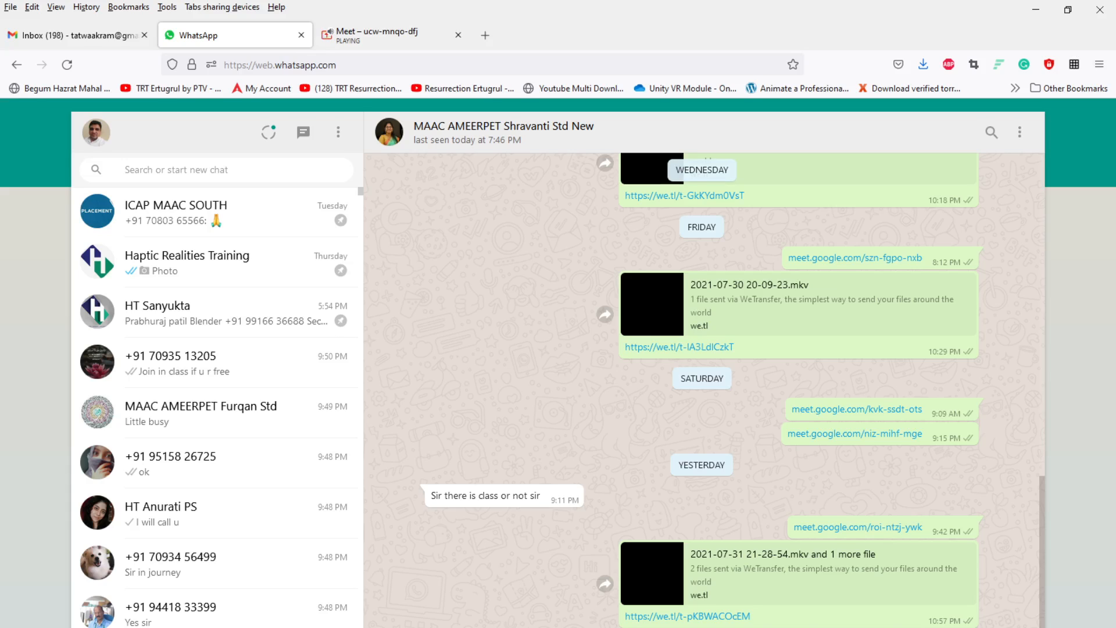
key("Return")
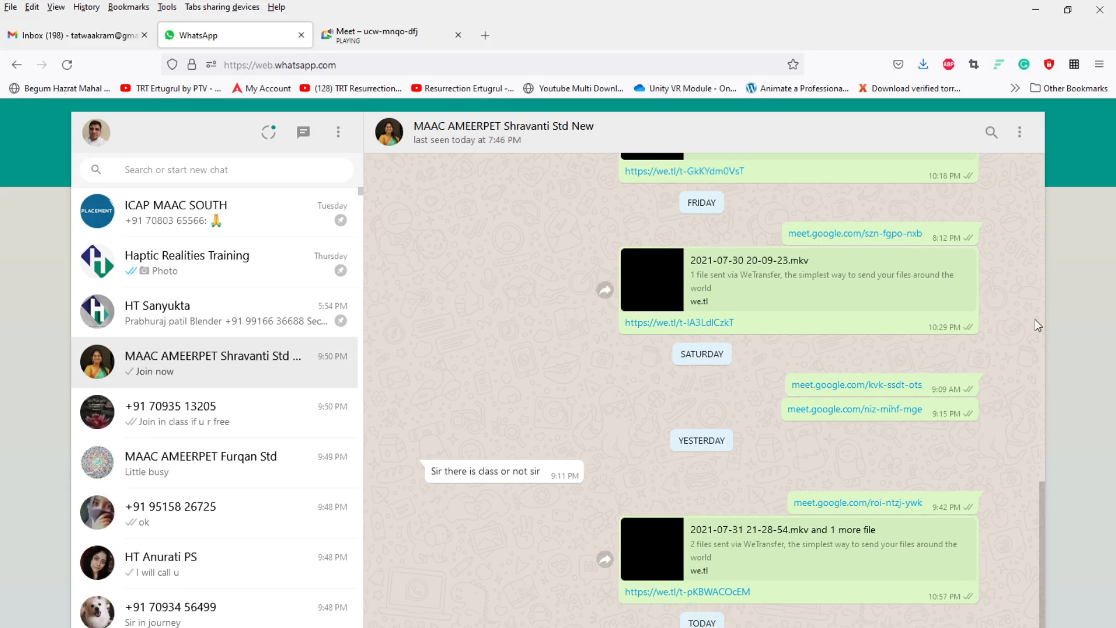
left_click(1036, 11)
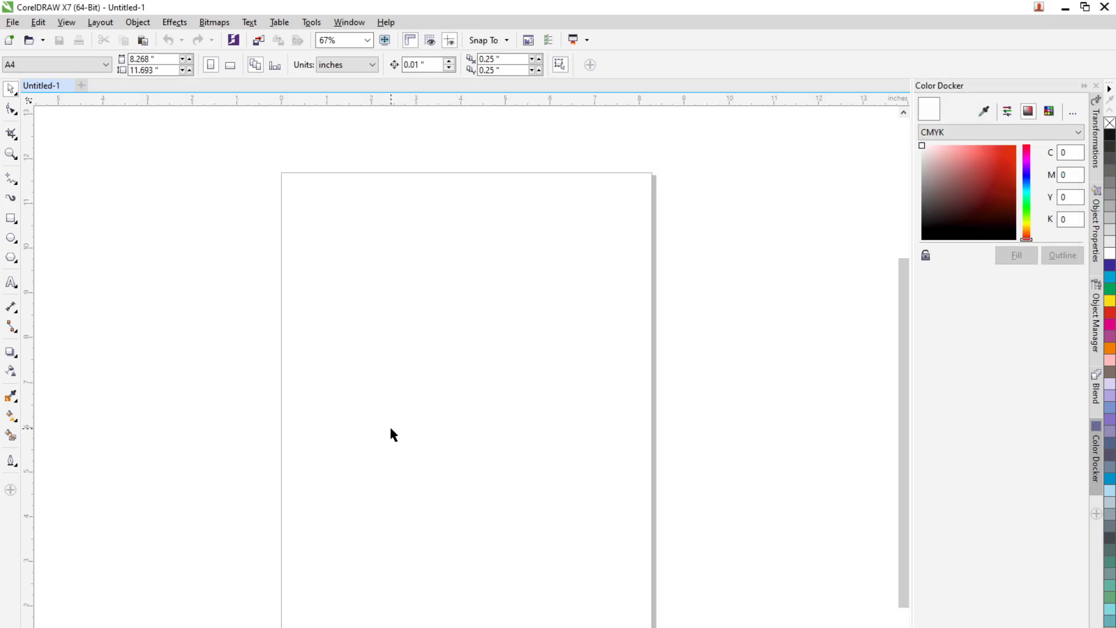
Step: Draw a circle about 5 inches across in the middle of the page with the Ellipse tool
left_click(11, 179)
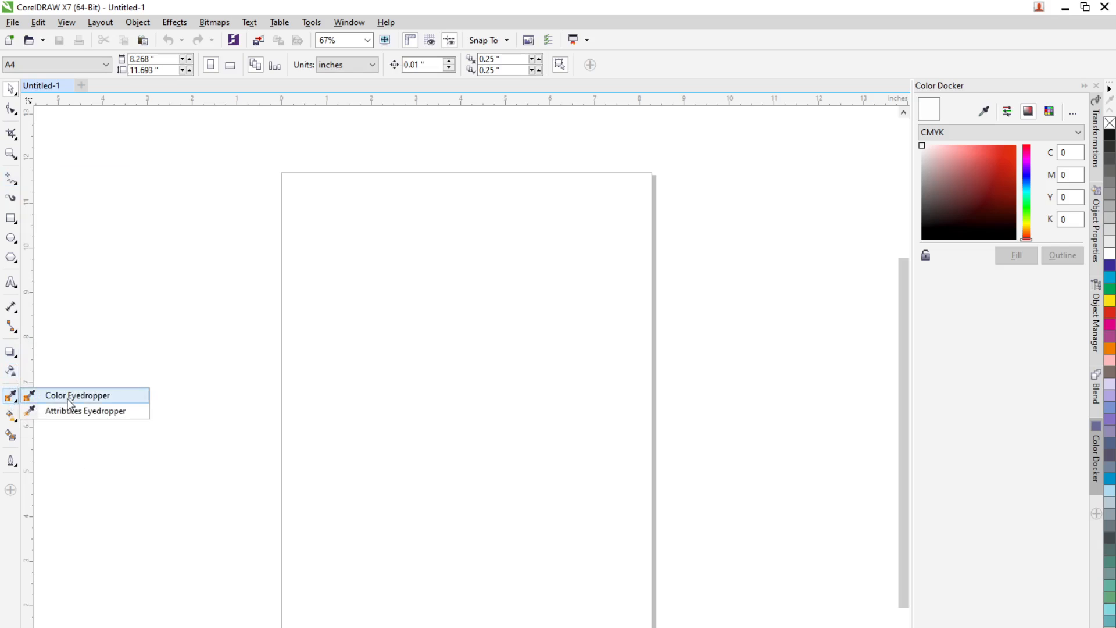
mouse_move(16, 422)
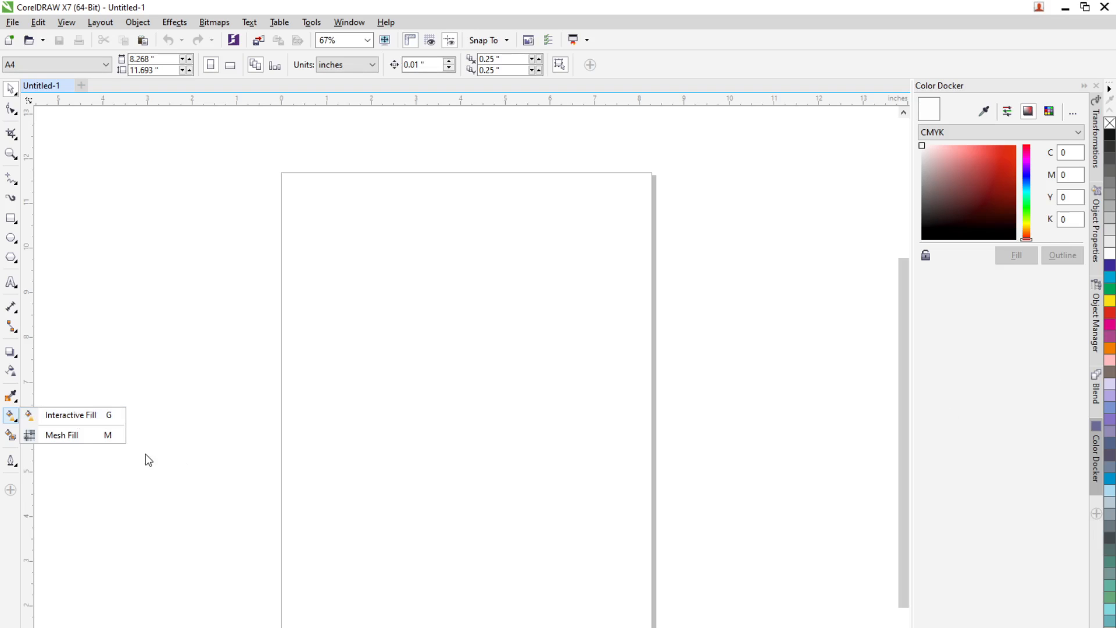
left_click(14, 239)
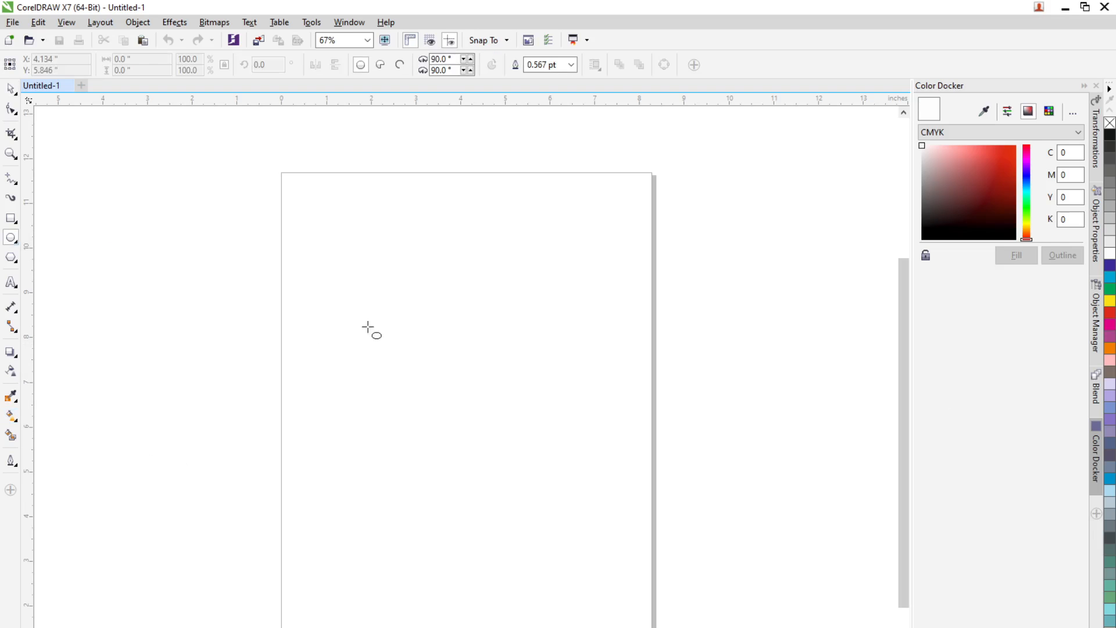
left_click_drag(357, 314, 585, 543)
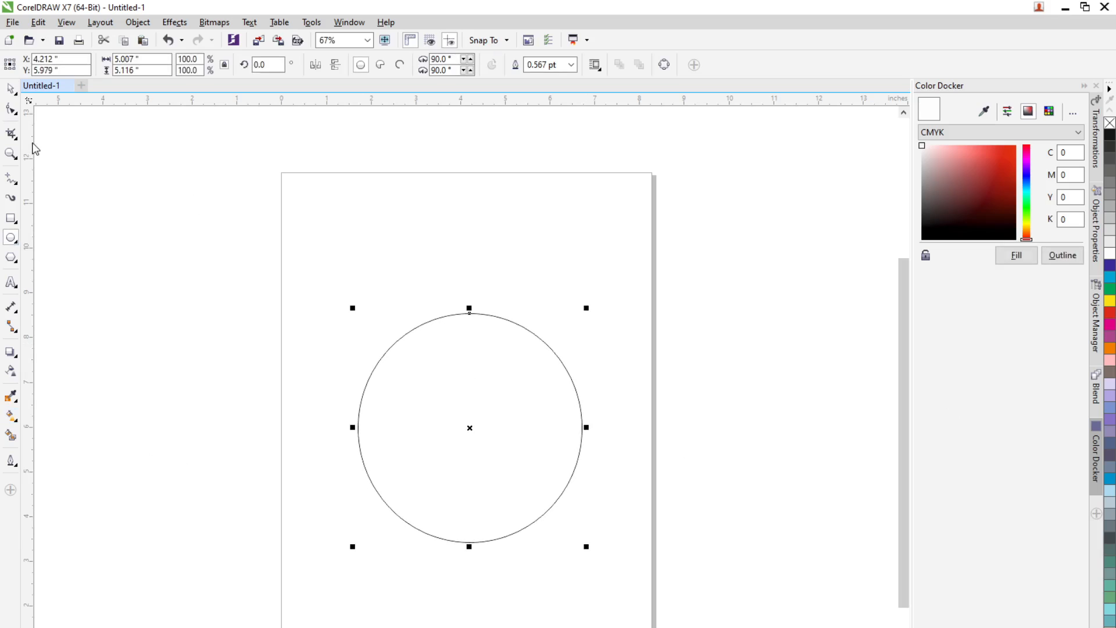
Step: Fill the circle with blue from the colour palette
left_click(11, 88)
left_click_drag(1110, 279, 610, 460)
left_click(608, 455)
left_click(518, 438)
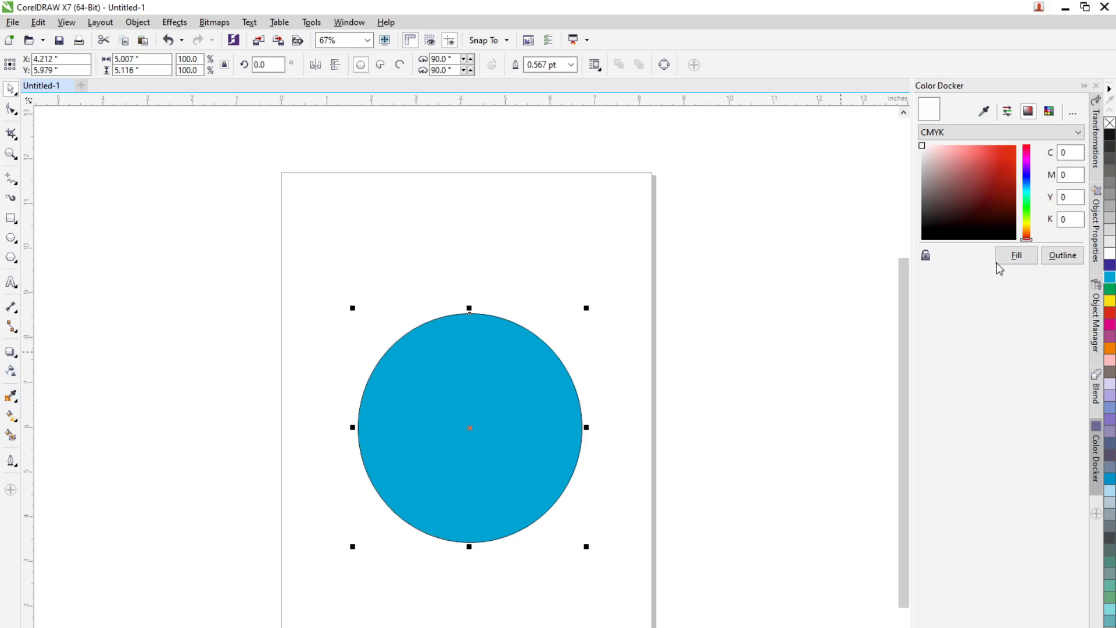
Step: In the circle's fill properties, apply a uniform green fill of C81 M2 Y92 K3
left_click(1096, 234)
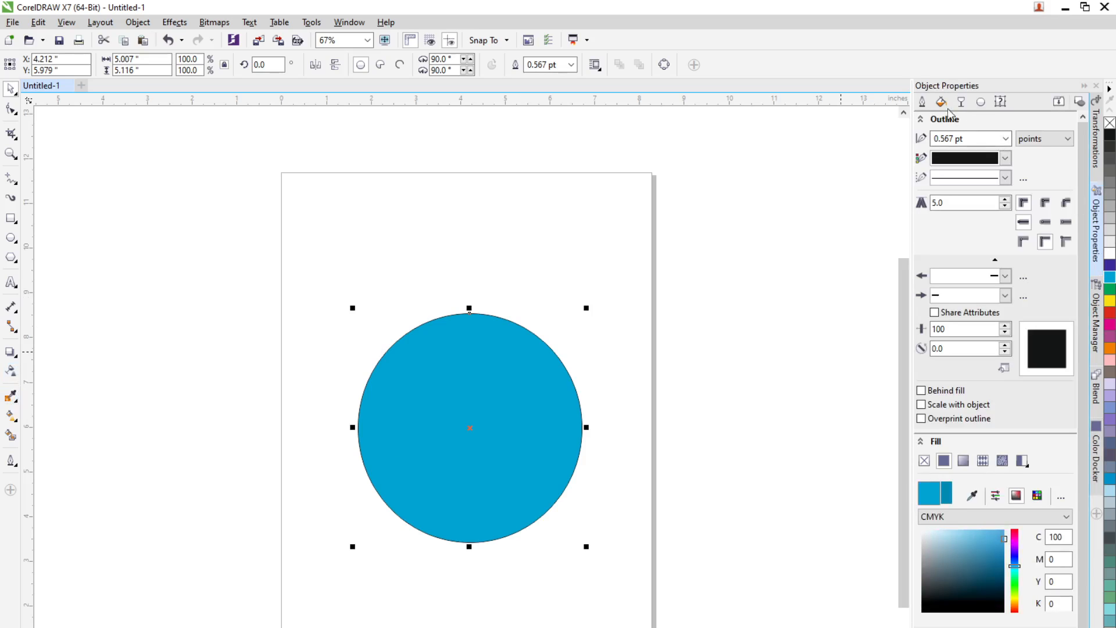
left_click(941, 104)
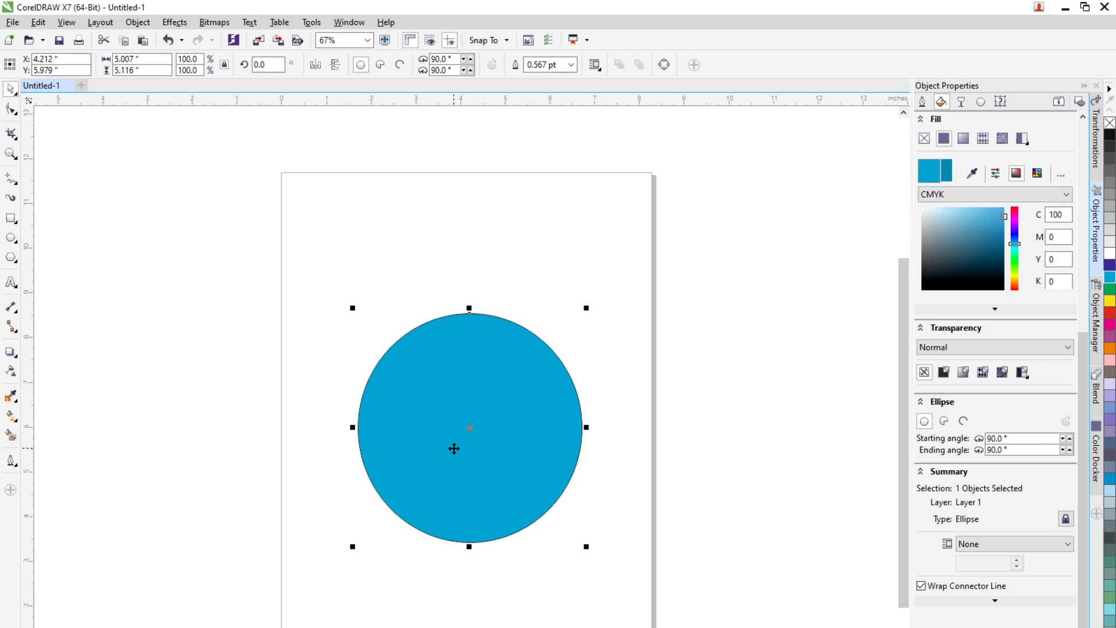
left_click(924, 138)
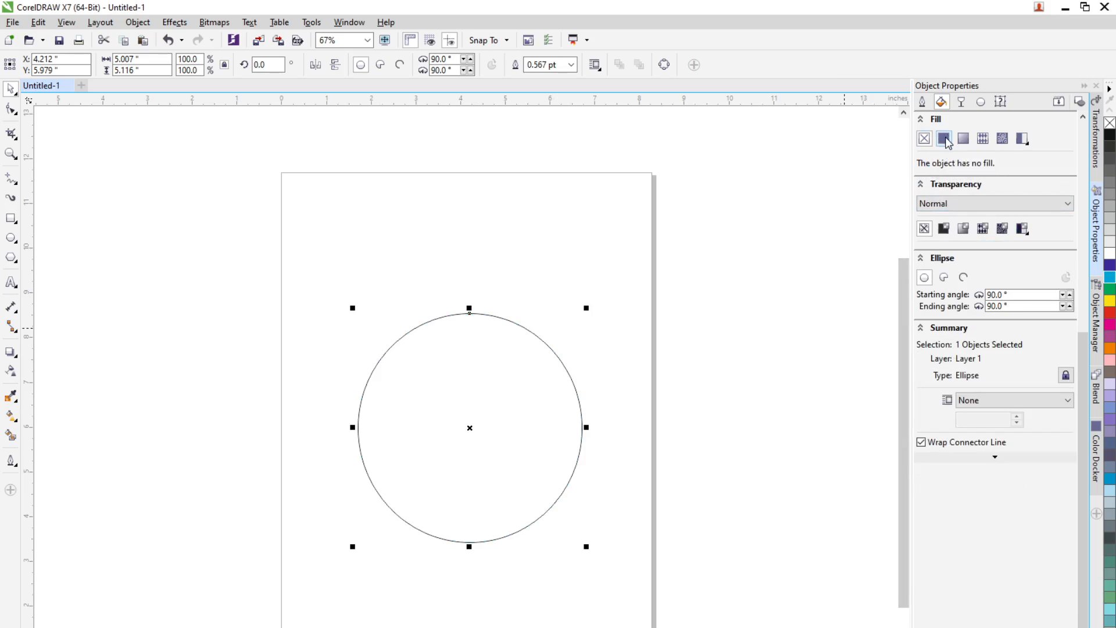
left_click(944, 139)
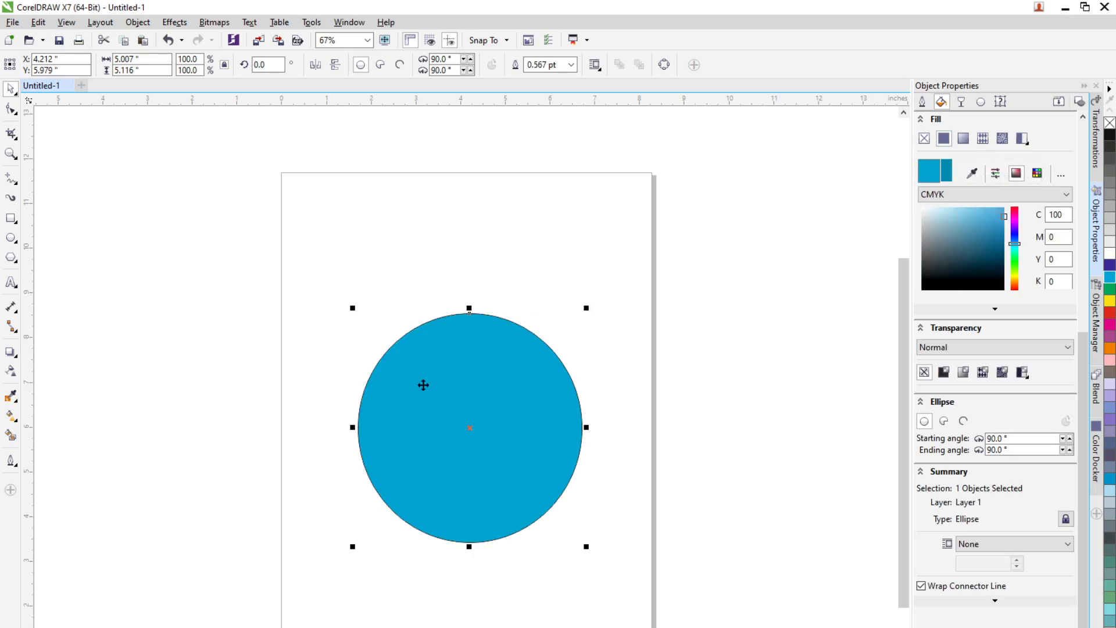
left_click(1016, 258)
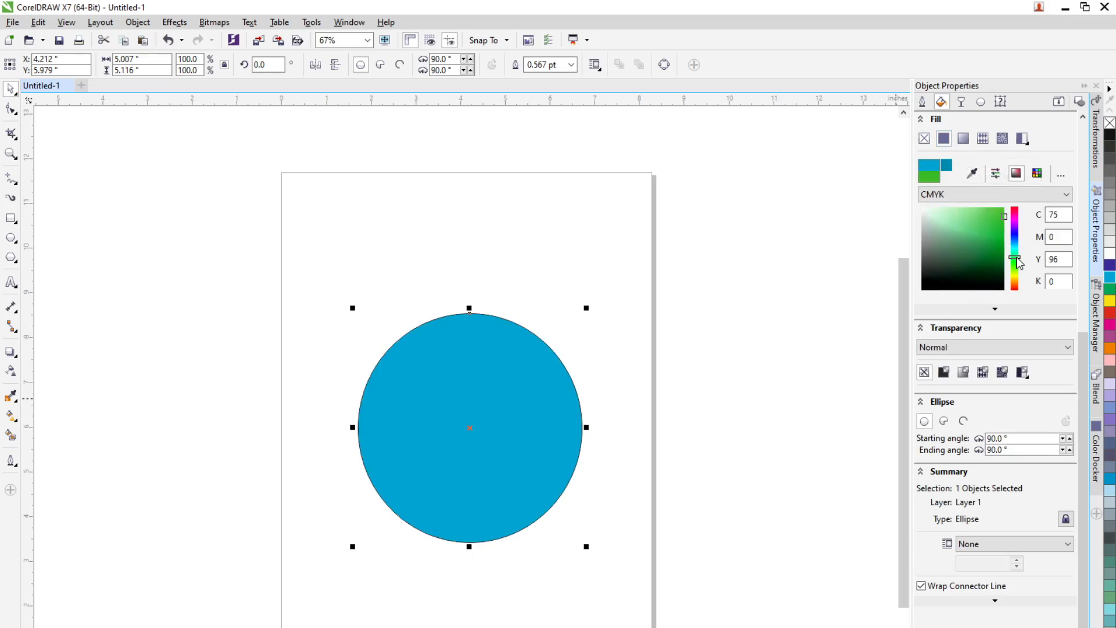
left_click(991, 238)
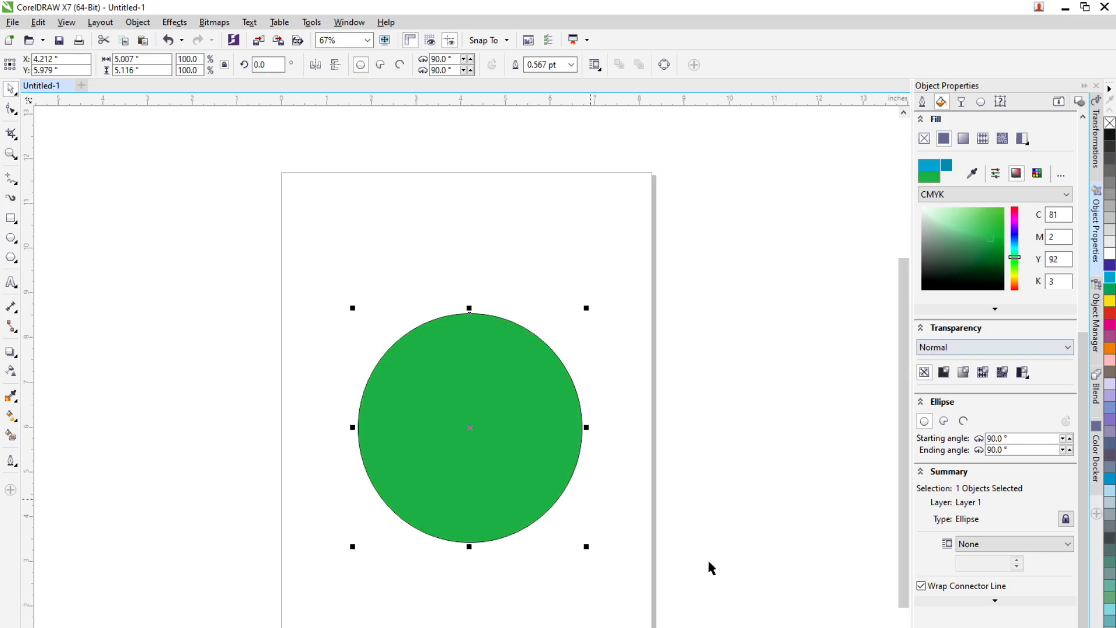
Step: Change the circle's fill to an elliptical fountain fill, trying the other fountain types along the way
left_click(964, 142)
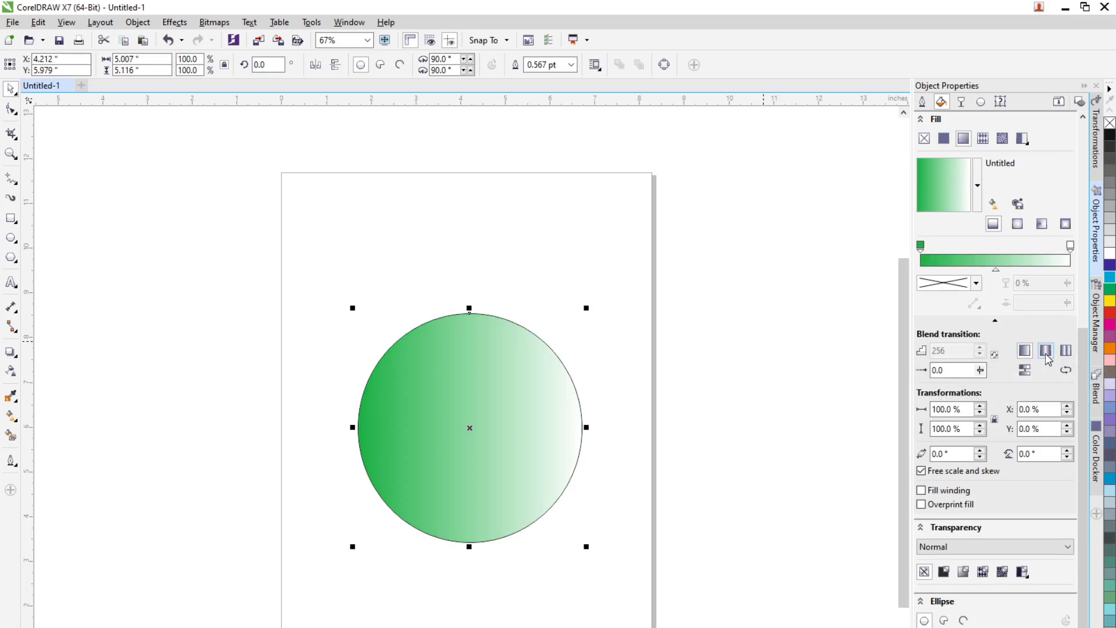
left_click(1066, 351)
left_click(1025, 350)
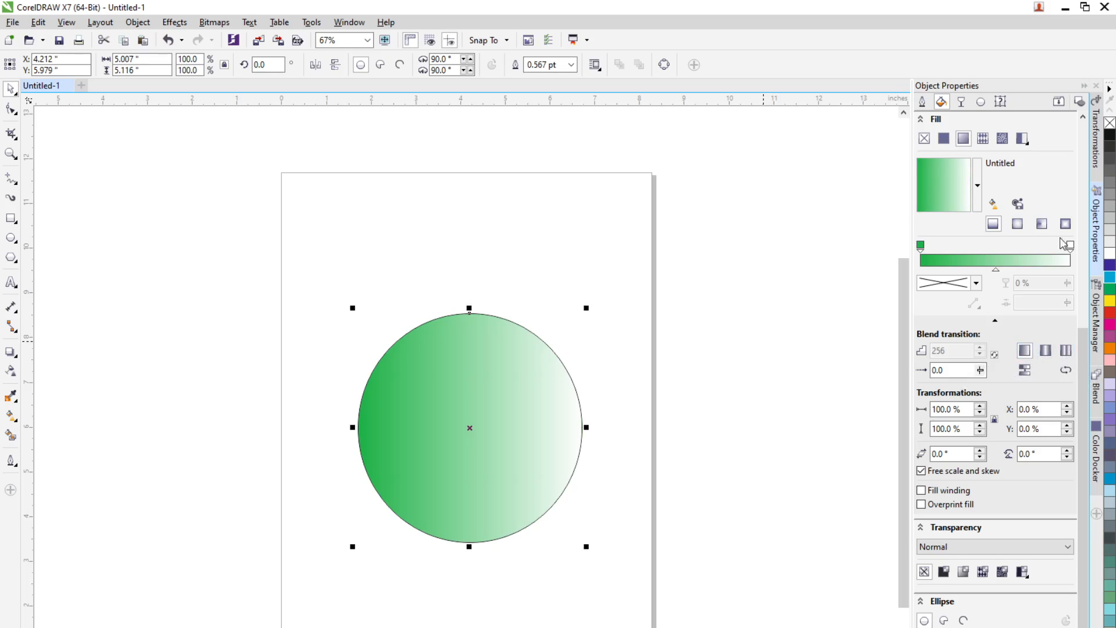
left_click(1017, 226)
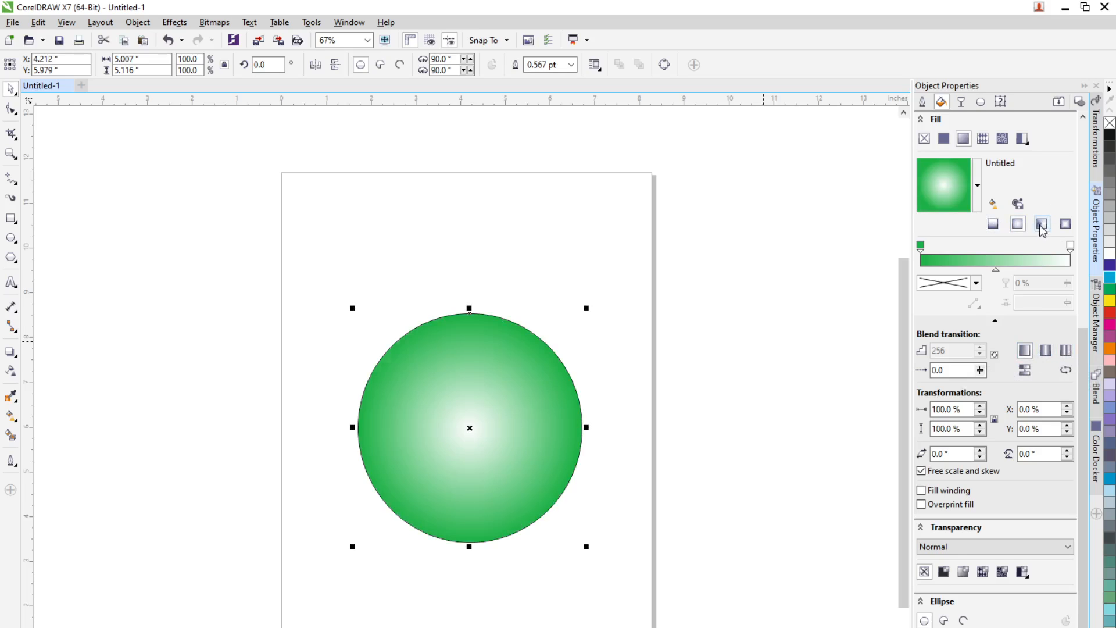
left_click(1041, 225)
left_click(1066, 225)
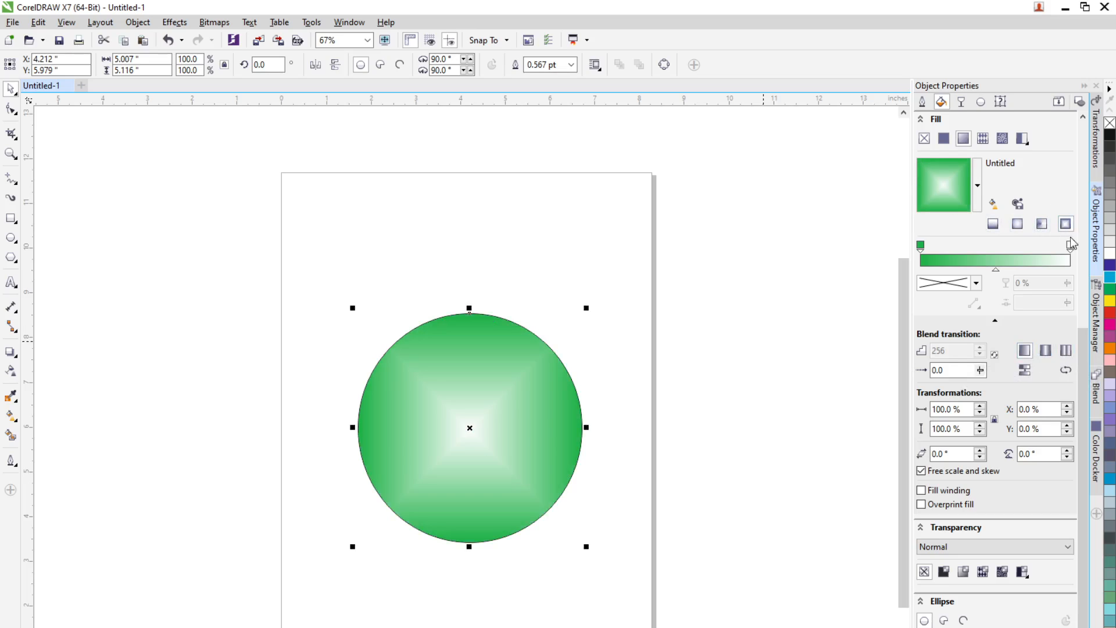
left_click(1018, 225)
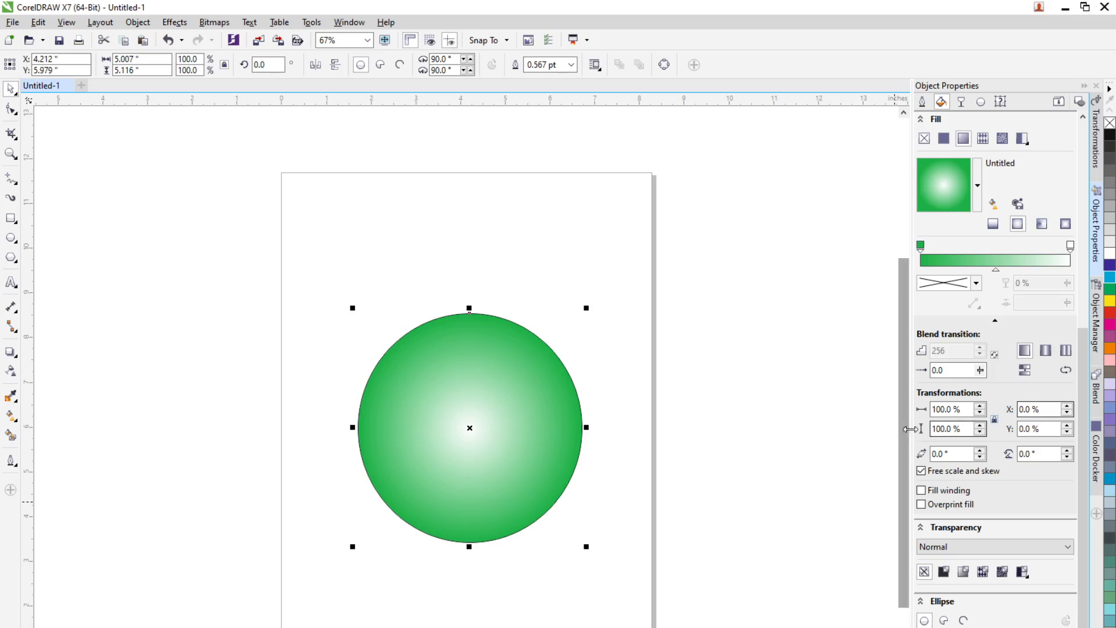
Step: Try scaling the fountain fill up to 150% and 300%
double_click(961, 409)
type("1")
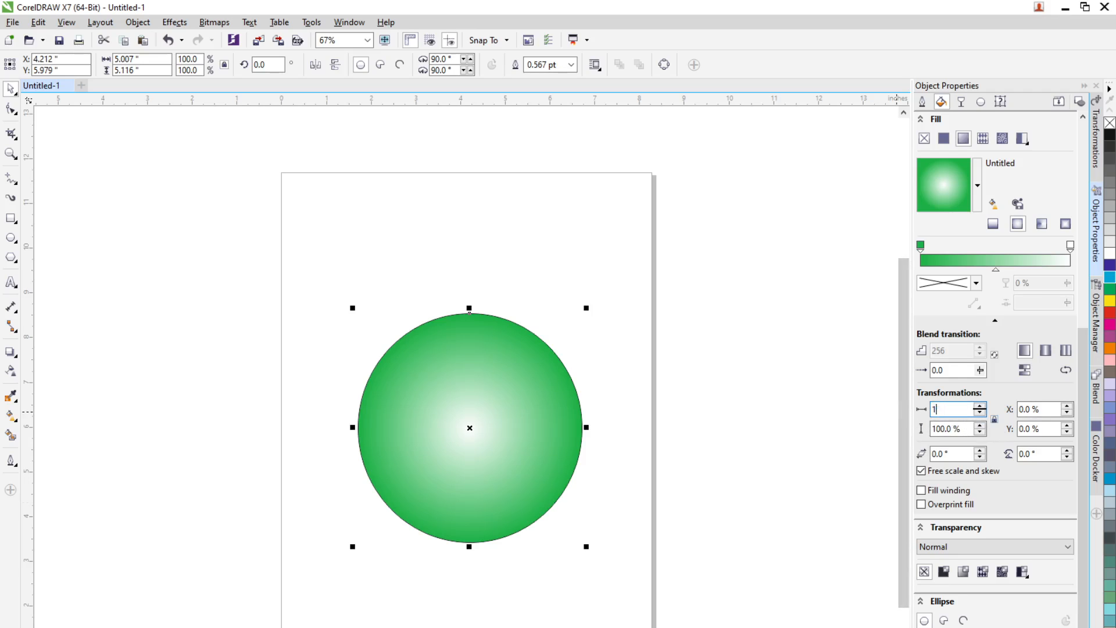
type("50")
key("Return")
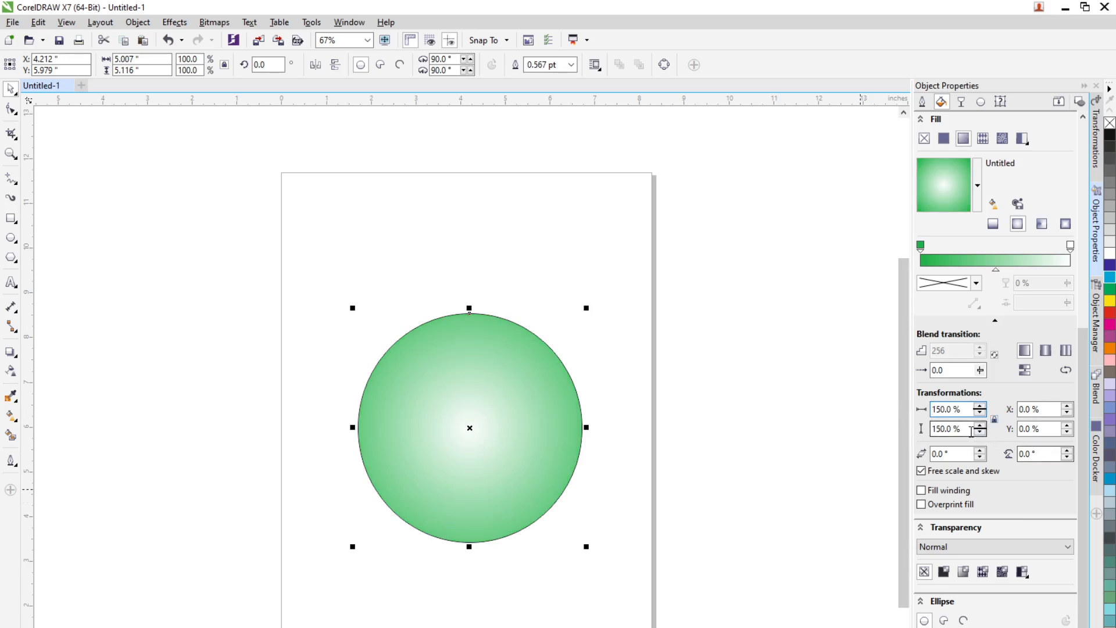
left_click_drag(971, 430, 932, 430)
type("300")
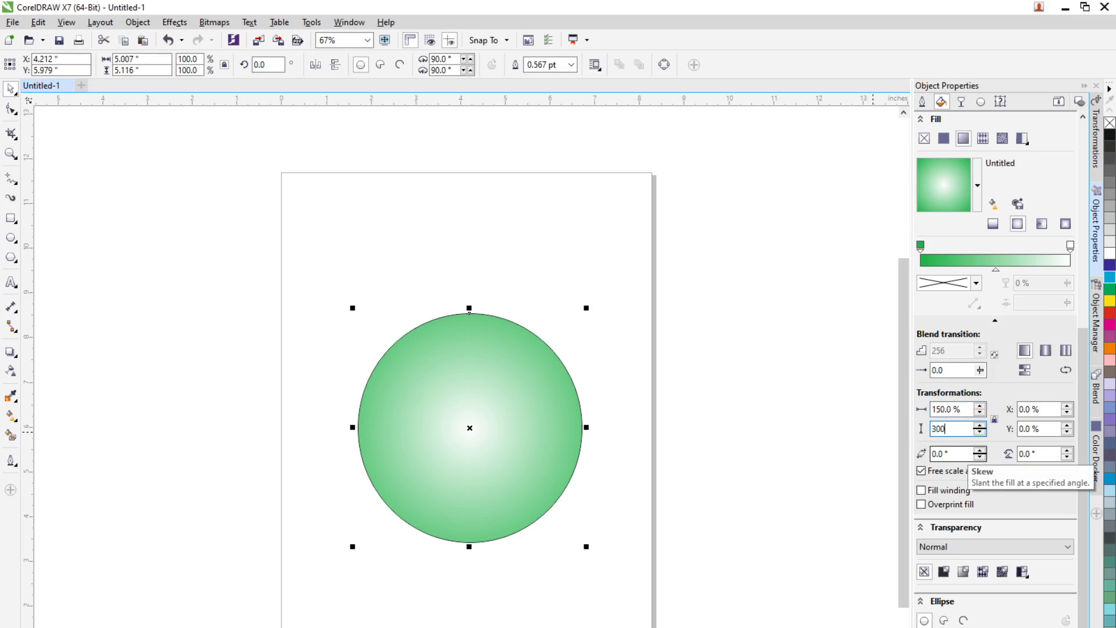
key("Return")
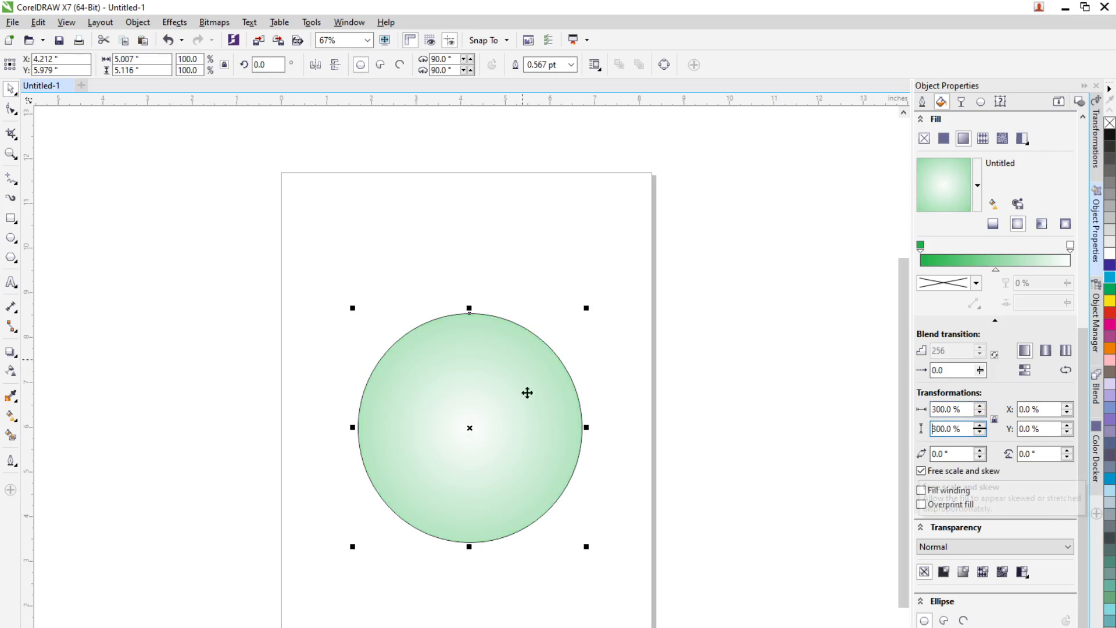
Step: Scale the fountain fill to 50% in width and height
left_click_drag(962, 407, 824, 424)
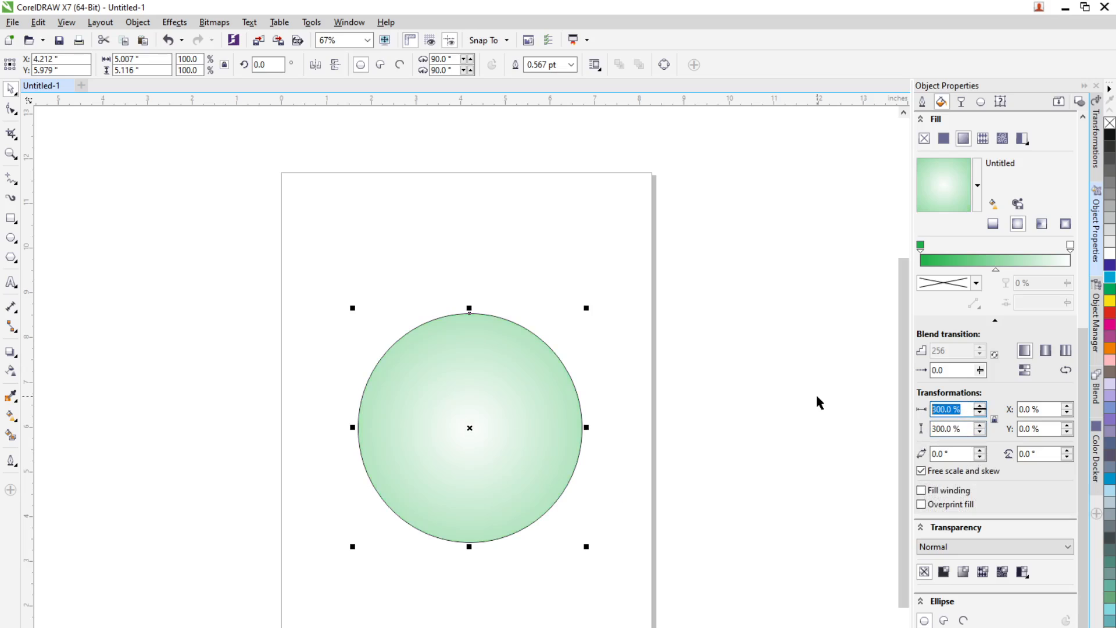
type("50")
key("Return")
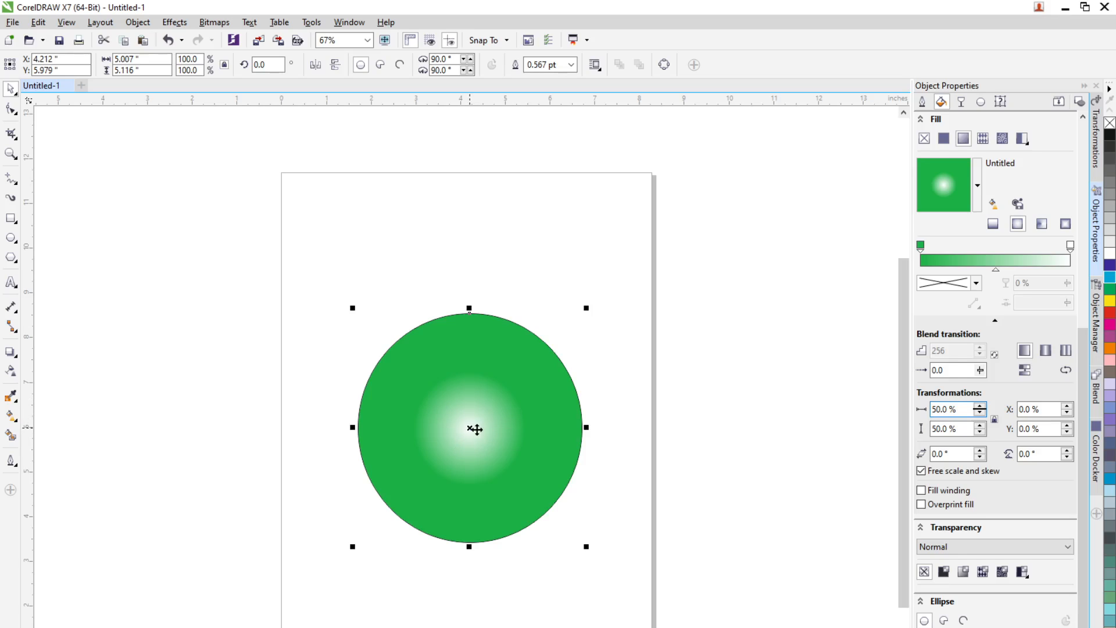
Step: Offset the fountain fill's centre horizontally to 40%
left_click(1043, 411)
type("20")
key("Return")
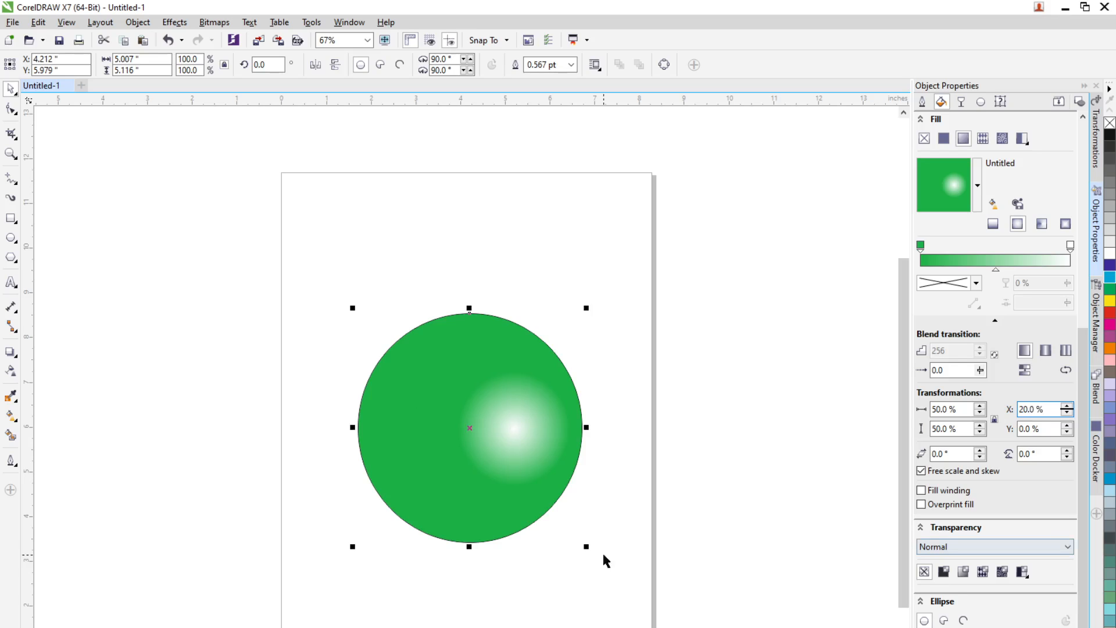
double_click(1046, 405)
type("40")
key("Return")
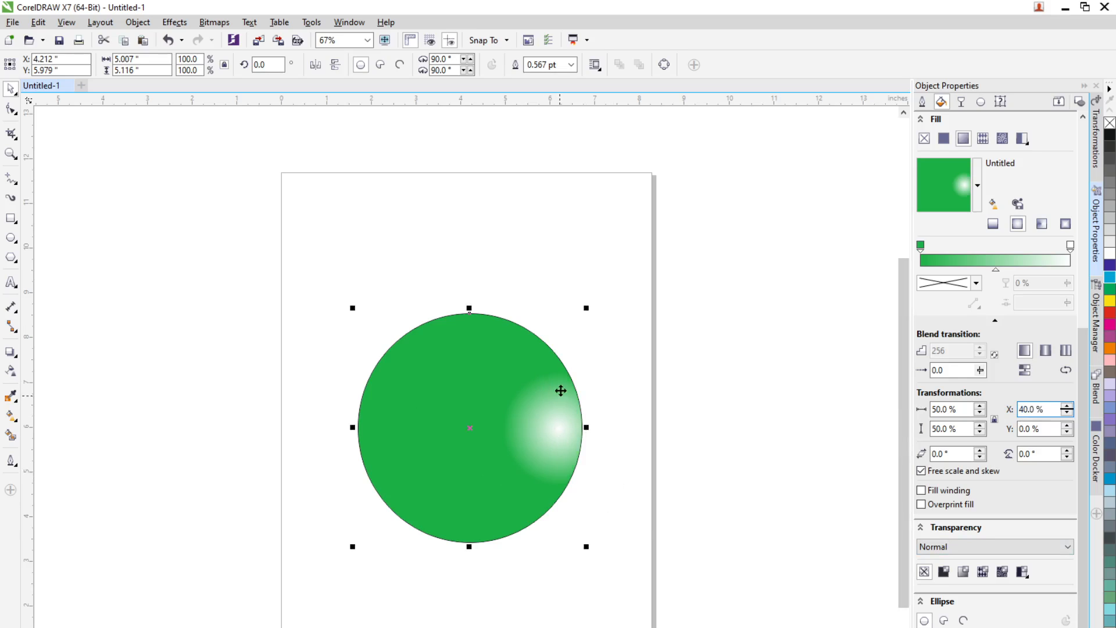
Step: Offset the fountain fill's centre vertically to 20%, moving the highlight to the upper right
double_click(1026, 429)
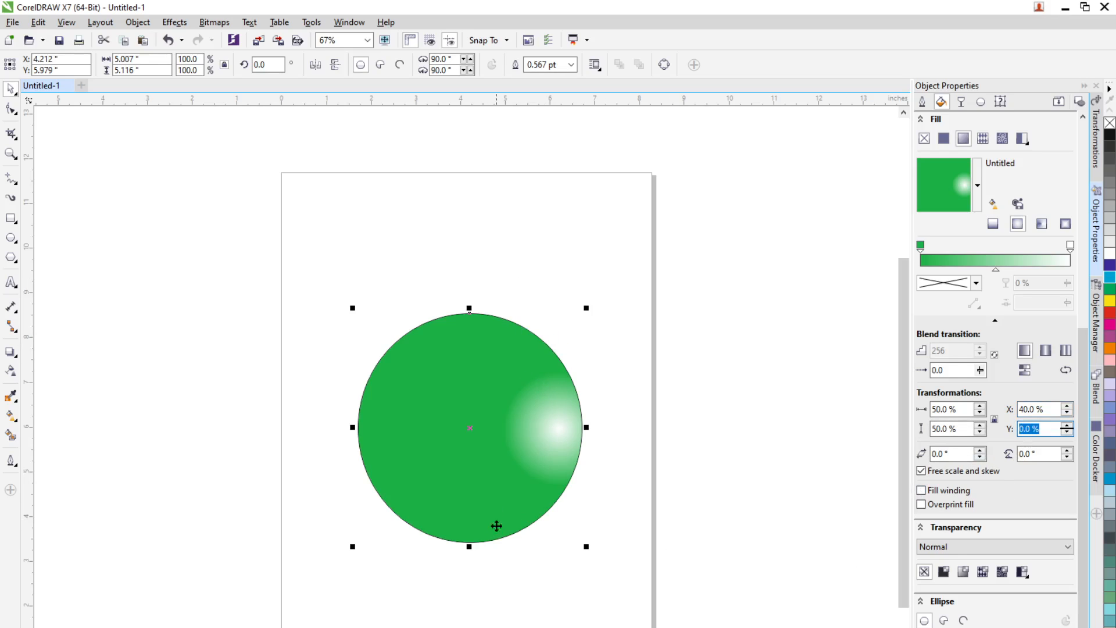
type("-20")
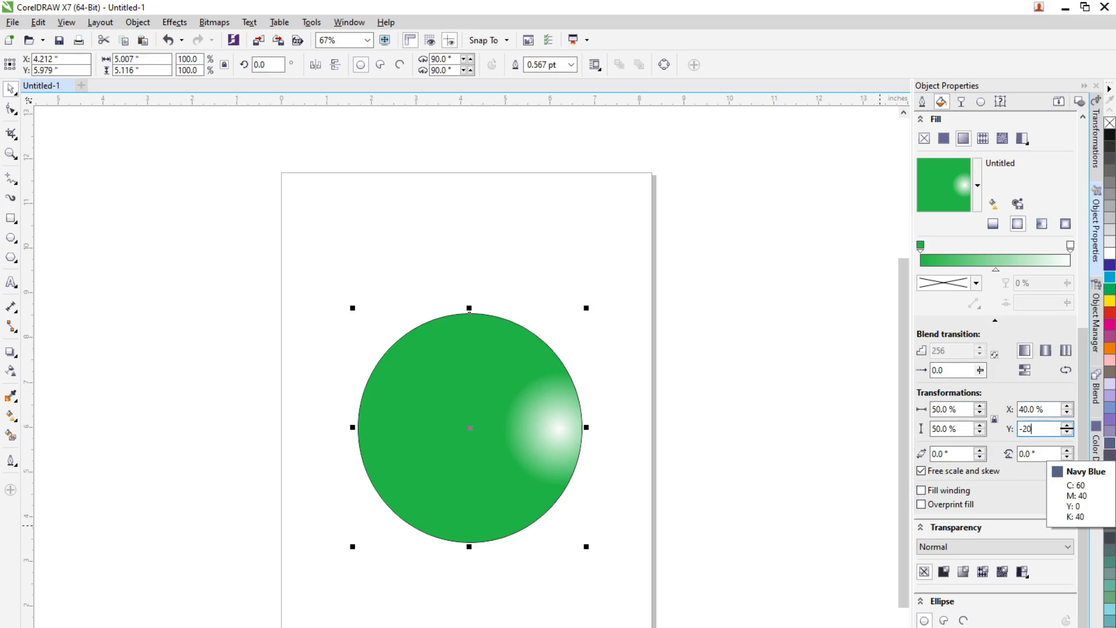
key("Return")
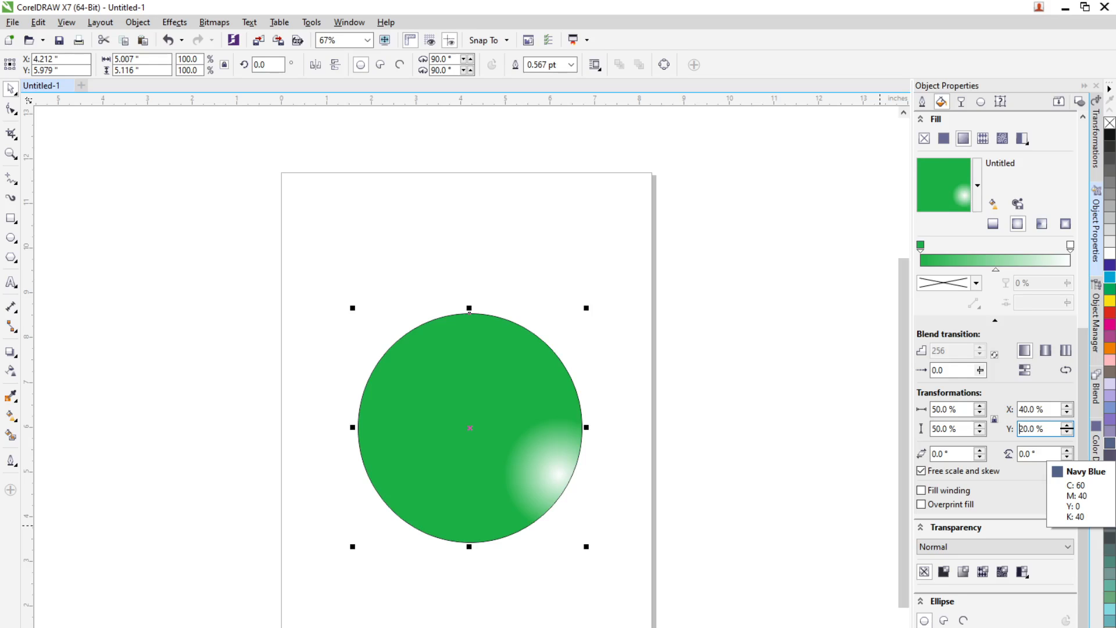
key("Return")
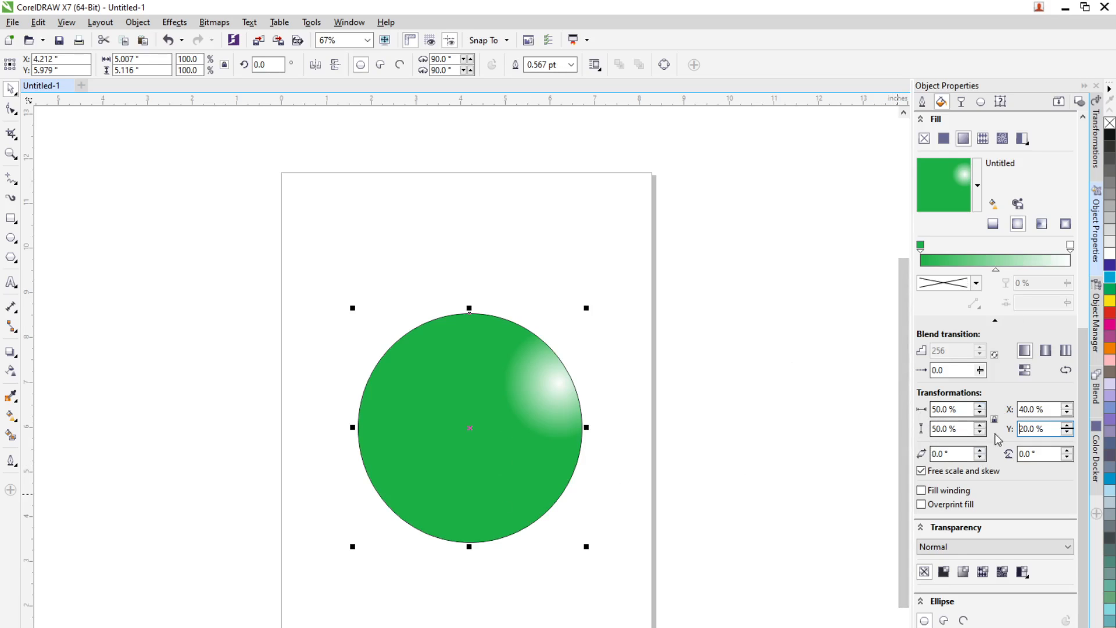
Step: Set the fountain fill's rotation and skew to 7° each
left_click(980, 452)
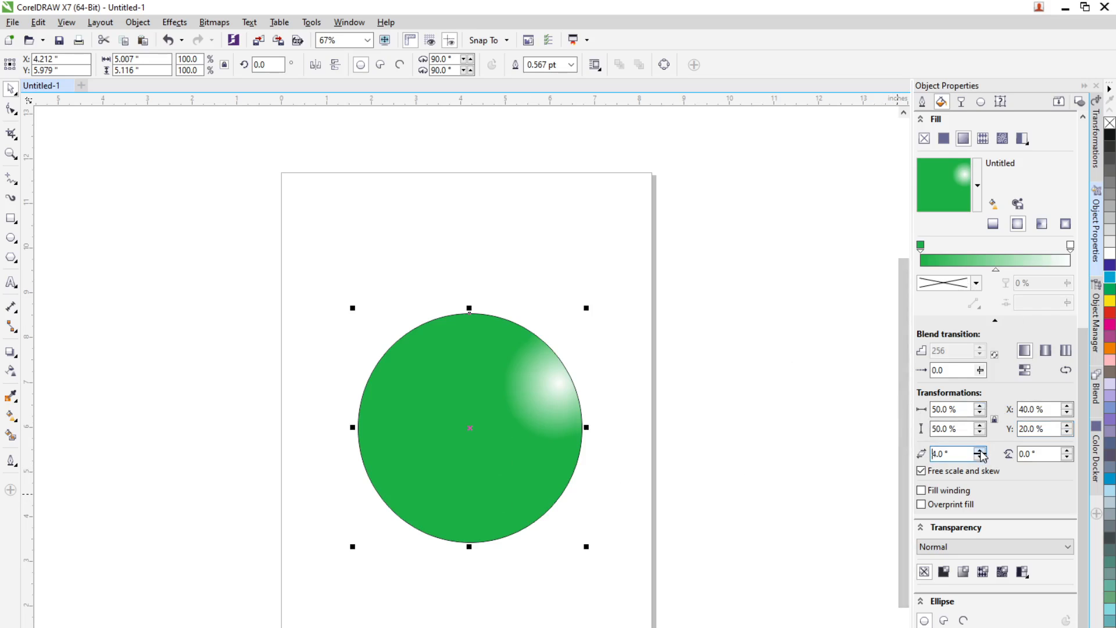
left_click(981, 451)
left_click(1066, 451)
left_click(1067, 451)
left_click(1067, 451)
left_click(1067, 450)
left_click(1067, 450)
Step: Add a colour node at 51% on the gradient and set it to orange, C0 M62 Y100 K0
double_click(999, 258)
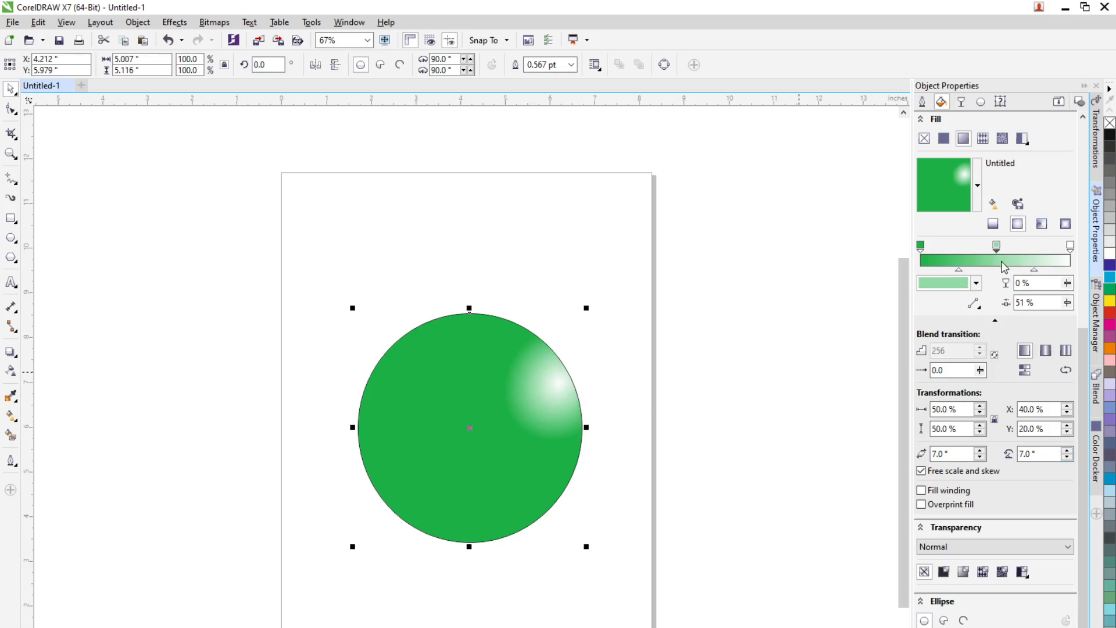
left_click(976, 285)
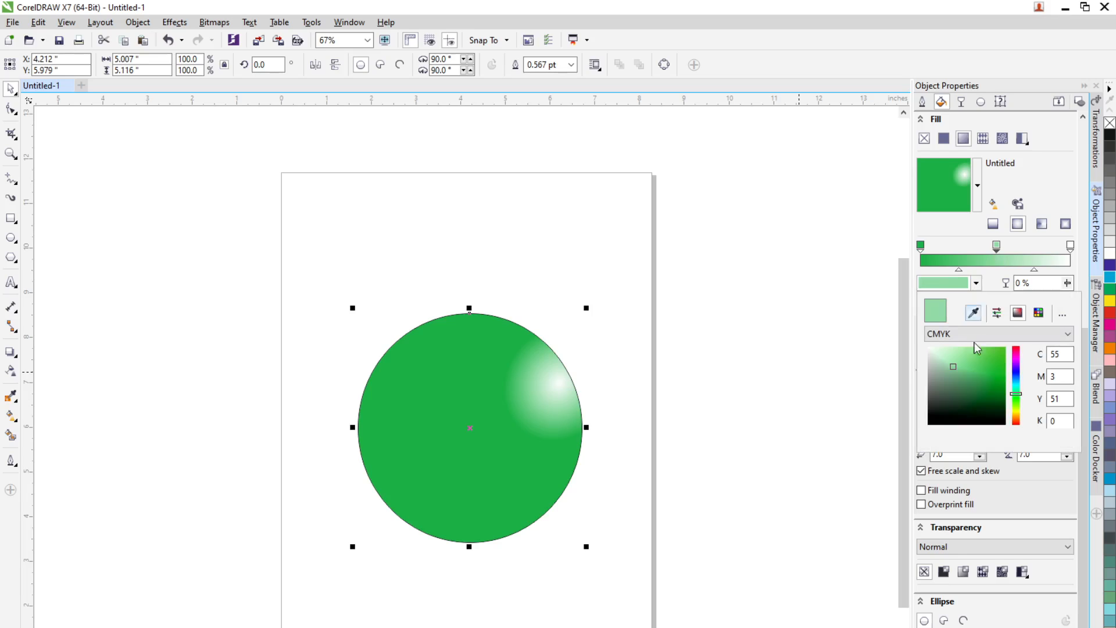
left_click(1016, 419)
left_click_drag(998, 365, 1002, 349)
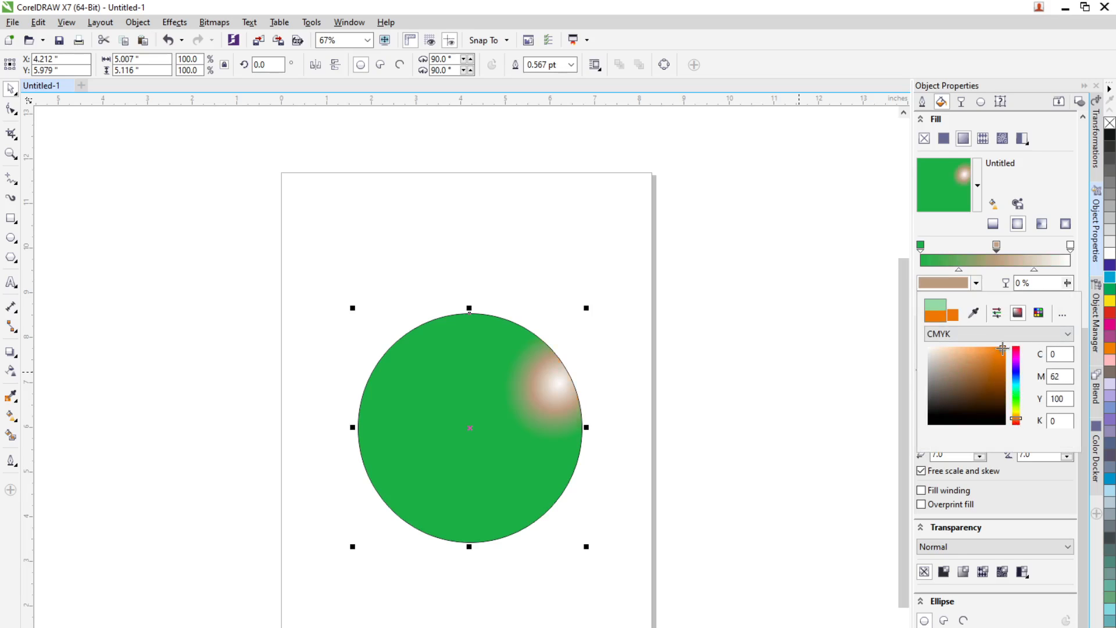
left_click(1041, 197)
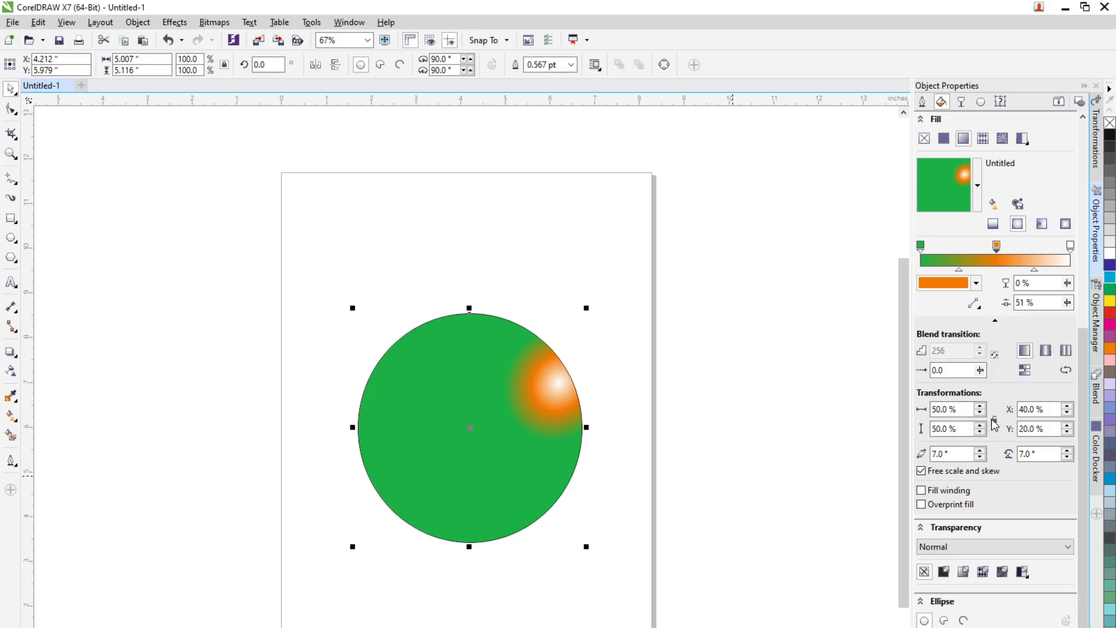
Step: Set the fountain fill's height to 20%
left_click_drag(970, 429, 906, 432)
type("20")
key("Return")
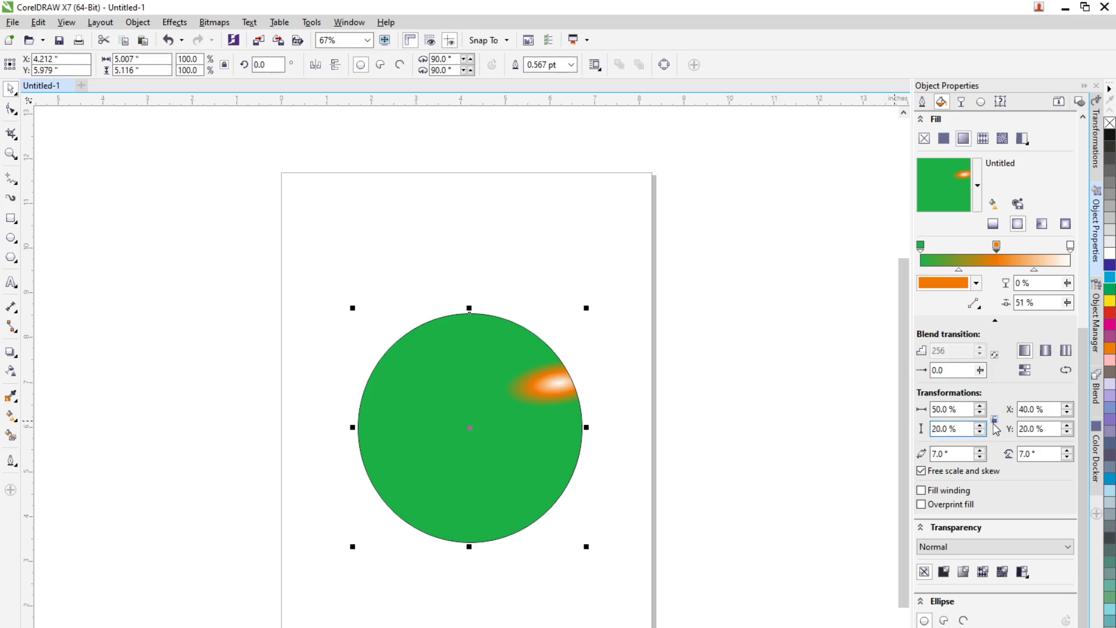
Step: Try skewing the fountain fill to 45° and then to 90°
left_click(981, 453)
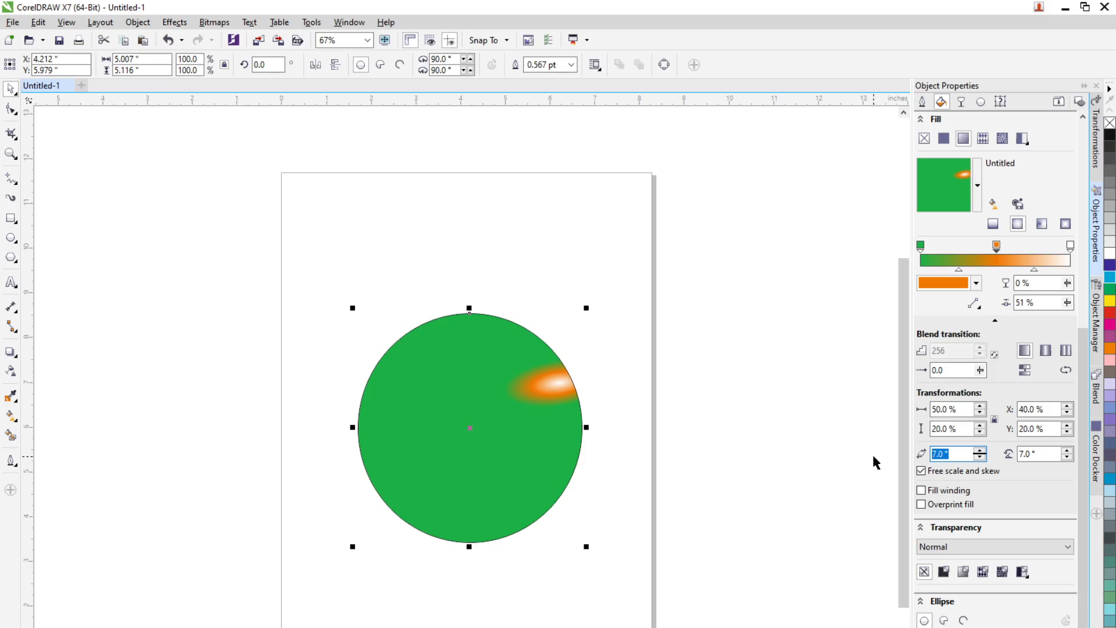
key("Tab")
type("45")
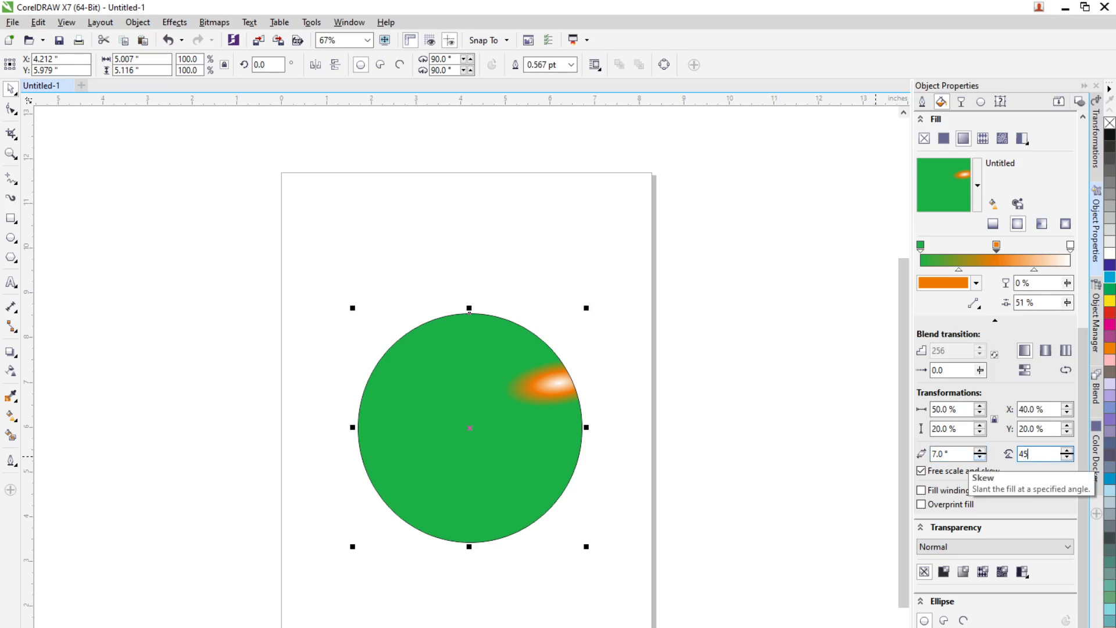
key("Return")
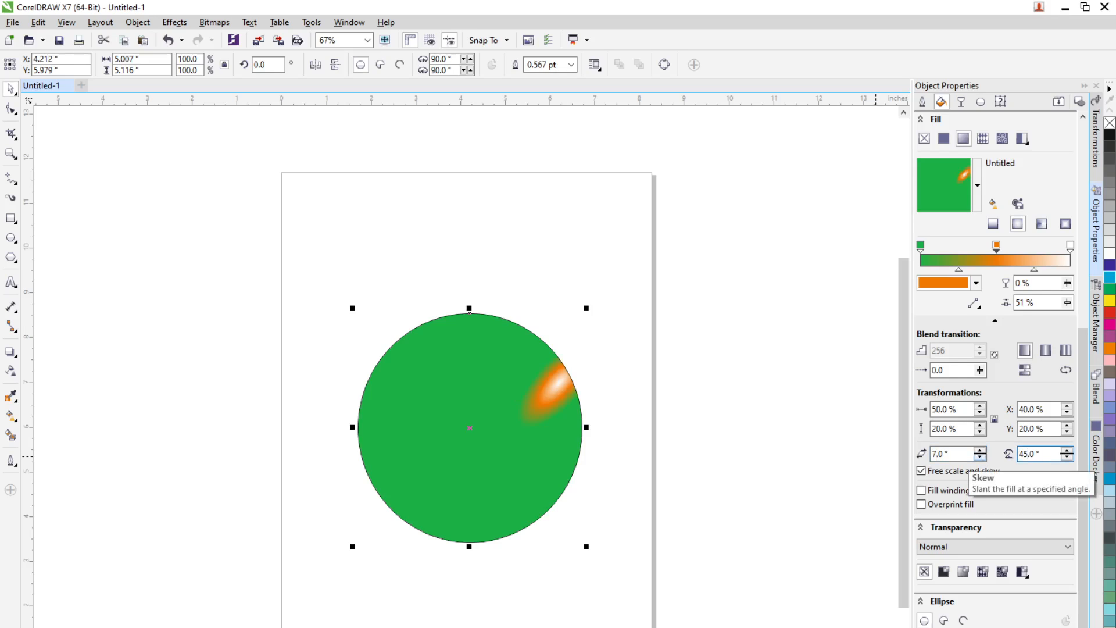
double_click(1046, 453)
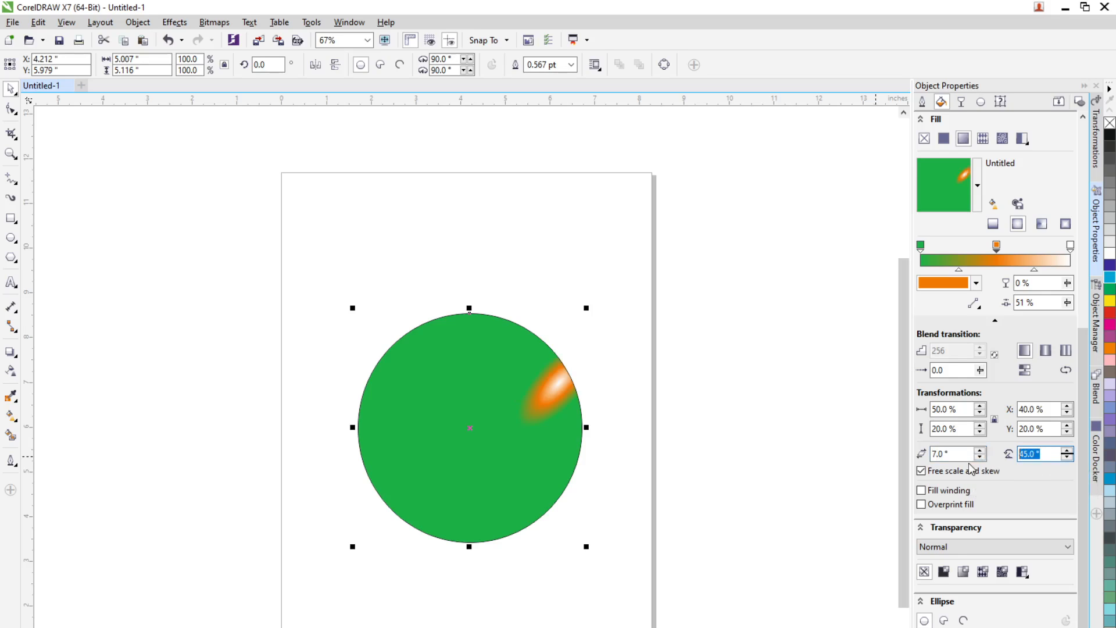
type("90")
key("Return")
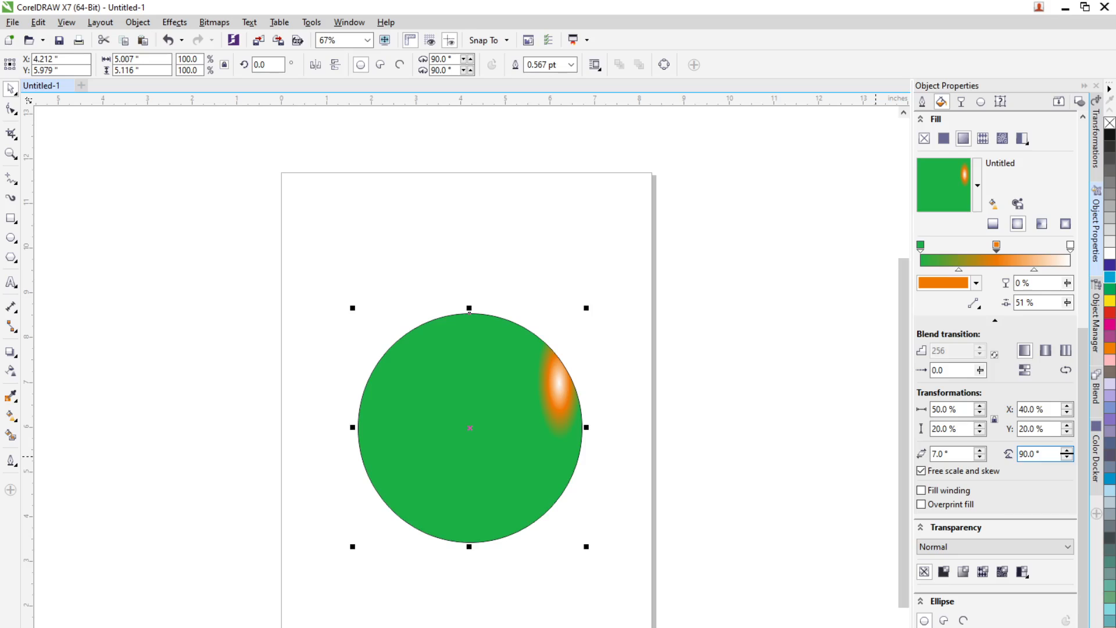
Step: Reset the fountain fill's rotation and skew to 0°
left_click(980, 451)
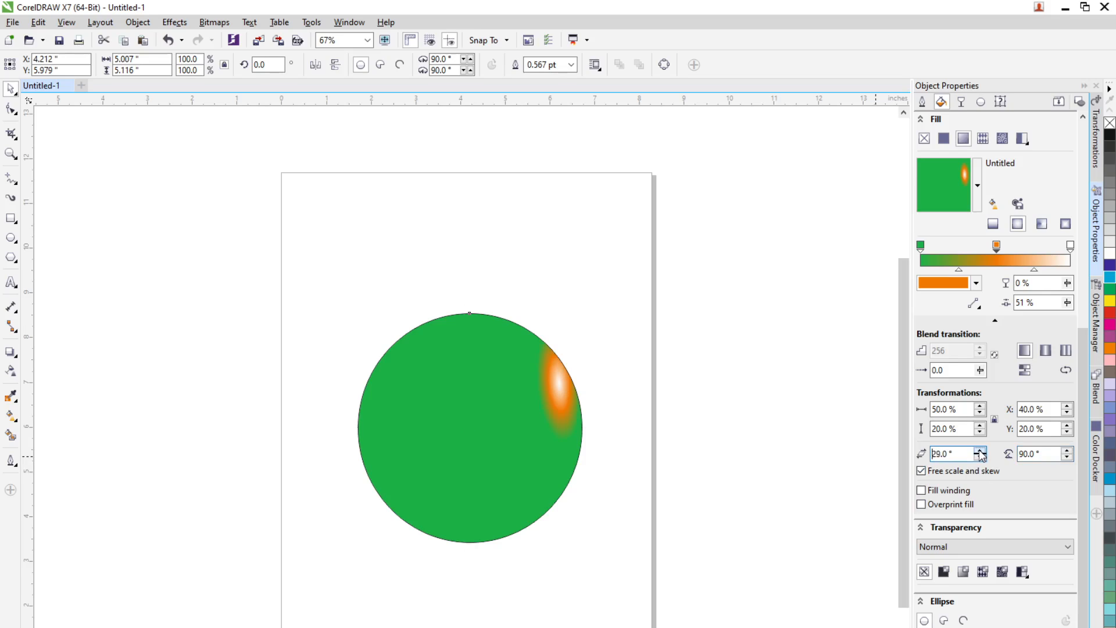
left_click_drag(962, 454, 895, 454)
type("0")
key("Tab")
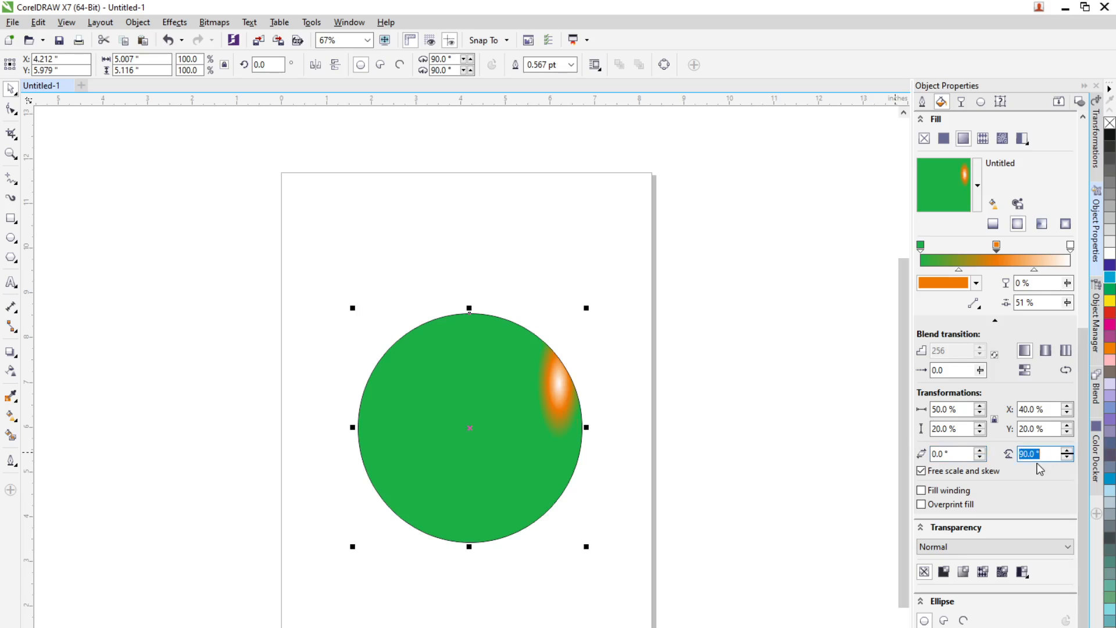
type("0")
key("Return")
key("shift+Tab")
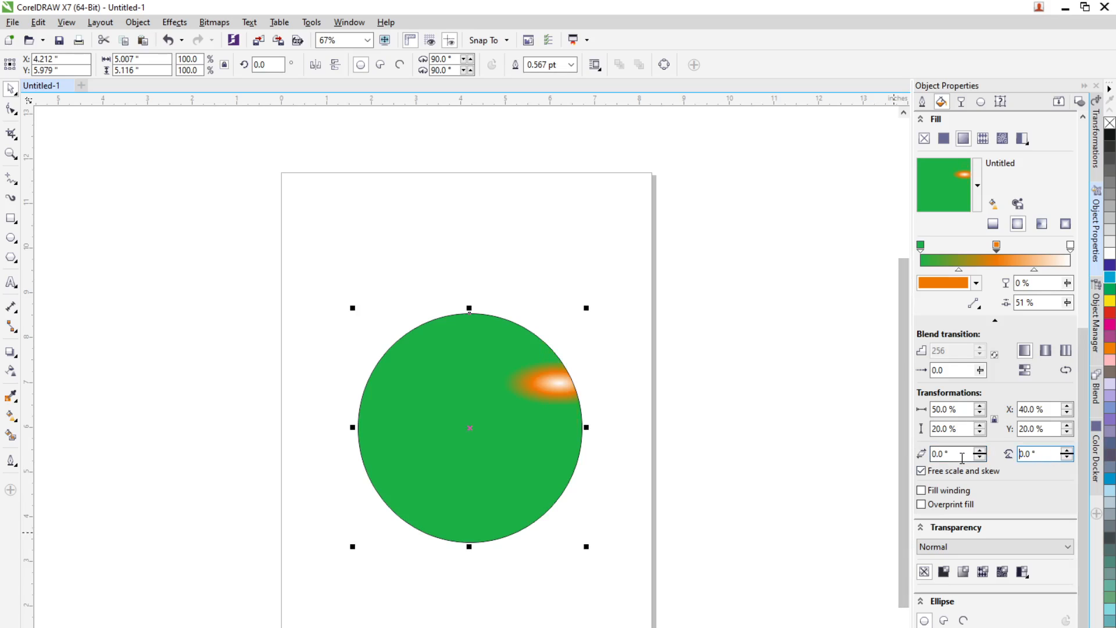
Step: Try rotating the fountain fill to 45° and 89°, then set the rotation back to 0°
type("45")
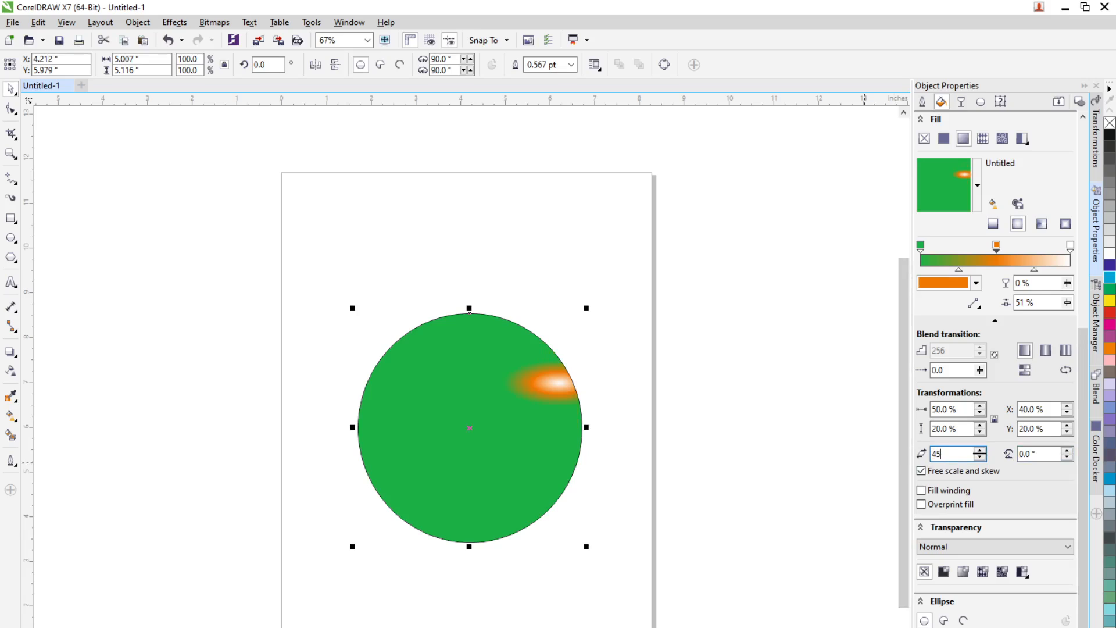
key("Return")
double_click(954, 453)
type("89")
key("Return")
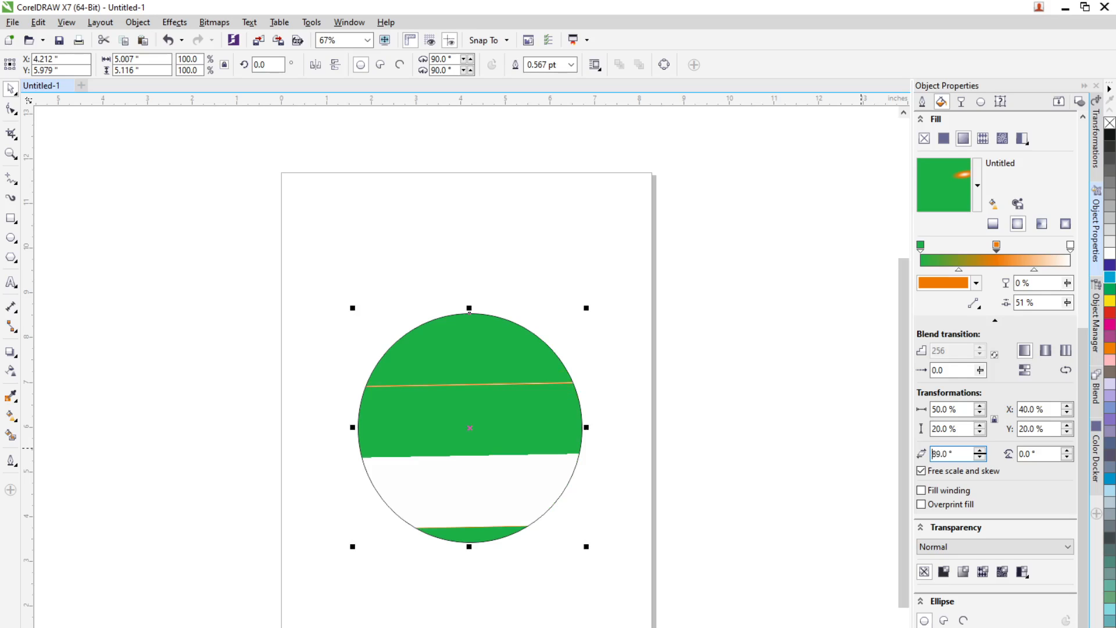
double_click(961, 454)
type("0")
key("Return")
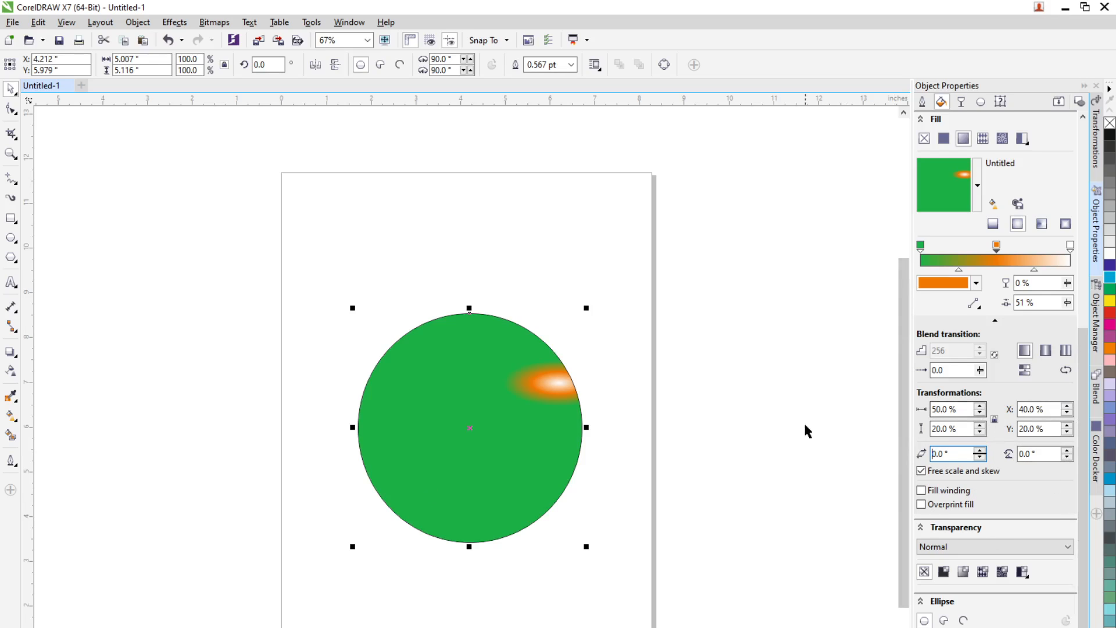
Step: Change the fill to a linear fountain fill with the Repeat and mirror blend transition
left_click(1066, 371)
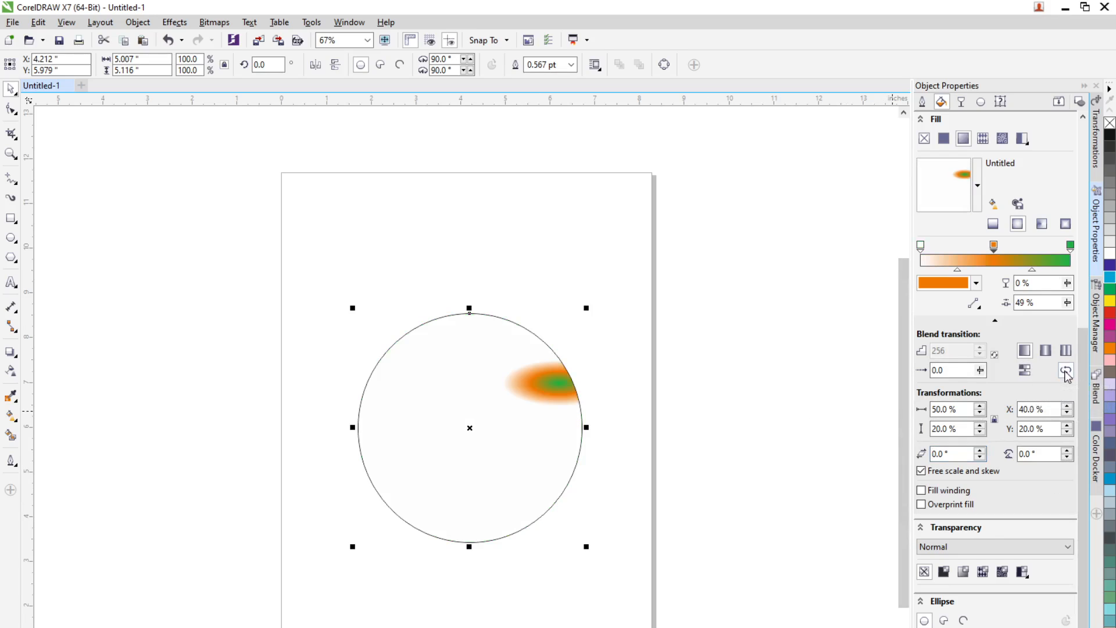
left_click(1065, 371)
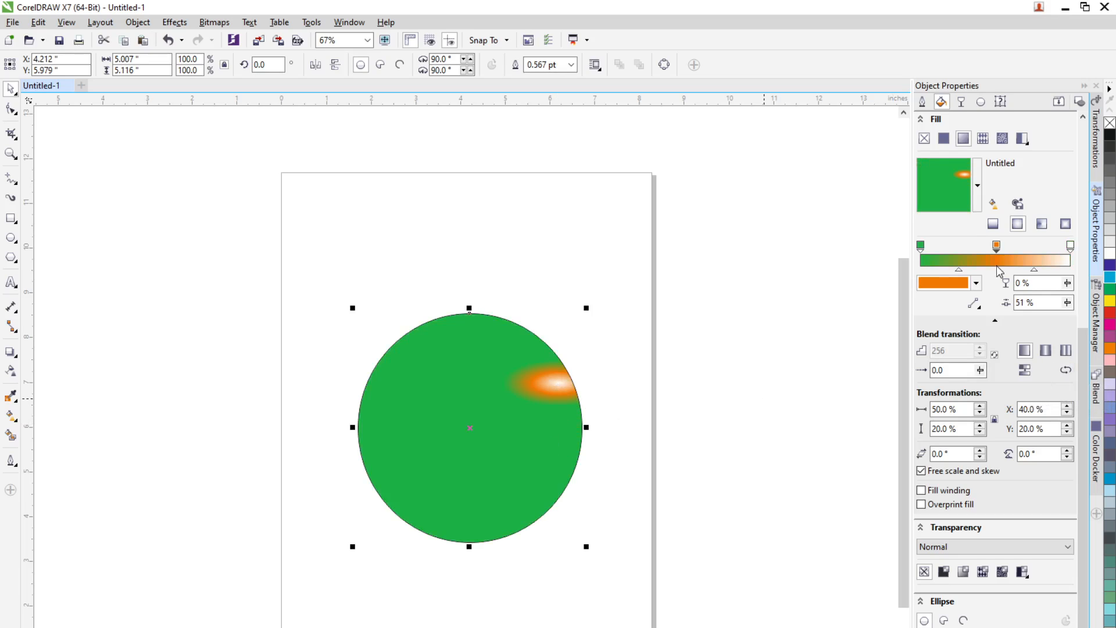
left_click(993, 224)
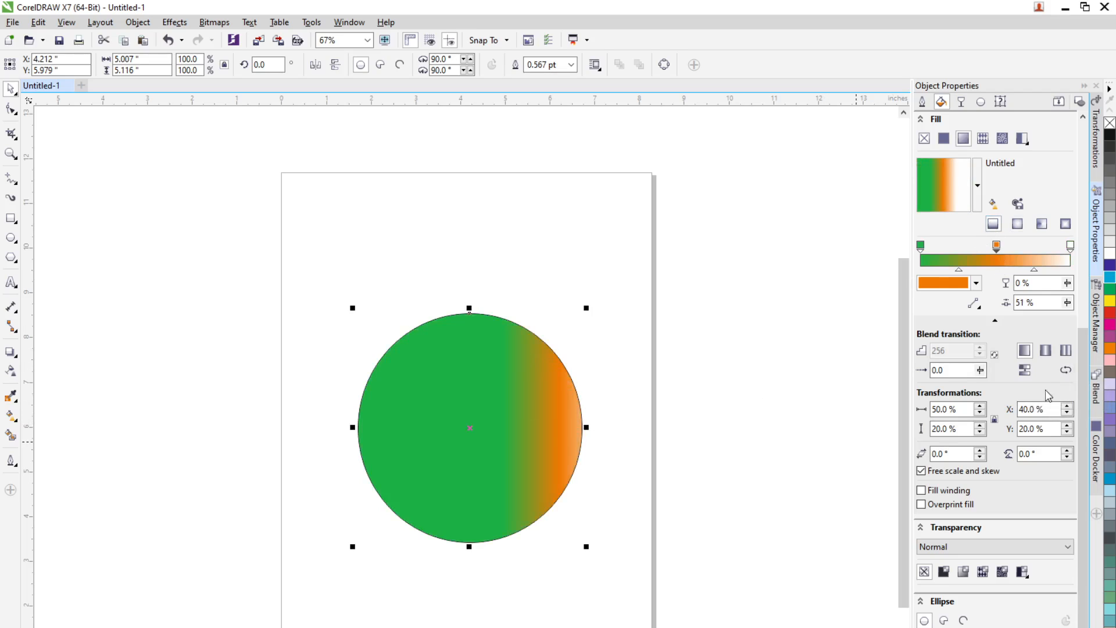
left_click(1067, 351)
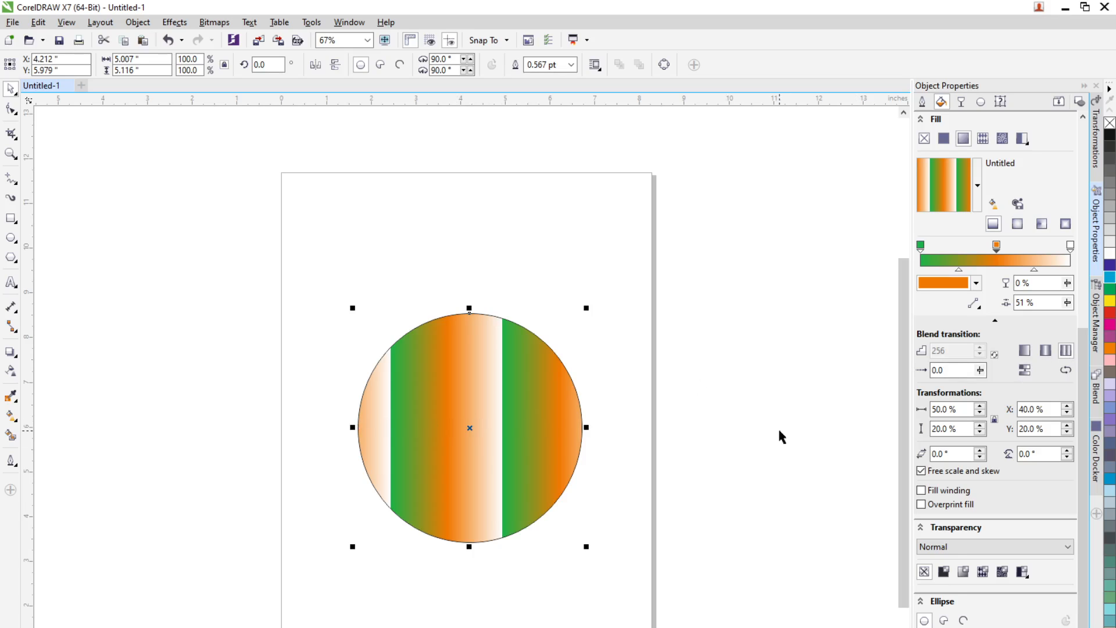
left_click(1046, 353)
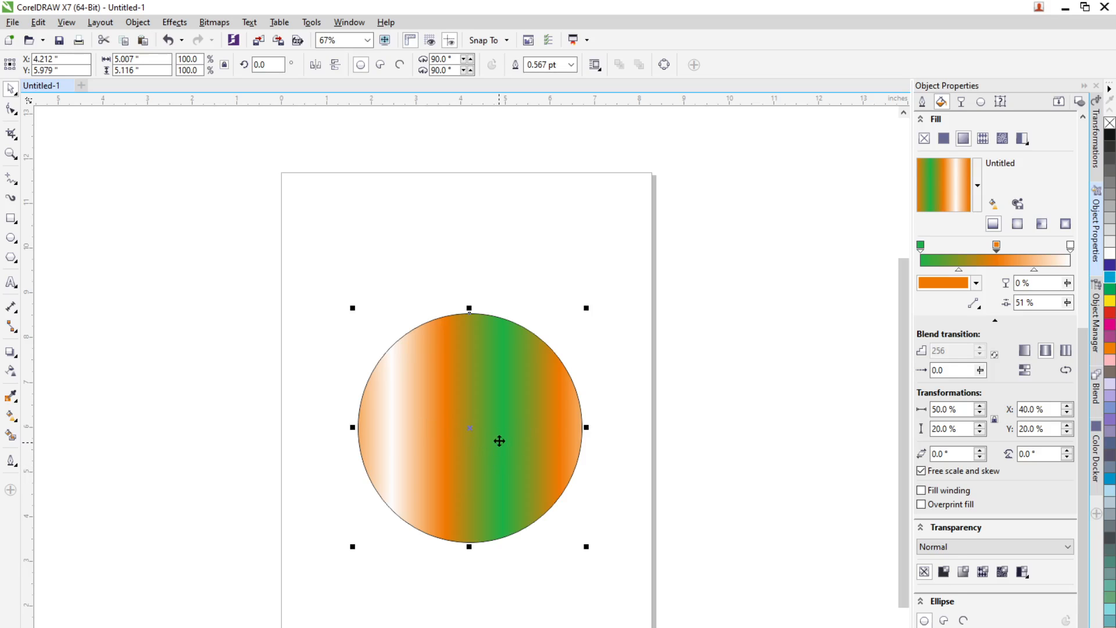
Step: Set the fountain fill's X and Y offsets to 0%, then deselect the circle
left_click_drag(1048, 409, 959, 410)
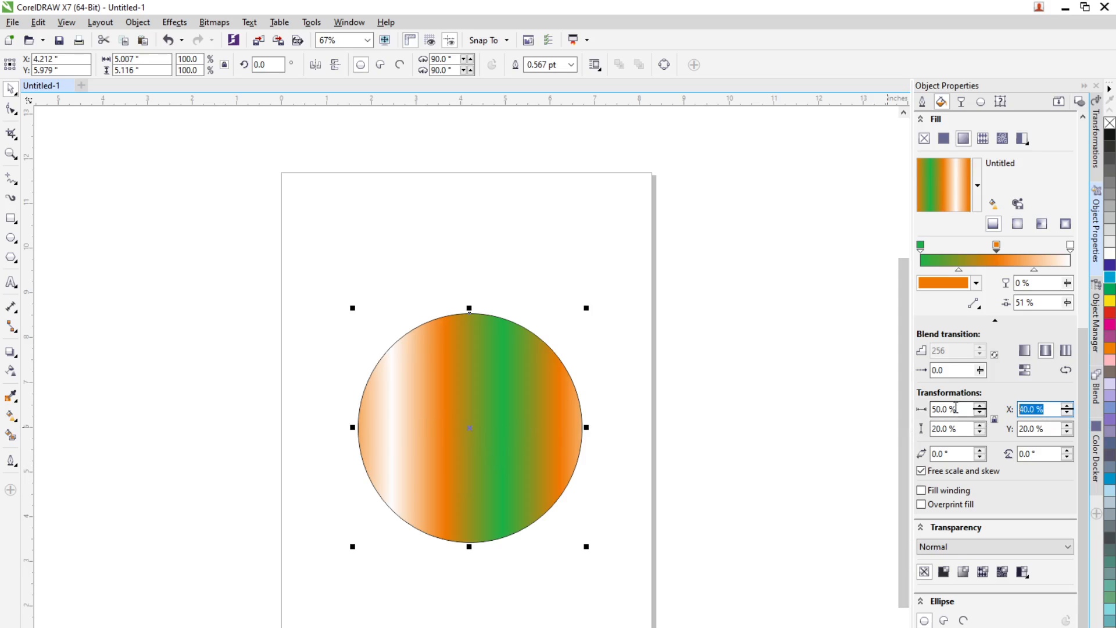
type("0")
key("Return")
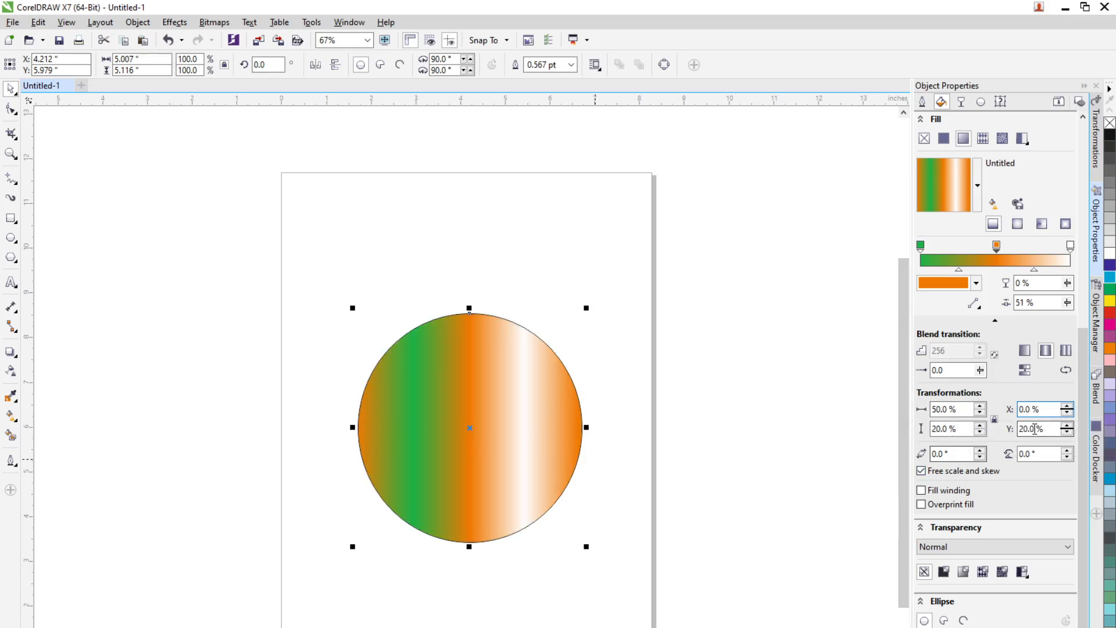
left_click_drag(1034, 428, 920, 449)
type("0")
key("Return")
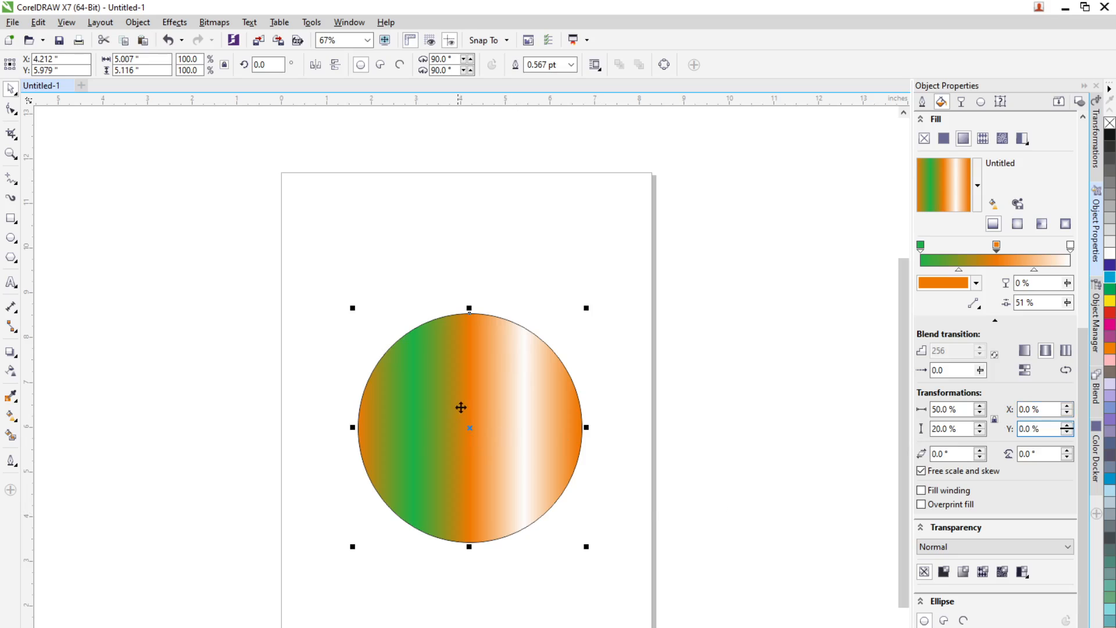
left_click(627, 379)
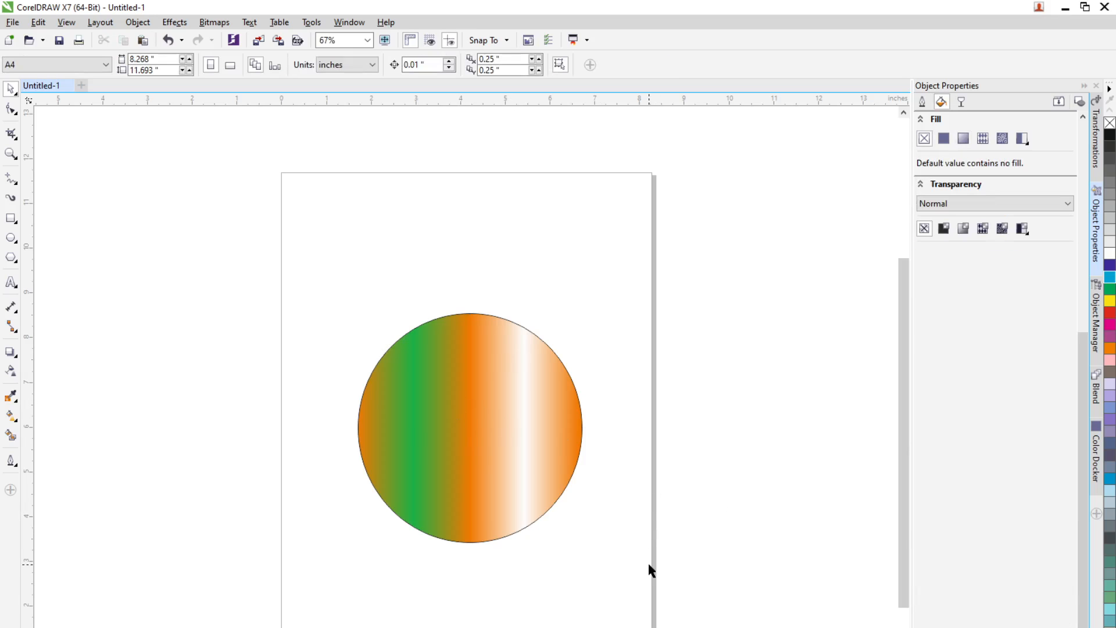
Step: Make a solid green copy of the circle overlapping the original's right side
left_click(488, 491)
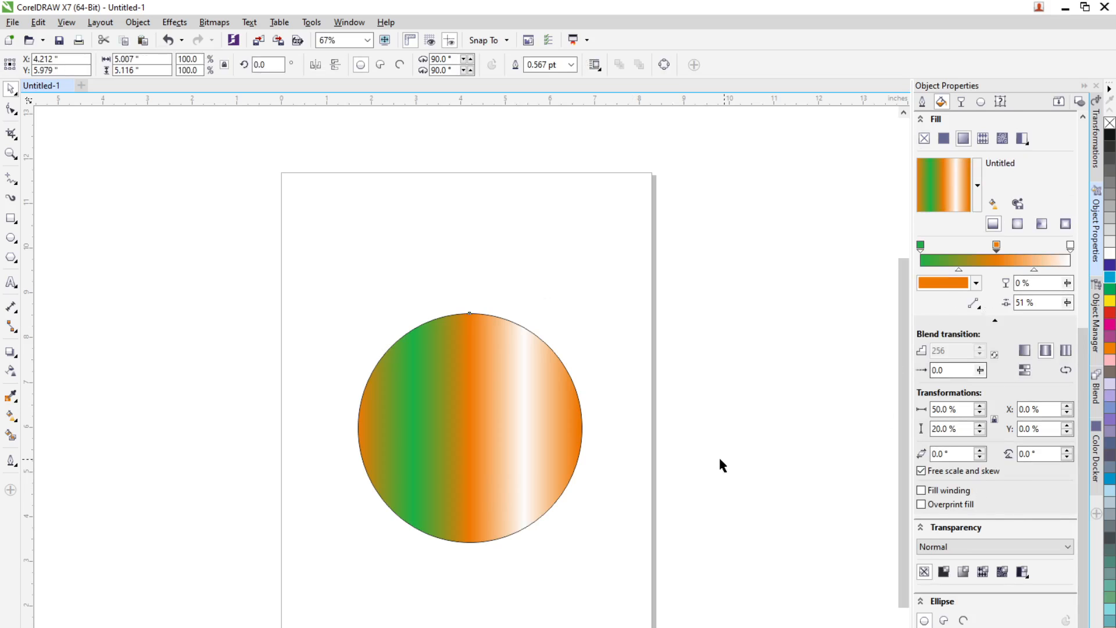
left_click_drag(501, 450, 554, 505)
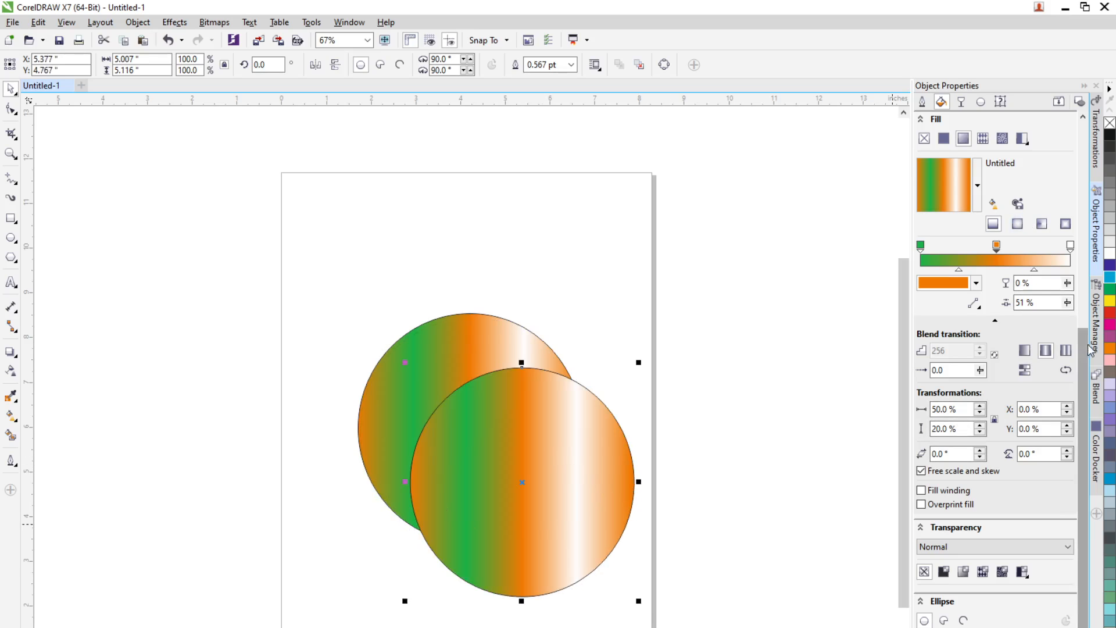
left_click(1109, 290)
left_click_drag(550, 504, 507, 484)
Step: Send the green circle to the back of the page
right_click(508, 477)
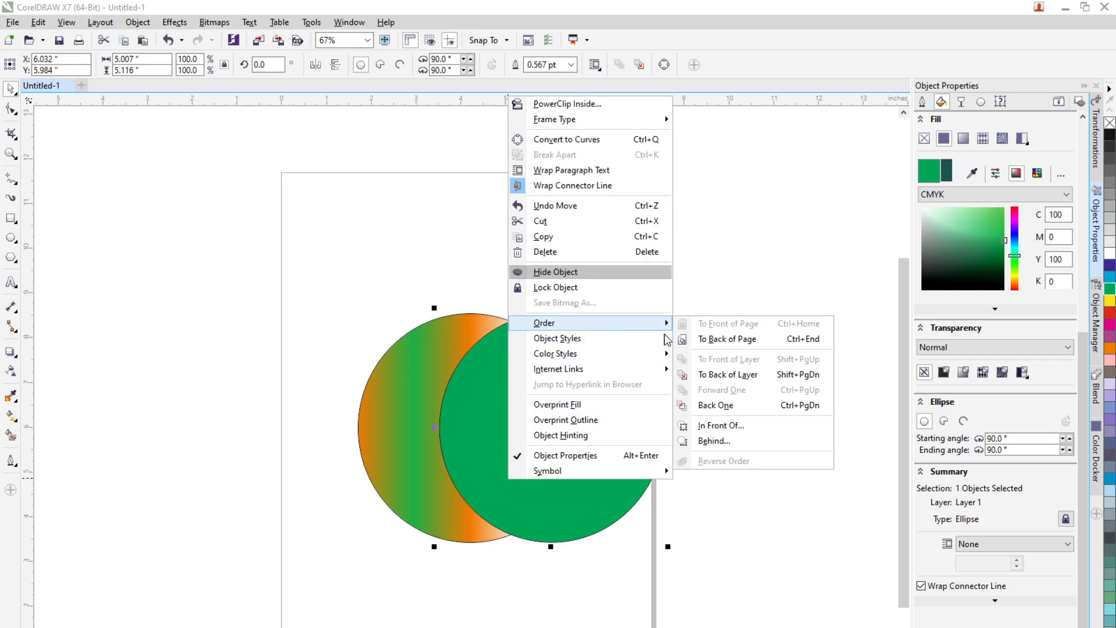
left_click(743, 344)
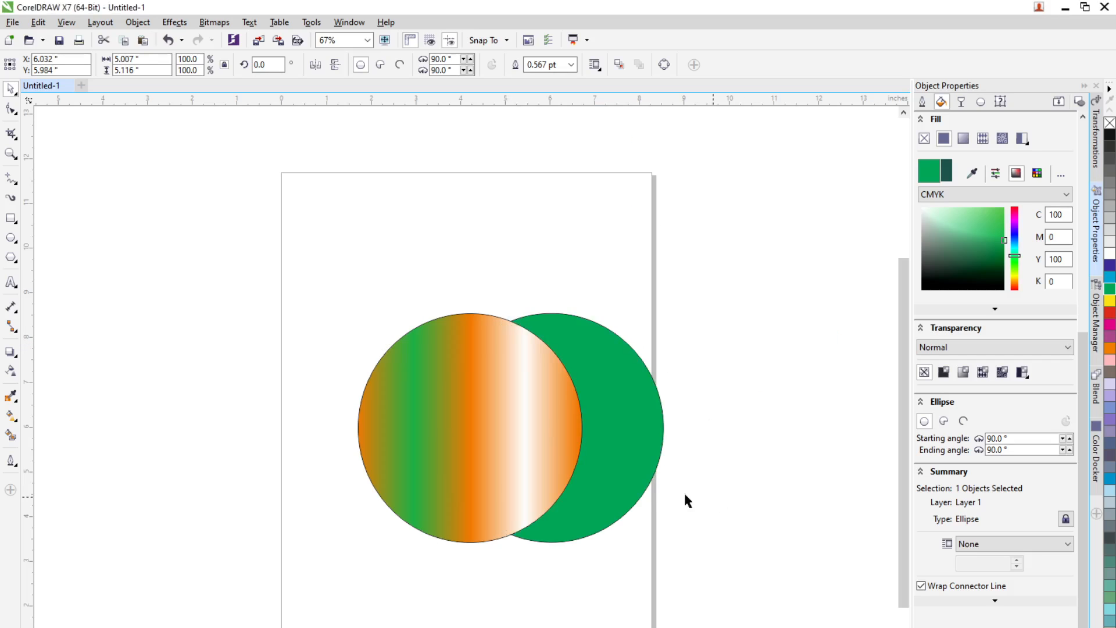
Step: Set the orange gradient node's transparency to 47% on the fountain-filled circle
left_click(481, 464)
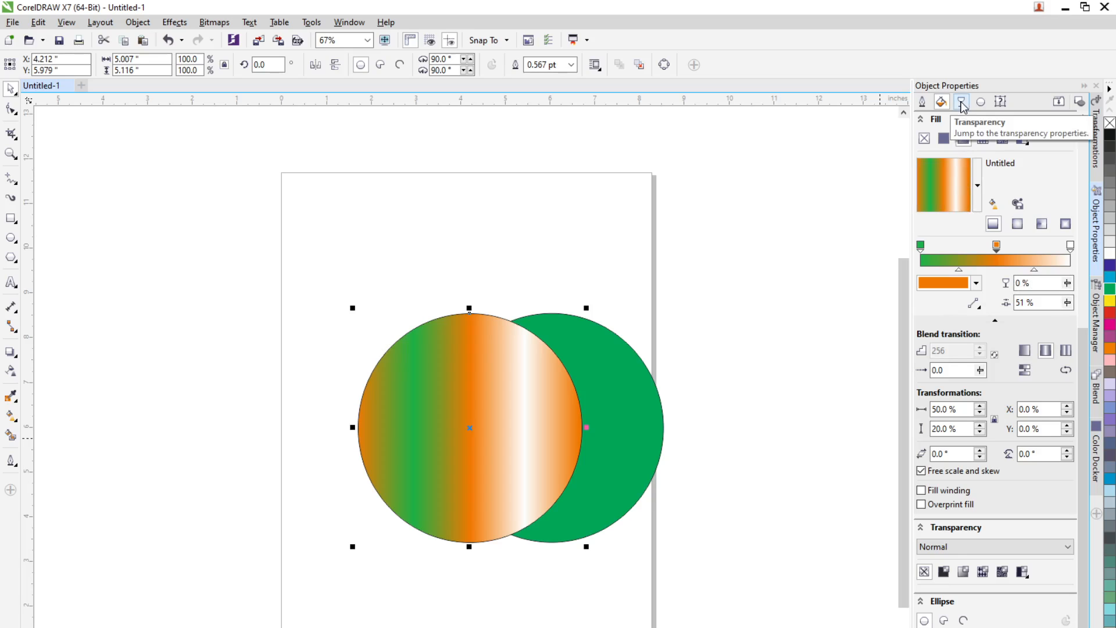
left_click_drag(1068, 289, 1066, 306)
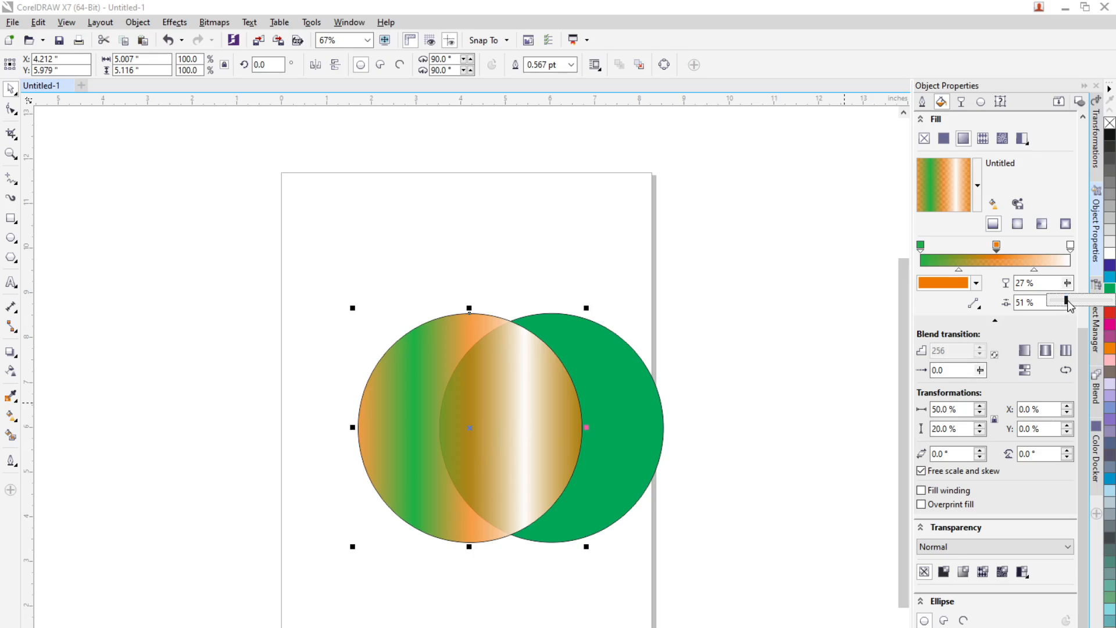
left_click_drag(1069, 305, 1085, 304)
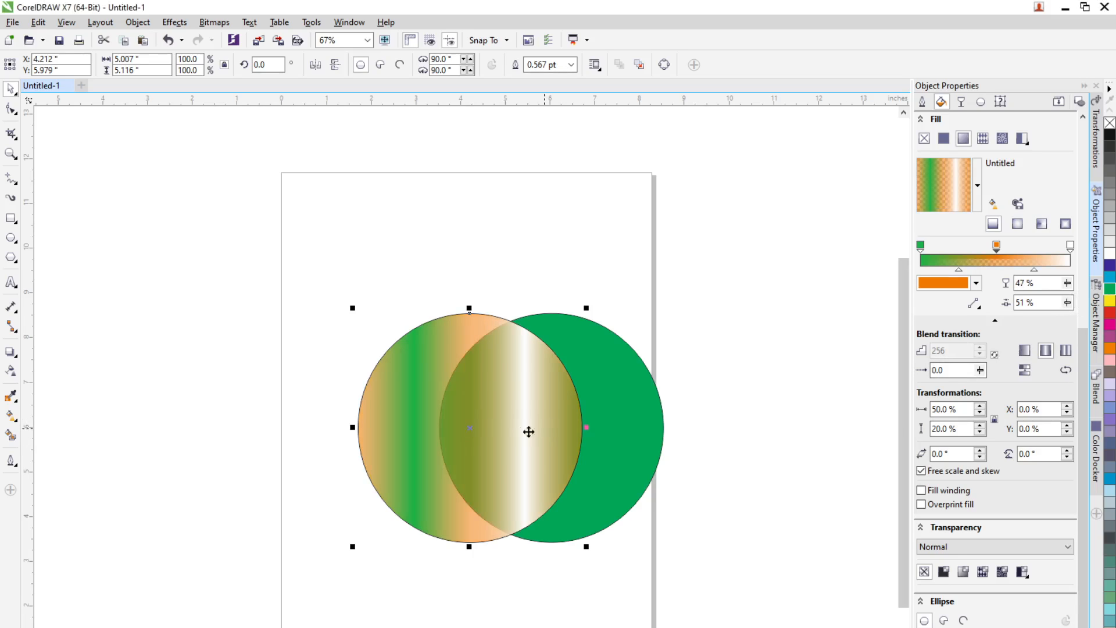
left_click(580, 584)
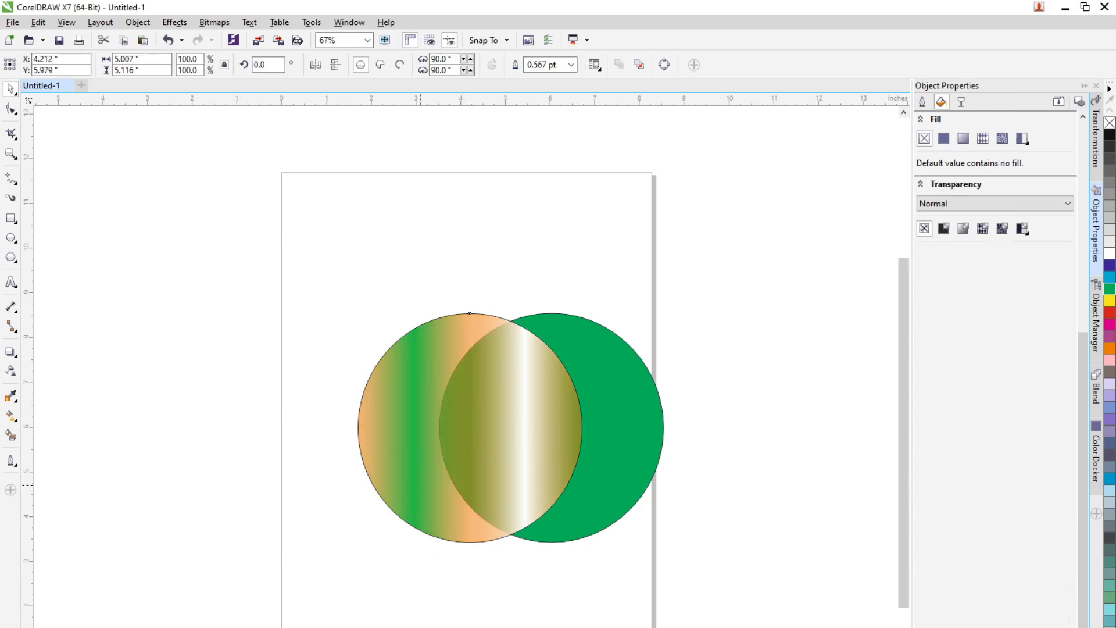
Step: Move the gradient circle slightly left and lower the orange node's transparency to 3%
left_click_drag(419, 485, 456, 549)
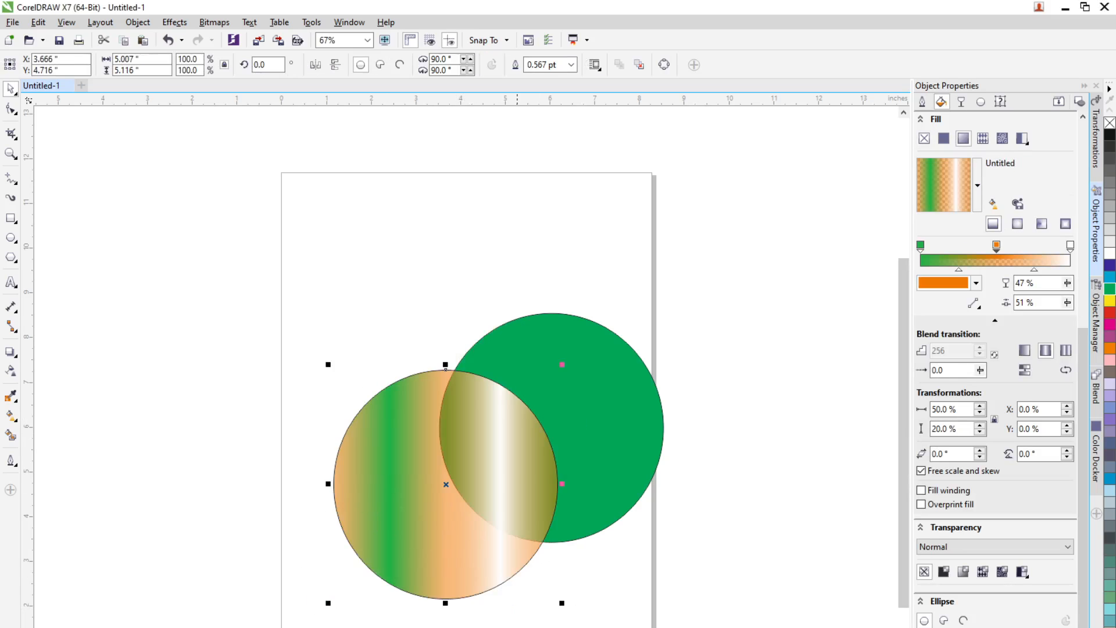
left_click_drag(475, 588, 433, 507)
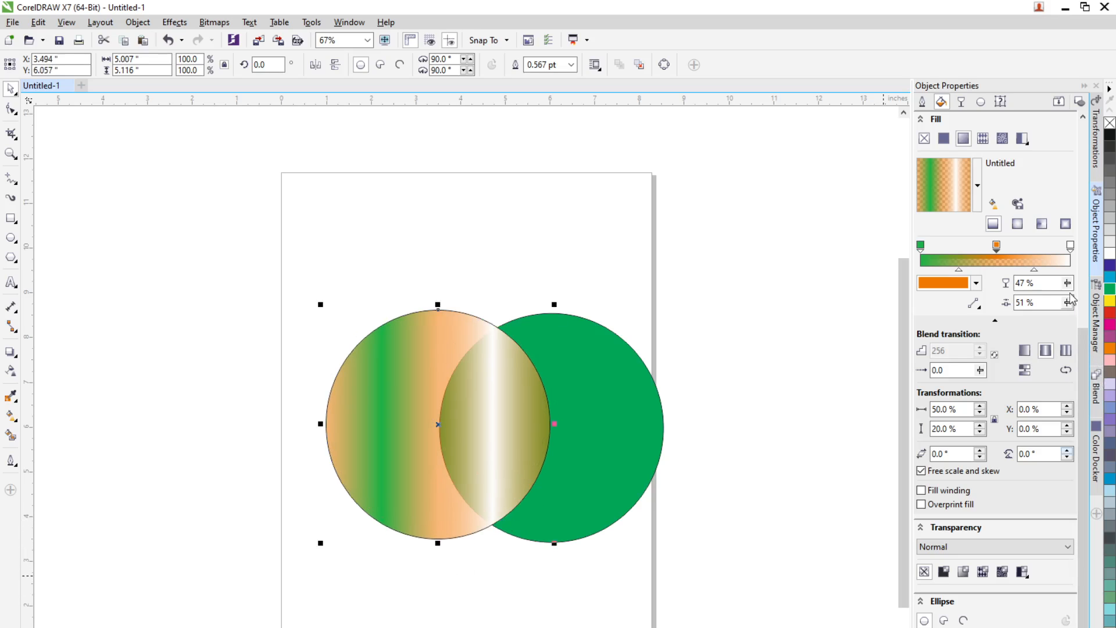
left_click_drag(1063, 297, 1039, 303)
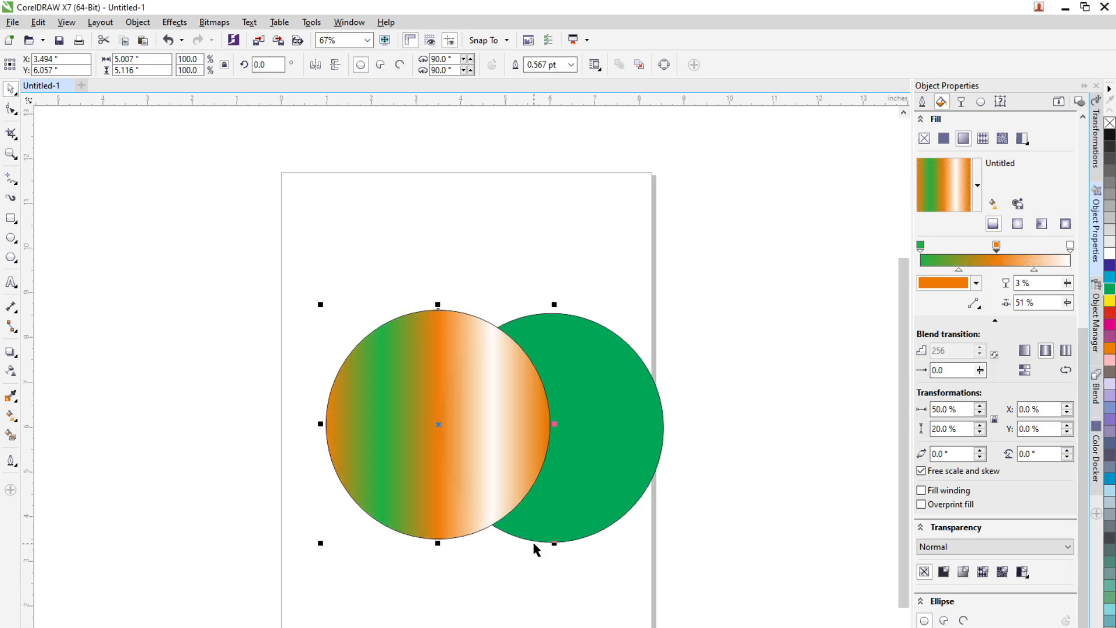
left_click(535, 549)
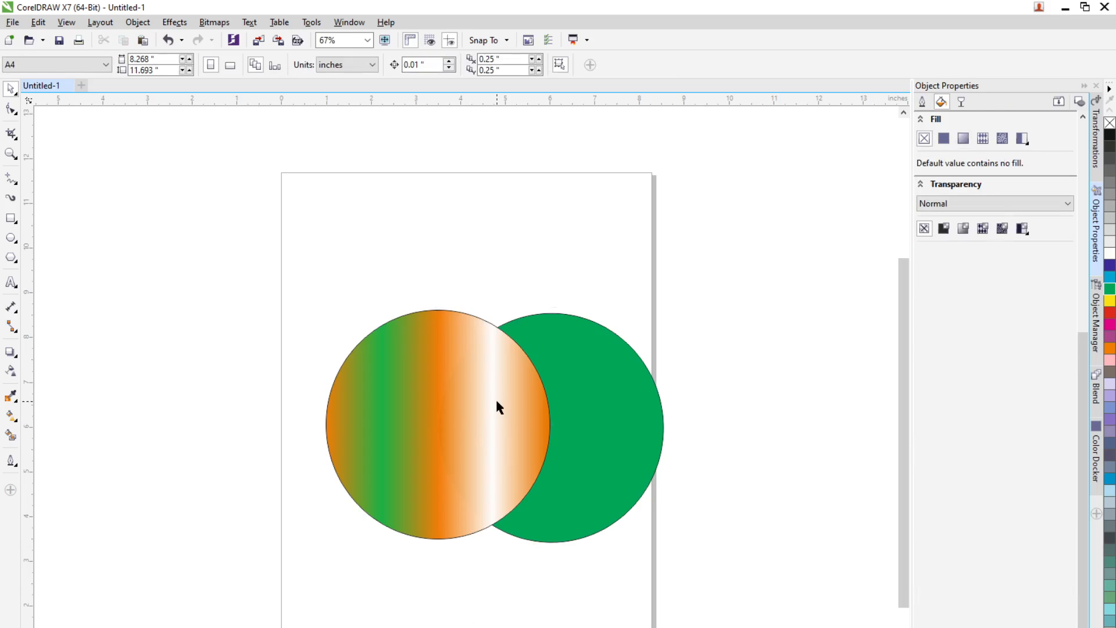
Step: Apply a vector pattern fill to the gradient circle
left_click(495, 419)
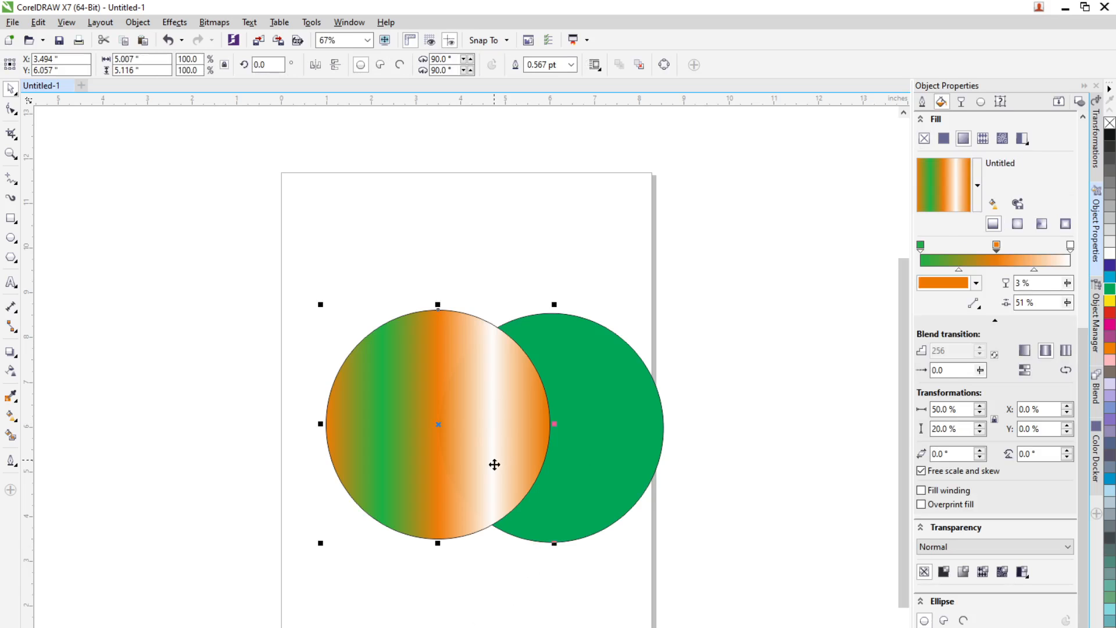
left_click(988, 143)
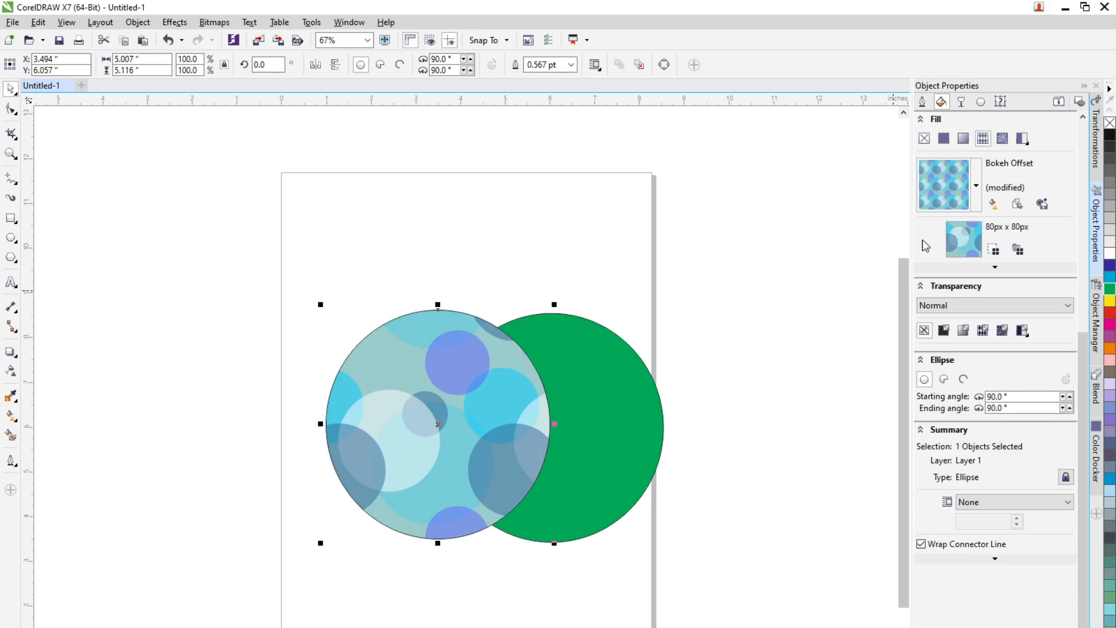
Step: Apply the Sun Rise vector pattern fill to the circle, dismissing the library warnings
left_click(976, 187)
left_click(976, 187)
left_click(976, 187)
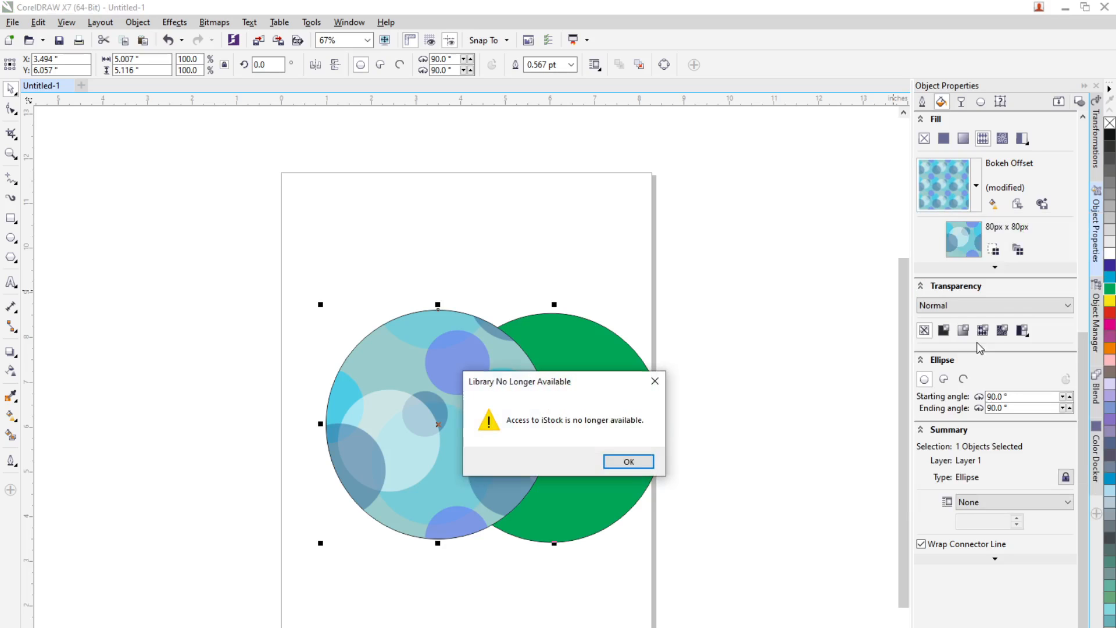
left_click(626, 463)
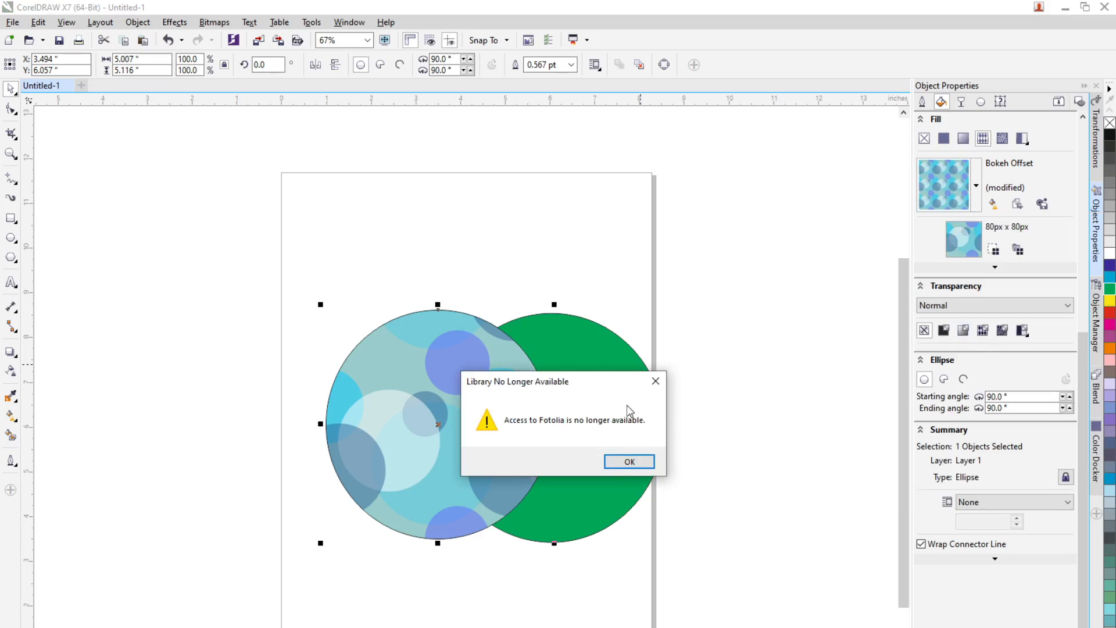
left_click(628, 463)
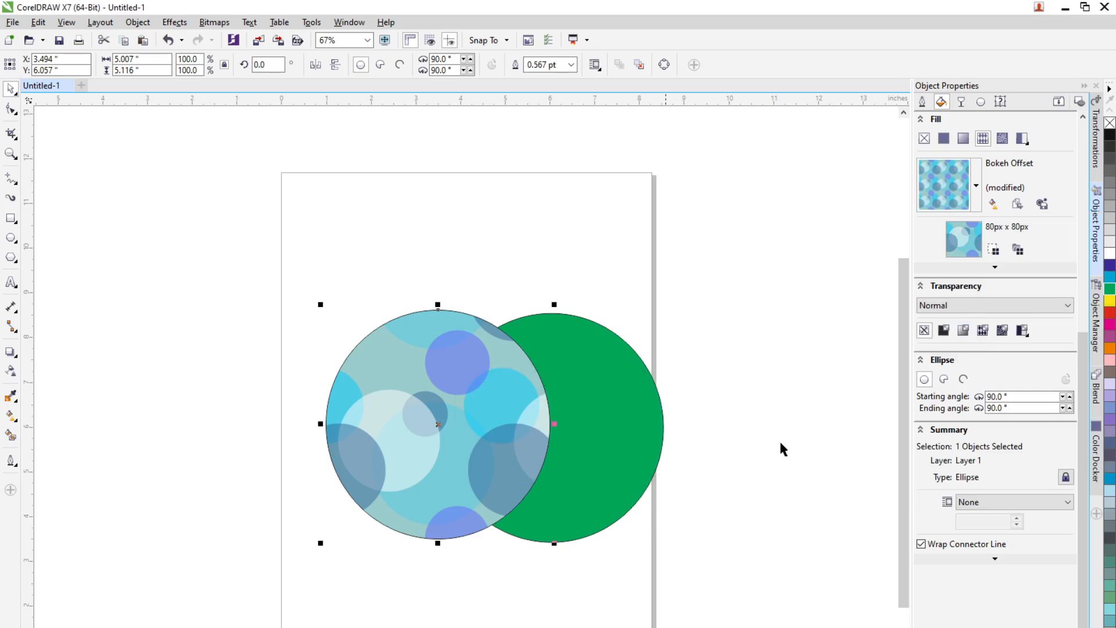
left_click(976, 185)
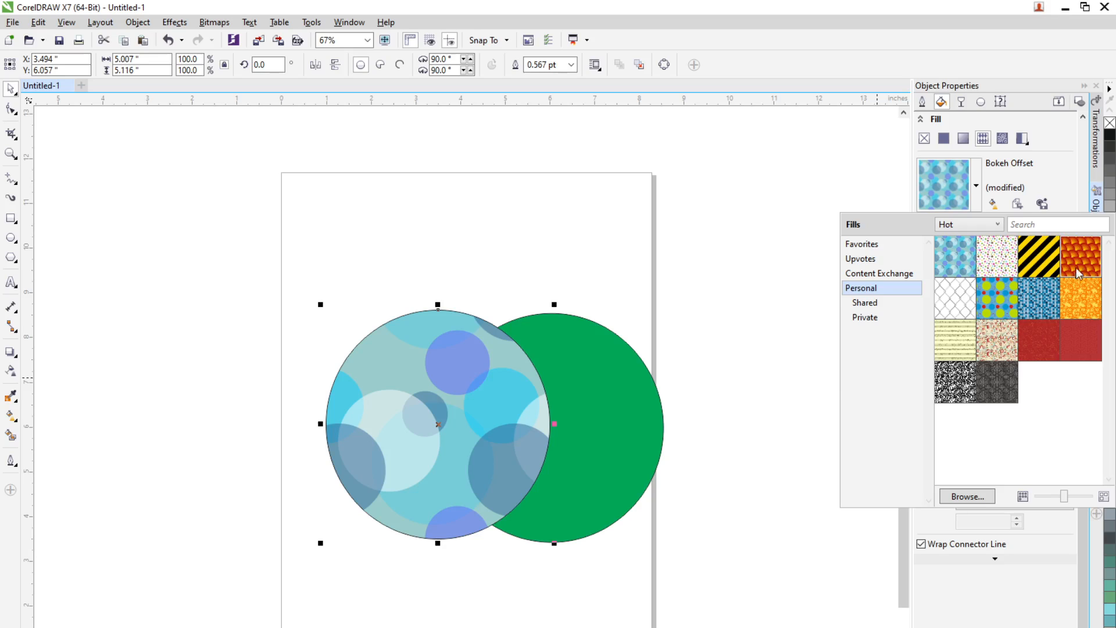
mouse_move(1077, 262)
left_click(979, 375)
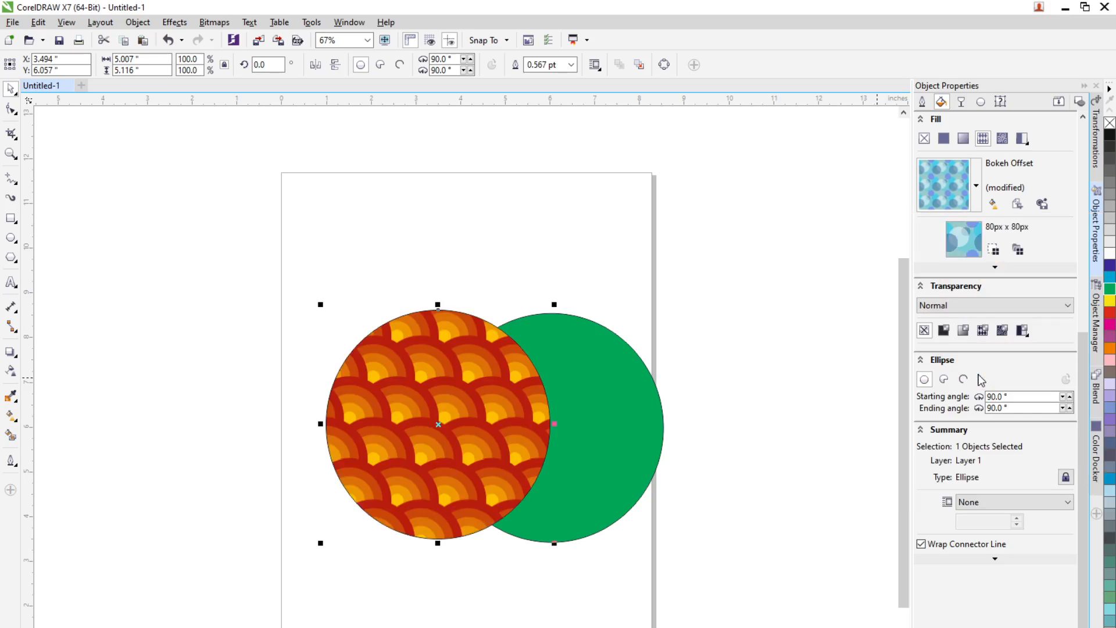
Step: Apply a red swirl vector pattern fill to the circle, then switch it to a bitmap pattern fill
left_click(982, 197)
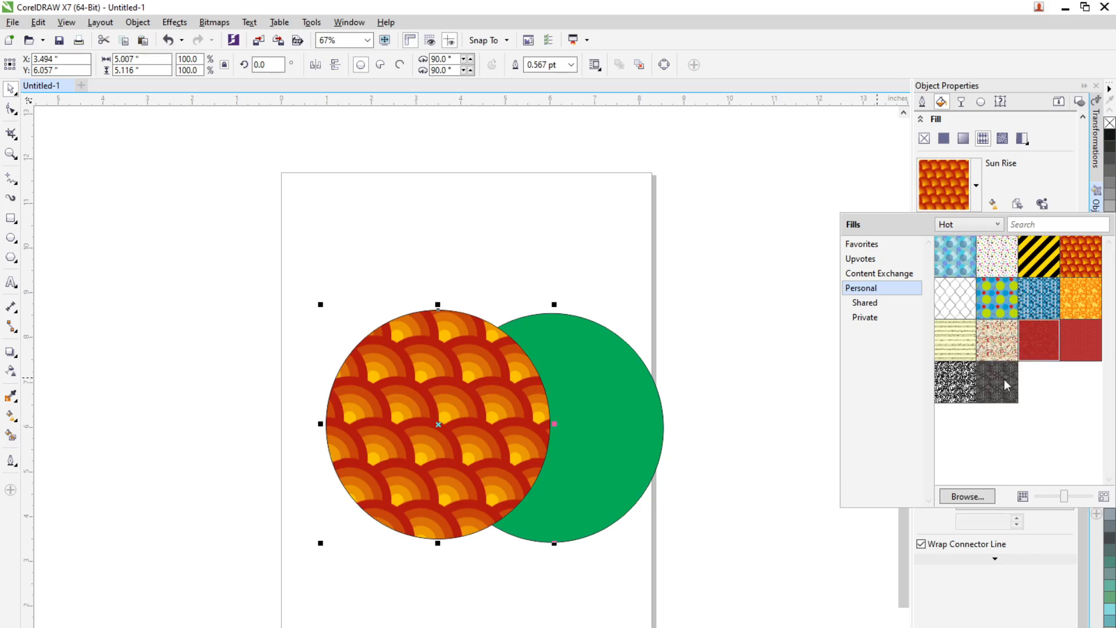
left_click(980, 470)
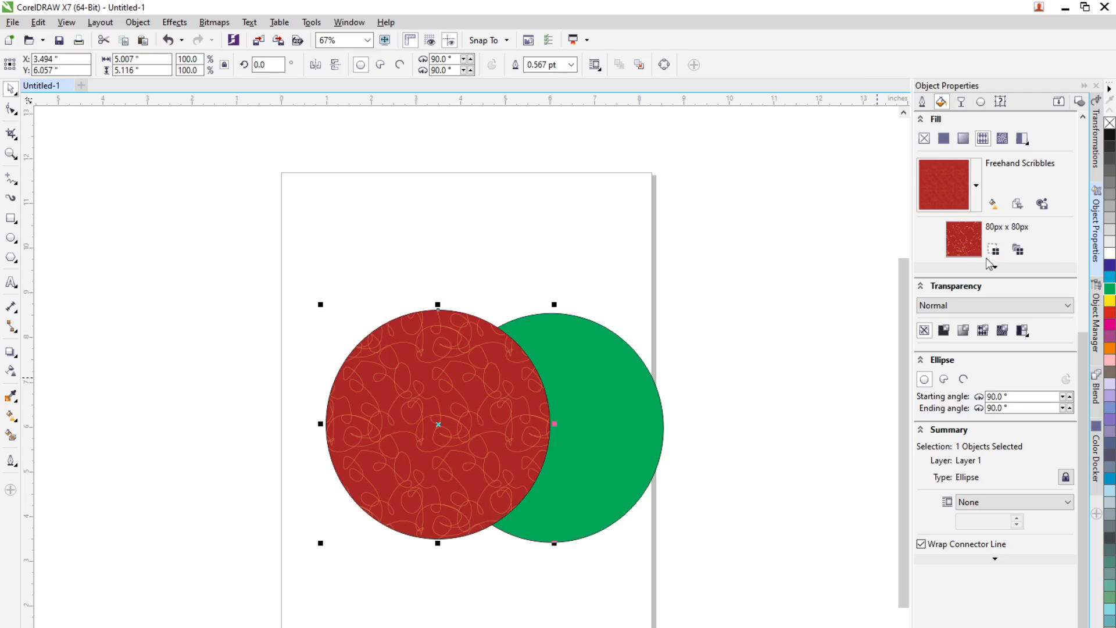
left_click(1001, 140)
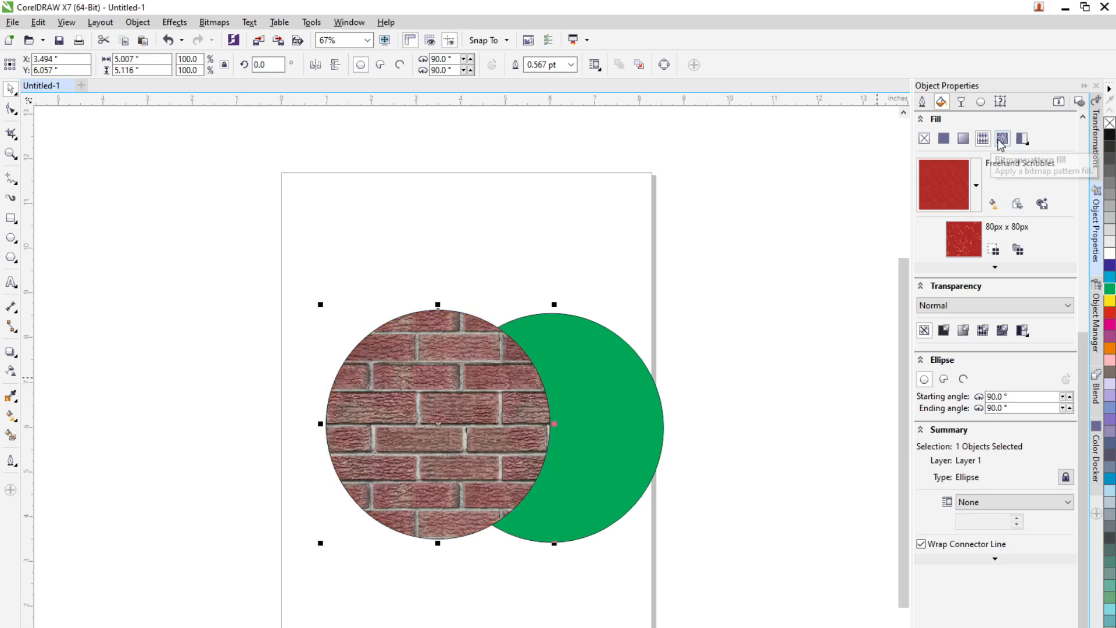
Step: Apply the Evergreen bitmap pattern from the personal fills to the circle
left_click(978, 192)
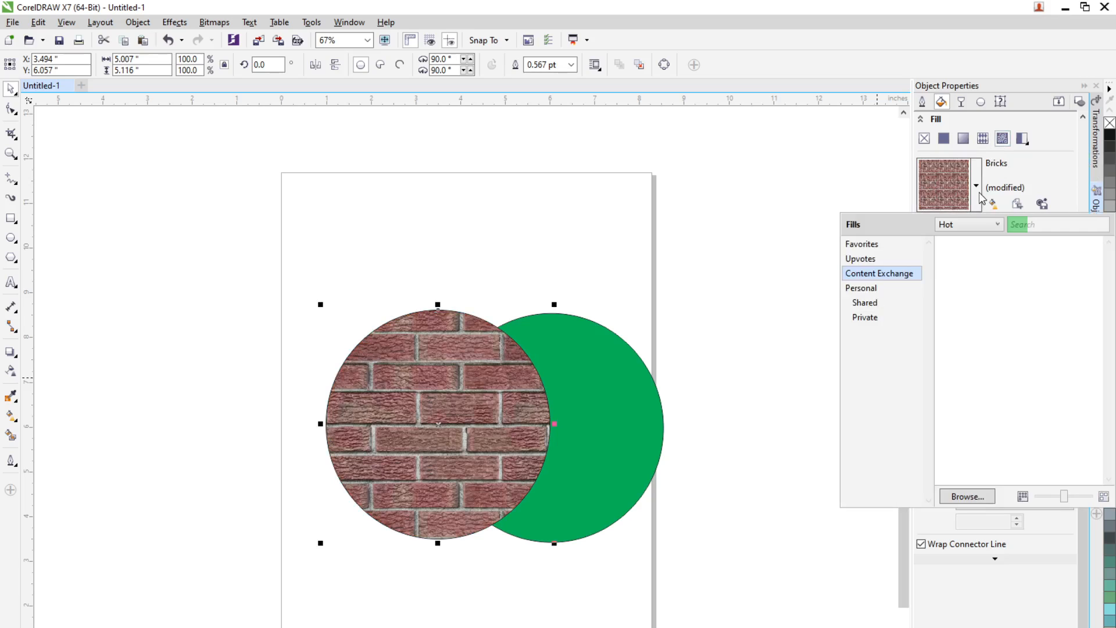
left_click(866, 287)
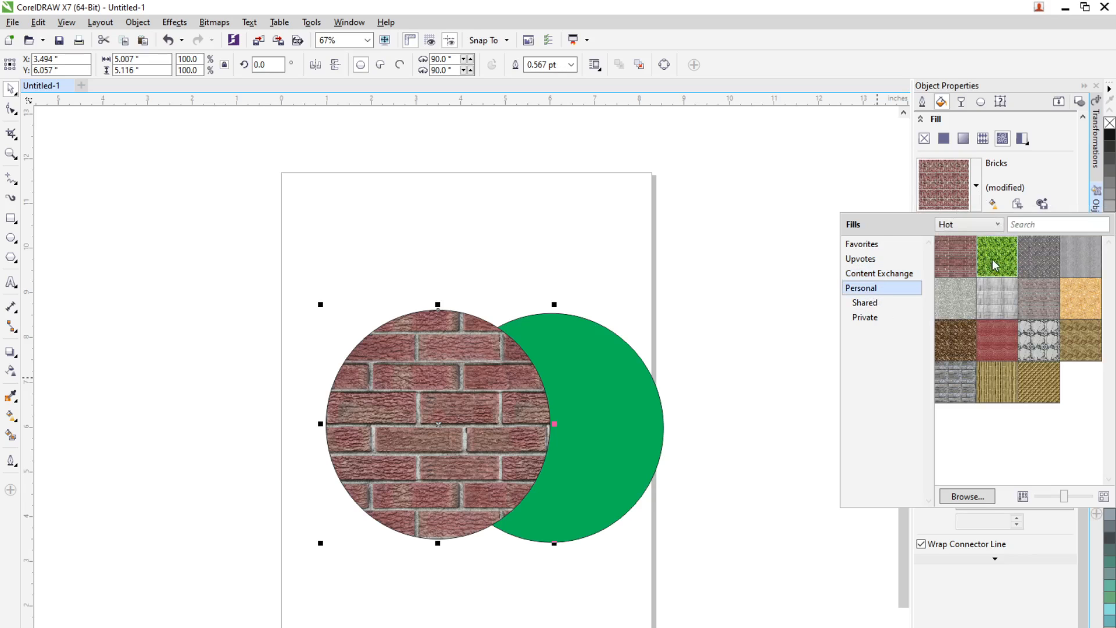
mouse_move(995, 256)
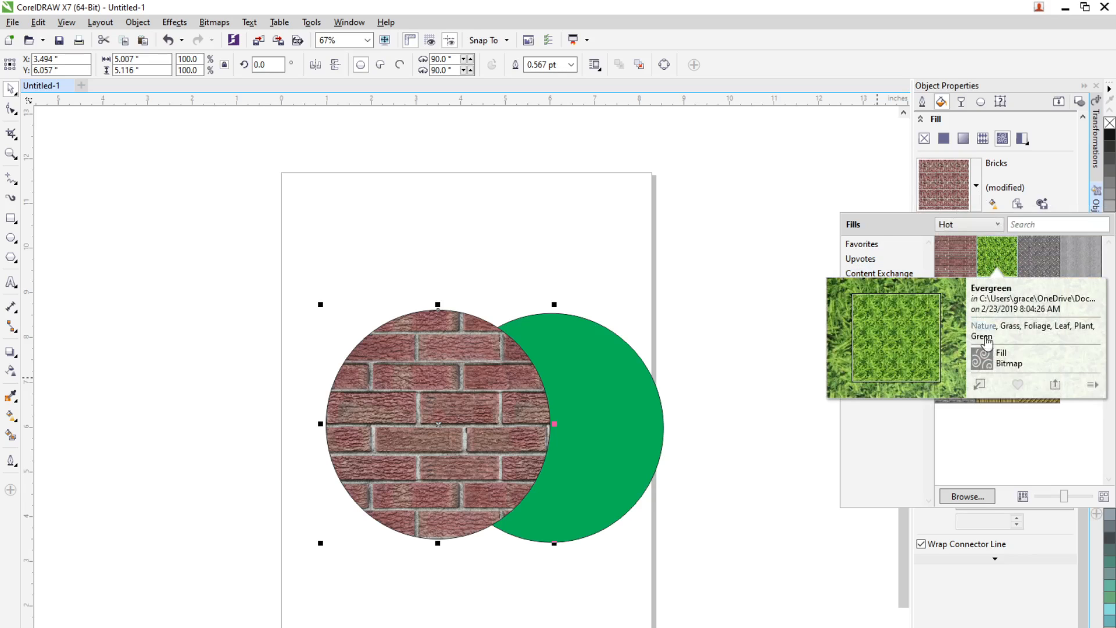
left_click(980, 386)
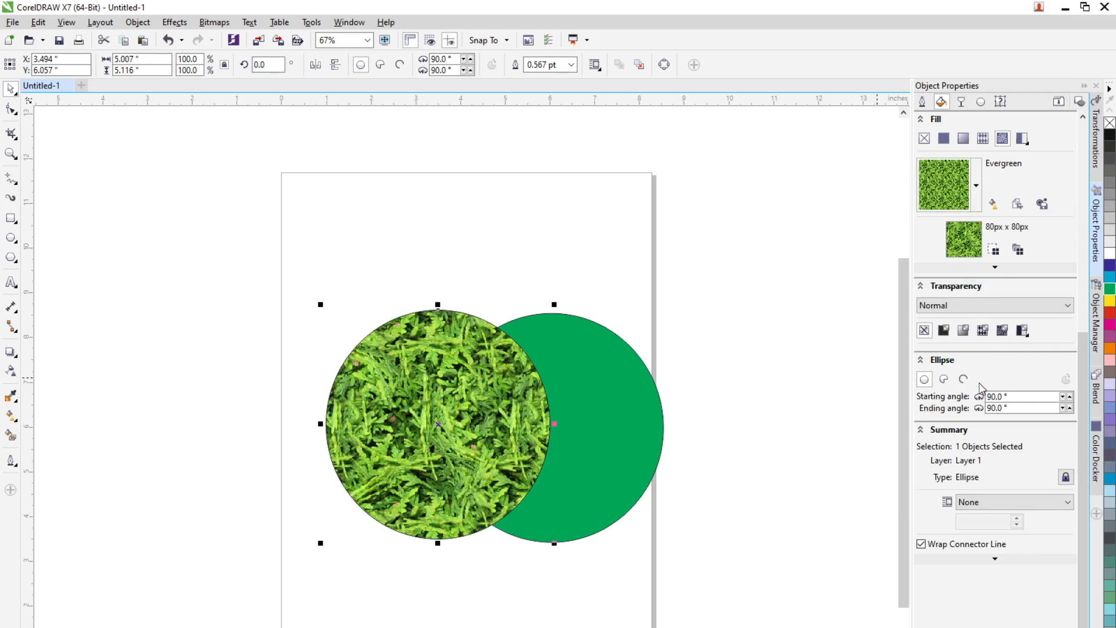
Step: Apply the Bricks bitmap pattern from the personal fills to the circle
left_click(977, 186)
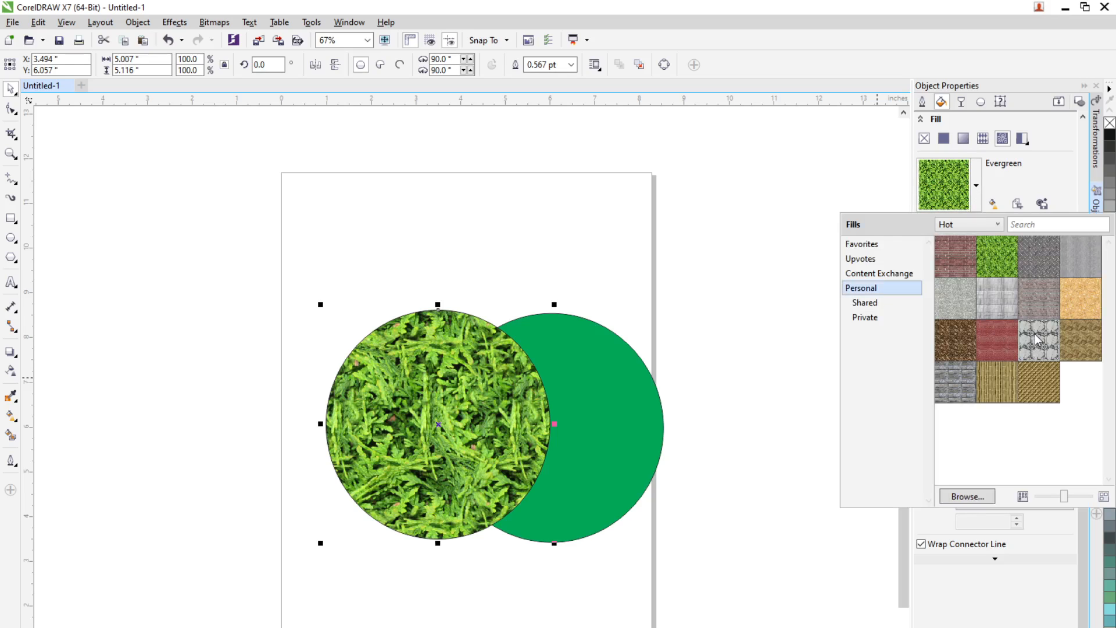
mouse_move(959, 267)
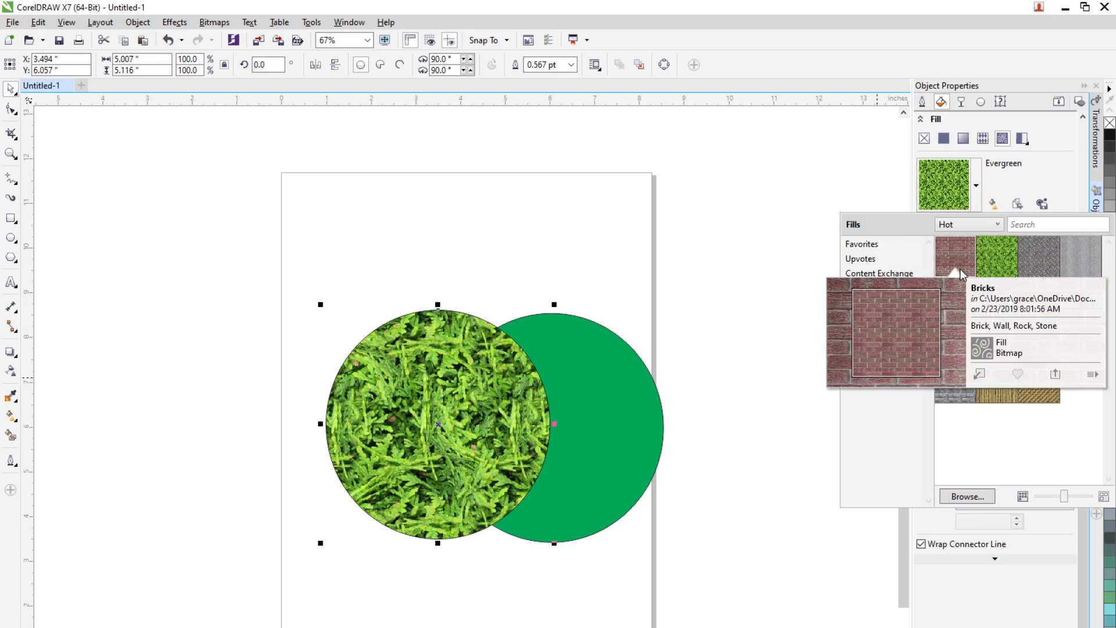
left_click(977, 374)
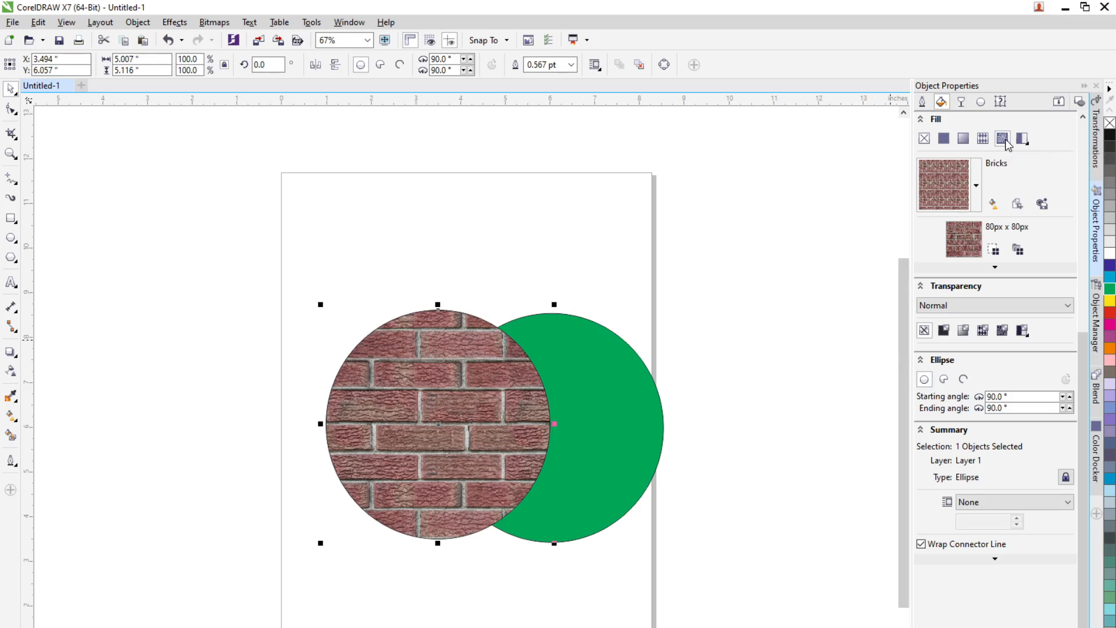
Step: Browse for a JPG image on the Desktop and load 4yzpuan1vxr01 as the circle's bitmap pattern fill
left_click(976, 189)
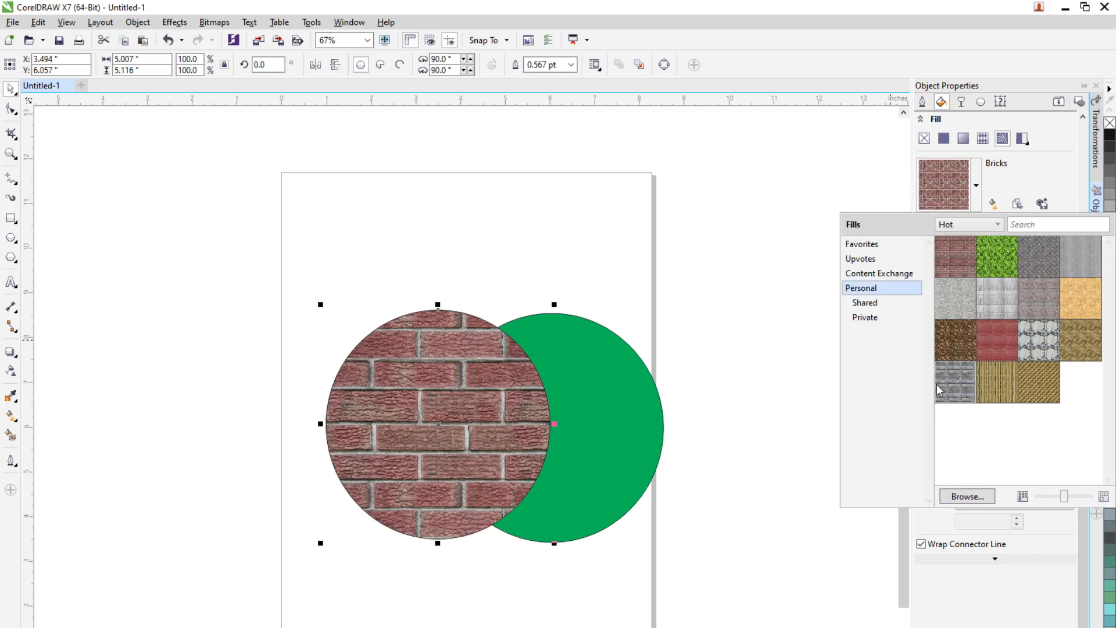
left_click(972, 496)
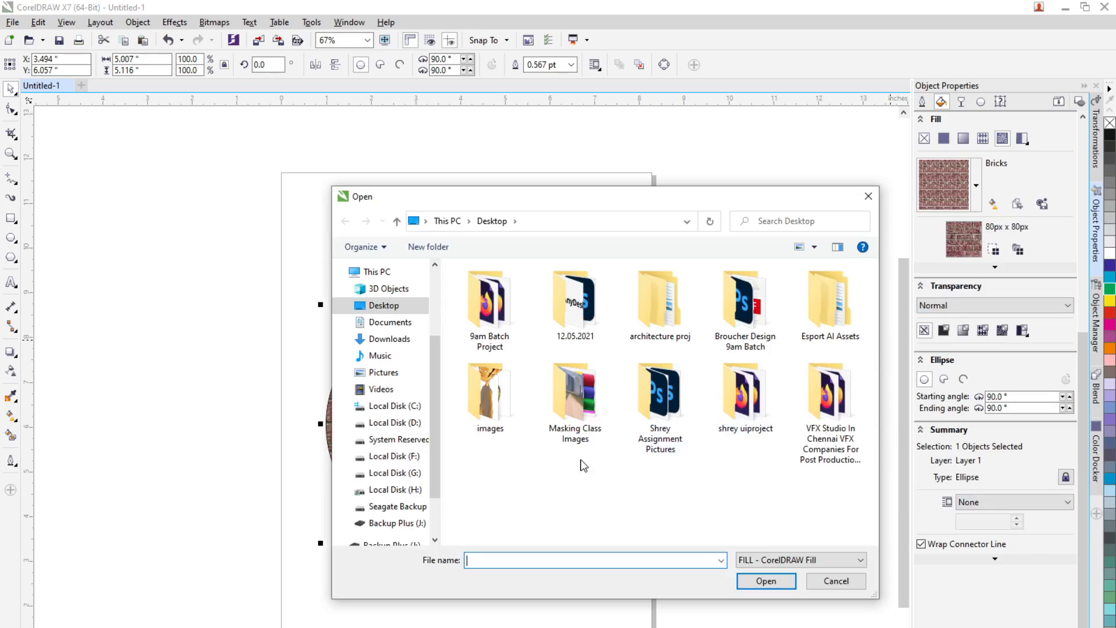
left_click(579, 433)
double_click(495, 418)
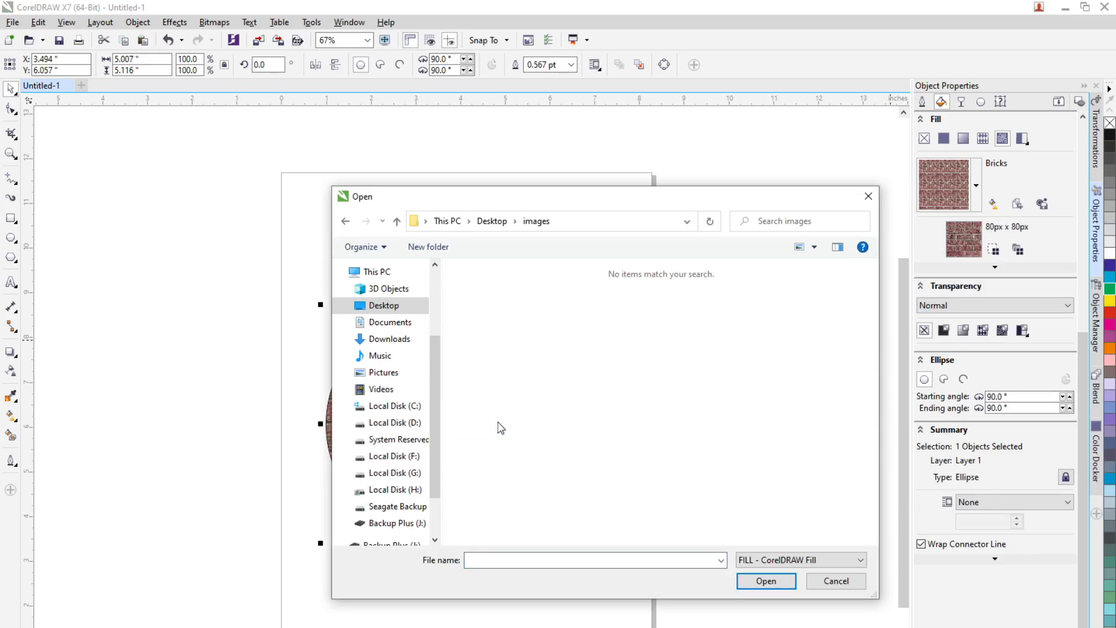
left_click(757, 560)
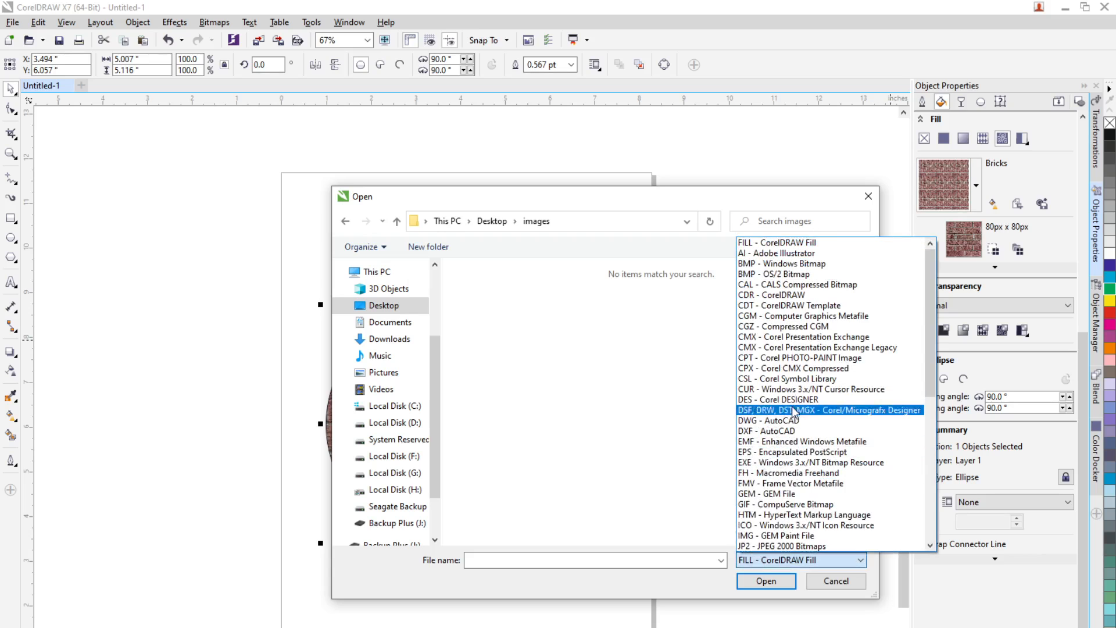
scroll(795, 406, "down", 6)
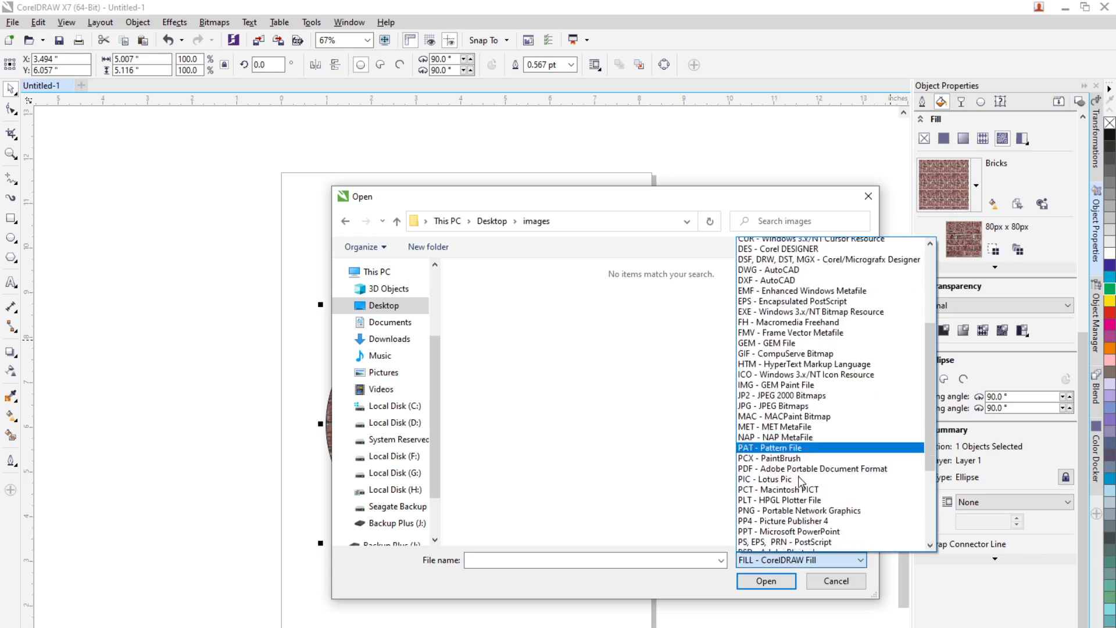
scroll(801, 481, "down", 4)
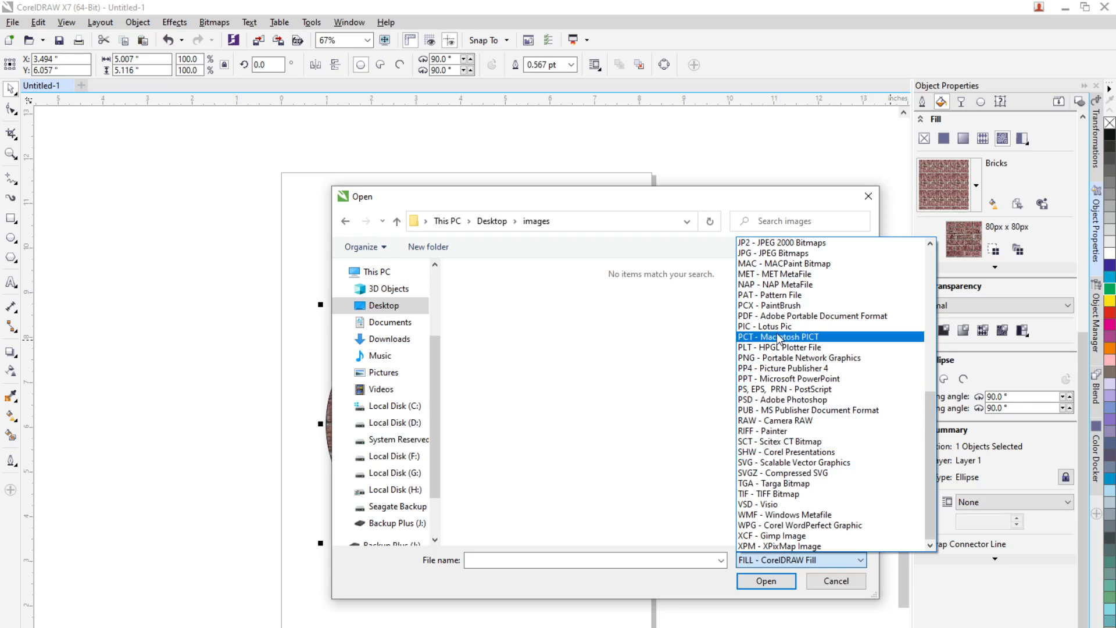
scroll(776, 348, "up", 4)
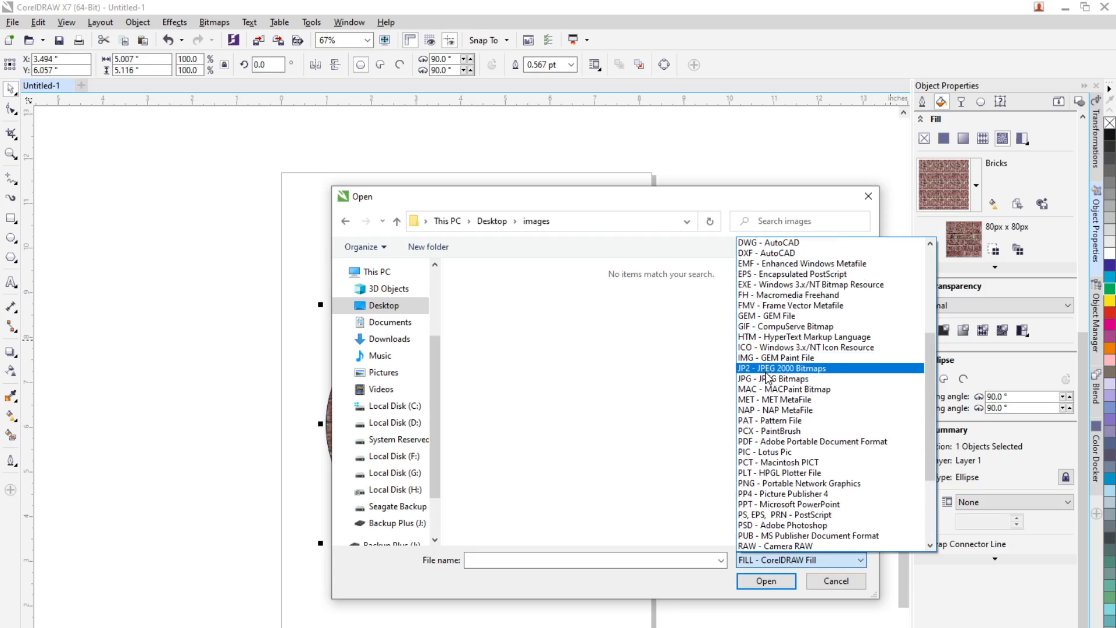
left_click(767, 370)
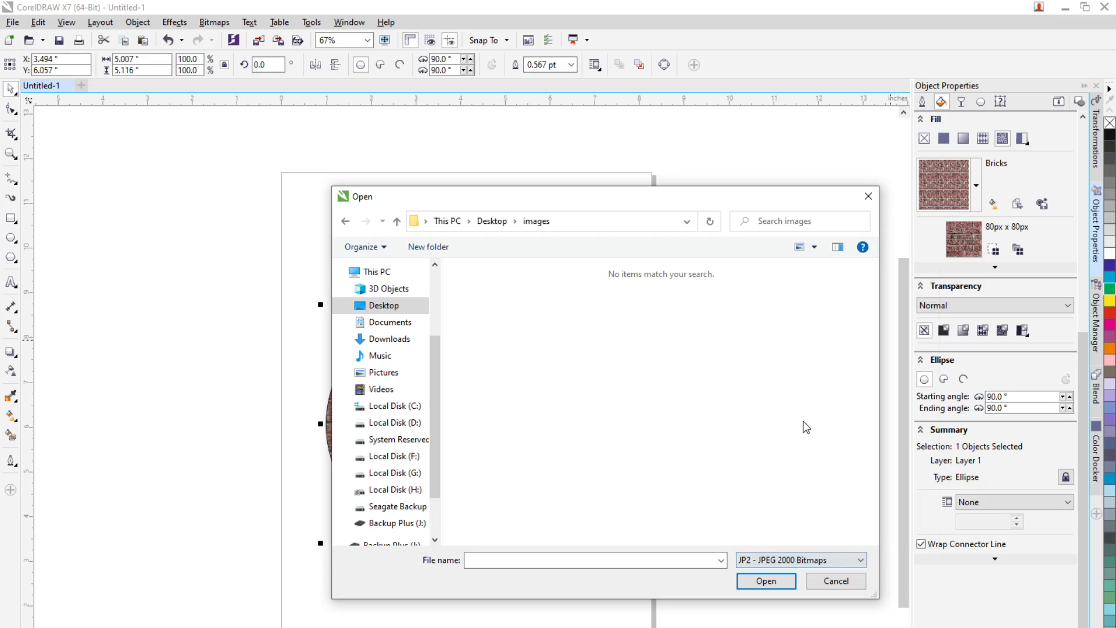
left_click(791, 562)
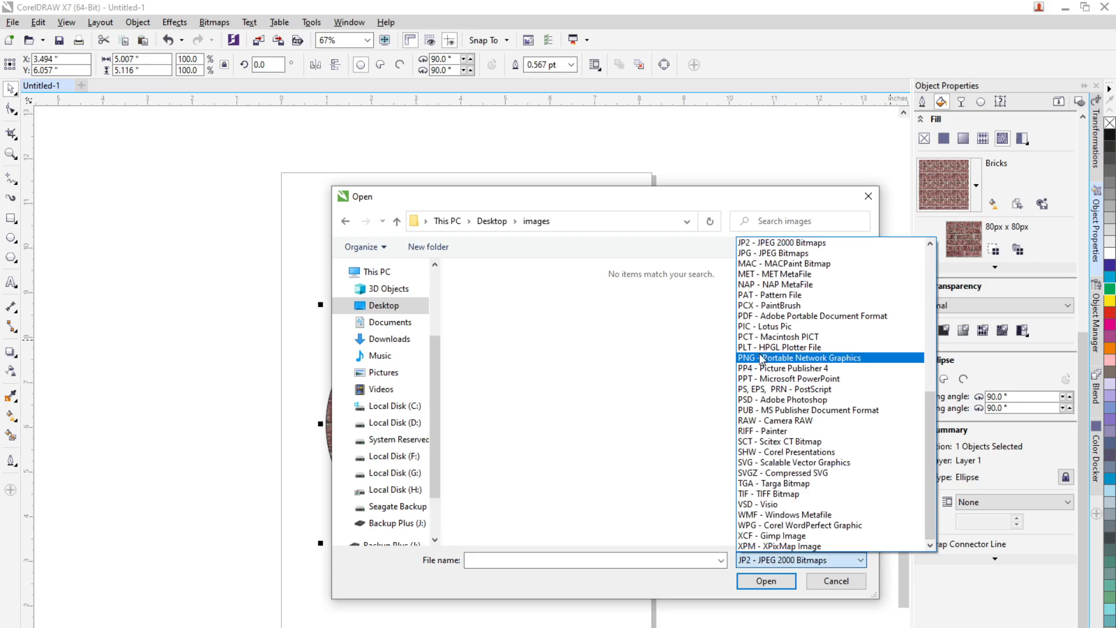
left_click(779, 254)
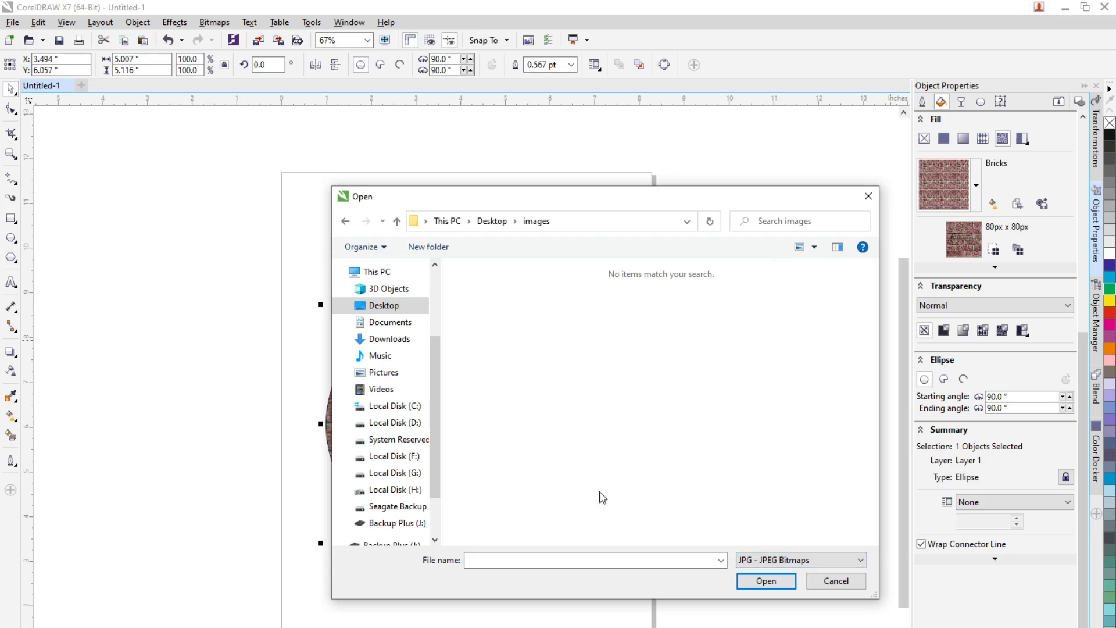
left_click(391, 305)
left_click(580, 519)
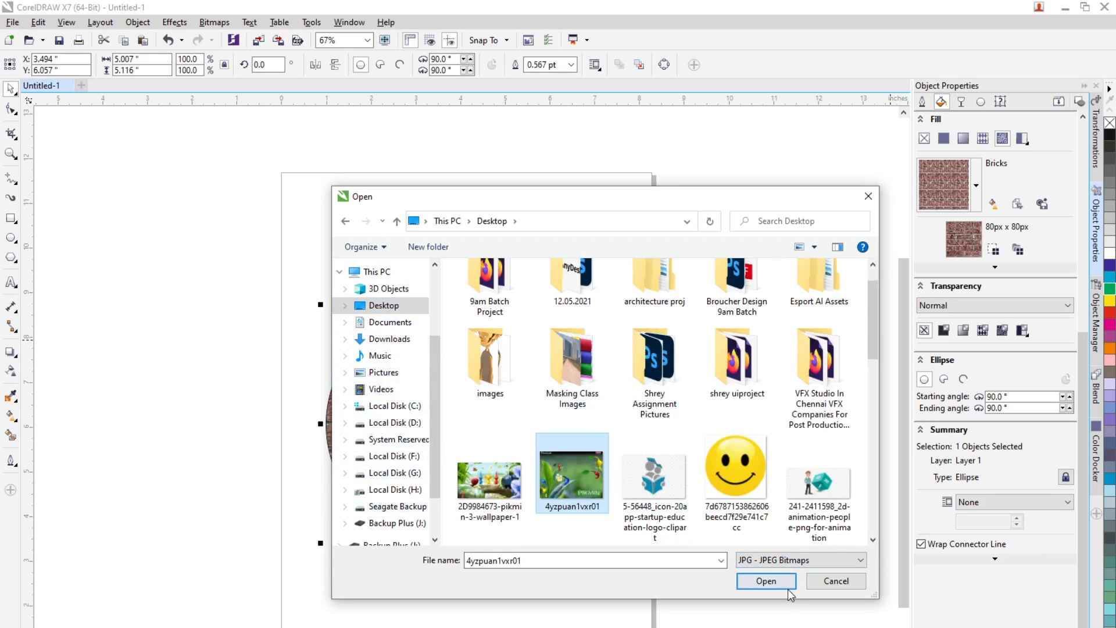
left_click(773, 581)
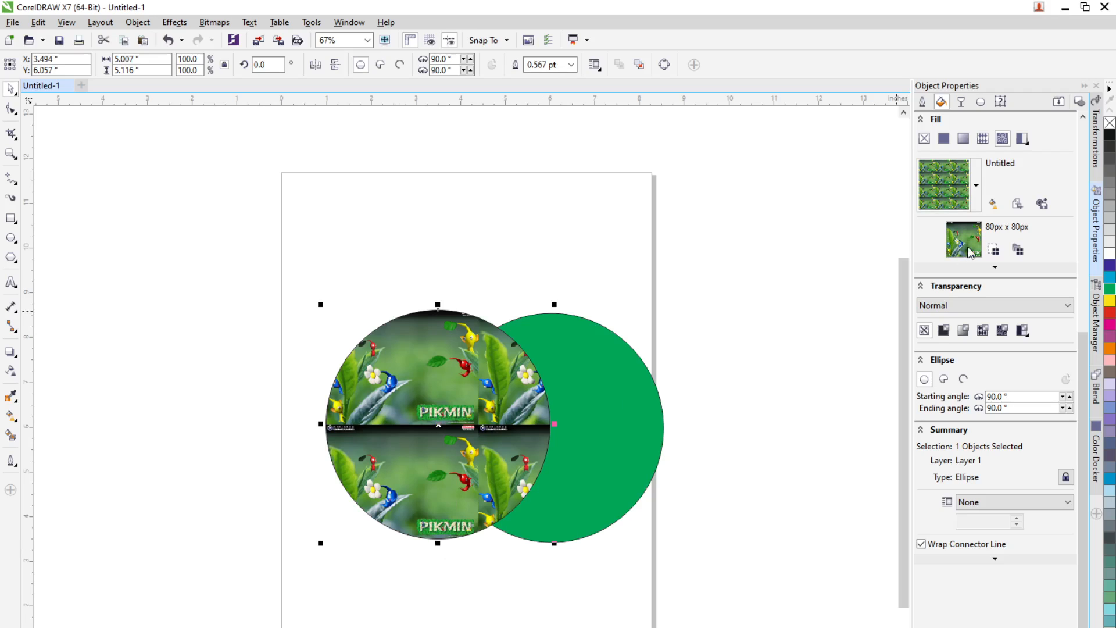
Step: Browse the Desktop for JPEG bitmaps and load the Educational-resource-for-homeschool image as the circle's bitmap pattern fill
left_click(975, 201)
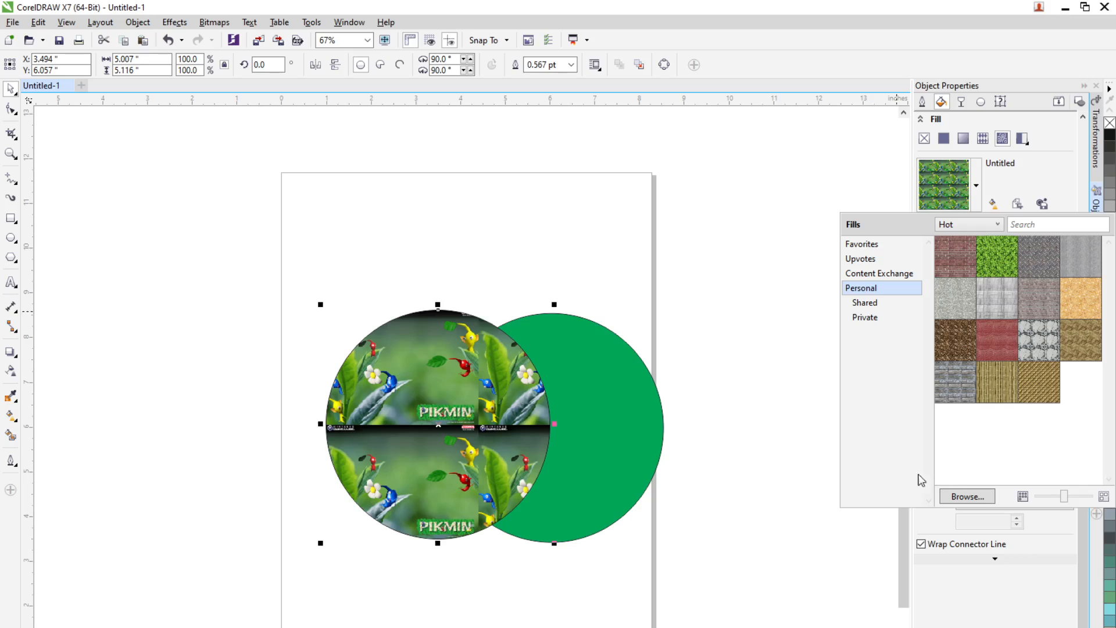
left_click(979, 499)
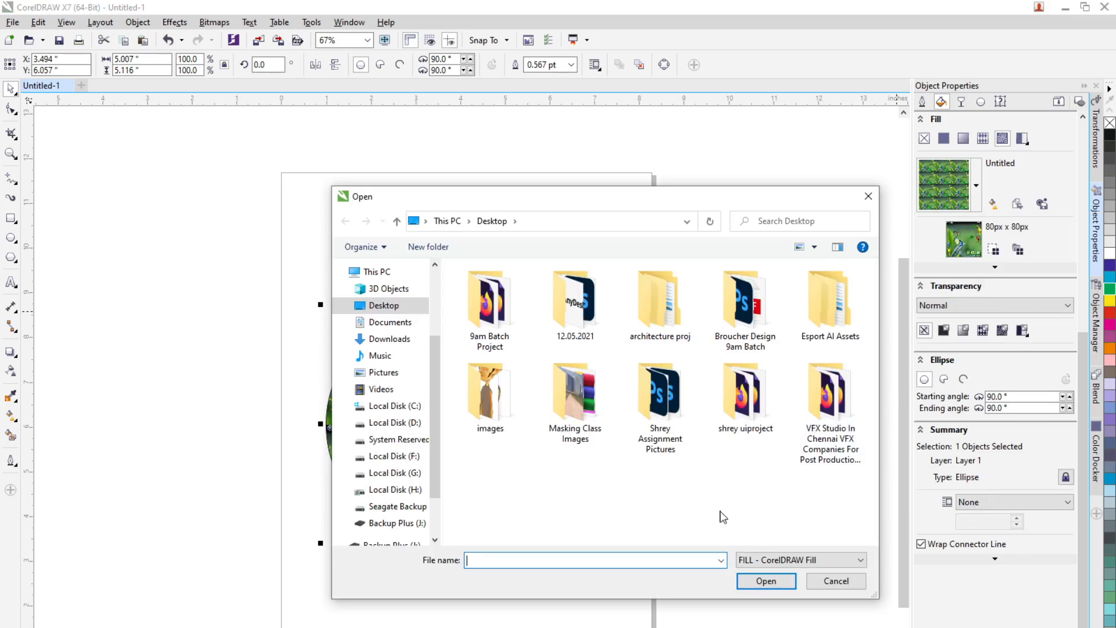
left_click(779, 560)
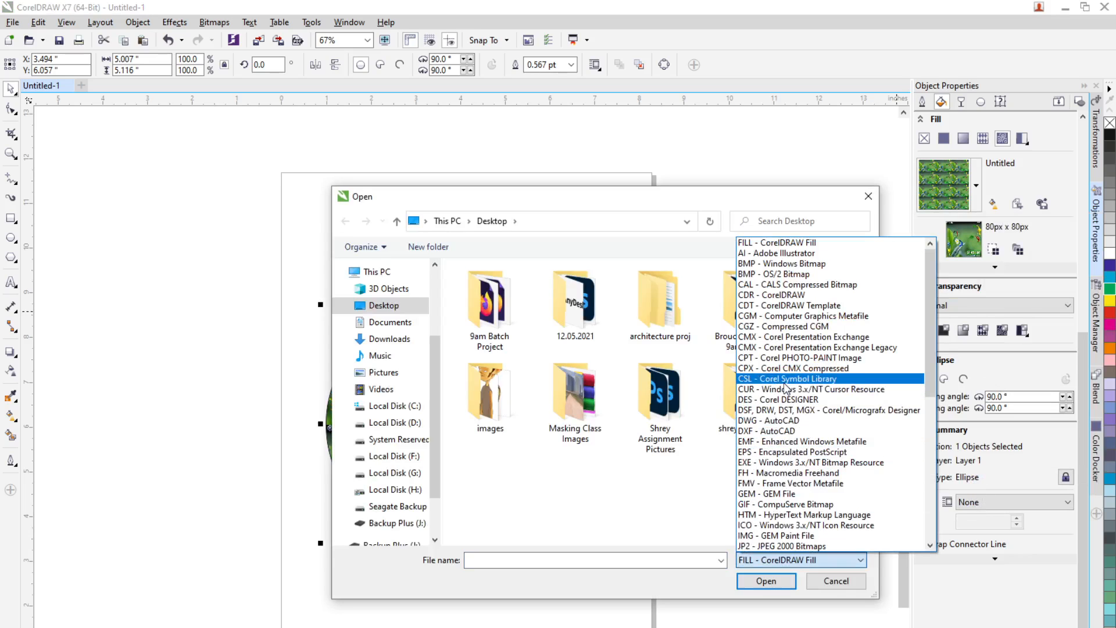
scroll(786, 386, "down", 10)
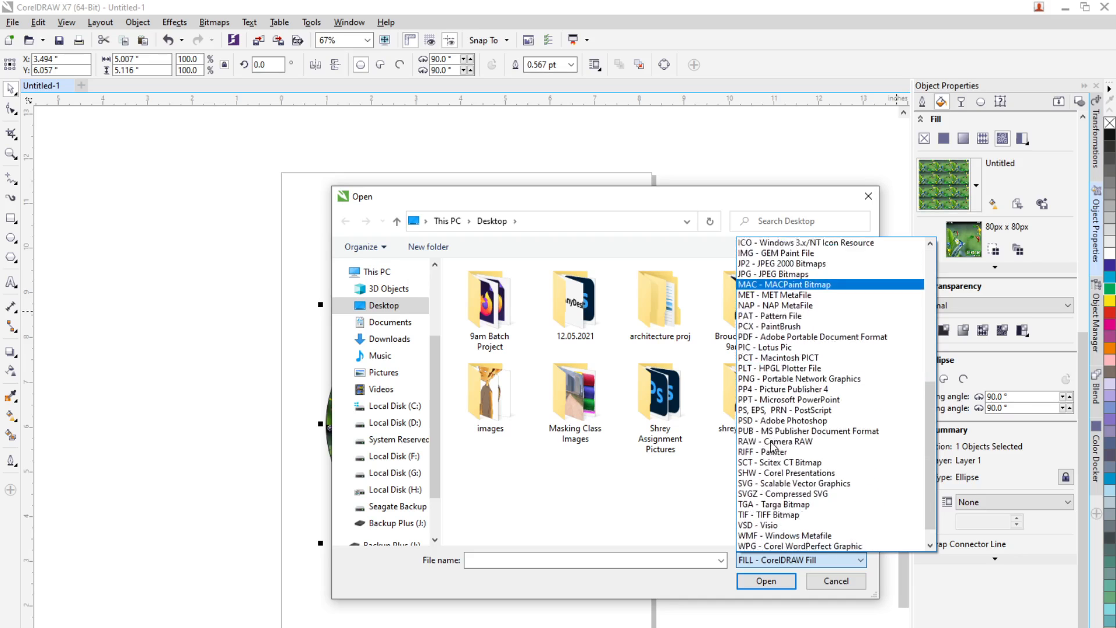
scroll(785, 353, "up", 3)
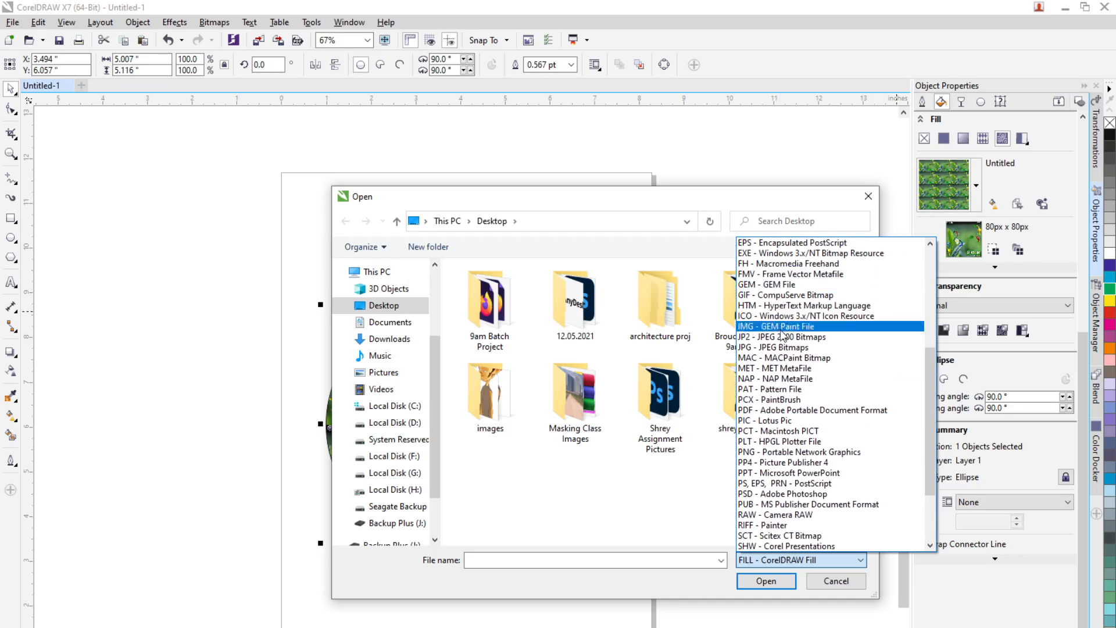
left_click(785, 347)
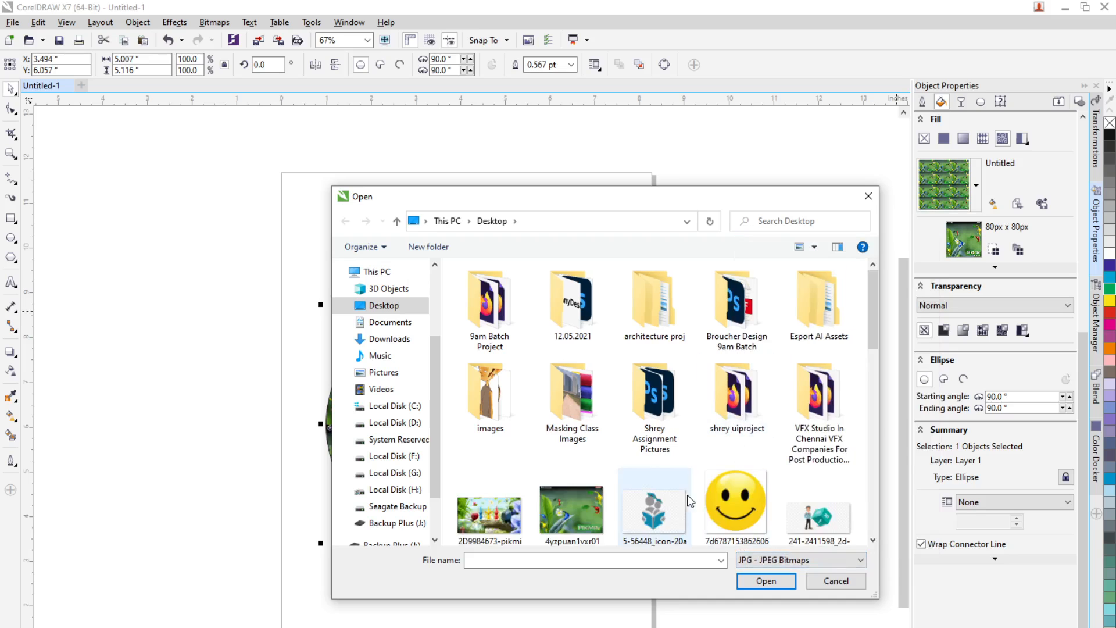
scroll(669, 488, "down", 5)
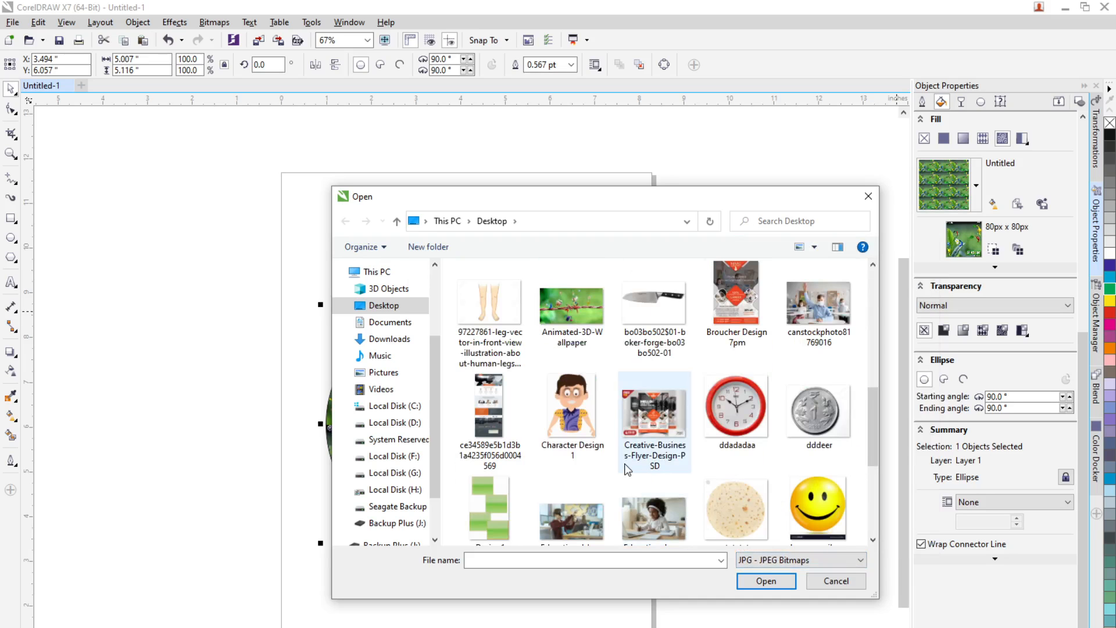
left_click(675, 538)
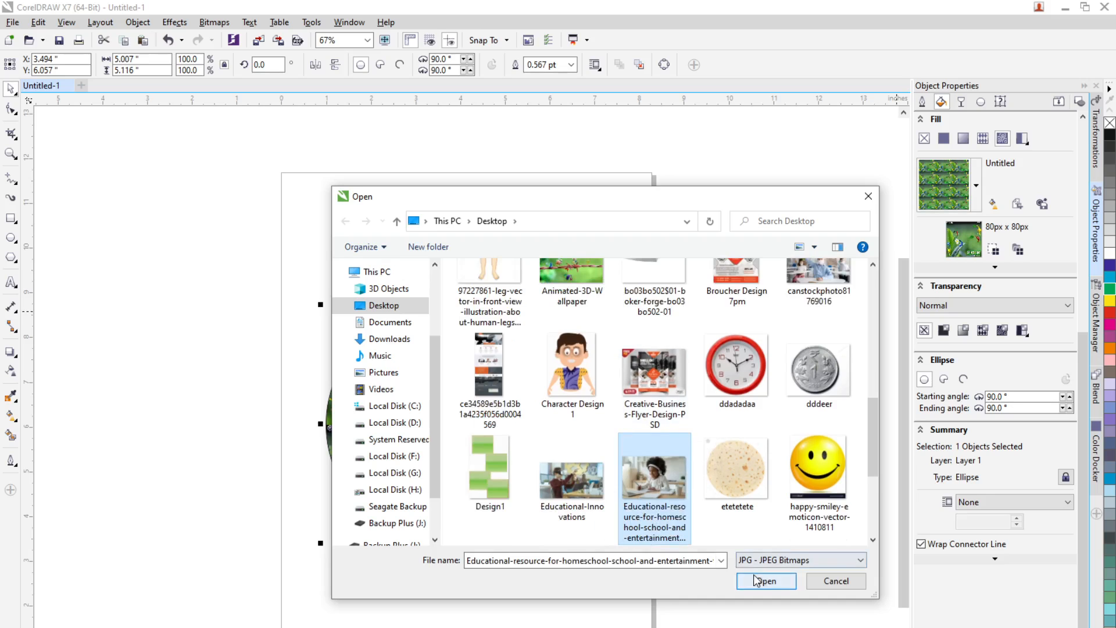
left_click(755, 580)
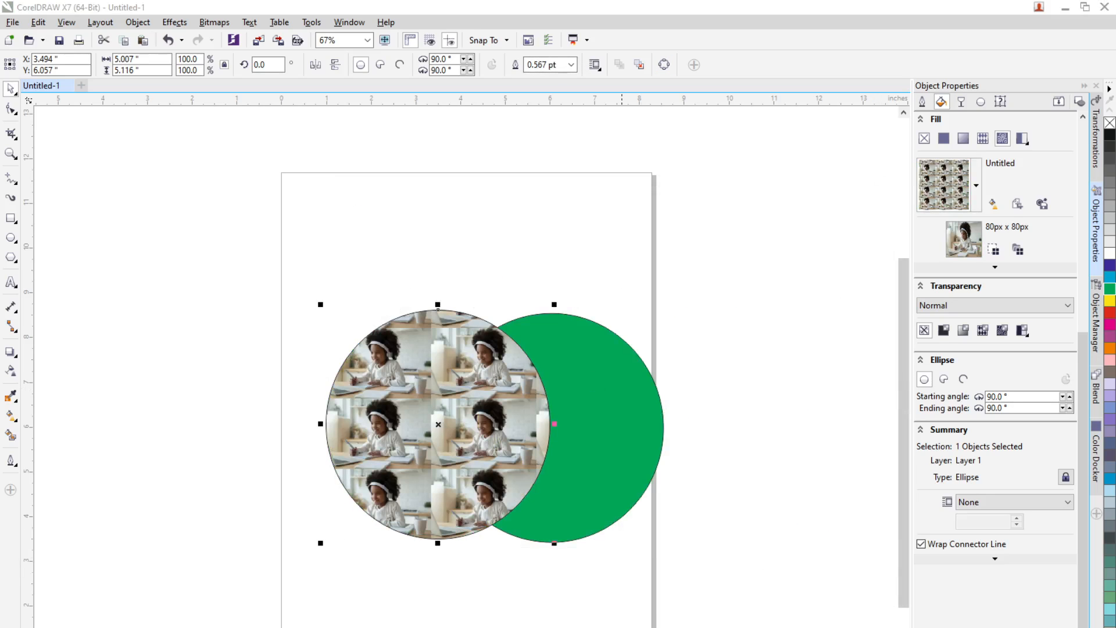
Step: Switch to the Google Meet browser tab, admit the waiting participant to the call, and minimize the browser
key("alt+Tab")
left_click(424, 36)
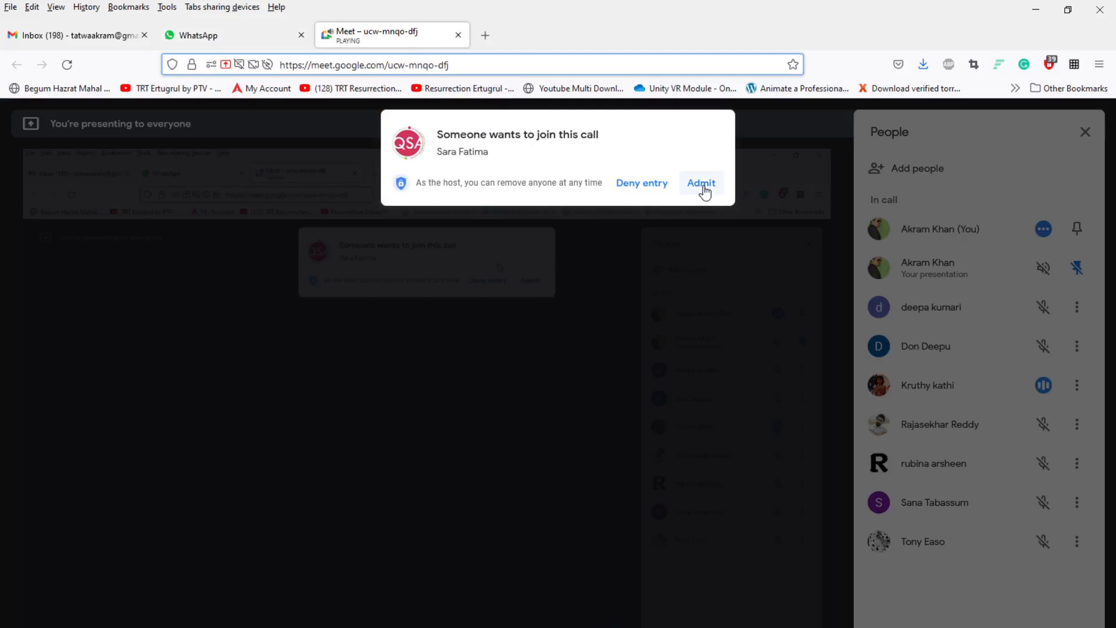
left_click(705, 191)
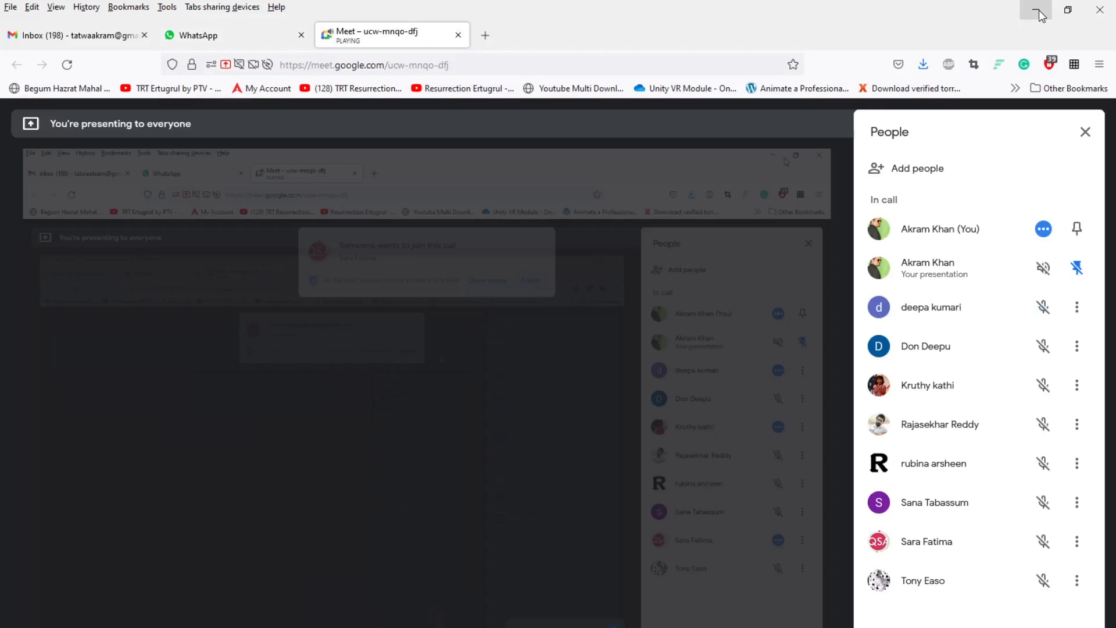
left_click(1038, 12)
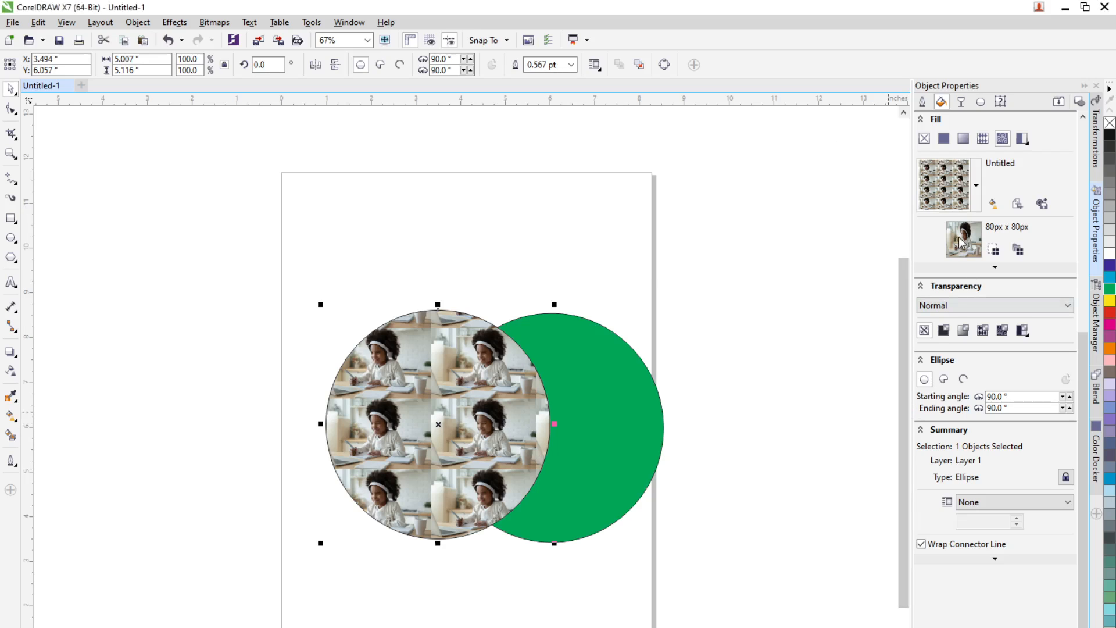
Step: Switch the circle to a two-color pattern fill and apply the brick pattern
left_click(1026, 143)
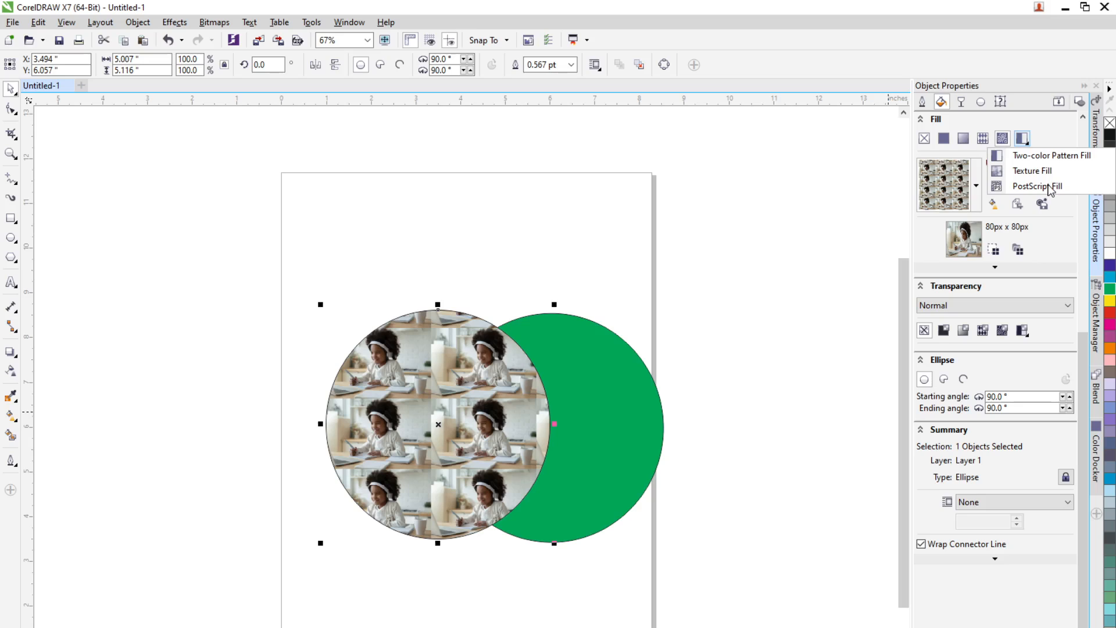
left_click(1052, 158)
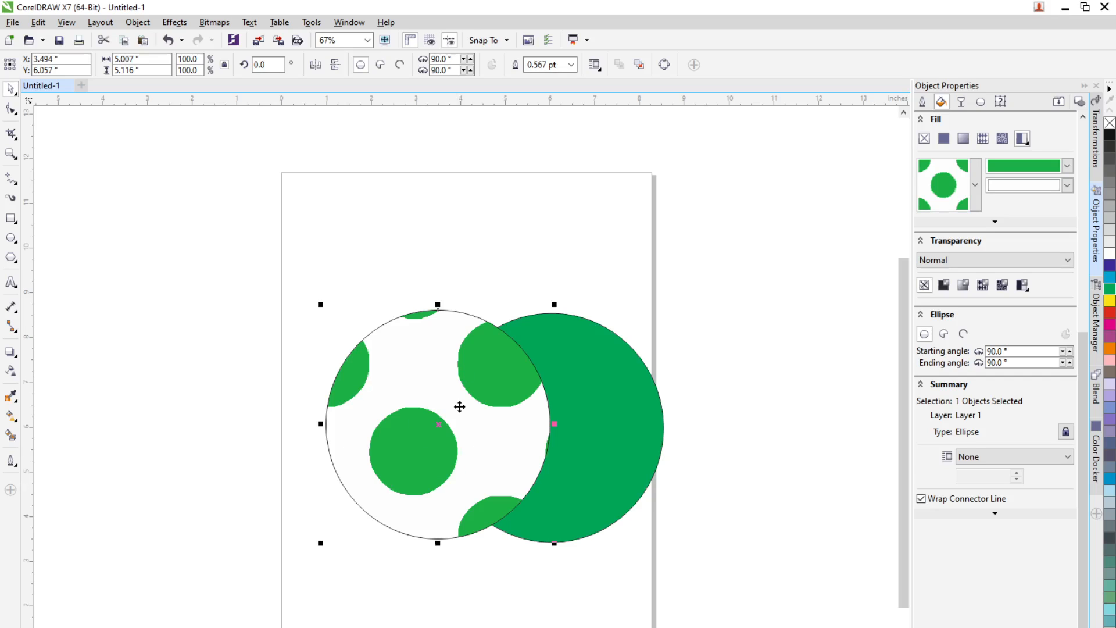
left_click(976, 196)
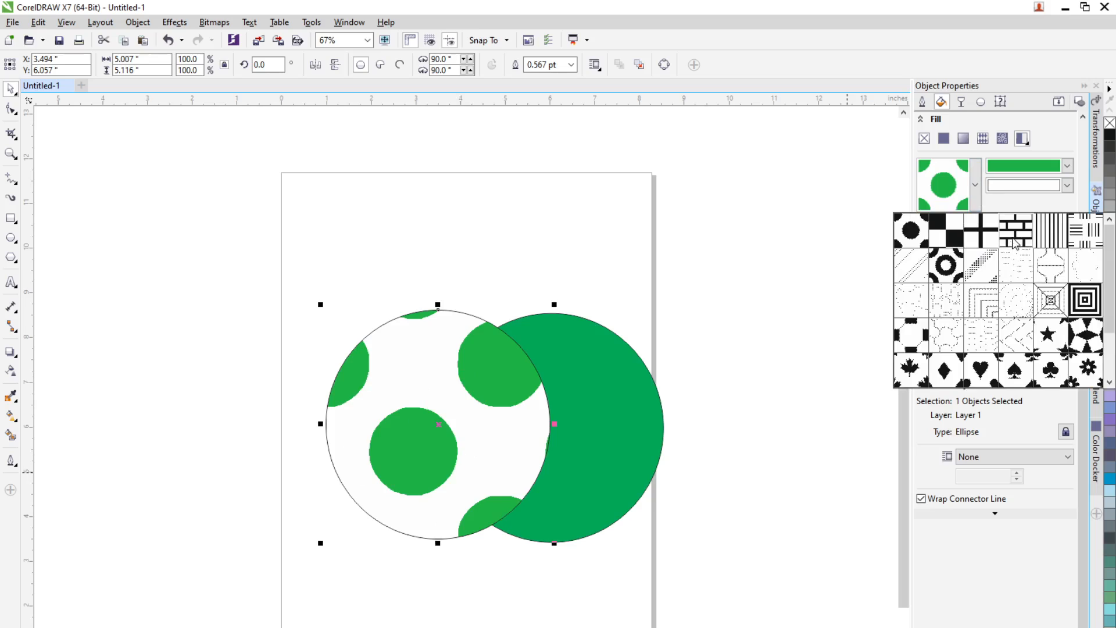
left_click(1014, 243)
Step: Try the chevron and crossed-lines two-color patterns, then return the circle to the dots pattern
left_click(975, 186)
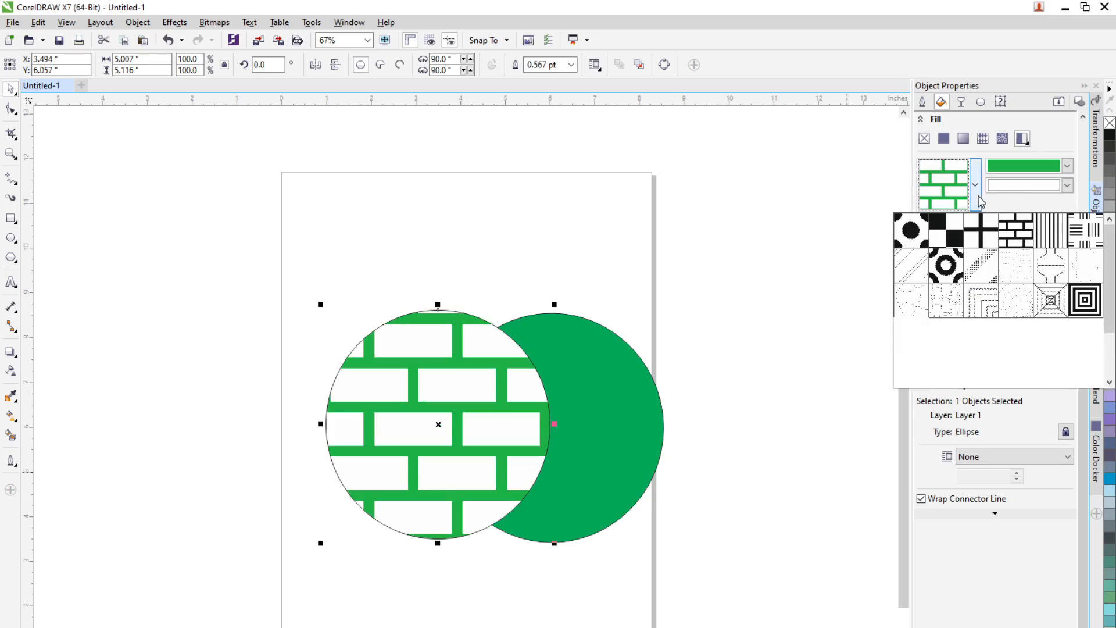
left_click(995, 311)
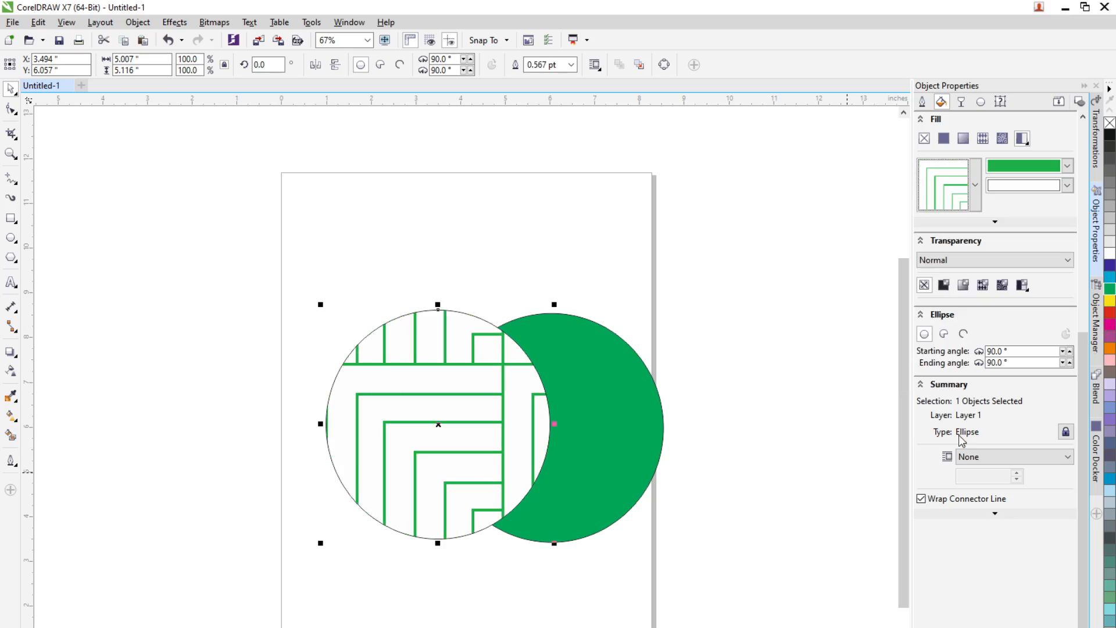
left_click(977, 200)
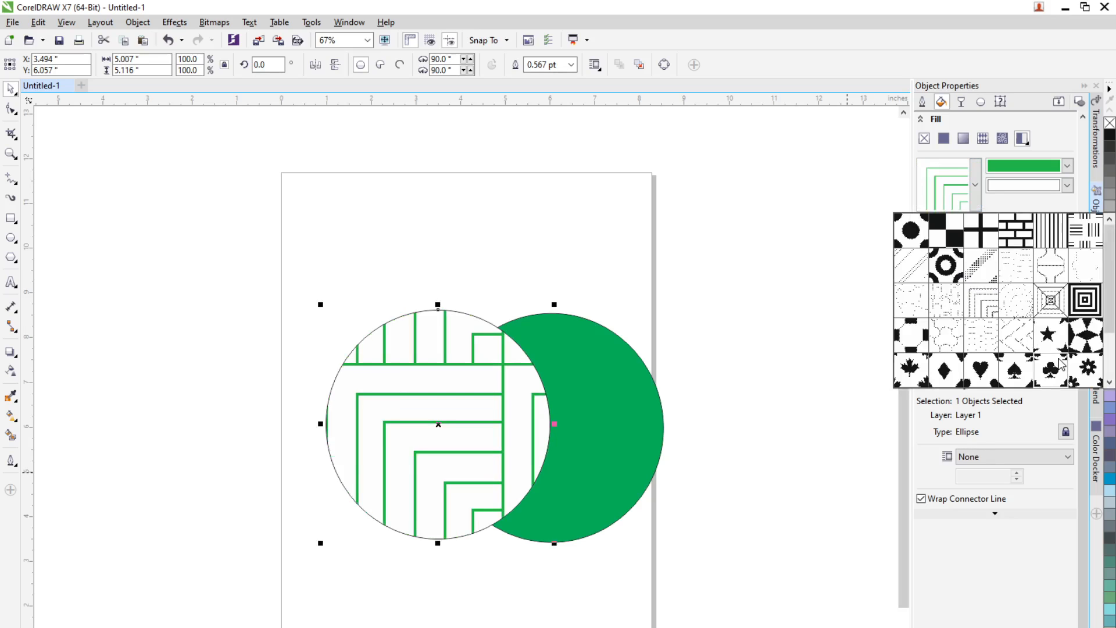
left_click(1096, 236)
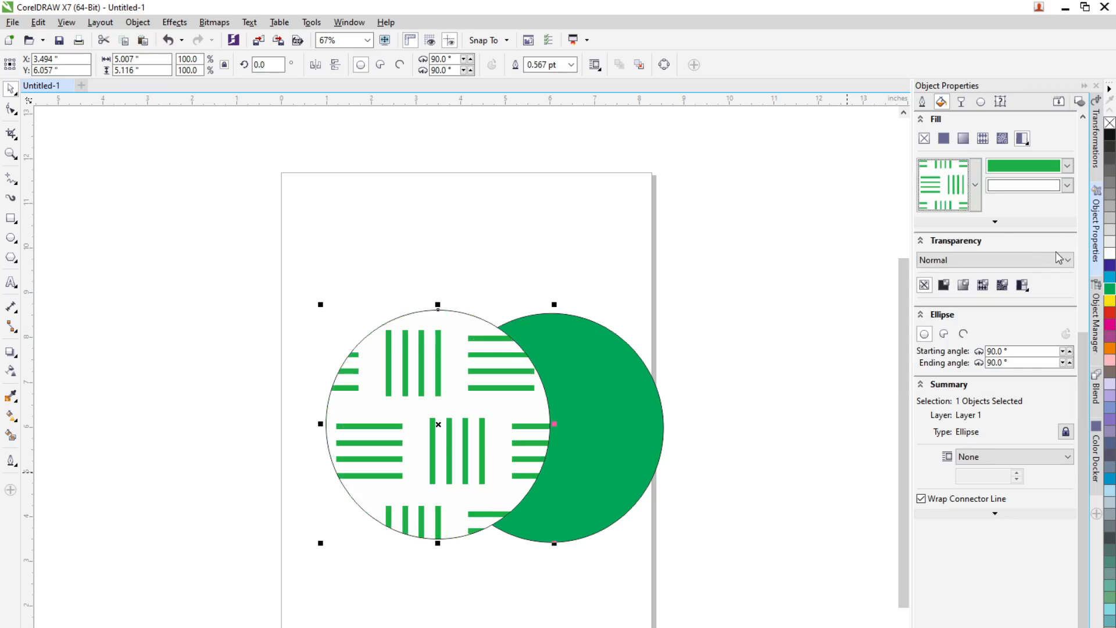
left_click(975, 189)
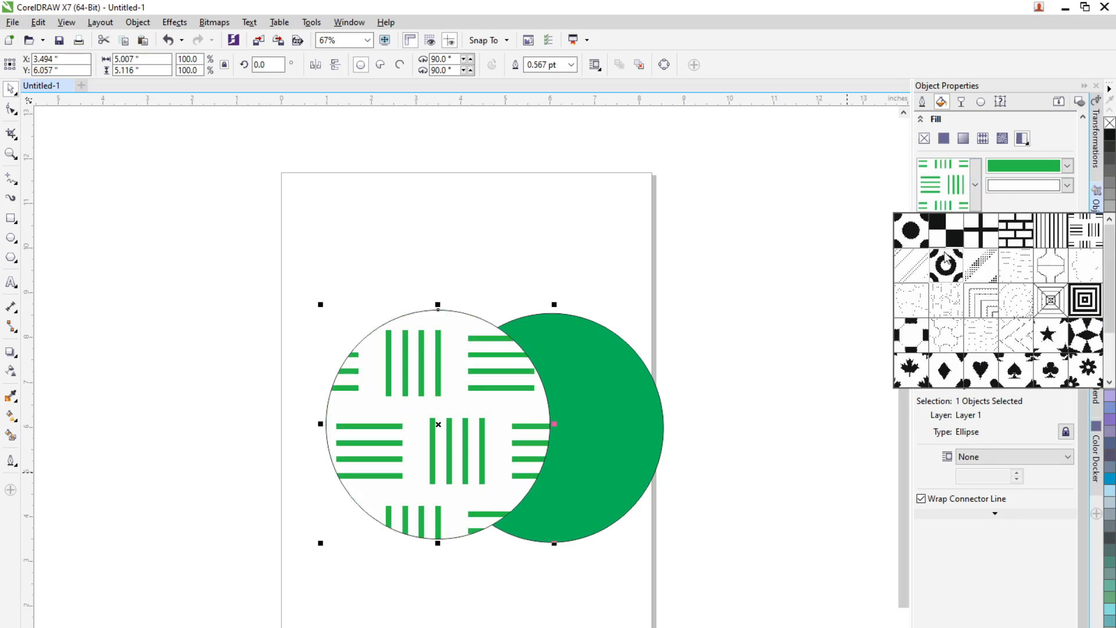
left_click(911, 230)
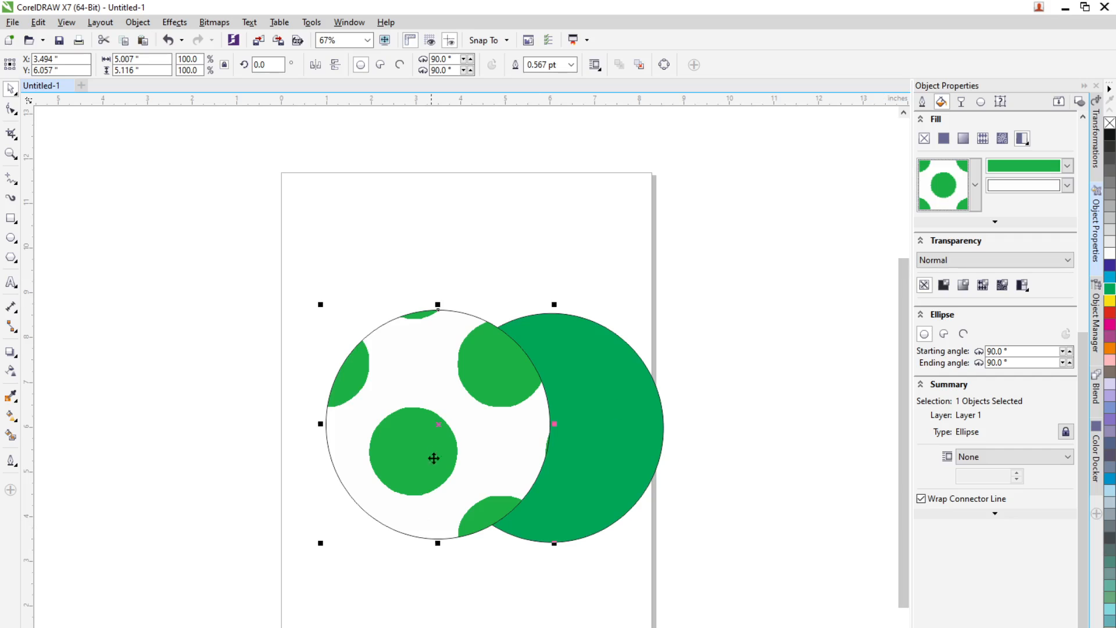
Step: Color the two-color pattern magenta on a yellow background and switch it to the diamond pattern
left_click(1067, 165)
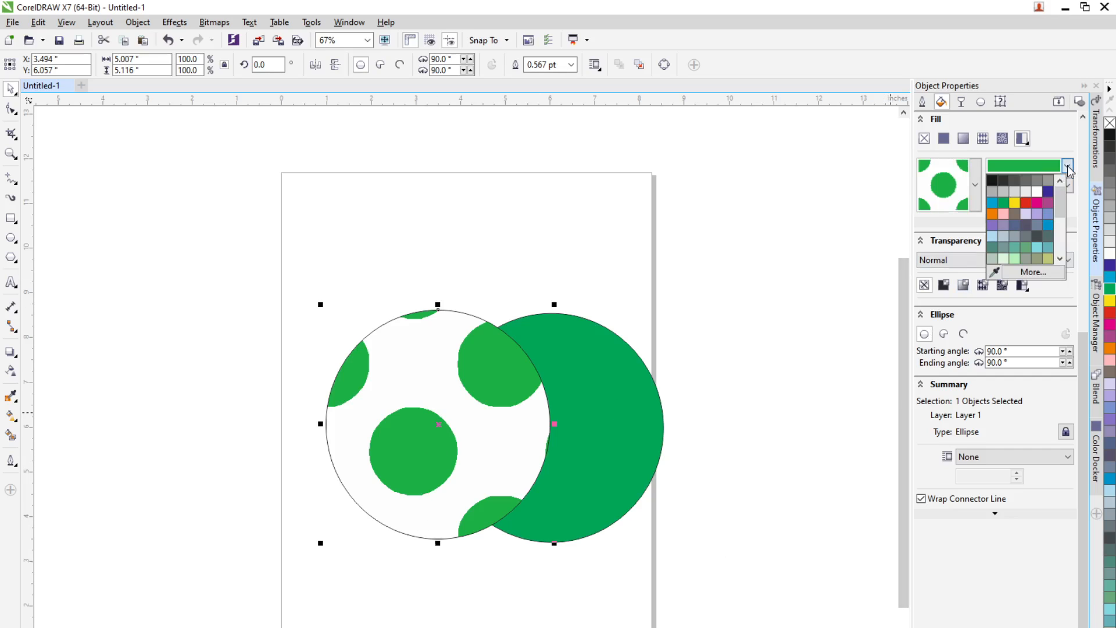
left_click(1037, 204)
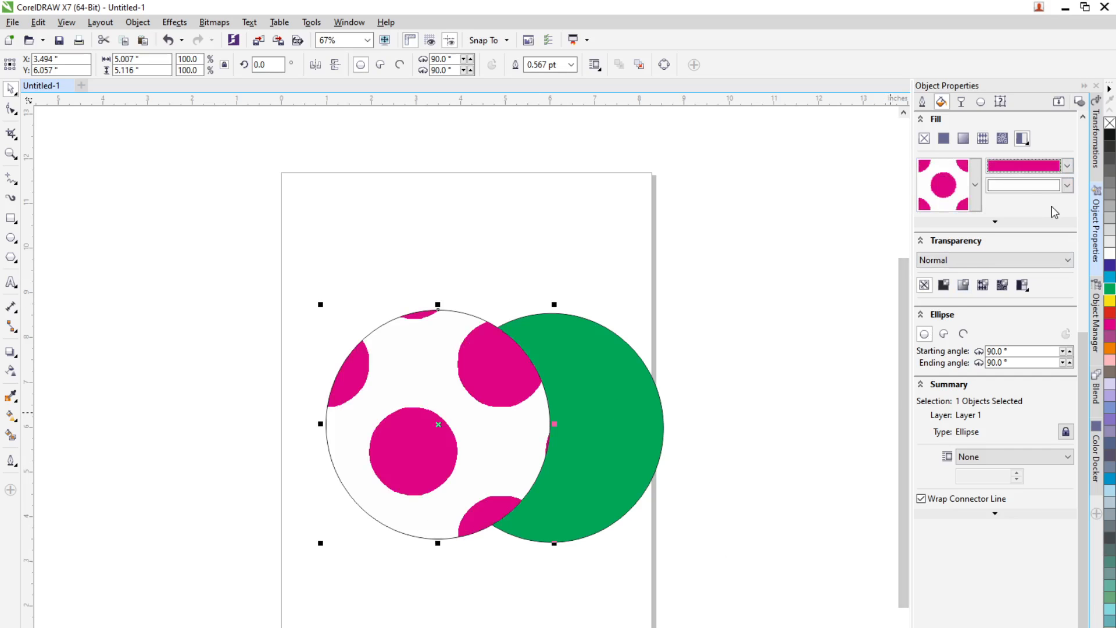
left_click(1068, 186)
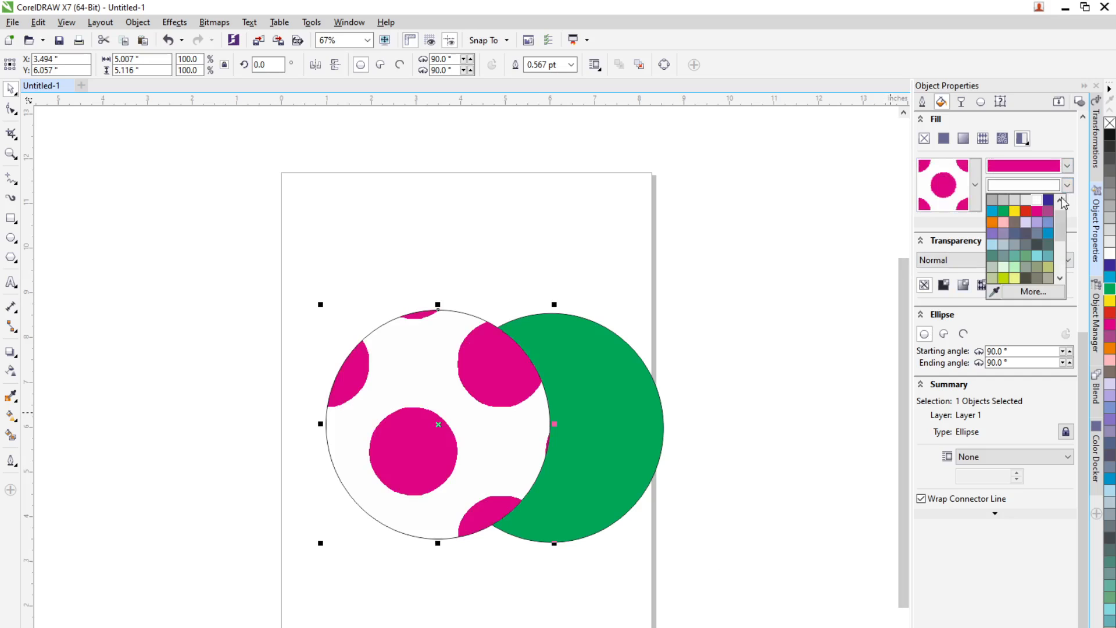
left_click(1014, 214)
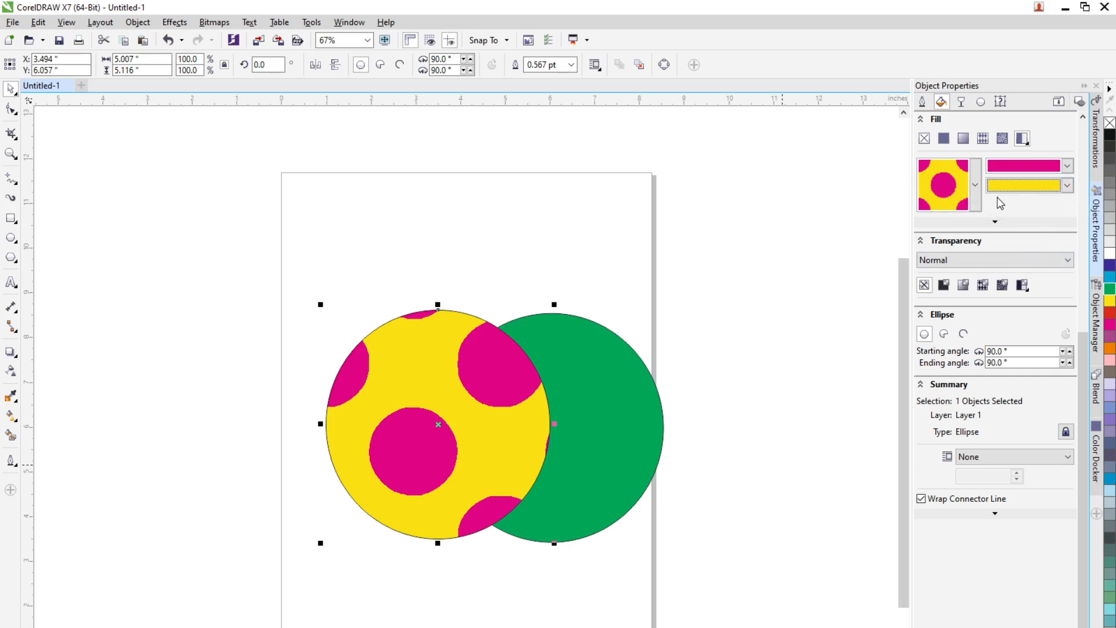
left_click(975, 185)
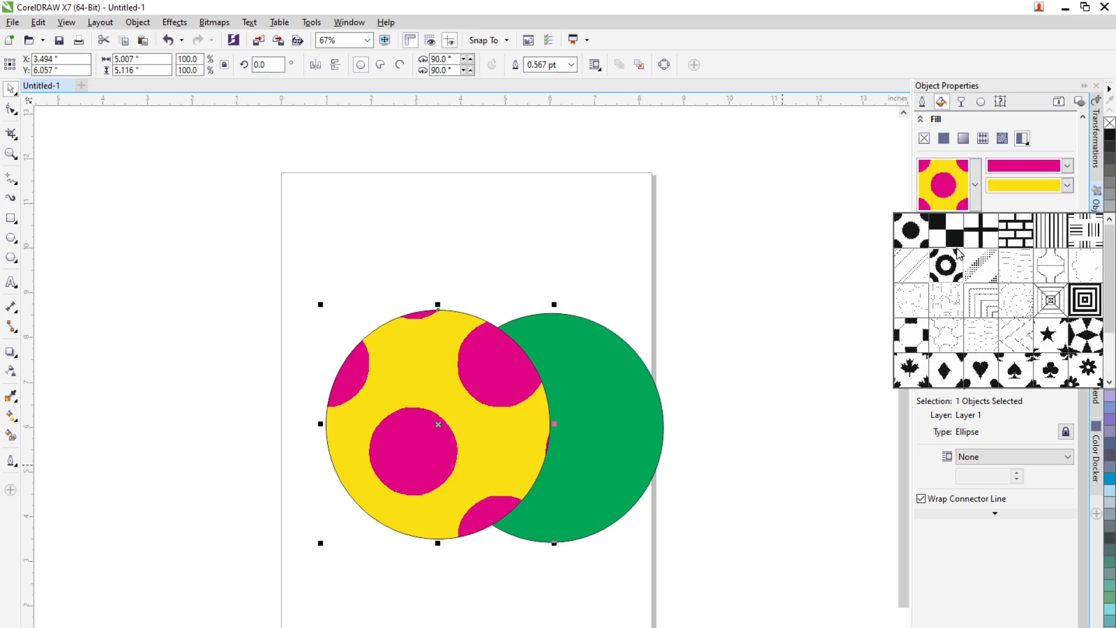
left_click(945, 372)
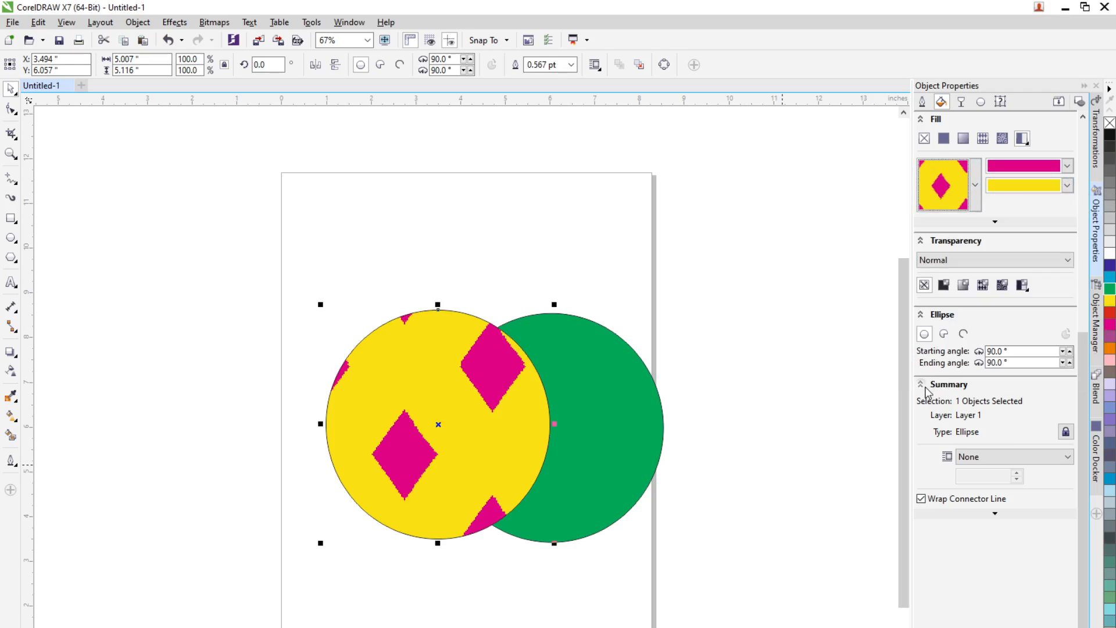
Step: Switch the circle to a texture fill and apply a dark green texture from the Samples library
left_click(1027, 141)
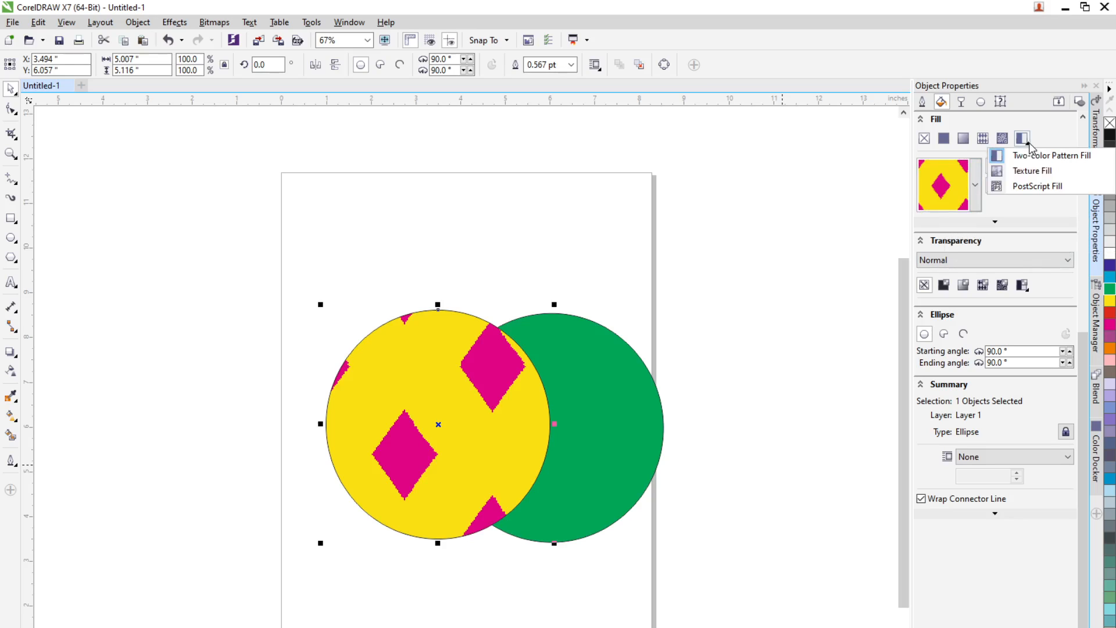
left_click(1038, 173)
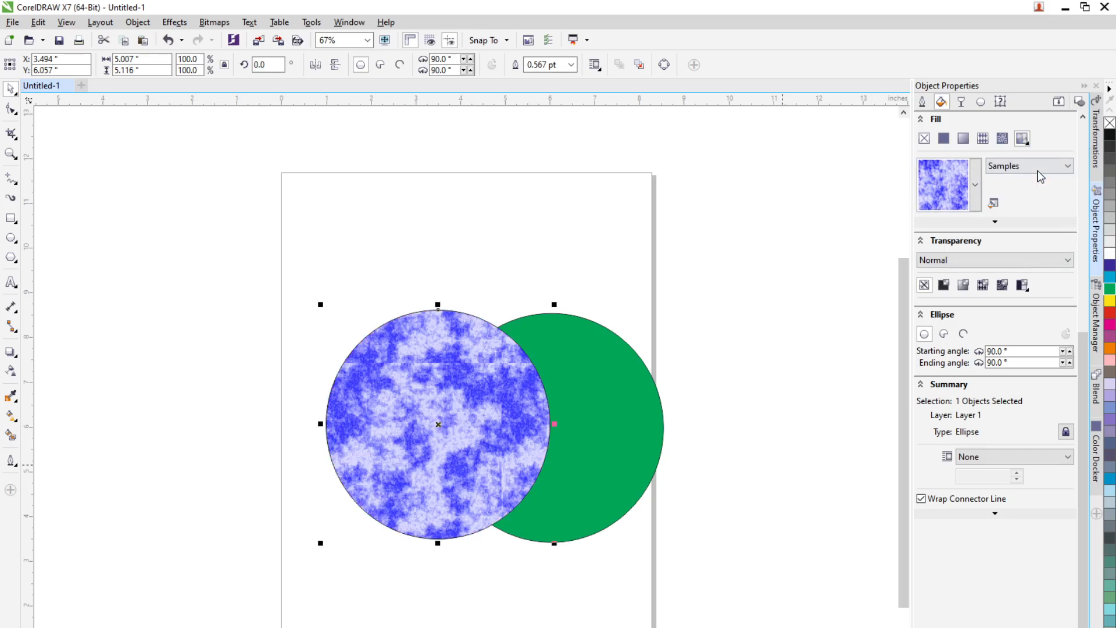
left_click(969, 191)
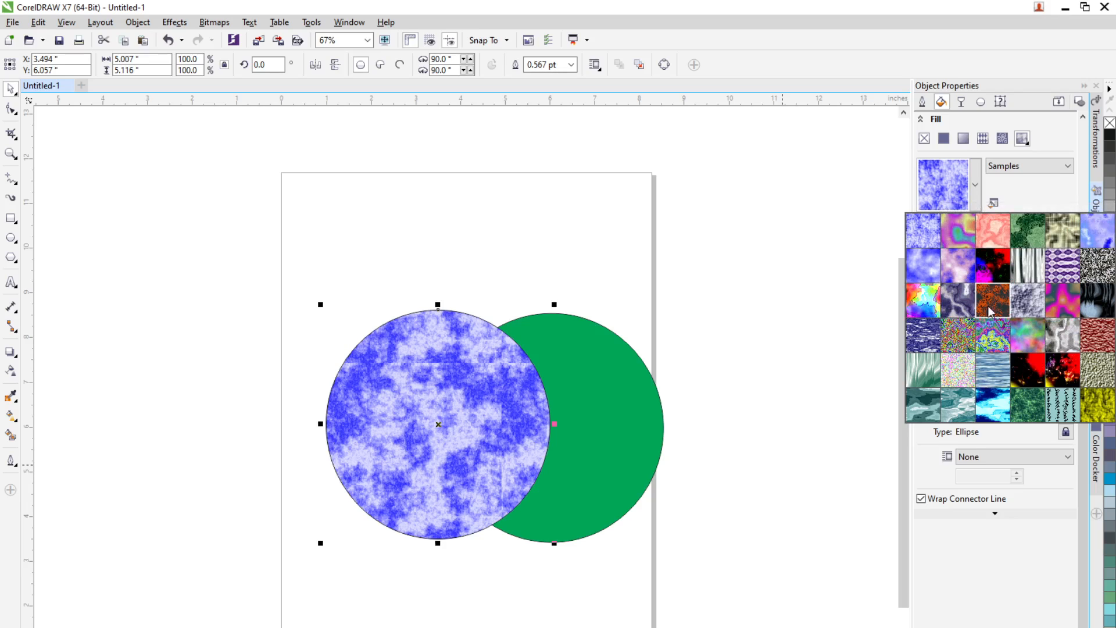
left_click(1026, 240)
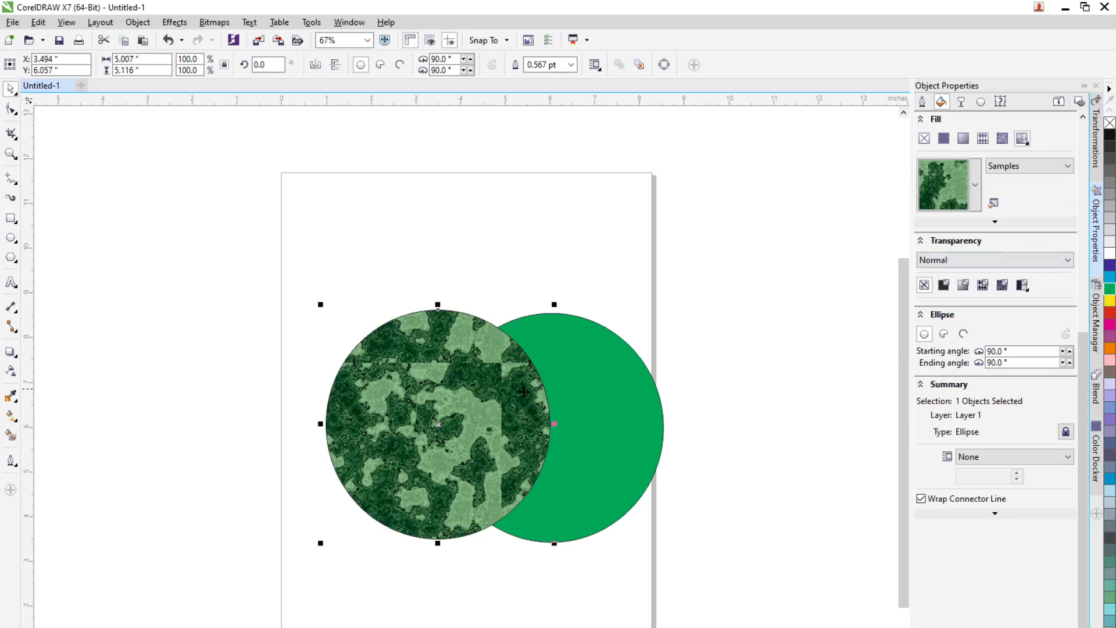
Step: Switch the texture library to Samples 6 and apply a pink cloud texture to the circle
left_click(1052, 167)
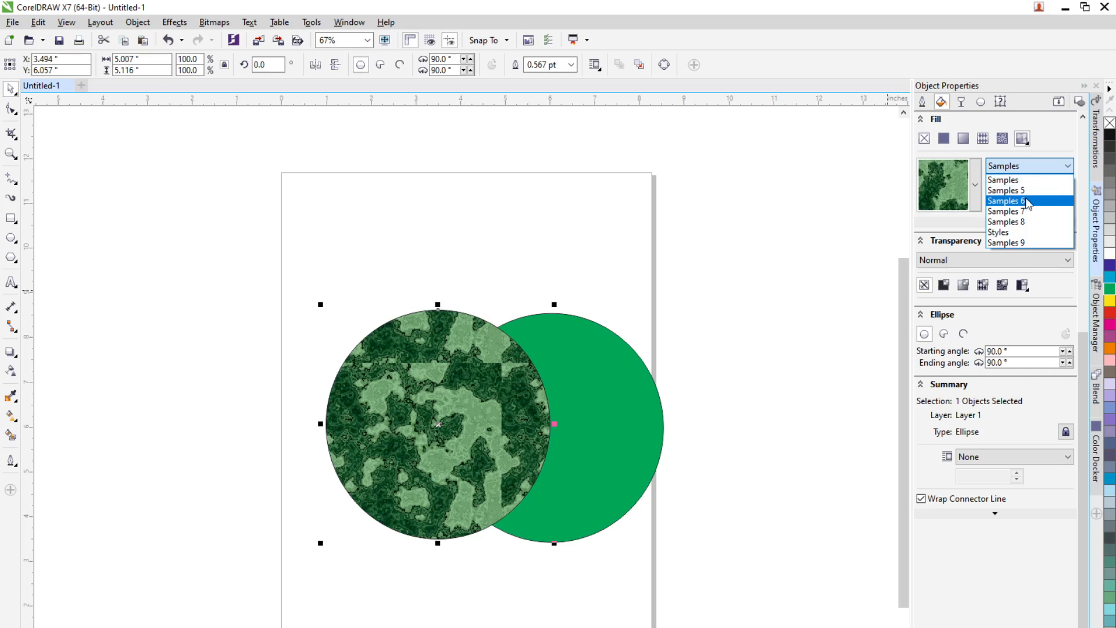
left_click(1006, 200)
left_click(975, 186)
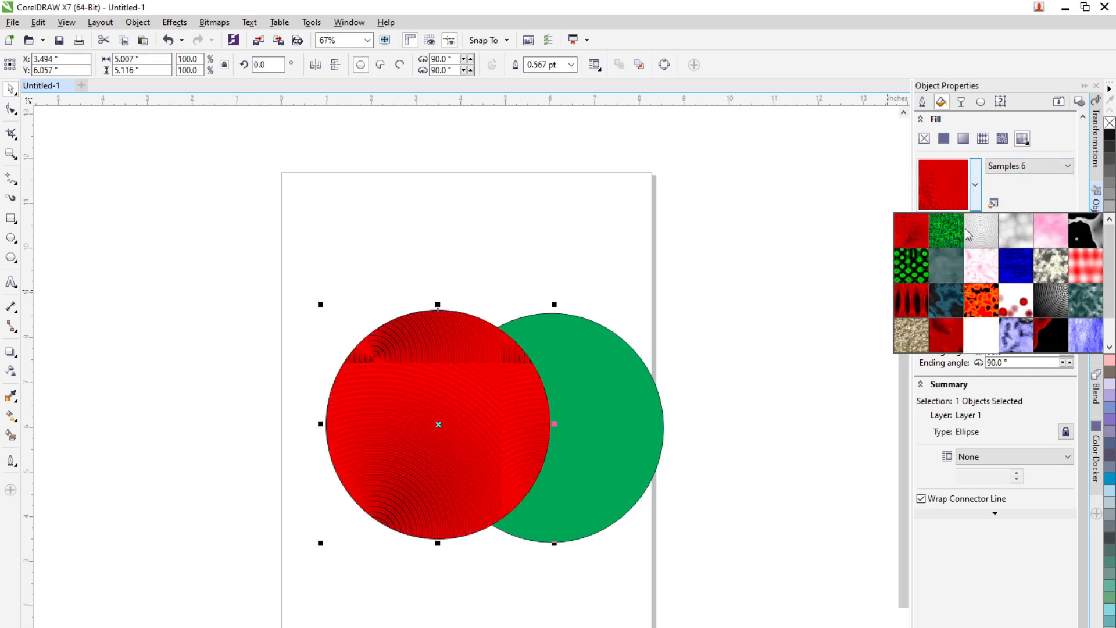
left_click(974, 271)
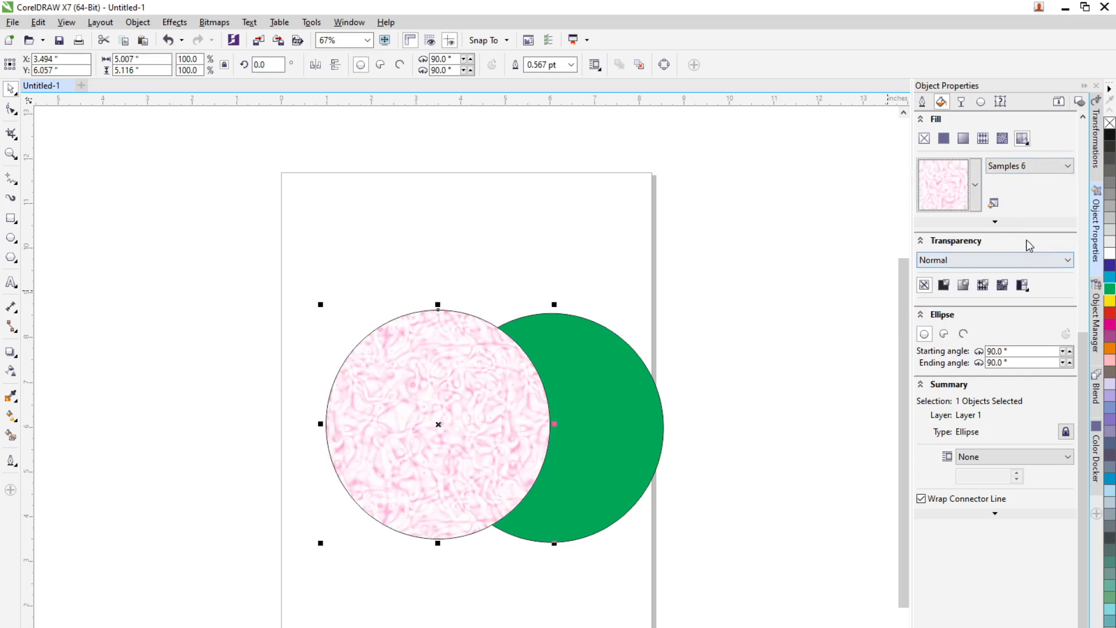
left_click(976, 185)
left_click(1045, 235)
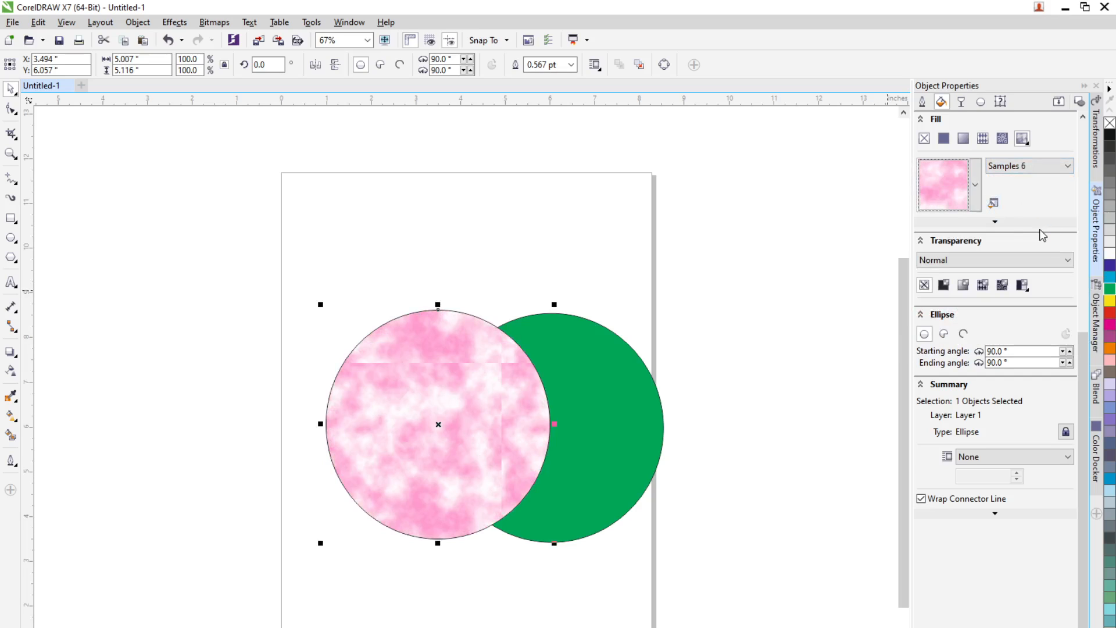
Step: Try a dark teal cloud texture and then a red flame texture from the Samples 6 library on the circle
left_click(975, 187)
left_click(957, 303)
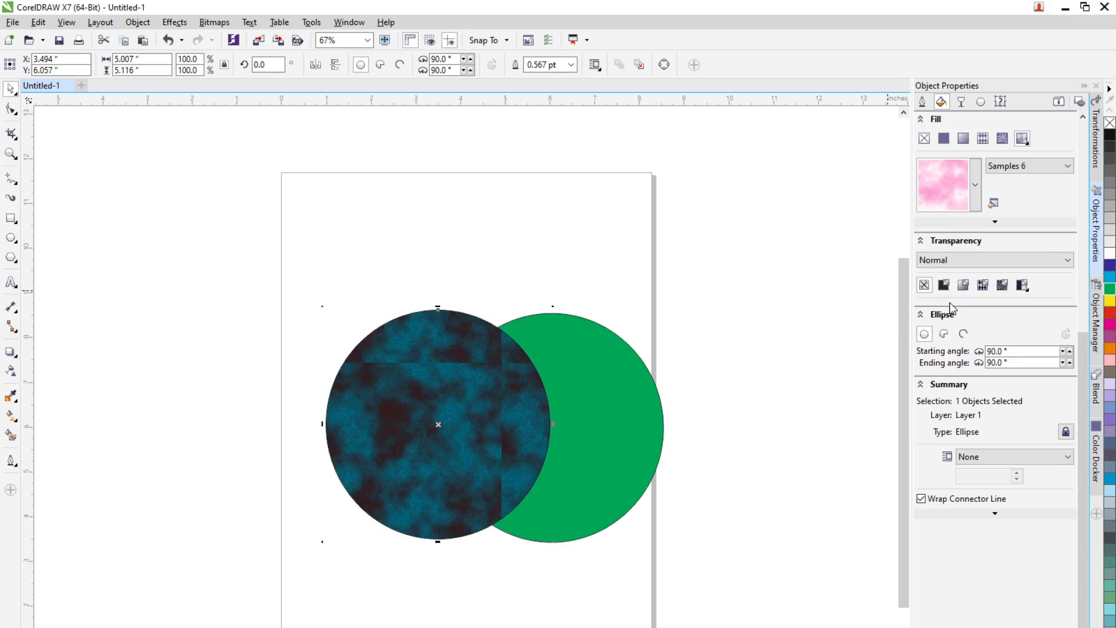
left_click(974, 187)
left_click(912, 299)
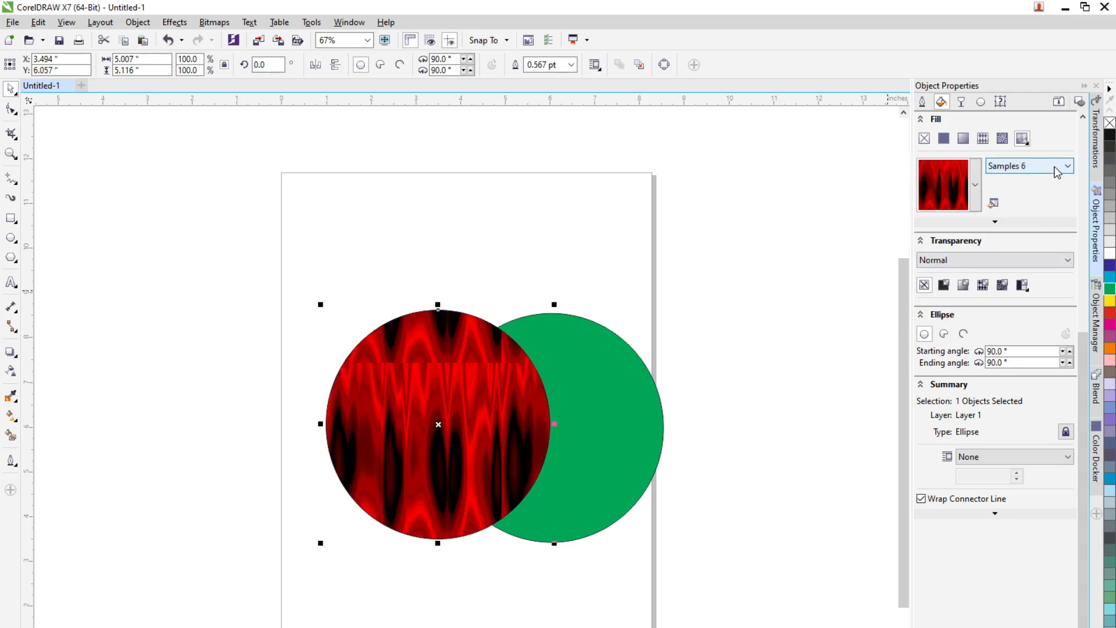
Step: Switch the texture library to Styles and apply the pink and blue nebula texture to the circle
left_click(1062, 167)
left_click(1023, 232)
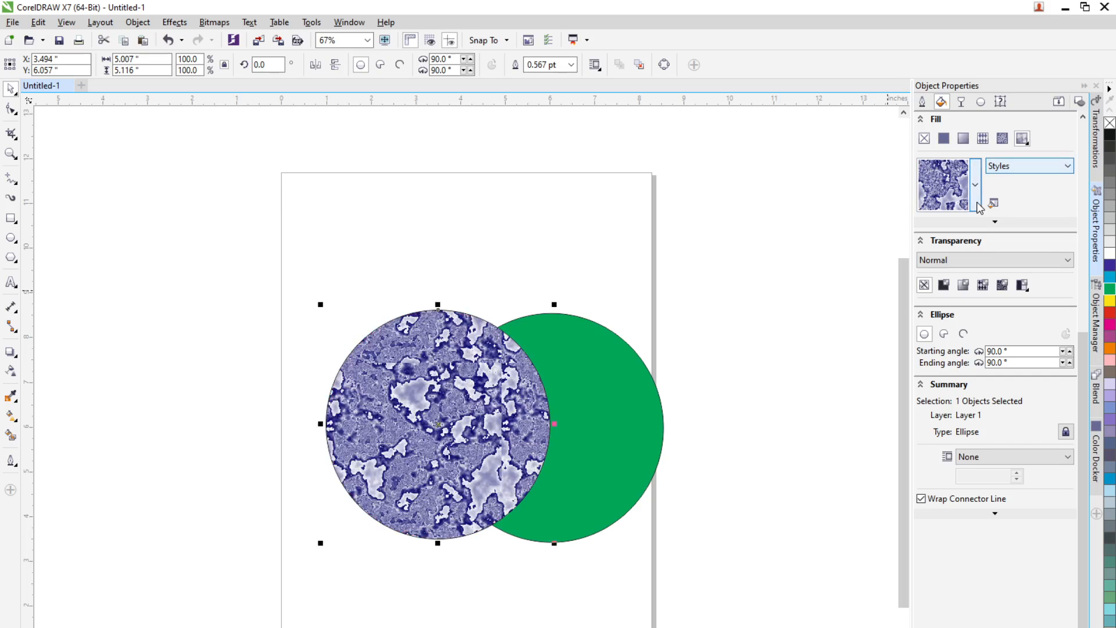
left_click(976, 185)
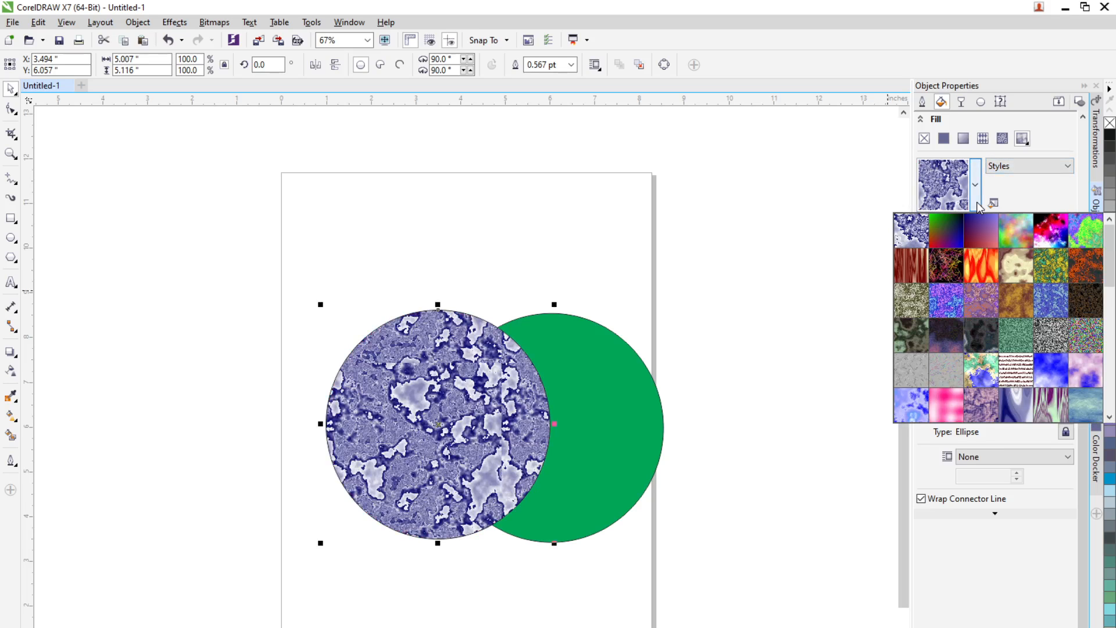
left_click(1057, 243)
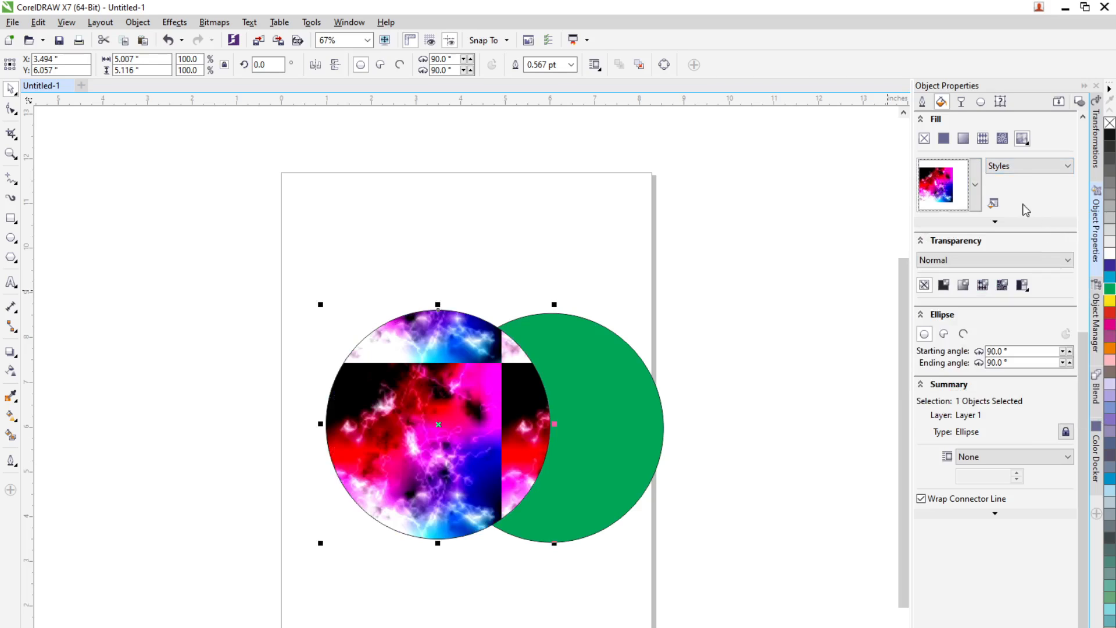
Step: Replace the circle's texture with the dark brown speckled texture from the Styles library
double_click(974, 203)
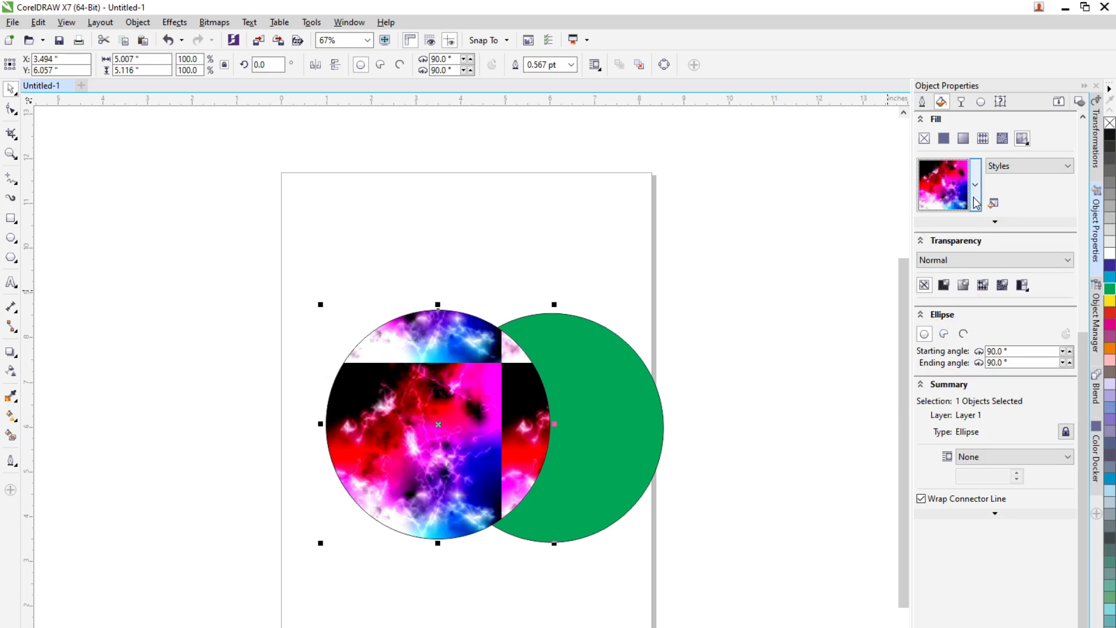
left_click(977, 196)
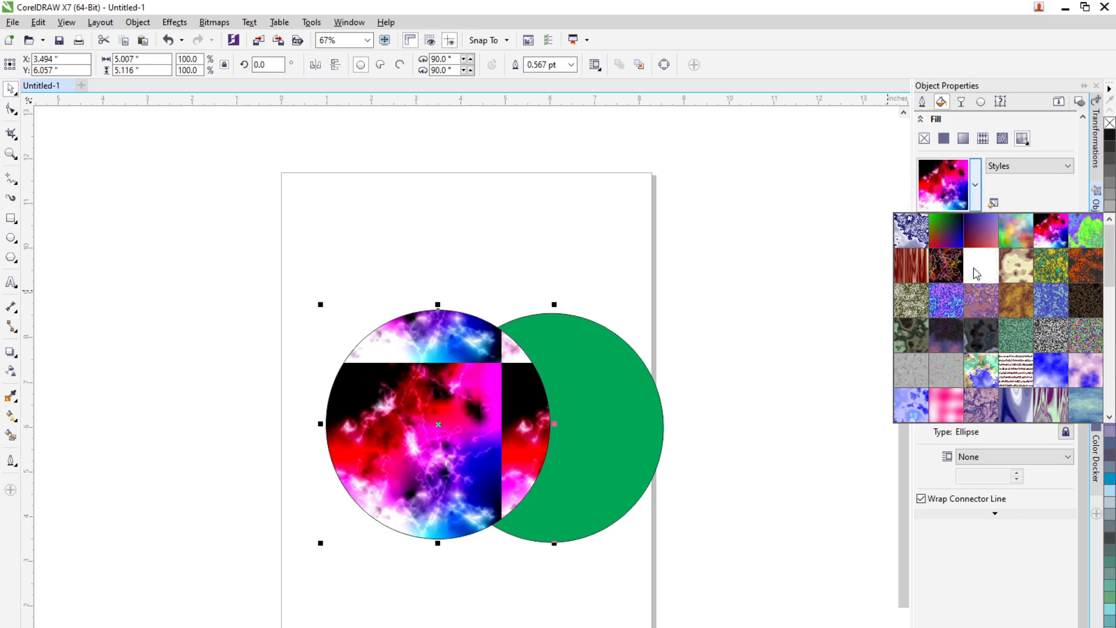
left_click(1077, 293)
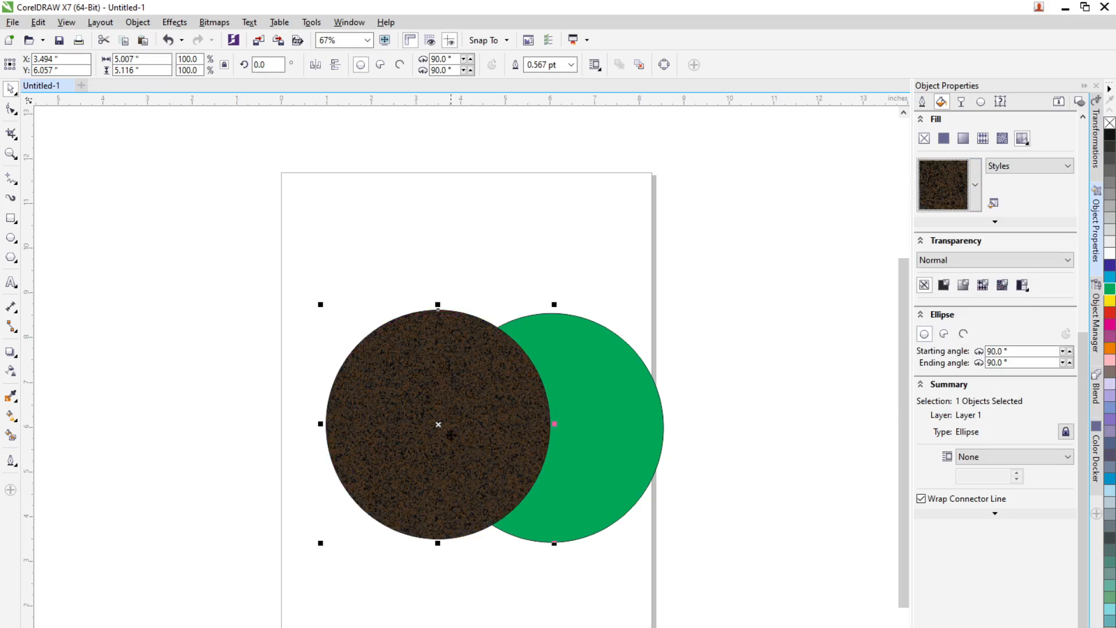
scroll(425, 468, "up", 2)
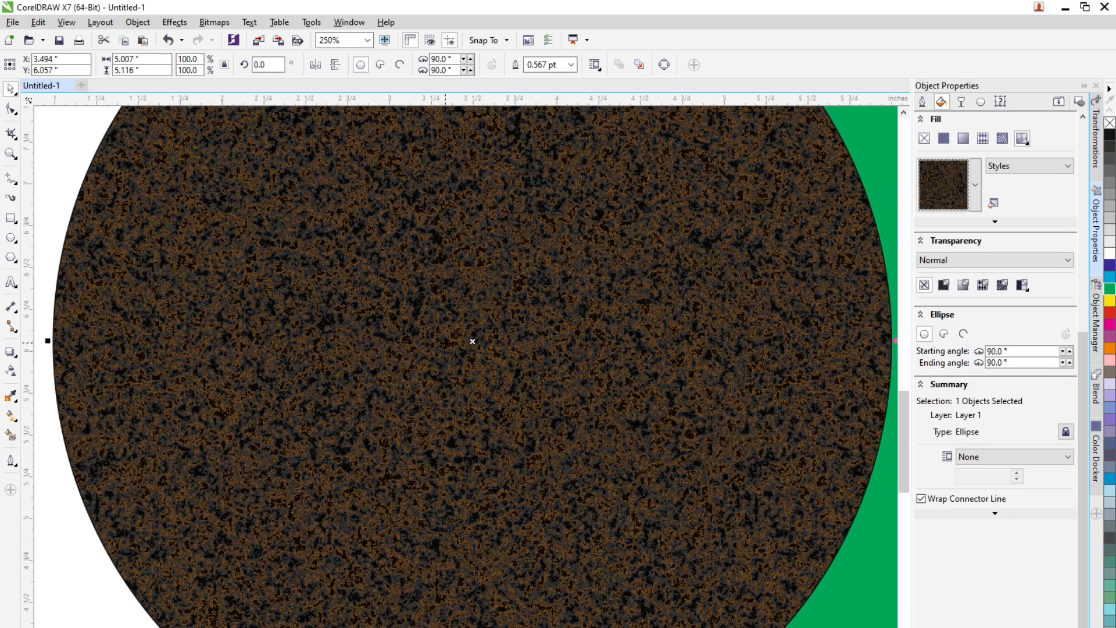
scroll(445, 364, "down", 2)
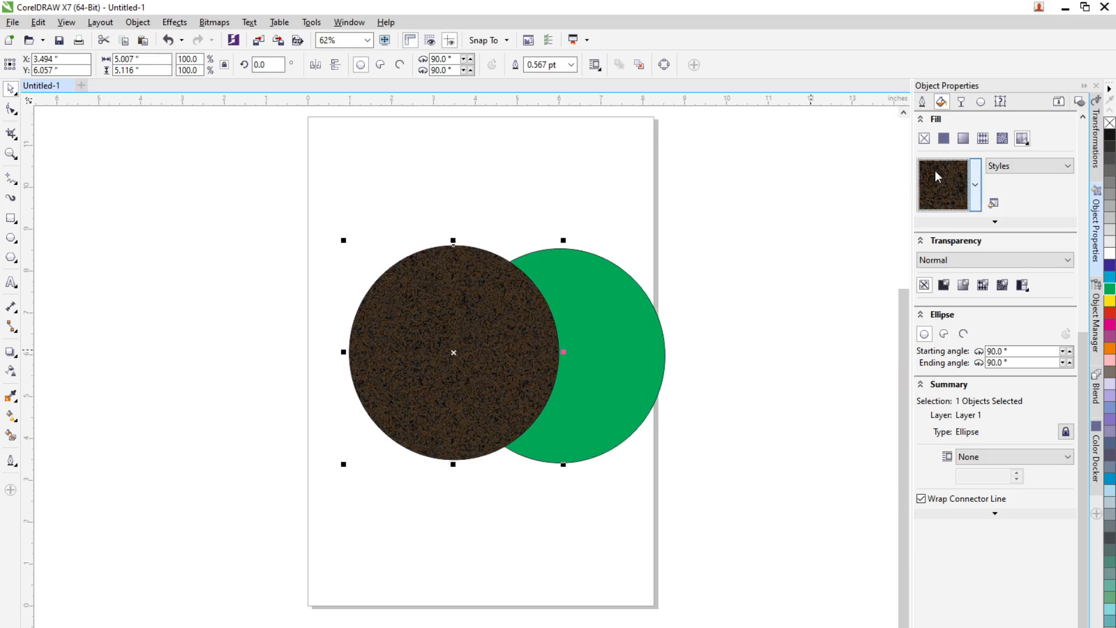
Step: Switch the circle to a PostScript fill and choose the Bars pattern
left_click(1023, 141)
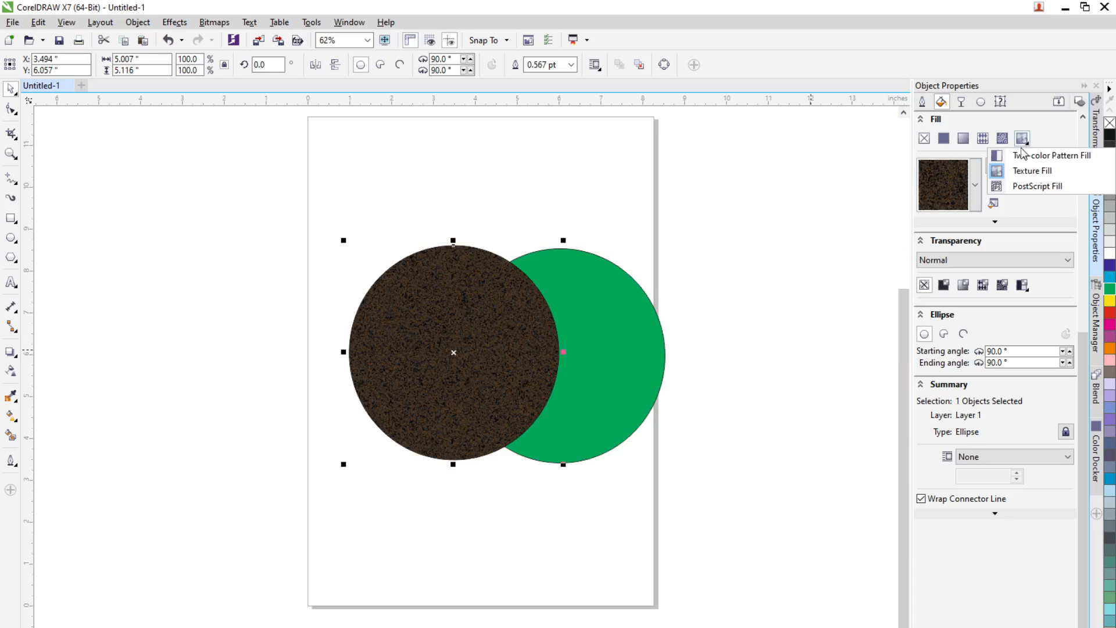
left_click(1045, 185)
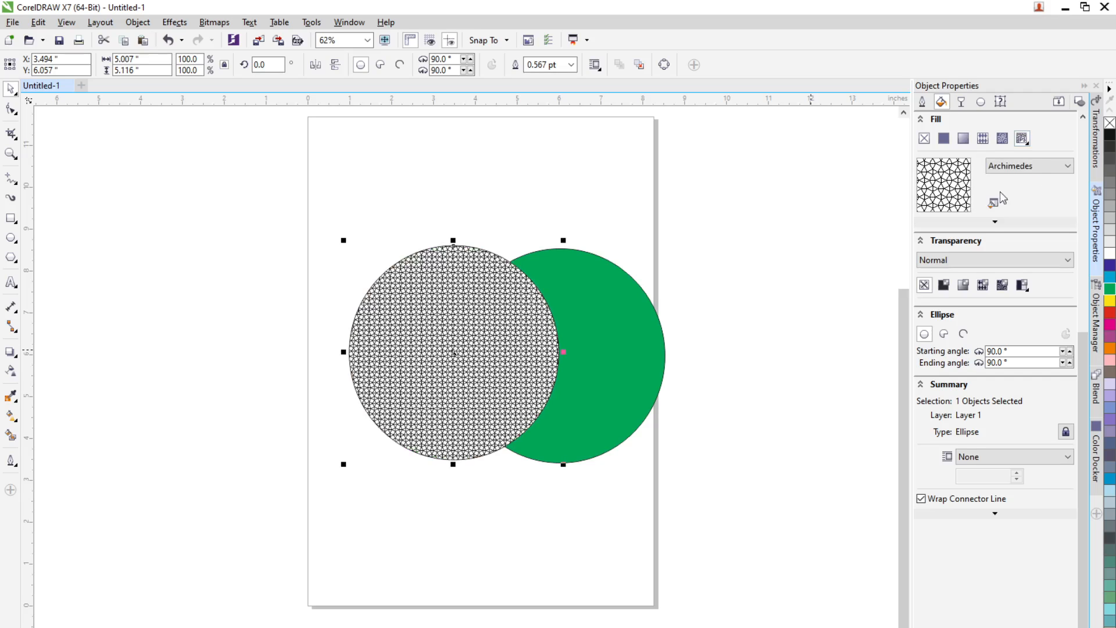
left_click(1045, 165)
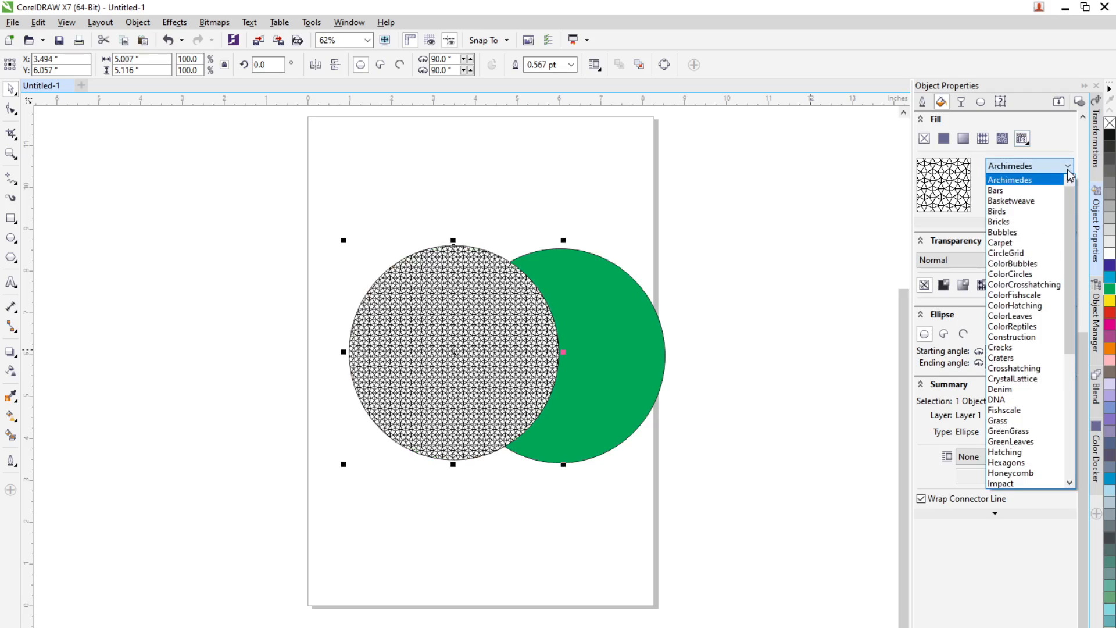
left_click(1014, 192)
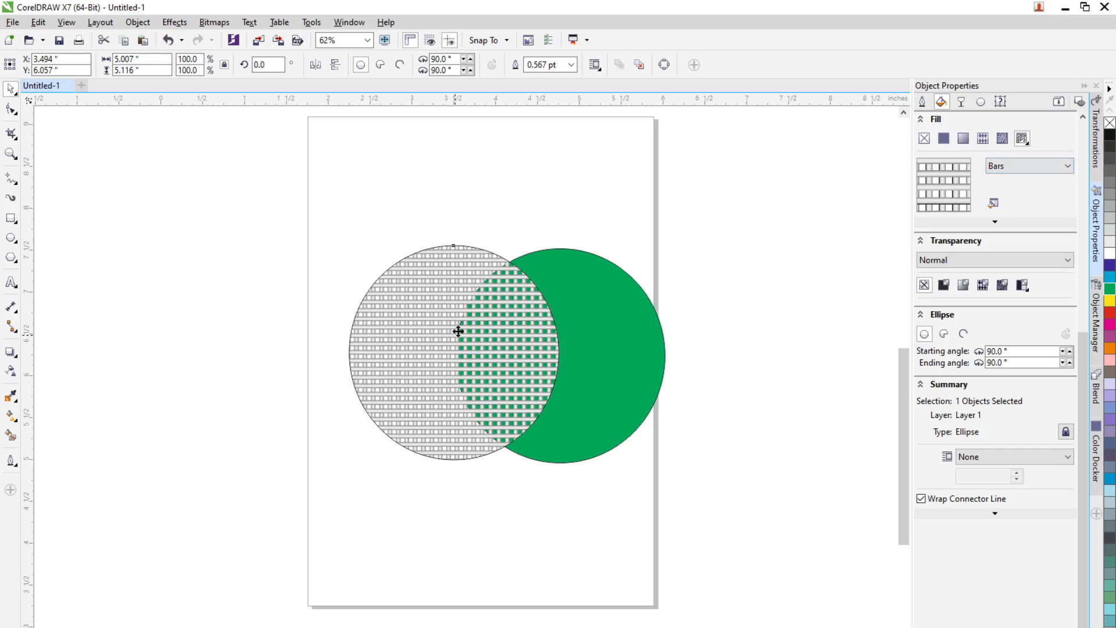
Step: Change the circle's PostScript pattern to Bricks
scroll(477, 329, "up", 2)
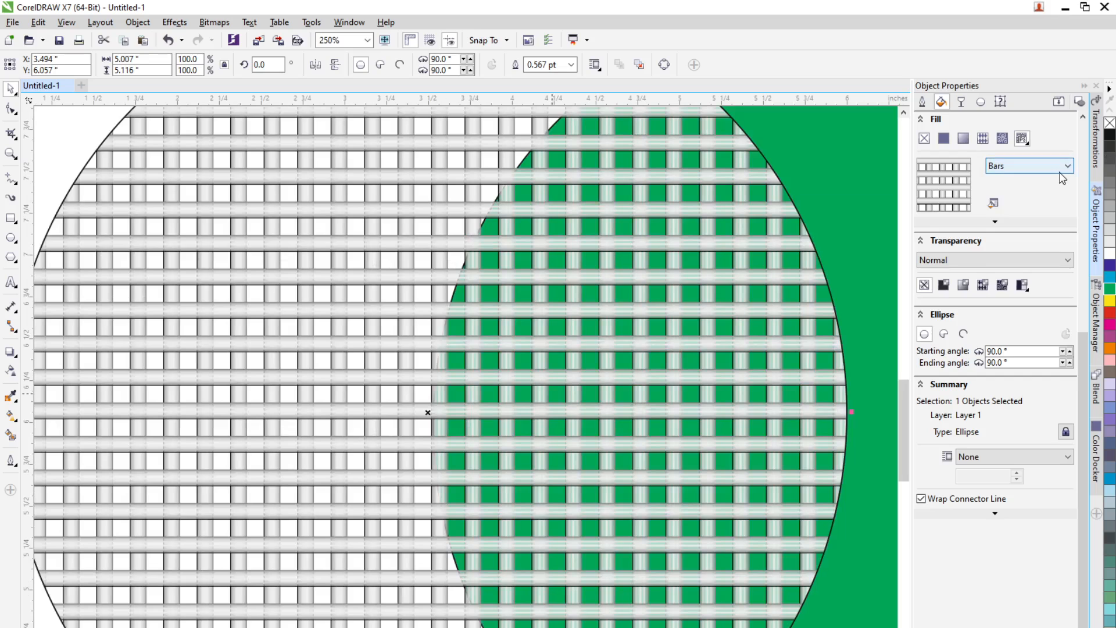
left_click(1062, 167)
left_click(1033, 212)
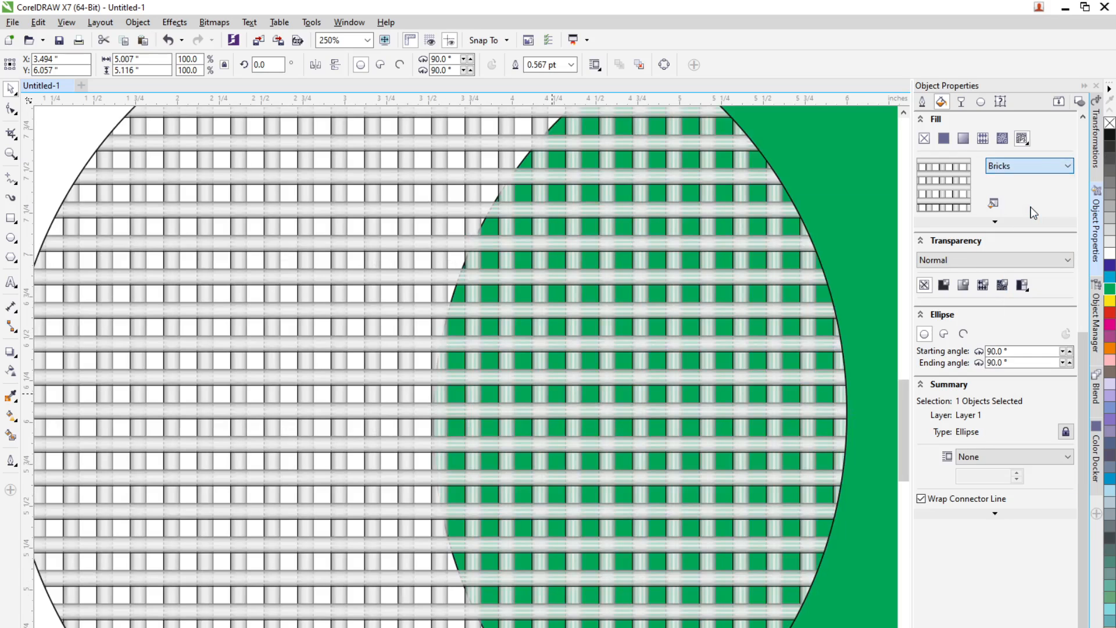
Step: Try the Denim PostScript pattern, then switch the circle to the Stars pattern
left_click(1035, 165)
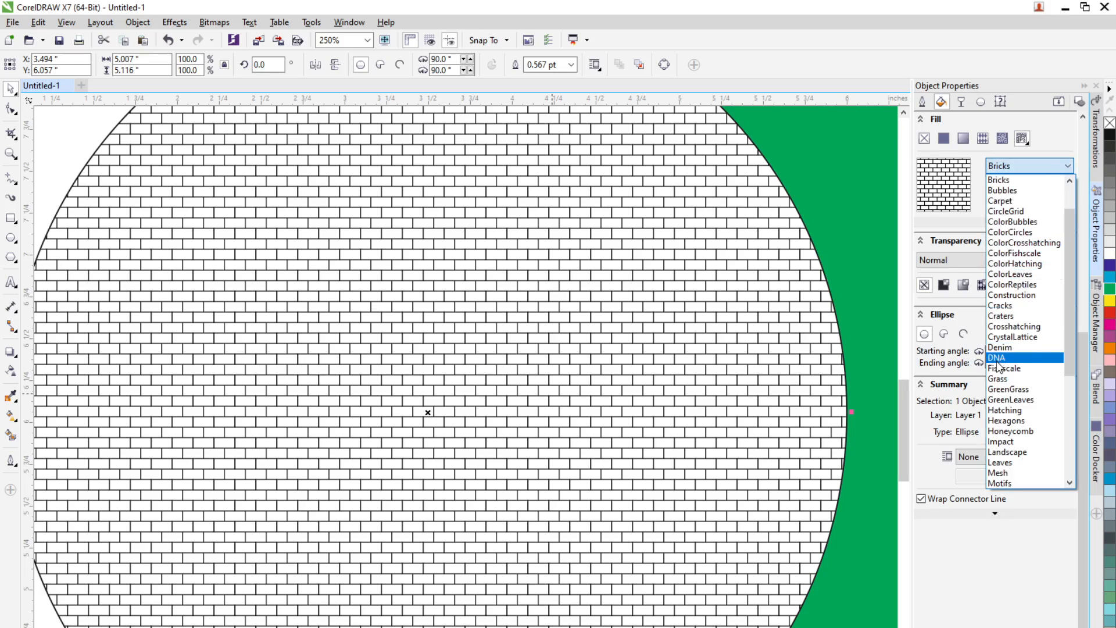
left_click(1000, 349)
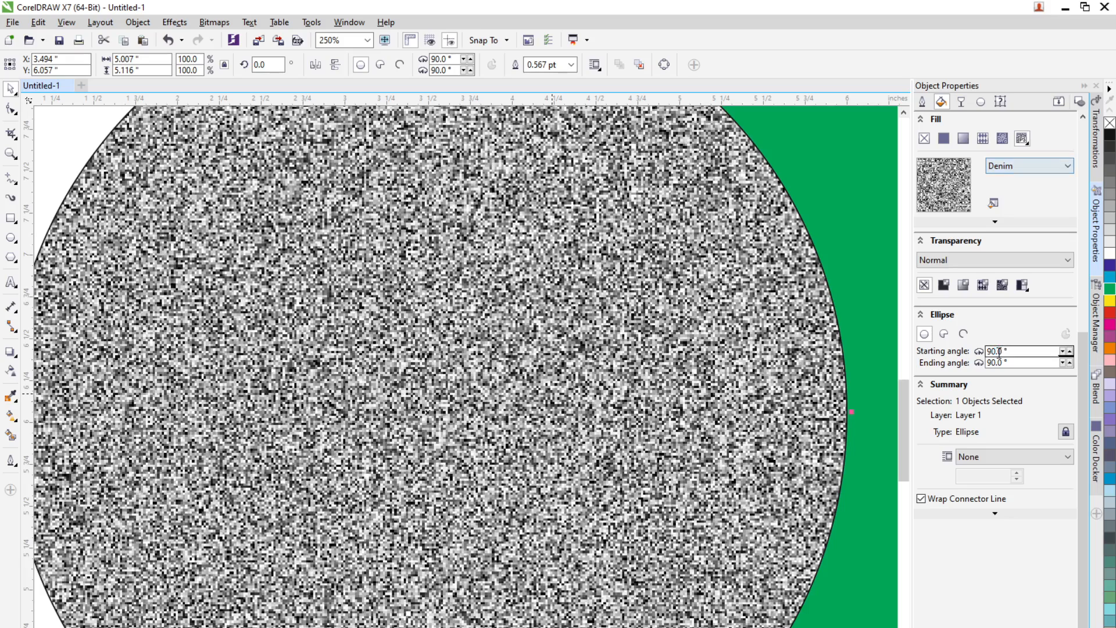
left_click(1046, 173)
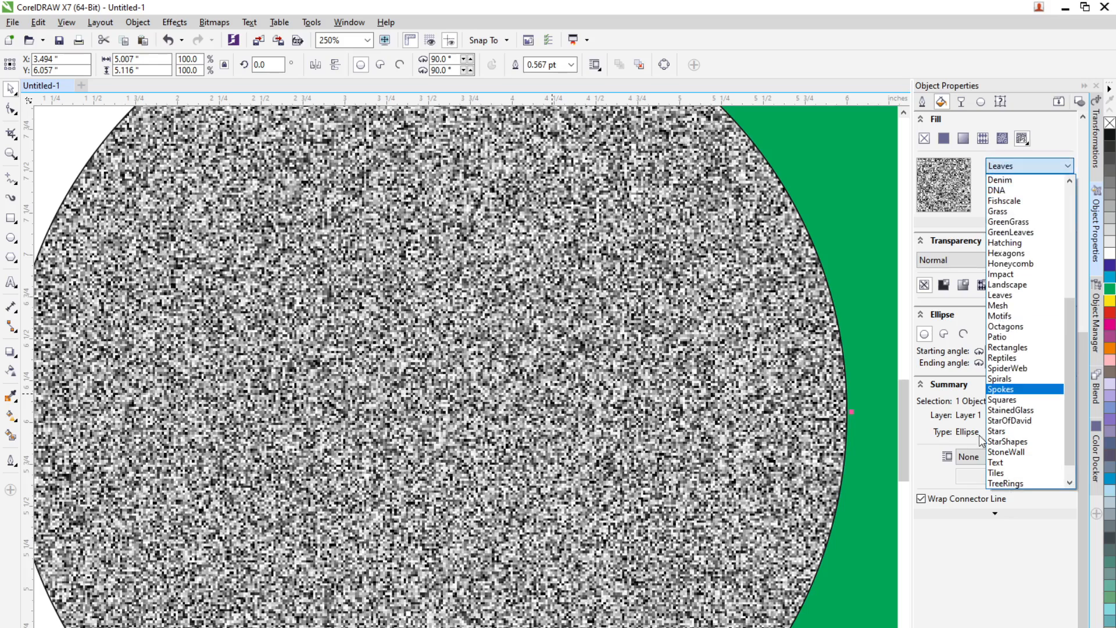
left_click(1013, 433)
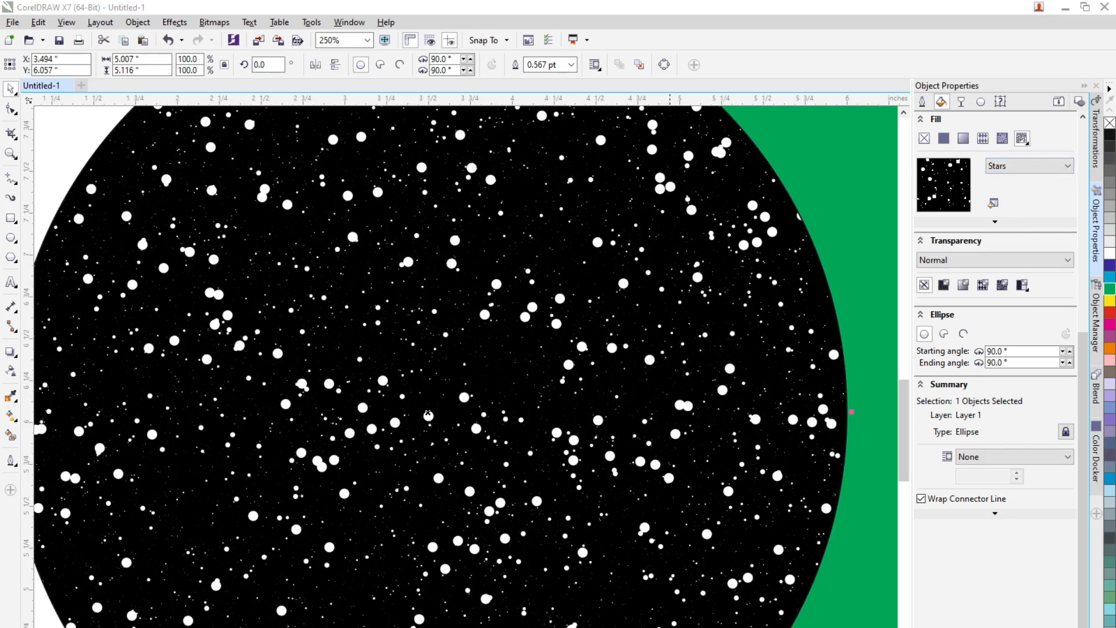
Step: Switch to the Google Meet call, admit the waiting participant, and minimize the browser
key("alt+Tab")
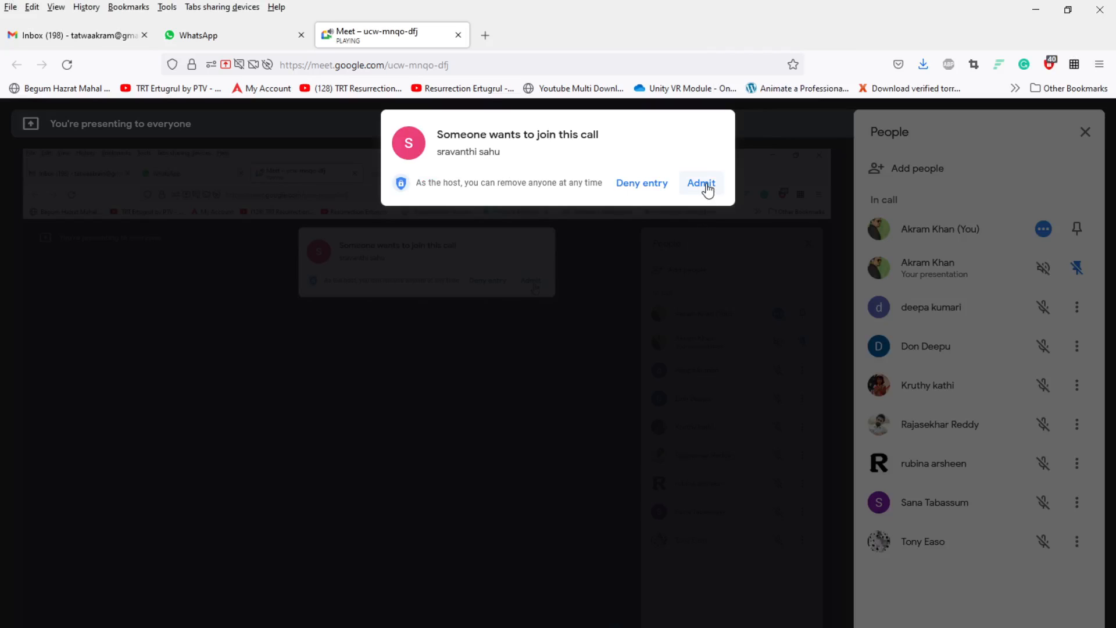
left_click(707, 190)
left_click(1036, 9)
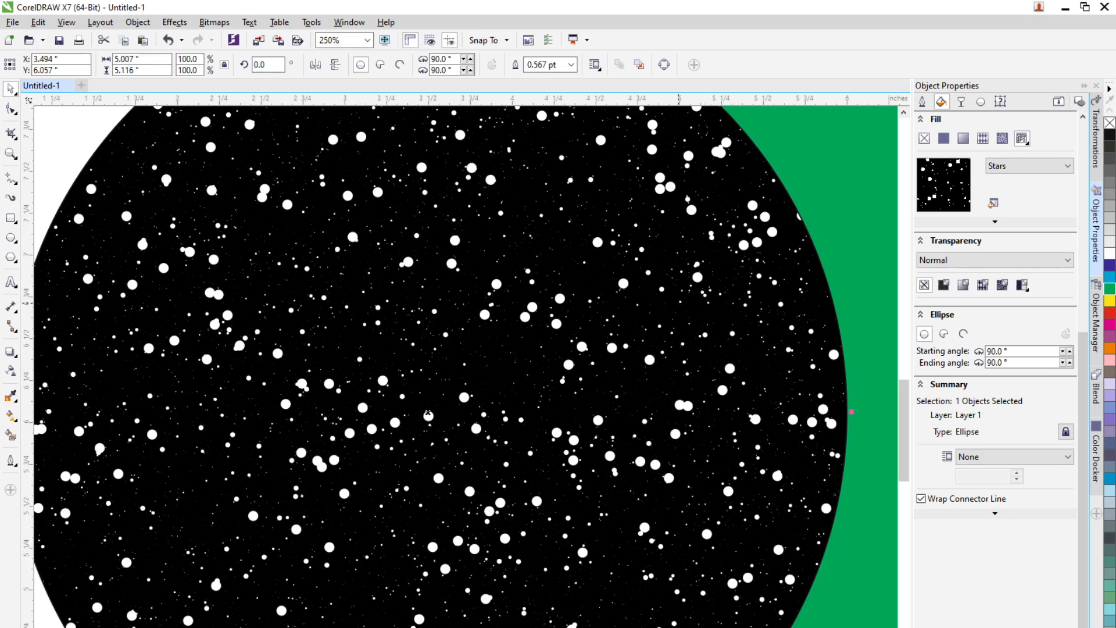
Step: Apply the Birds PostScript pattern to the circle
left_click(1068, 165)
scroll(1073, 269, "up", 6)
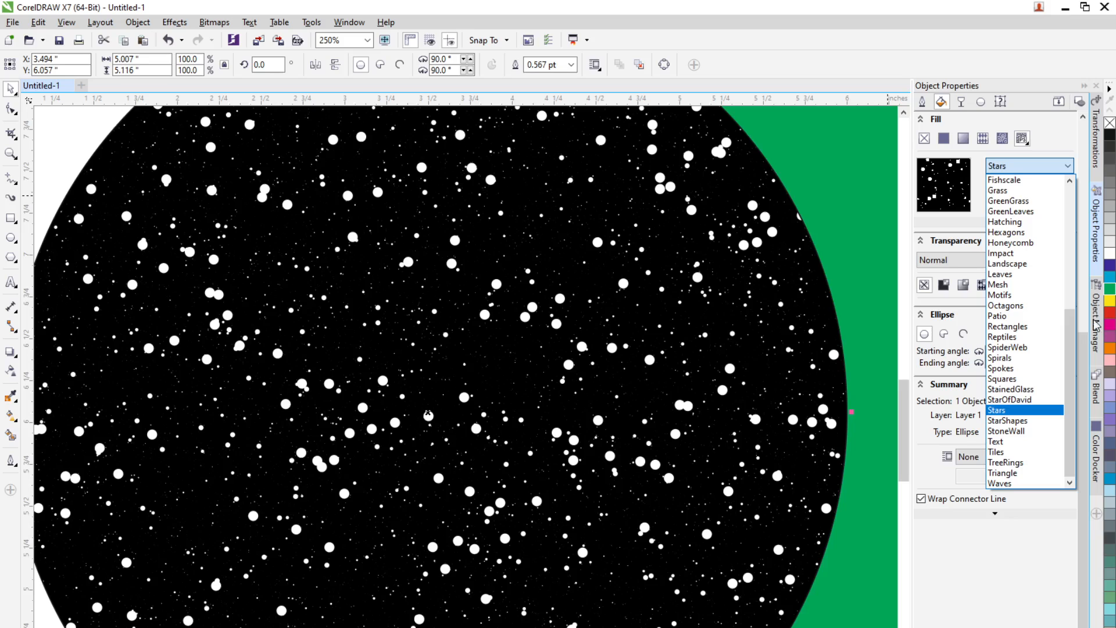
left_click_drag(1073, 269, 1076, 243)
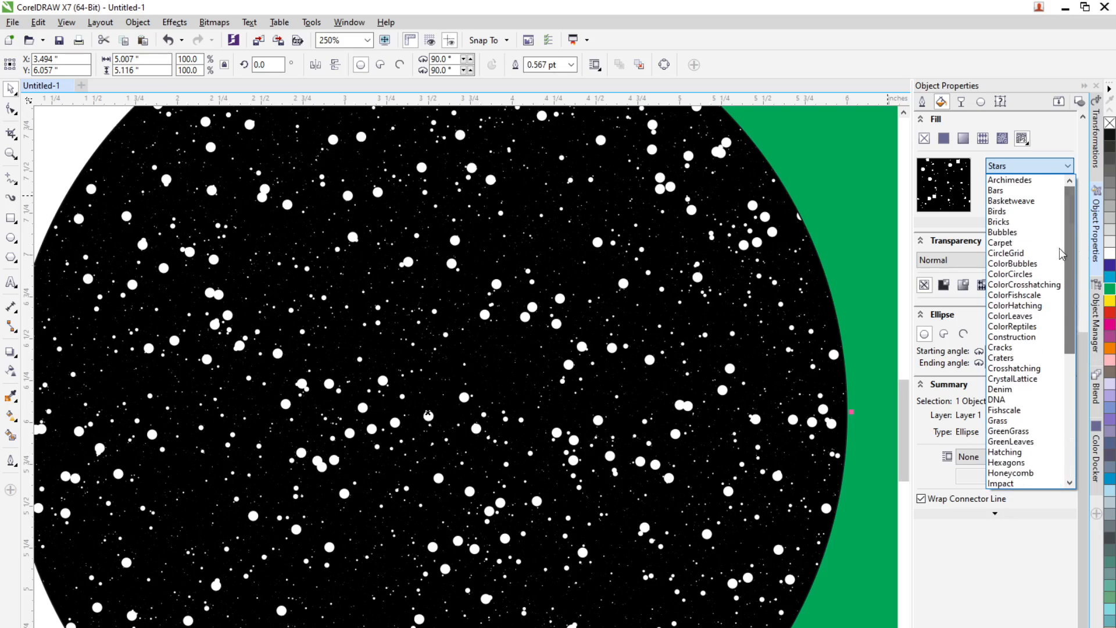
left_click(1012, 213)
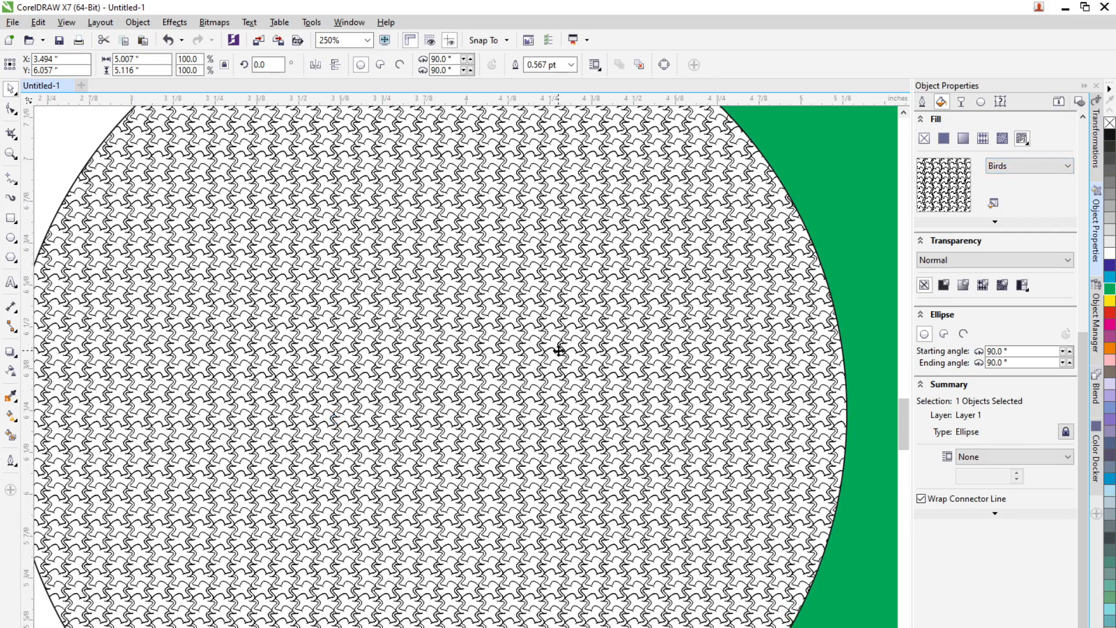
Step: Change the circle's PostScript pattern to Cracks
scroll(559, 349, "up", 2)
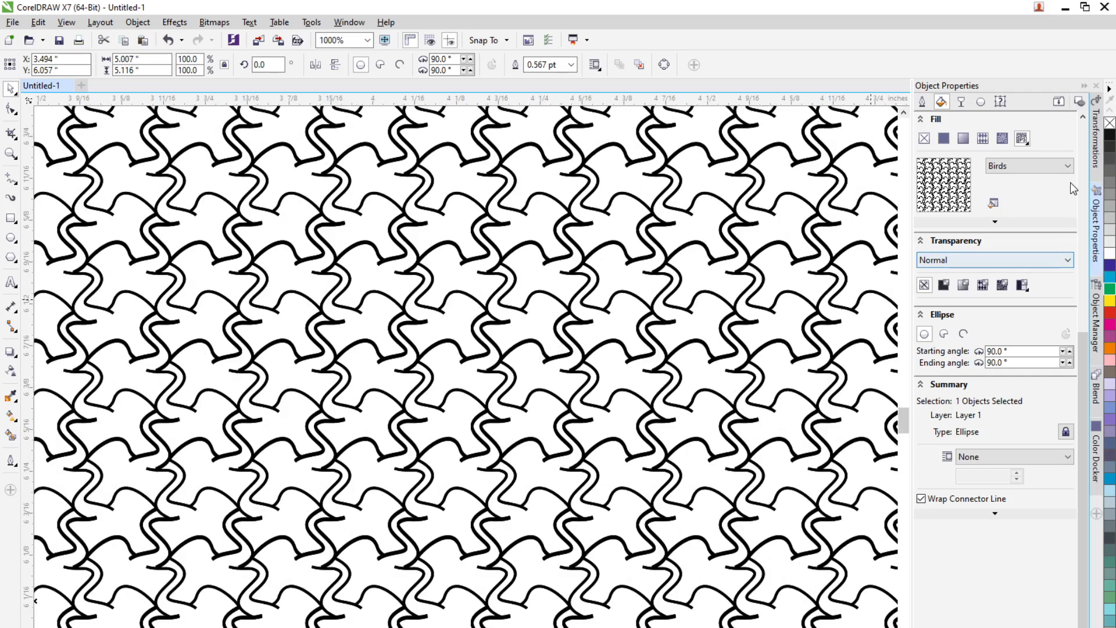
left_click(1068, 166)
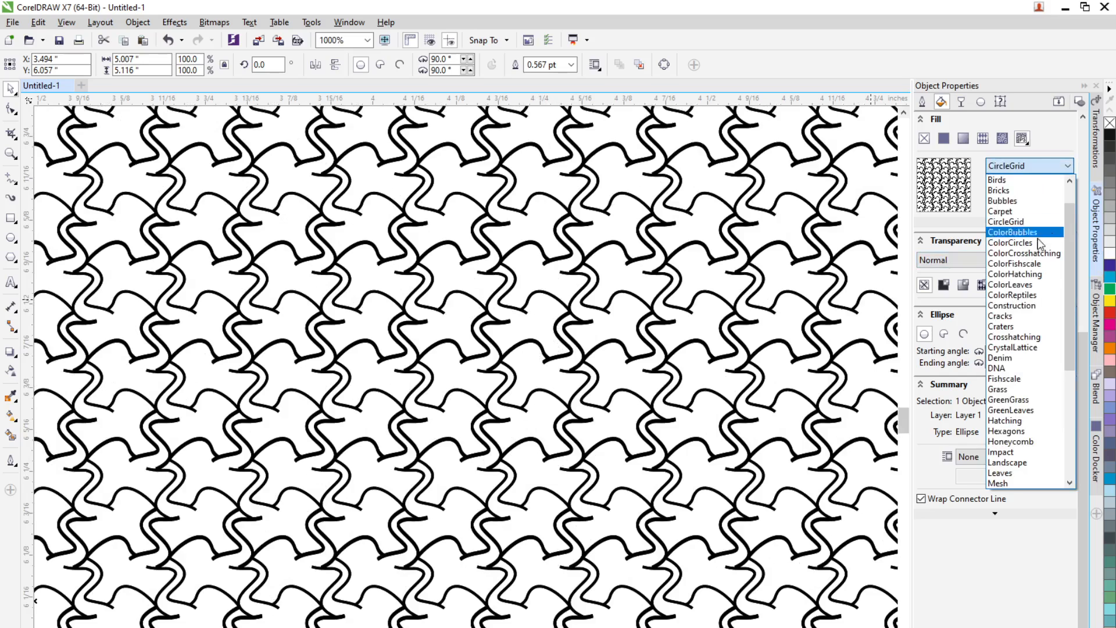
left_click(1010, 315)
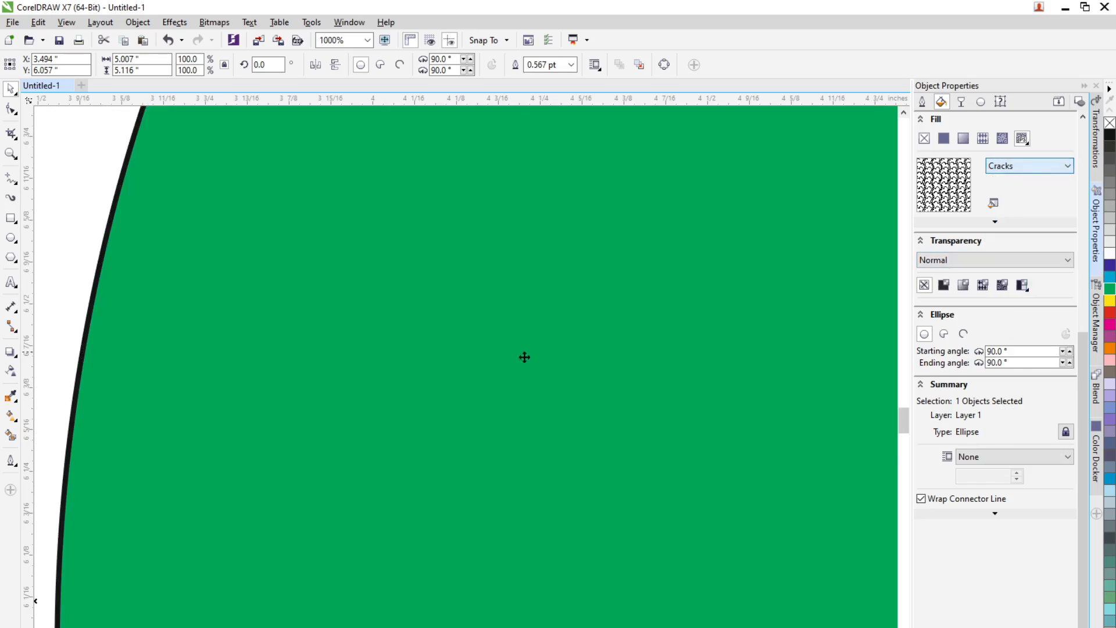
Step: Change the circle's PostScript pattern to Grass
scroll(595, 399, "down", 8)
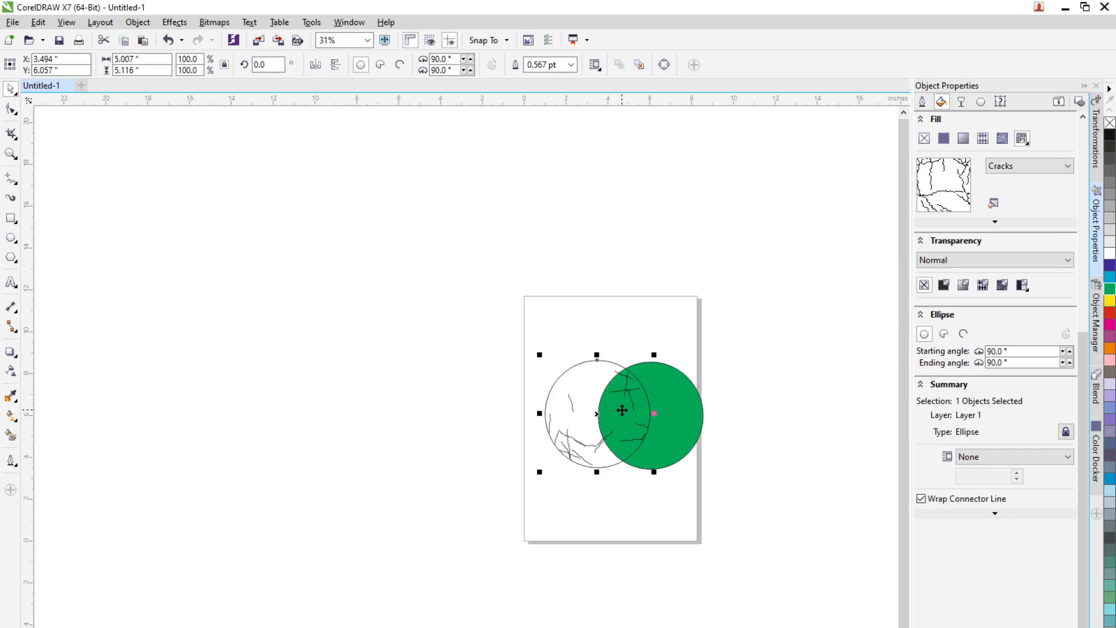
scroll(622, 410, "up", 3)
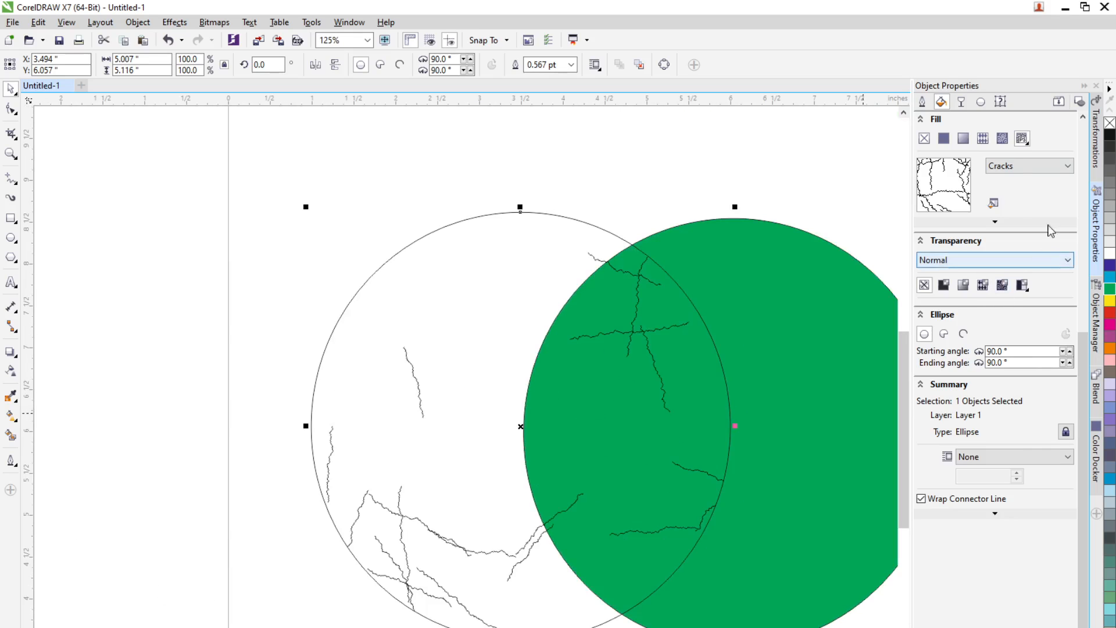
left_click(1067, 166)
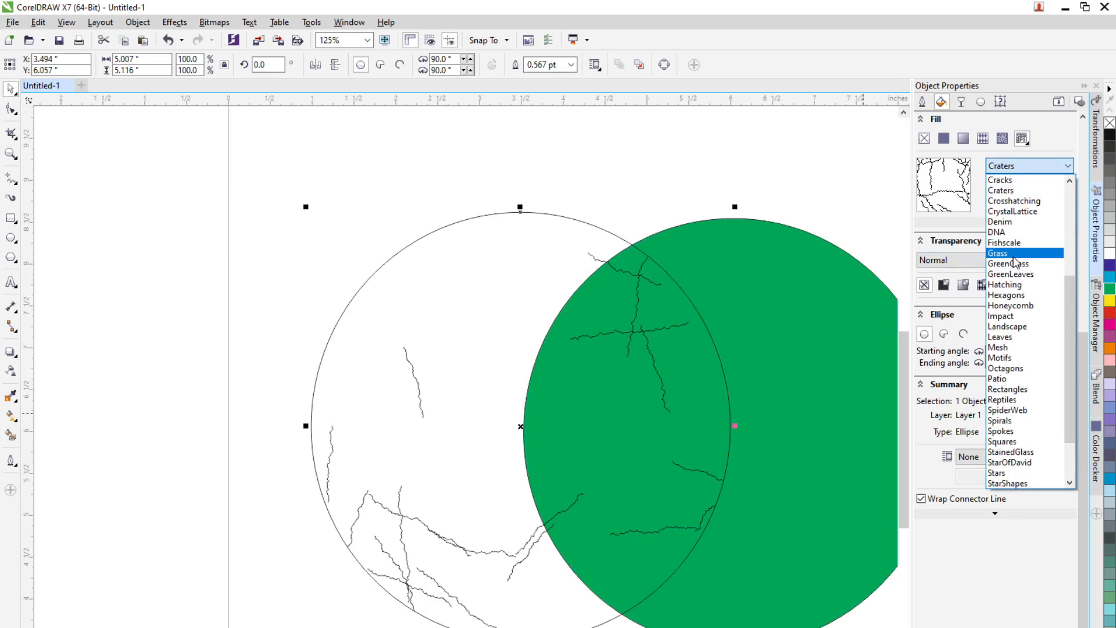
left_click(1011, 254)
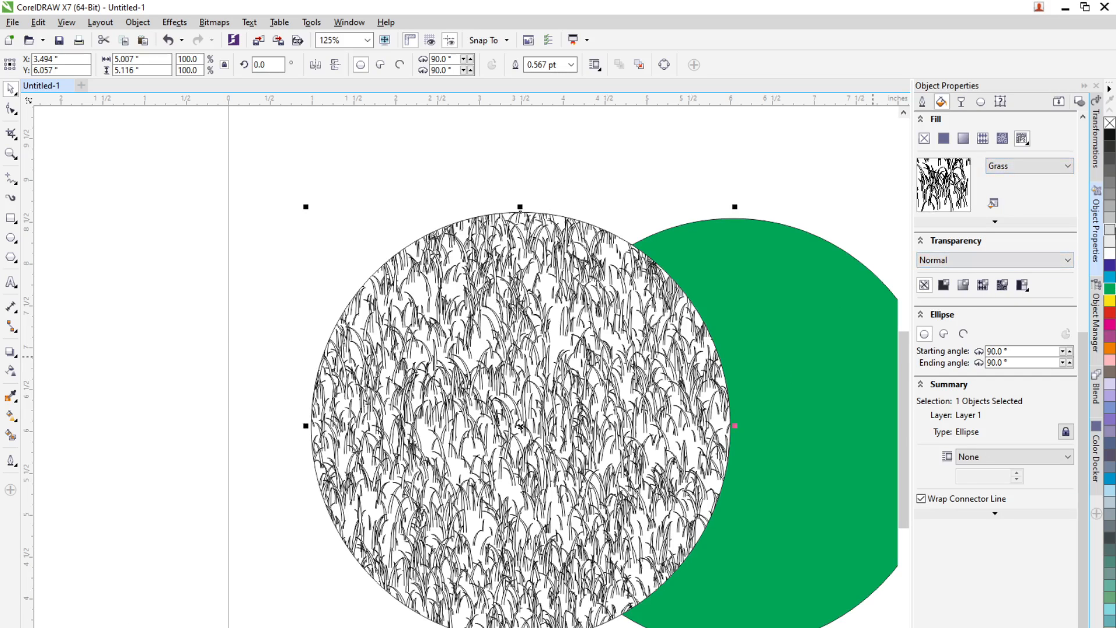
Step: Change the circle's PostScript pattern to Tiles
left_click(1044, 169)
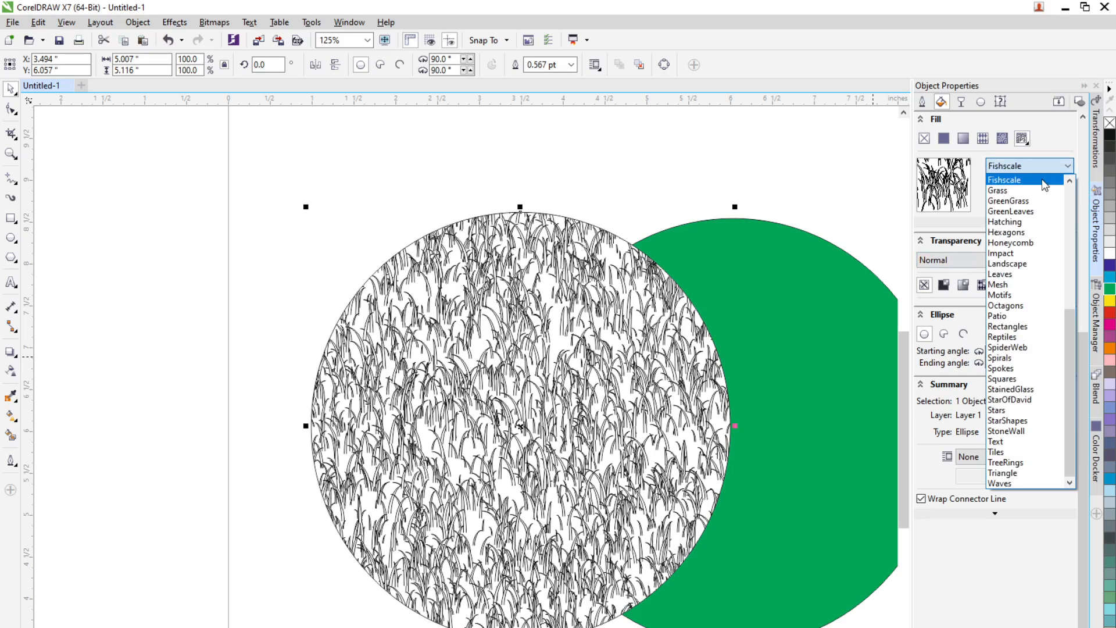
left_click(1001, 452)
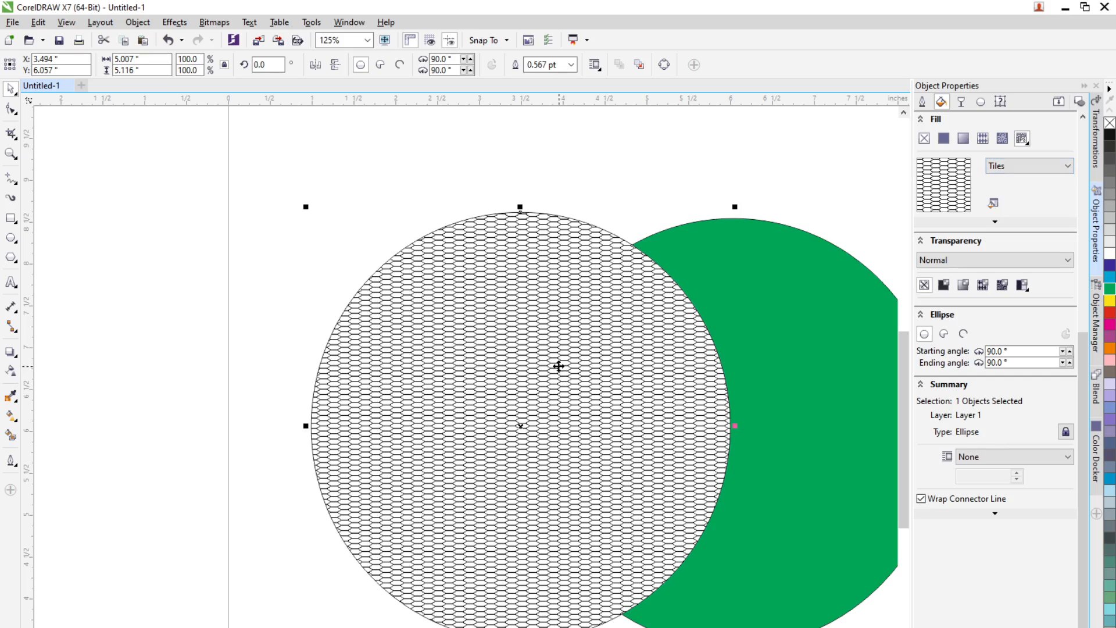
scroll(562, 366, "up", 2)
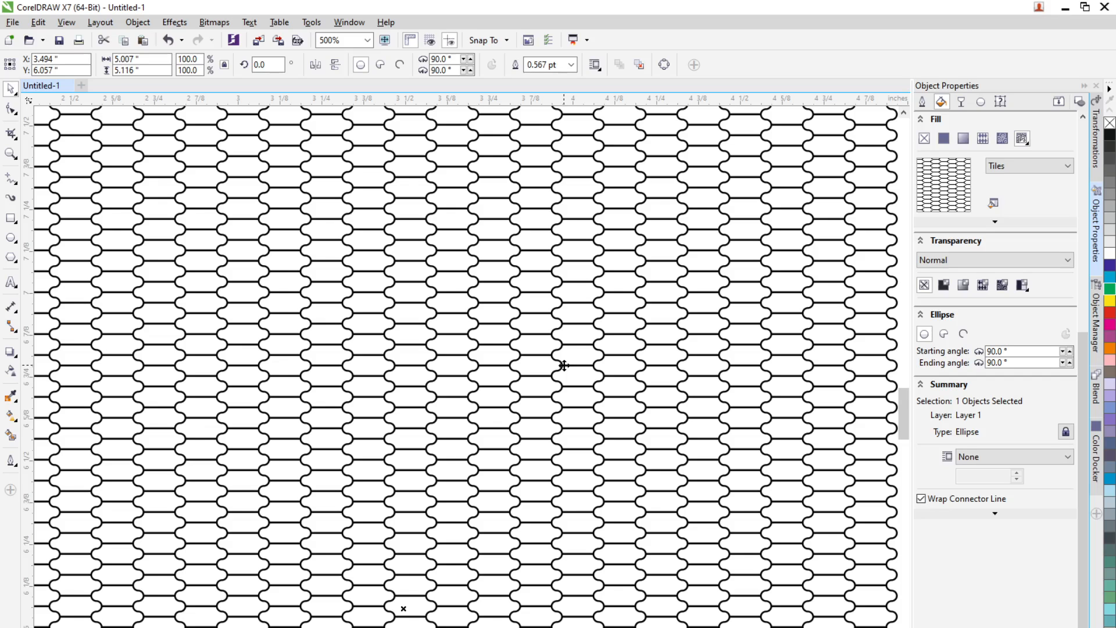
Step: Delete the Tiles-patterned circle
scroll(454, 369, "down", 2)
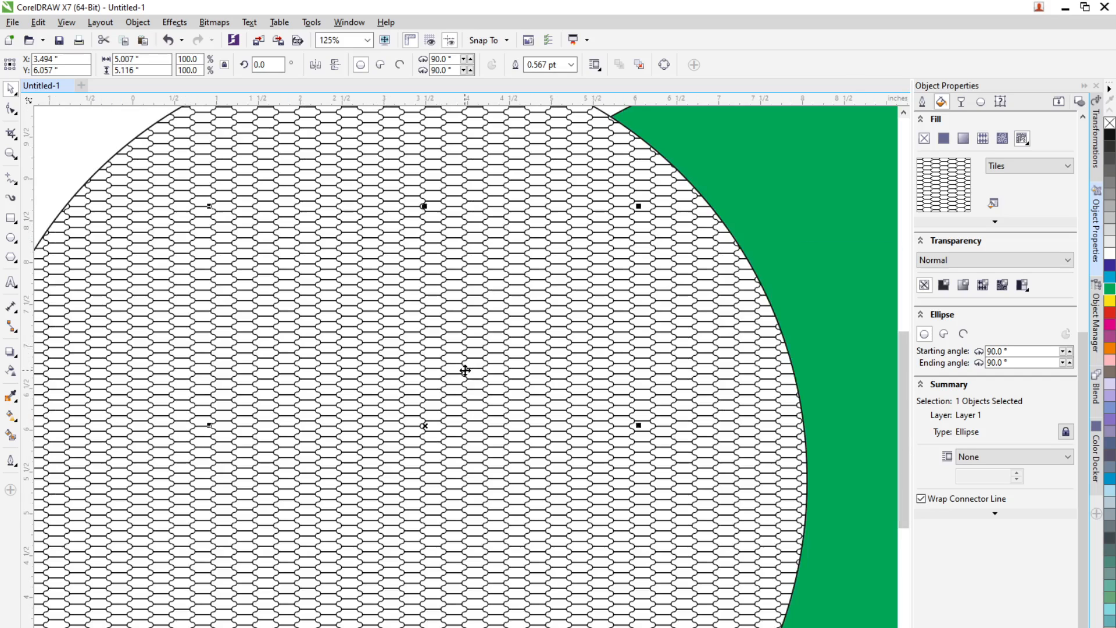
scroll(468, 371, "down", 3)
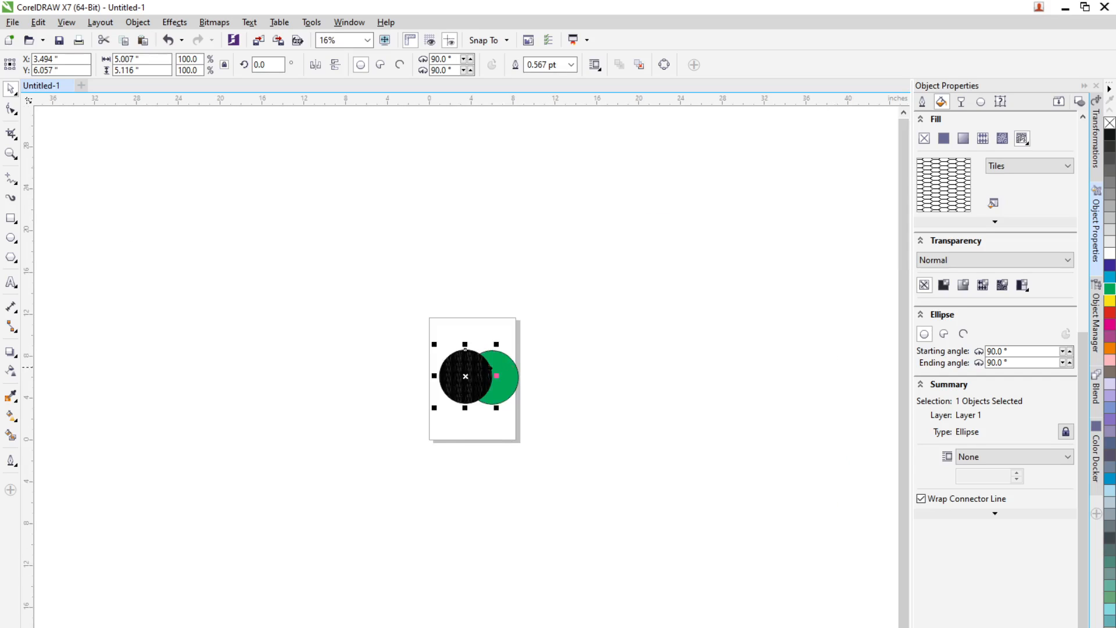
scroll(487, 368, "up", 3)
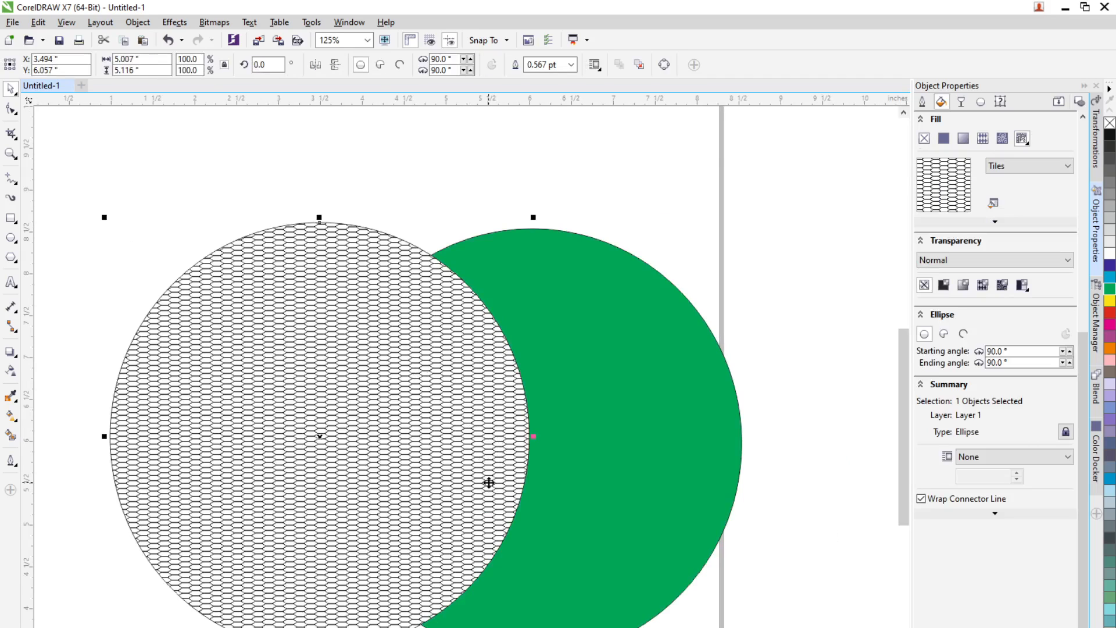
key("Delete")
Step: Duplicate the green circle to the left and fill the copy with blue-violet
left_click_drag(564, 452, 363, 478)
right_click(363, 478)
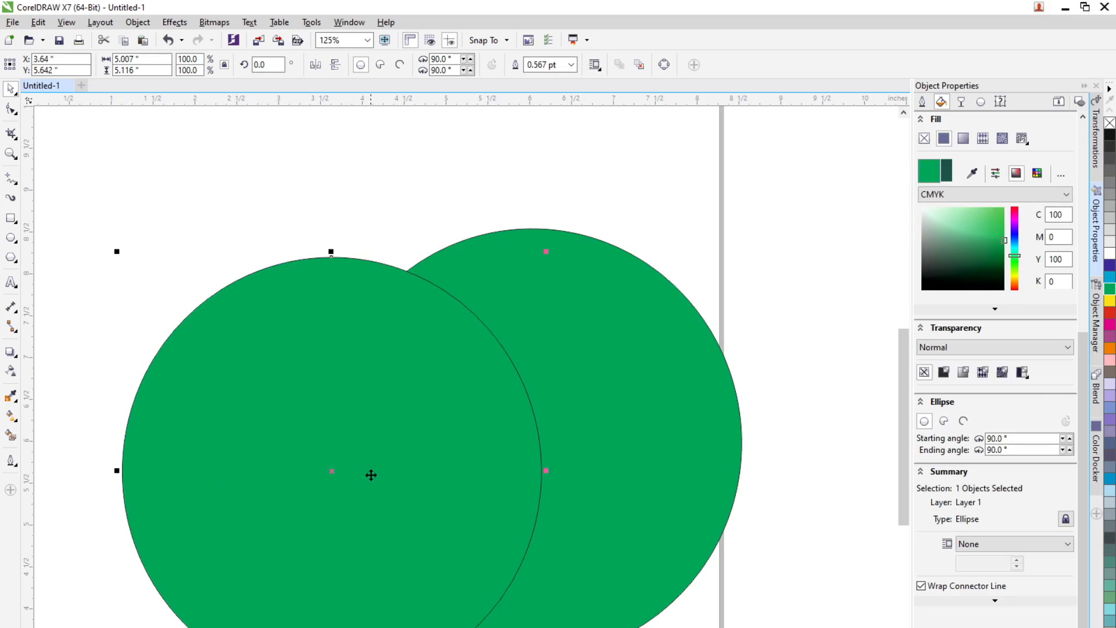
left_click(1110, 267)
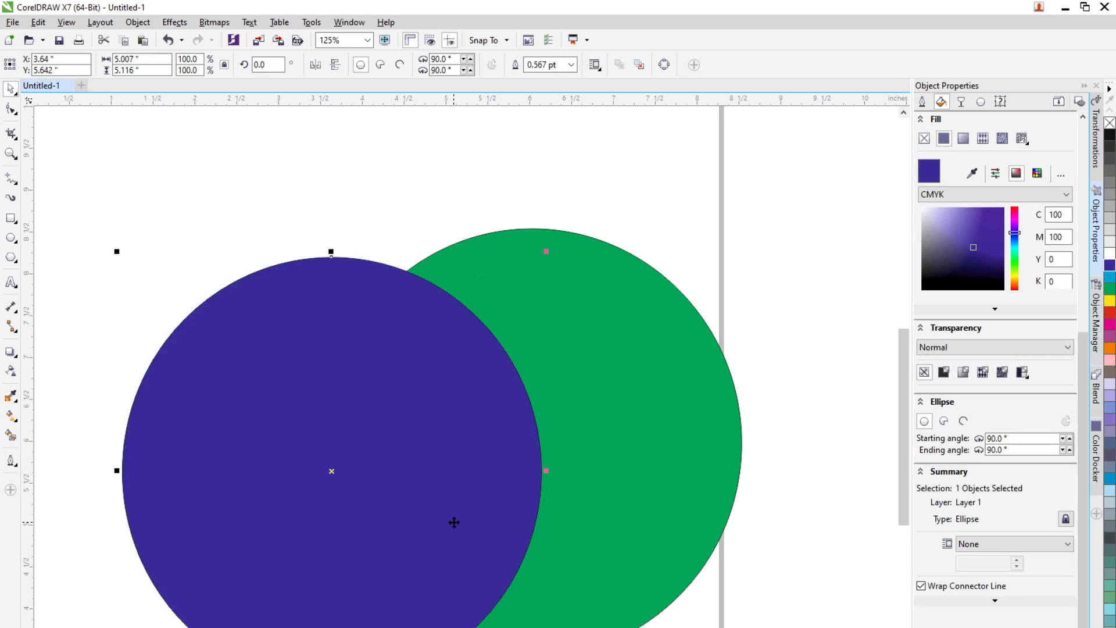
left_click(608, 465)
left_click(470, 466)
Step: Apply a linear fountain transparency to the blue-violet circle
left_click(962, 103)
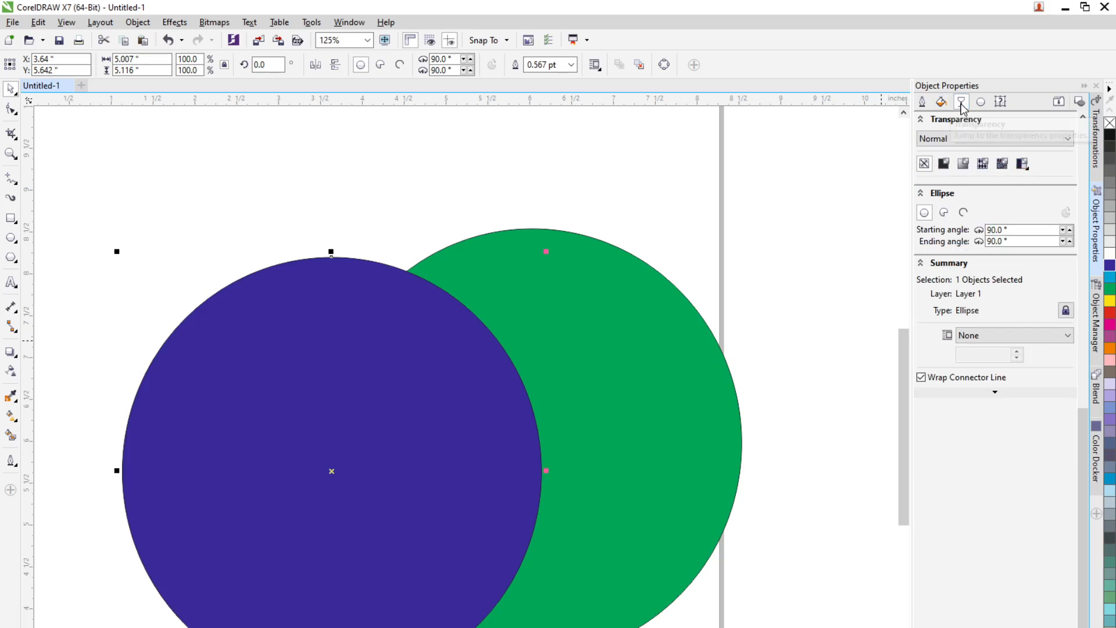
left_click(1022, 167)
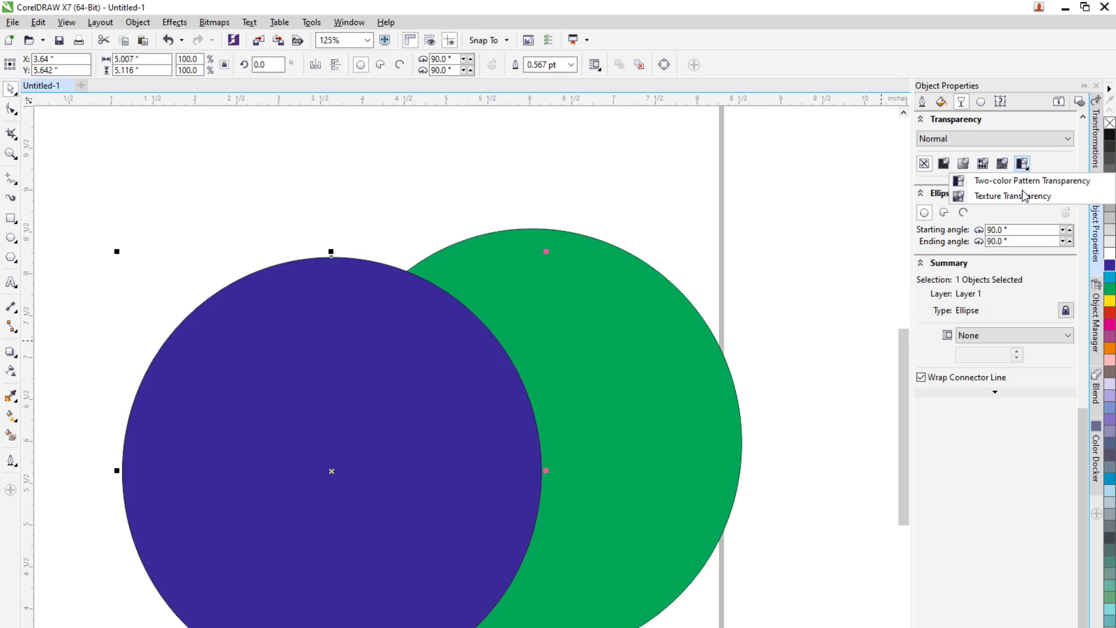
left_click(944, 167)
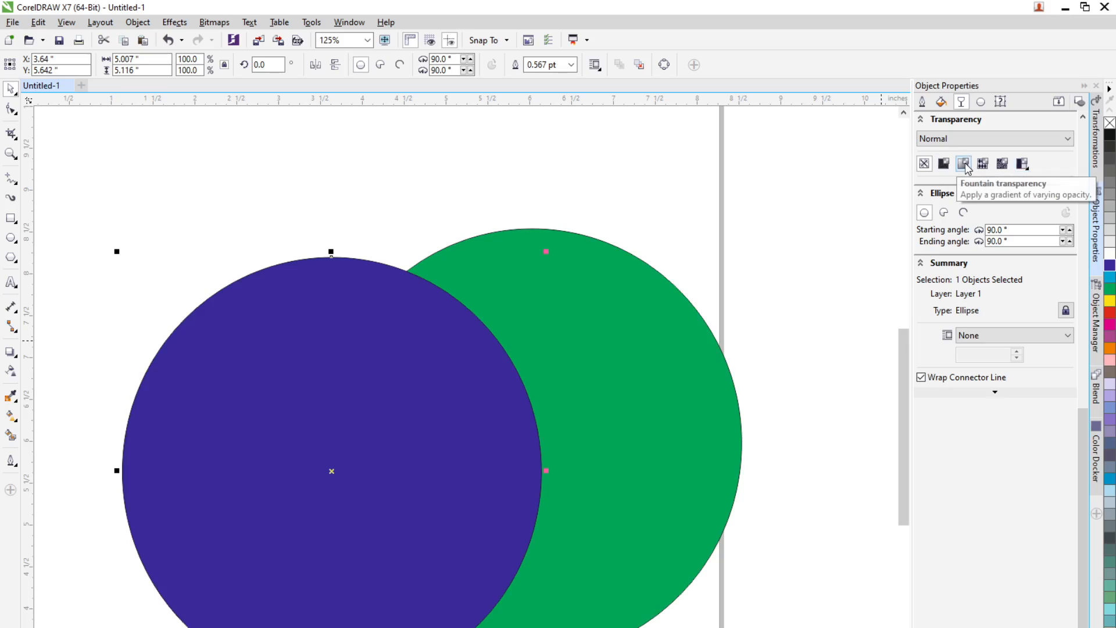
left_click(964, 166)
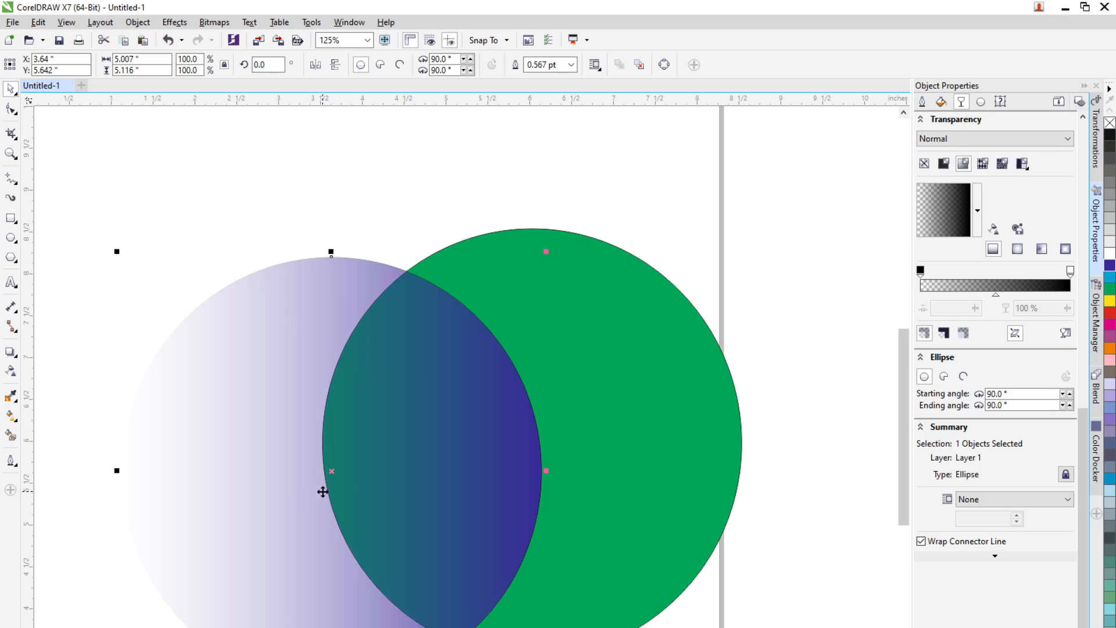
Step: Switch the fountain transparency through elliptical, conical and rectangular types and back to linear
left_click(1017, 251)
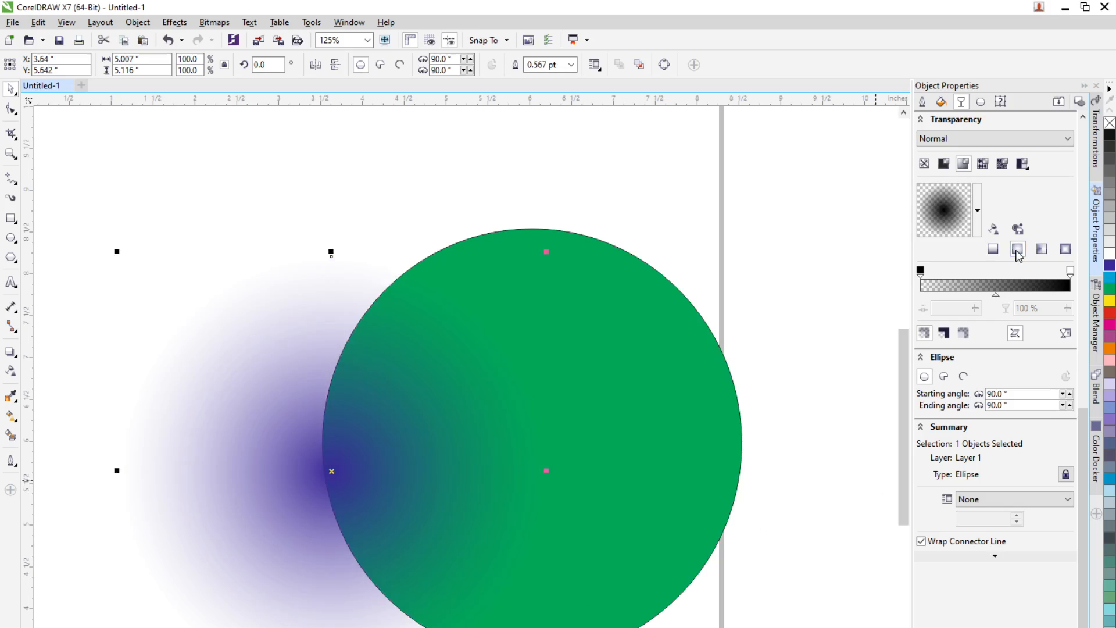
left_click(1041, 251)
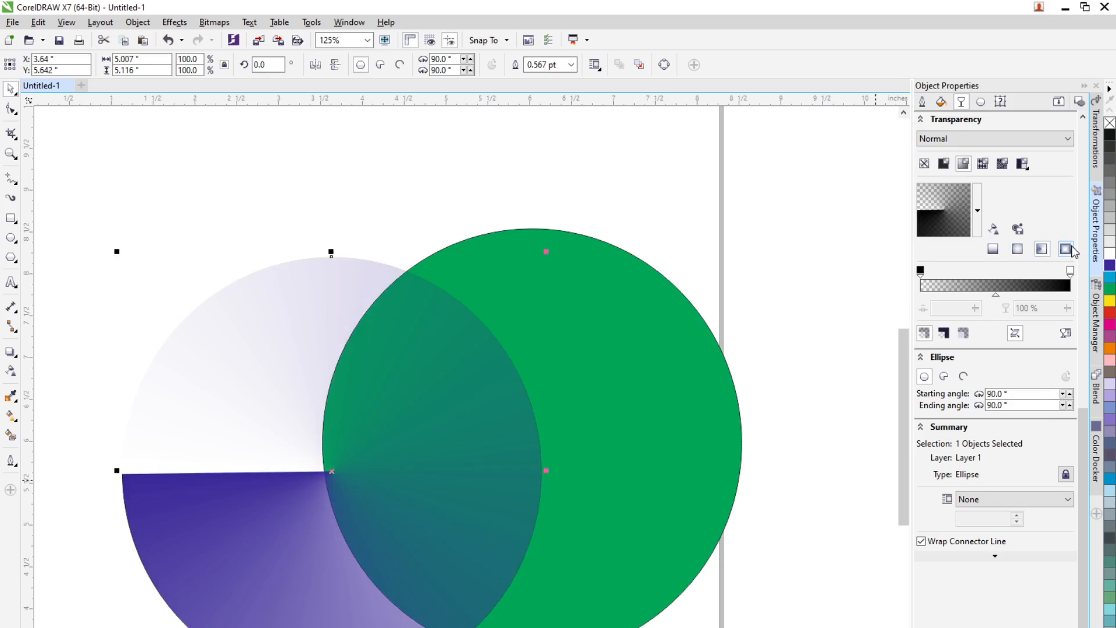
left_click(1068, 249)
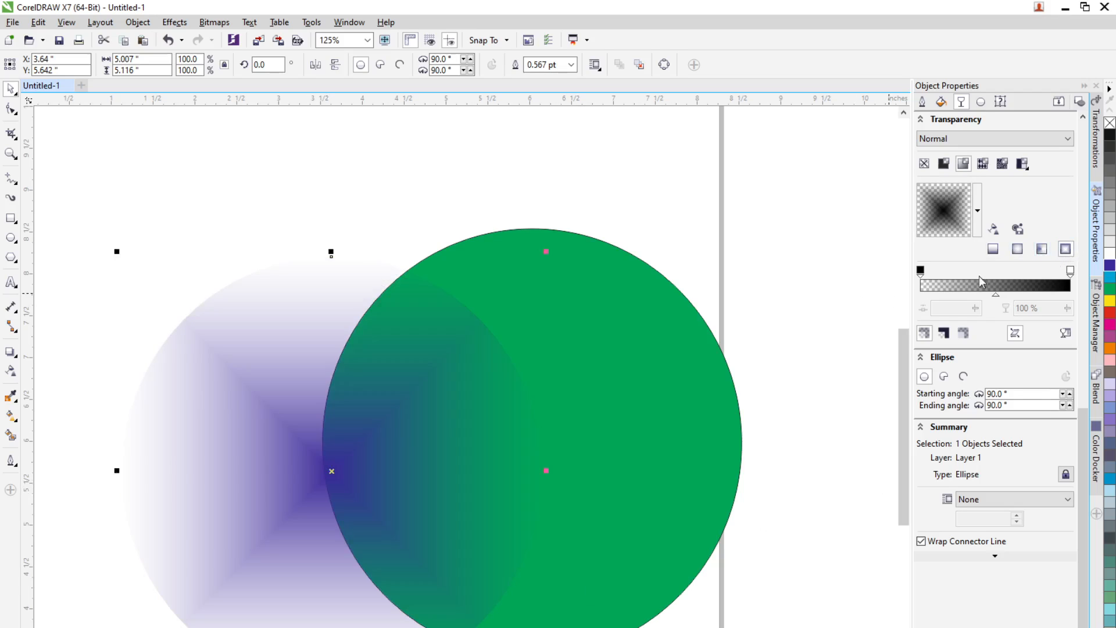
left_click(1016, 254)
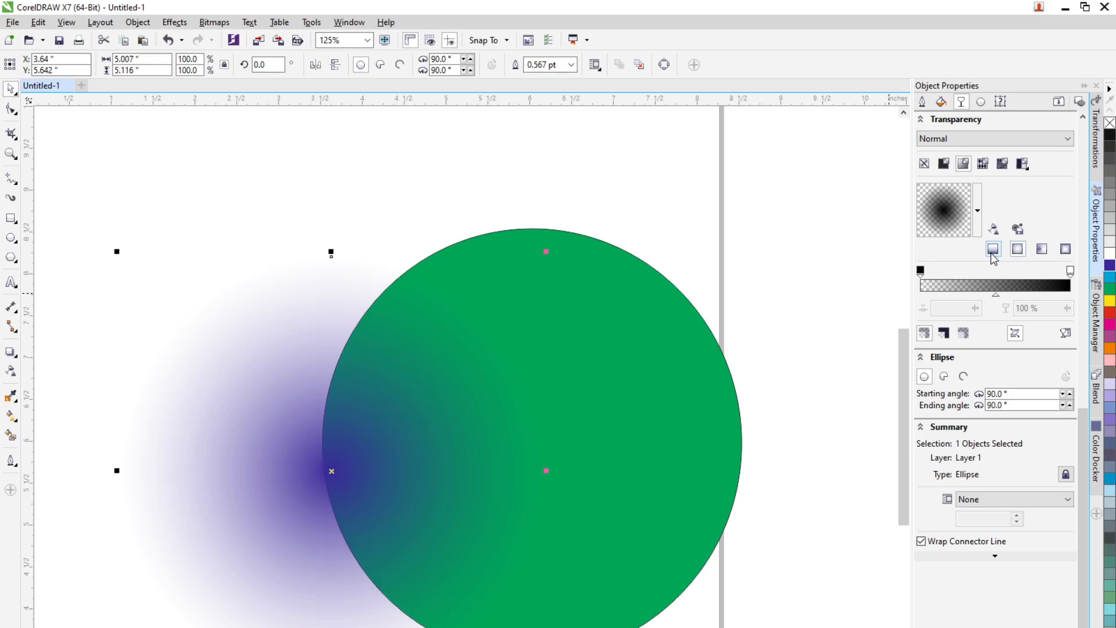
left_click(992, 251)
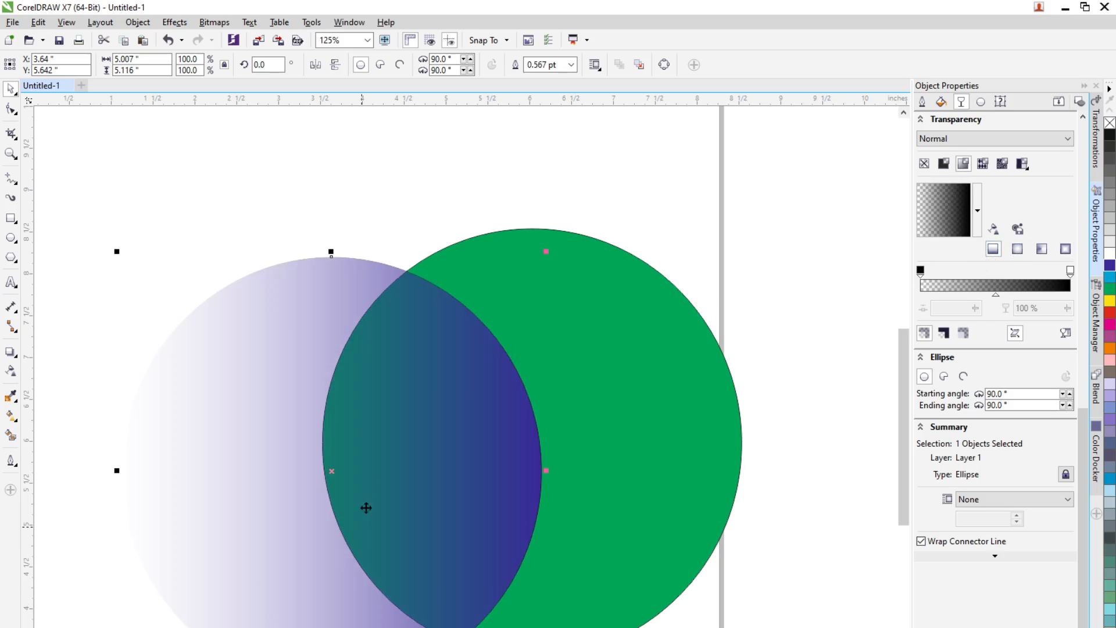
Step: Apply the Light Blue Shading preset as the circle's fountain transparency
left_click(978, 212)
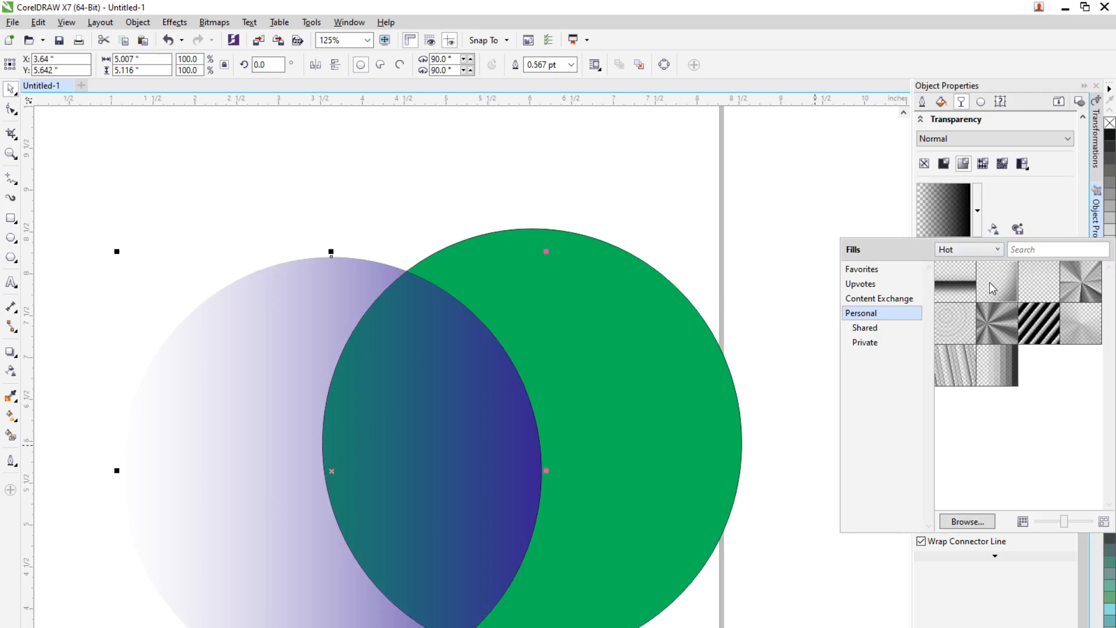
mouse_move(994, 289)
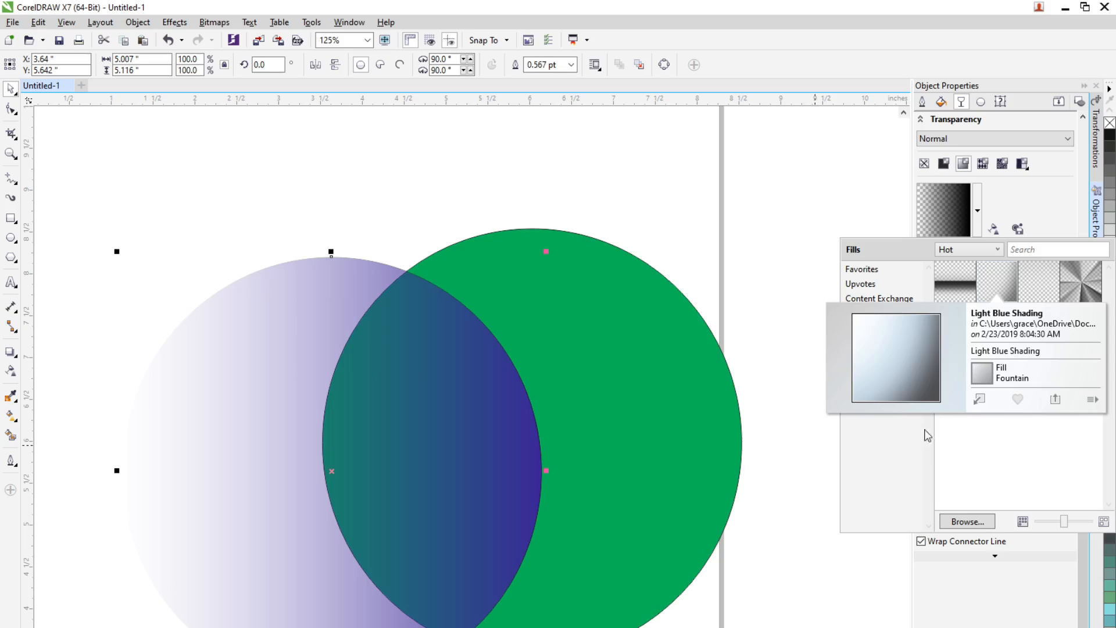
left_click(980, 398)
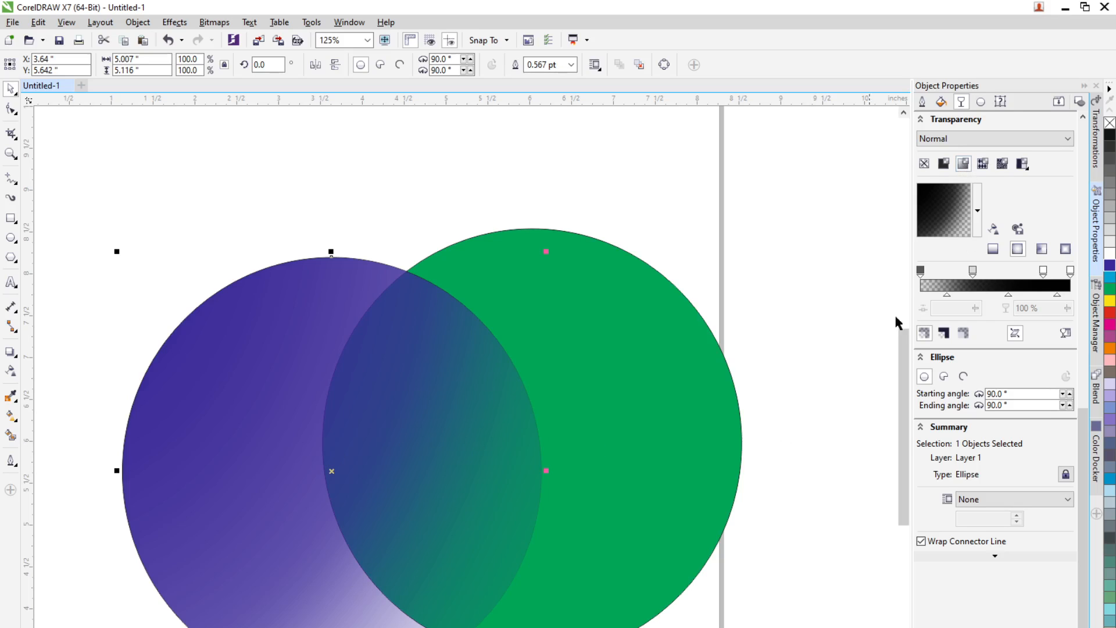
Step: Switch to a vector pattern transparency and choose the Chain Fence pattern
left_click(982, 164)
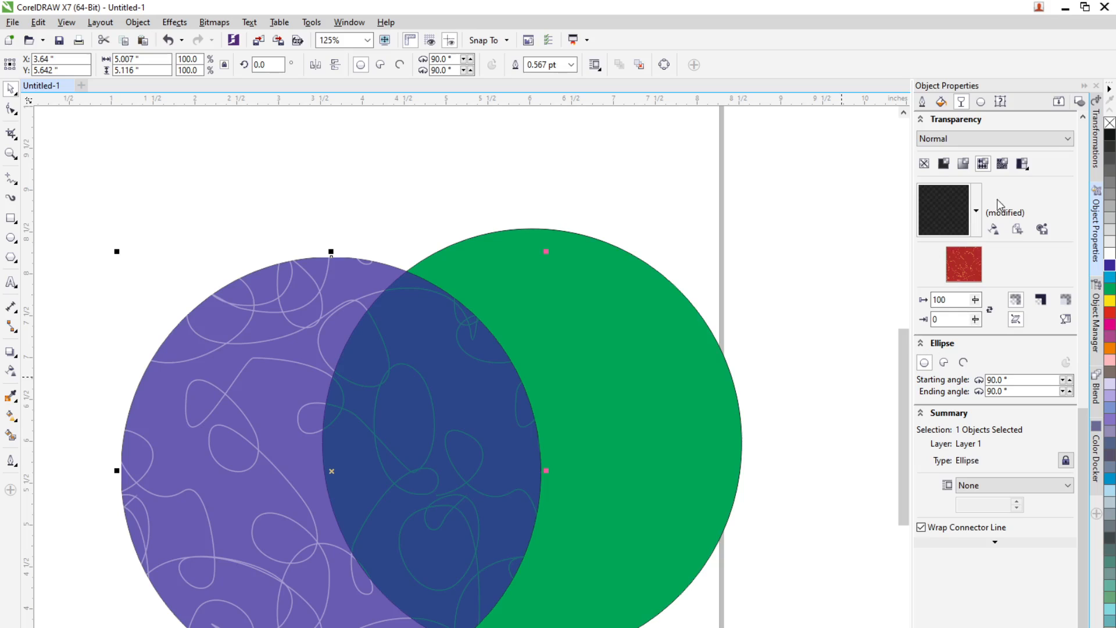
left_click(977, 220)
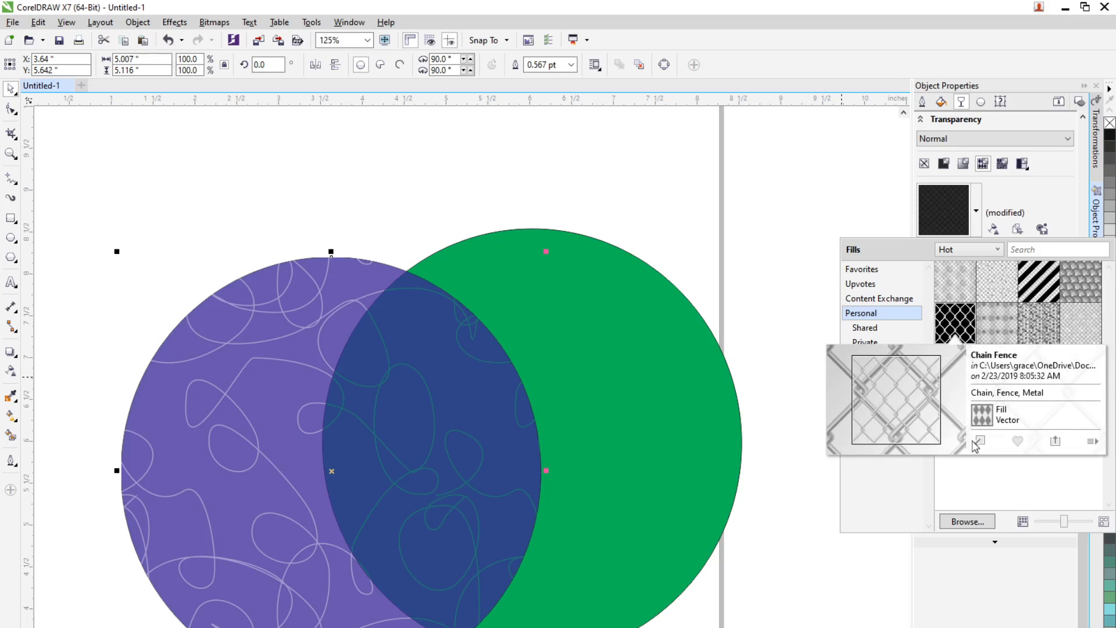
left_click(980, 442)
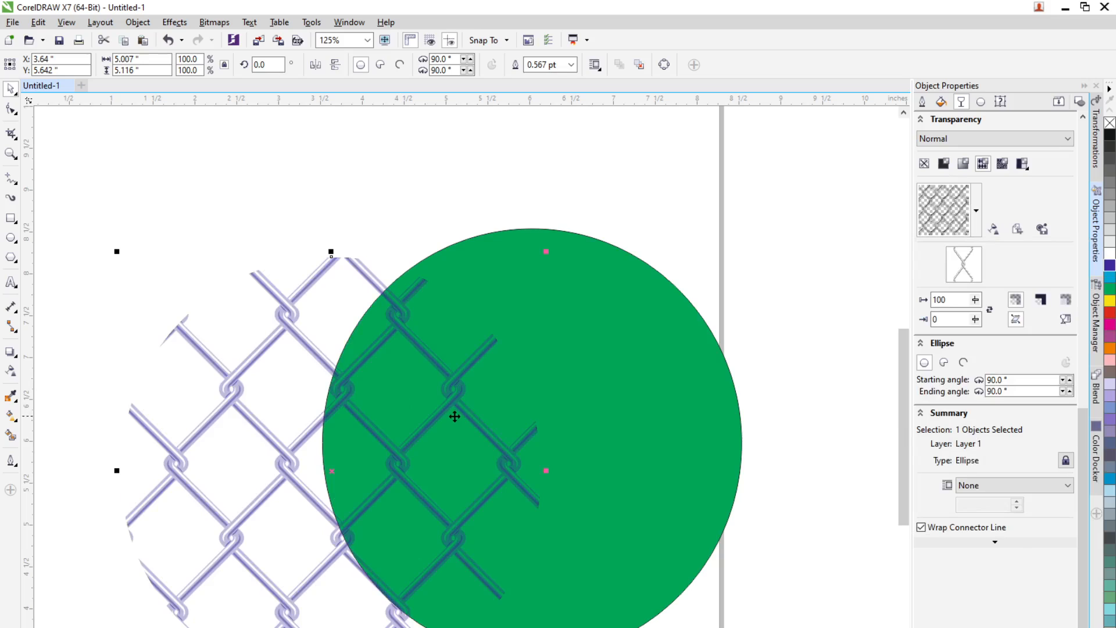
Step: Move the chain-fence circle on top of the green circle and deselect it
left_click(13, 105)
left_click(13, 92)
left_click_drag(402, 477, 603, 447)
key("Escape")
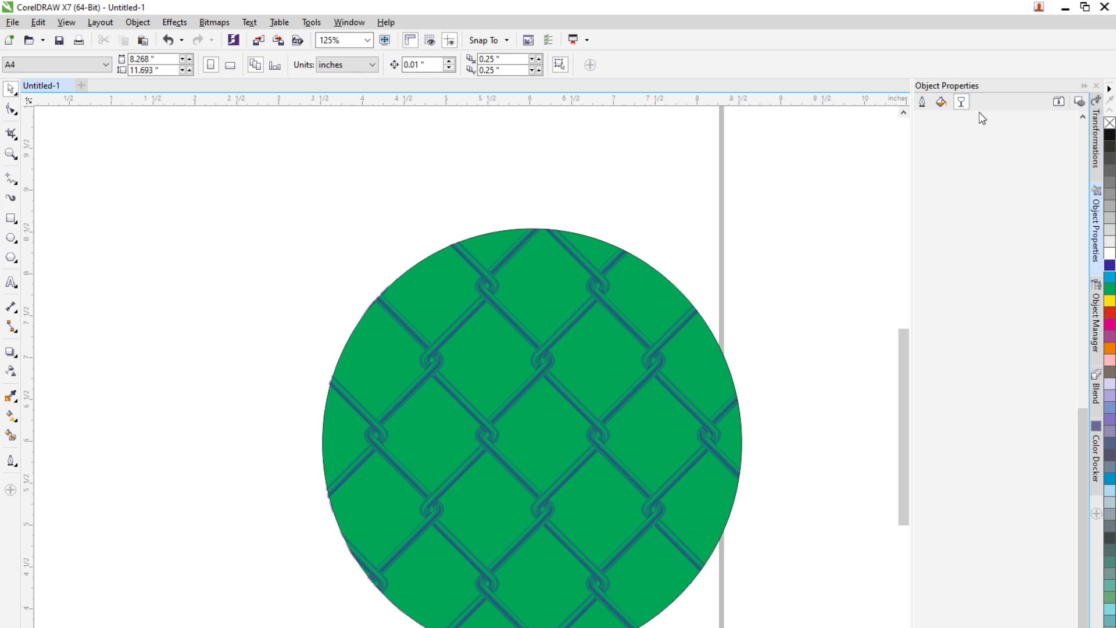
Step: Select the top circle and change its fill to purple (C43 M93 Y7 K26)
left_click(962, 103)
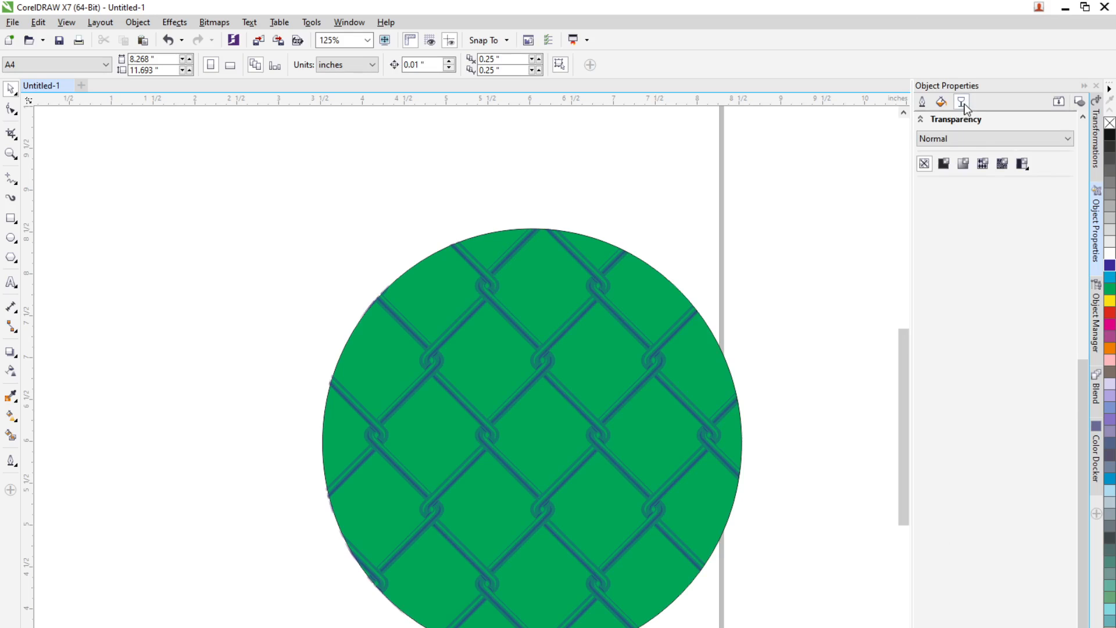
left_click(656, 375)
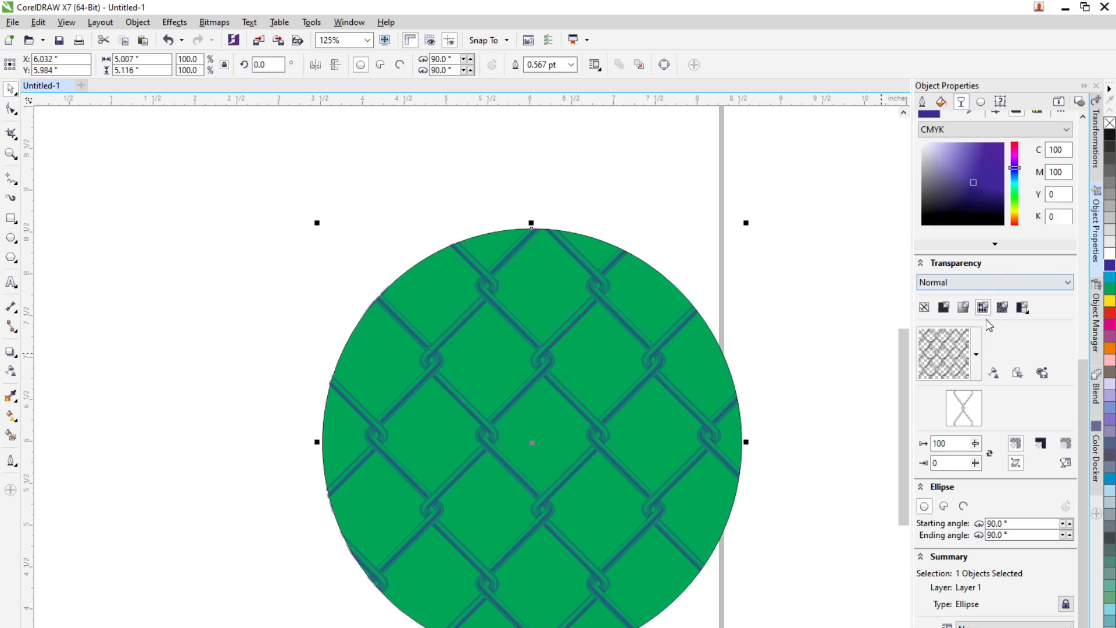
mouse_move(1015, 168)
left_mouse_down()
mouse_move(1016, 200)
mouse_move(1015, 152)
left_mouse_up()
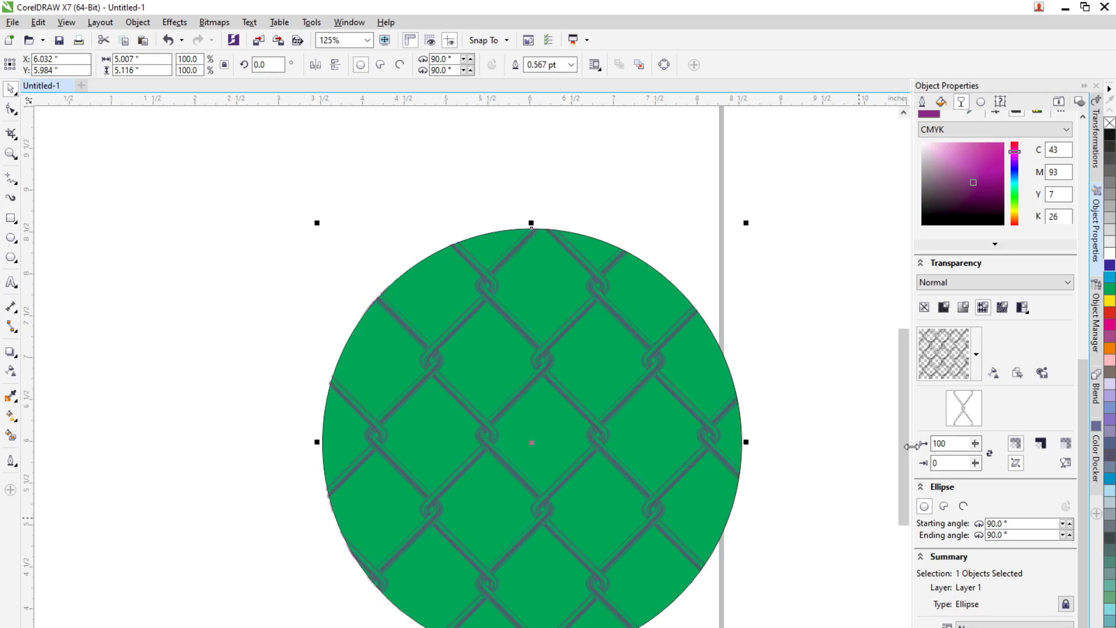
Step: Set the circle's fill to magenta (C19 M91 Y0 K0) and realign it over the green circle
left_click(784, 474)
left_click(717, 448)
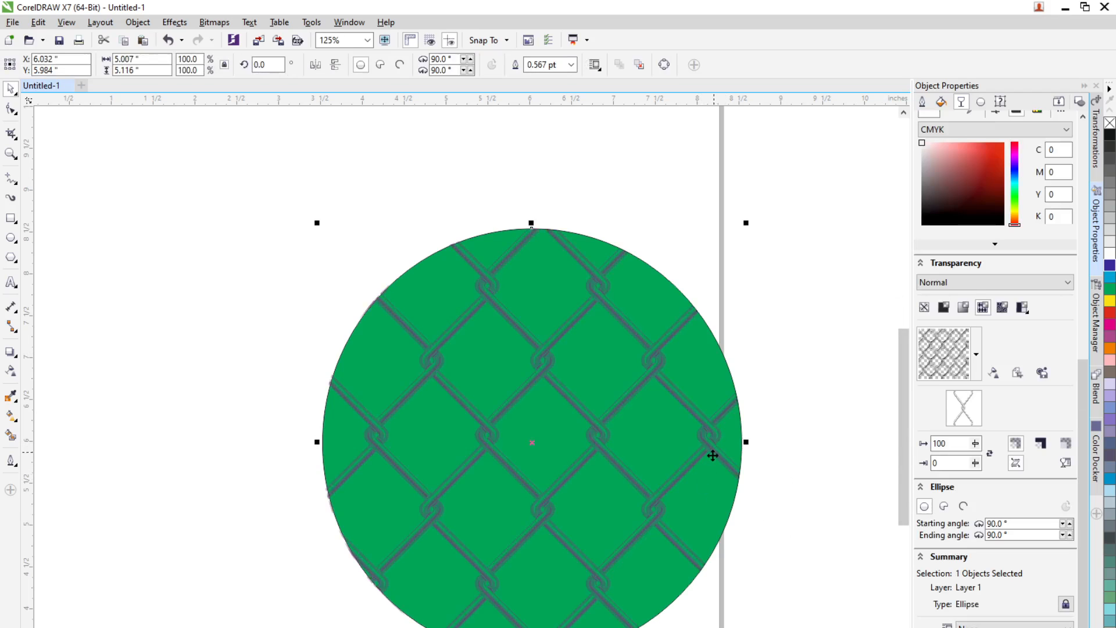
mouse_move(726, 473)
left_mouse_down()
mouse_move(727, 494)
mouse_move(740, 479)
left_mouse_up()
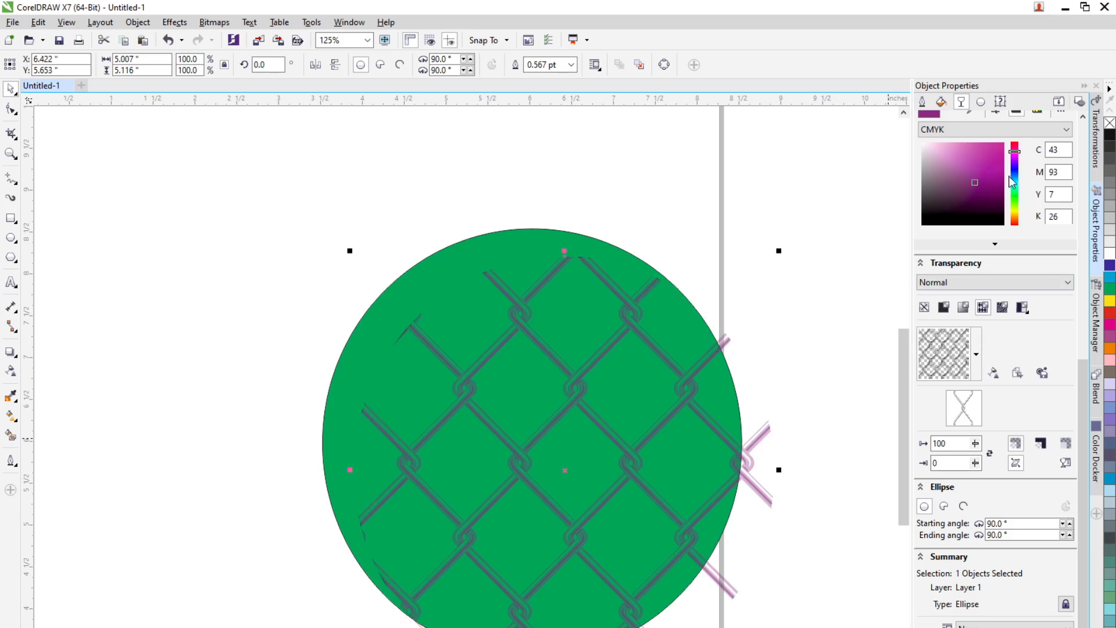
left_click_drag(1000, 166, 998, 145)
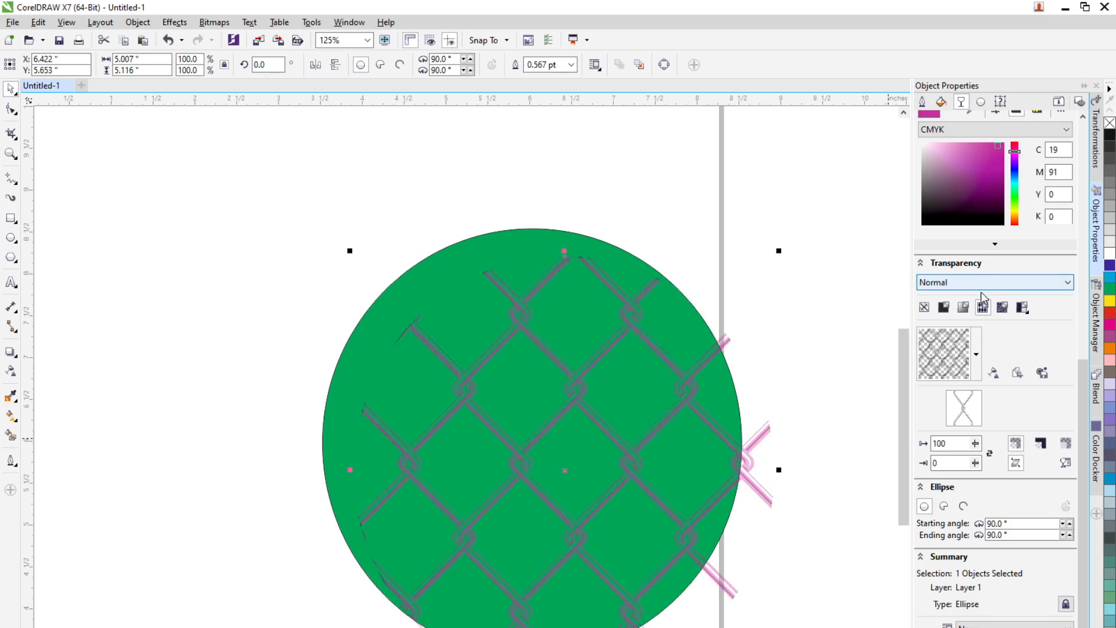
left_click_drag(661, 416, 634, 394)
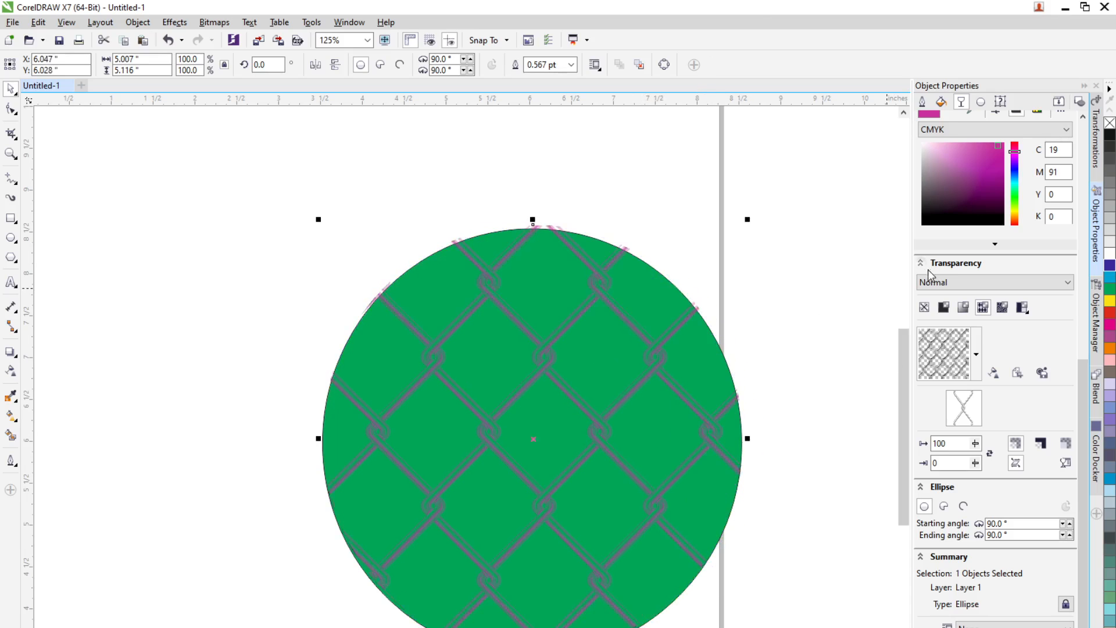
Step: Apply a Coffee Beans bitmap pattern transparency to the circle
left_click(961, 102)
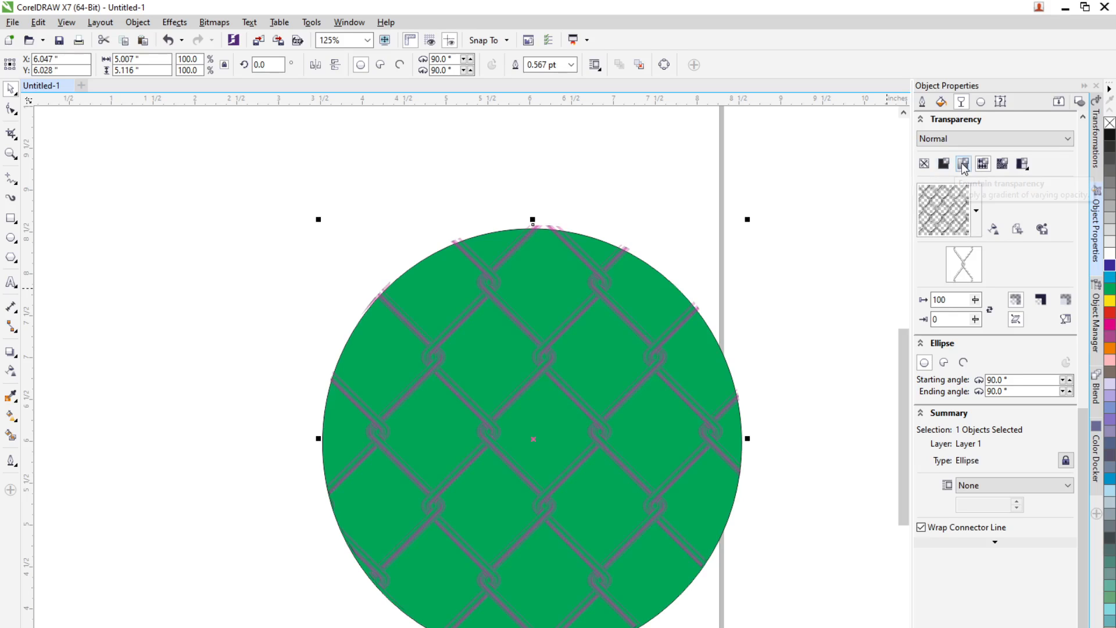
left_click(1001, 166)
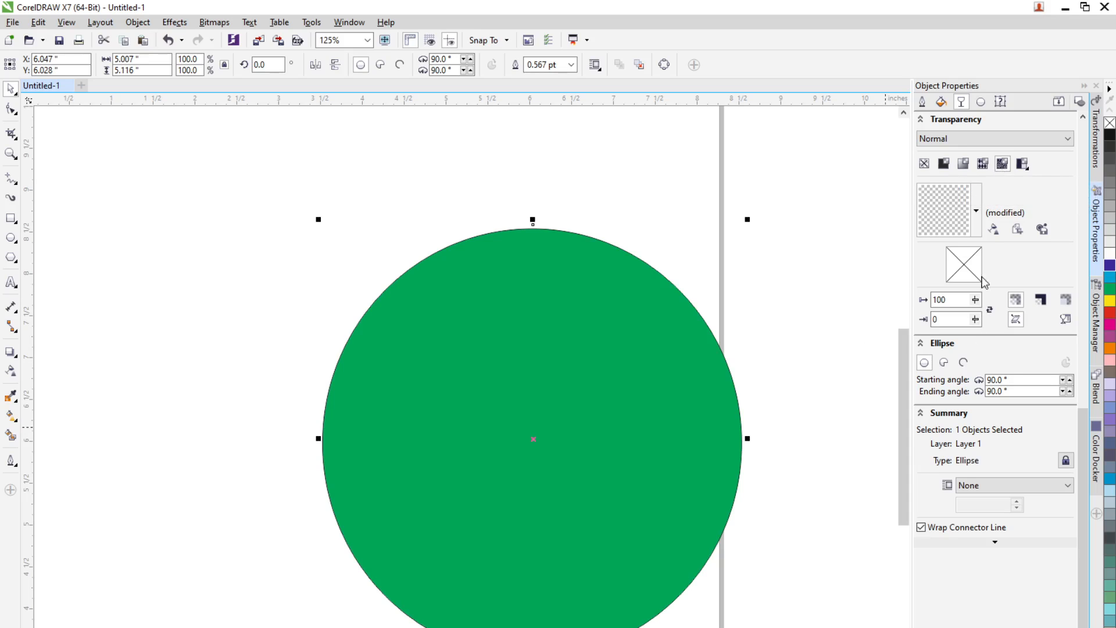
left_click(979, 231)
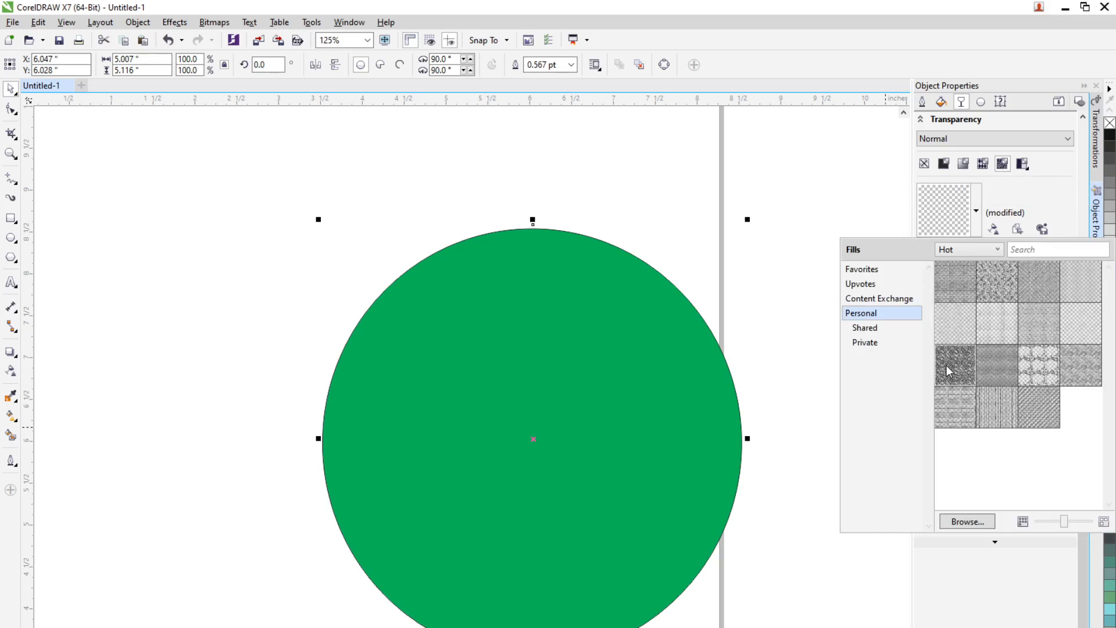
mouse_move(950, 372)
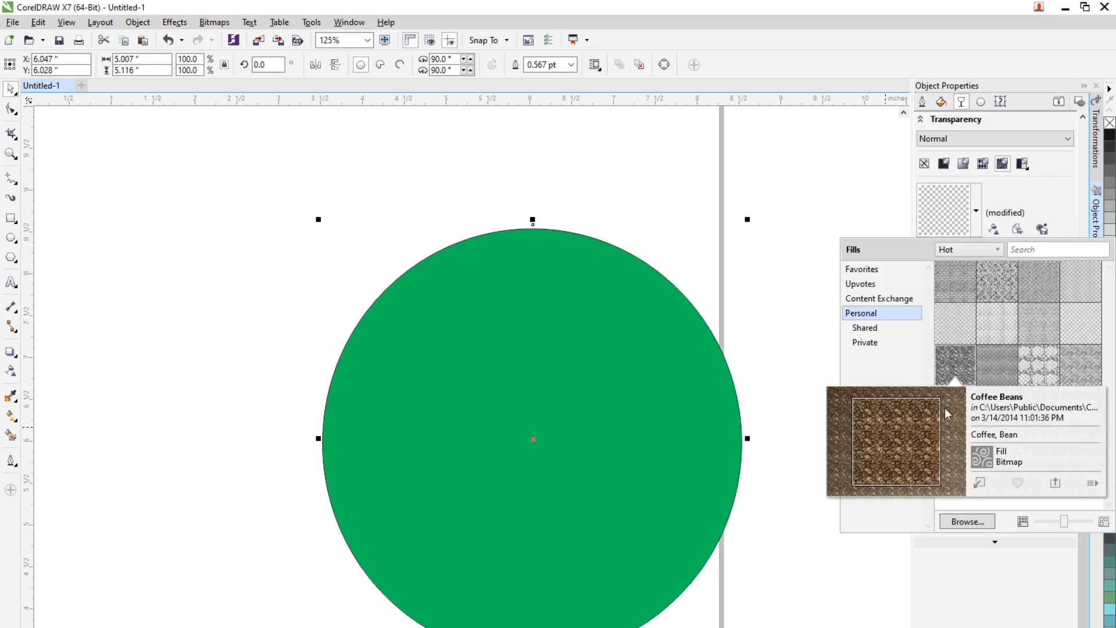
left_click(980, 488)
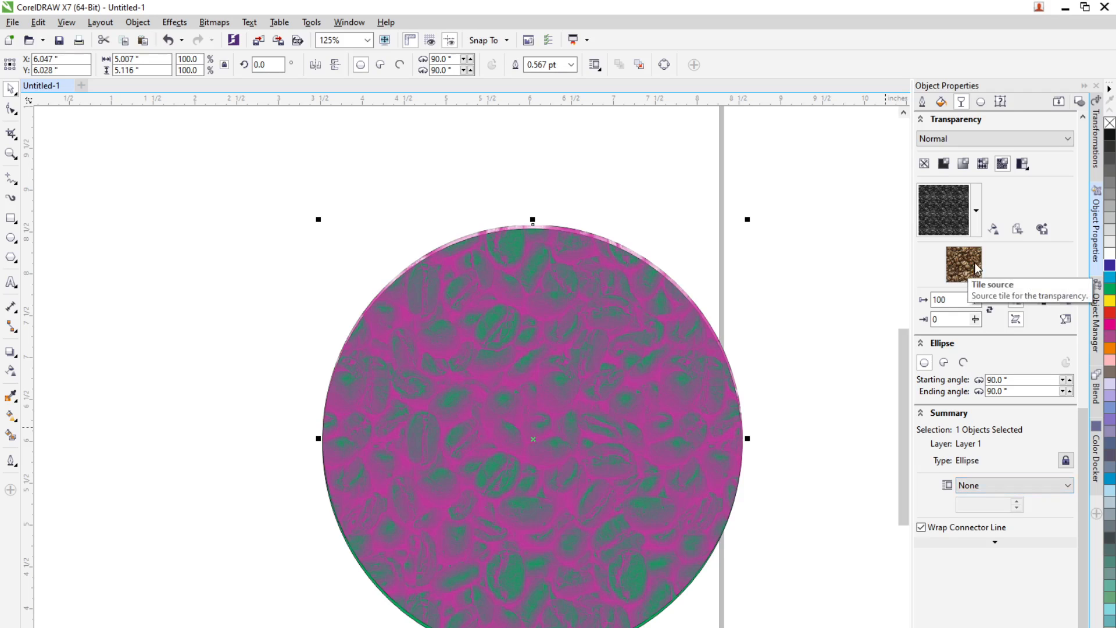
Step: Replace the circle's bitmap pattern transparency with the Tin Tile pattern
left_click(979, 227)
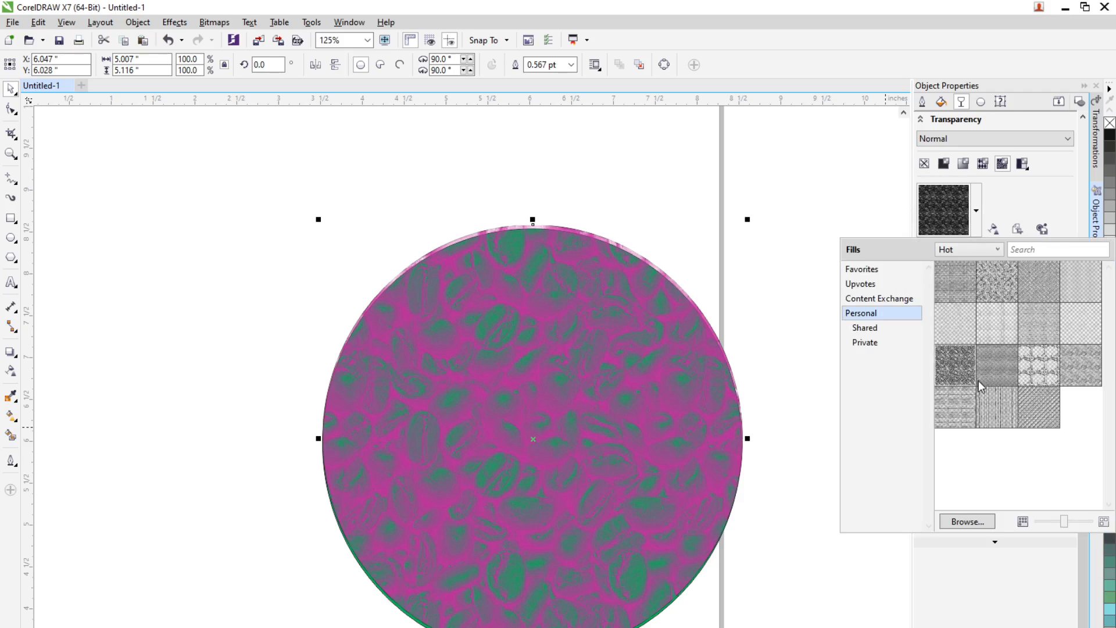
mouse_move(1028, 371)
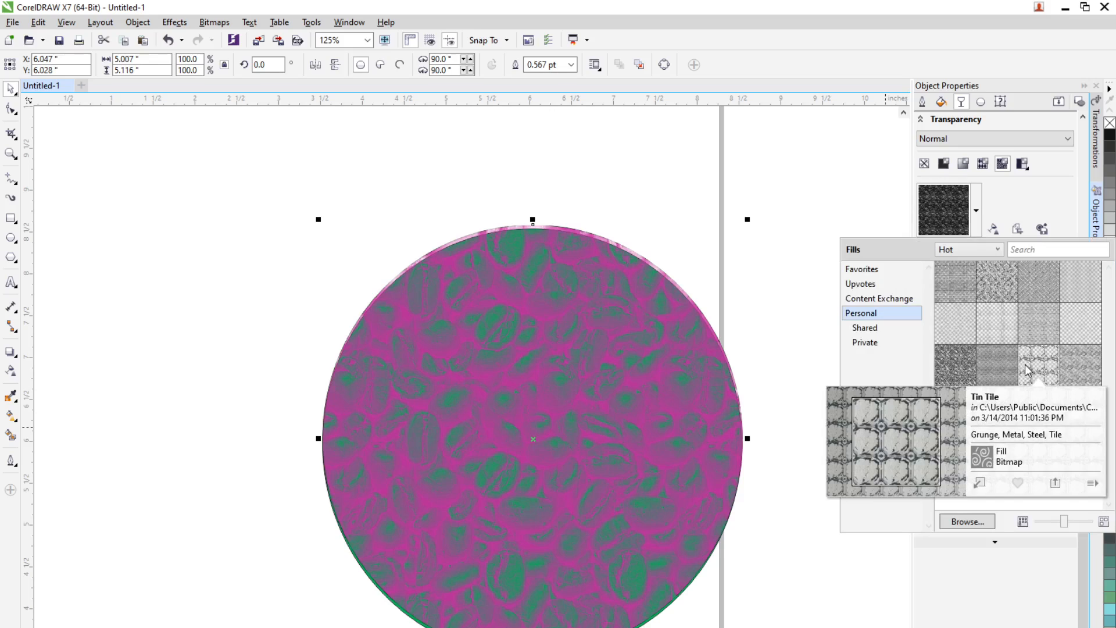
left_click(979, 484)
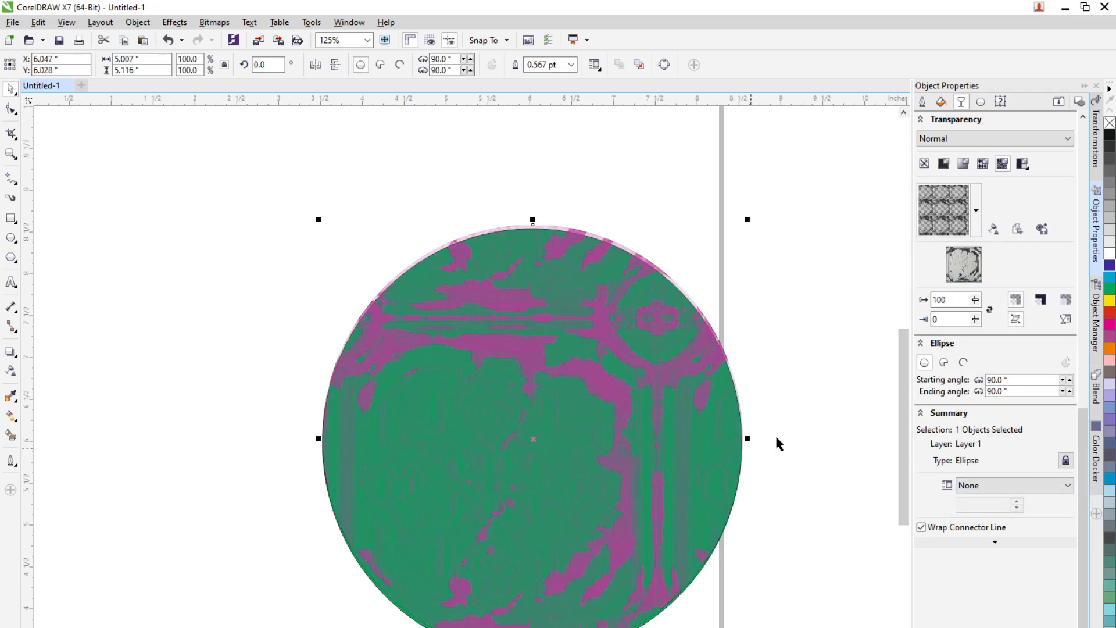
Step: Apply a two-color pattern transparency, trying brick and ring patterns before settling on the diamond pattern
left_click(1021, 167)
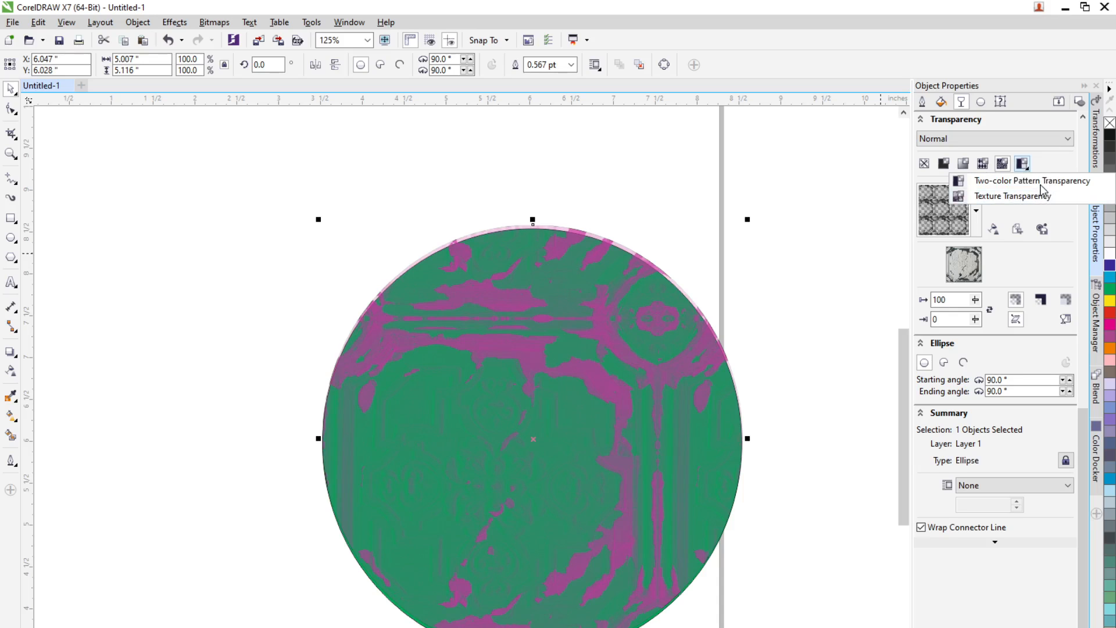
left_click(1040, 184)
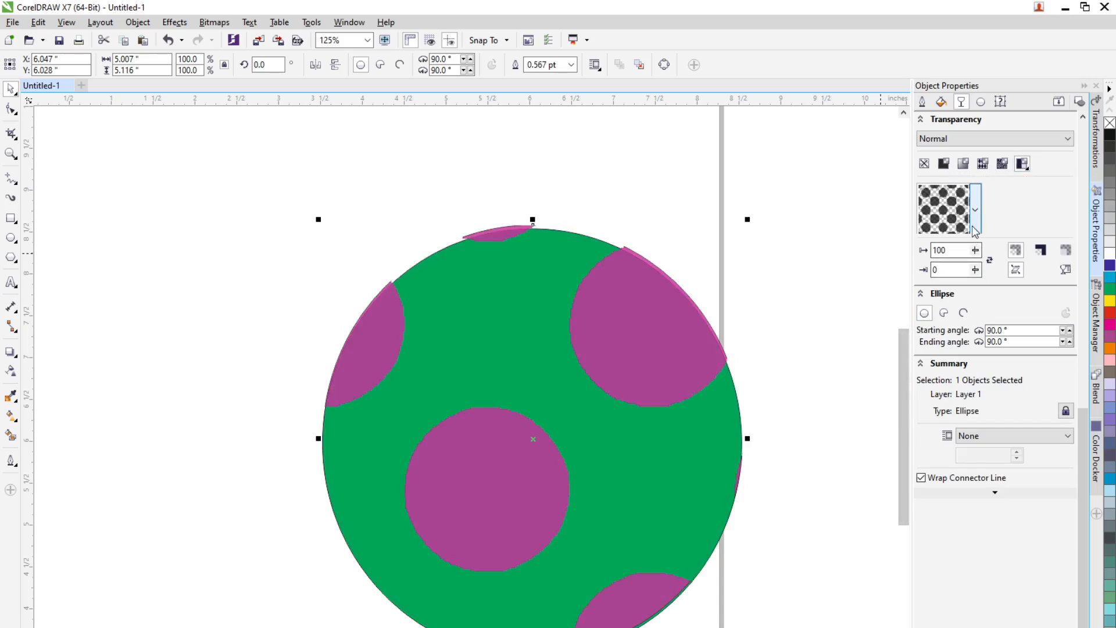
left_click(974, 230)
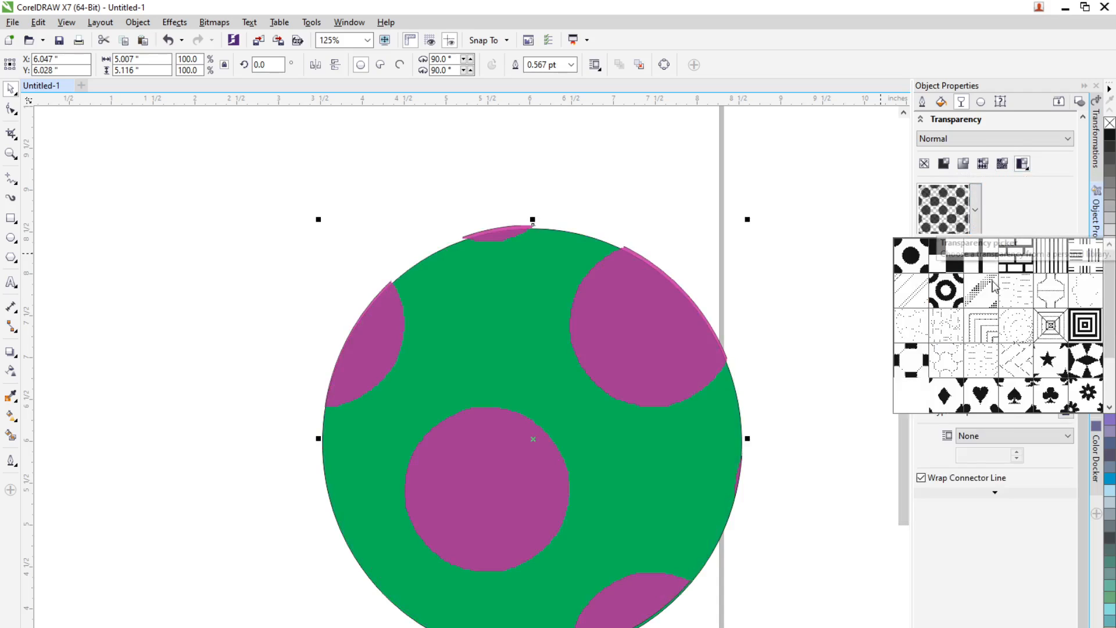
left_click(1017, 255)
left_click(976, 211)
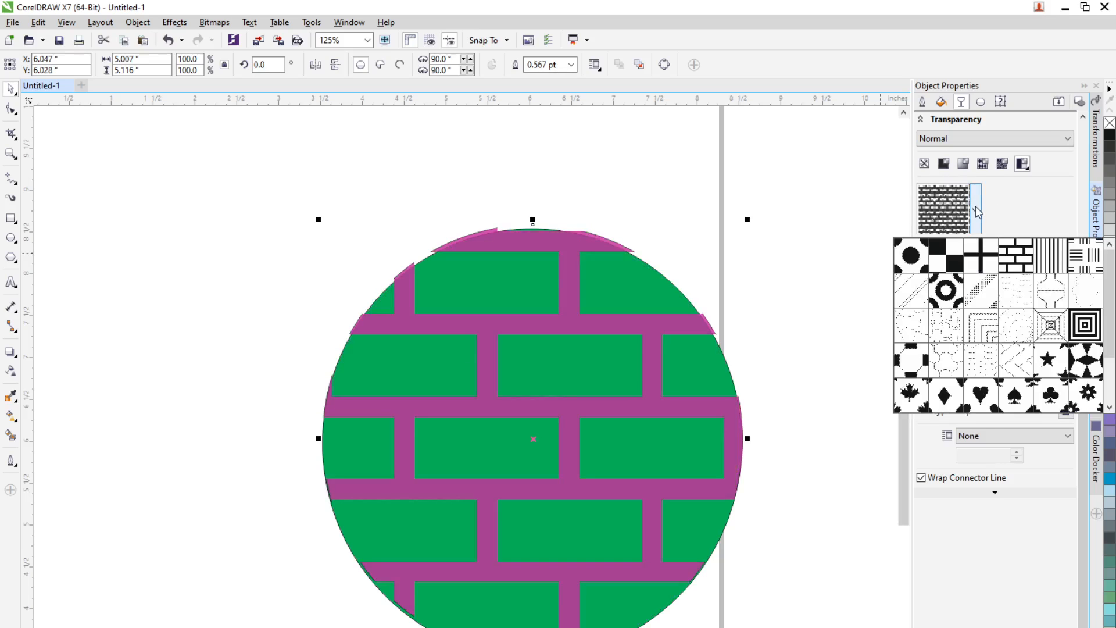
left_click(946, 291)
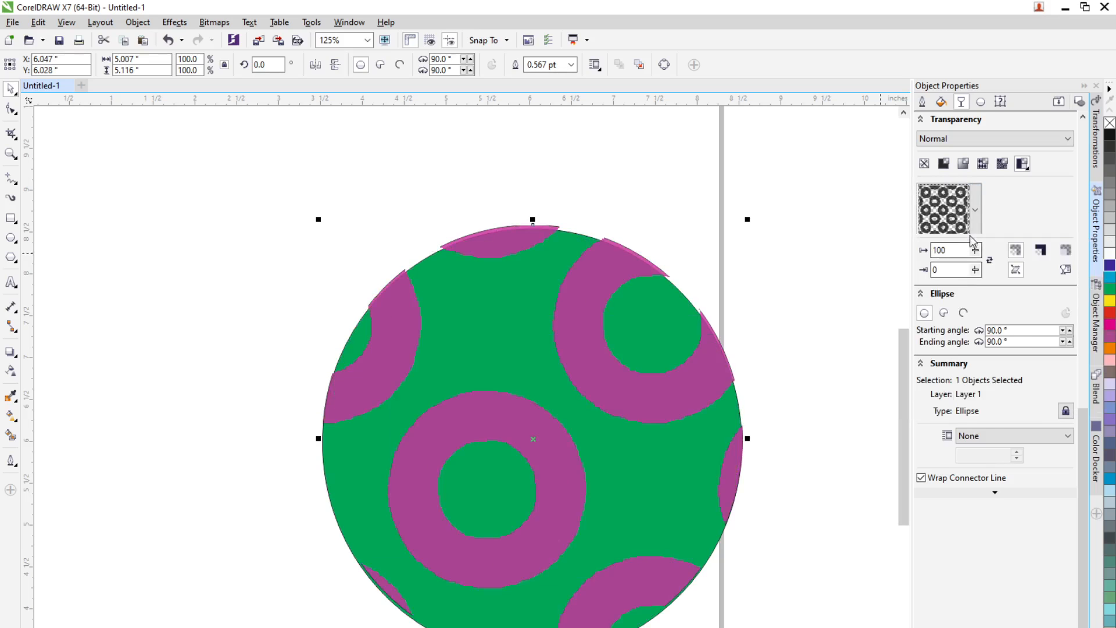
left_click(975, 230)
left_click(946, 396)
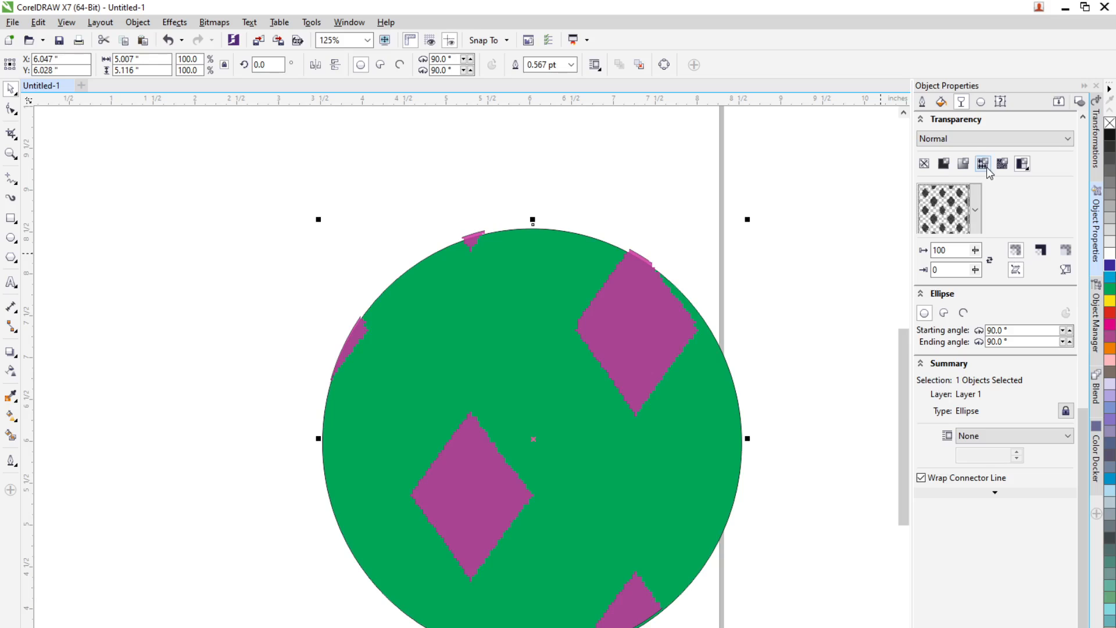
Step: Switch to a texture transparency and try two textures from the Samples library
left_click(1026, 169)
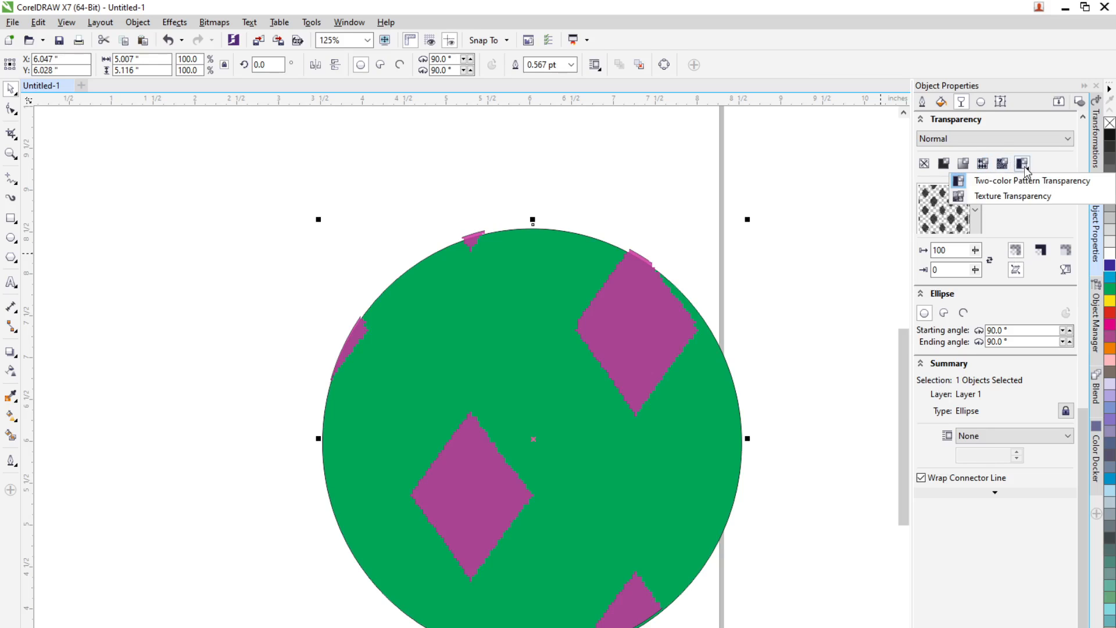
left_click(1021, 197)
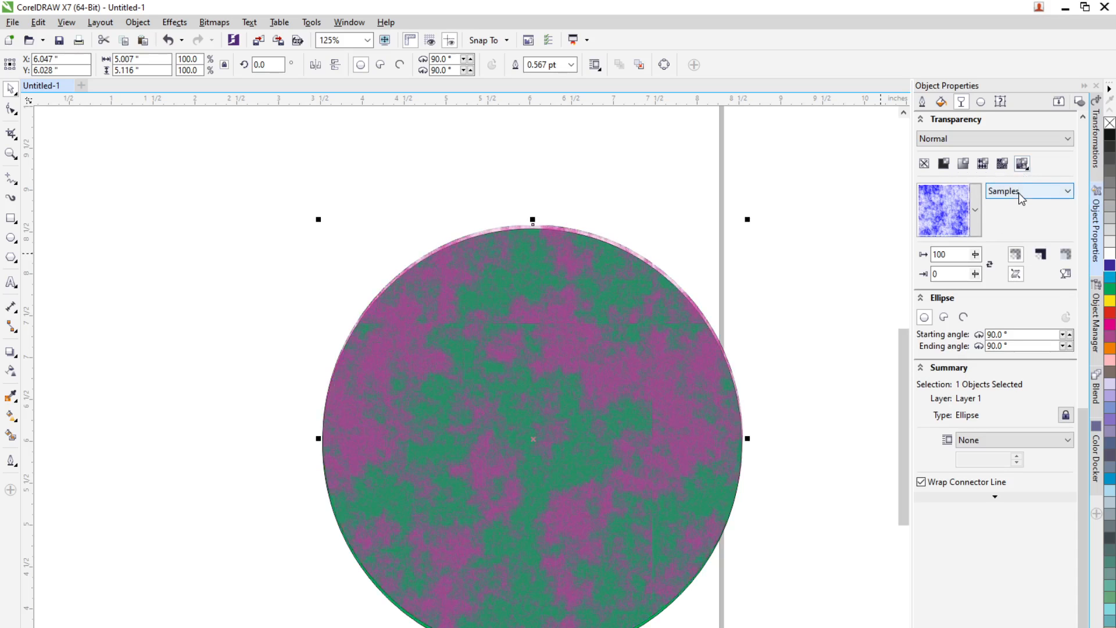
left_click(976, 210)
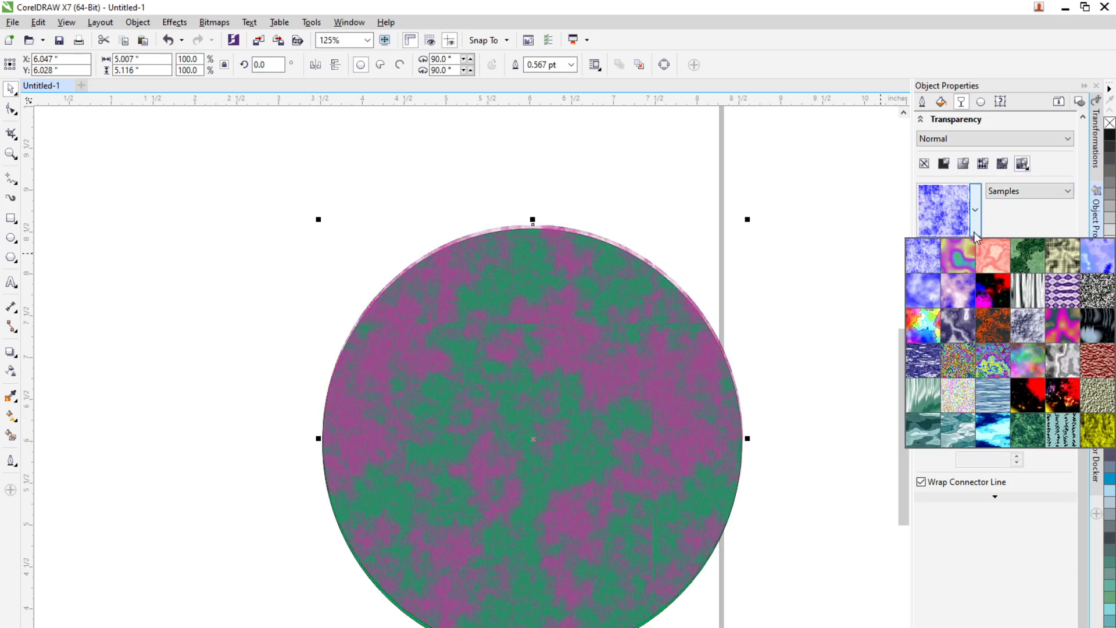
left_click(987, 267)
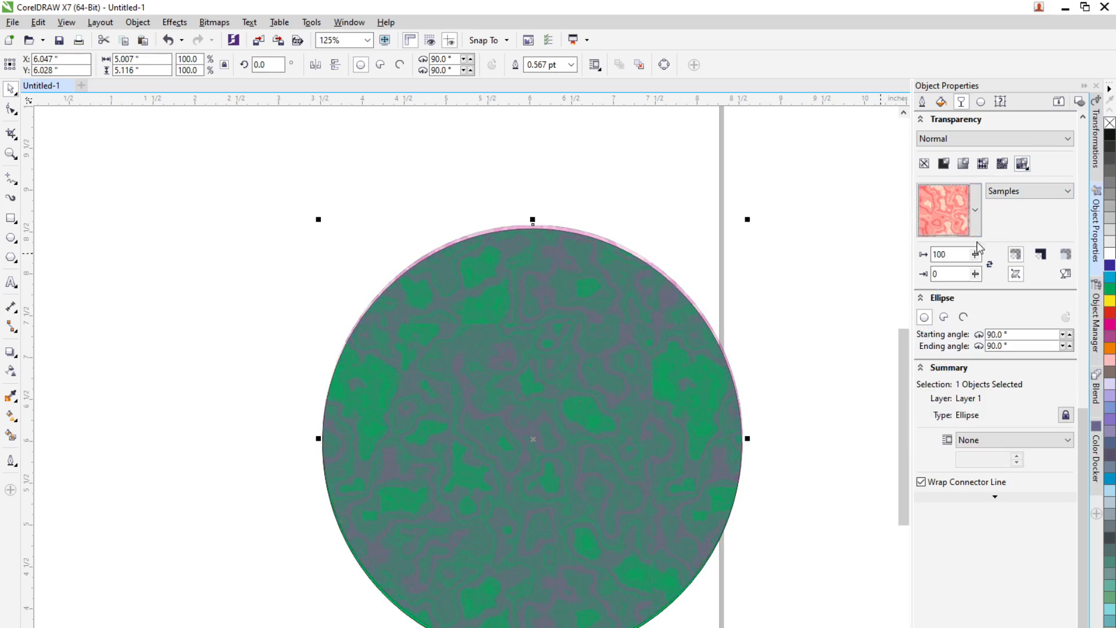
left_click(976, 229)
left_click(968, 299)
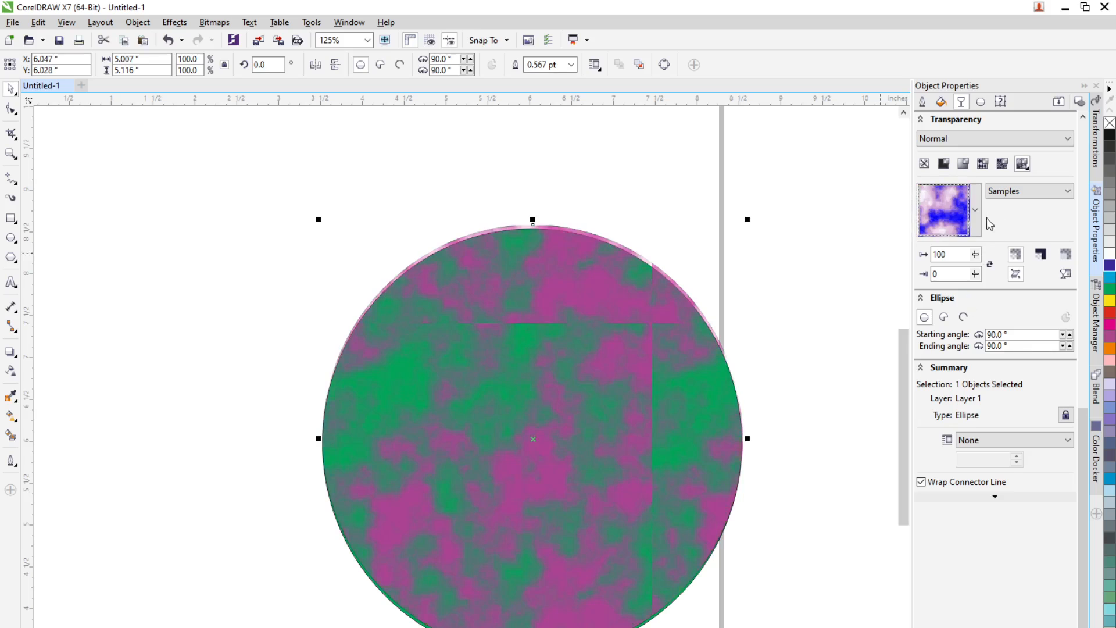
Step: Choose the dark multicolour Samples texture for the transparency and deselect the circle
left_click(978, 228)
left_click(982, 305)
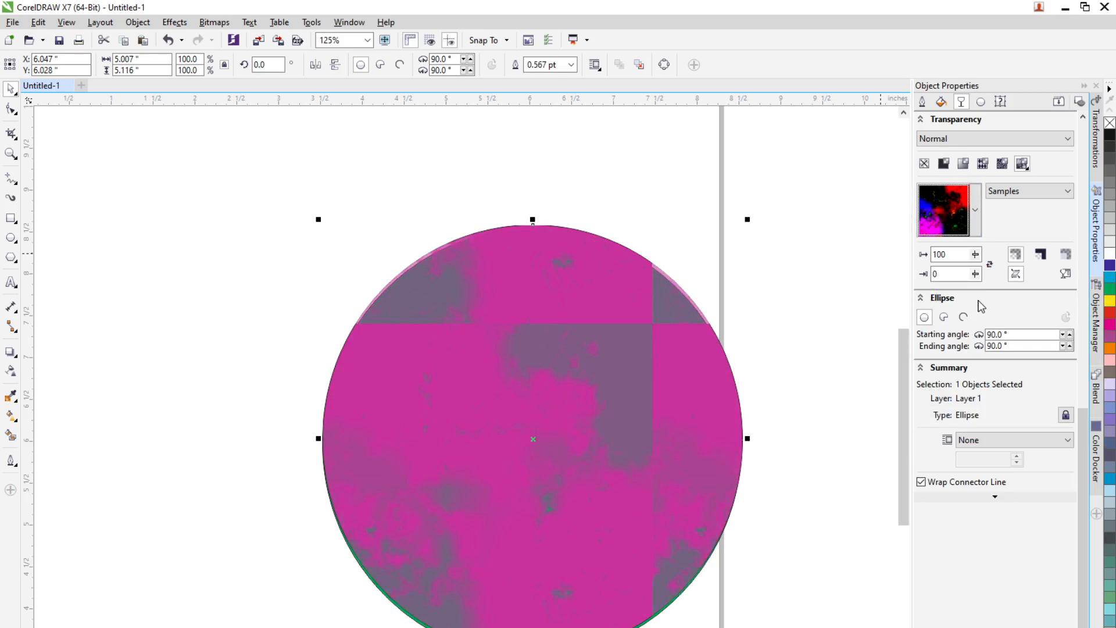
left_click(825, 376)
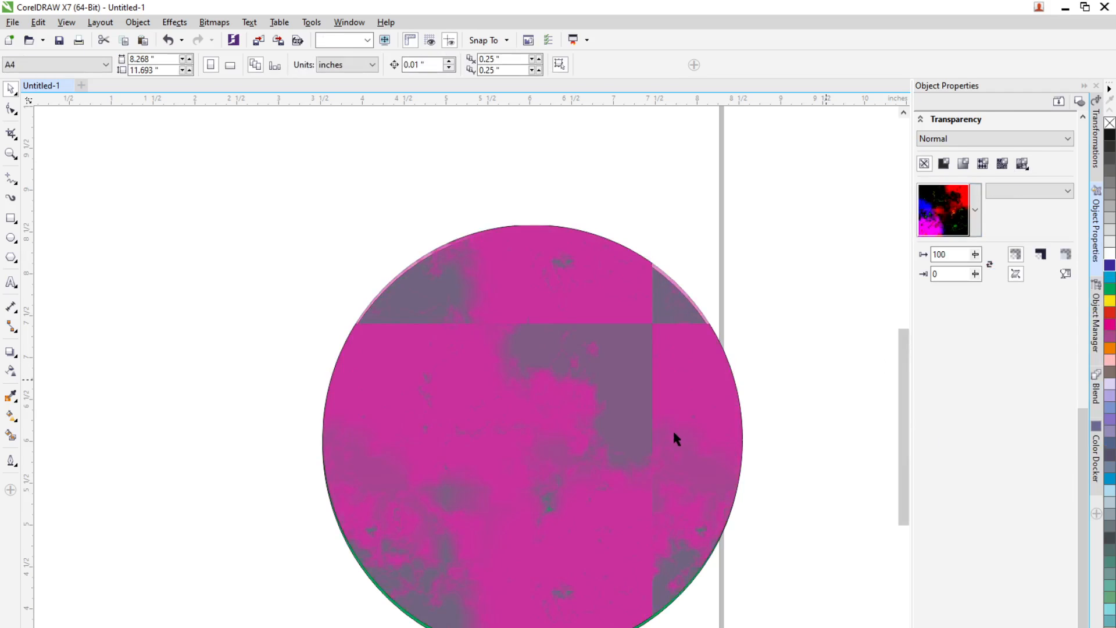
Step: Reselect the textured circle and set its foreground transparency to 31
double_click(556, 479)
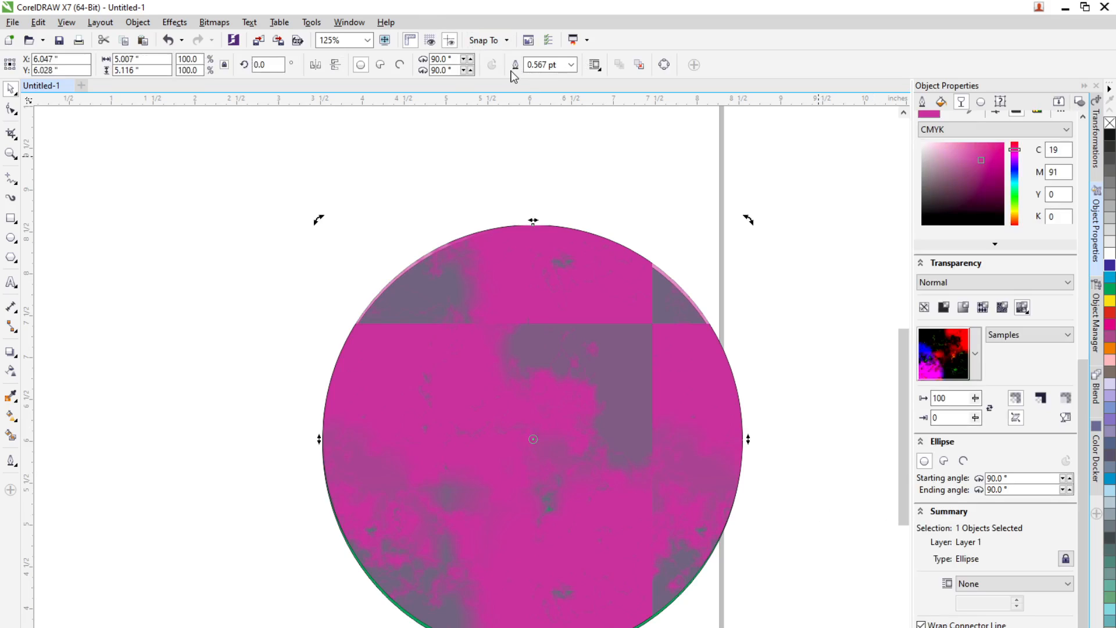
left_click(975, 398)
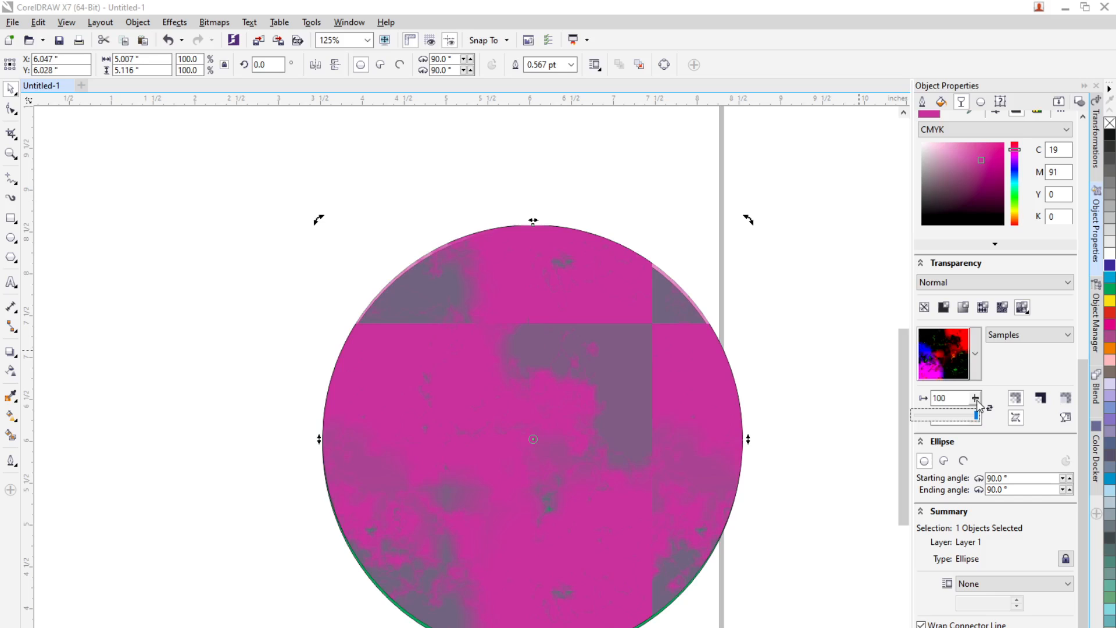
left_click_drag(969, 415, 945, 414)
left_click(935, 422)
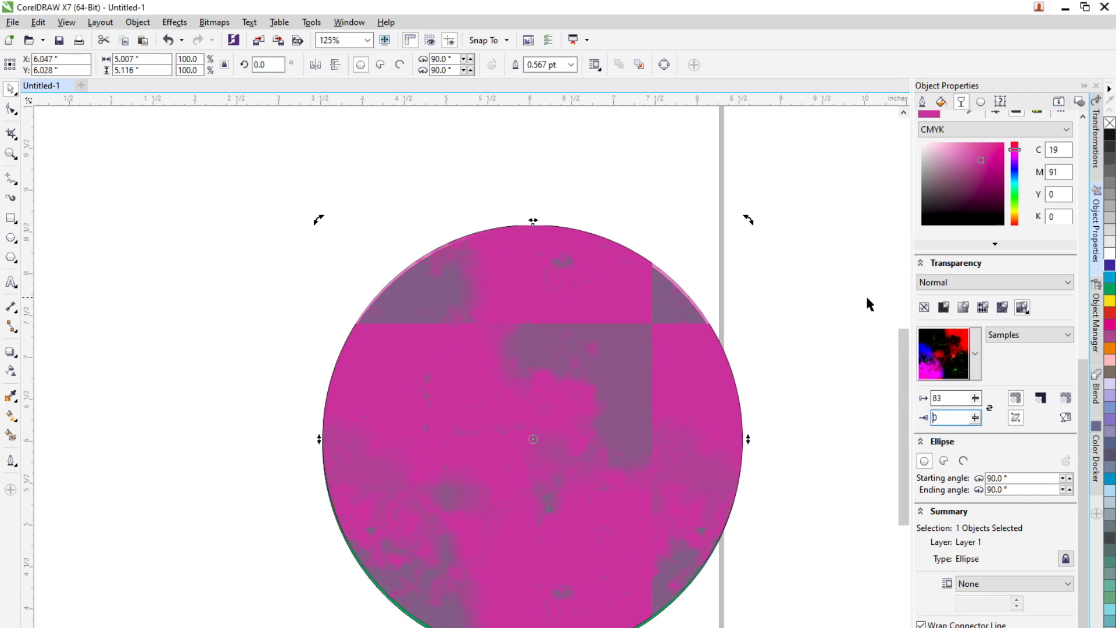
left_click(829, 358)
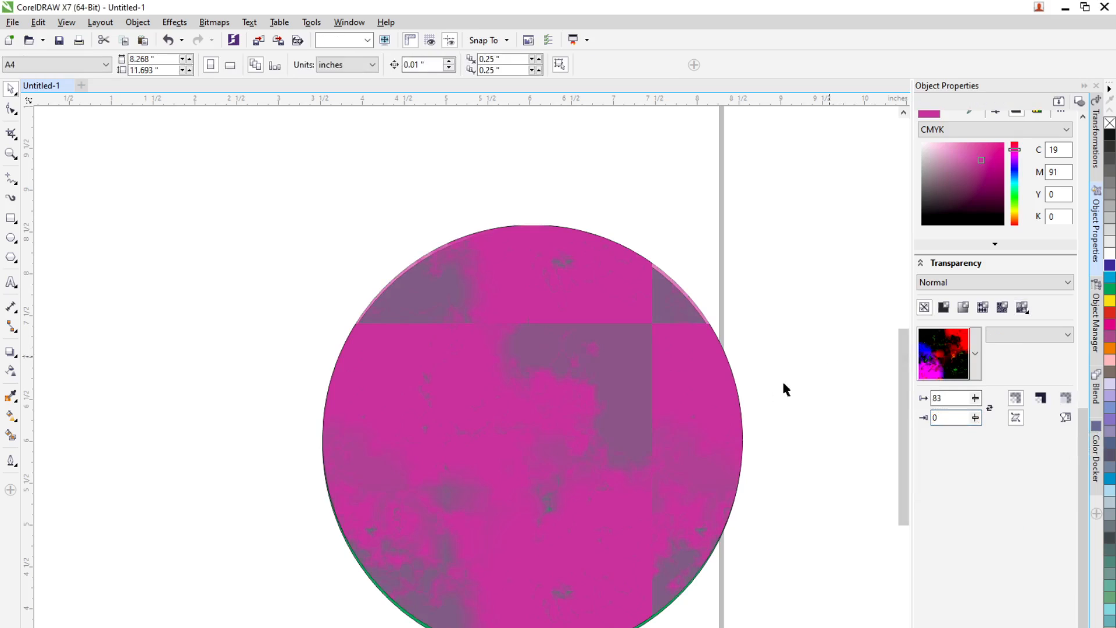
left_click(683, 407)
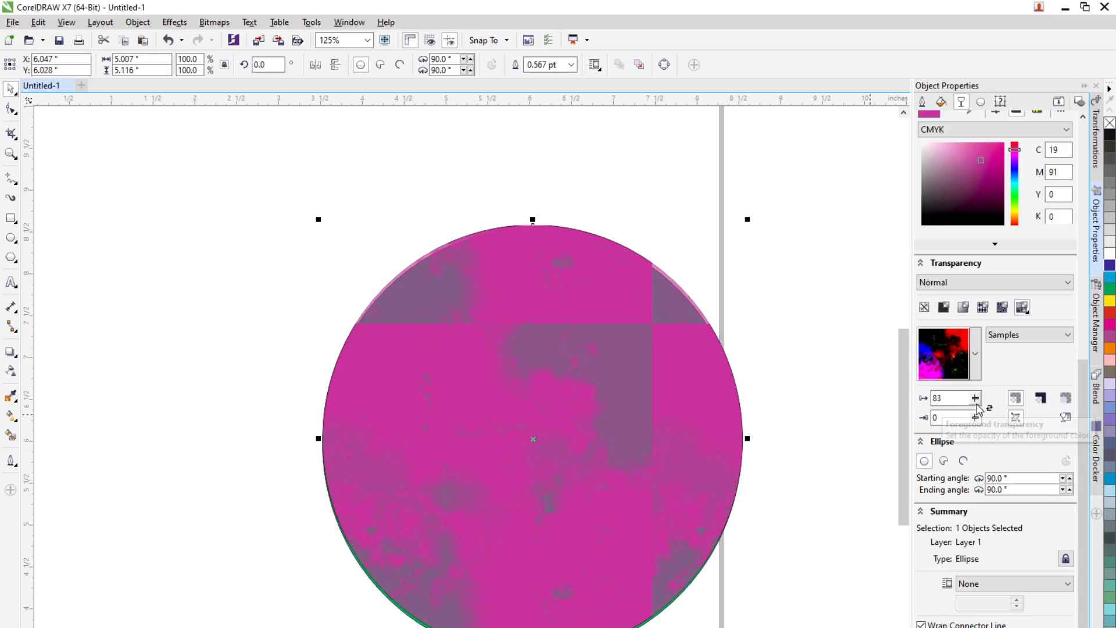
left_click_drag(976, 400, 948, 424)
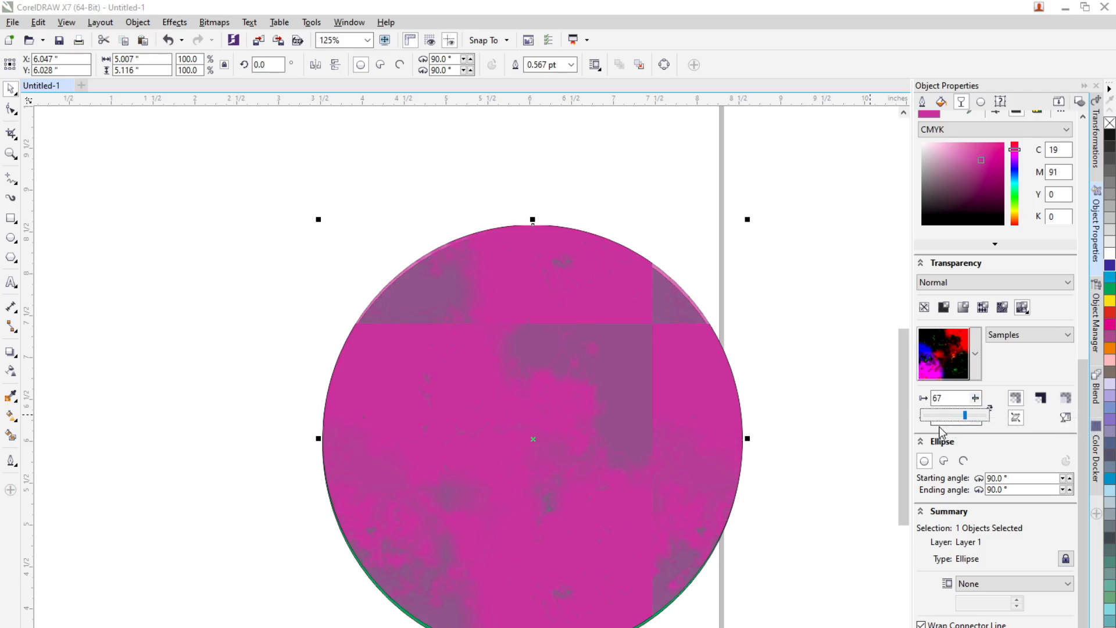
left_click(942, 415)
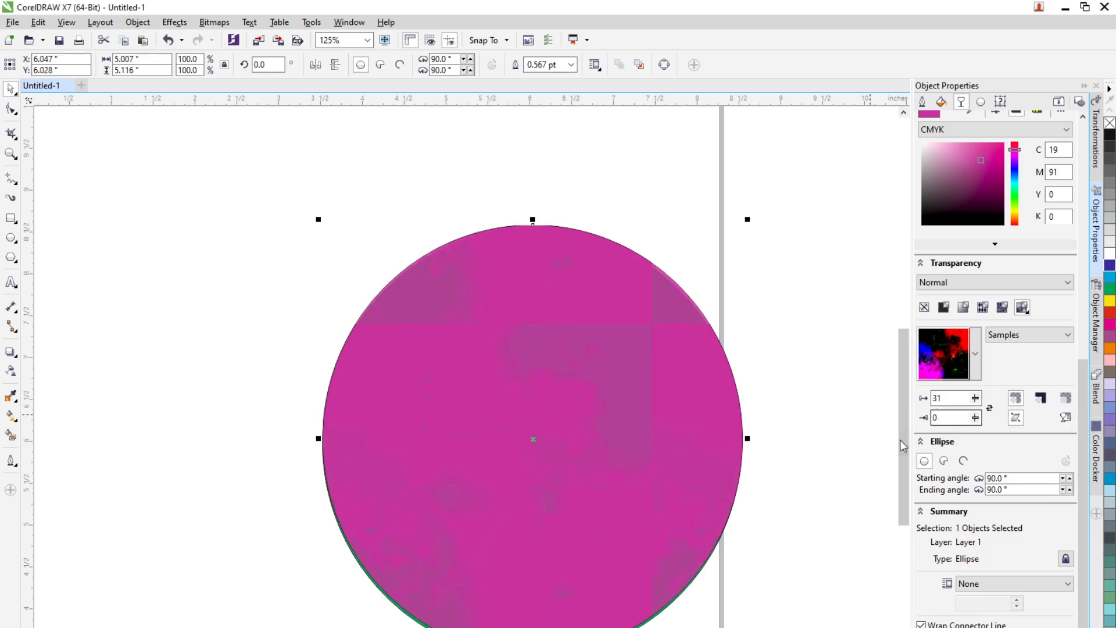
Step: Move the circle up and right off the green circle and set its foreground transparency to 59
left_click(661, 451)
left_click_drag(662, 446, 677, 380)
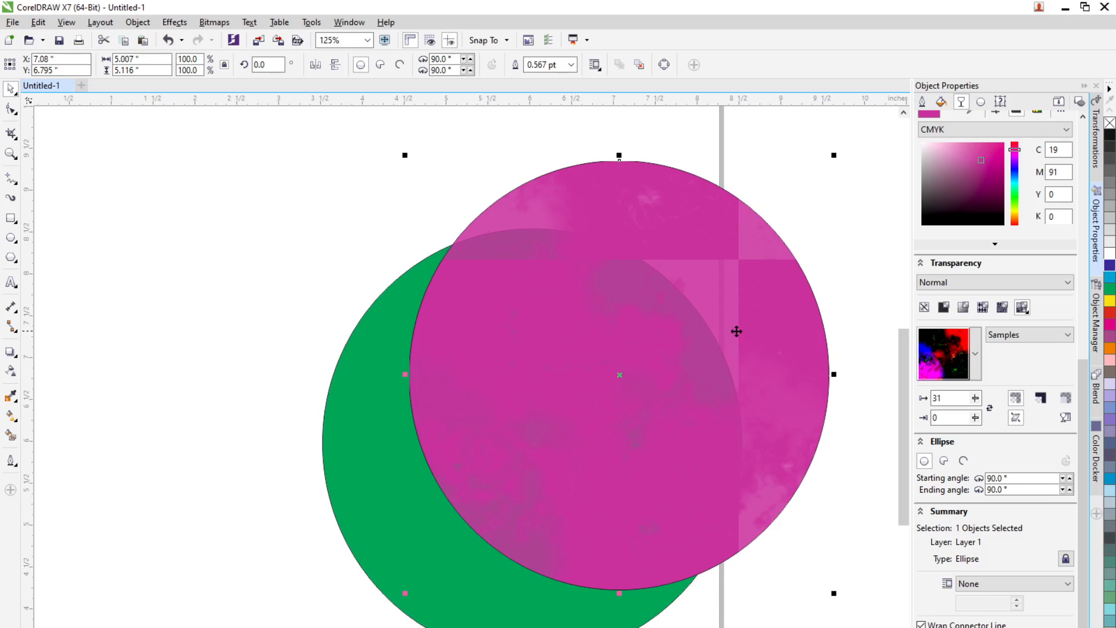
left_click_drag(738, 332, 743, 372)
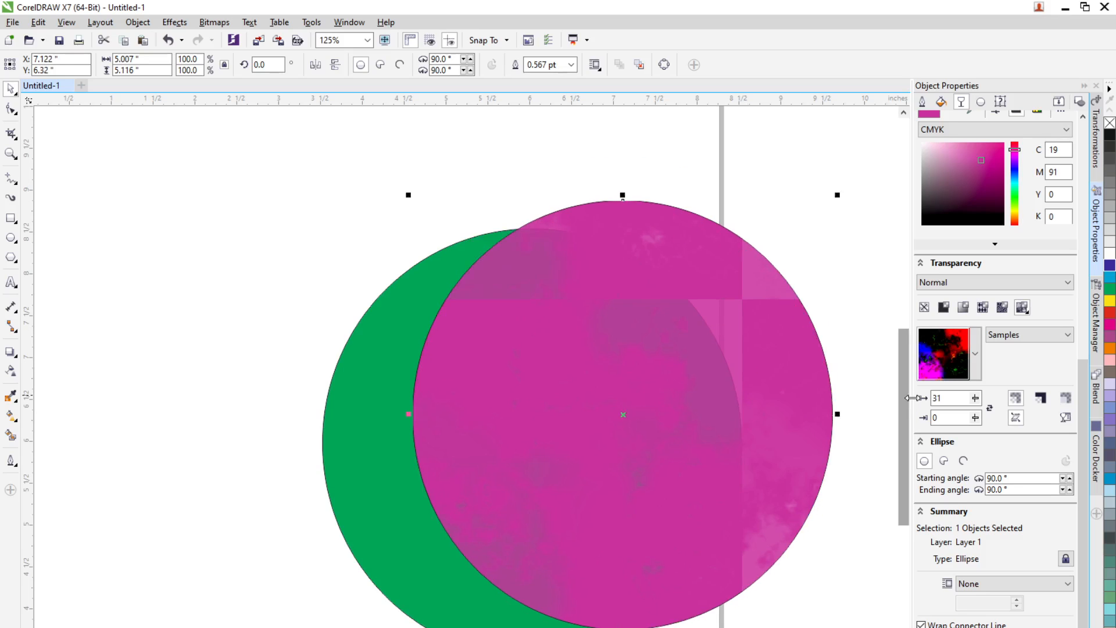
left_click(976, 400)
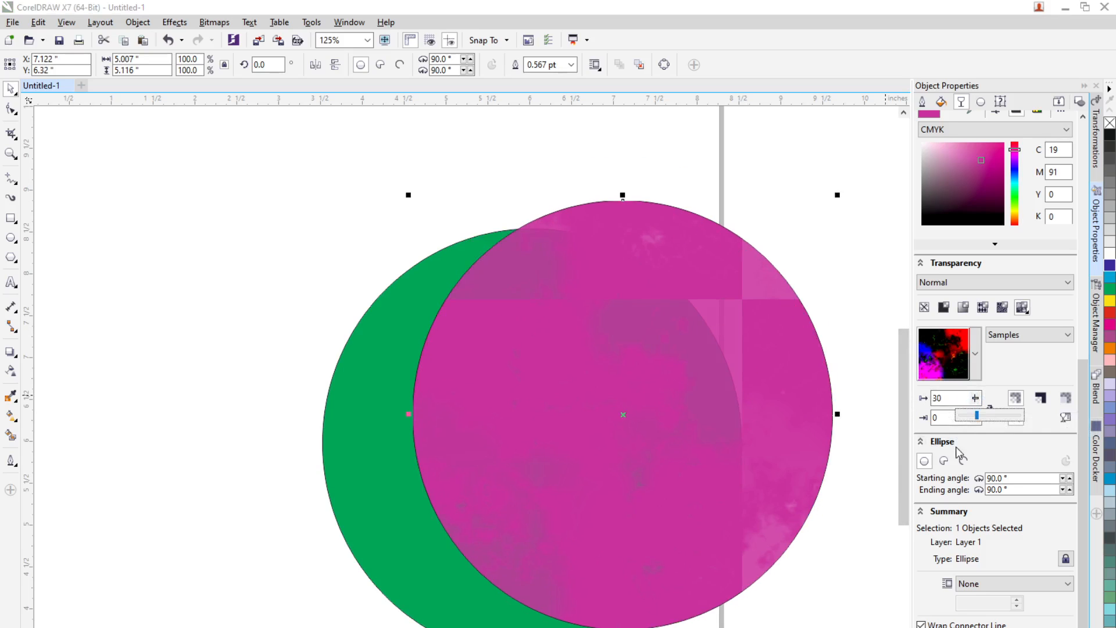
left_click(996, 416)
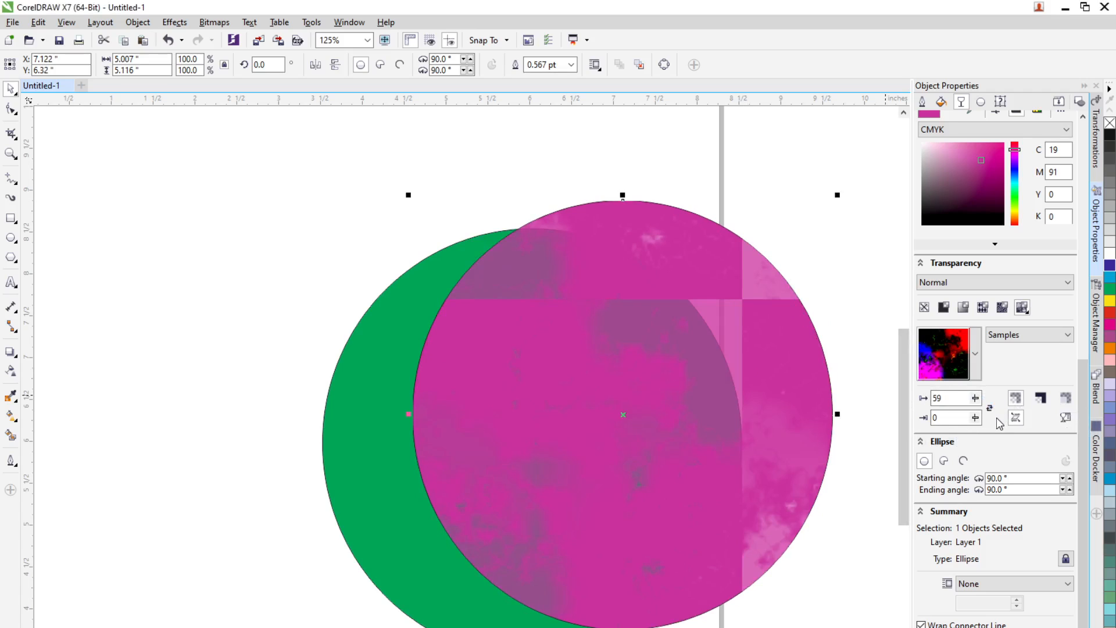
Step: Reposition the circle so it overlaps the green circle, offset slightly right and down
left_click_drag(792, 415, 727, 431)
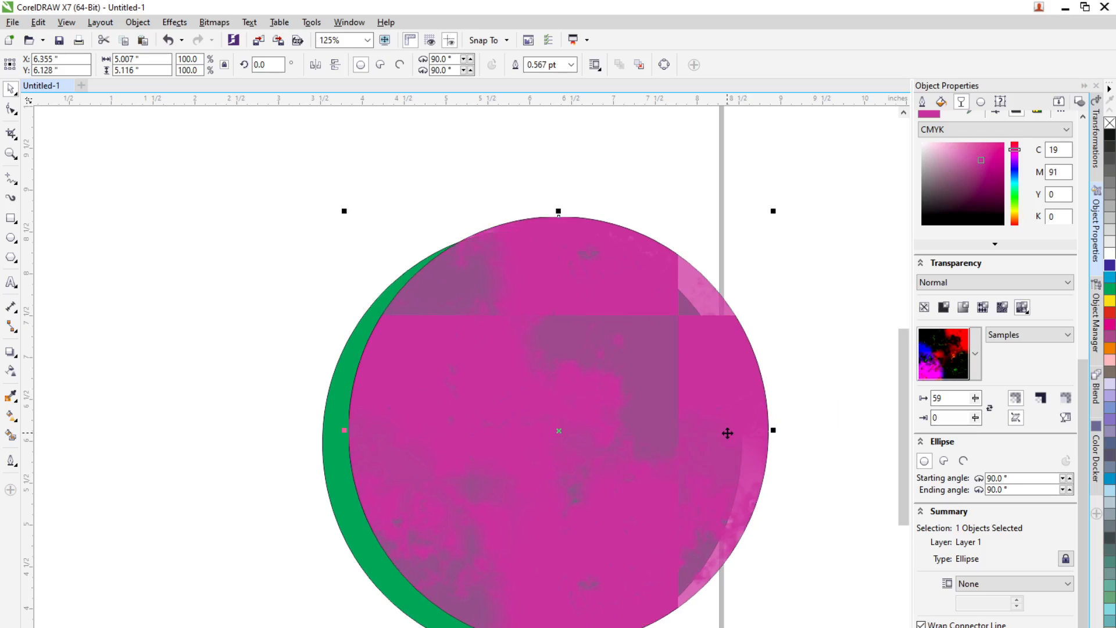
left_click_drag(695, 371, 735, 400)
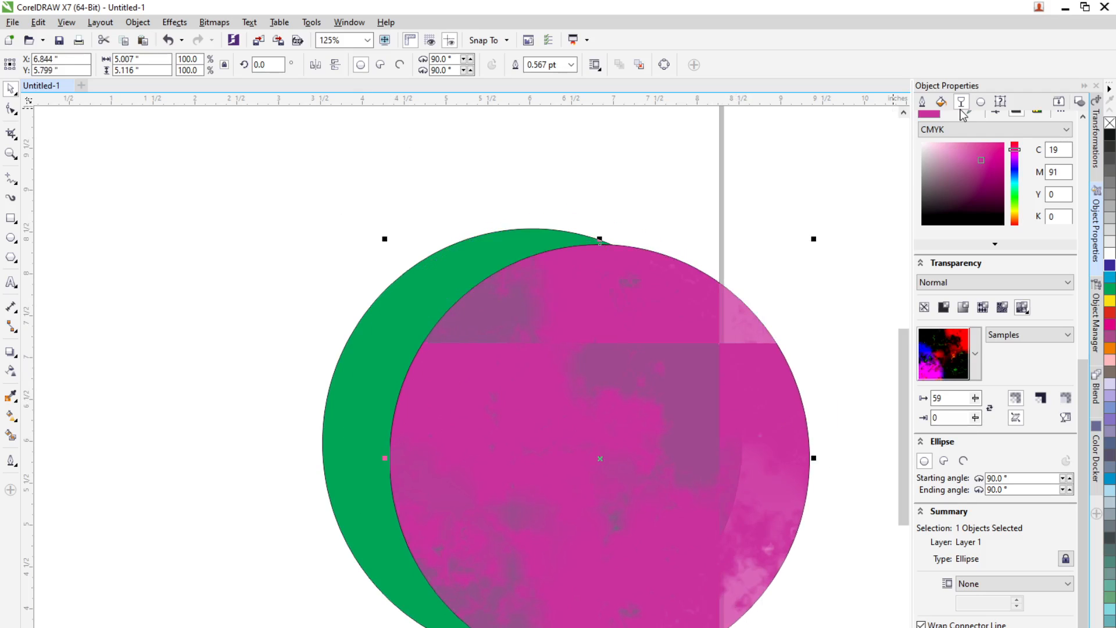
left_click(942, 103)
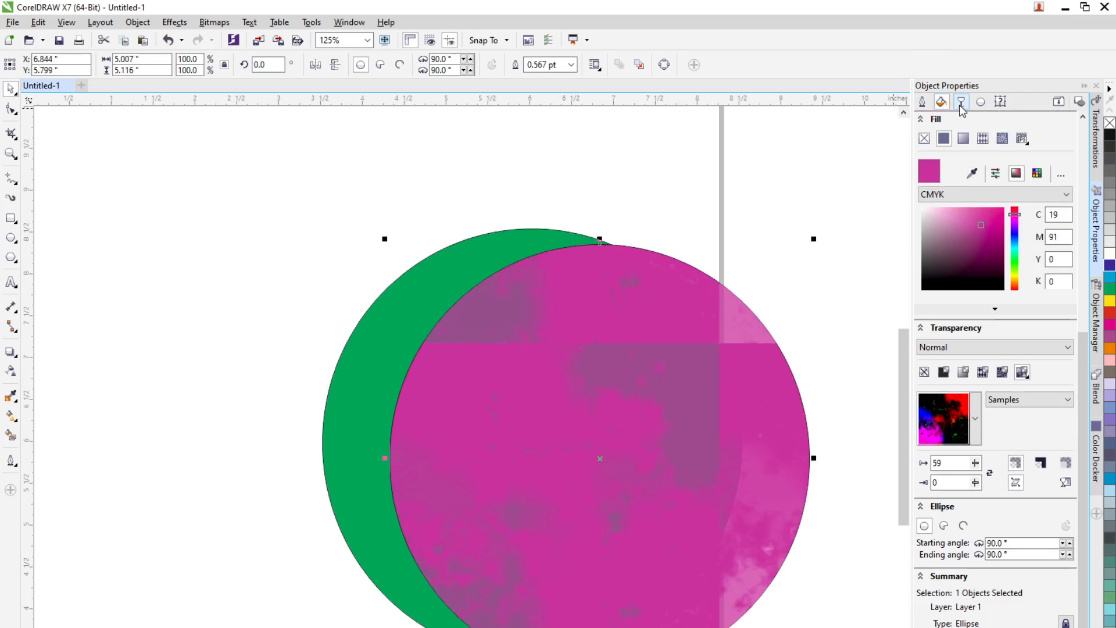
left_click(961, 103)
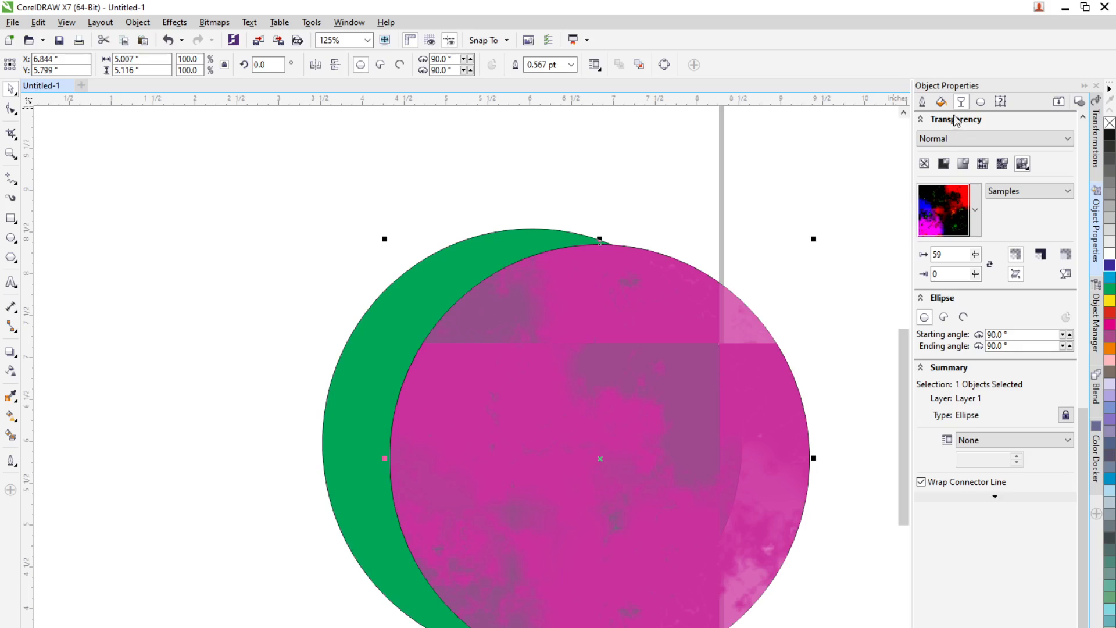
left_click(942, 103)
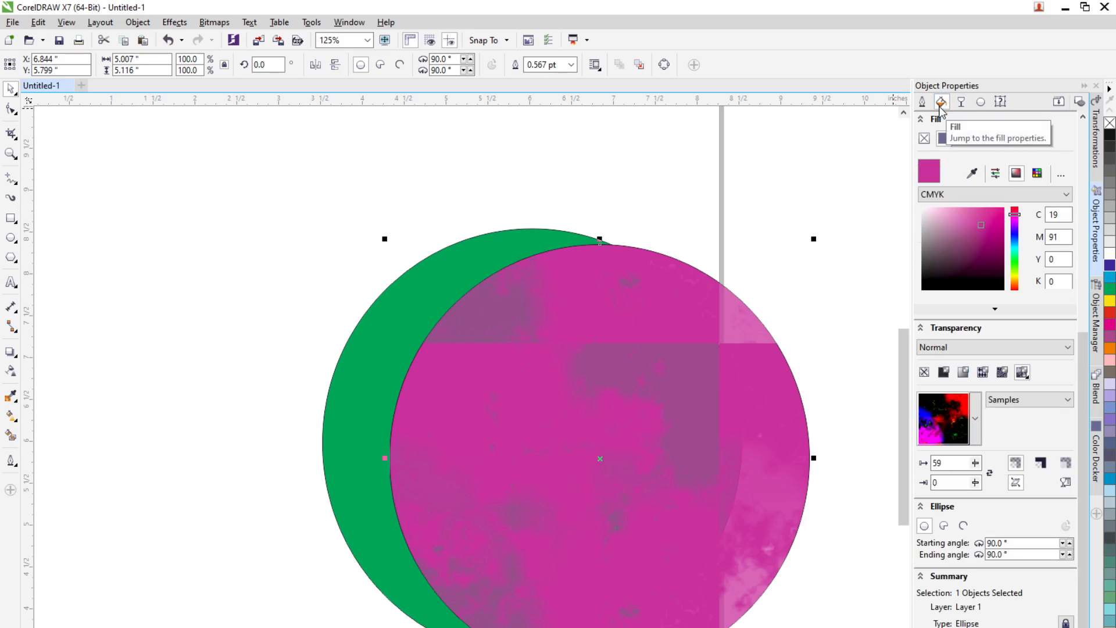
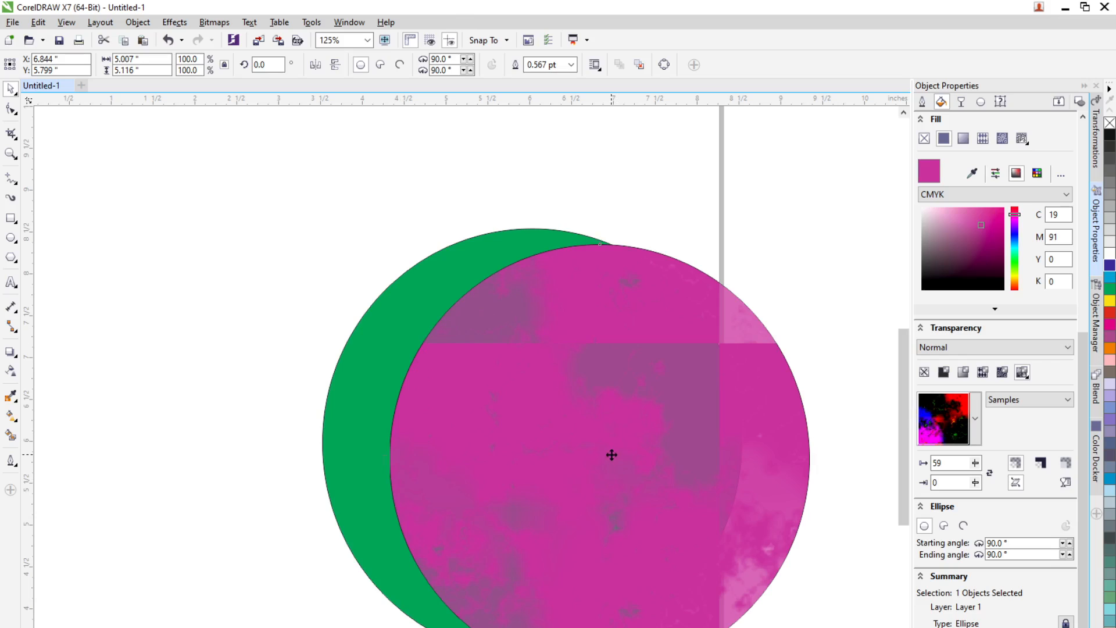
Step: Delete the textured magenta circle
left_click(612, 454)
left_click(612, 455)
key("Delete")
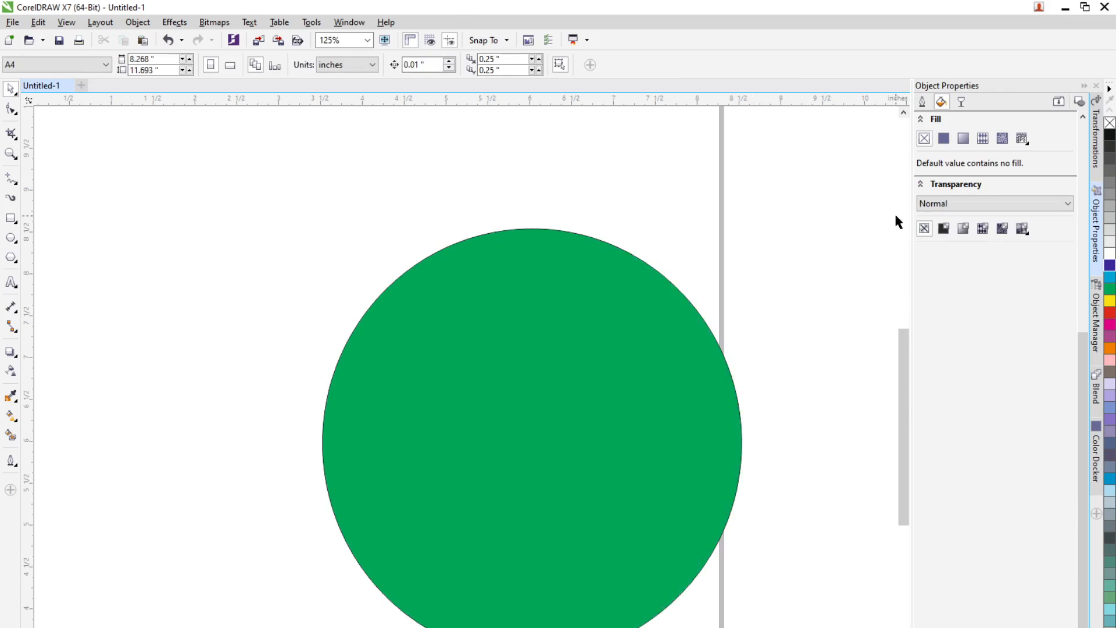
Step: Move the green circle left and drag a duplicate of it down and to the right, overlapping
left_click_drag(605, 467, 481, 460)
left_click_drag(453, 494, 568, 525)
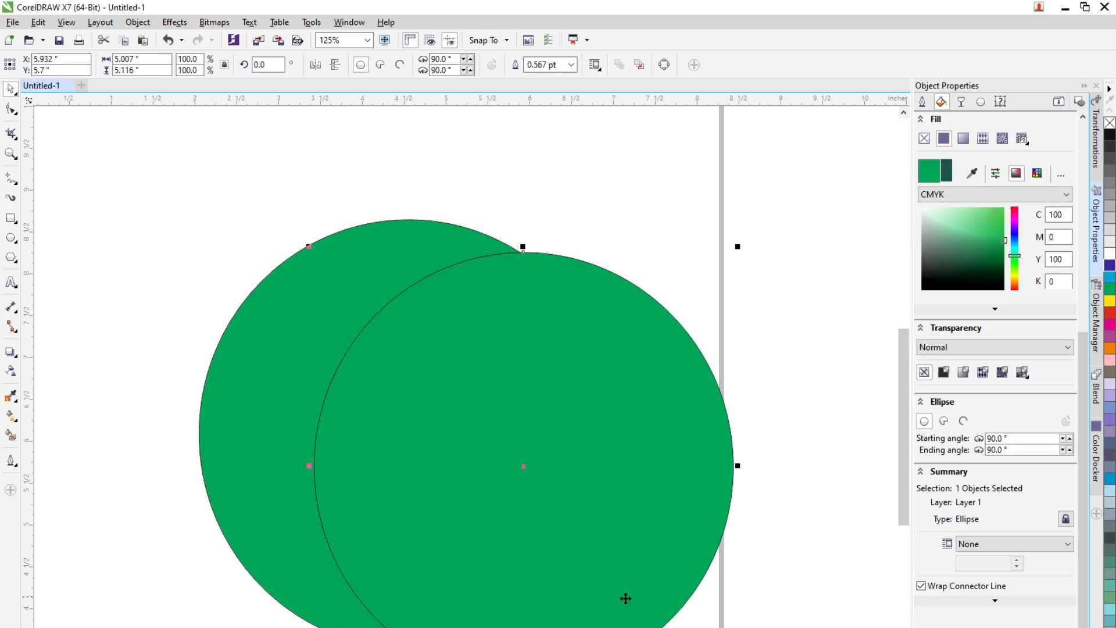
Step: Fill the duplicate circle blue and give it a 12.0 pt outline
left_click(1111, 279)
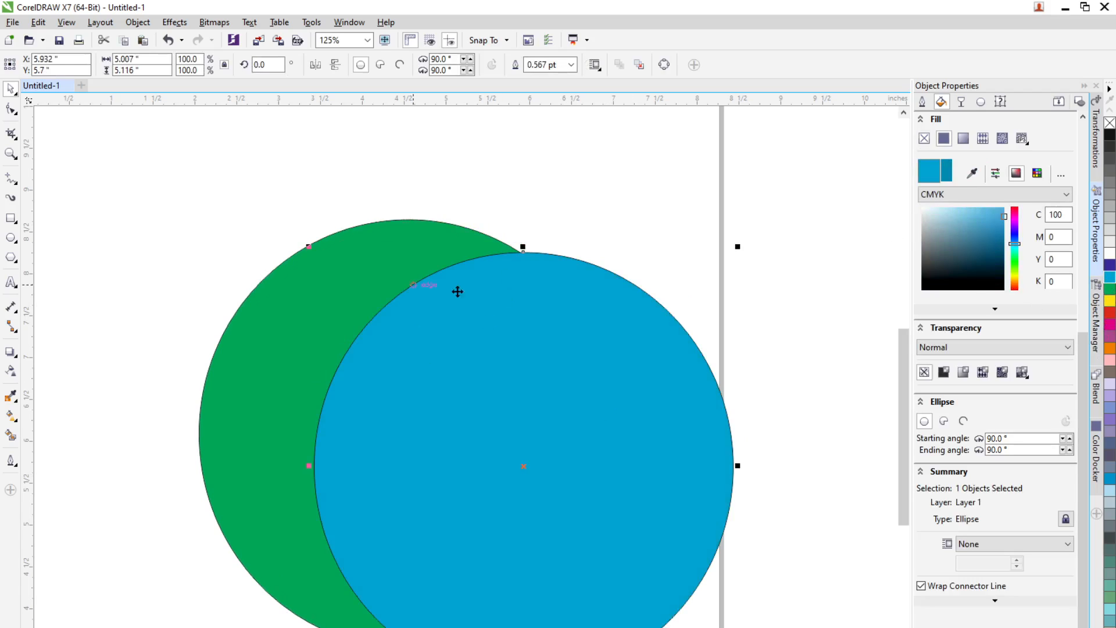
left_click(571, 65)
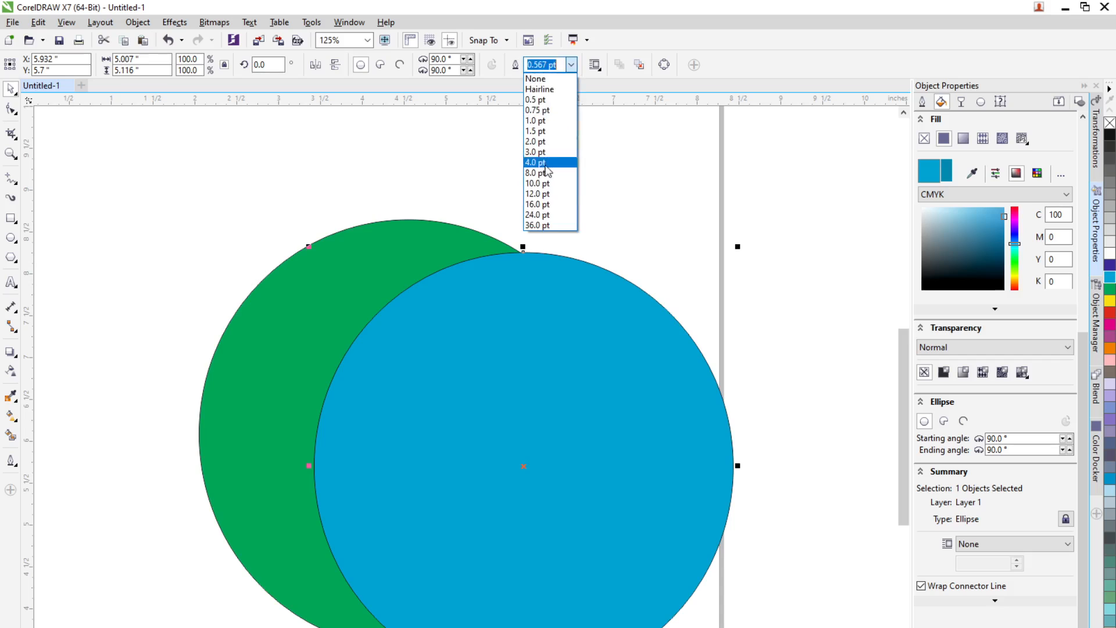
left_click(541, 202)
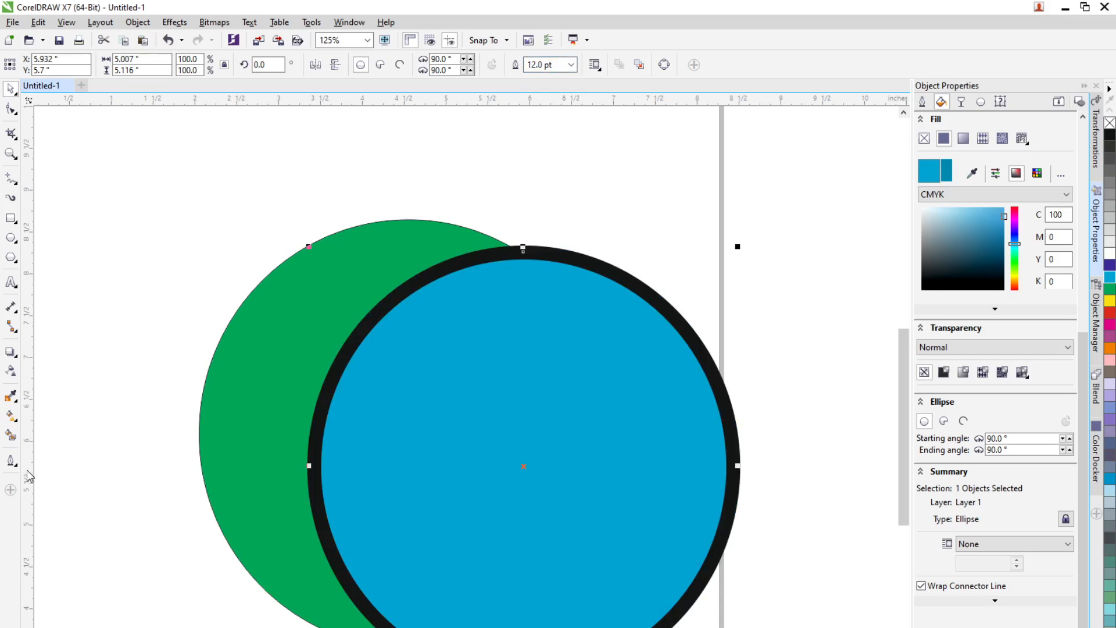
Step: Set the circle's outline to 2 pt and colour the outline magenta in the outline properties
left_click(10, 461)
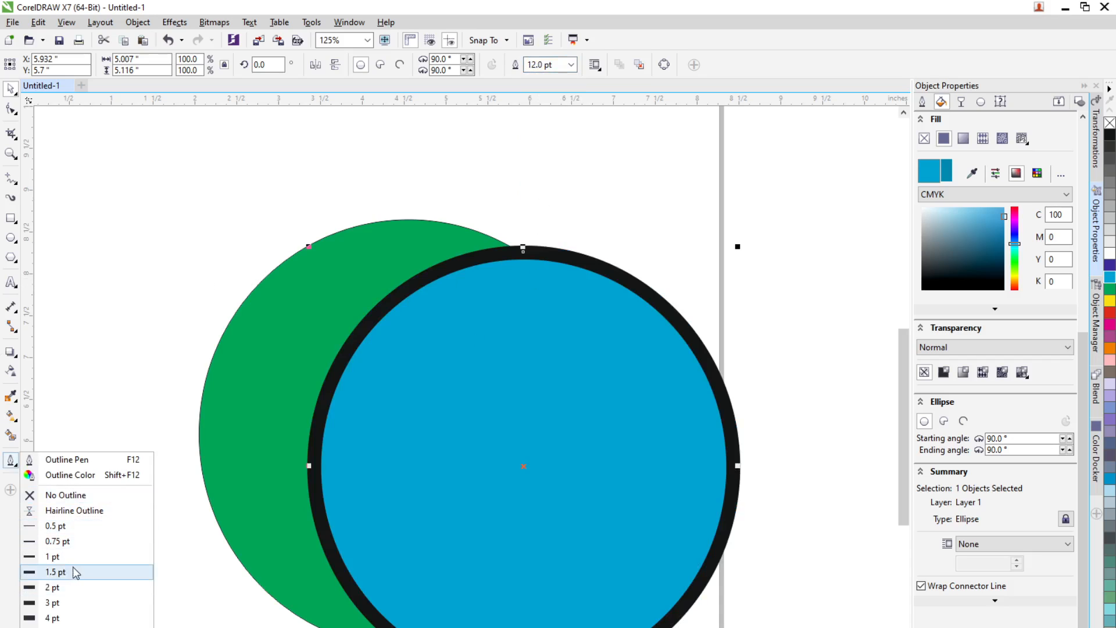
left_click(70, 586)
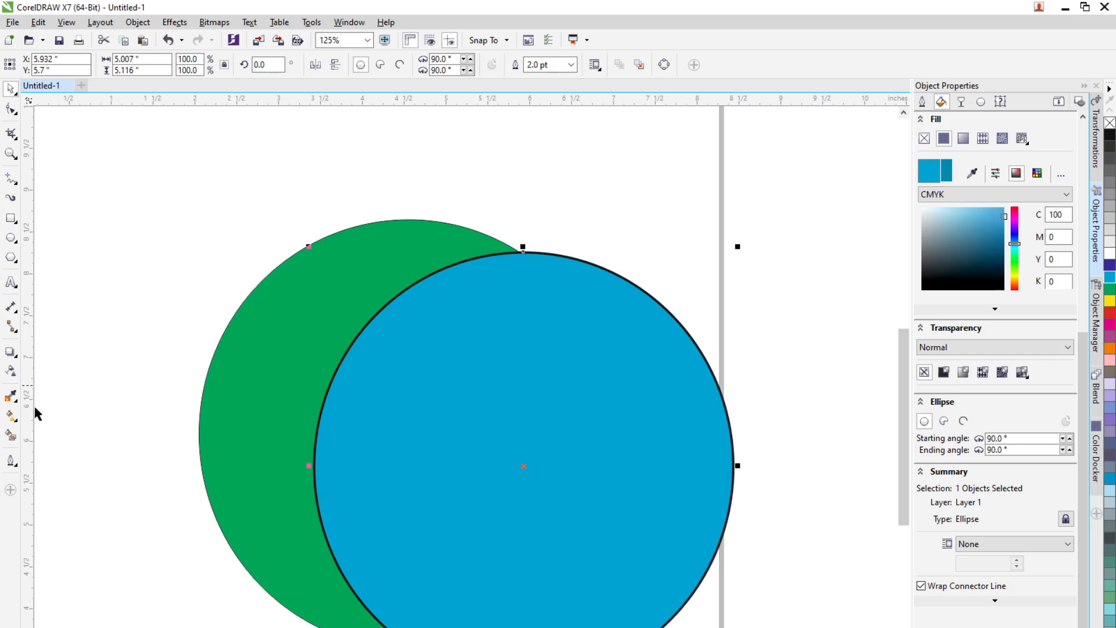
left_click(922, 103)
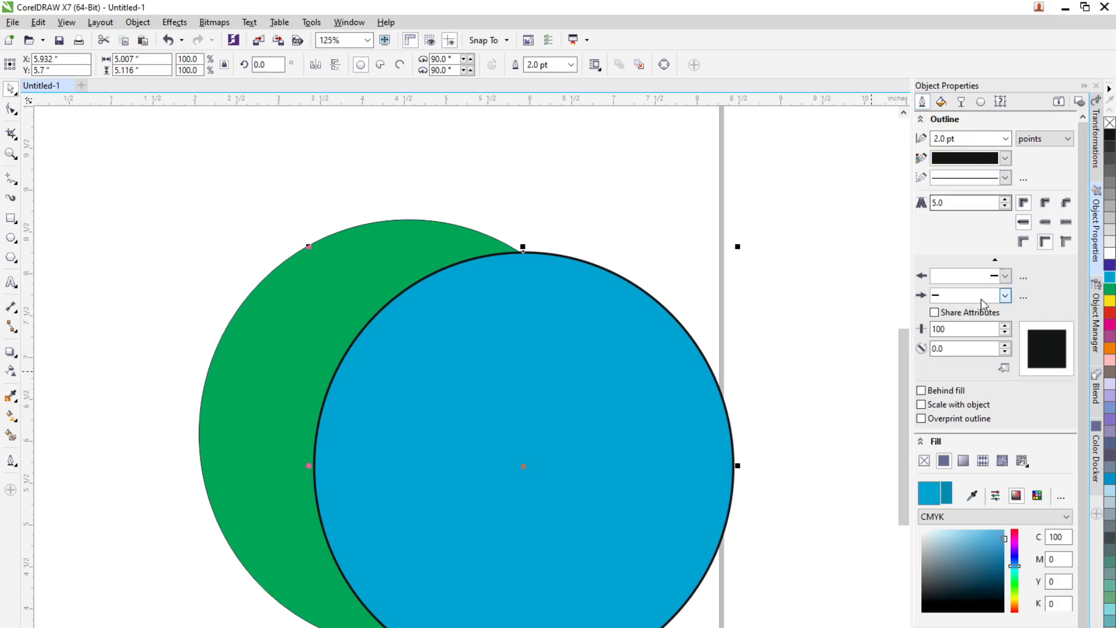
left_click(1005, 159)
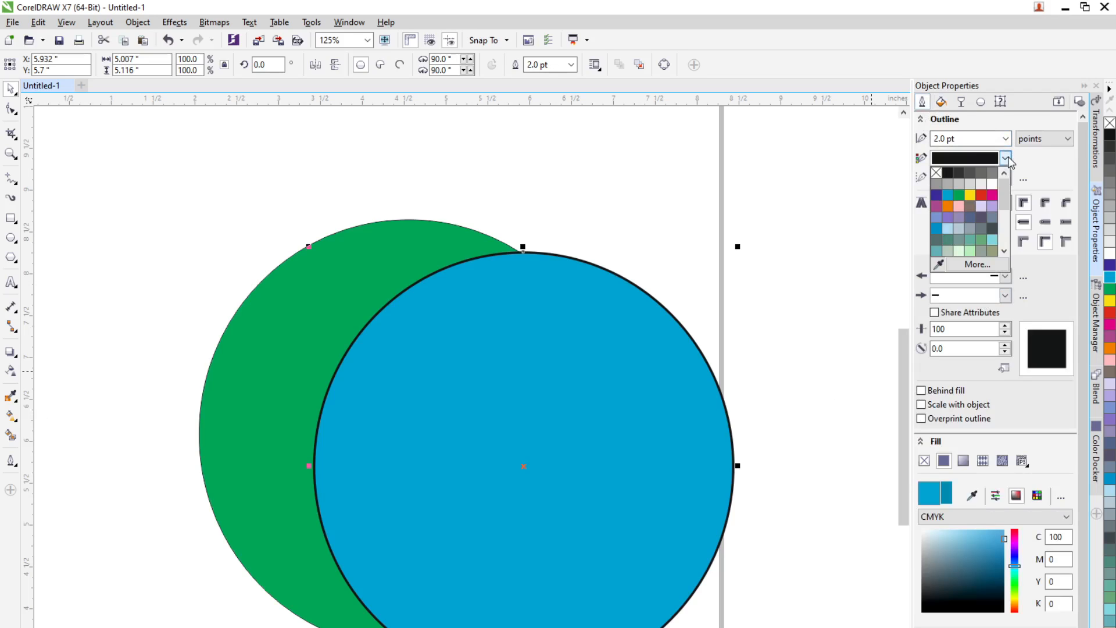
left_click(993, 195)
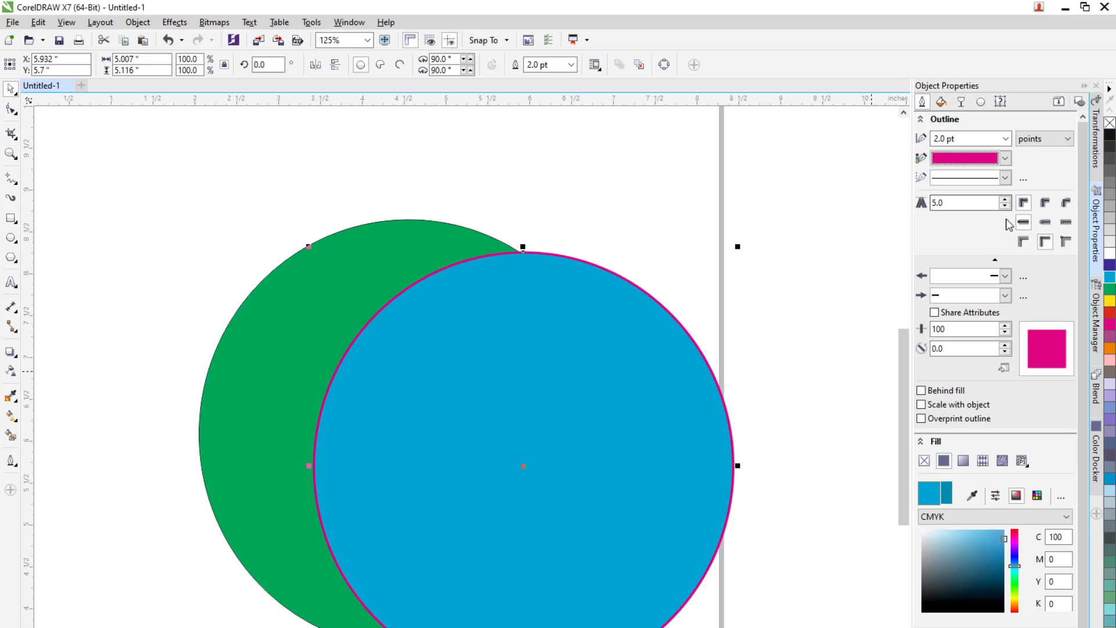
Step: Set the circle's outline width to 24.0 pt
left_click(1005, 139)
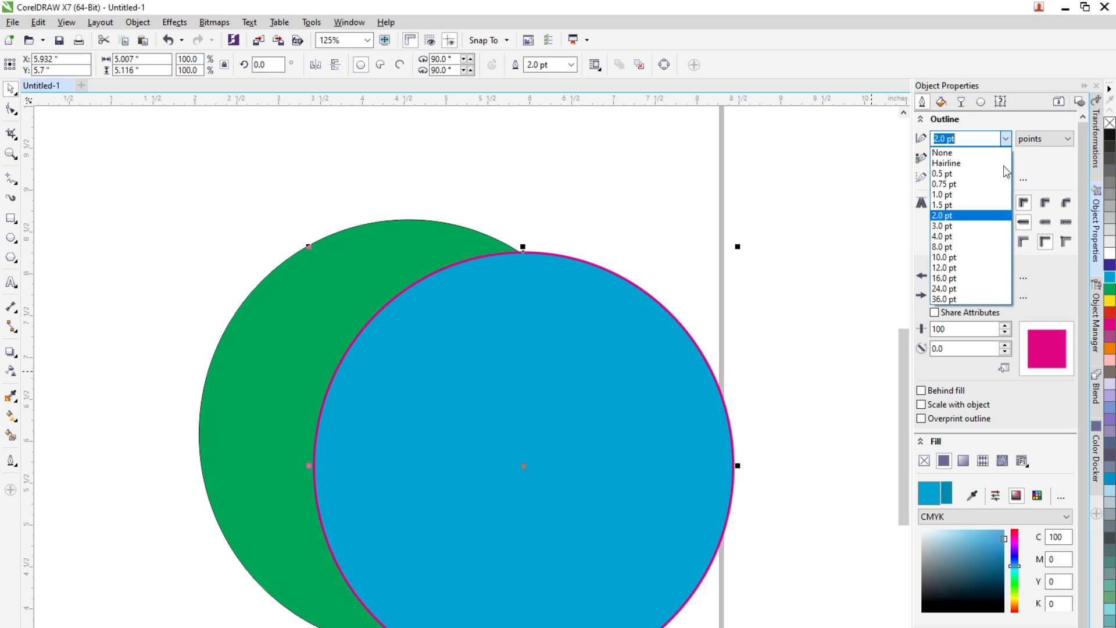
left_click(986, 288)
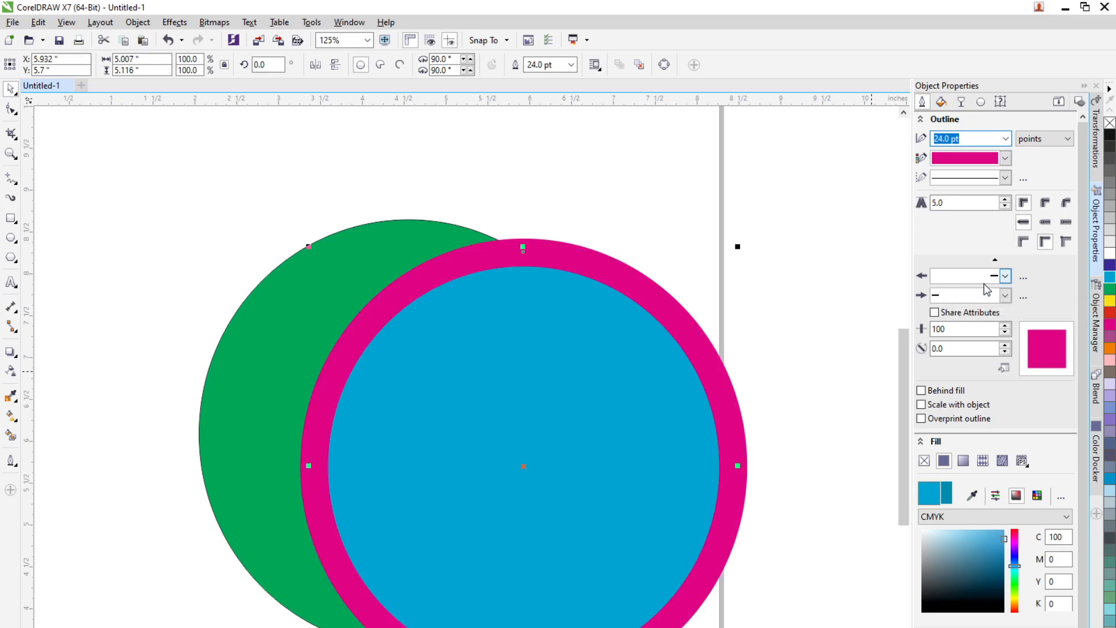
left_click(1002, 276)
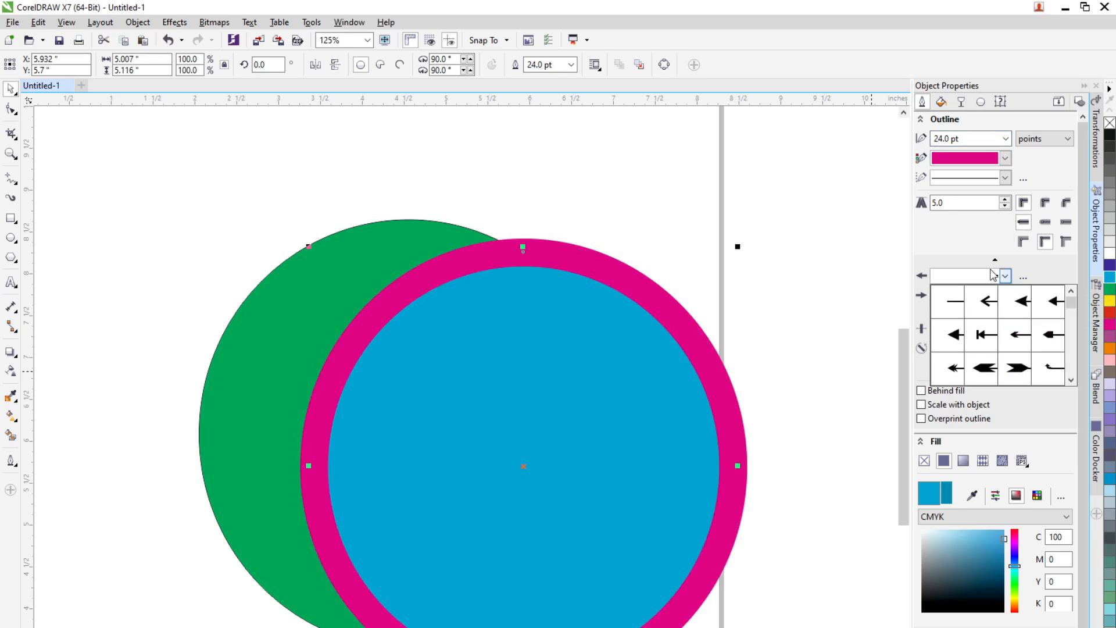
left_click(980, 233)
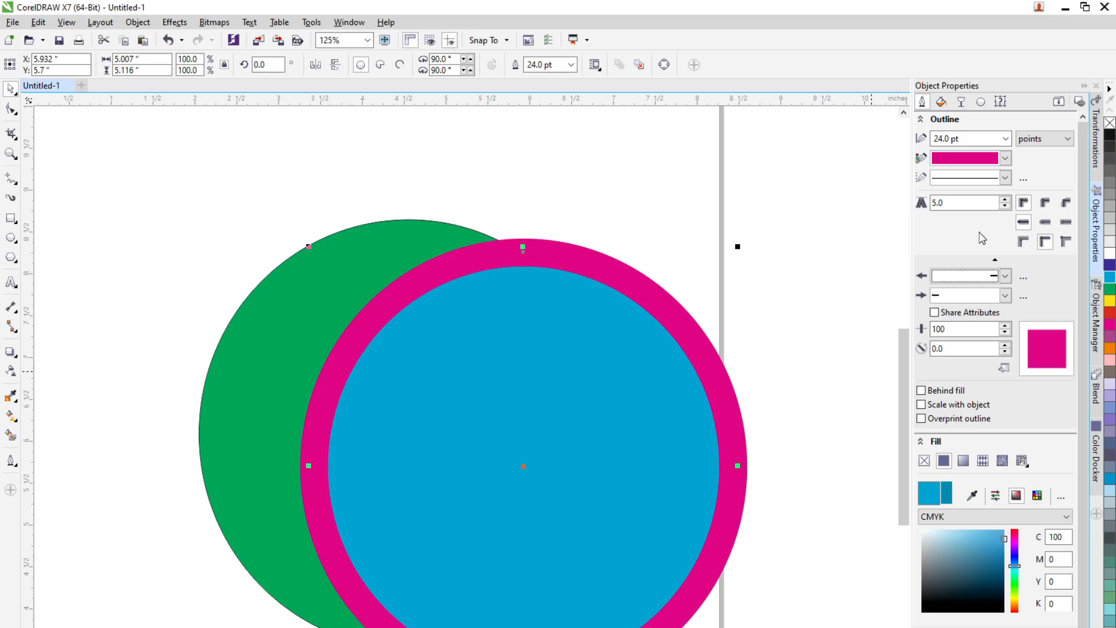
Step: Apply a fountain fill to the circle and collapse the Fill, Transparency and Ellipse sections
left_click(959, 462)
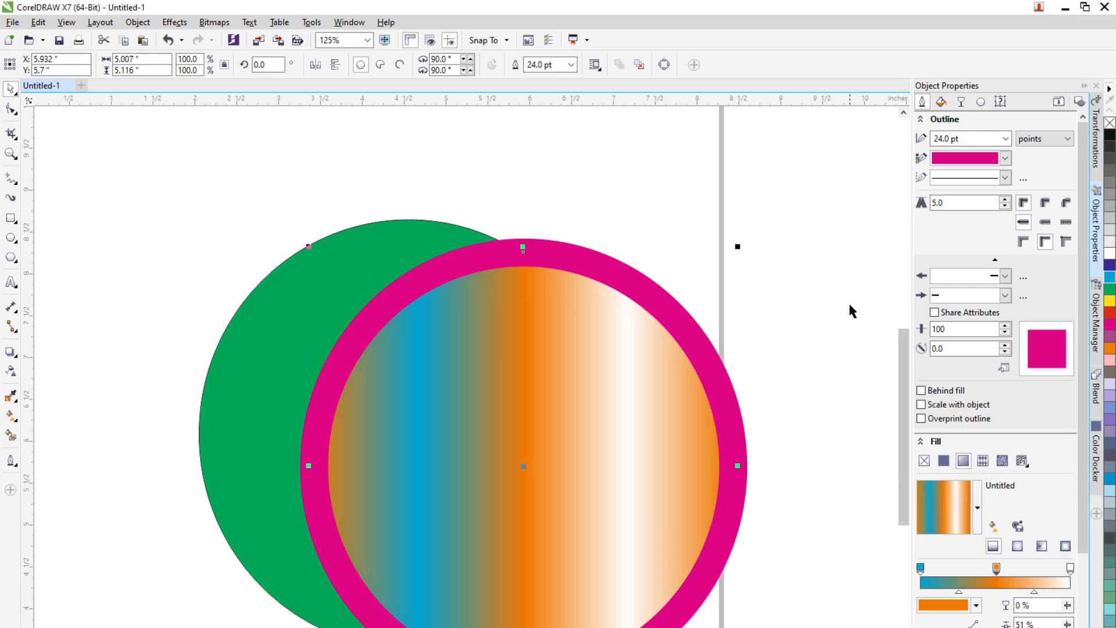
left_click(923, 444)
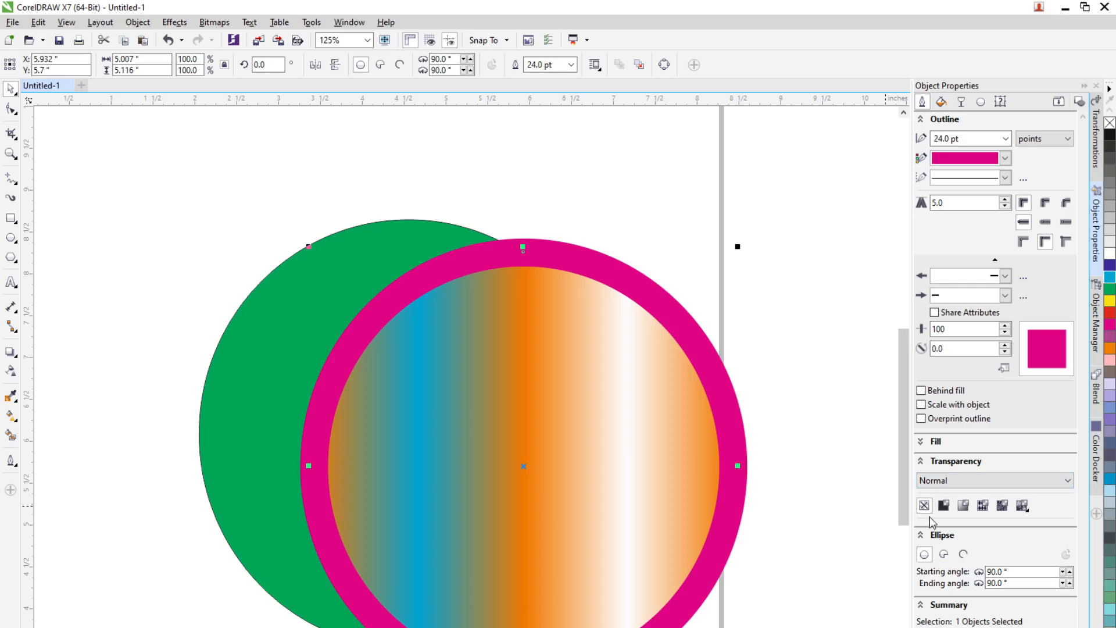
left_click(922, 535)
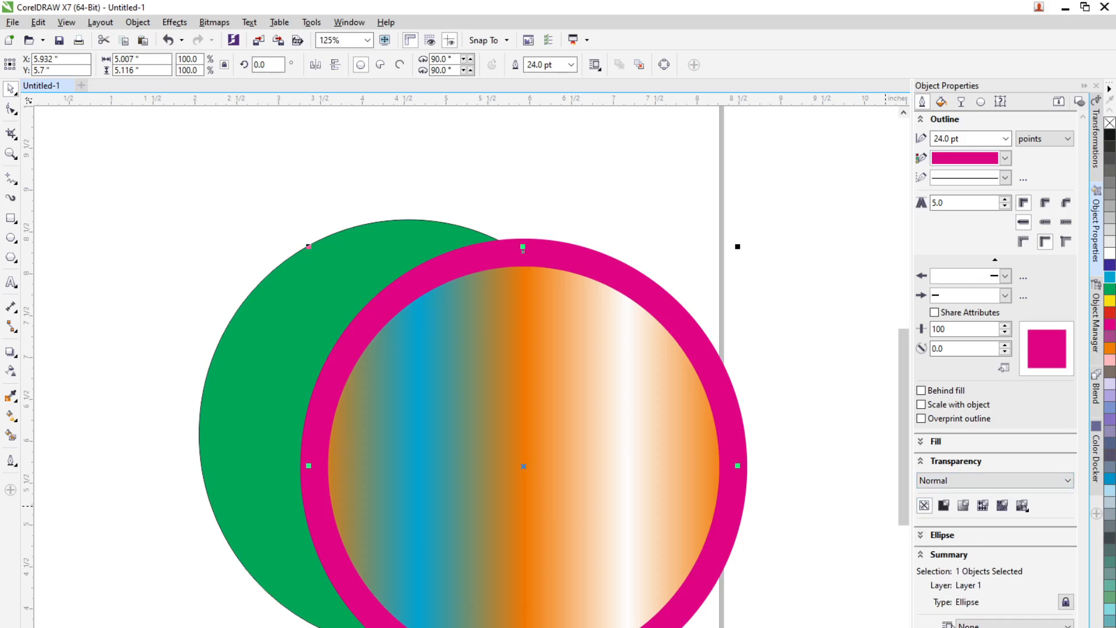
left_click(921, 461)
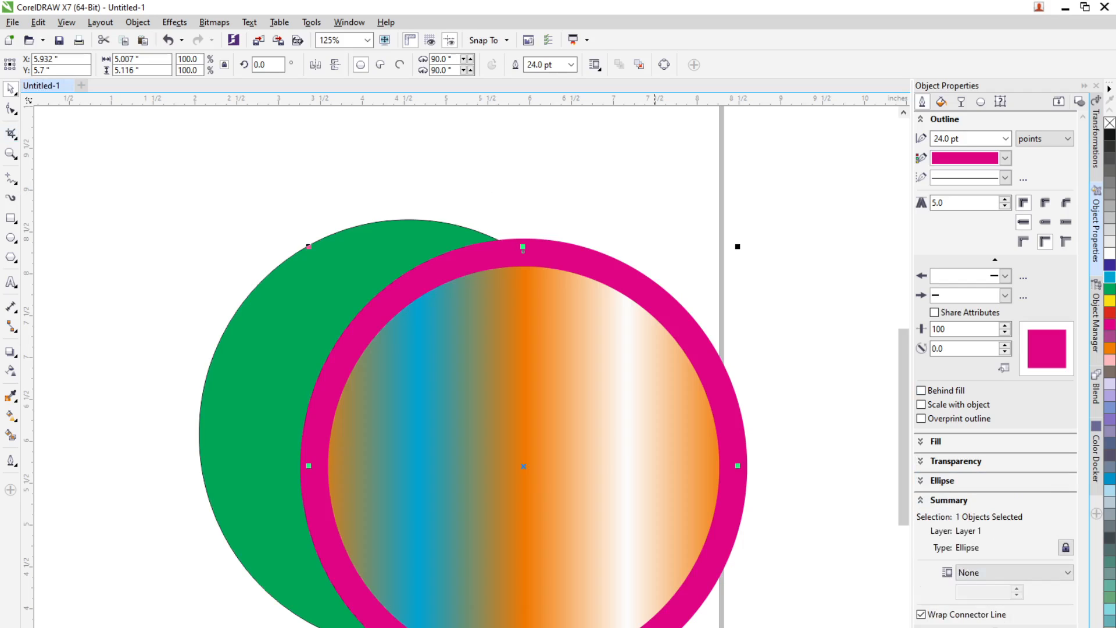
Step: Open the Outline Pen dialog and change the outline colour to red
key("F12")
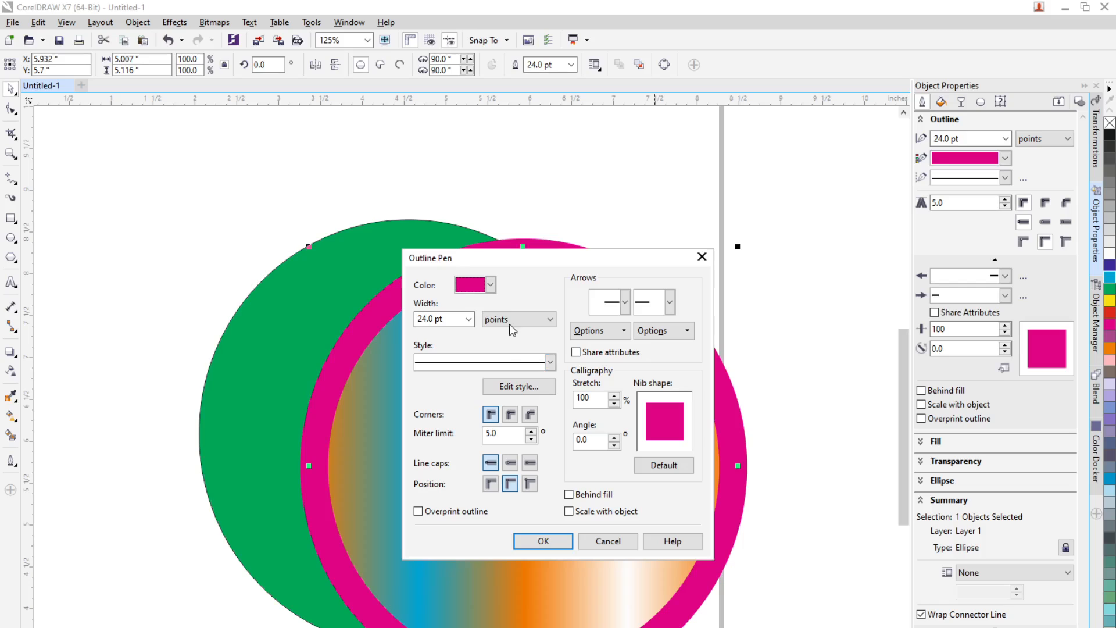
left_click(491, 285)
left_click_drag(529, 341, 529, 372)
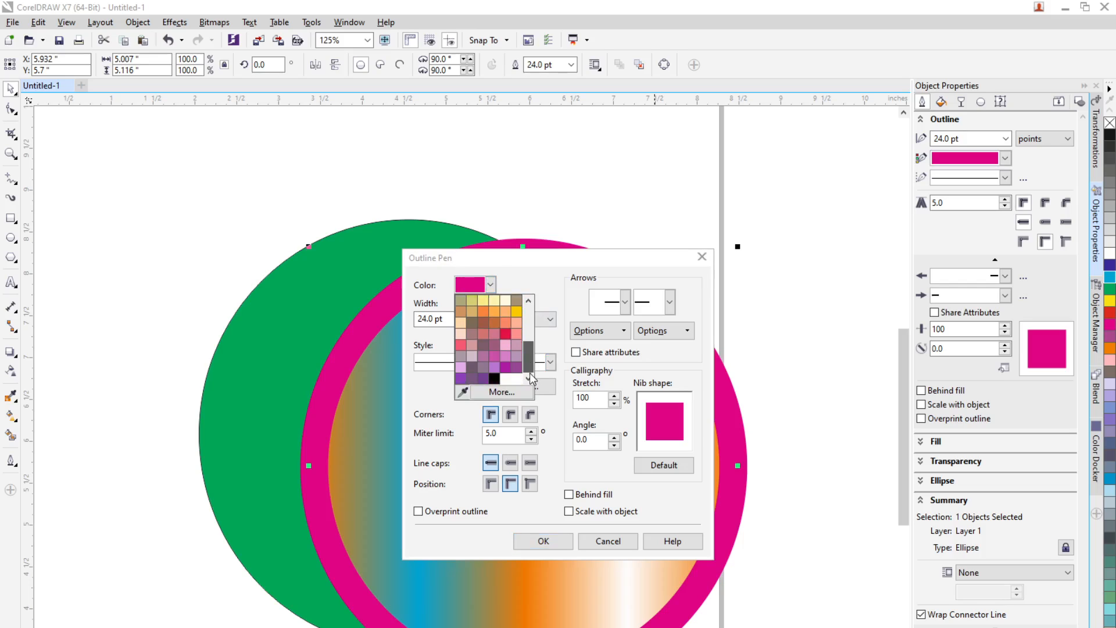
left_click(505, 337)
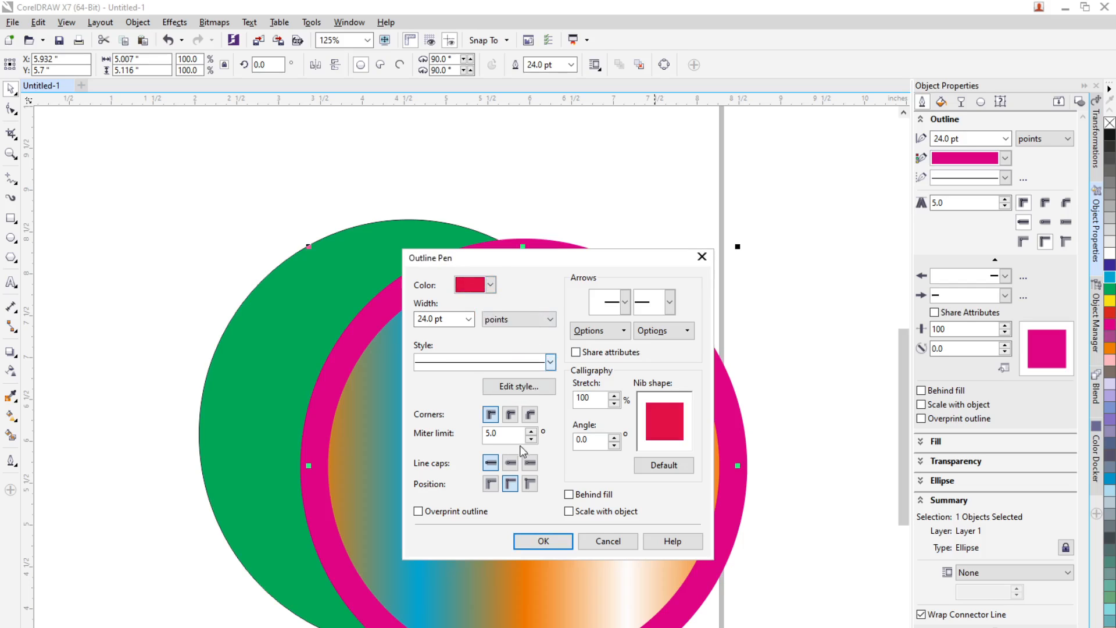
left_click(547, 544)
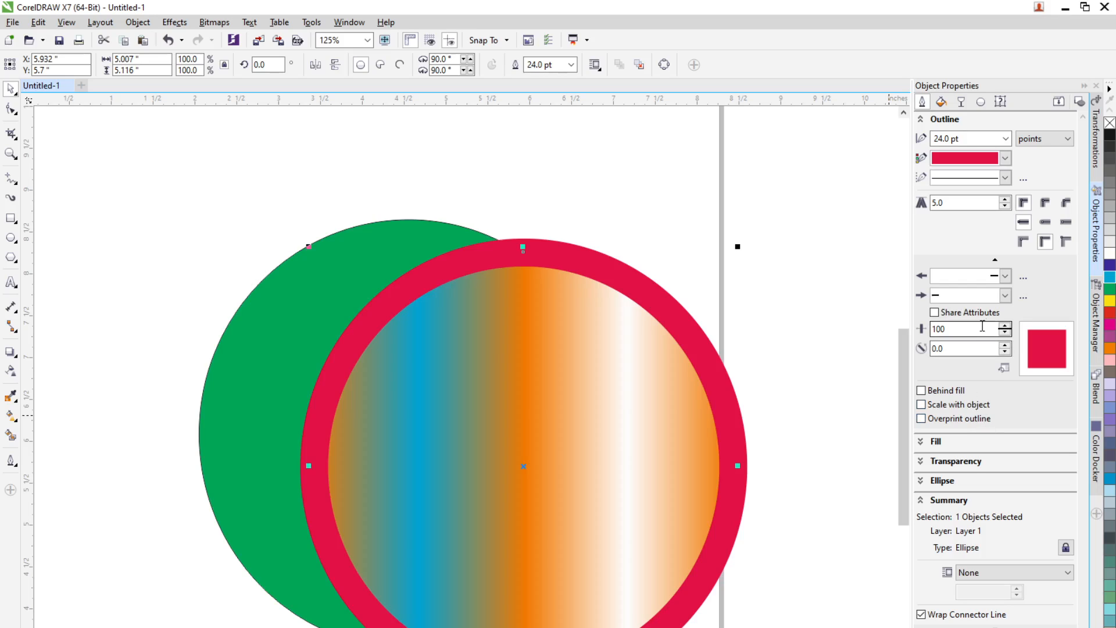
Step: Colour the outline yellow and switch it to a dashed line style
left_click(1005, 158)
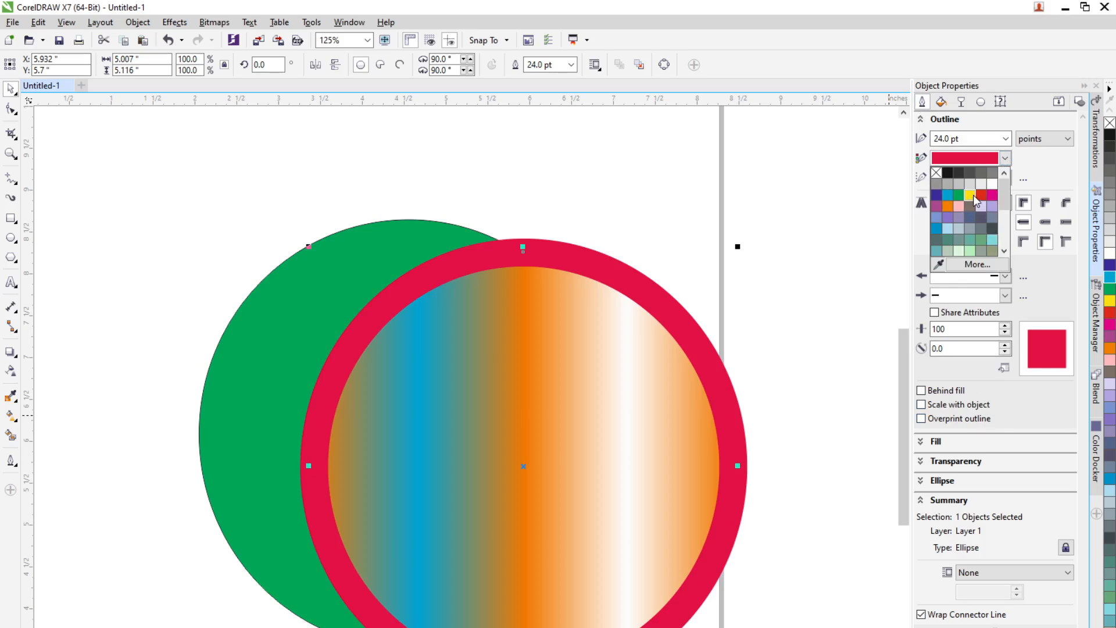
left_click(973, 195)
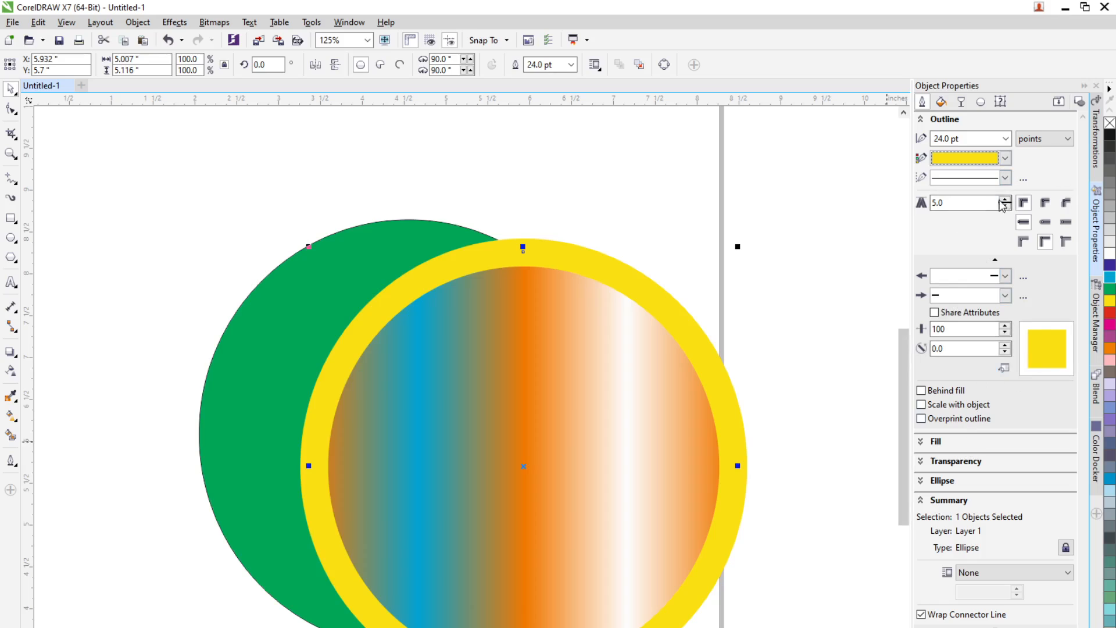
left_click(1005, 178)
left_click(982, 307)
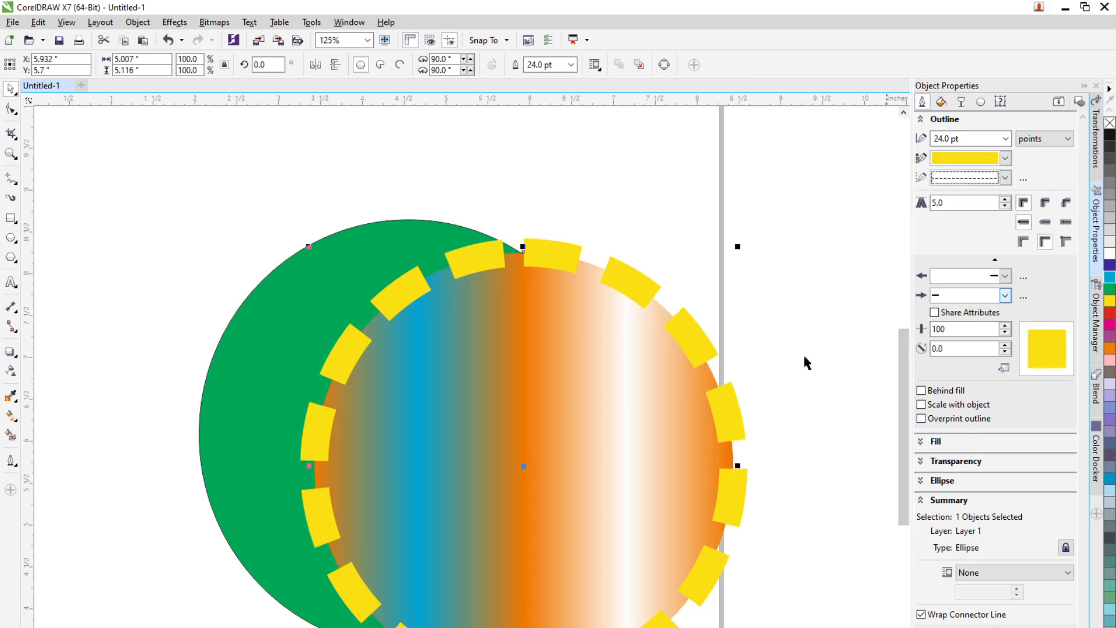
Step: Change the outline style to a wider-spaced dash, then to a dotted style
left_click(1005, 178)
left_click(972, 334)
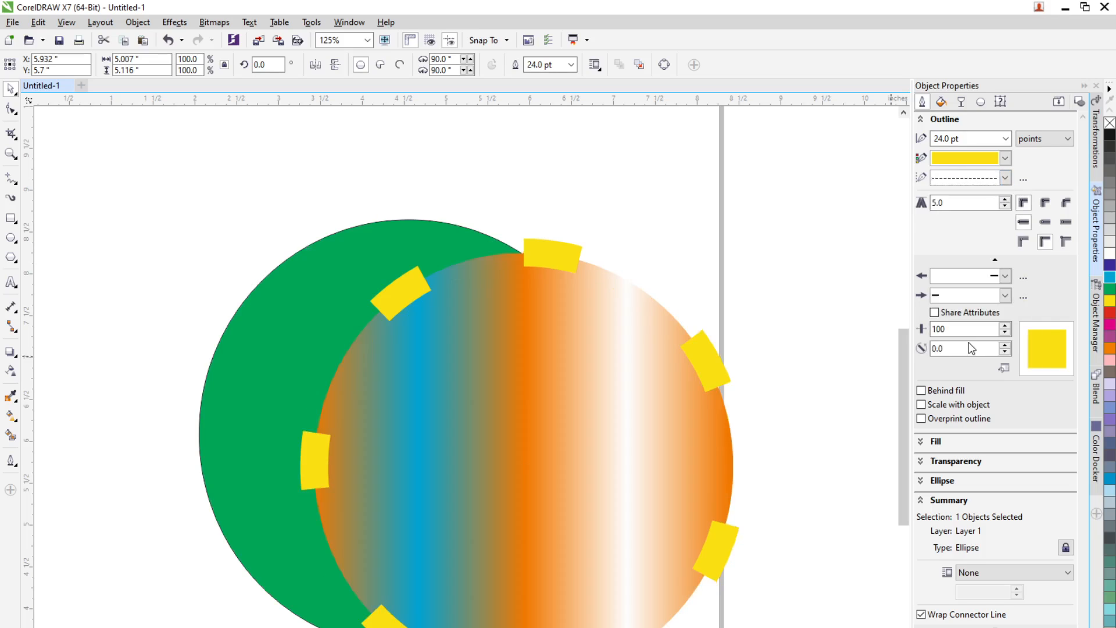
left_click(1005, 177)
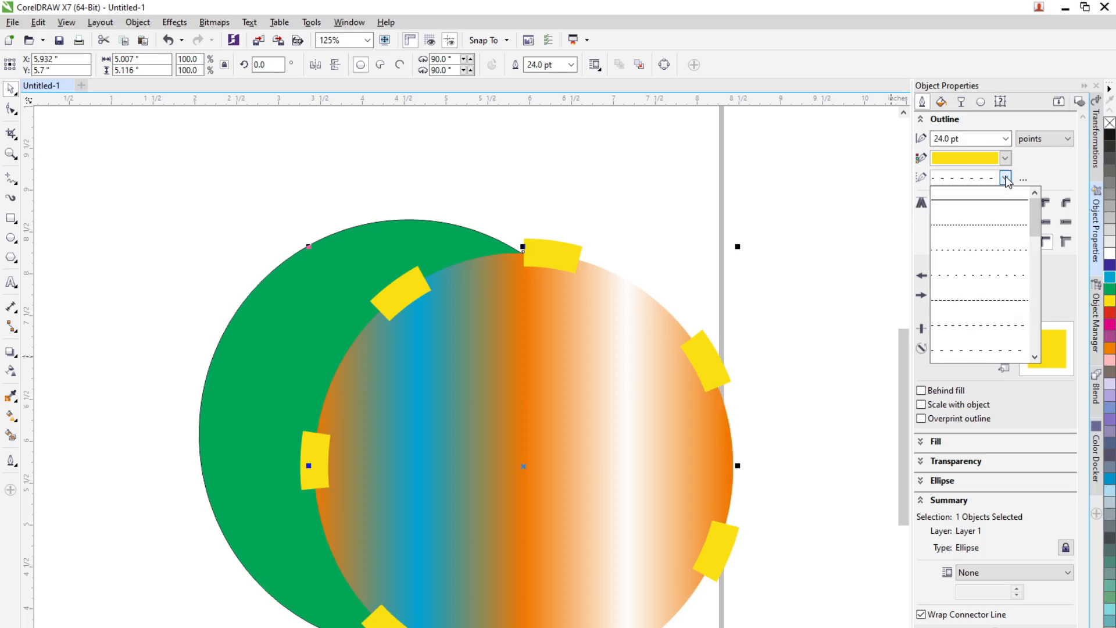
left_click(982, 239)
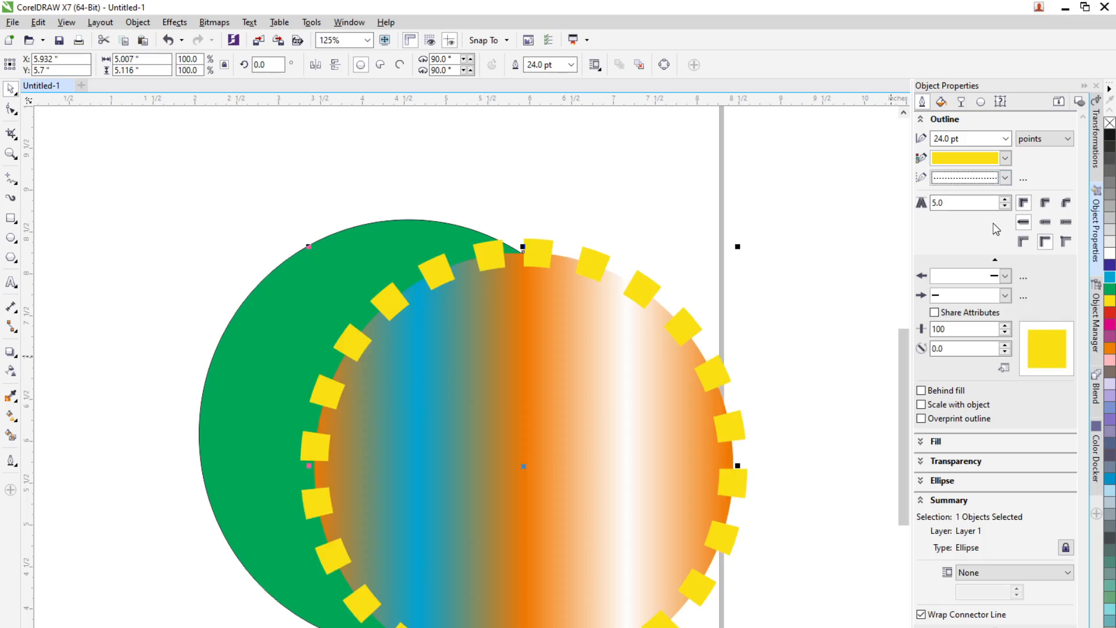
left_click(1005, 138)
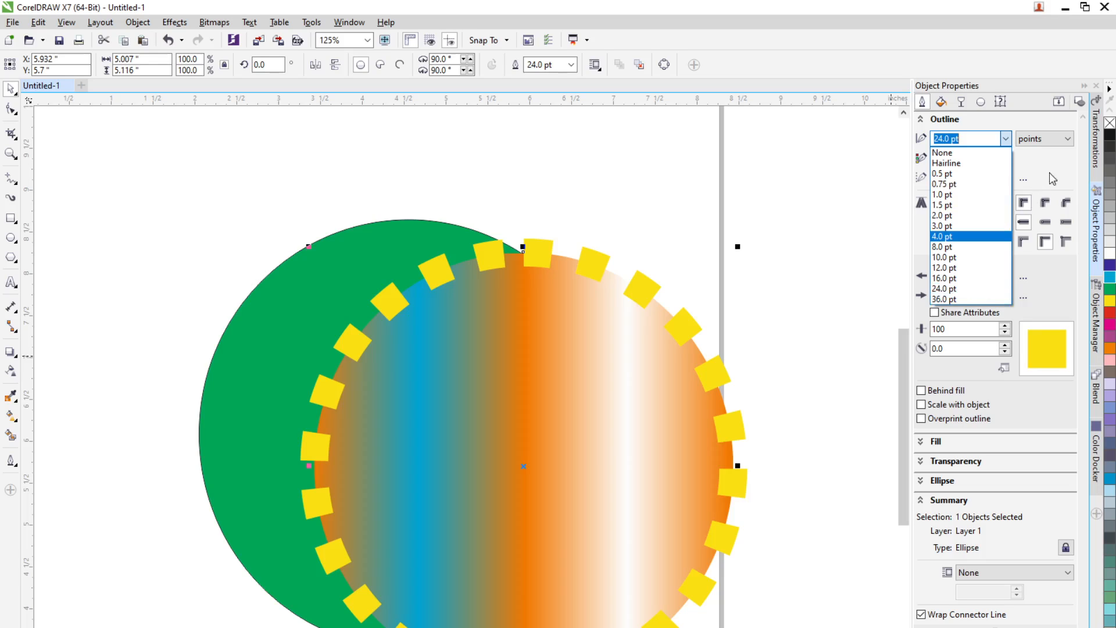
left_click(1069, 145)
left_click(1067, 141)
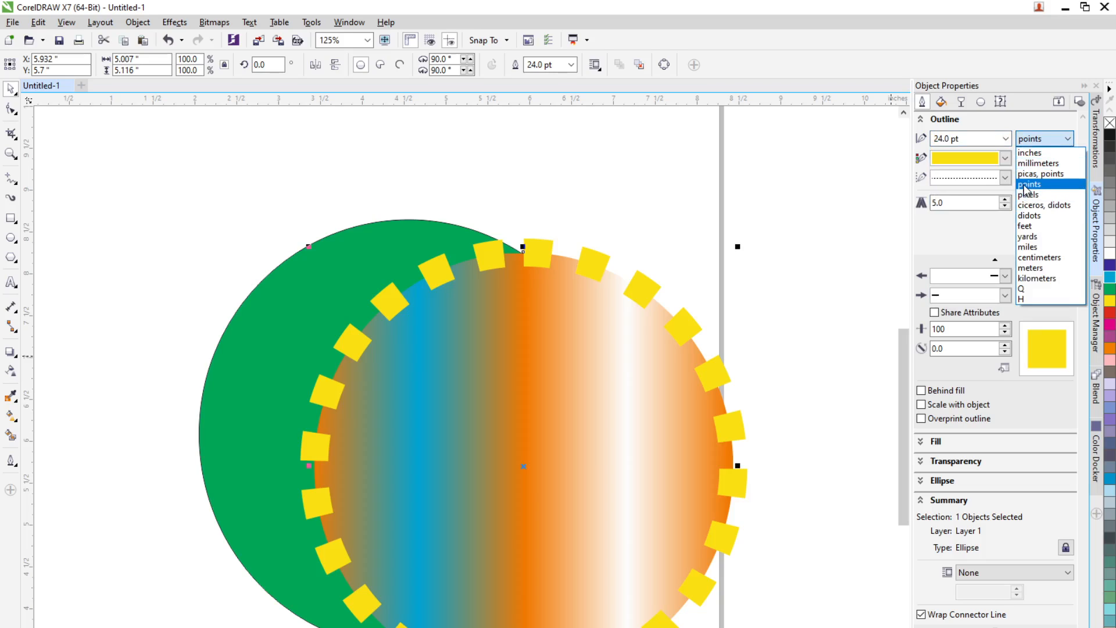
left_click(805, 452)
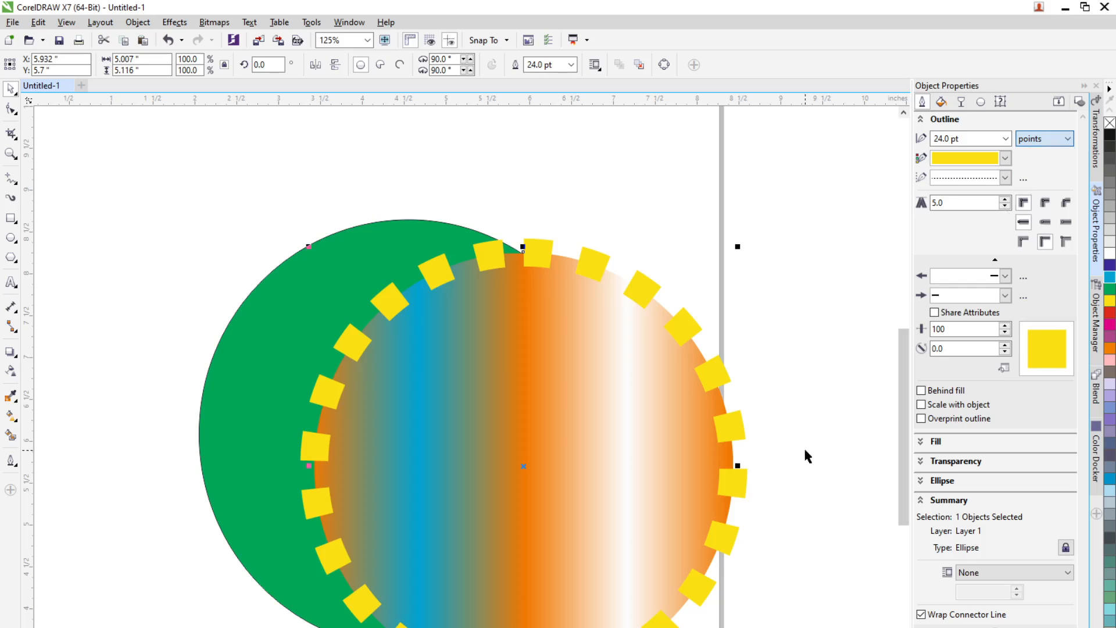
Step: Change the circle's outline colour to red and deselect it
left_click(722, 462)
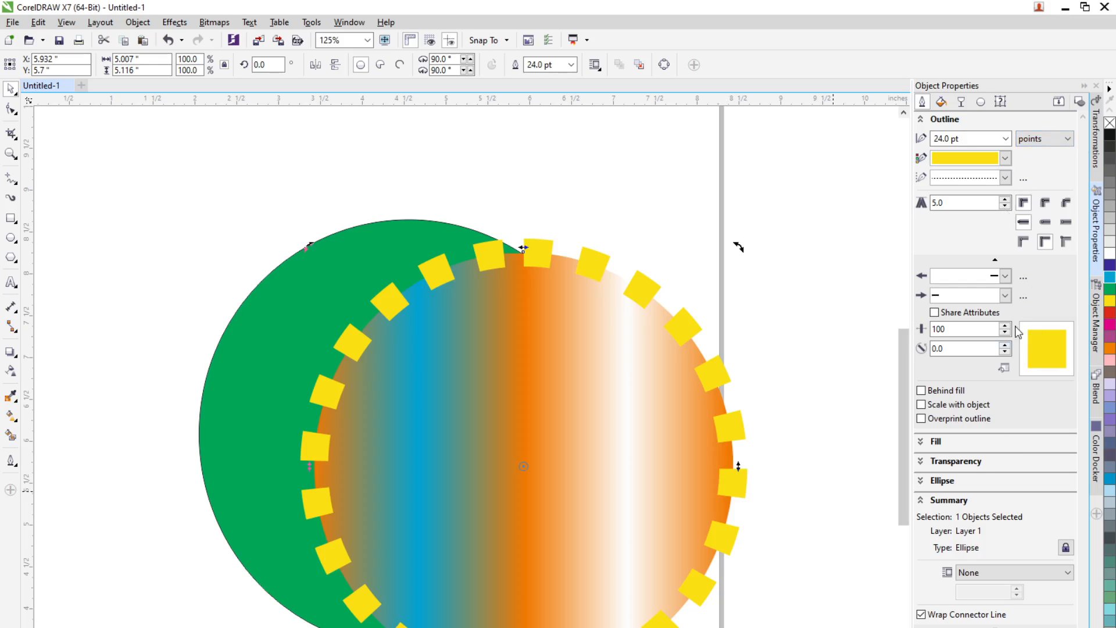
left_click(1005, 158)
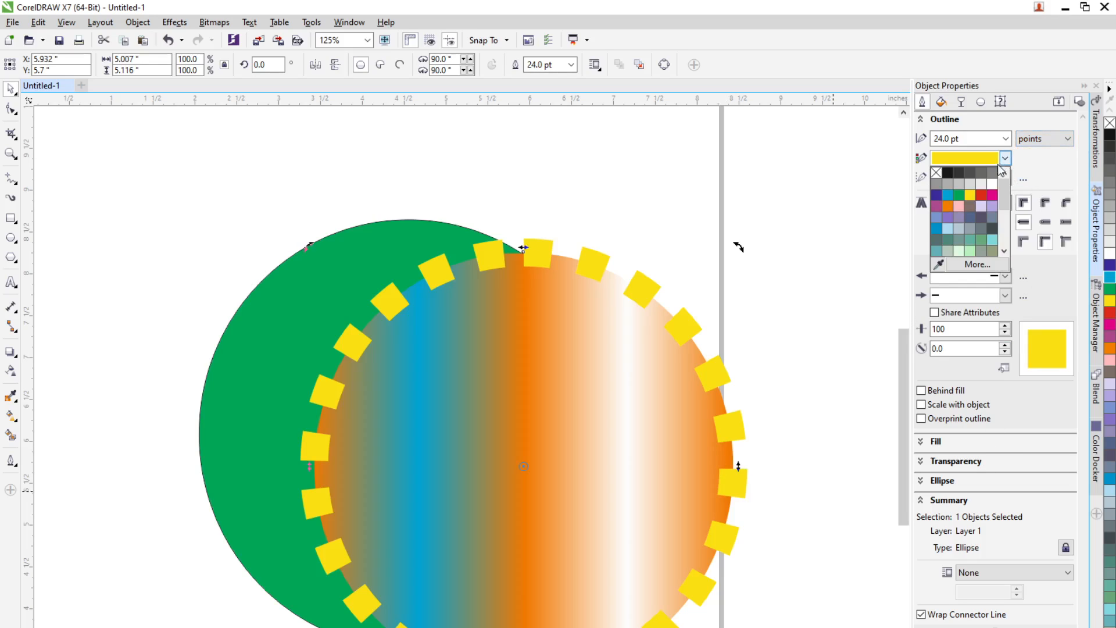
left_click(981, 197)
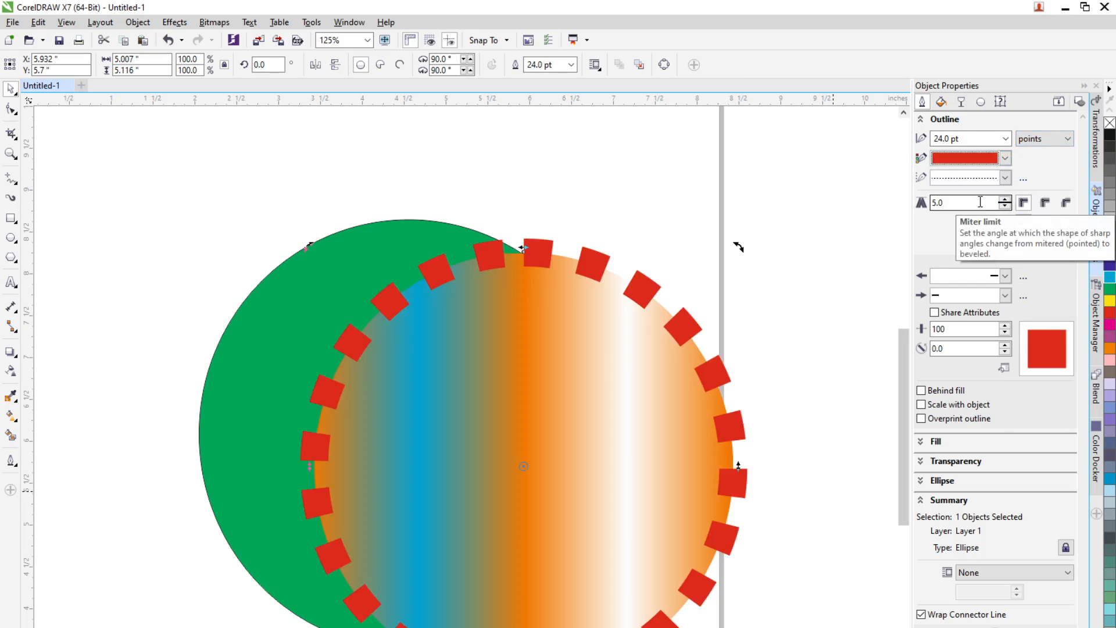
left_click(861, 265)
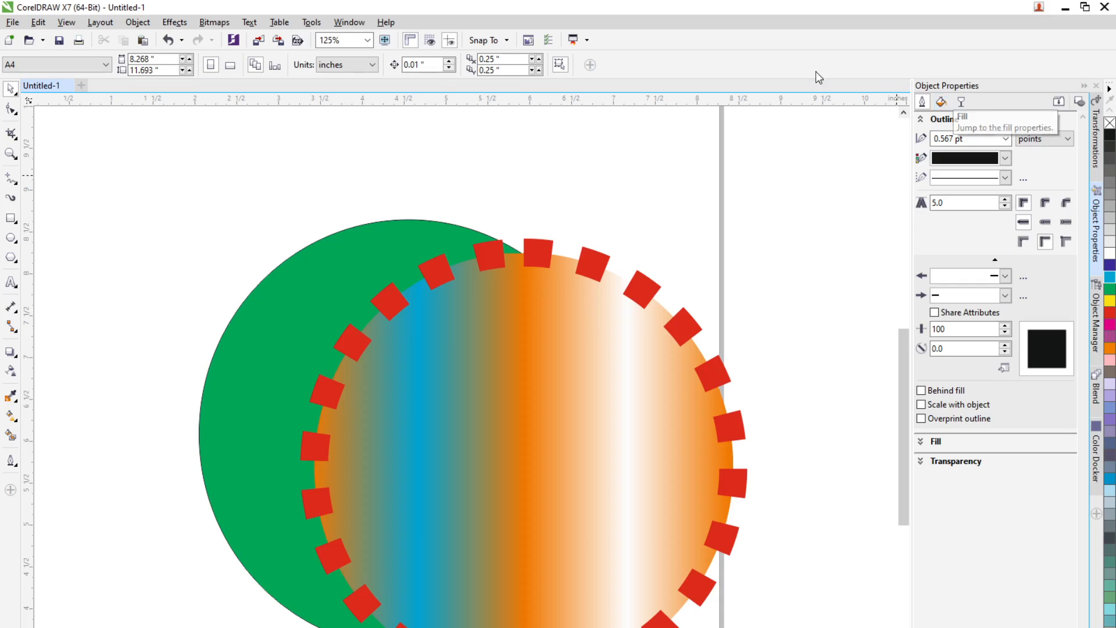
Step: Delete the gradient-filled circle and the green circle from the page
left_click(625, 497)
key("Delete")
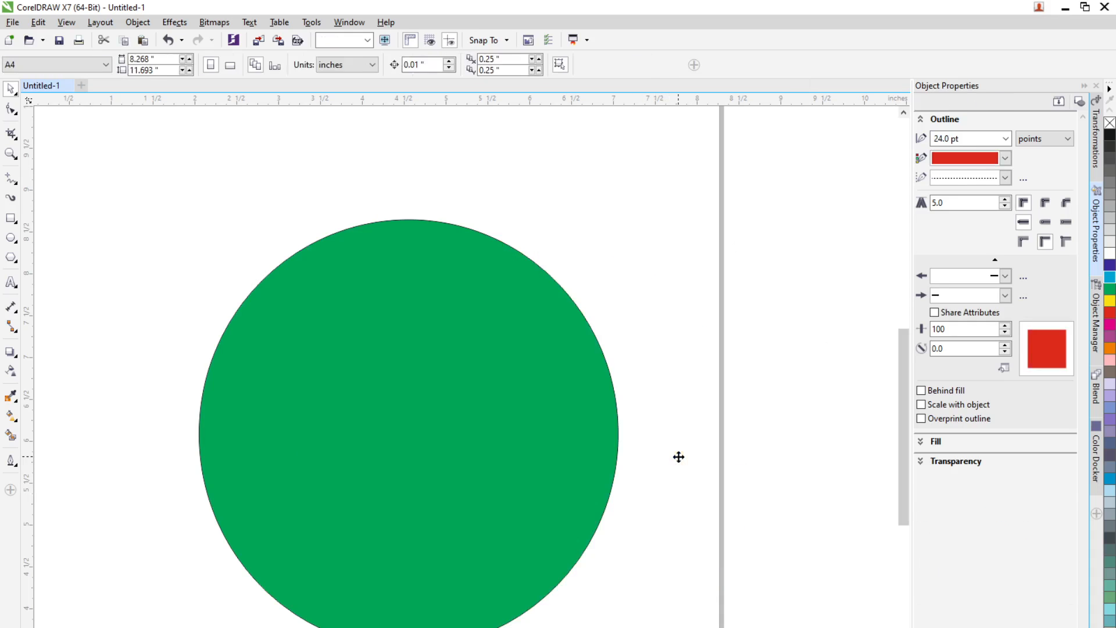
left_click(503, 434)
key("Delete")
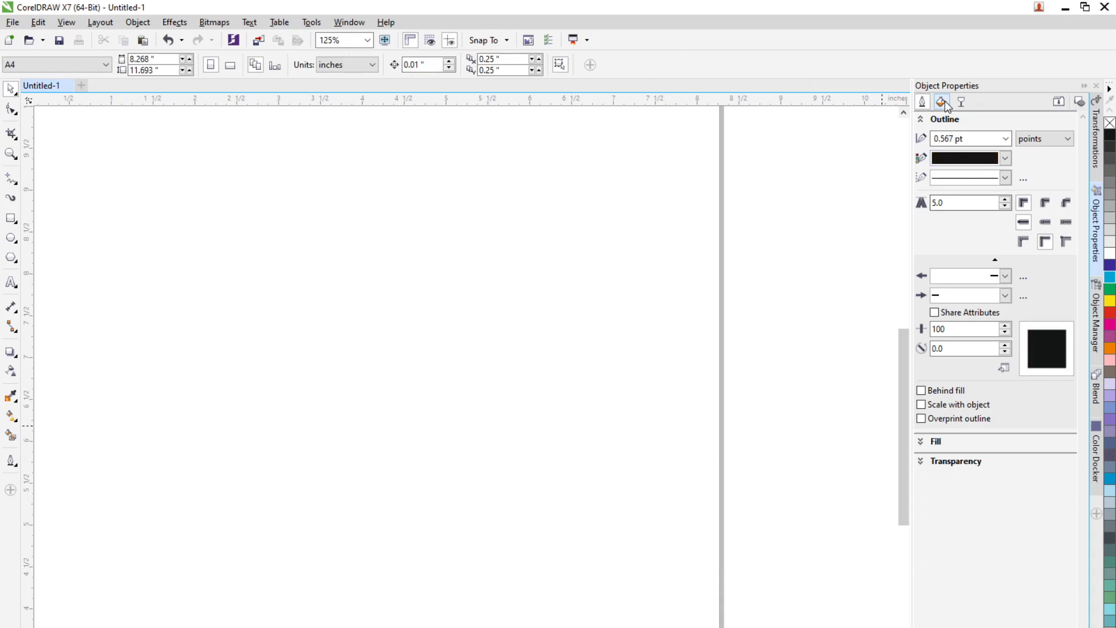
Step: Draw a new circle about 2.9 inches wide with the Ellipse tool
left_click(14, 400)
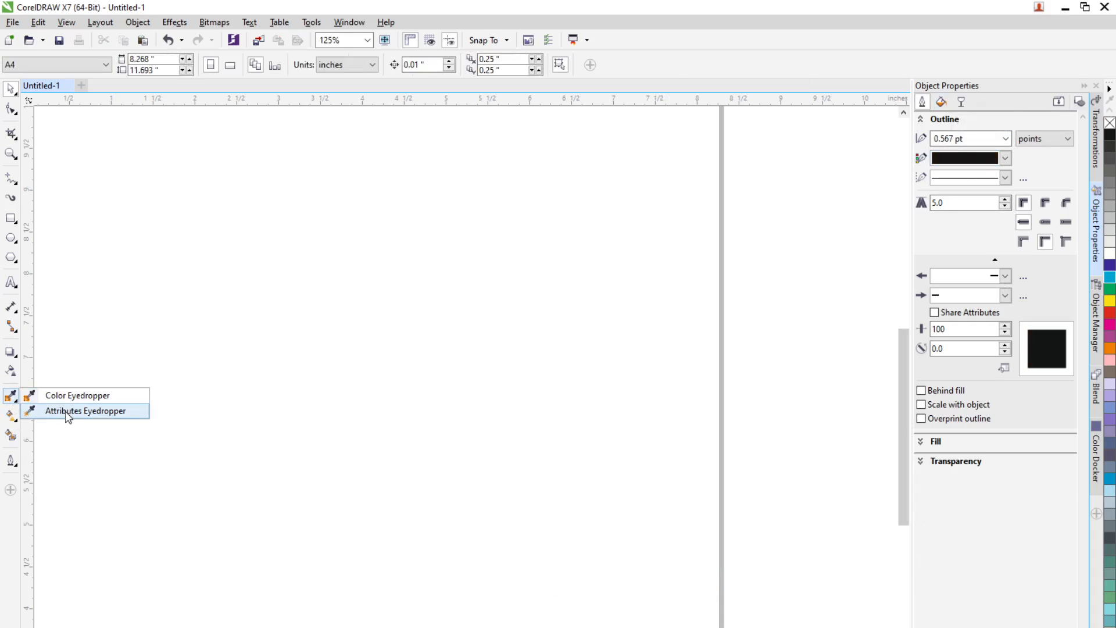
left_click(11, 239)
left_click_drag(107, 218, 349, 459)
left_click(10, 88)
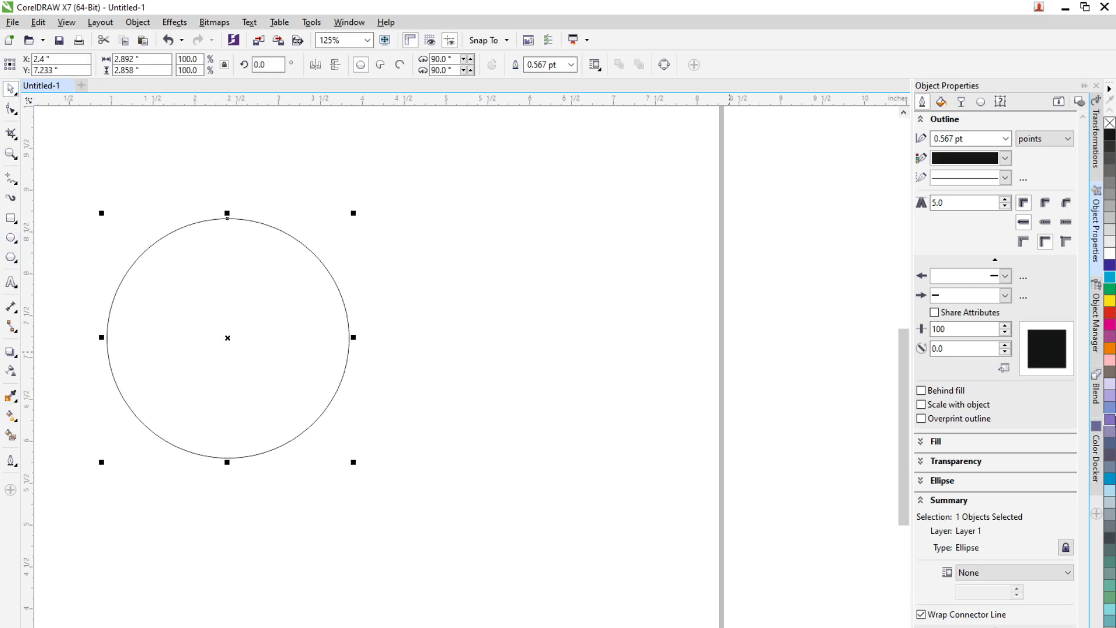
Step: Fill the circle red and drag a copy of it to the right
left_click(1111, 314)
left_click_drag(279, 329, 608, 352)
right_click(608, 352)
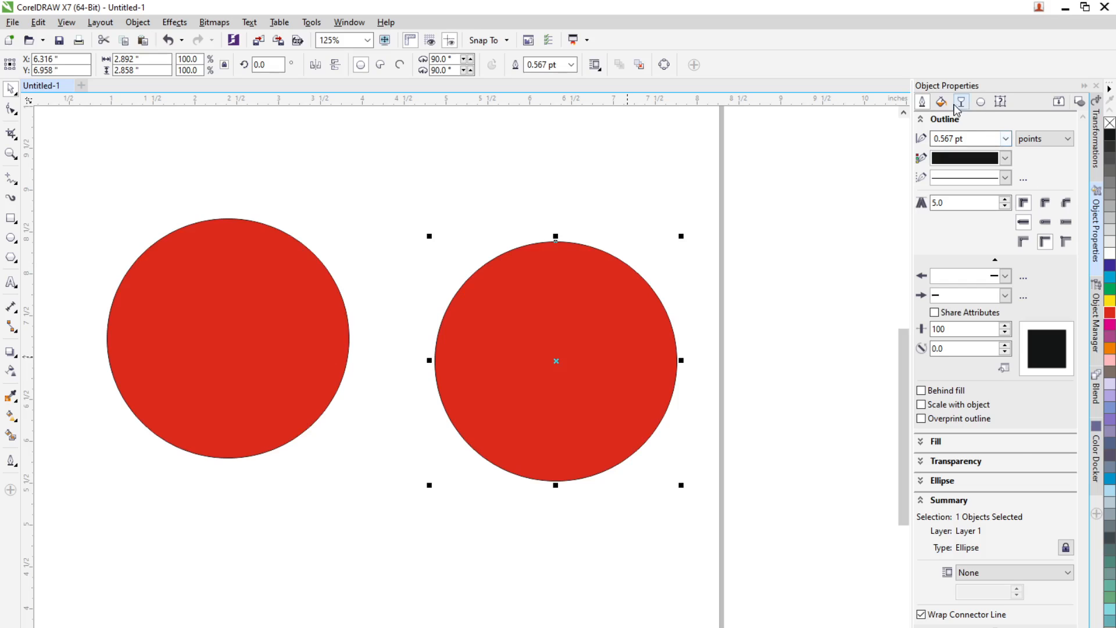
Step: Apply the Sun Rise bitmap pattern fill to the copy and move it up beside the red circle
left_click(941, 102)
left_click(982, 139)
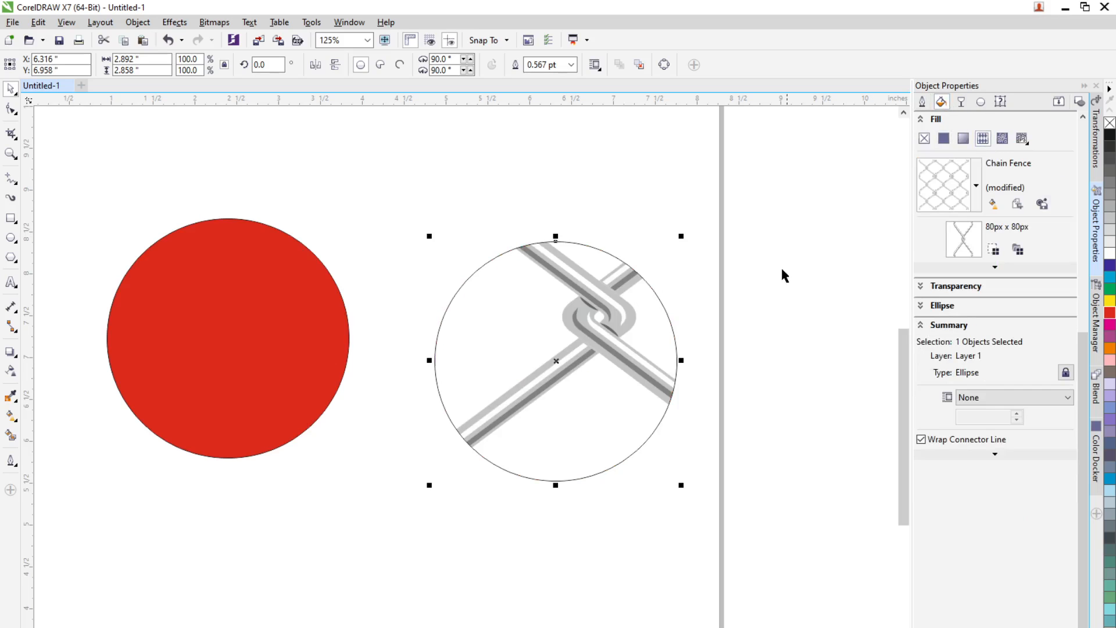
left_click(976, 186)
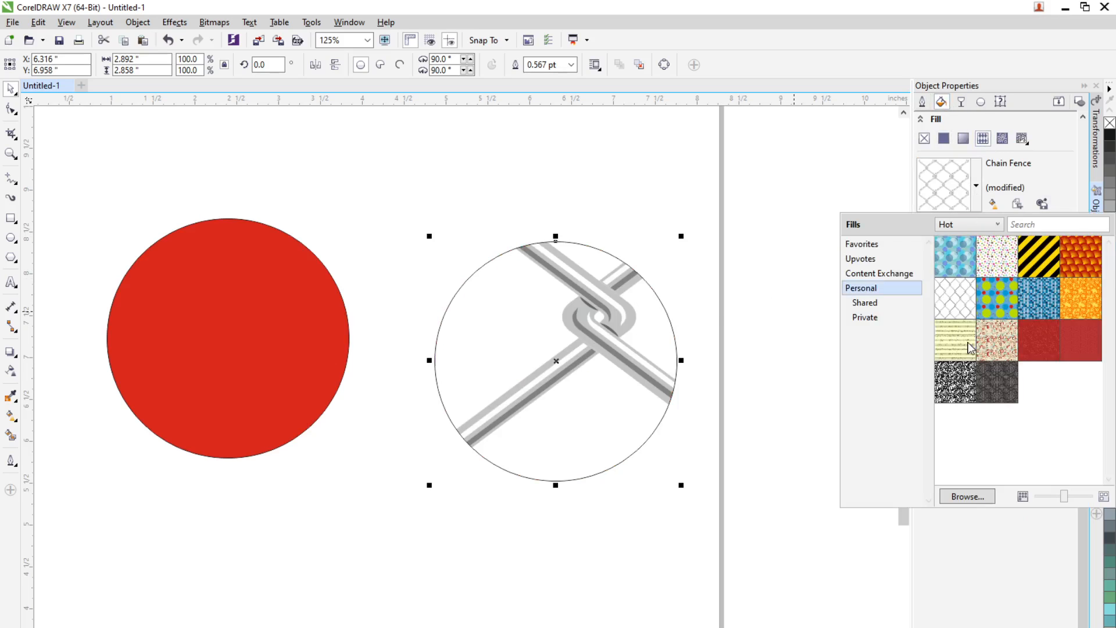
mouse_move(1071, 271)
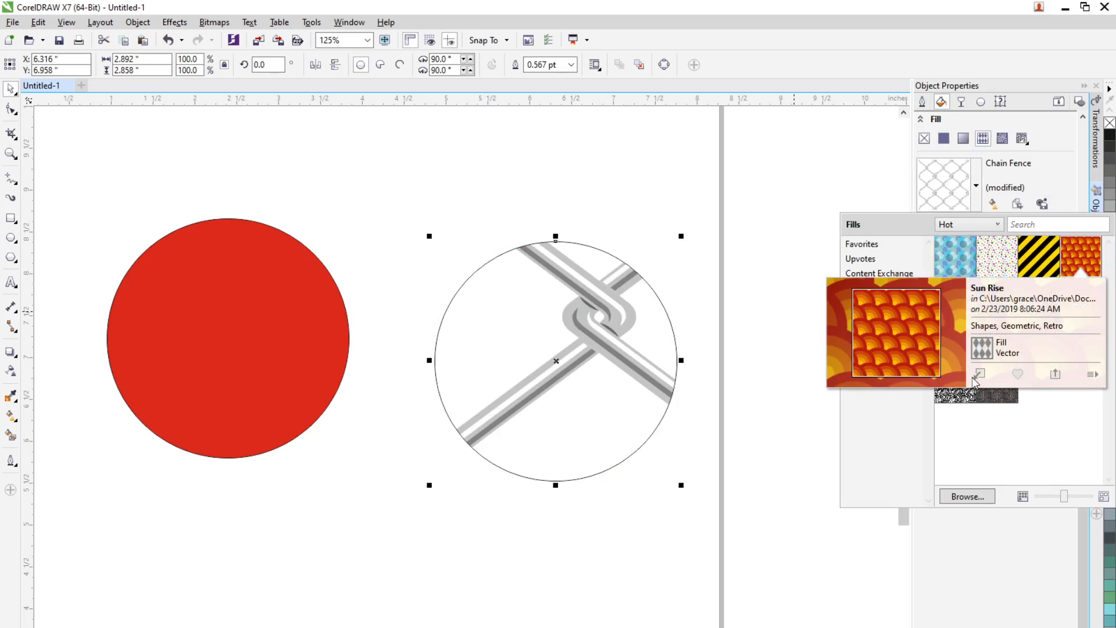
left_click(979, 374)
left_click_drag(655, 356, 552, 323)
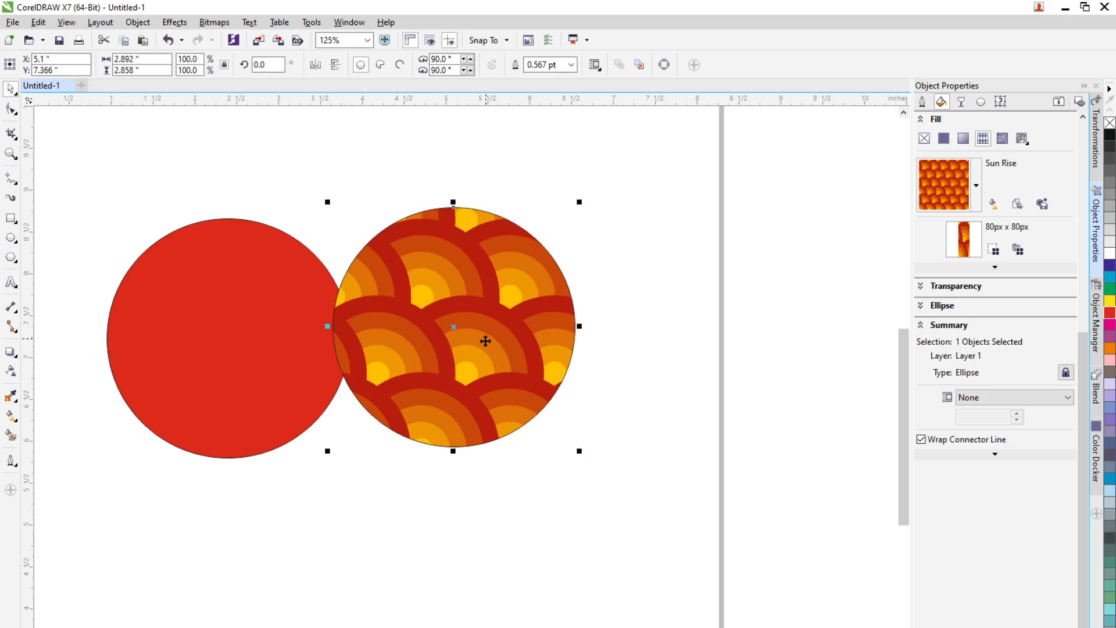
left_click_drag(483, 341, 545, 317)
Step: Drag another copy of the red circle down to the lower right
left_click(259, 382)
left_click_drag(281, 397, 726, 500)
right_click(697, 501)
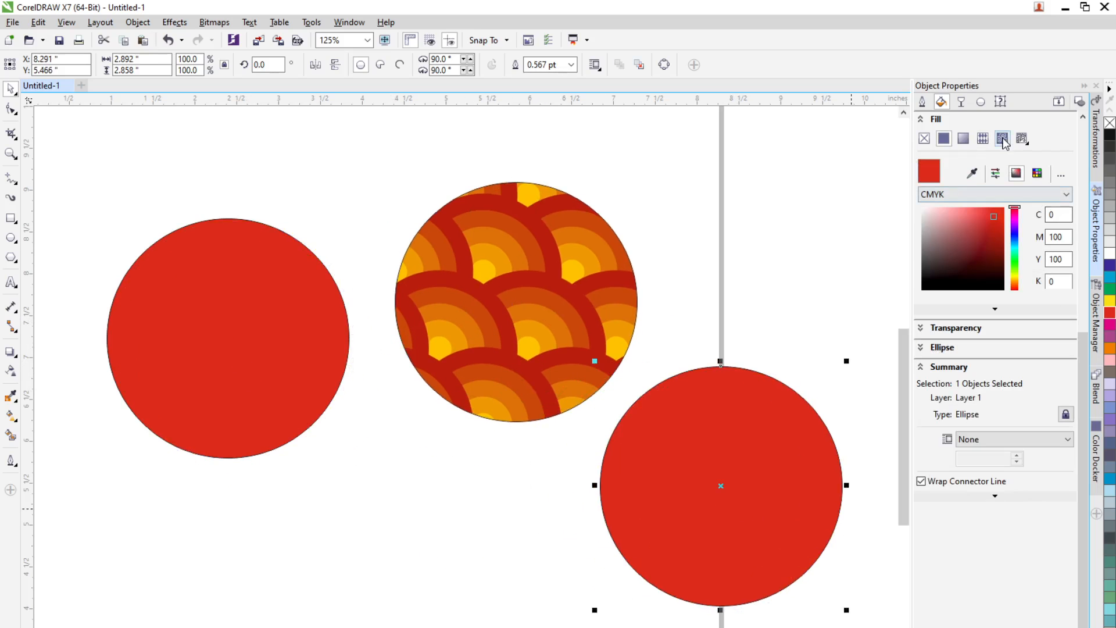
Step: Apply the Archimedes PostScript fill to the new copy, then deselect it
left_click(1021, 139)
left_click(1032, 186)
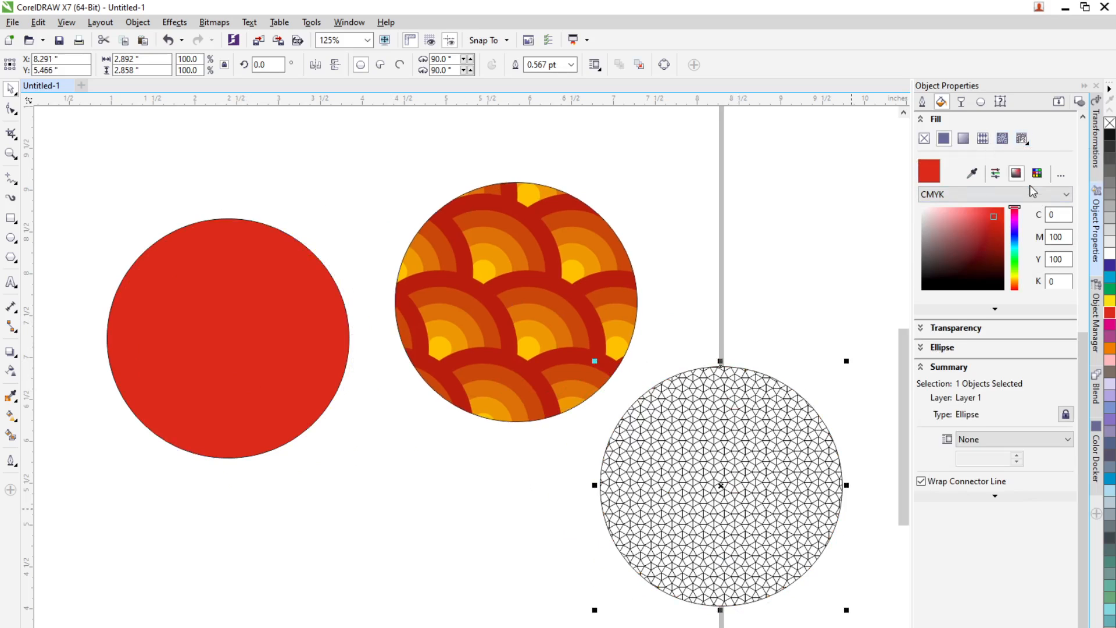
left_click(797, 620)
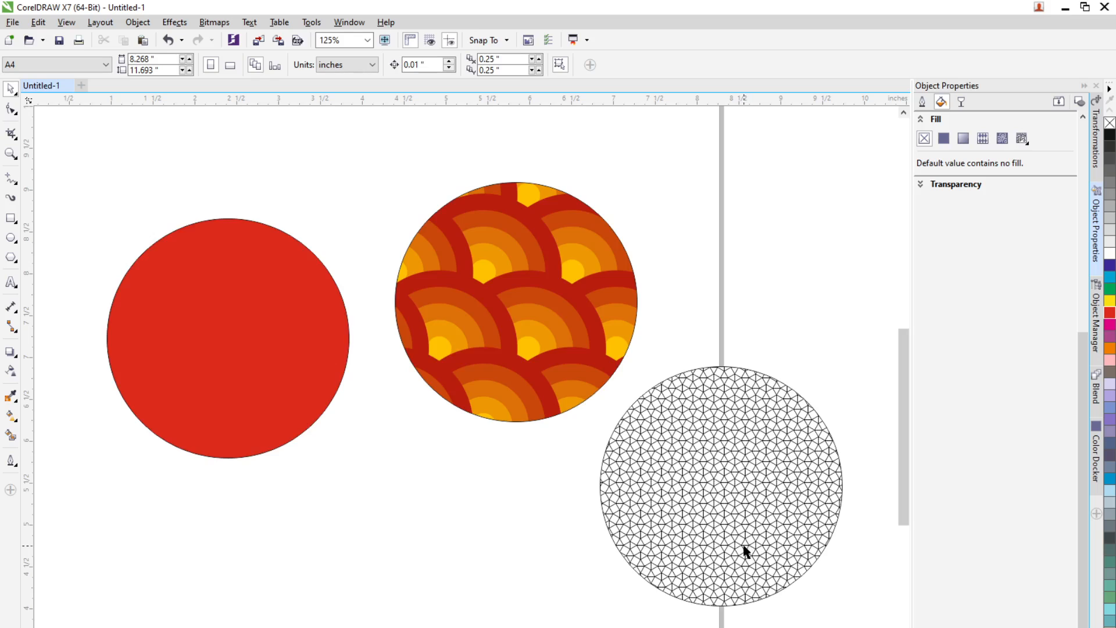
Step: Select all three circles and drag a copy of the group downward
scroll(742, 553, "down", 2)
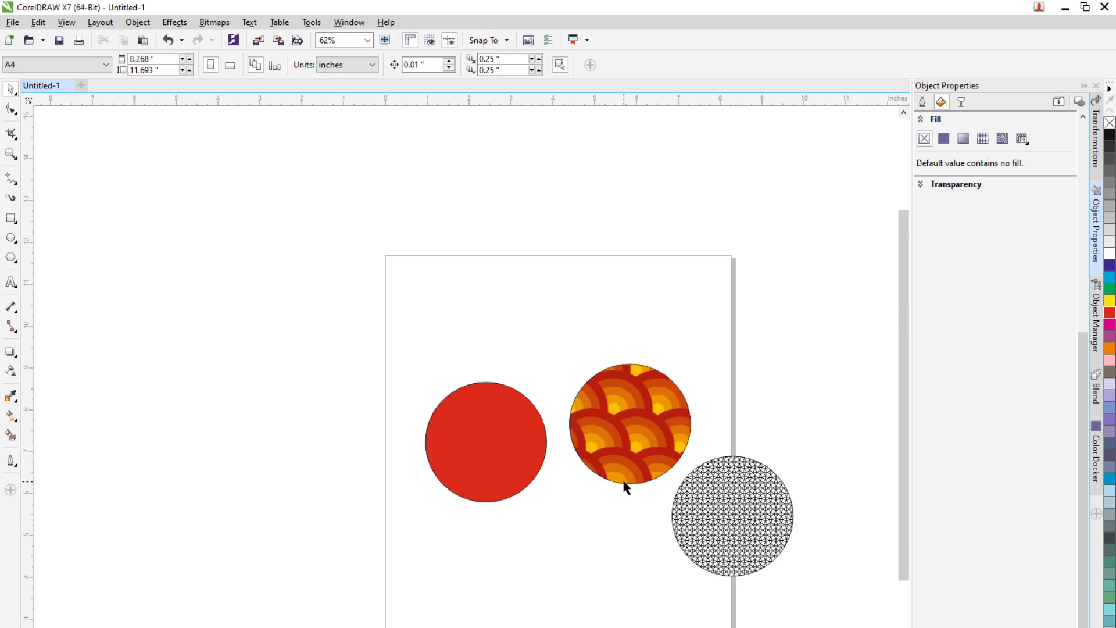
scroll(626, 487, "up", 2)
left_click(339, 359)
scroll(513, 442, "down", 2)
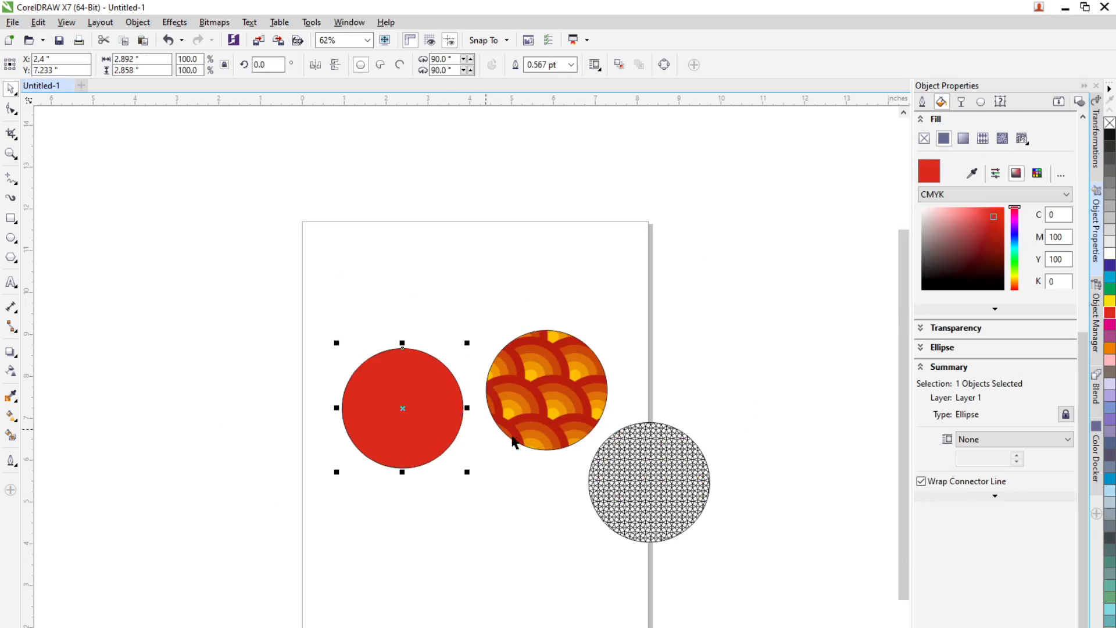
left_click_drag(285, 273, 714, 528)
left_click_drag(565, 400, 519, 545)
left_click(511, 543)
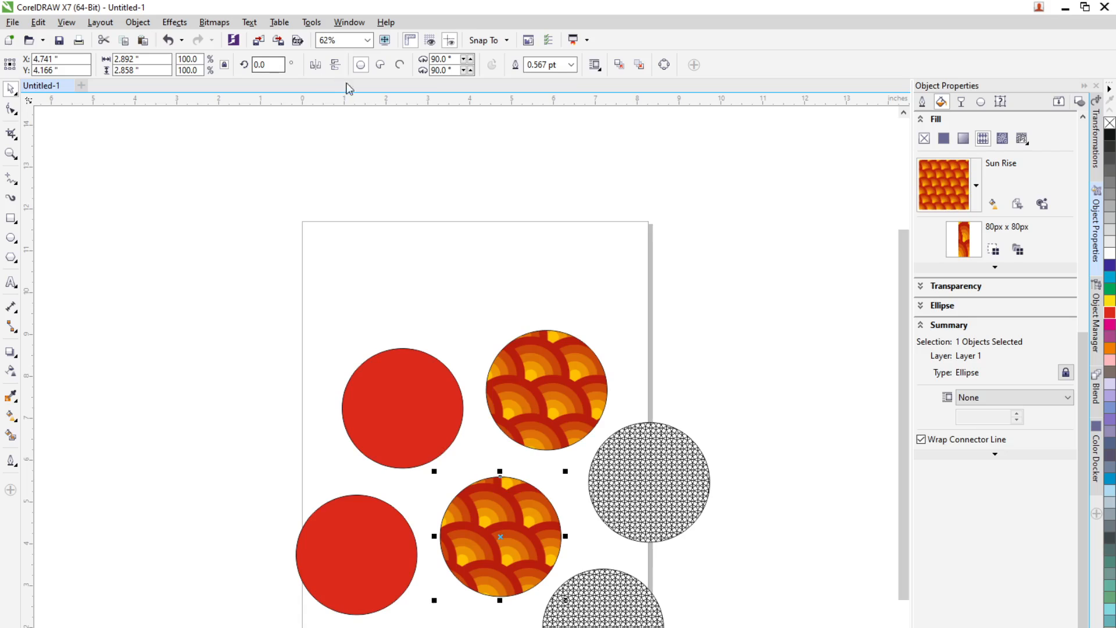
Step: Set the copied Sun Rise circle's outline width to 16.0 pt
left_click(572, 64)
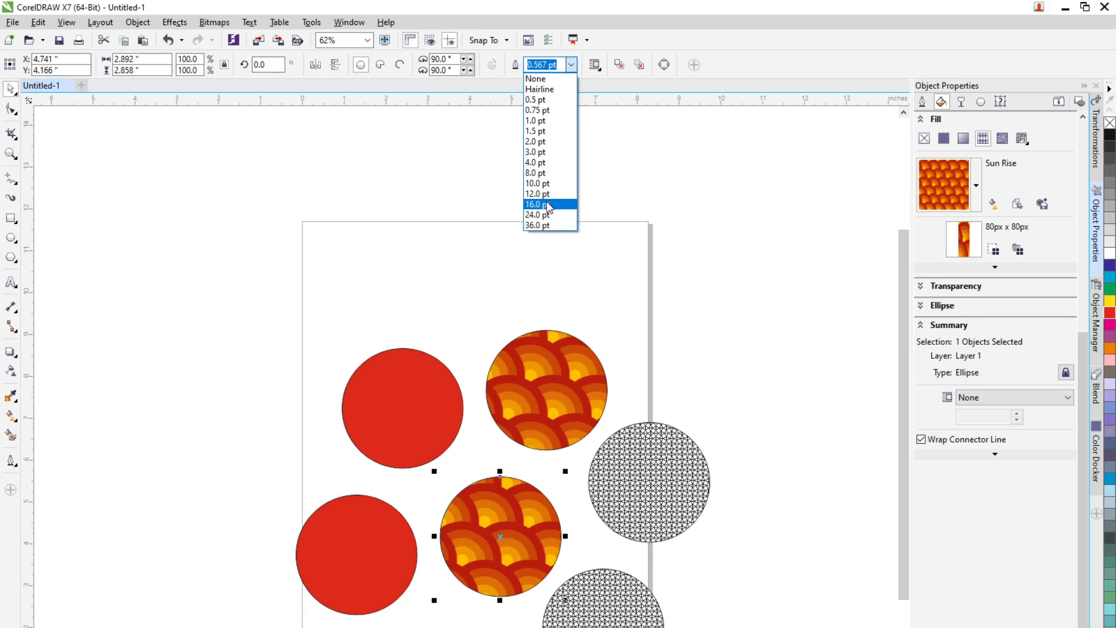
left_click(548, 205)
Step: Give the copied Archimedes circle a dark blue outline 4.0 pt wide
left_click(601, 595)
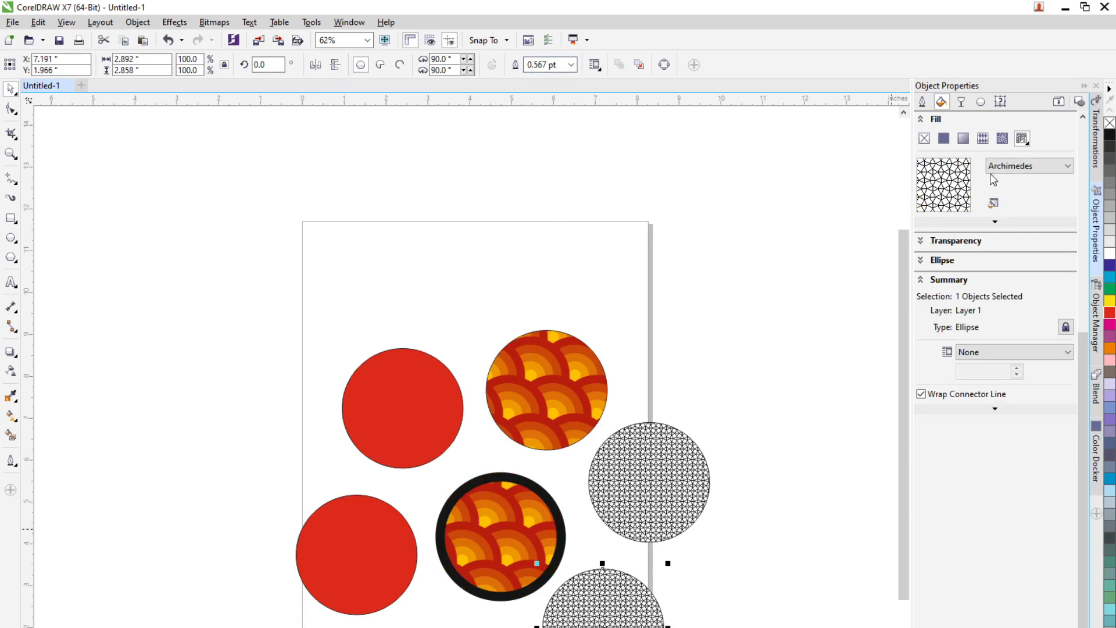
left_click(921, 102)
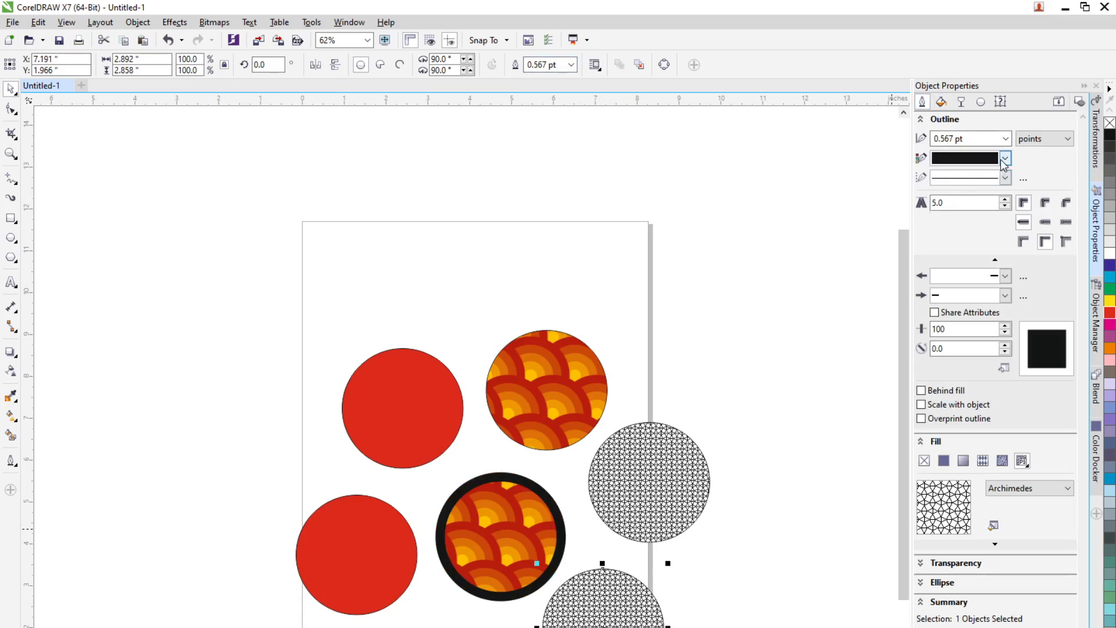
left_click(1004, 158)
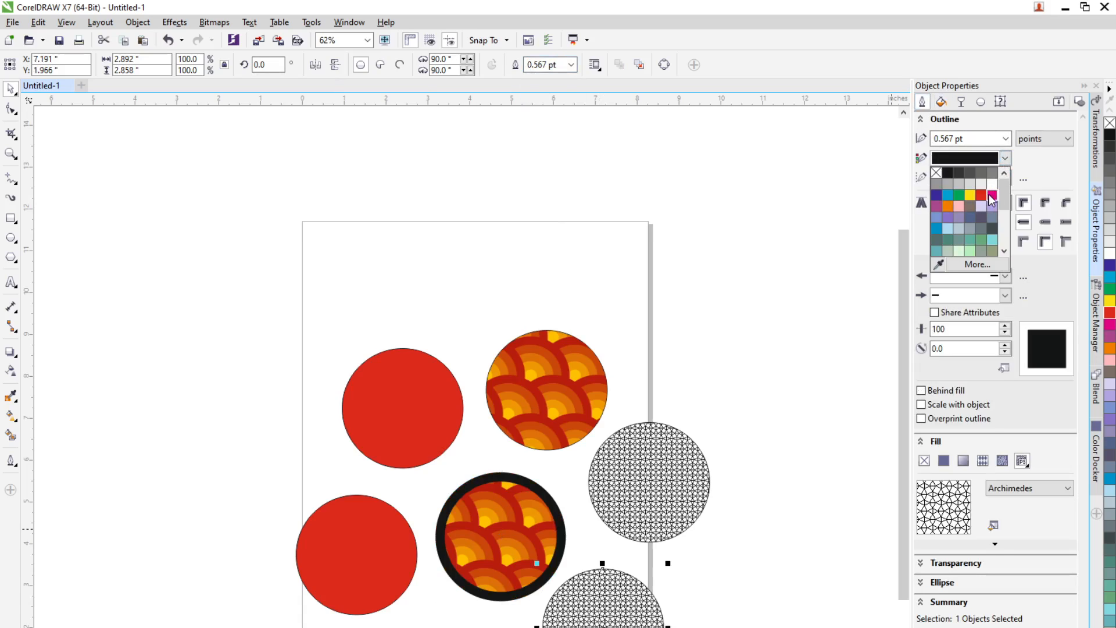
left_click(937, 195)
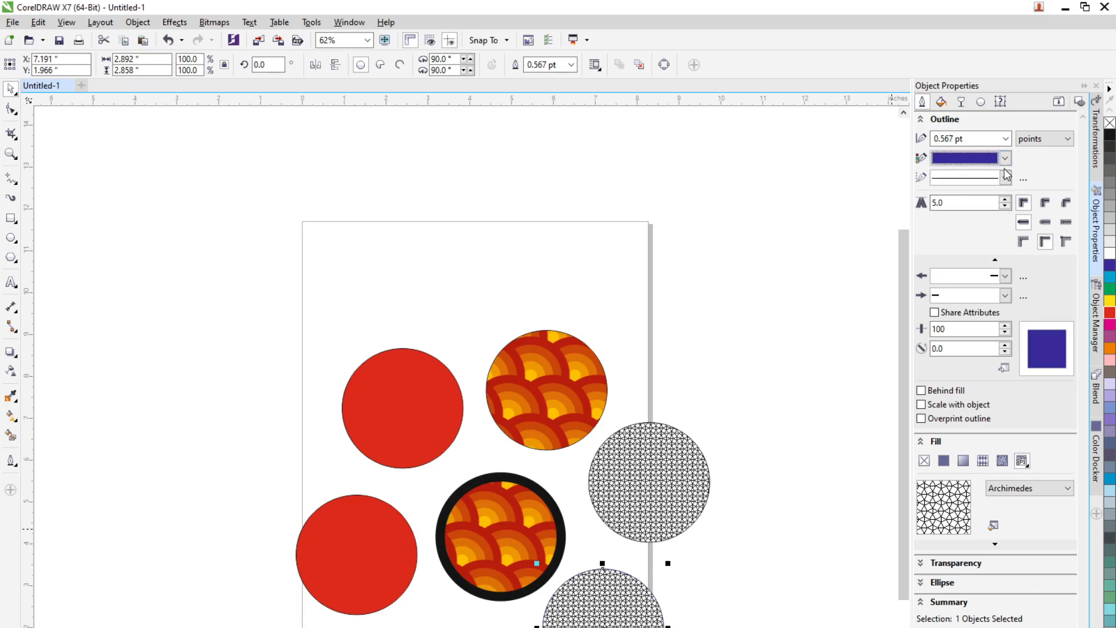
left_click(1005, 138)
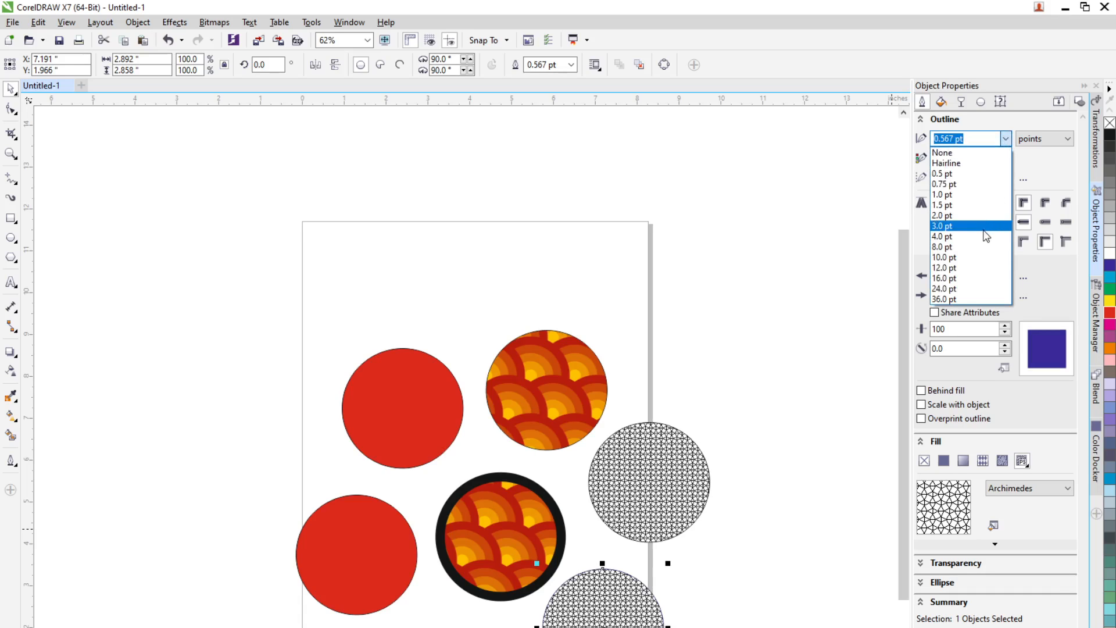
left_click(942, 236)
Step: Apply a uniform transparency of 50 to the copied red circle
scroll(641, 626, "up", 2)
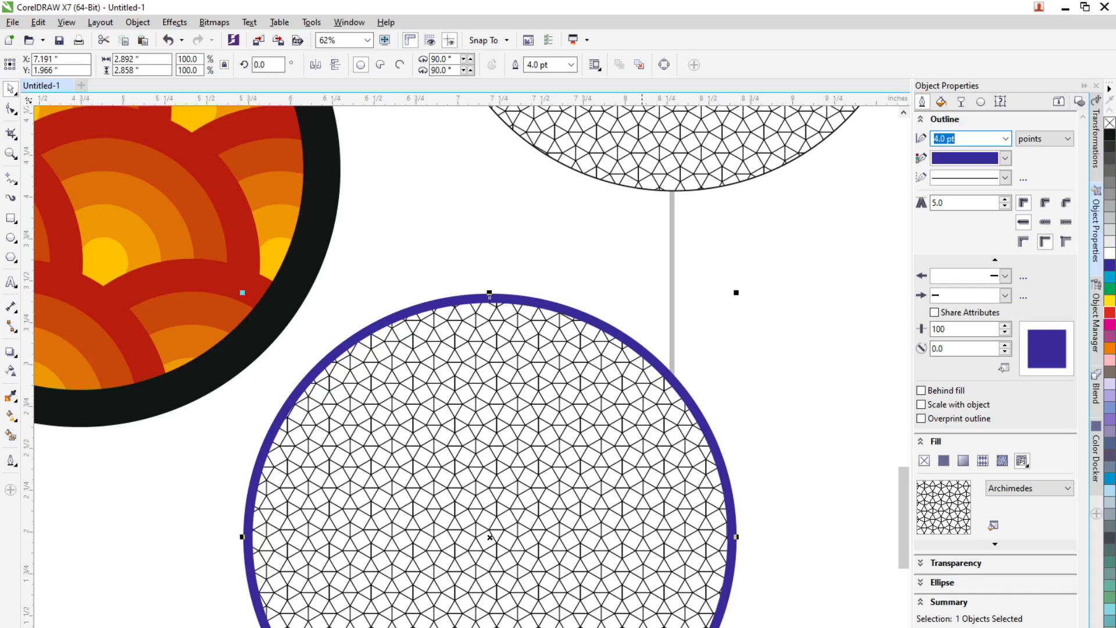
scroll(356, 432, "down", 1)
scroll(131, 437, "down", 1)
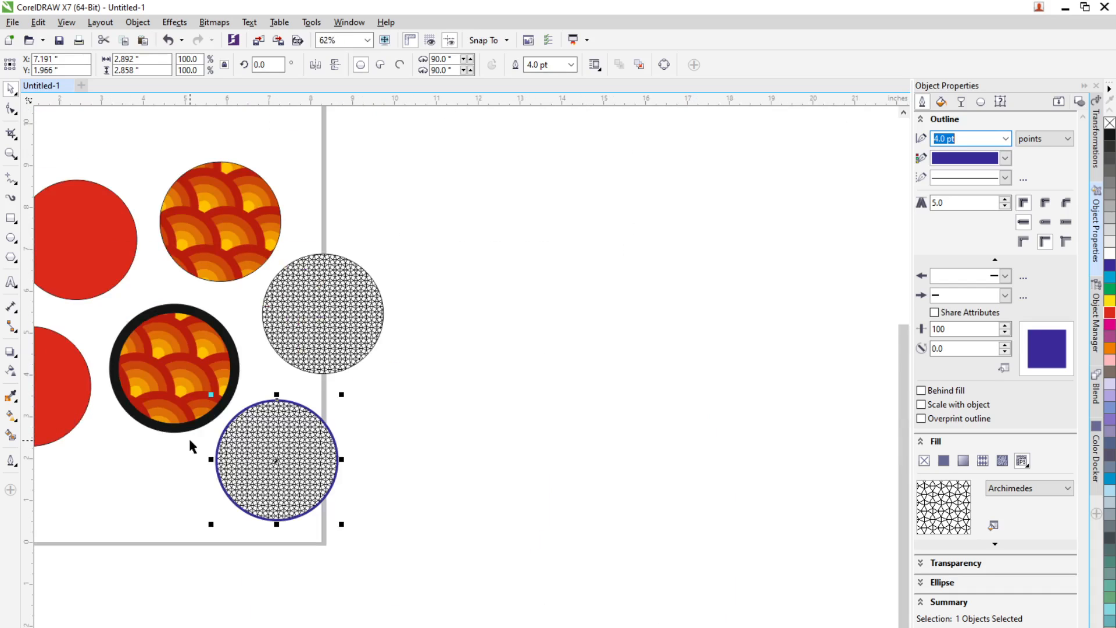
left_click(74, 417)
scroll(44, 402, "up", 2)
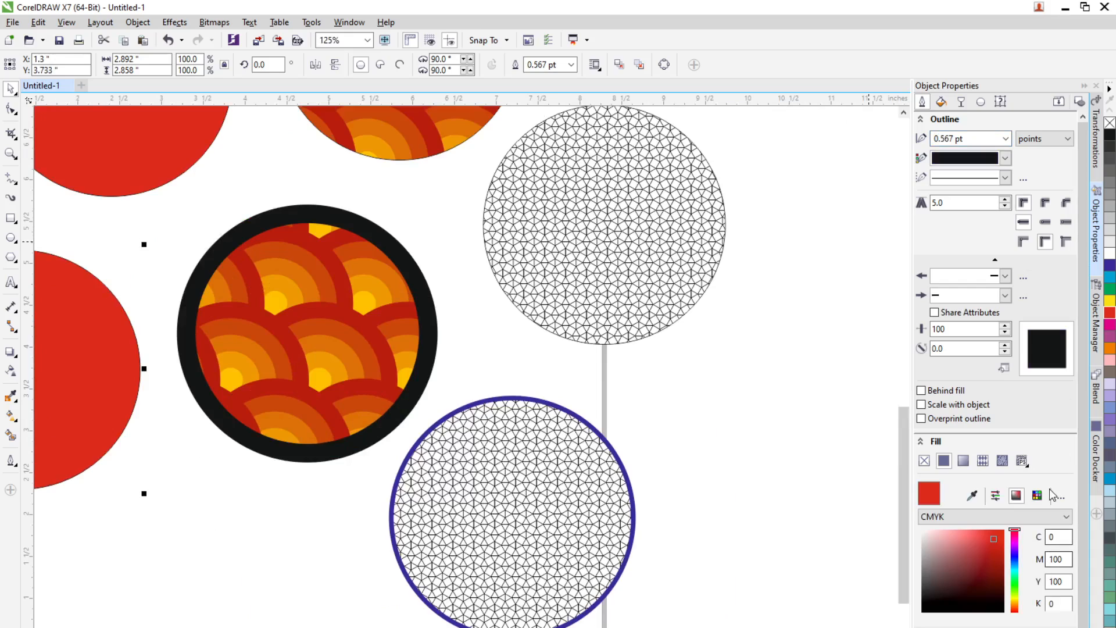
left_click(961, 103)
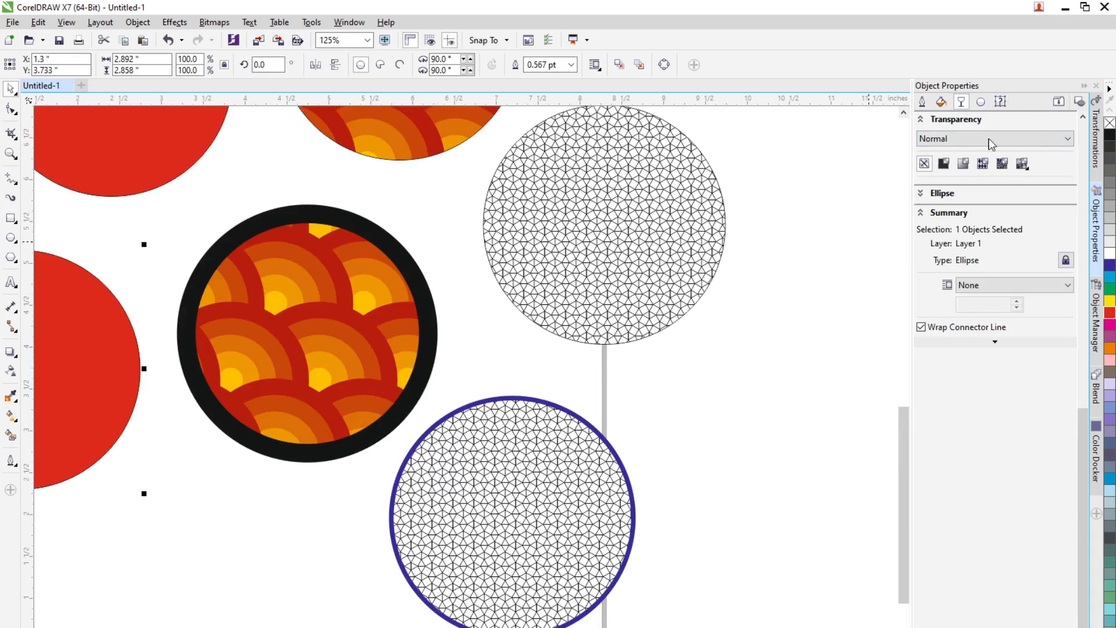
left_click(947, 167)
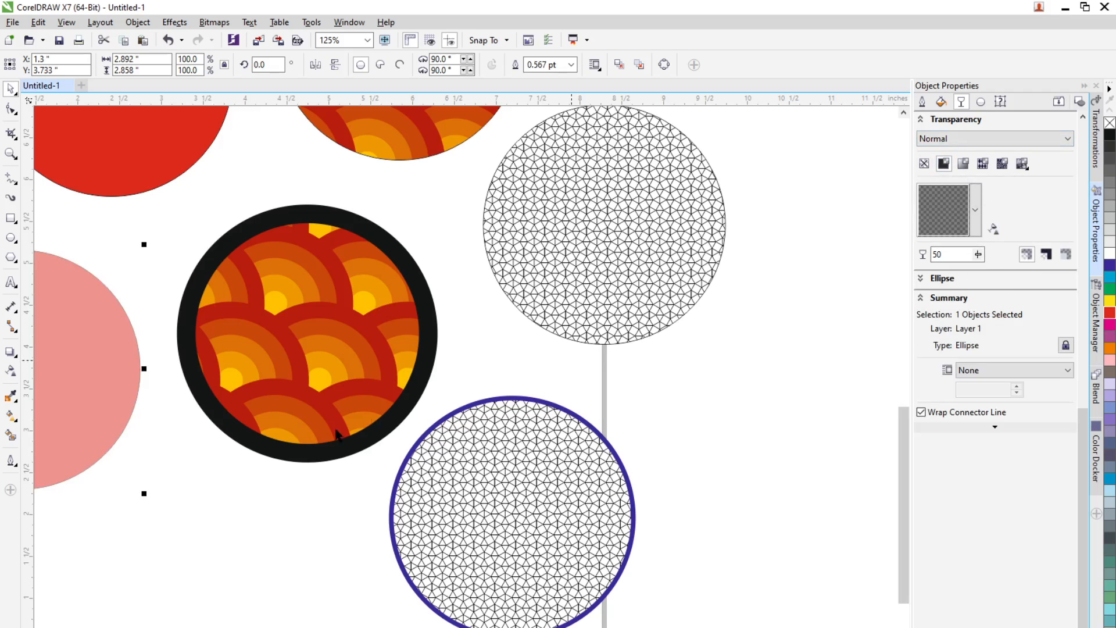
Step: Move the transparent circle up so it overlaps the original red circle, then deselect
scroll(238, 432, "down", 6)
left_click_drag(254, 424, 266, 380)
left_click(277, 454)
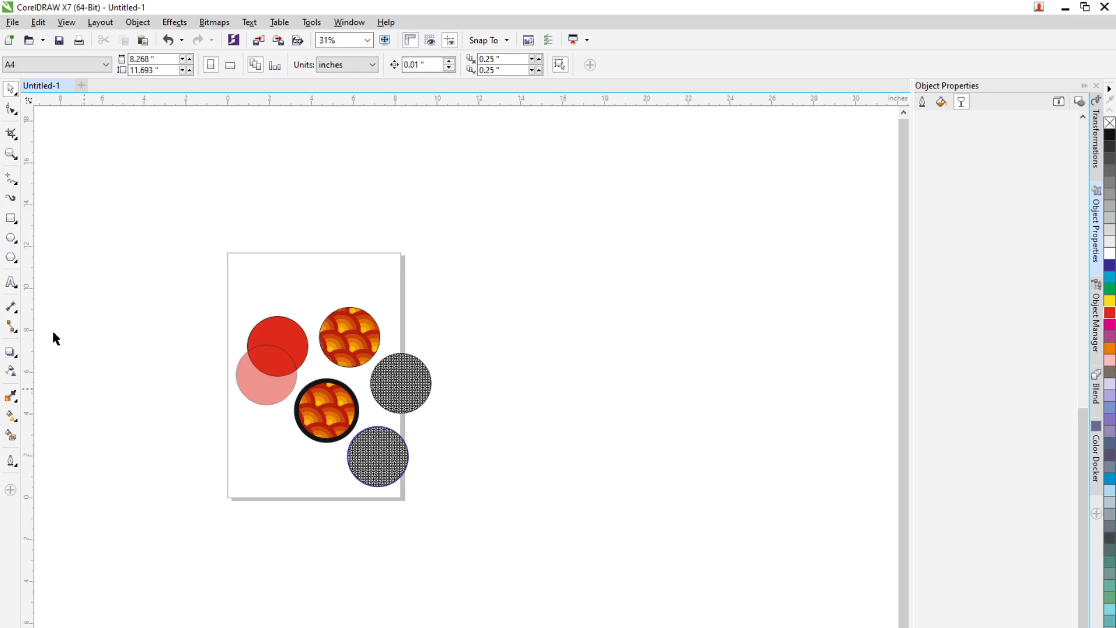
Step: Draw a large circle about 9 inches wide to the right of the page
left_click(12, 238)
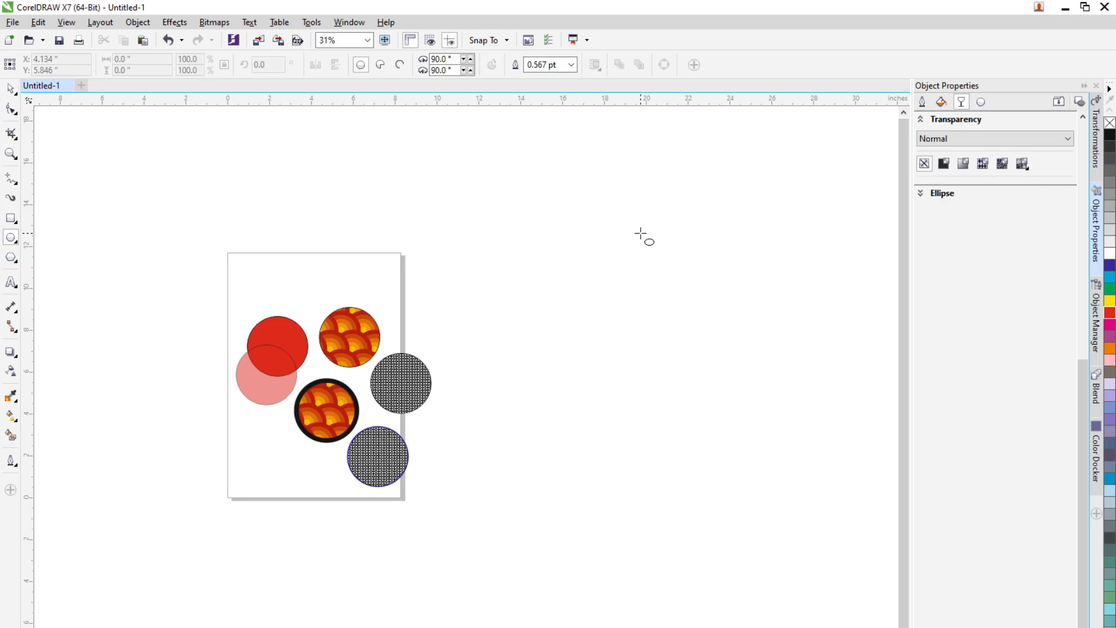
left_click_drag(641, 233, 830, 437)
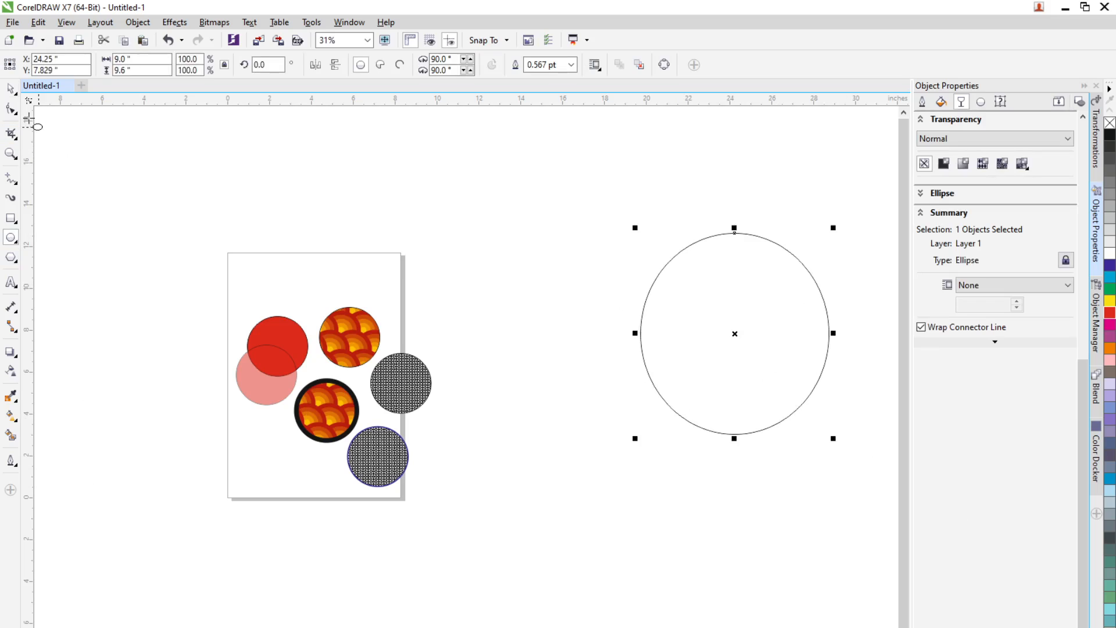
left_click(10, 88)
Step: Sample the red from the original circle with the Color Eyedropper and apply it to the large circle
left_click(13, 401)
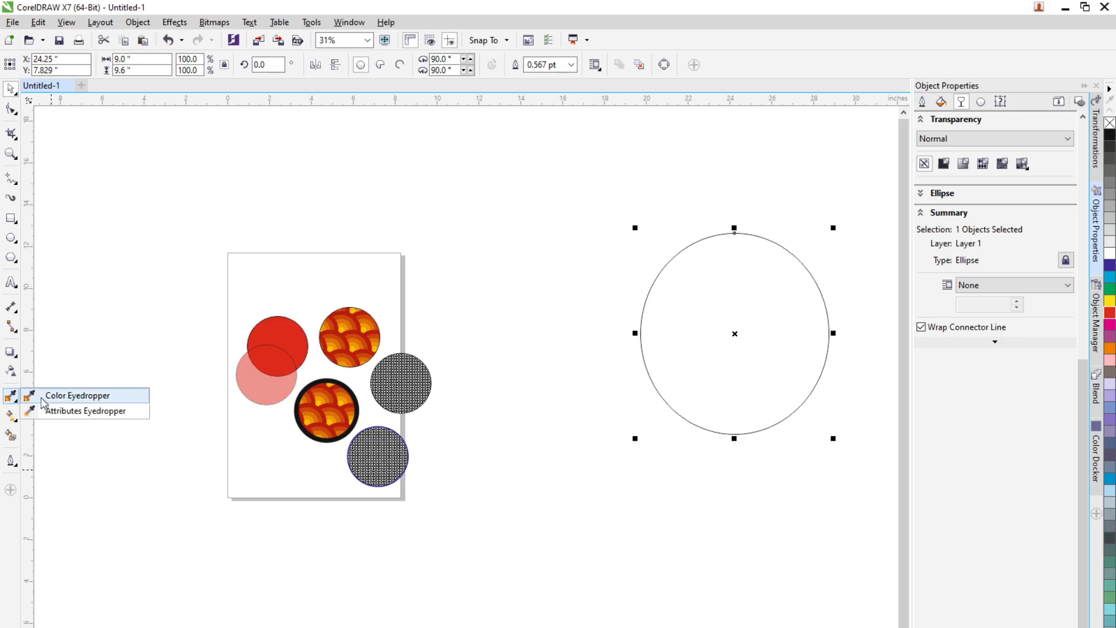
left_click(58, 395)
left_click(279, 349)
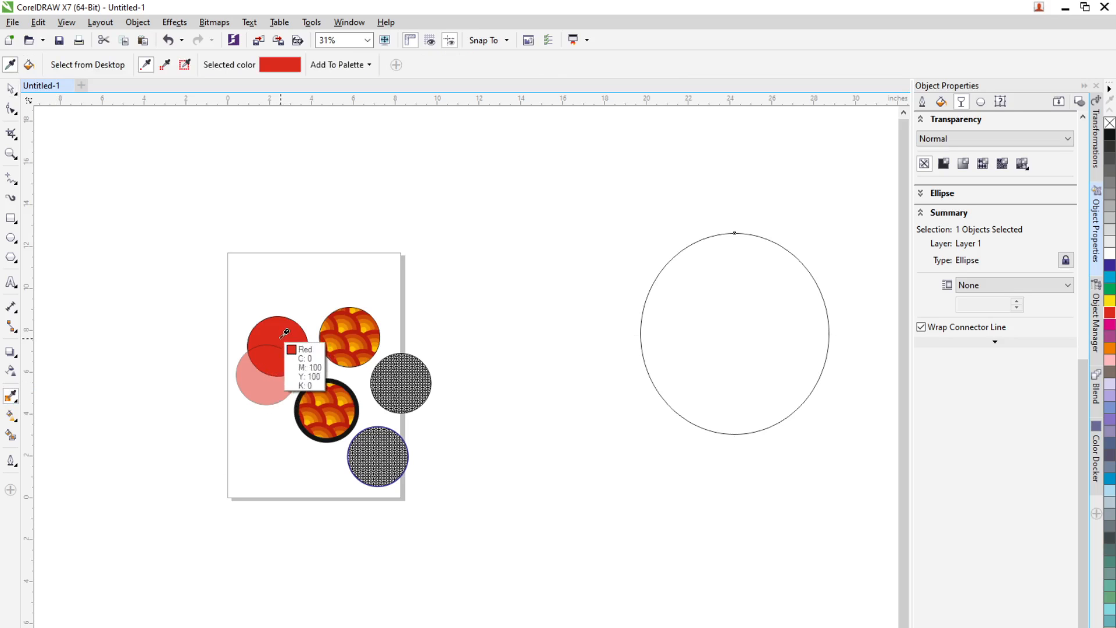
left_click(801, 345)
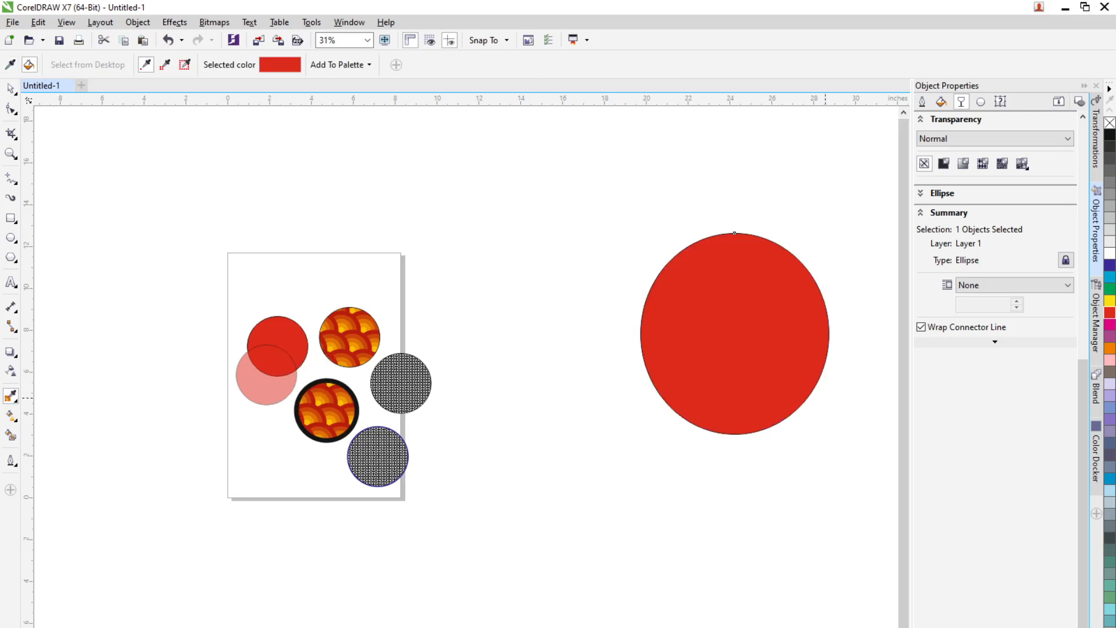
Step: Sample the orange from the patterned circle with the Color Eyedropper and apply it to the transparent circle and the grey patterned circle
scroll(331, 347, "up", 2)
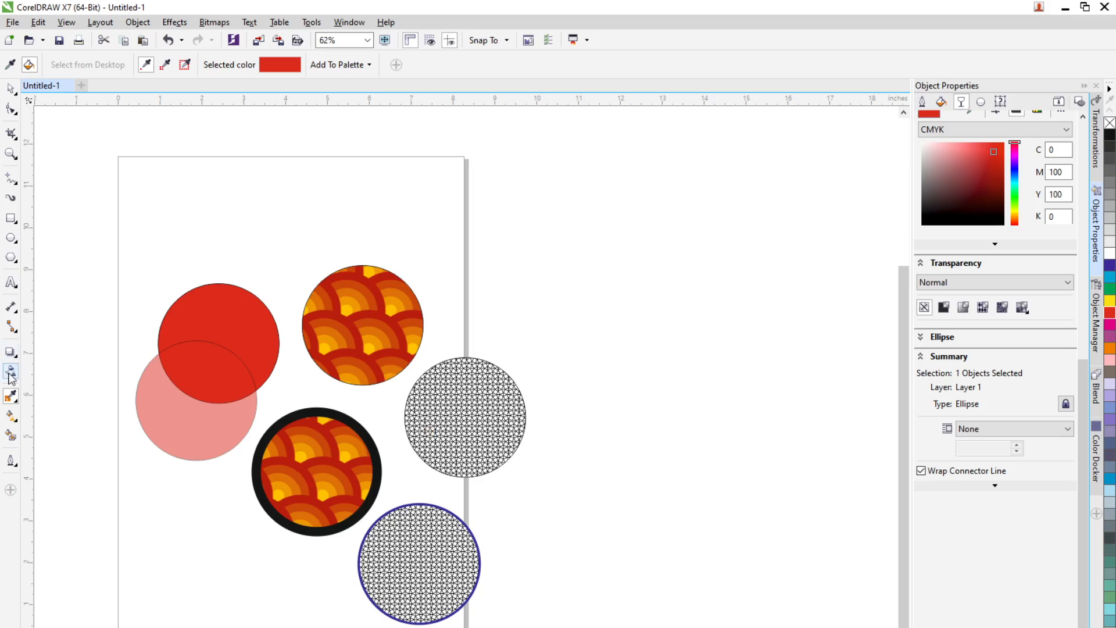
left_click(10, 64)
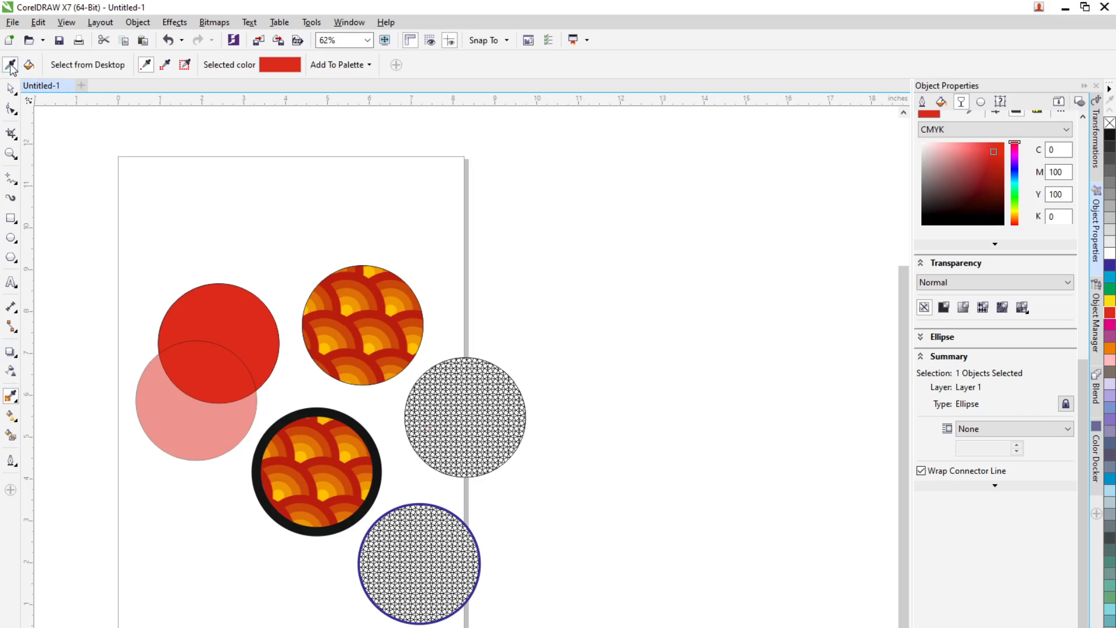
left_click(369, 297)
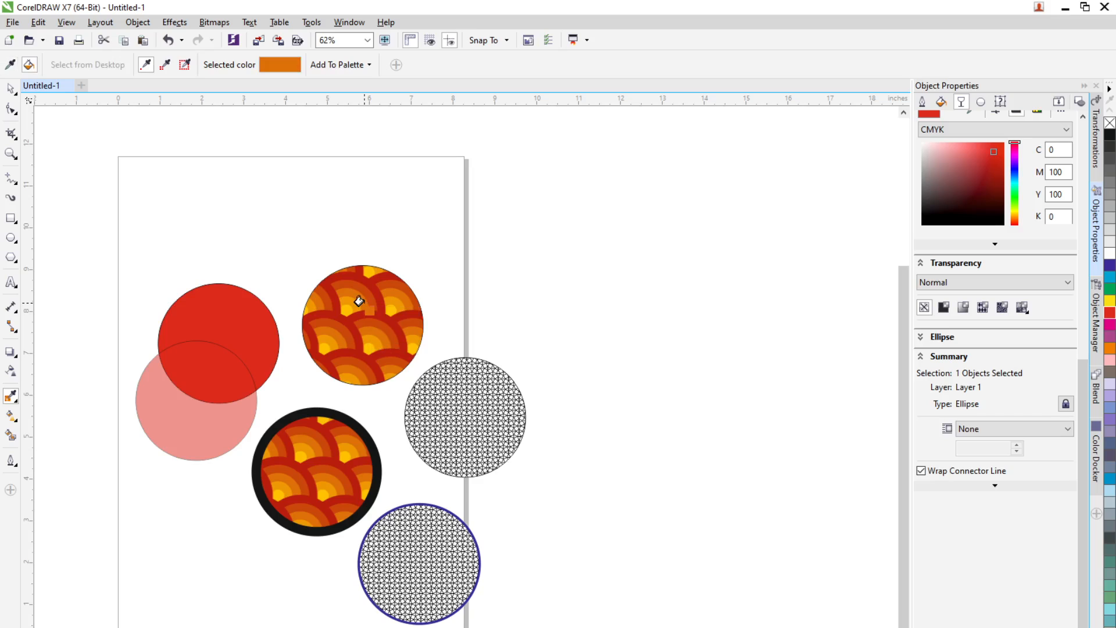
left_click(188, 429)
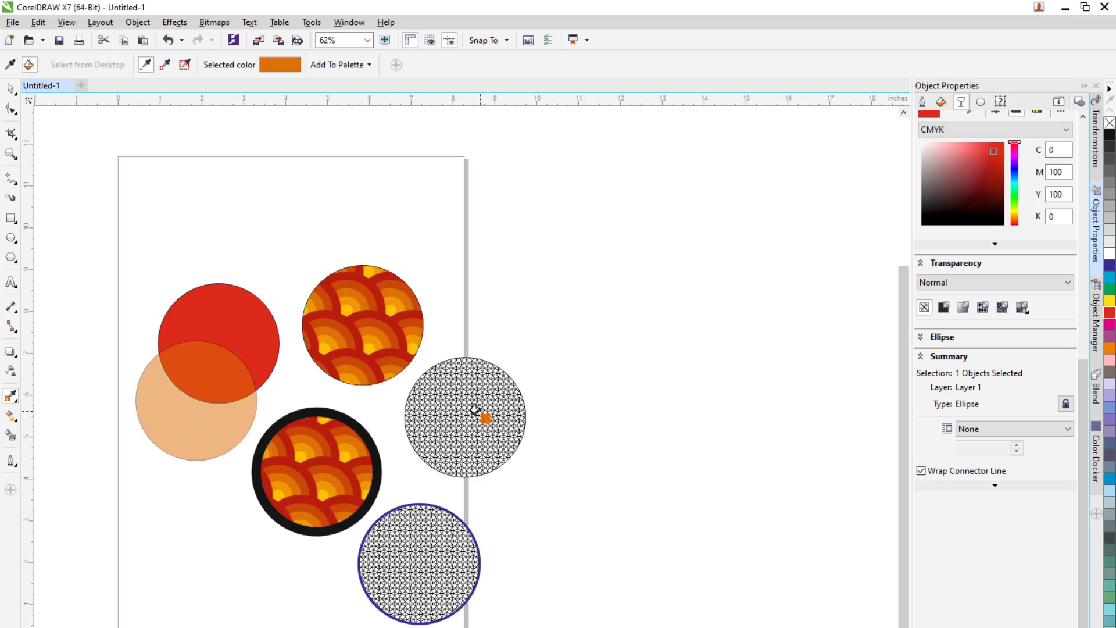
left_click(485, 416)
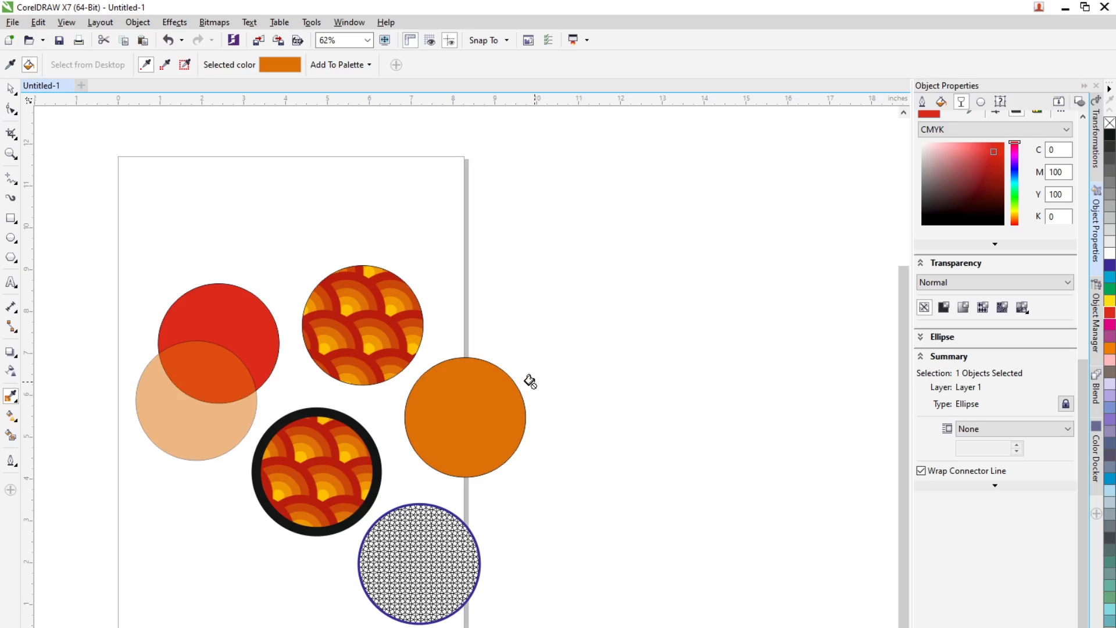
Step: Switch to the Attributes Eyedropper and examine its Properties, Transformations and Effects options
left_click(11, 65)
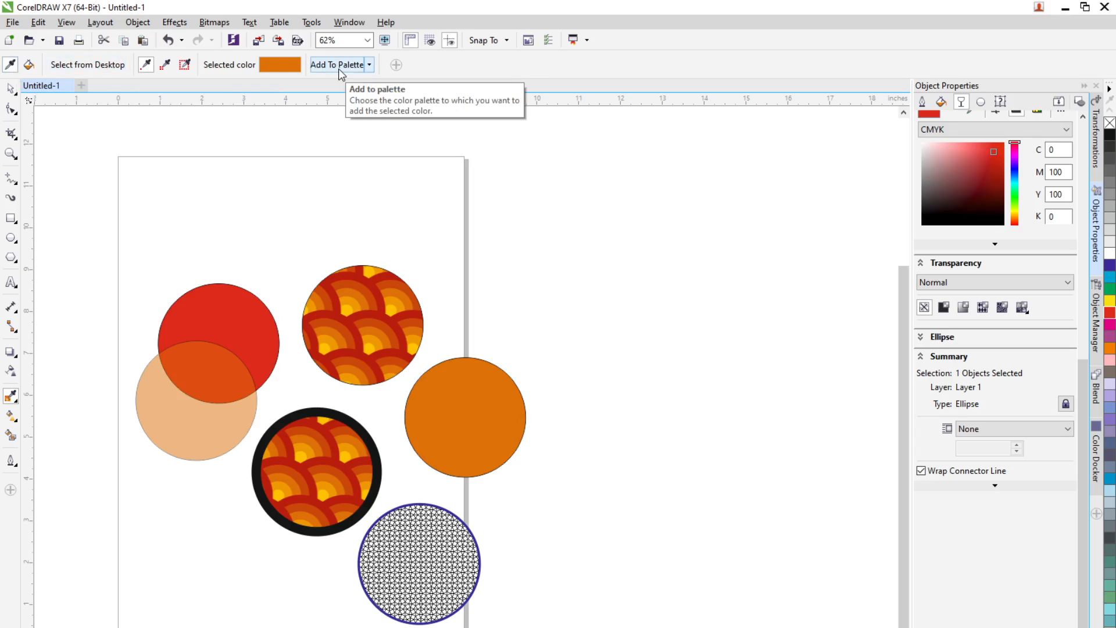
left_click(11, 396)
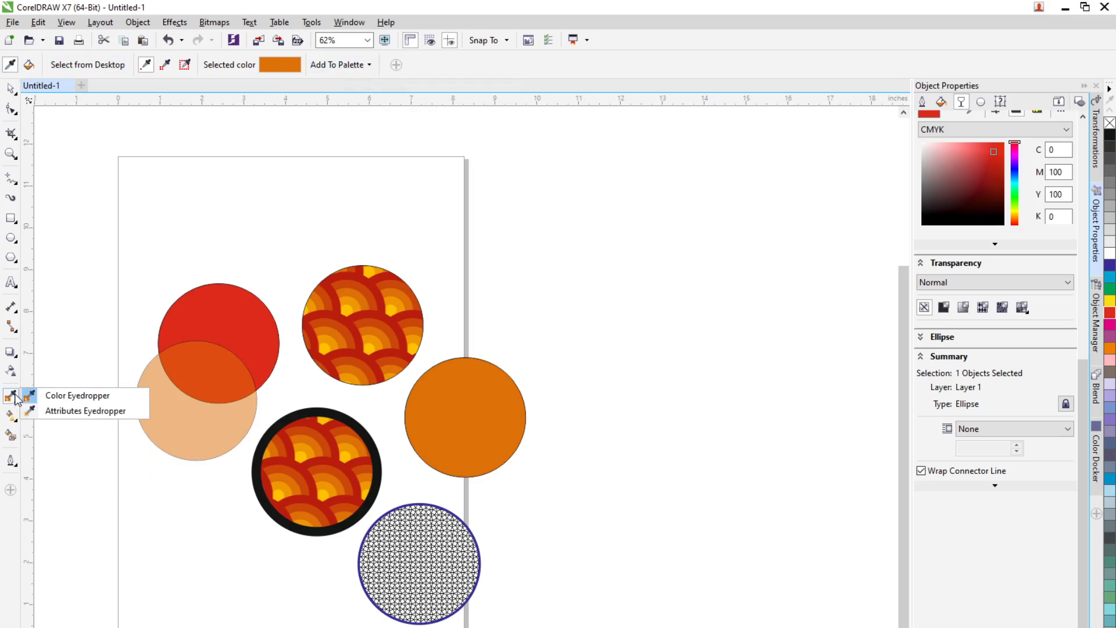
left_click(73, 410)
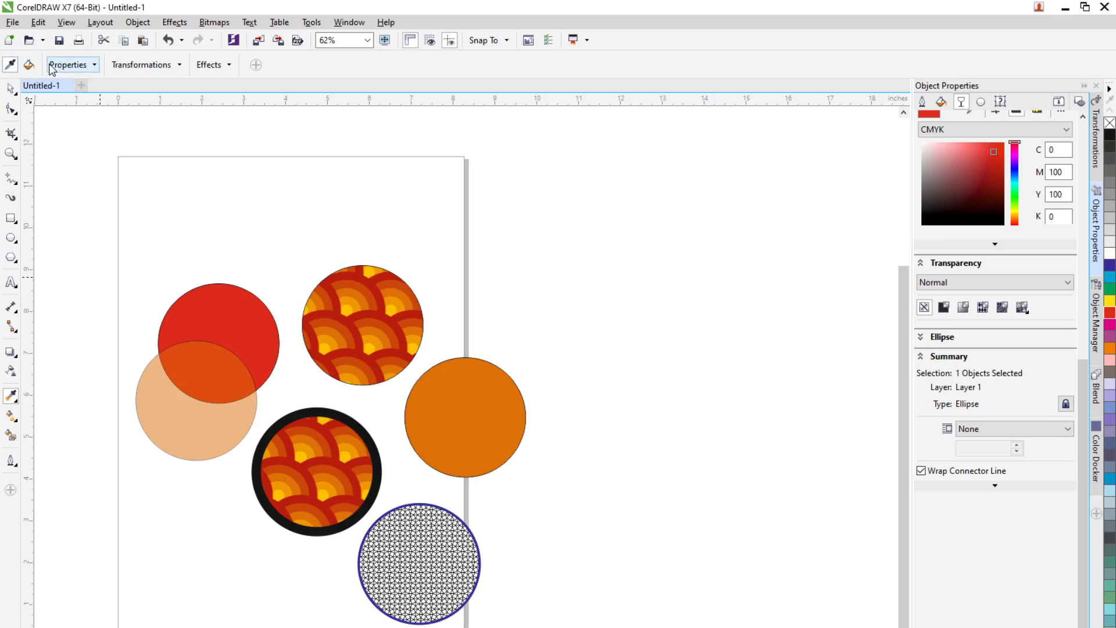
left_click(94, 65)
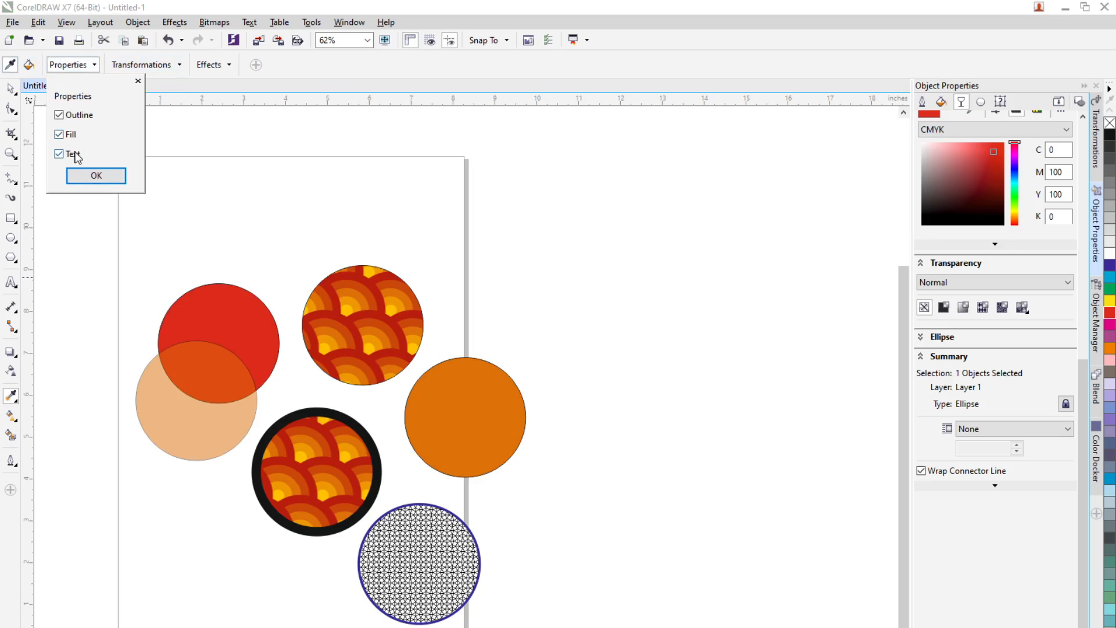
left_click(179, 65)
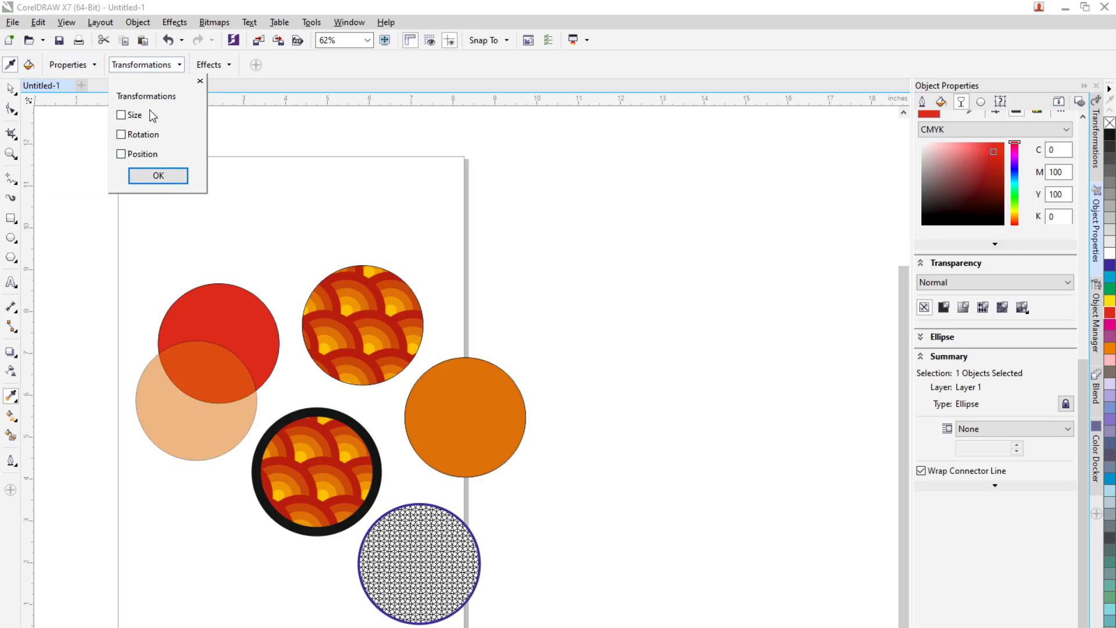
left_click(230, 65)
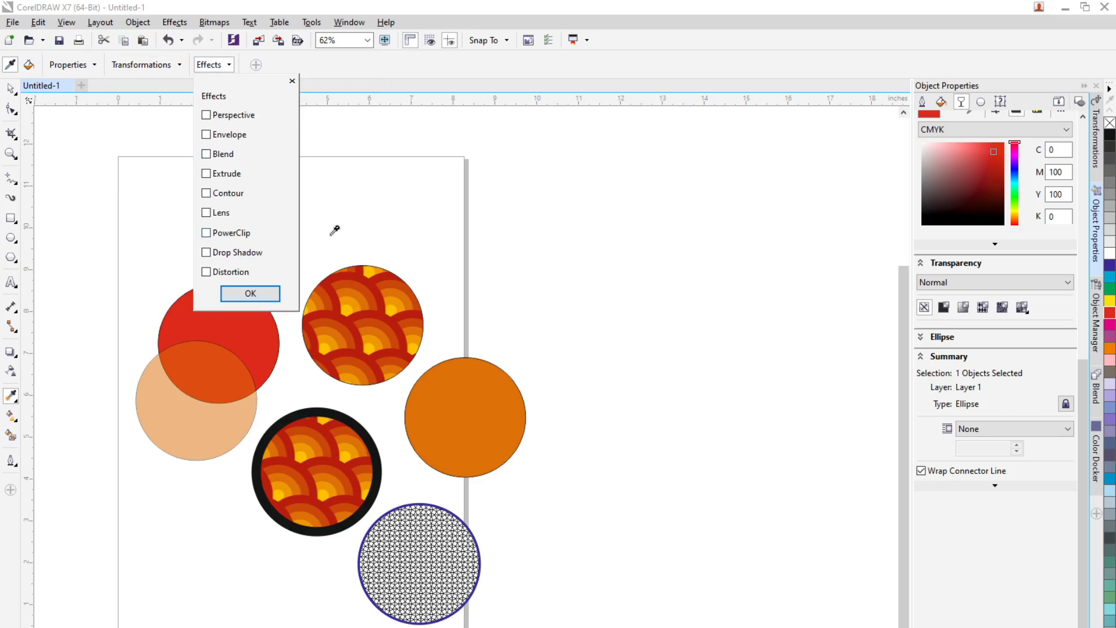
left_click(513, 6)
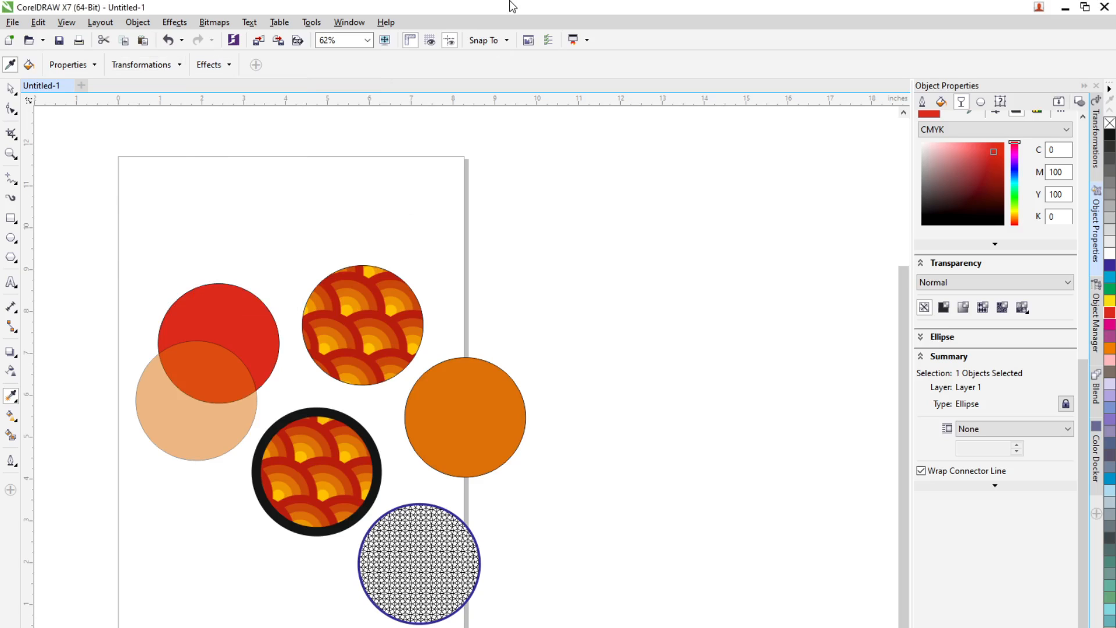
Step: Move the orange circle slightly right and nudge the upper fish-scale circle to the right, then select the orange circle
left_click(10, 89)
left_click_drag(468, 433, 513, 434)
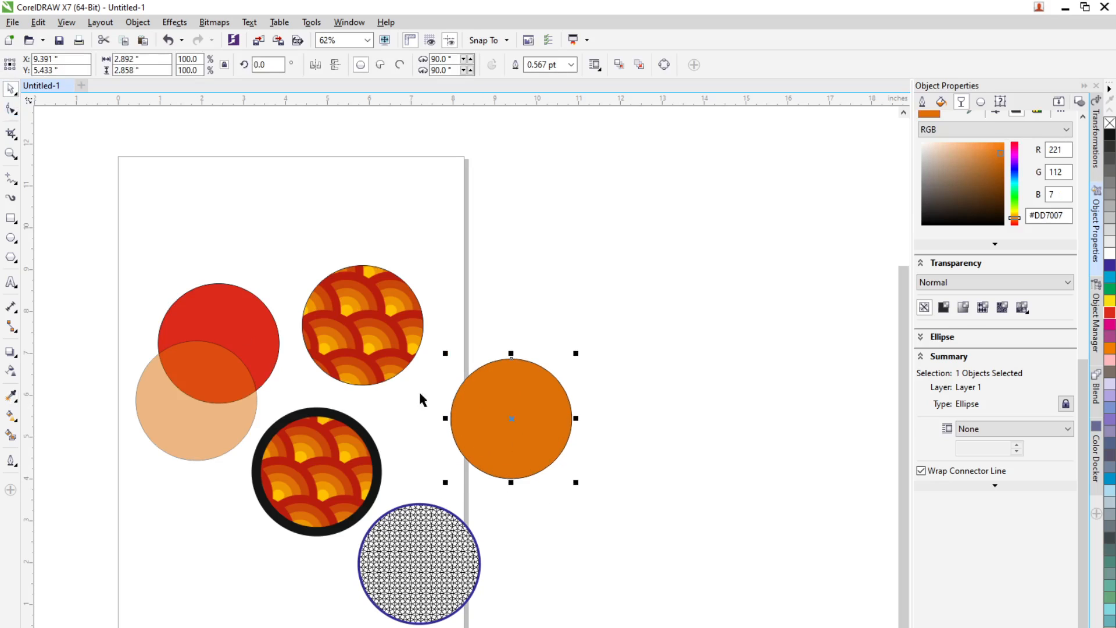
left_click_drag(365, 359, 381, 352)
left_click(527, 416)
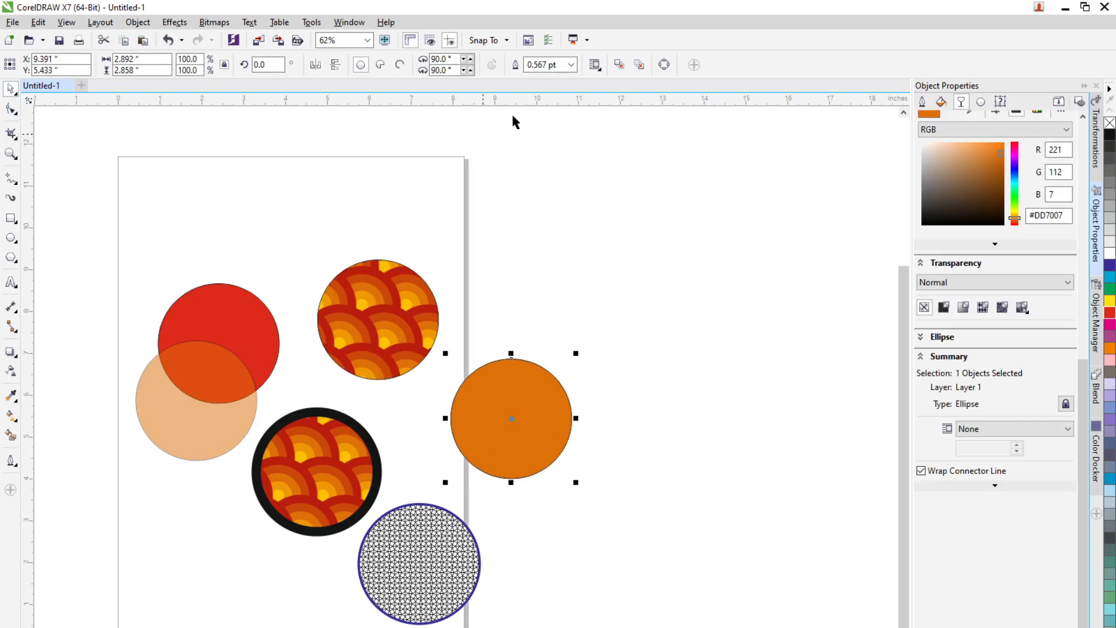
left_click(227, 25)
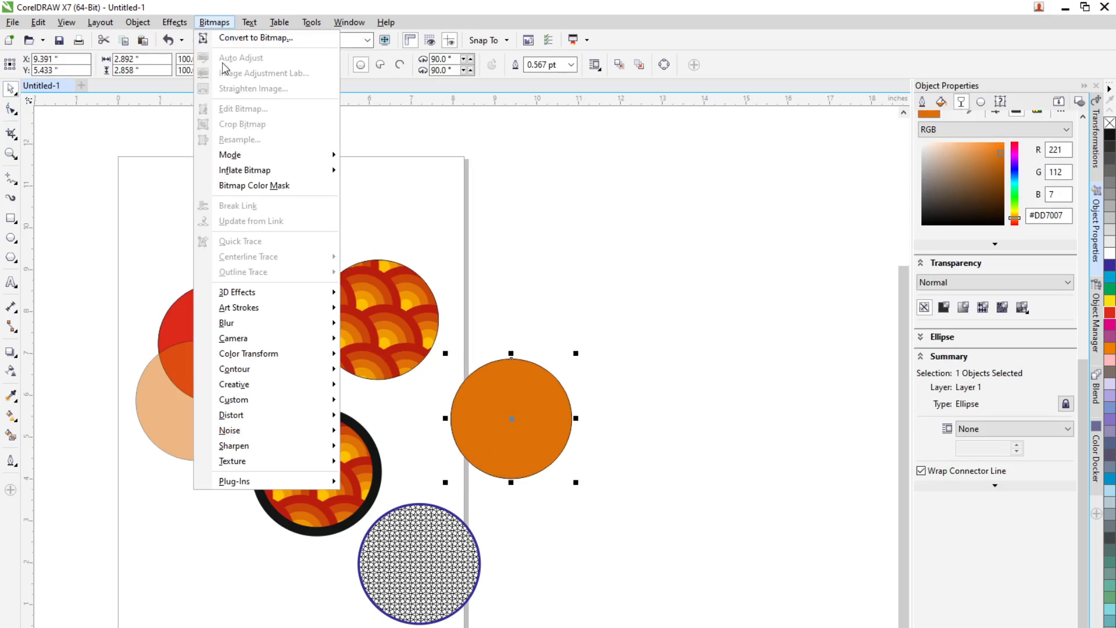
mouse_move(281, 399)
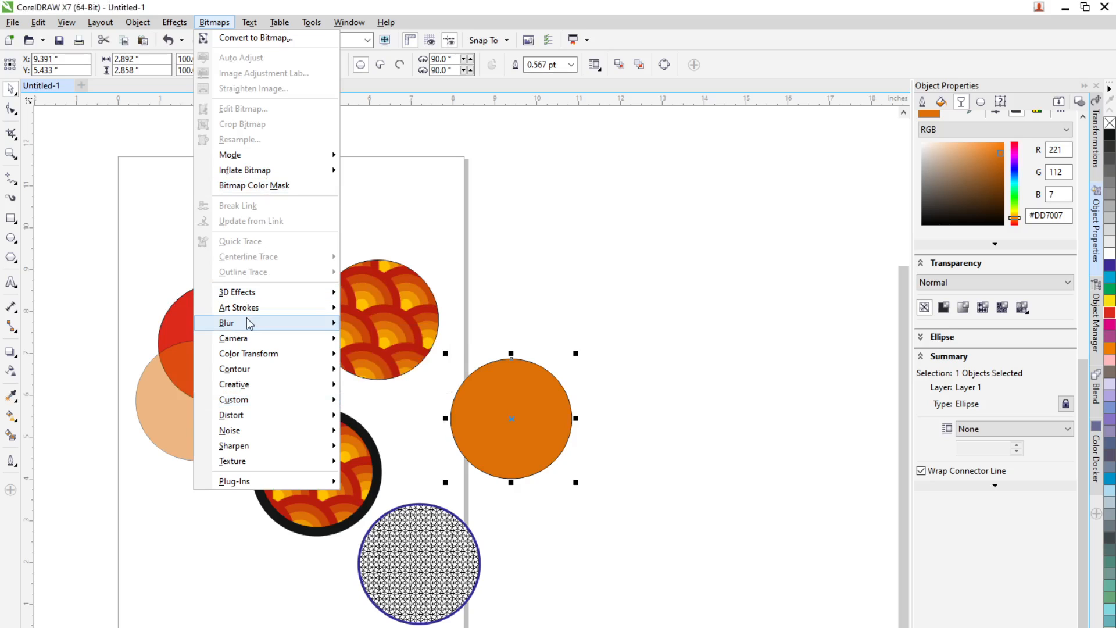
mouse_move(250, 324)
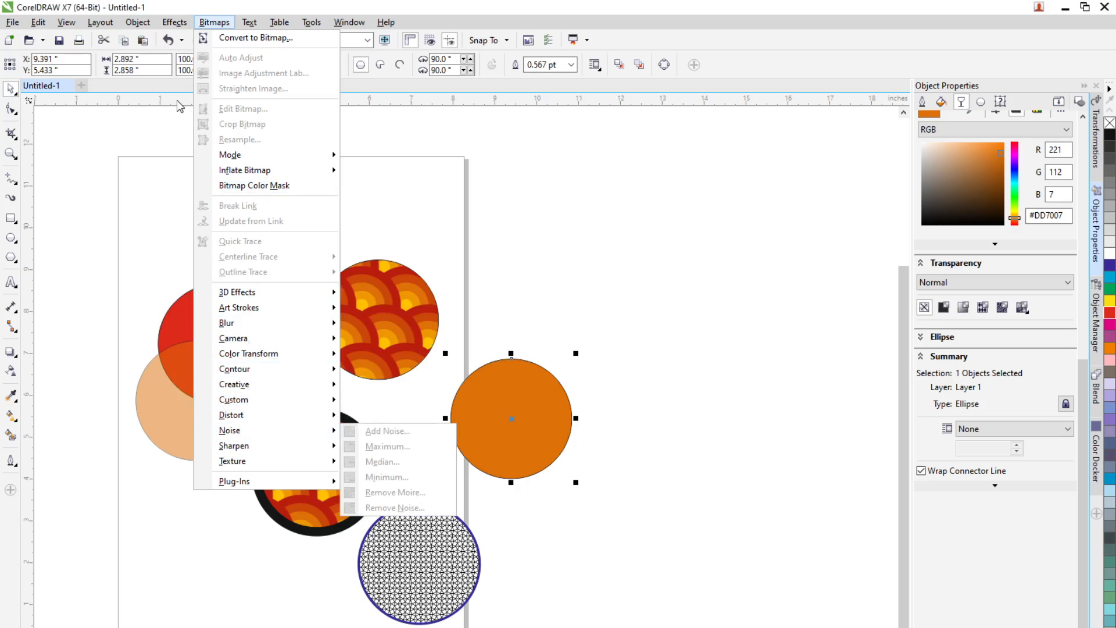
Step: Add a drop shadow offset down and to the right to the orange circle, then deselect
left_click(11, 358)
left_click(11, 355)
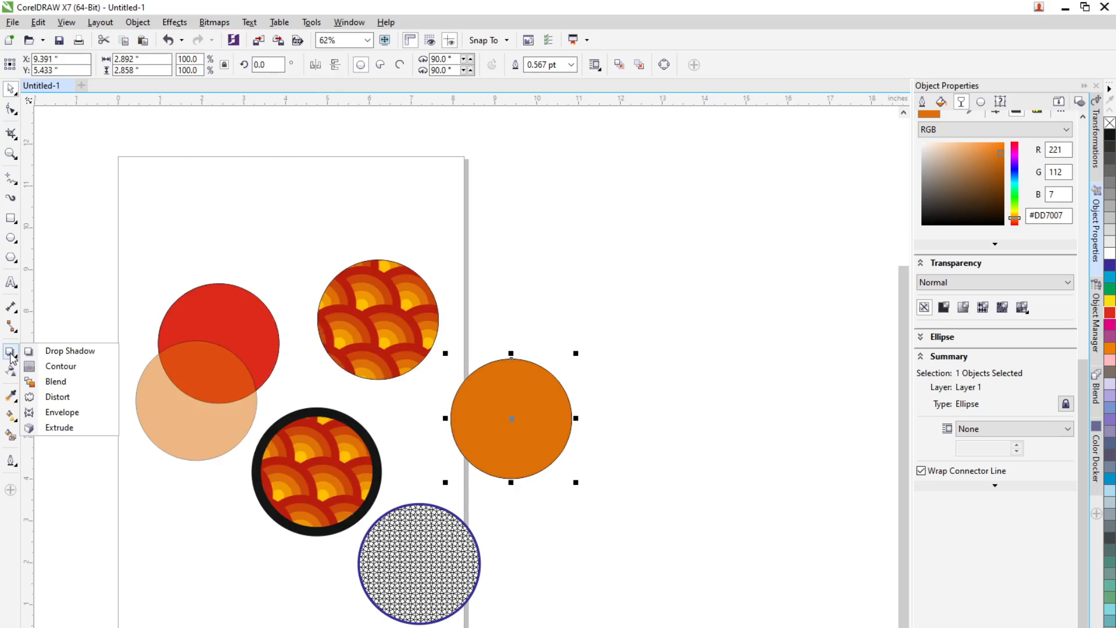
left_click(64, 350)
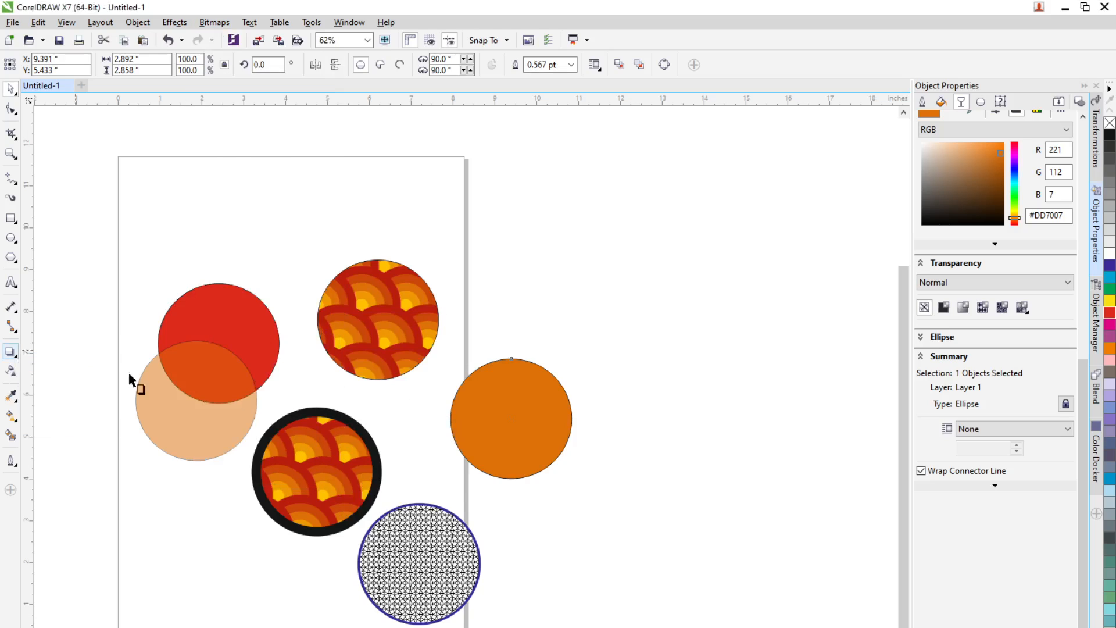
left_click_drag(519, 420, 585, 468)
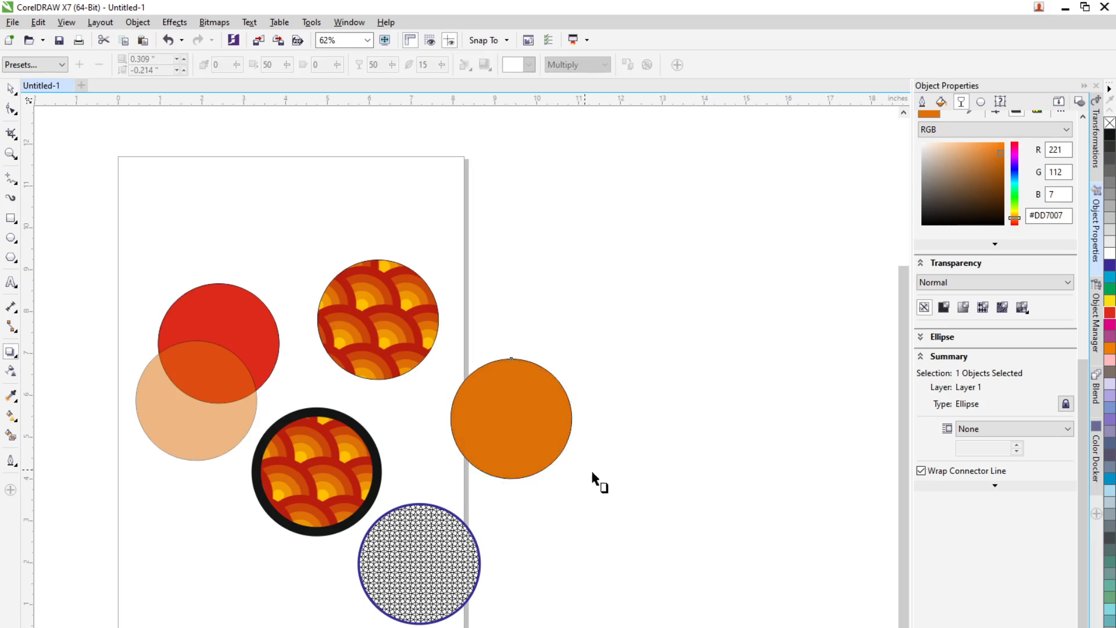
key("space")
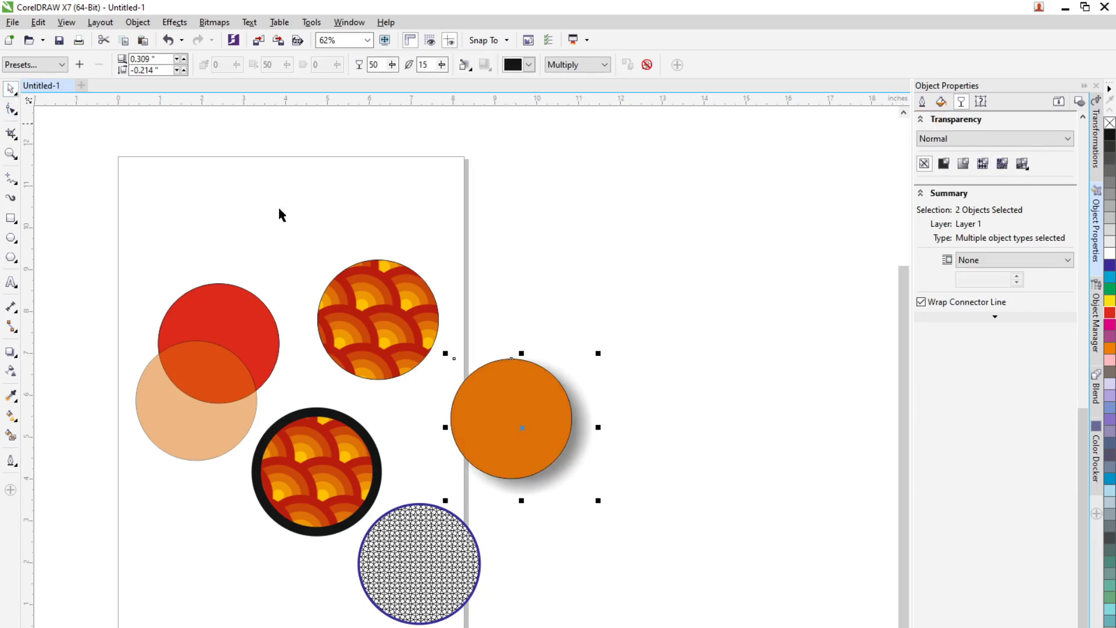
left_click(719, 319)
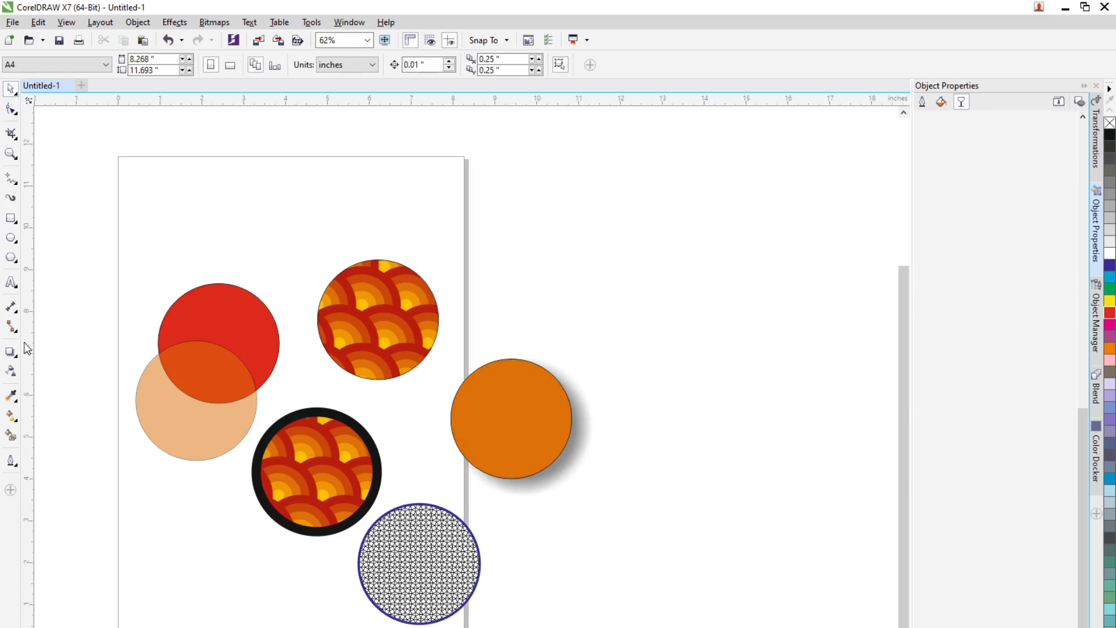
Step: Move the large red circle left, closer to the page
scroll(177, 393, "down", 2)
scroll(402, 380, "up", 2)
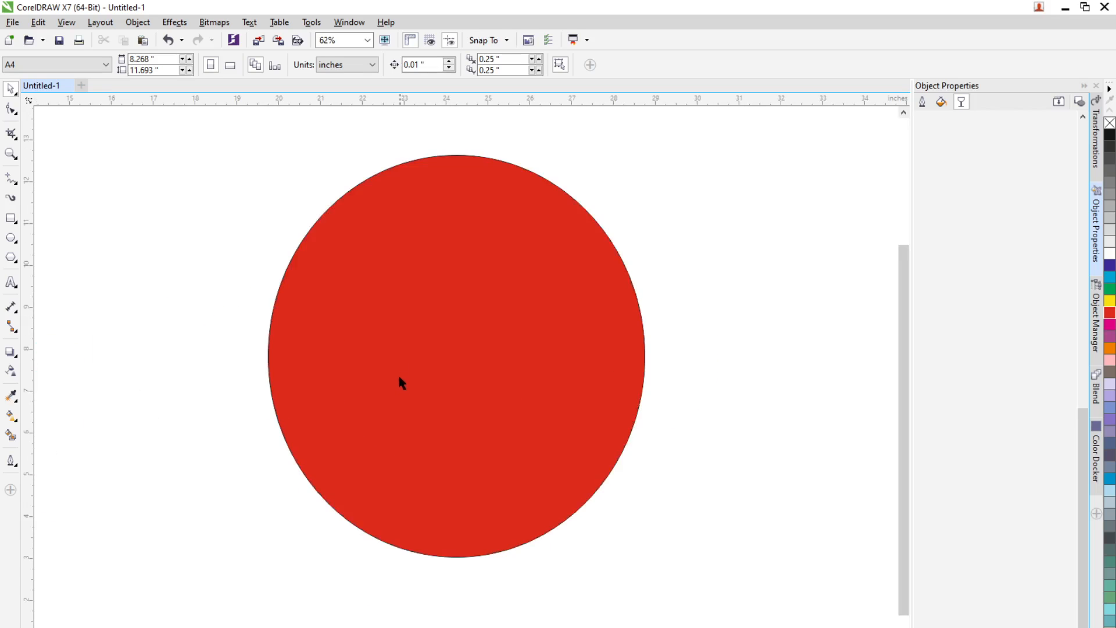
scroll(398, 367, "down", 2)
scroll(154, 358, "up", 2)
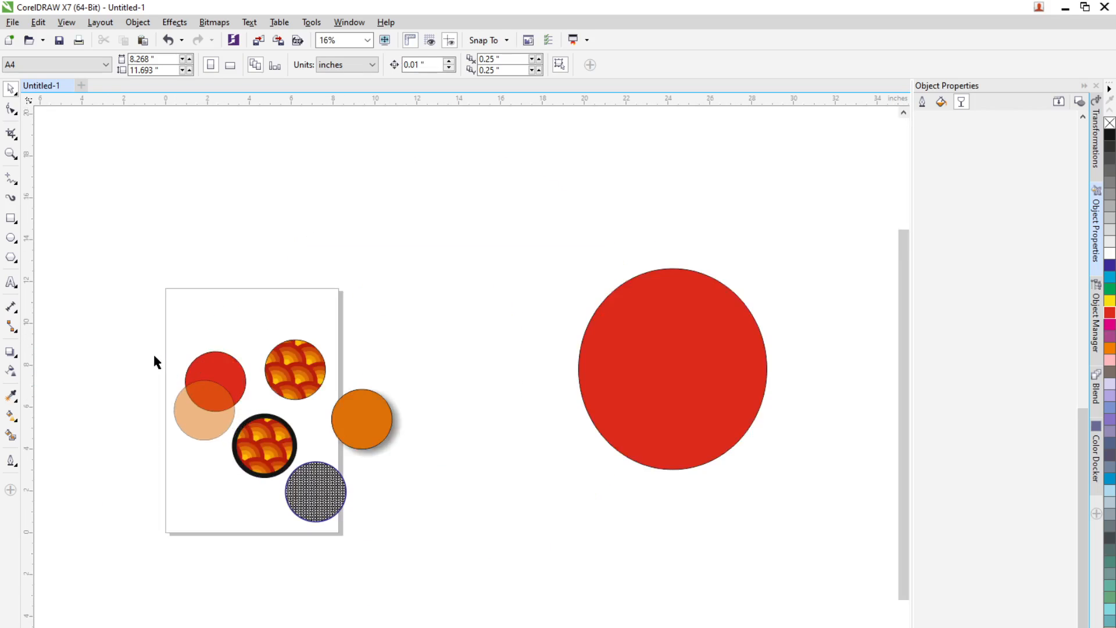
scroll(632, 443, "down", 1)
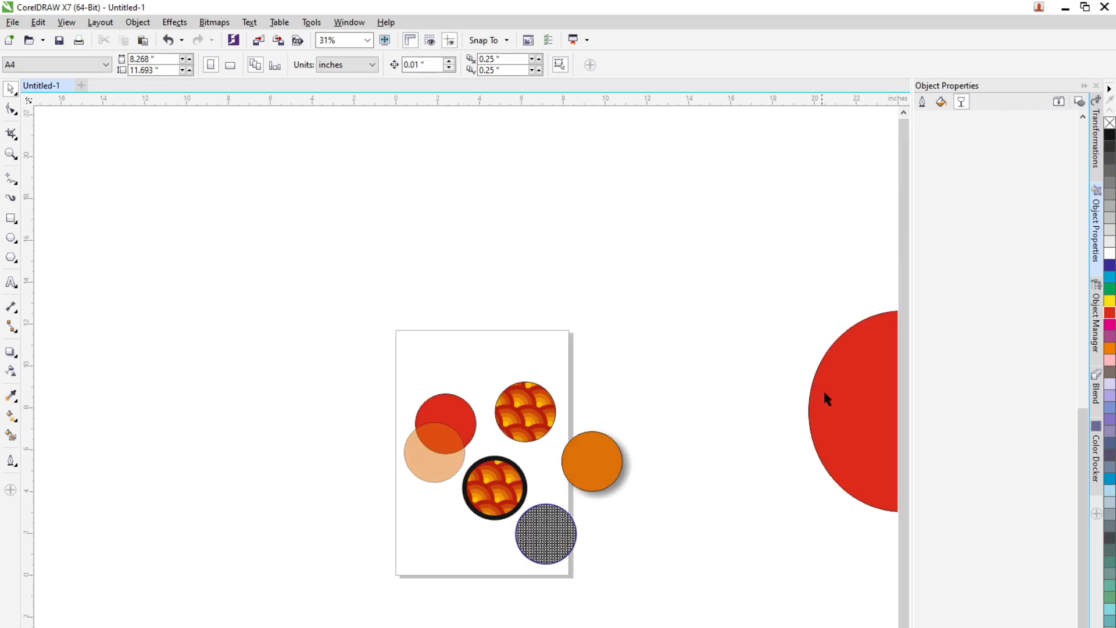
left_click_drag(825, 398, 668, 391)
scroll(727, 463, "up", 1)
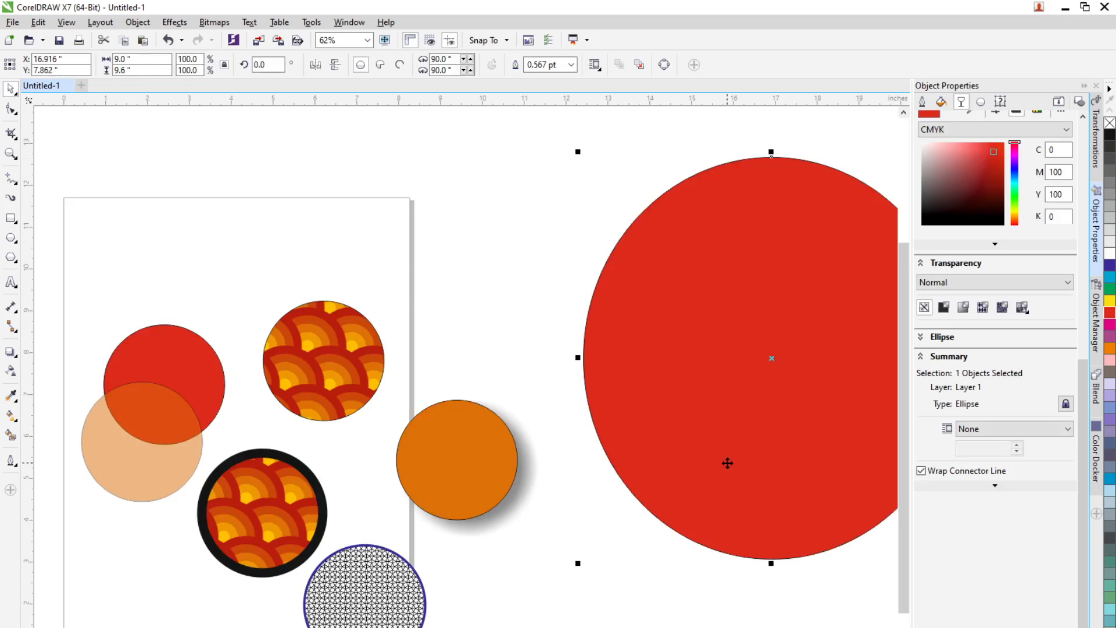
Step: With the Attributes Eyedropper set to include Drop Shadow, copy the orange circle's attributes onto the large red circle
left_click(11, 397)
left_click(65, 410)
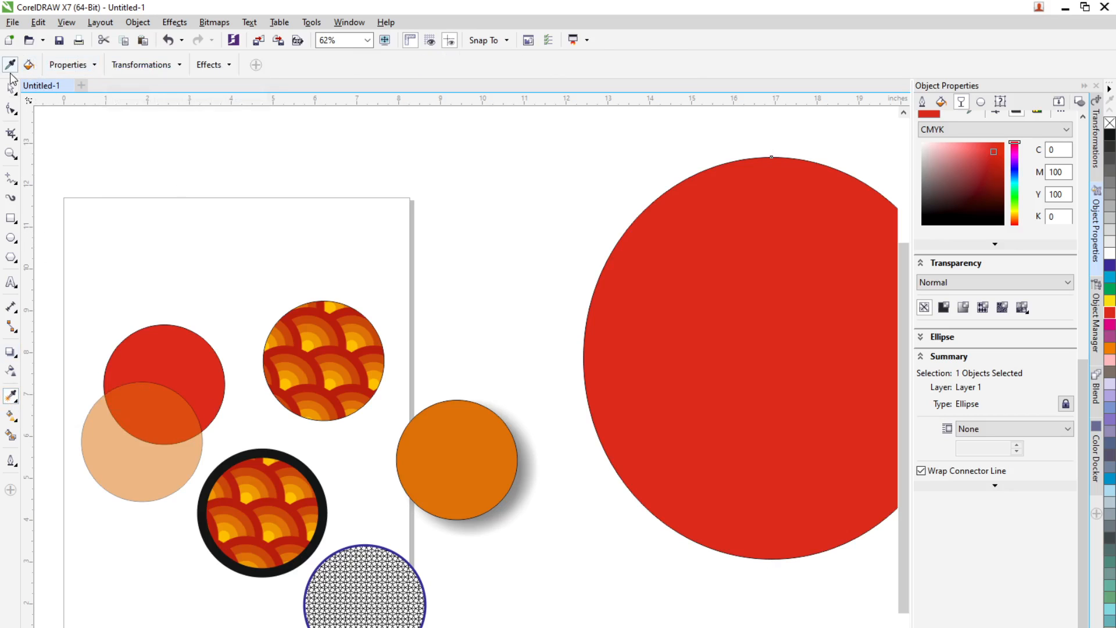
left_click(95, 65)
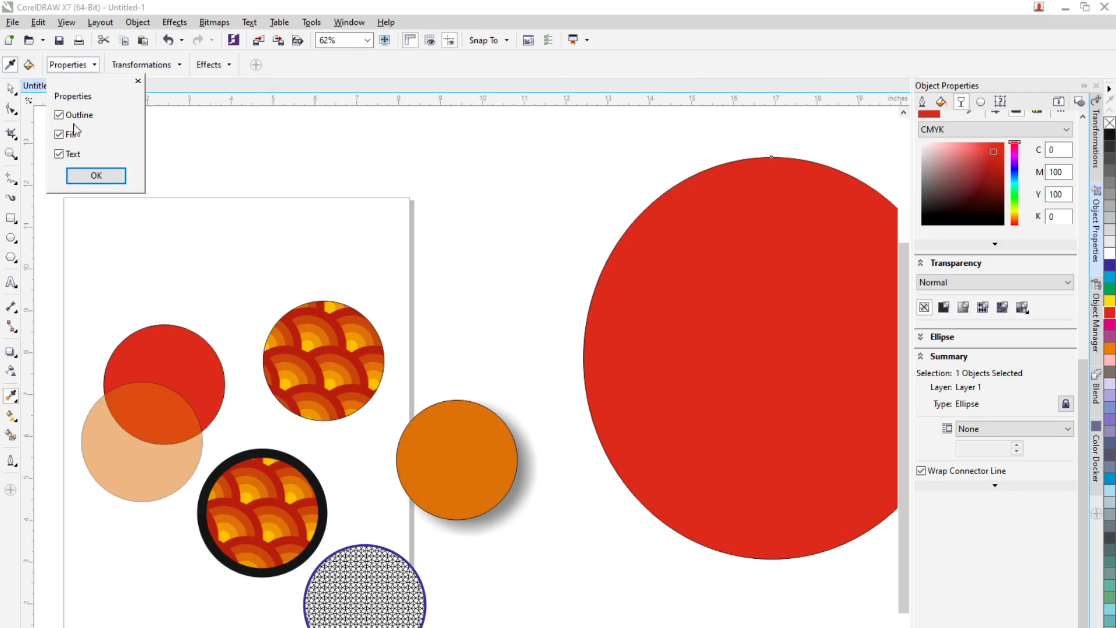
left_click(181, 65)
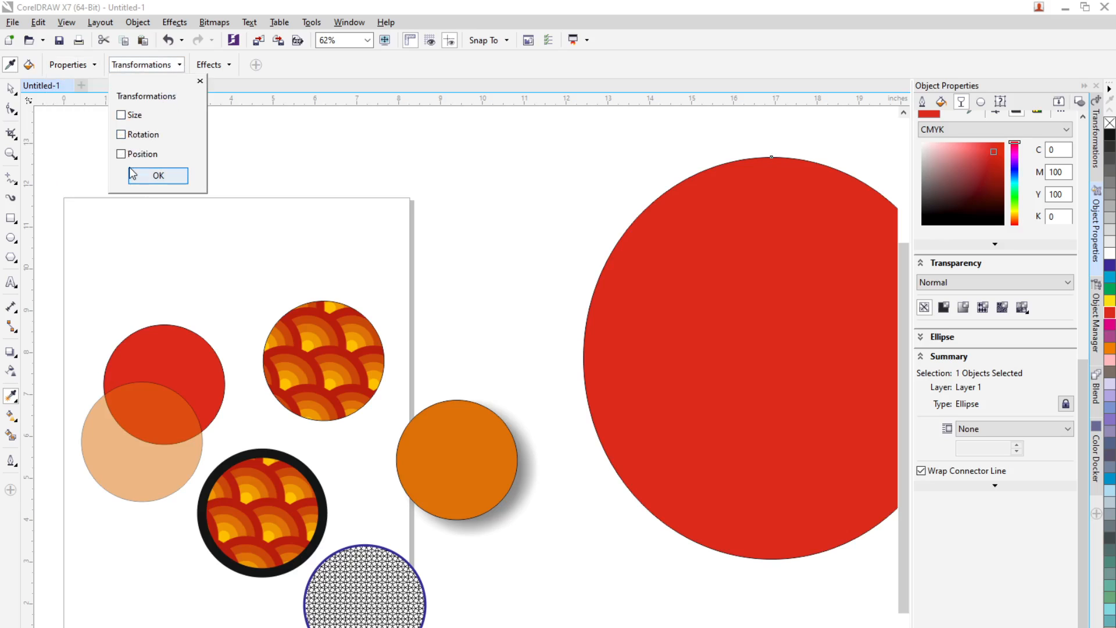
left_click(200, 81)
left_click(229, 64)
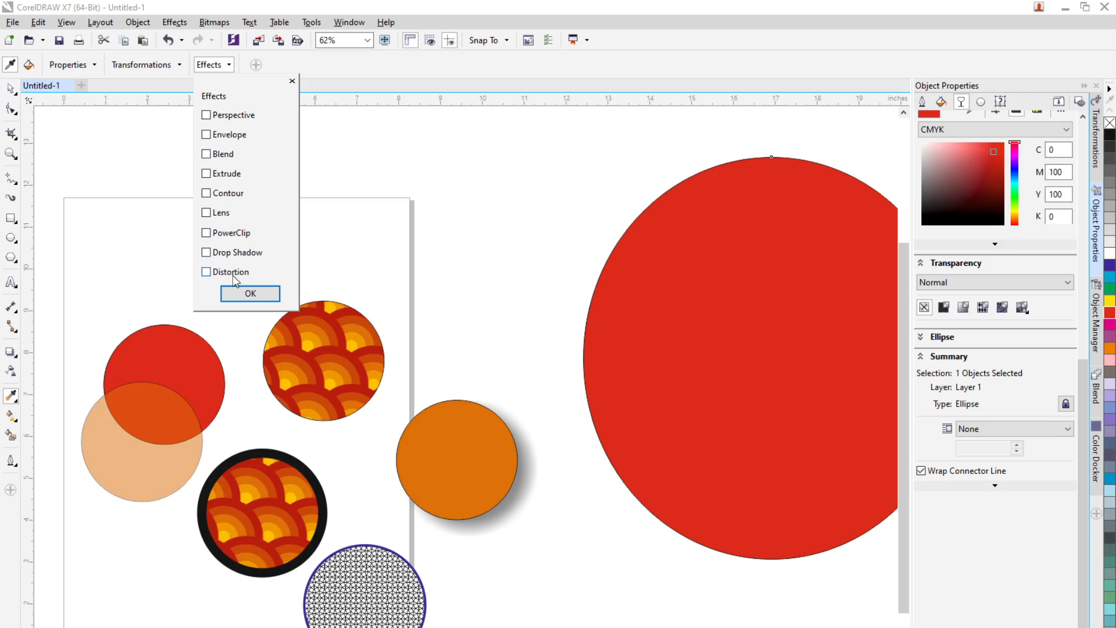
left_click(223, 255)
left_click(250, 294)
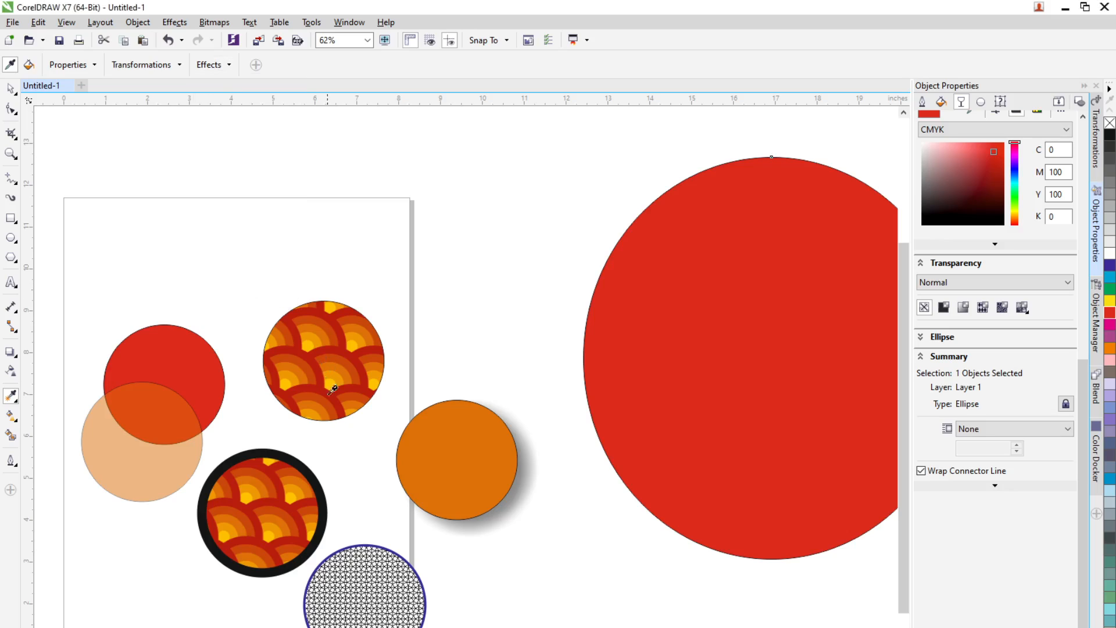
left_click(486, 471)
left_click(650, 413)
Step: Zoom in to inspect the drop shadow on the large circle
scroll(558, 406, "down", 4)
scroll(620, 426, "up", 6)
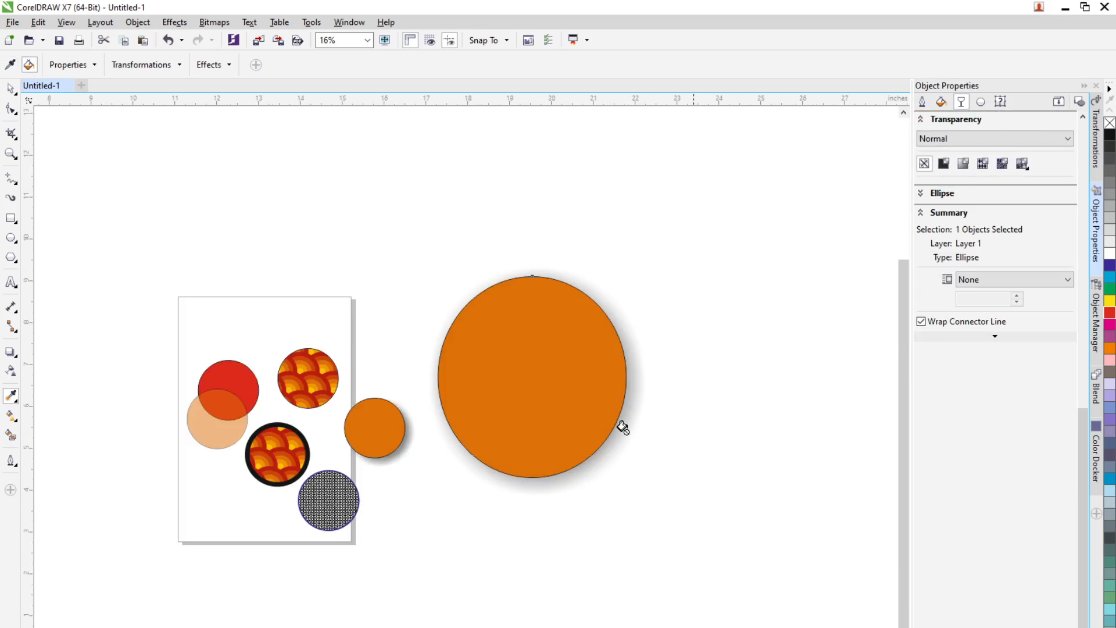
scroll(551, 438, "down", 2)
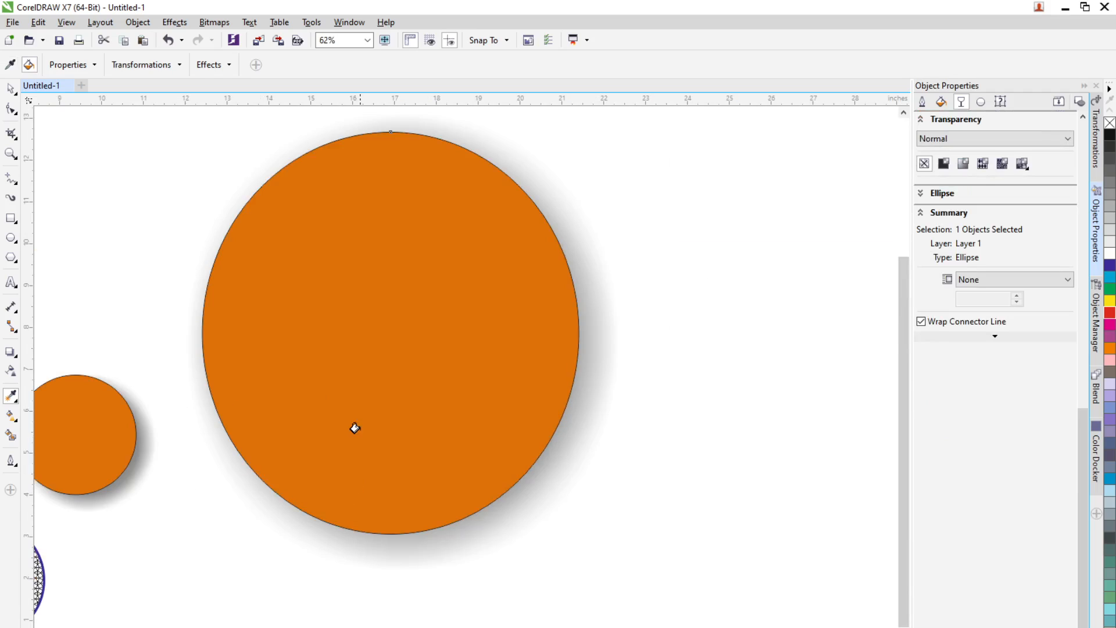
scroll(469, 533, "up", 2)
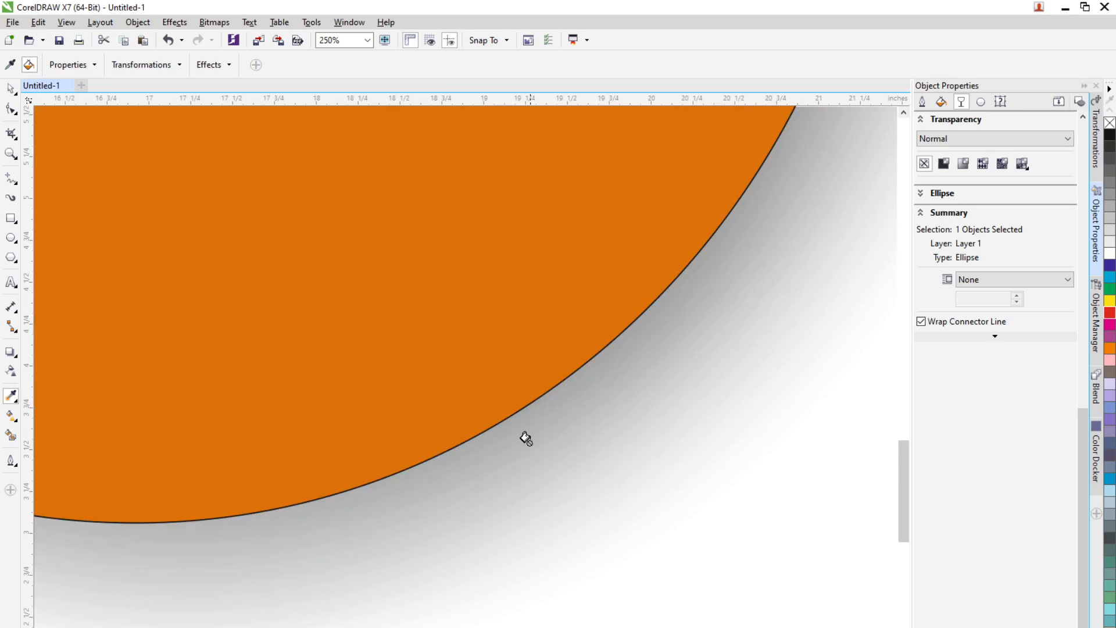
scroll(523, 443, "down", 4)
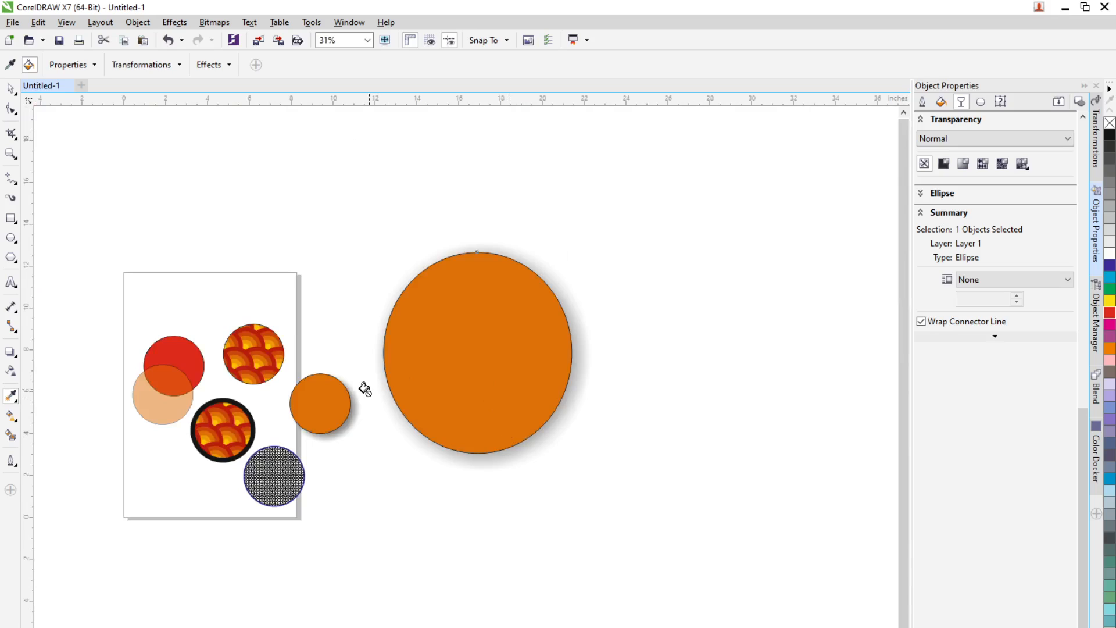
Step: Try applying the orange circle's attributes with Size included to the large red circle, and undo it
left_click(409, 426)
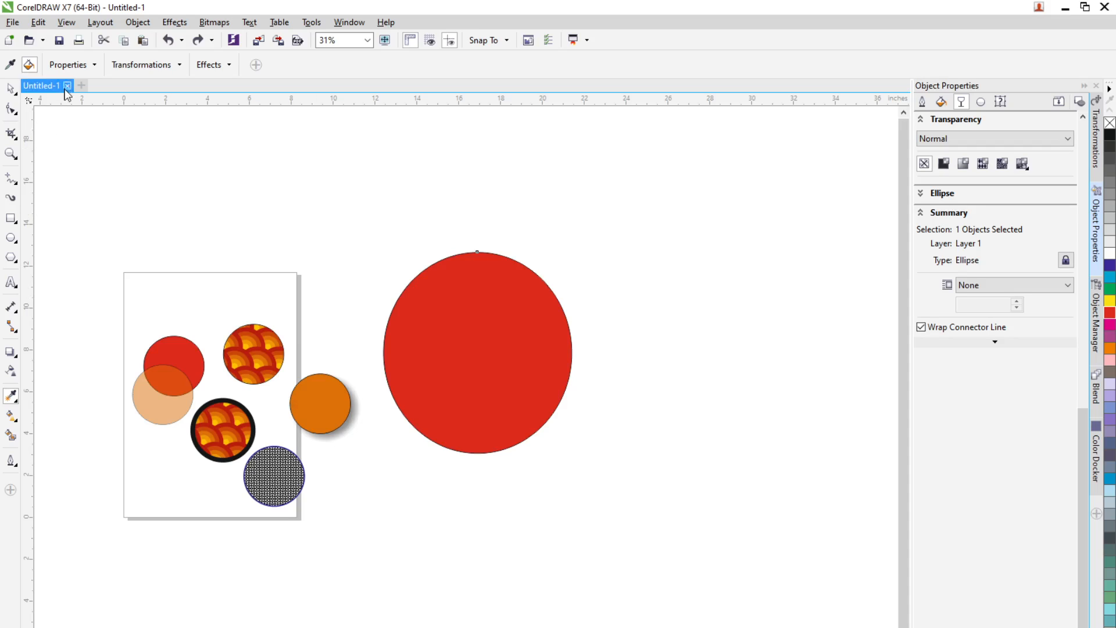
left_click(10, 64)
left_click(89, 68)
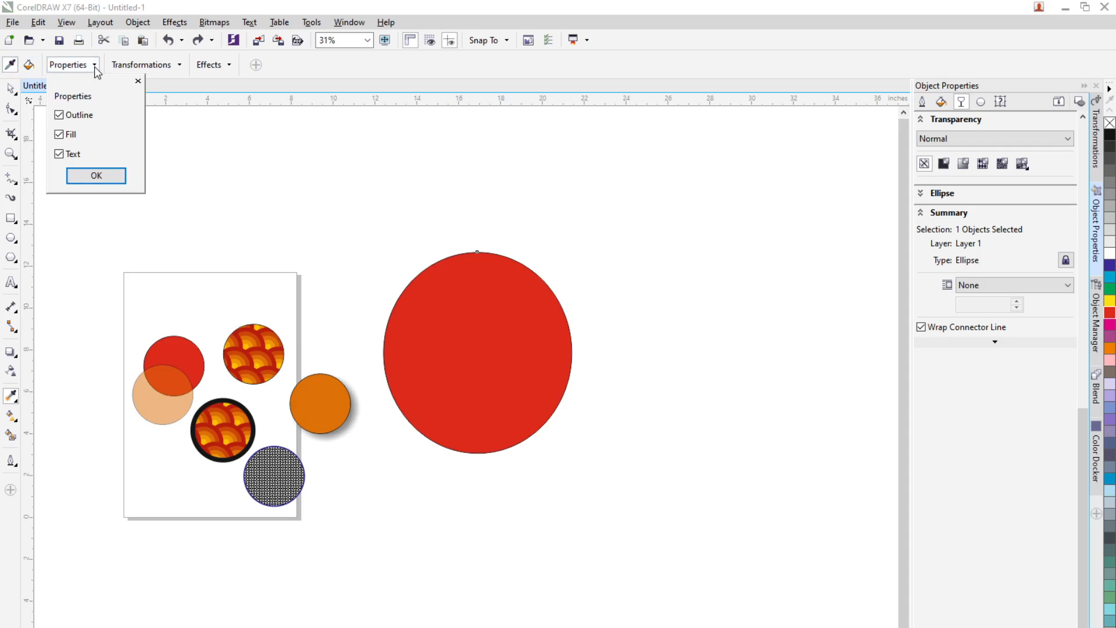
left_click(162, 65)
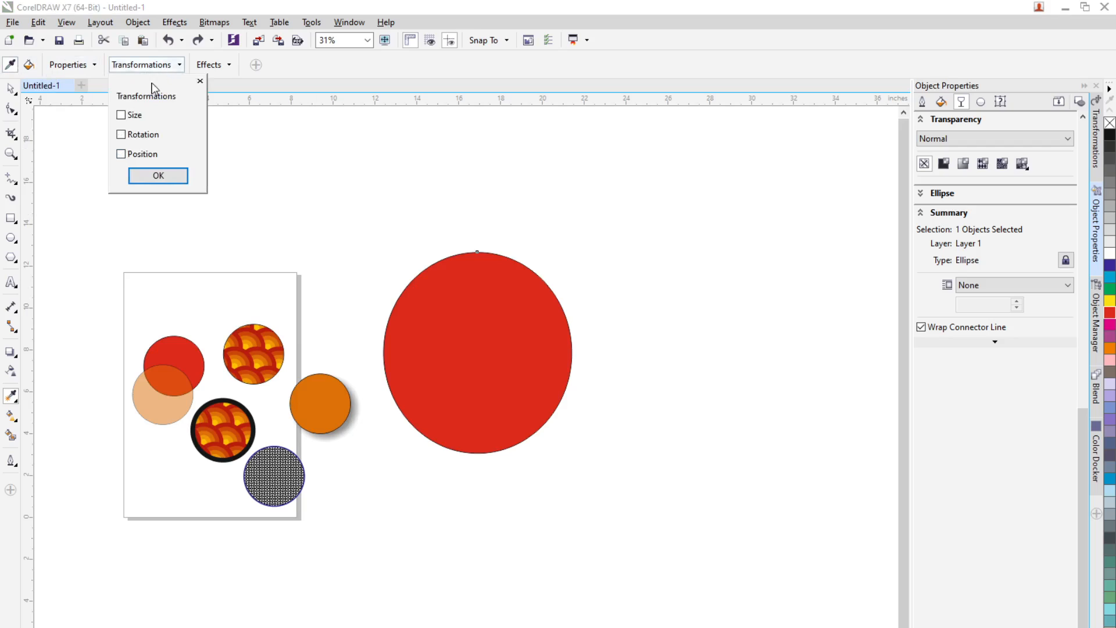
left_click(122, 115)
left_click(158, 175)
left_click(477, 352)
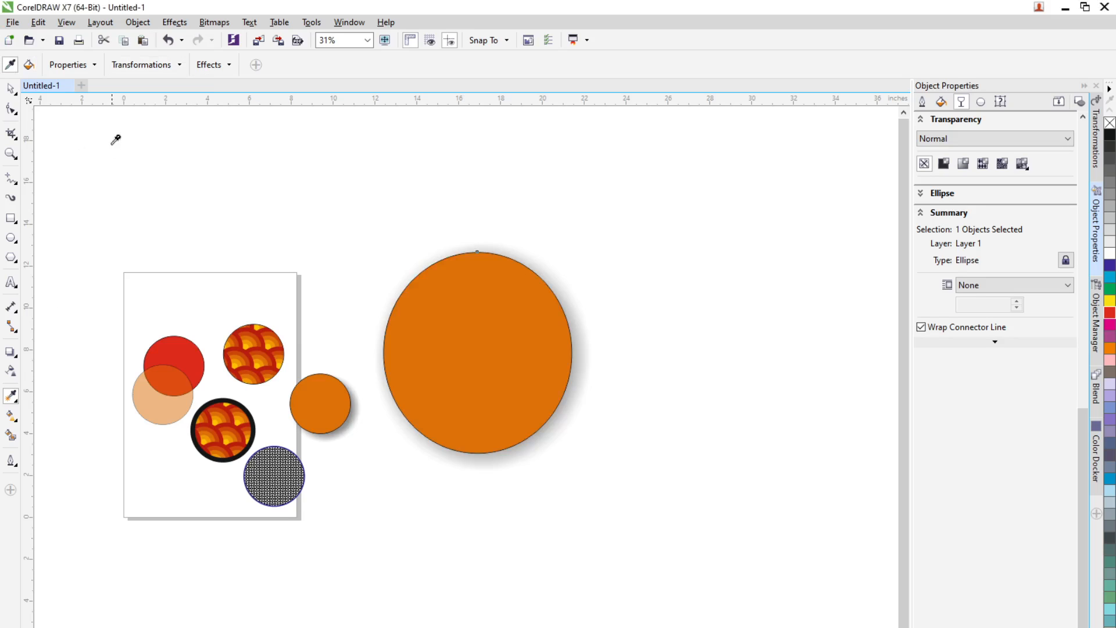
key("ctrl+z")
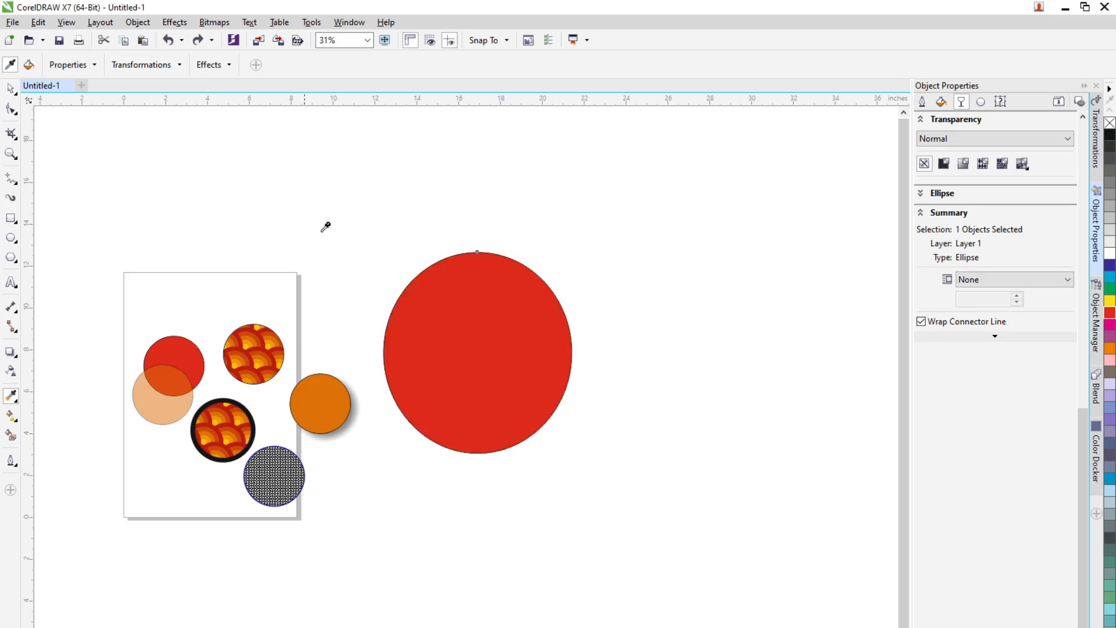
Step: Reshape the large red circle into a slanted ellipse about 9.2 by 6.4 inches
left_click(11, 89)
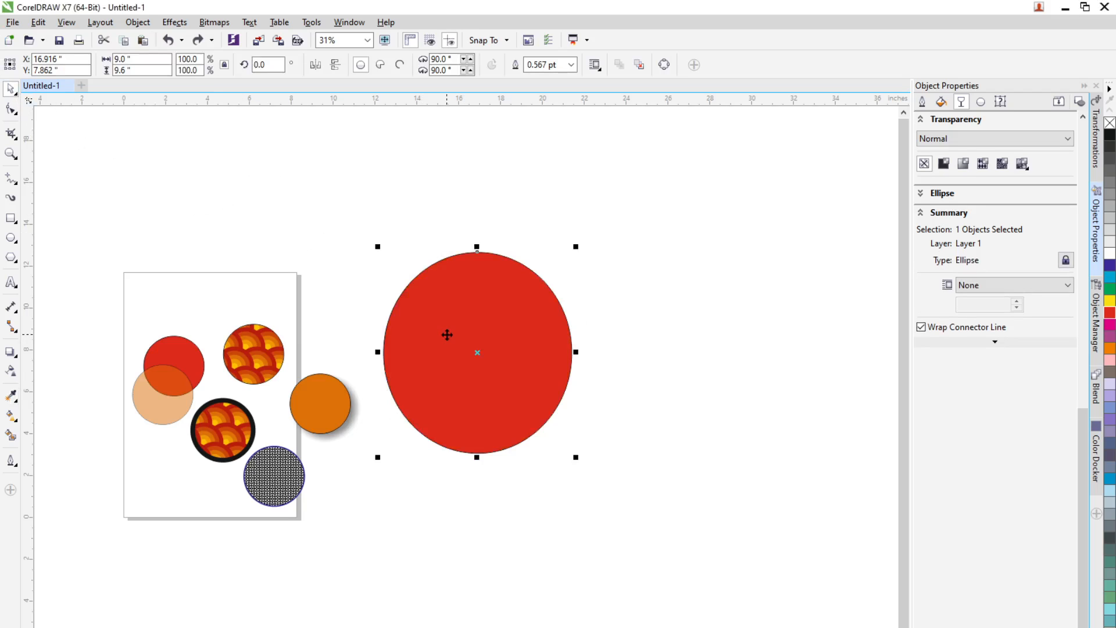
left_click(448, 331)
left_click_drag(474, 457, 513, 388)
left_click(532, 417)
left_click(563, 394)
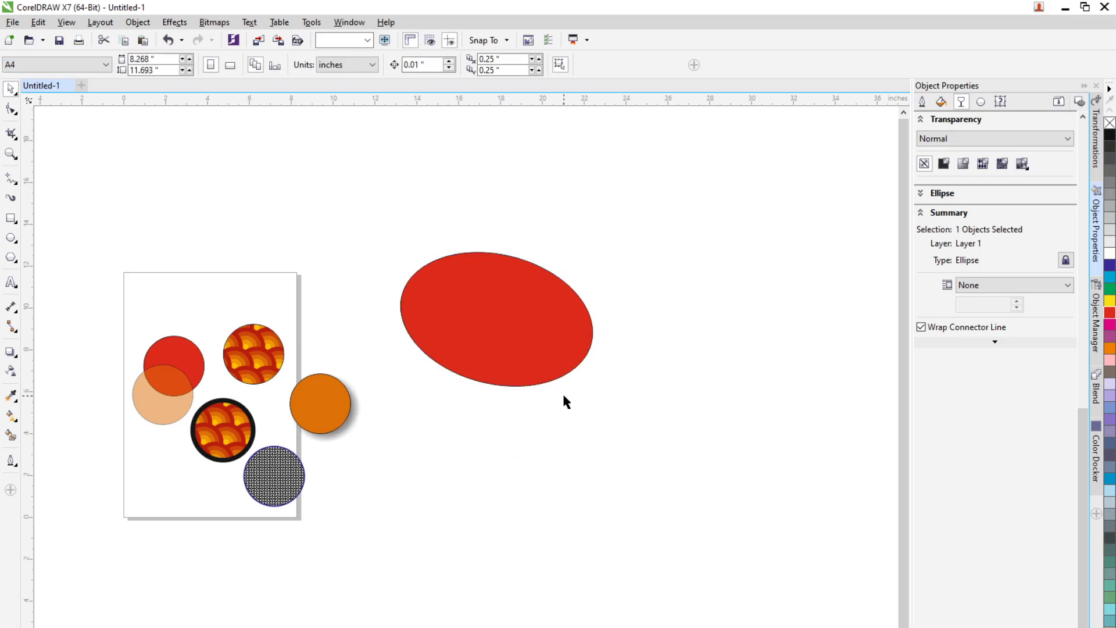
left_click(492, 361)
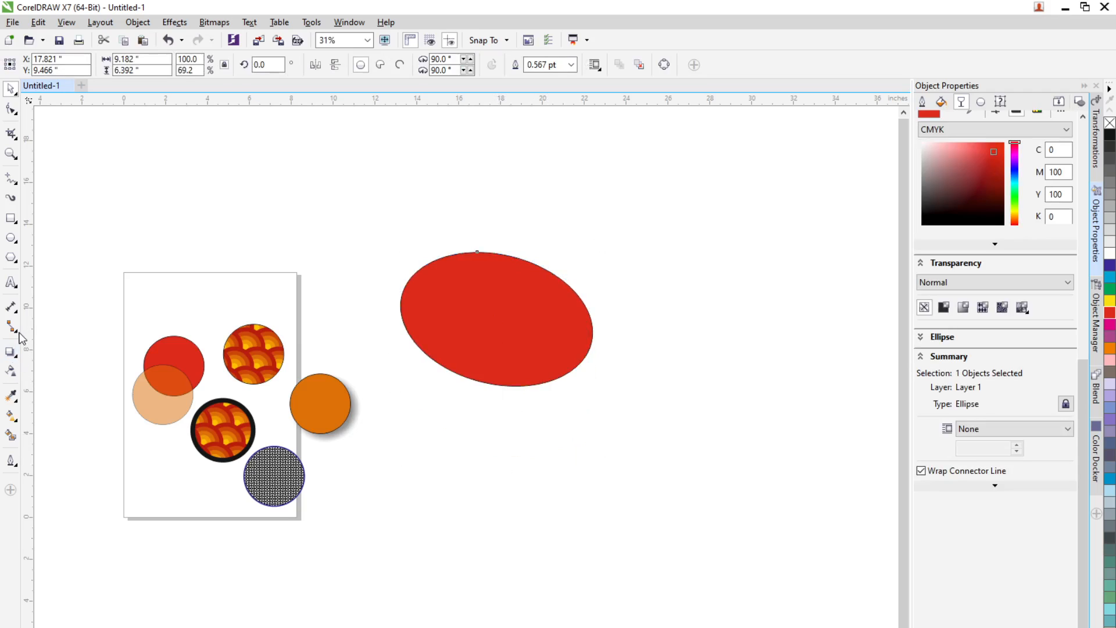
Step: Switch to the Attributes Eyedropper and include the Size and Rotation transformations
left_click(13, 399)
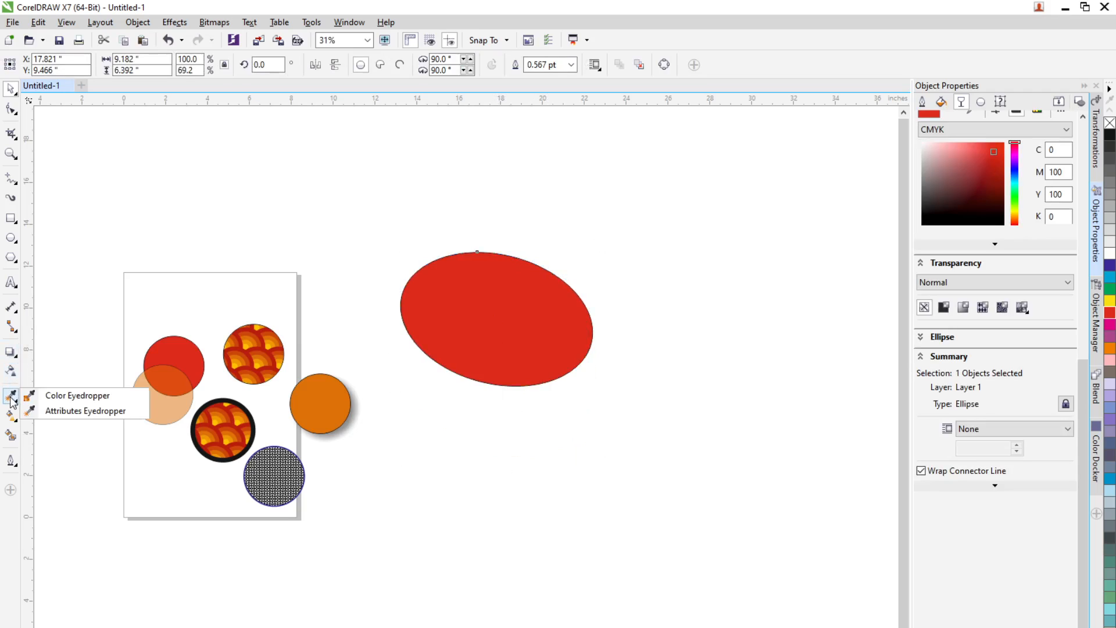
left_click(64, 410)
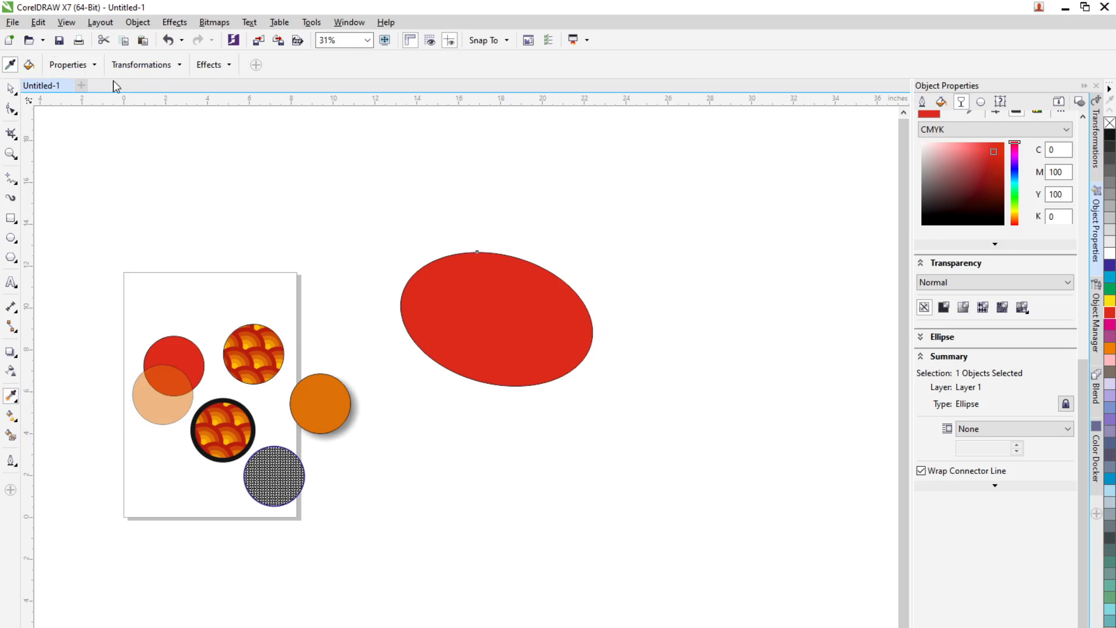
left_click(93, 66)
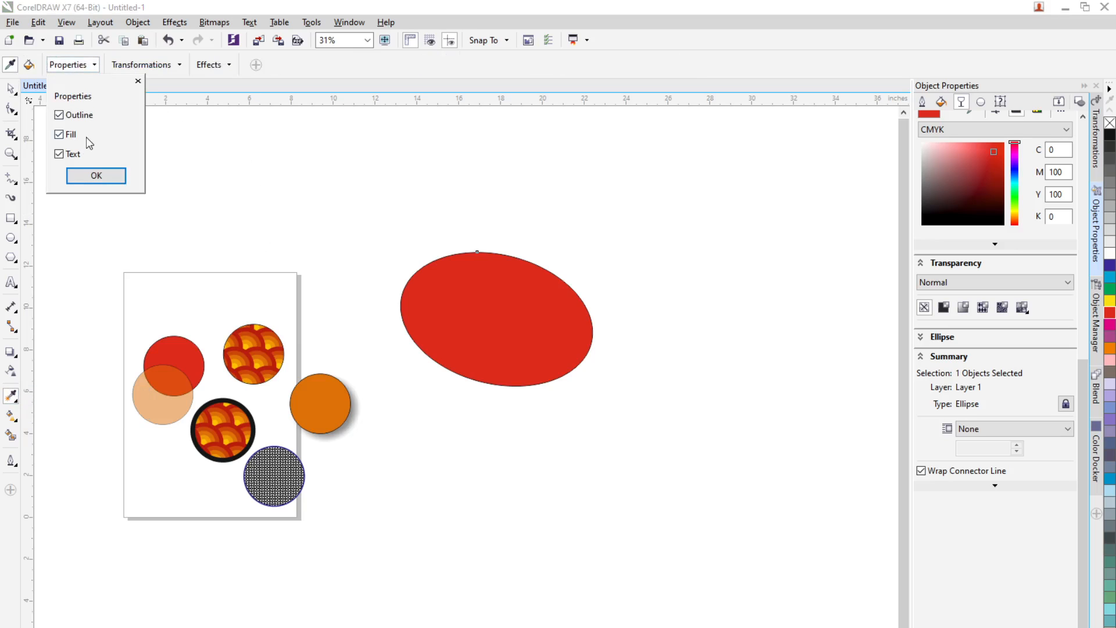
left_click(177, 65)
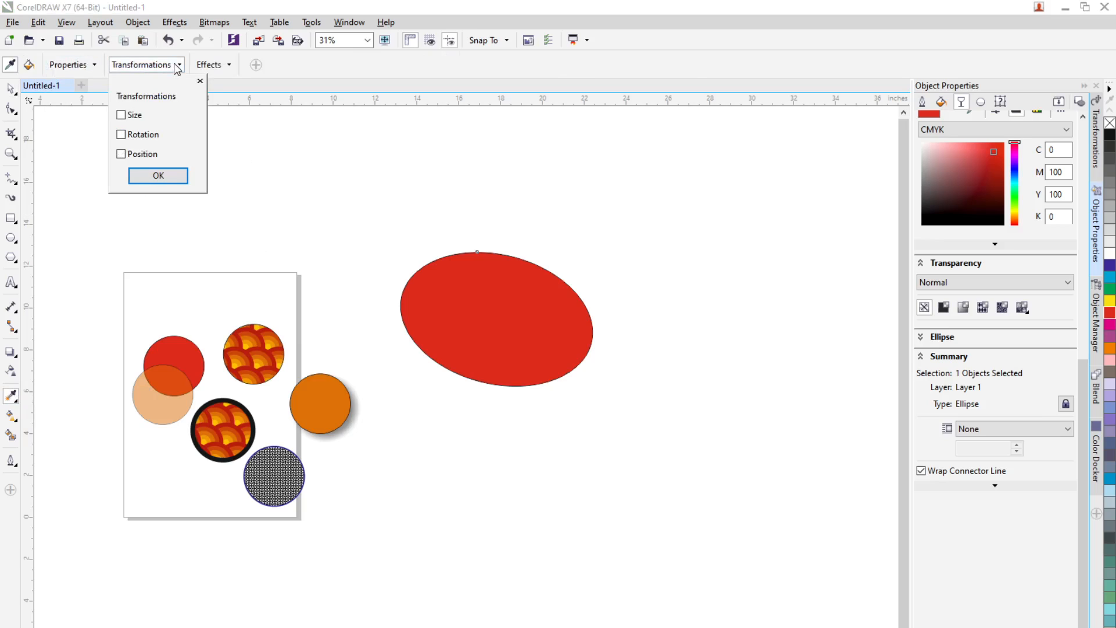
left_click(122, 116)
left_click(121, 134)
left_click(158, 176)
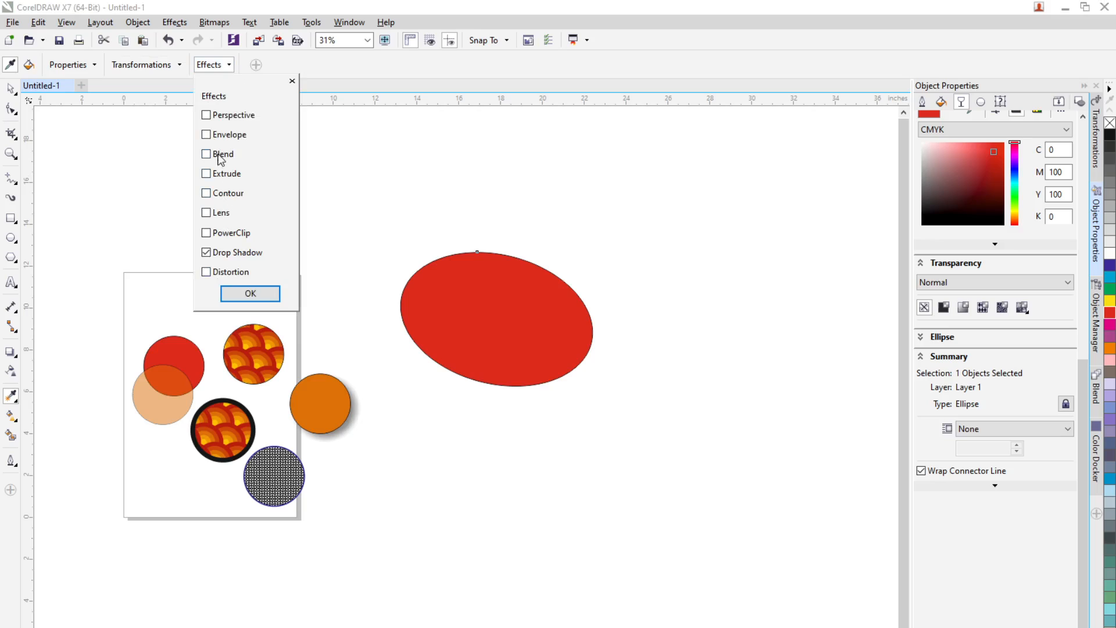
Step: Include Perspective, Envelope, Blend, Extrude, Contour, PowerClip and Distortion effects, then copy the orange circle's attributes onto the red ellipse
left_click(208, 116)
left_click(207, 134)
left_click(206, 154)
left_click(207, 173)
left_click(207, 193)
left_click(207, 233)
left_click(207, 271)
left_click(243, 298)
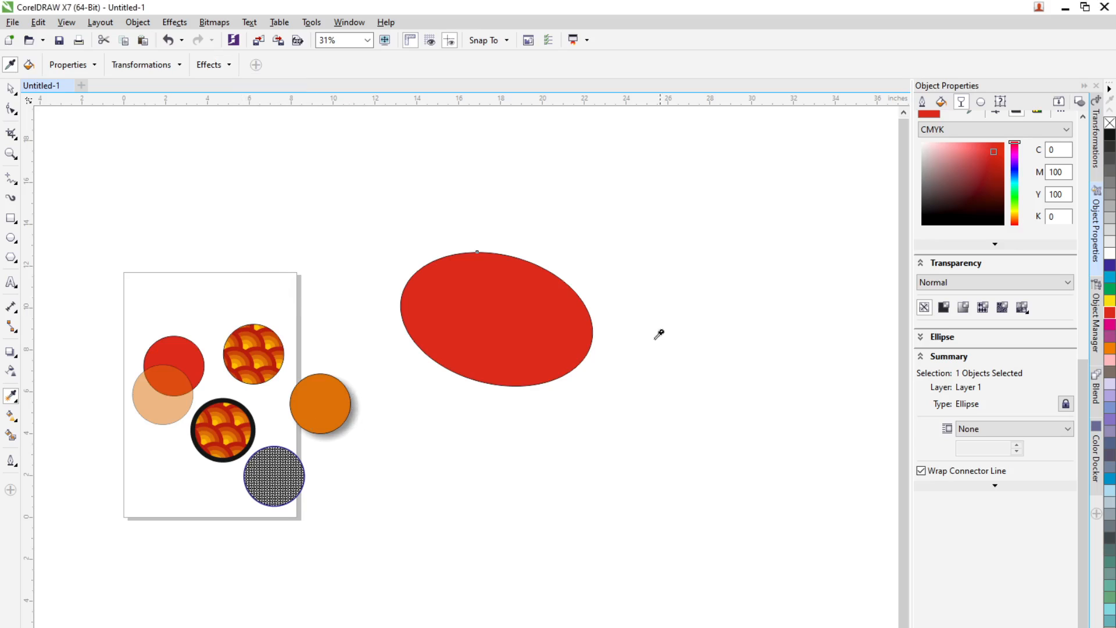
left_click(335, 404)
left_click(507, 352)
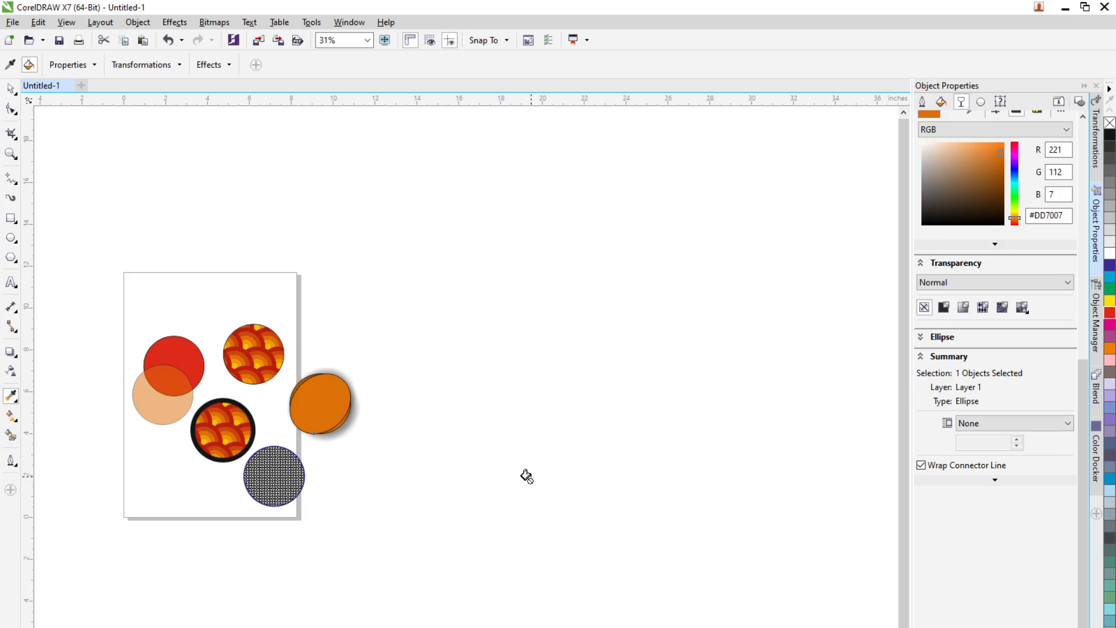
Step: Move the new orange ellipse and the small orange circle off the page to the right
left_click(10, 89)
left_click(532, 355)
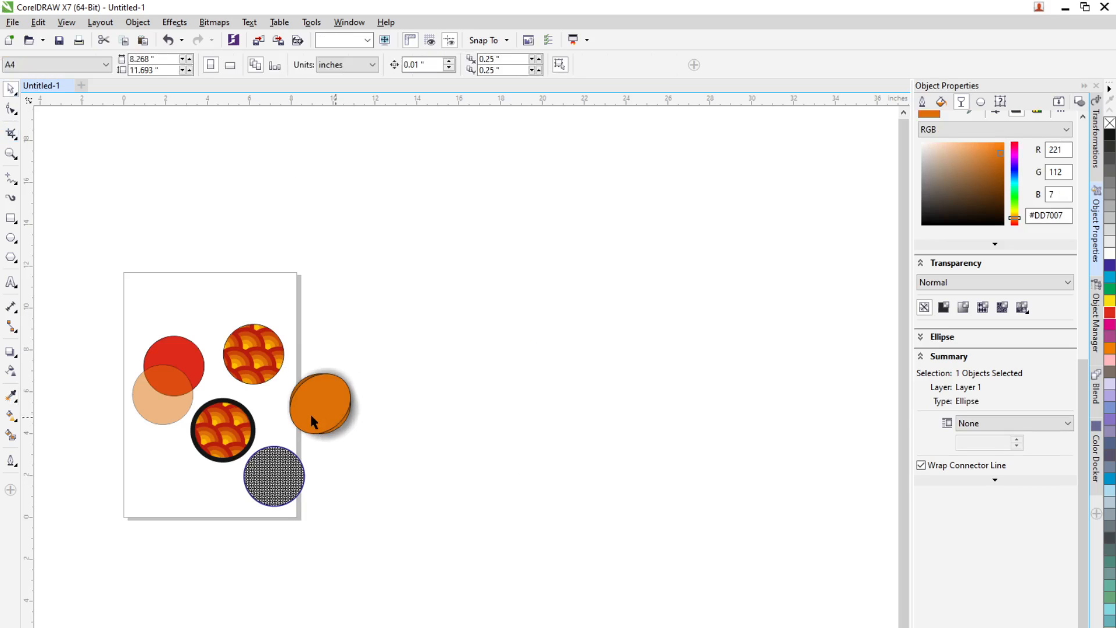
left_click_drag(311, 414, 464, 351)
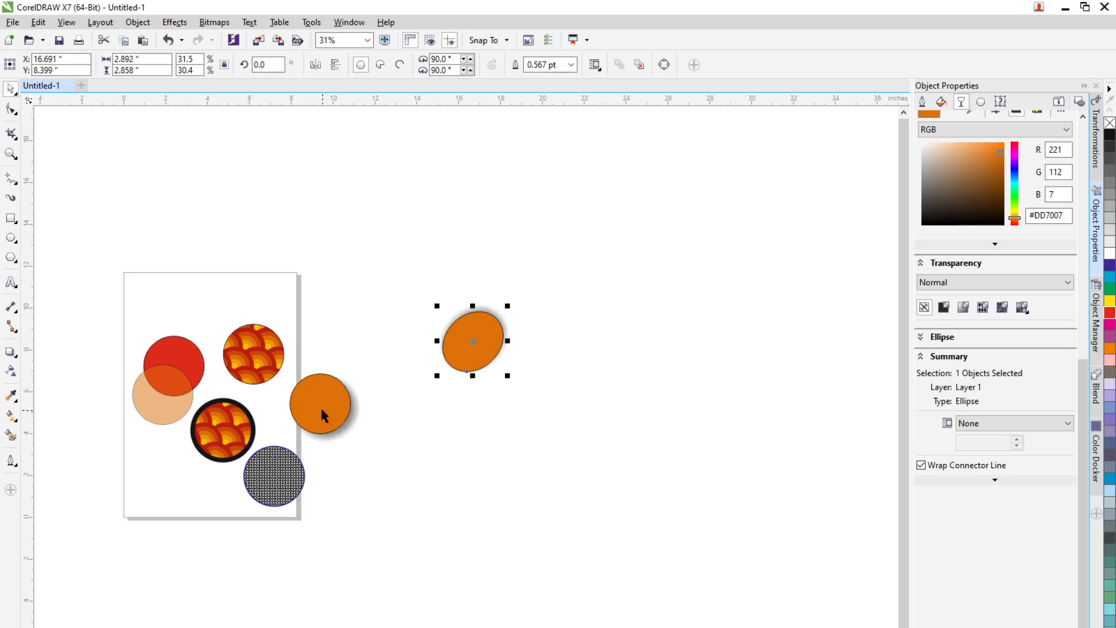
left_click_drag(322, 415, 596, 305)
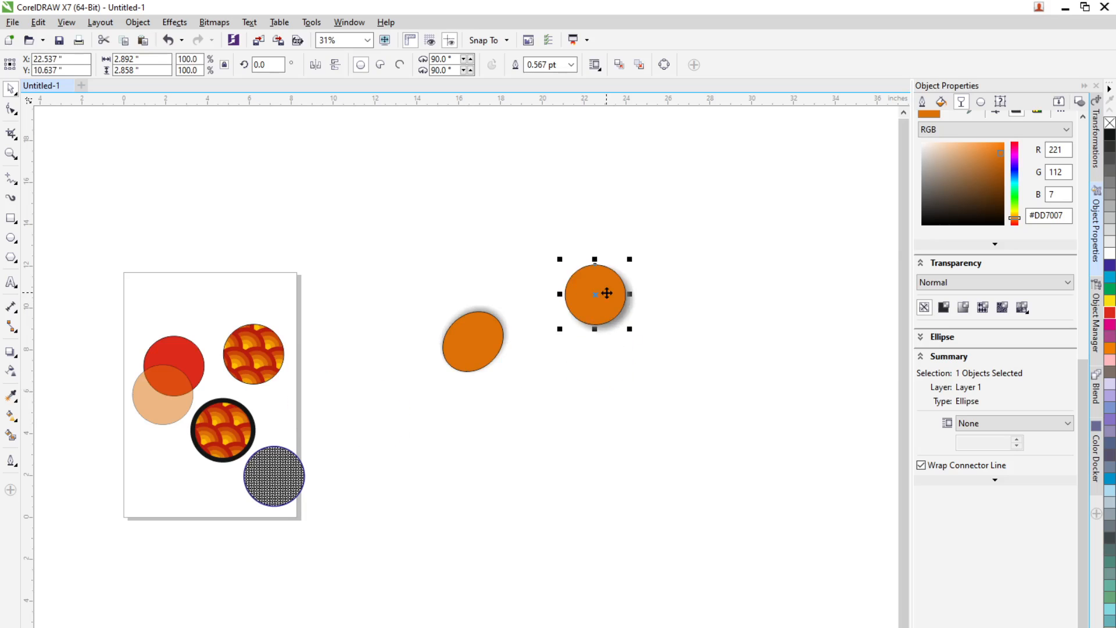
Step: Zoom in to inspect the drop shadows on the orange circle and ellipse
scroll(606, 293, "up", 4)
scroll(607, 290, "down", 2)
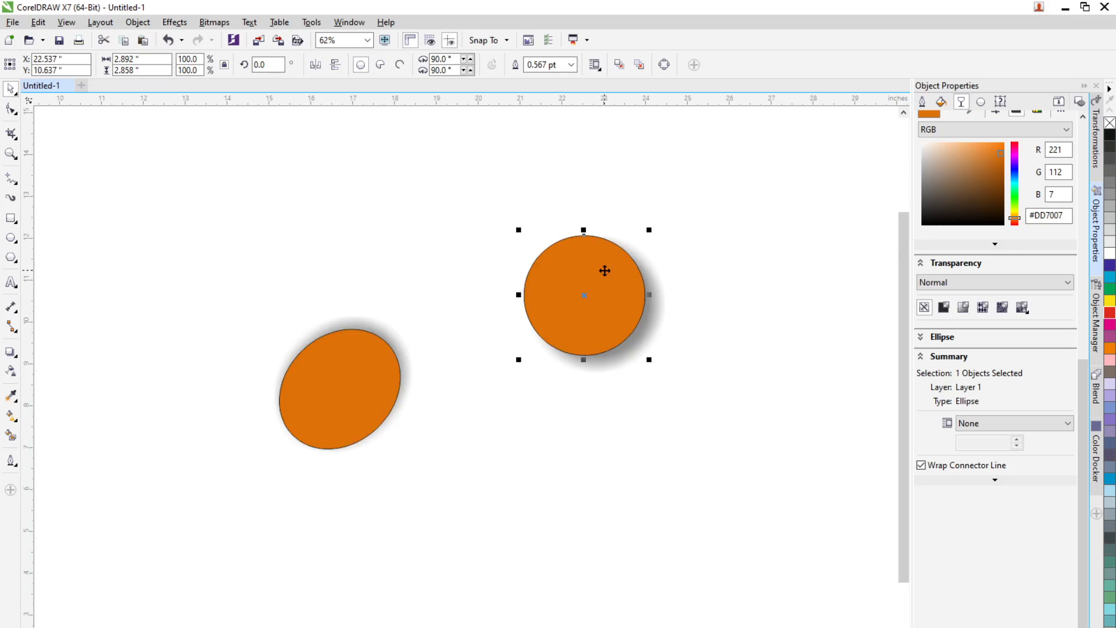
scroll(602, 269, "up", 2)
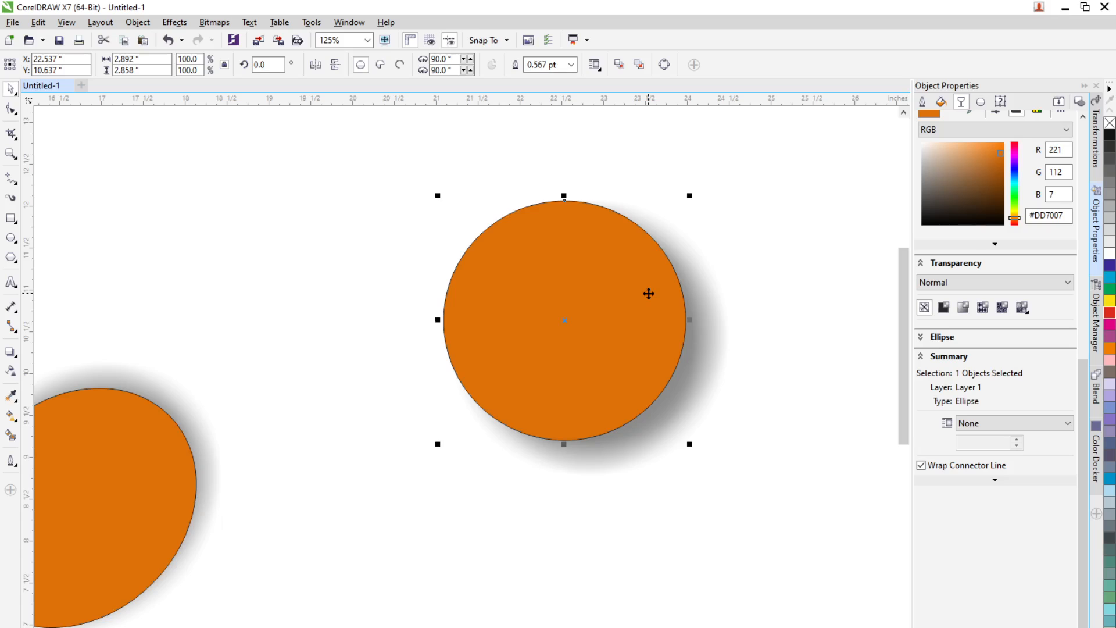
scroll(649, 294, "down", 4)
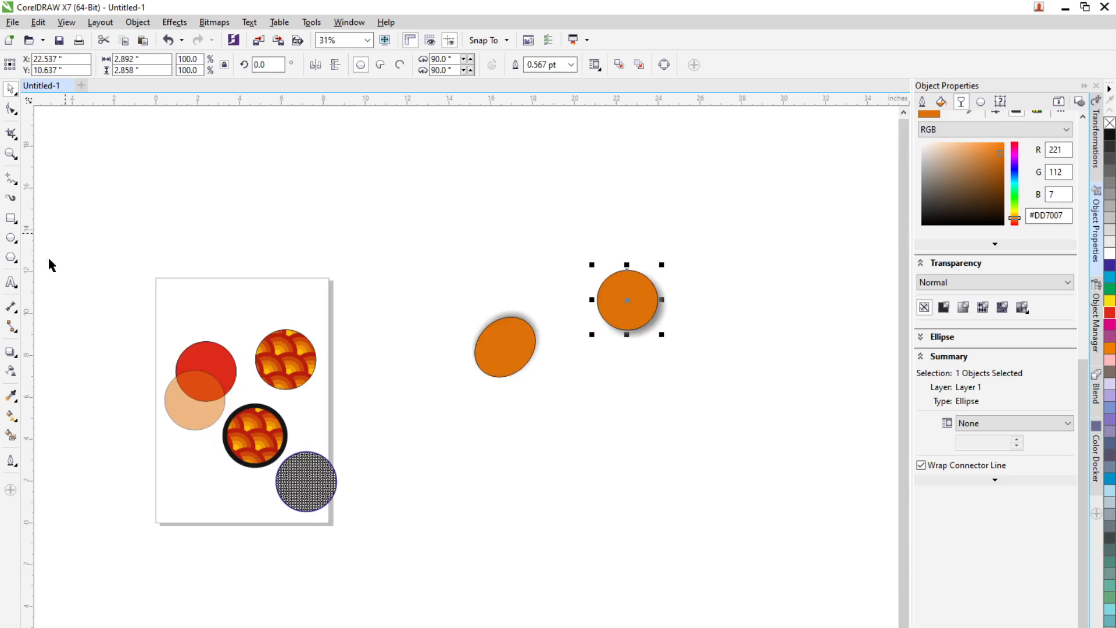
Step: With Position also included, copy the gray patterned circle's attributes onto the orange ellipse and move the result off the page
left_click(11, 396)
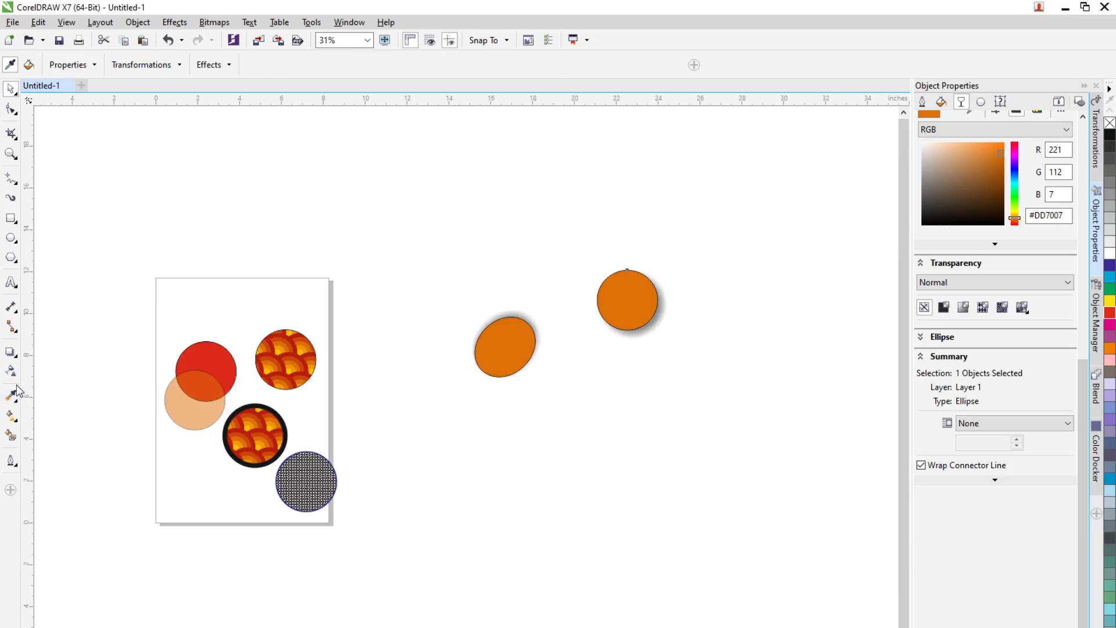
left_click(176, 68)
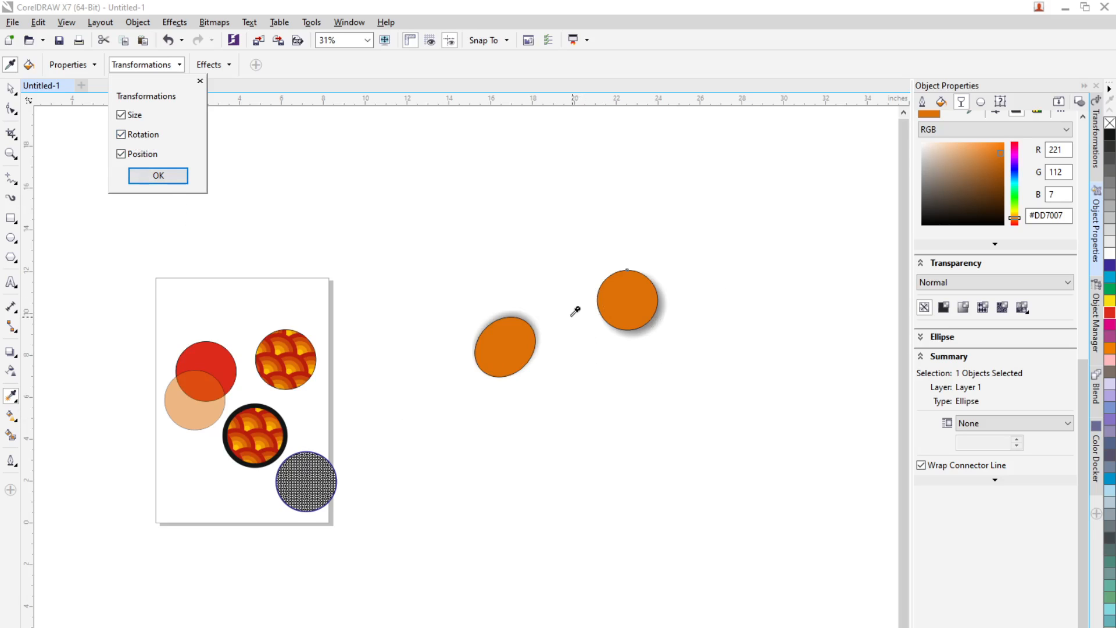
left_click(151, 172)
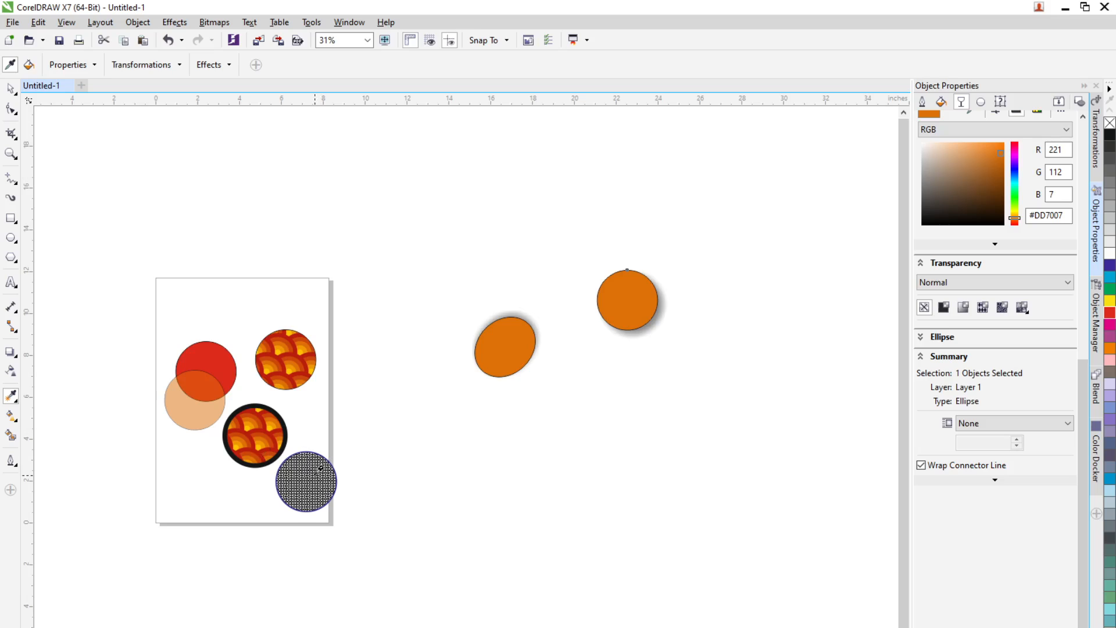
left_click(318, 469)
left_click(507, 355)
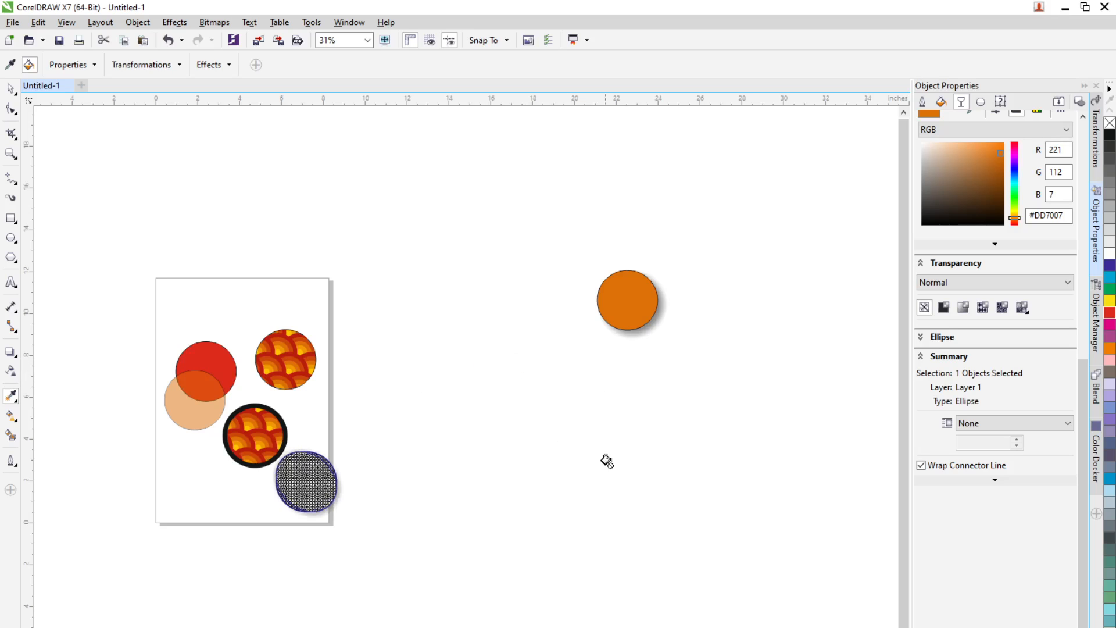
left_click(10, 89)
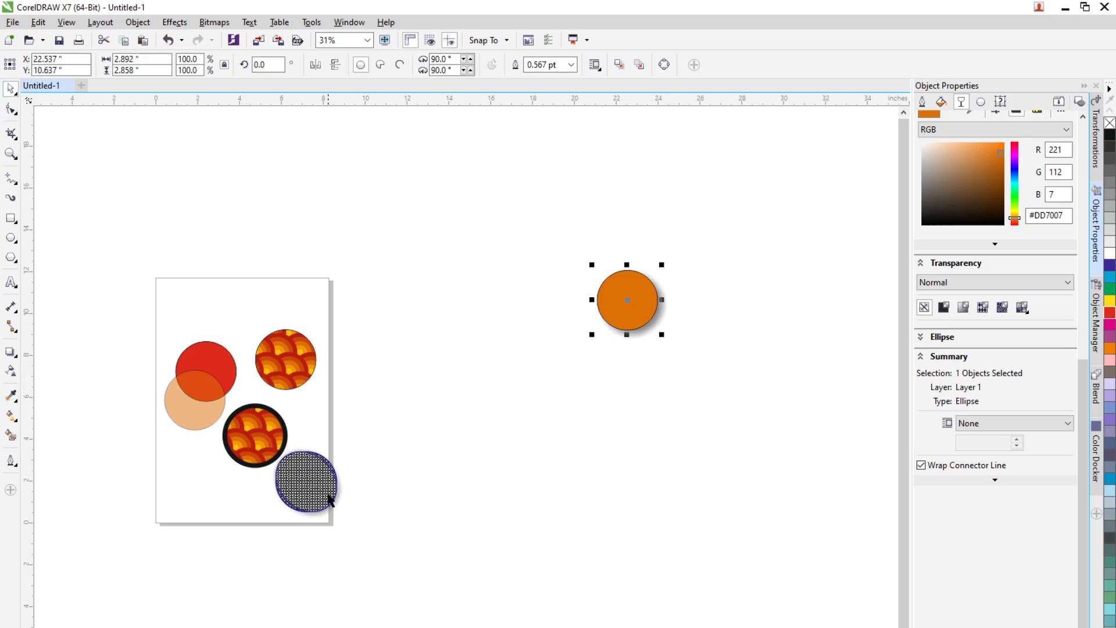
left_click_drag(330, 500, 457, 432)
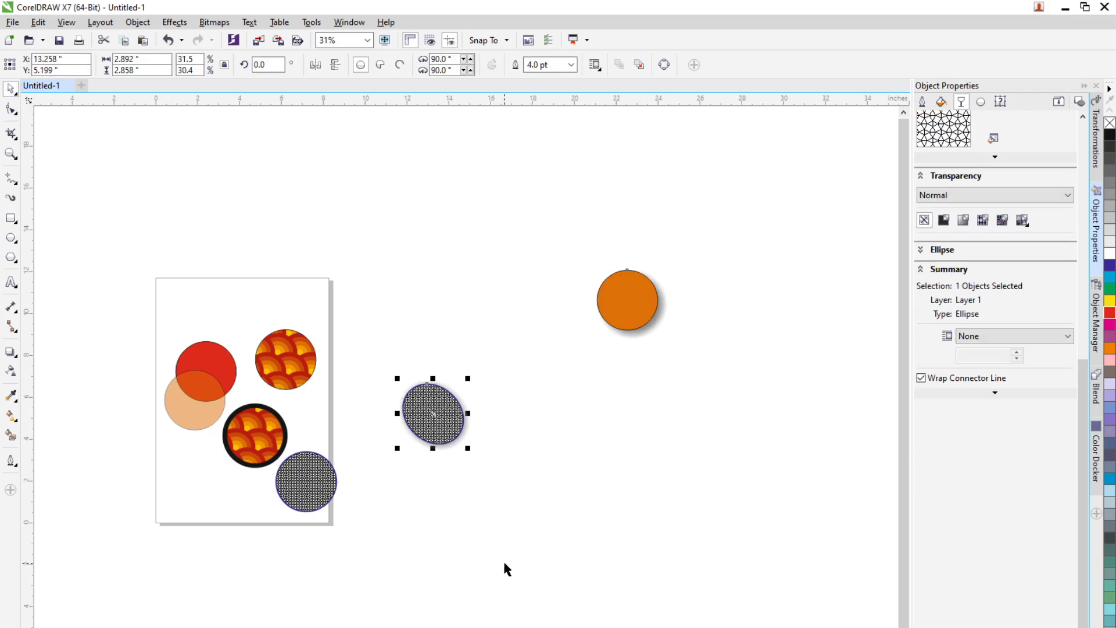
Step: Review the Attributes Eyedropper's property, transformation and effect options
left_click(11, 396)
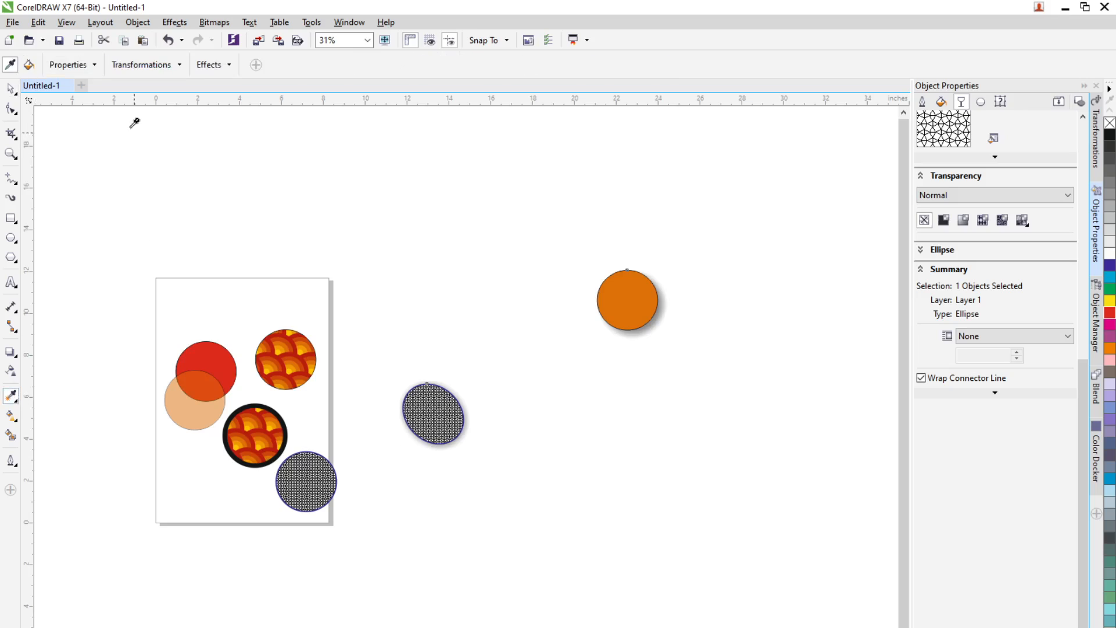
left_click(29, 65)
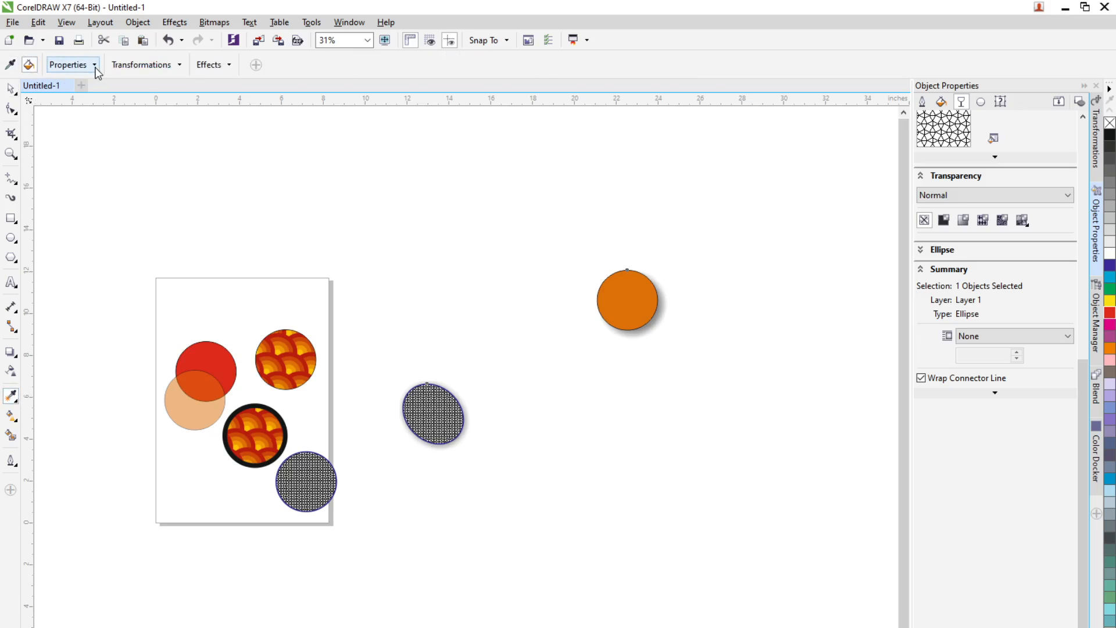
left_click(94, 65)
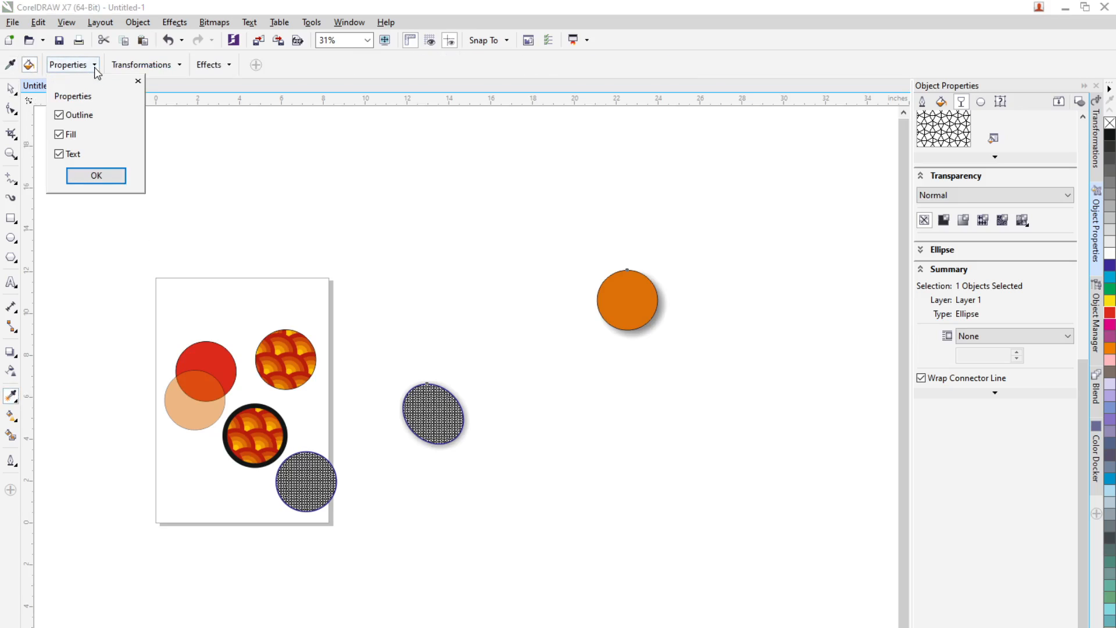
left_click(176, 68)
left_click(231, 70)
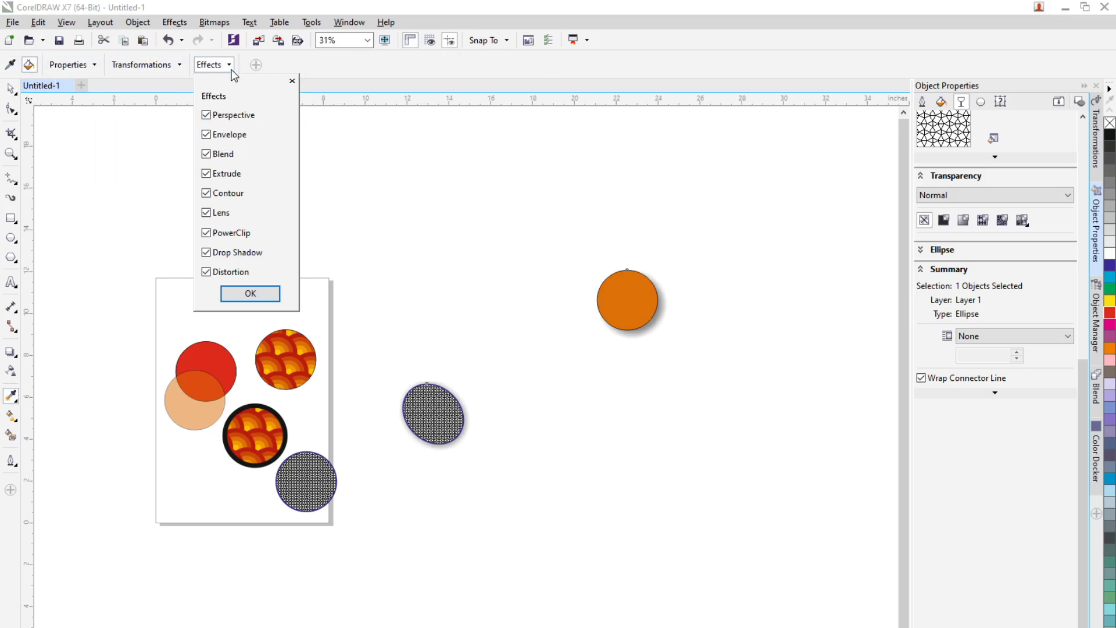
left_click(242, 290)
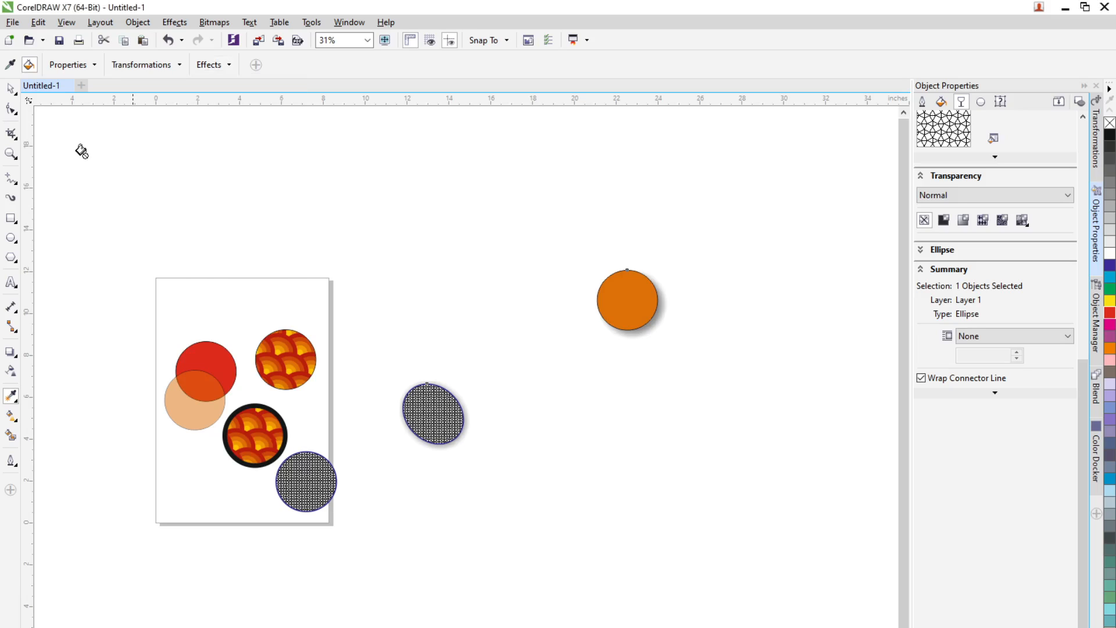
Step: Sample the black-outlined patterned circle with Outline excluded and apply its attributes to the gray patterned ellipse
left_click(9, 65)
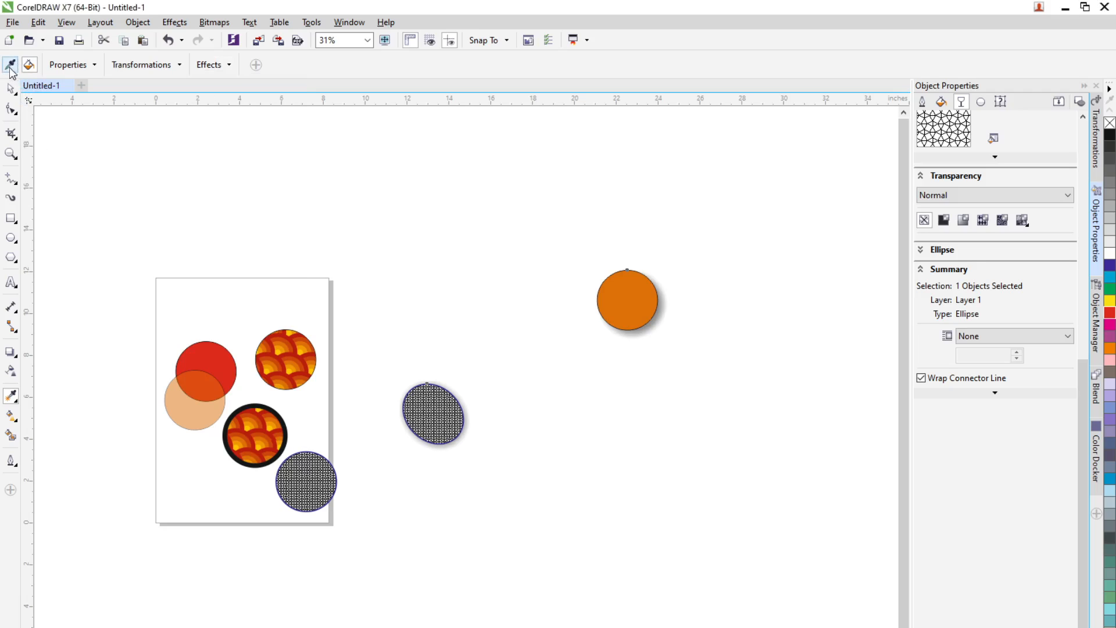
left_click(288, 367)
left_click(10, 65)
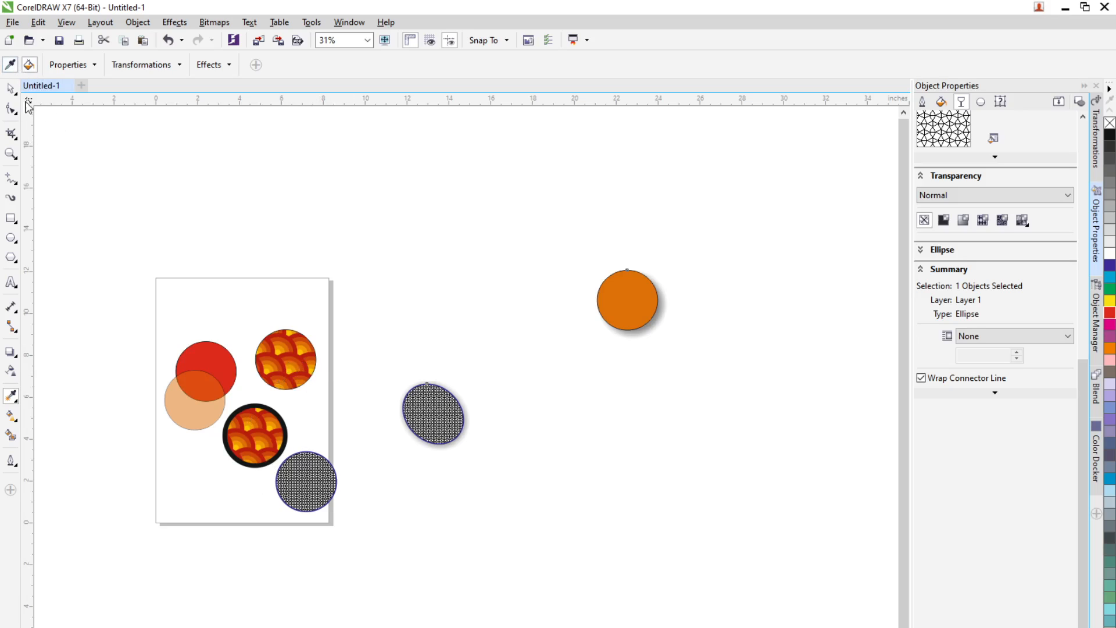
left_click(256, 442)
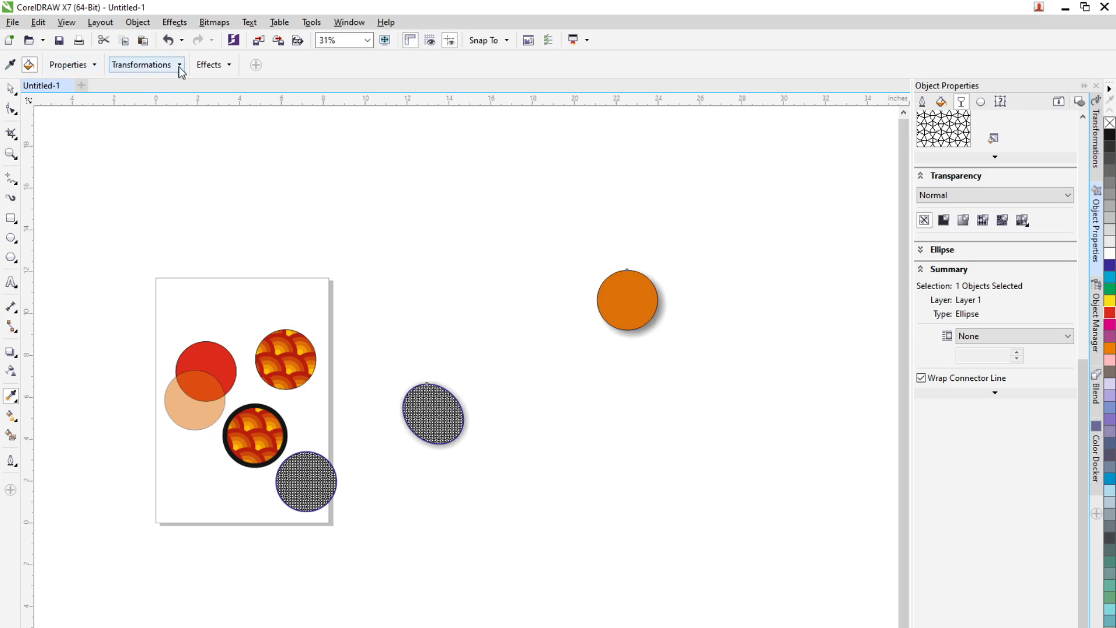
left_click(94, 66)
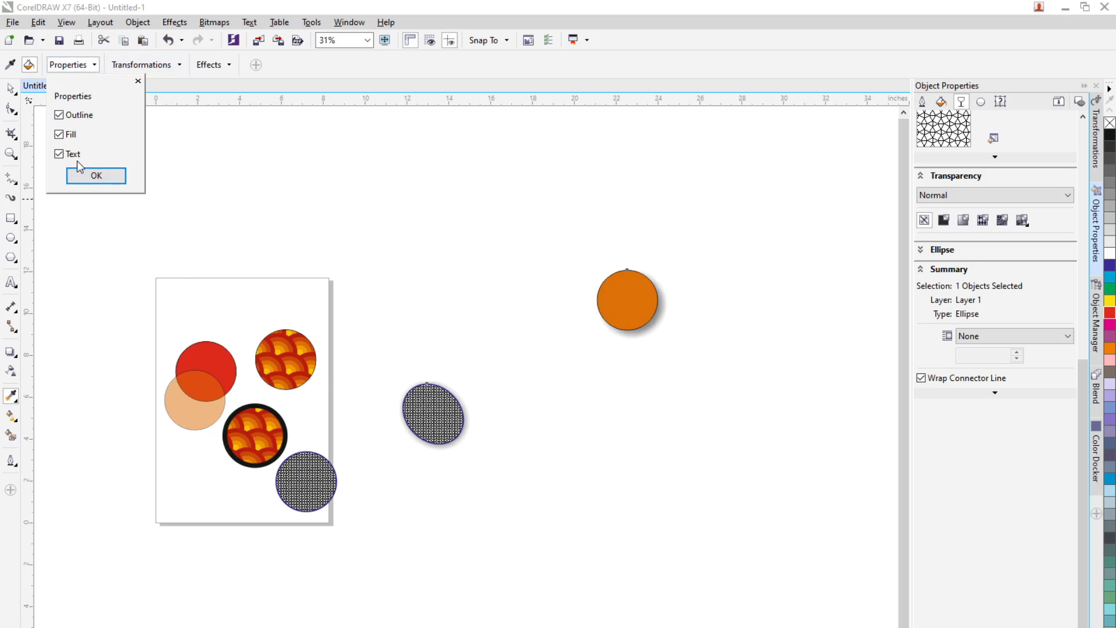
left_click(59, 115)
left_click(79, 178)
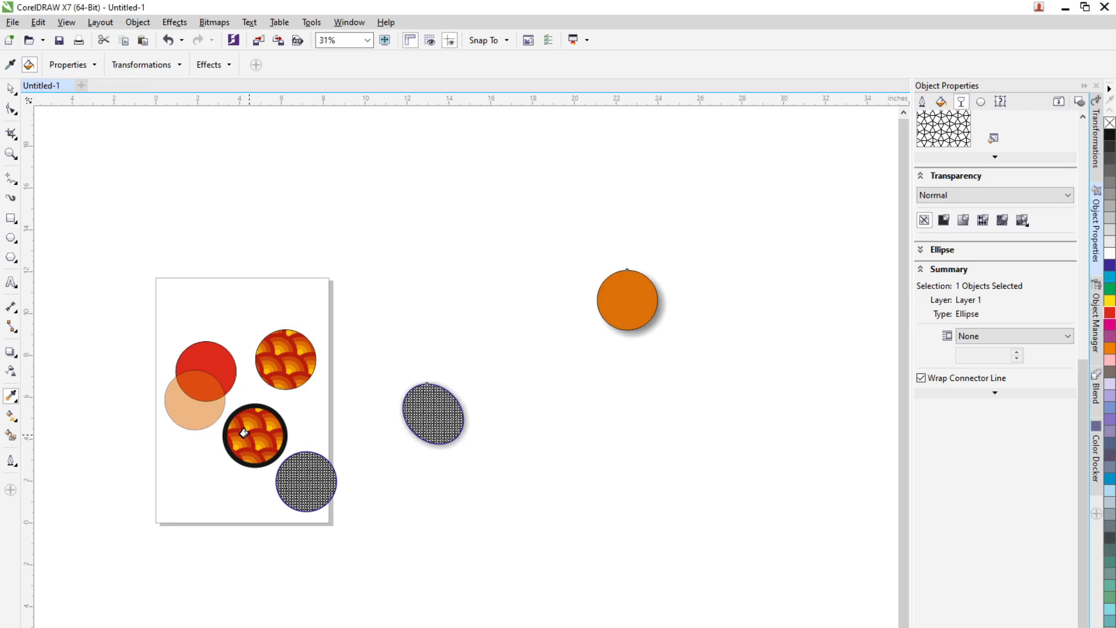
left_click(423, 417)
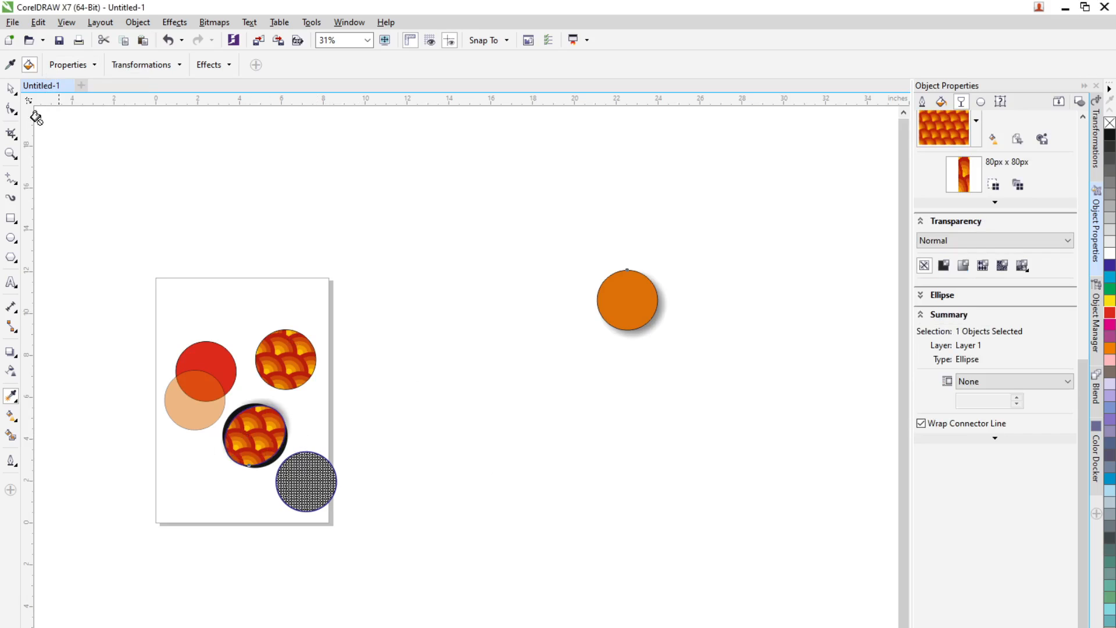
Step: Undo the last change and zoom in to inspect the patterned ellipse beside the page
left_click(11, 88)
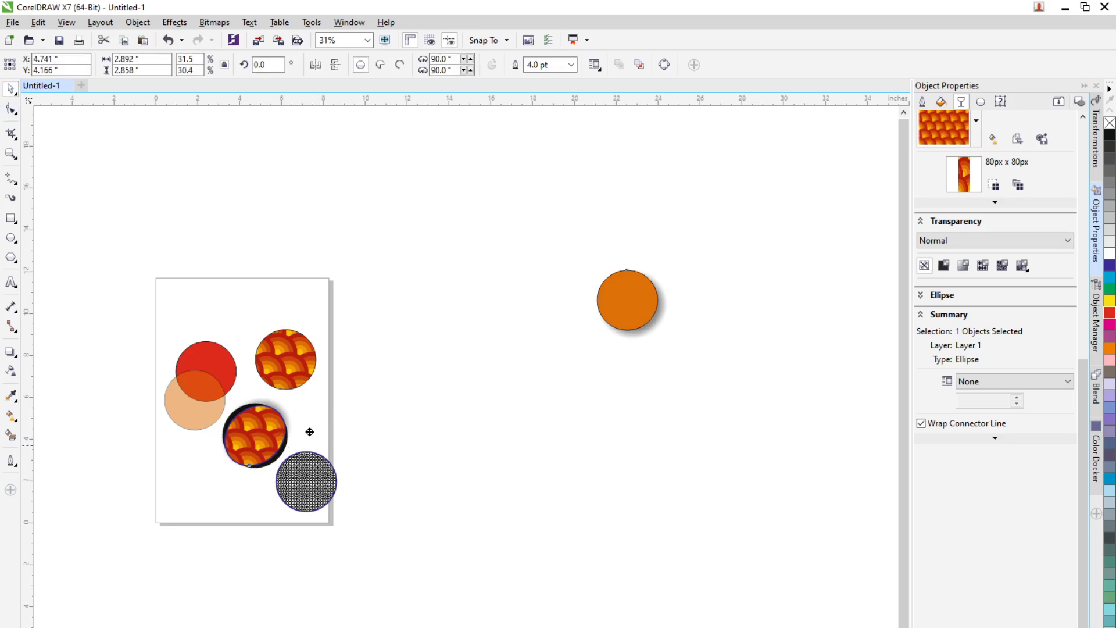
key("ctrl+z")
scroll(255, 436, "up", 2)
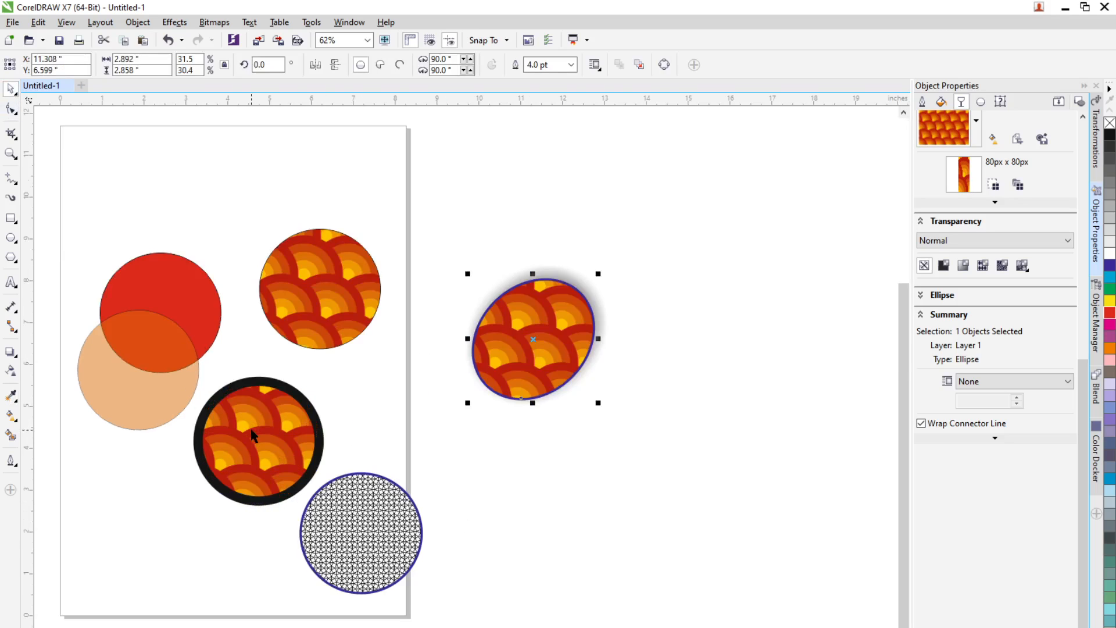
scroll(255, 436, "up", 1)
scroll(241, 431, "down", 1)
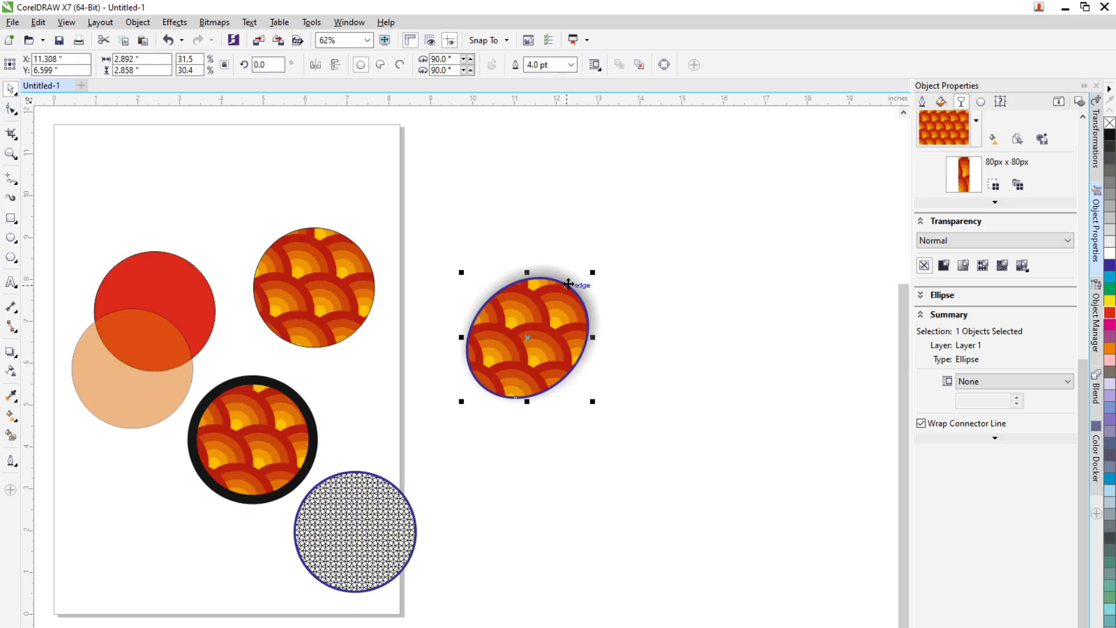
scroll(566, 282, "up", 1)
scroll(406, 458, "down", 1)
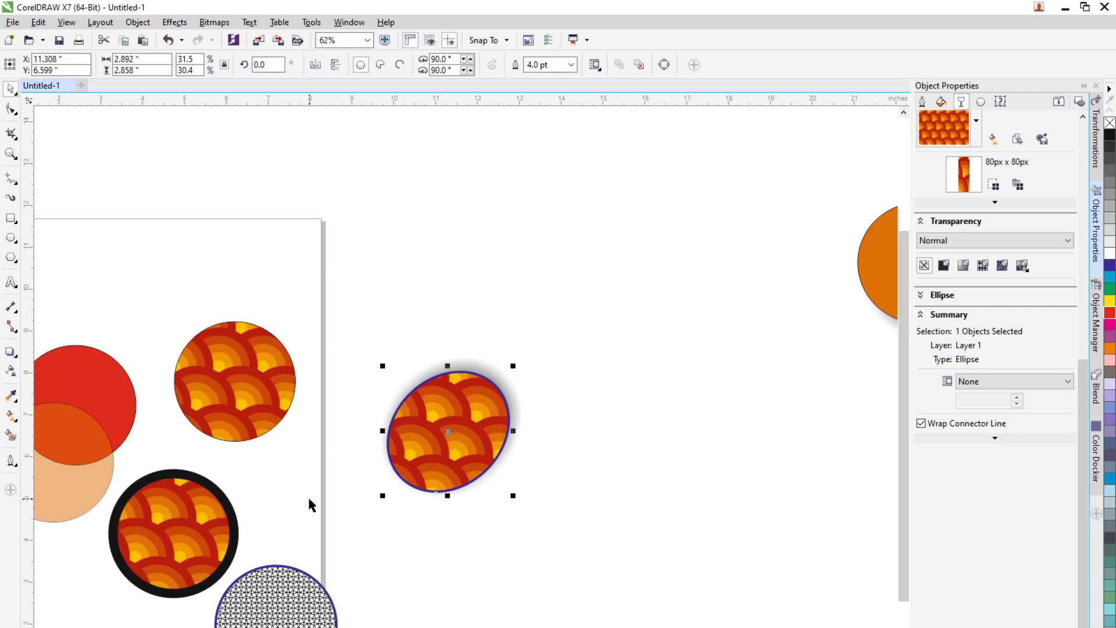
scroll(298, 534, "down", 1)
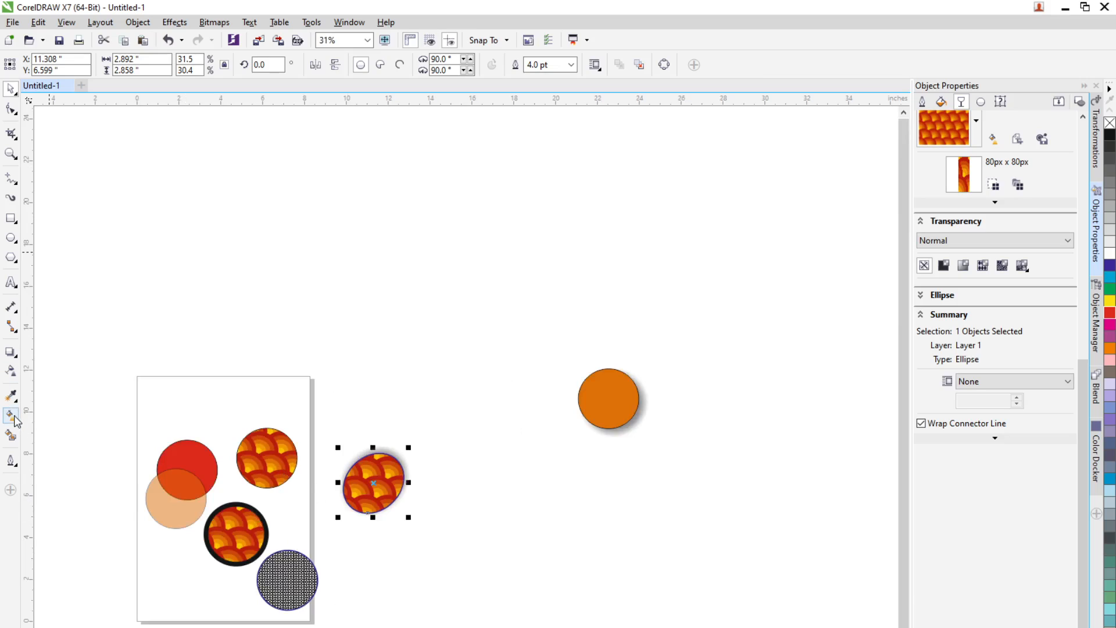
Step: Review the eyedropper, interactive fill and outline tool flyouts in the toolbox
right_click(10, 398)
left_click(8, 394)
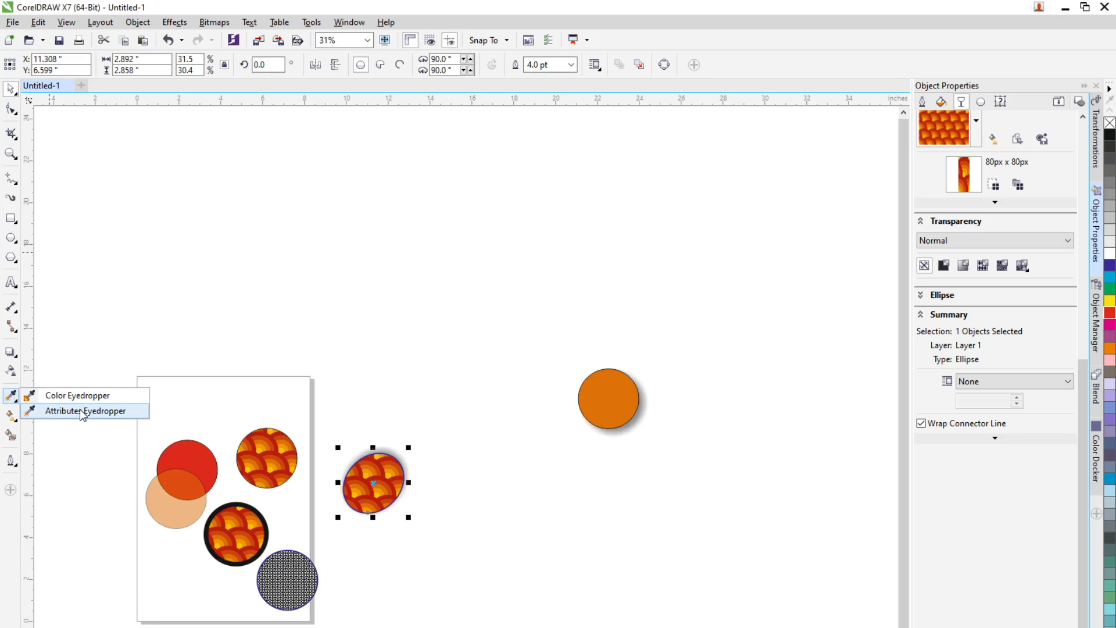
left_click(79, 411)
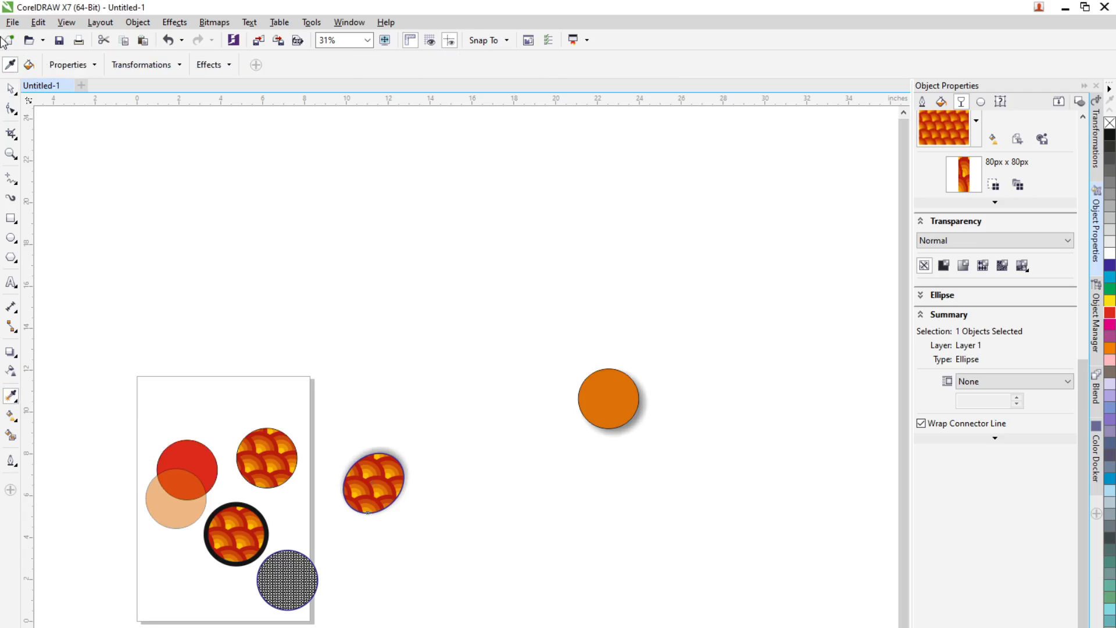
left_click(28, 65)
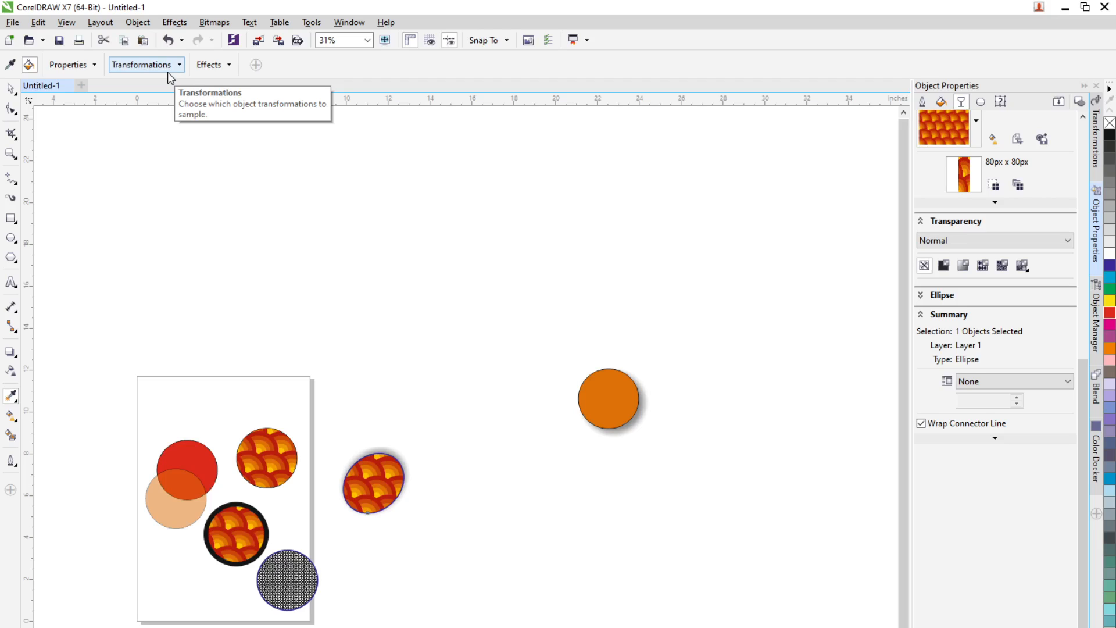
left_click(11, 188)
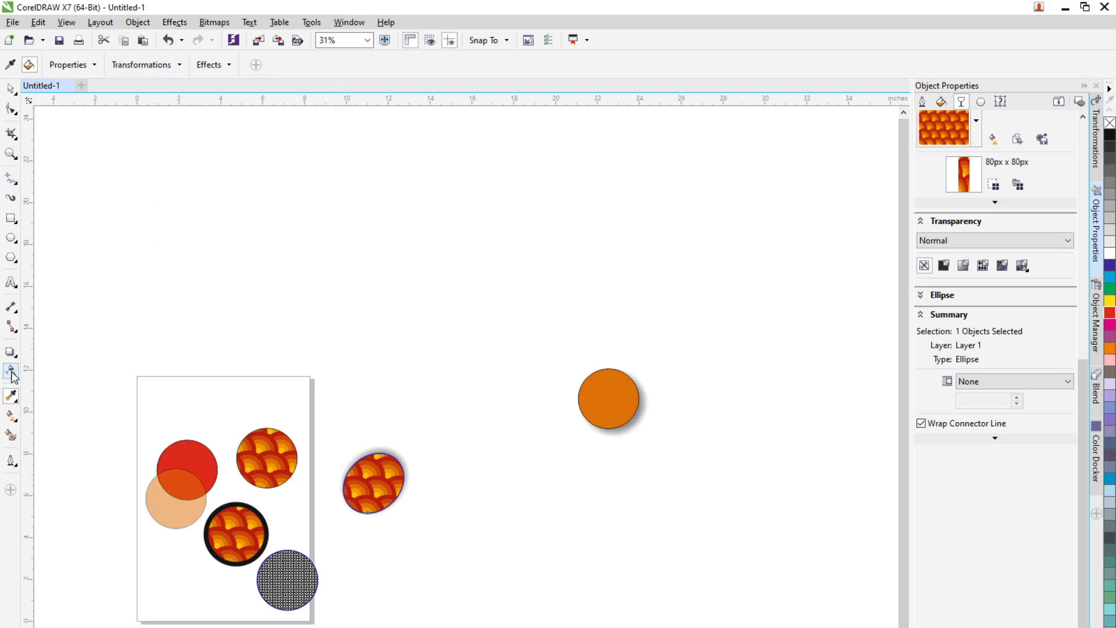
left_click(14, 400)
left_click(14, 419)
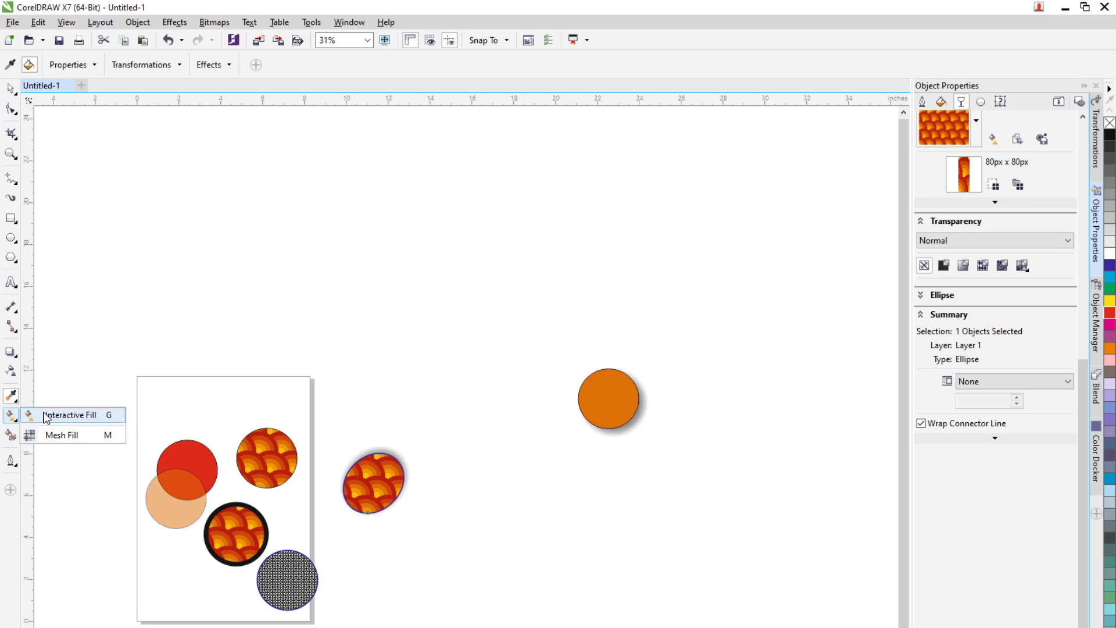
left_click(11, 463)
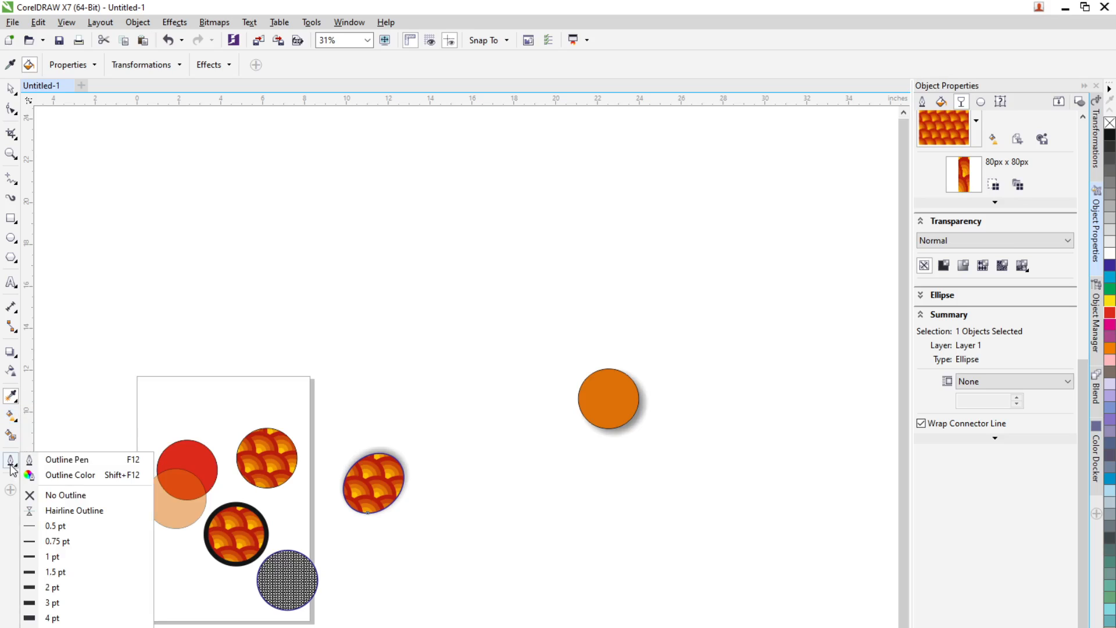
left_click(13, 90)
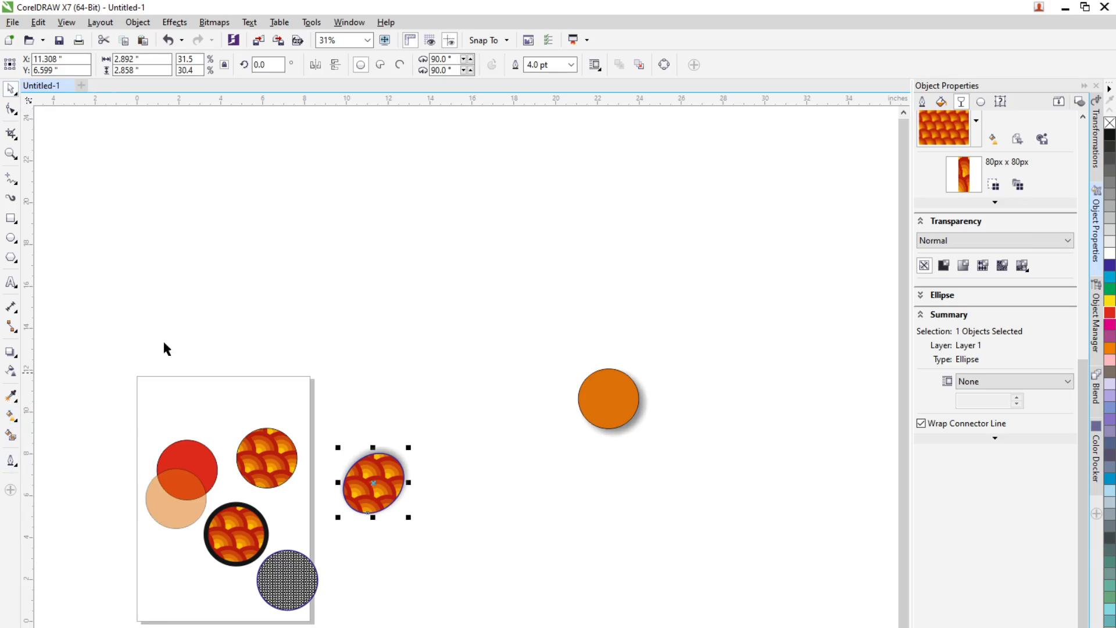
Step: Select all the shapes on and around the page and delete them
left_click_drag(129, 321, 750, 618)
key("Delete")
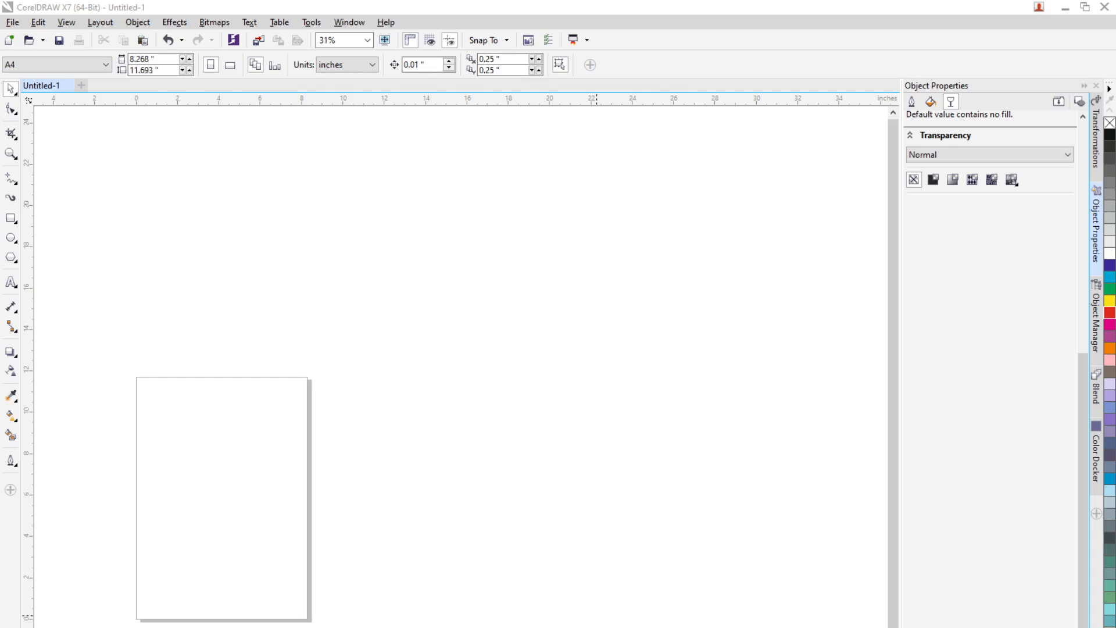
Step: Switch to the browser meeting and open and close its participants list
left_click(668, 627)
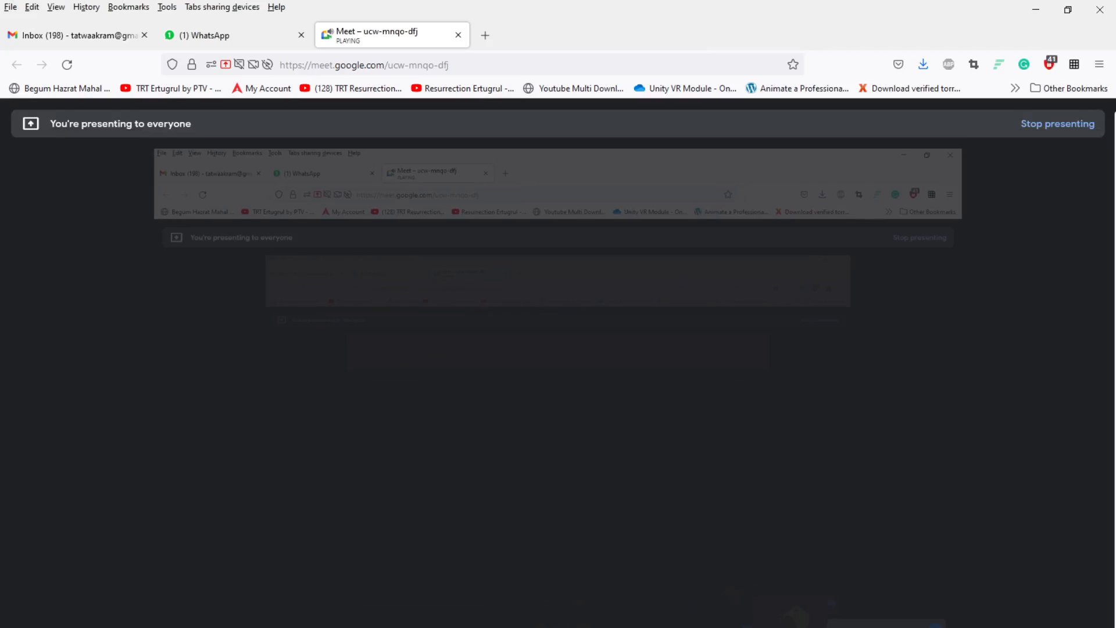
key("ctrl+alt+p")
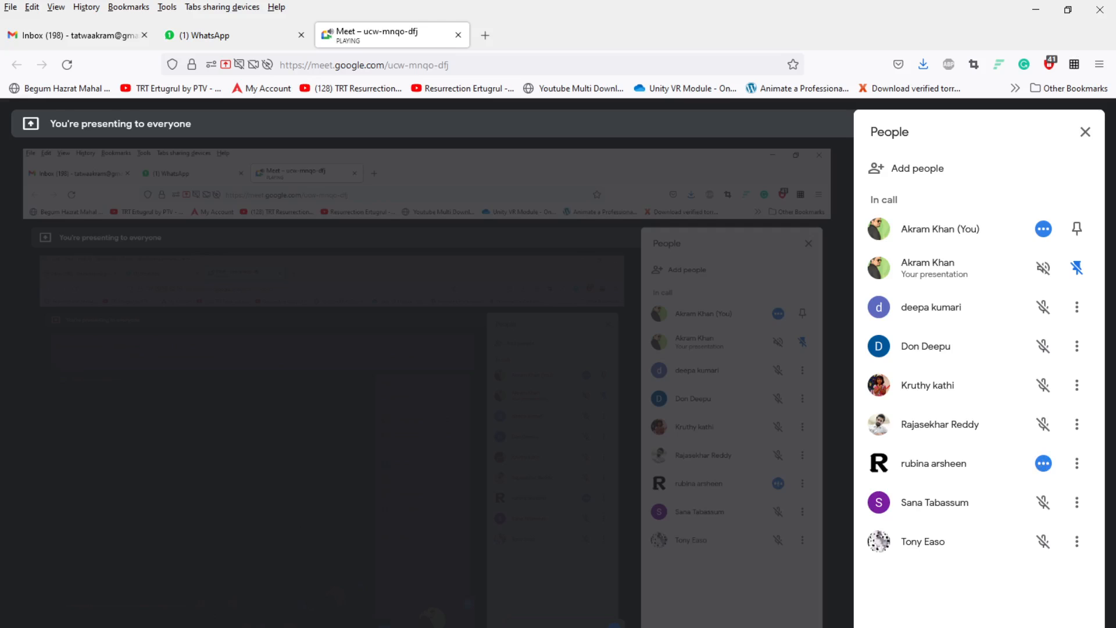
left_click(1086, 132)
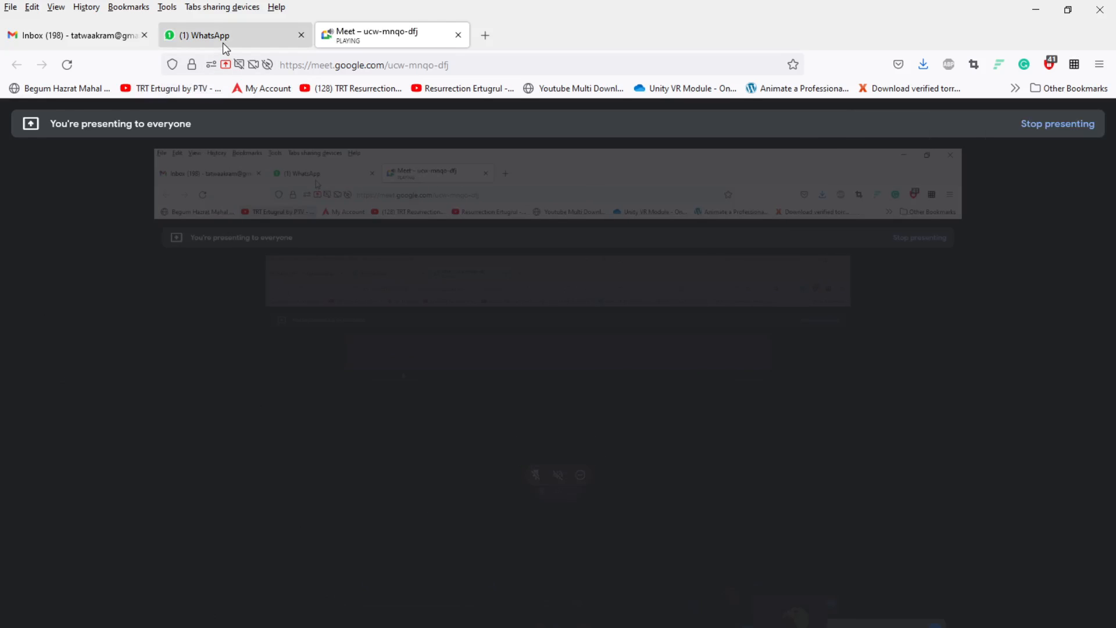
Step: Open a WhatsApp chat, scroll through it and view a forwarded gold-buying poster image
left_click(222, 43)
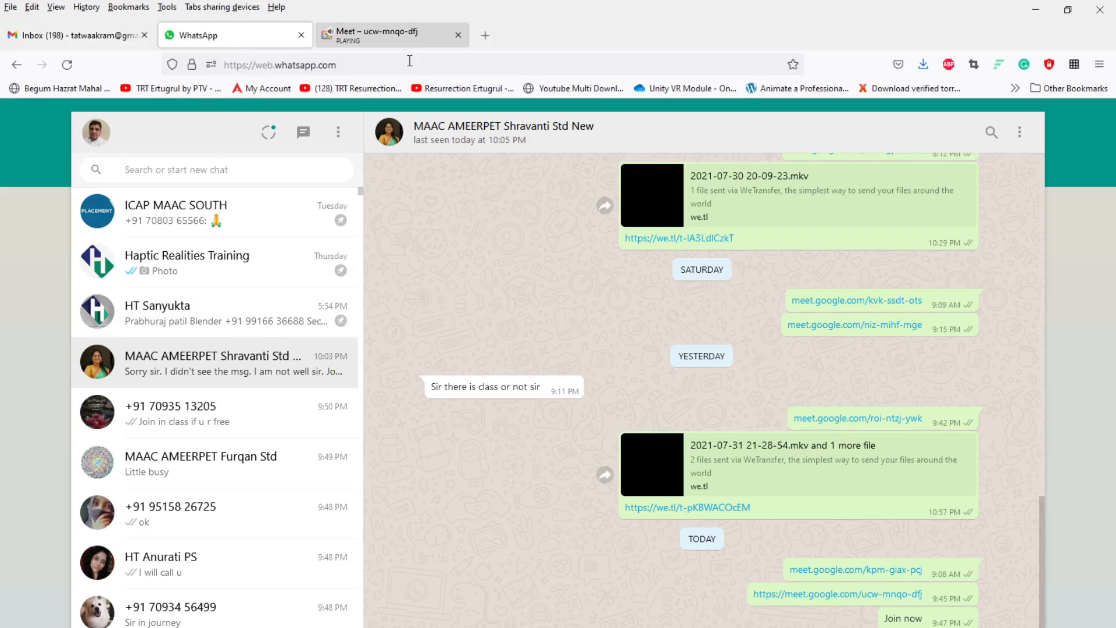
left_click(415, 43)
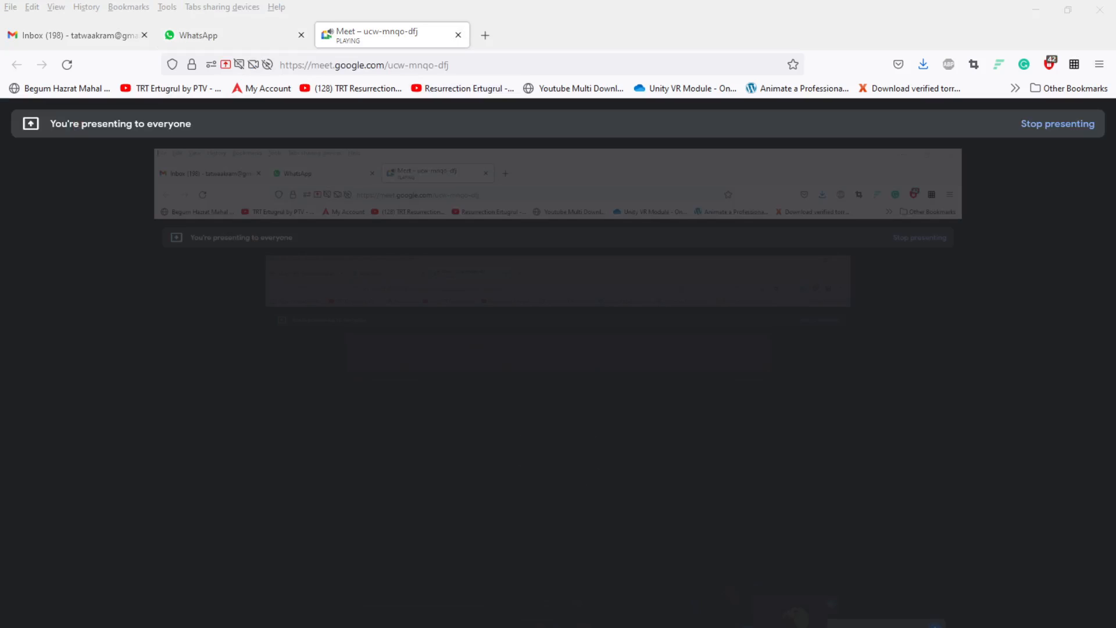
left_click(236, 37)
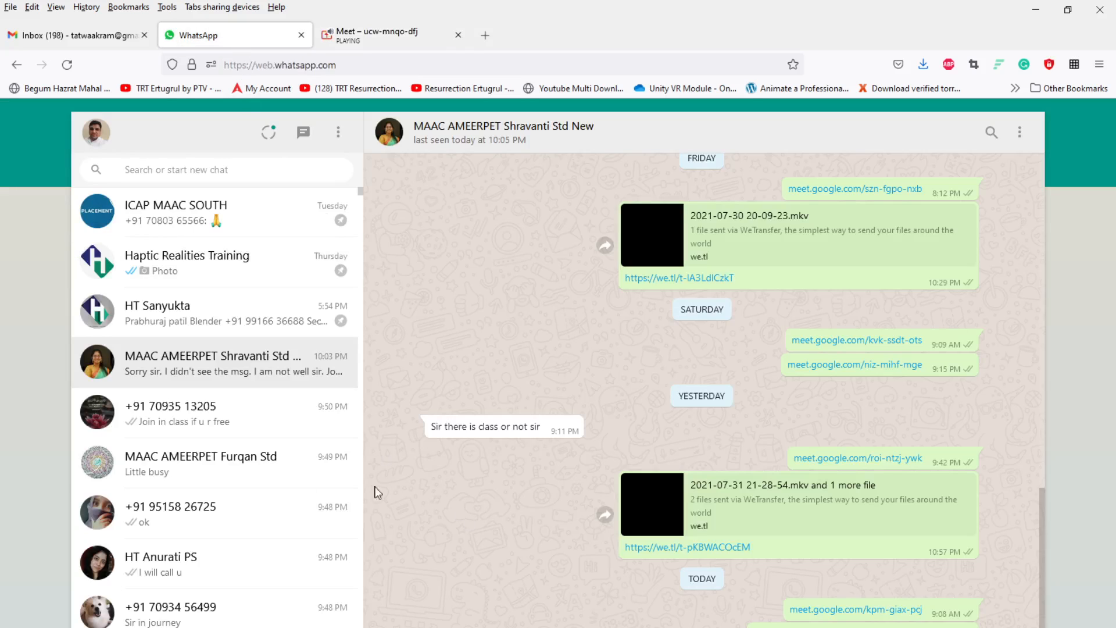
left_click(210, 417)
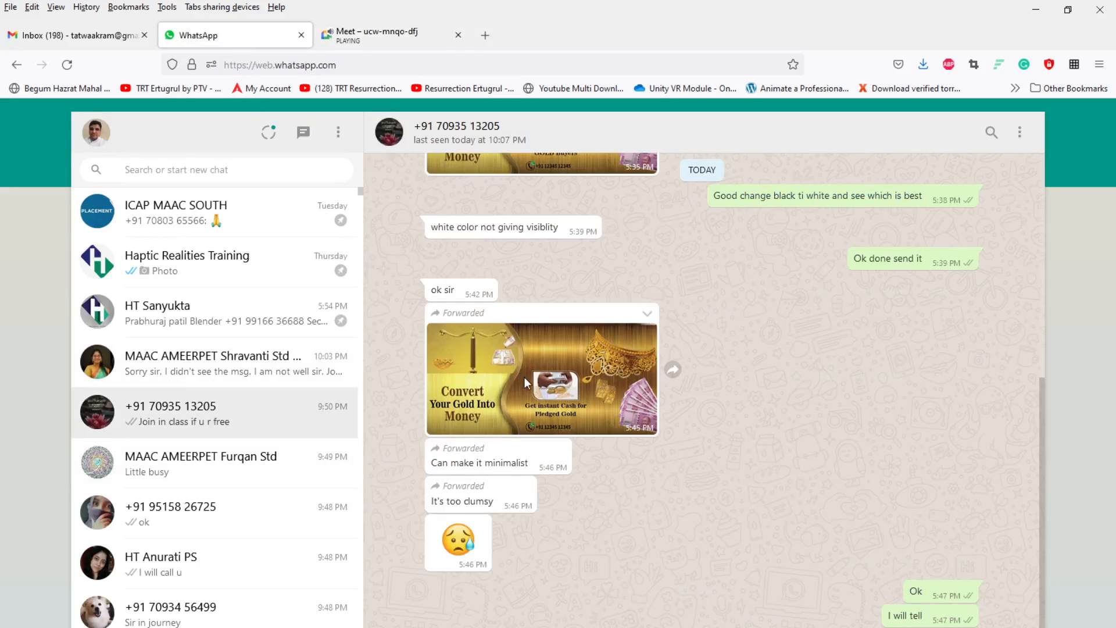
scroll(521, 383, "up", 3)
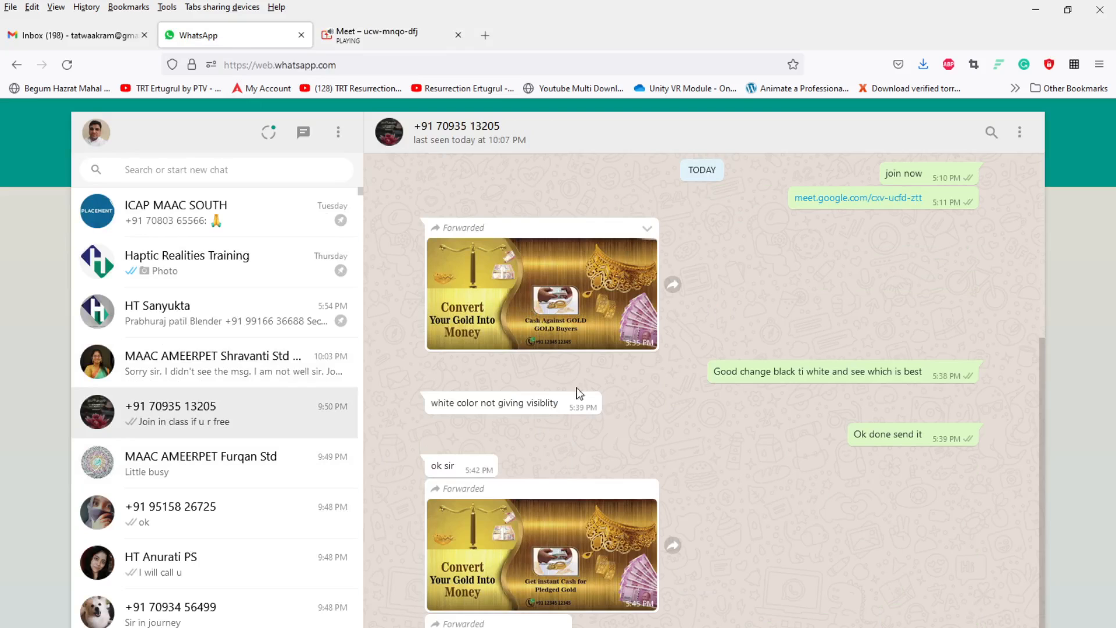
scroll(572, 395, "down", 3)
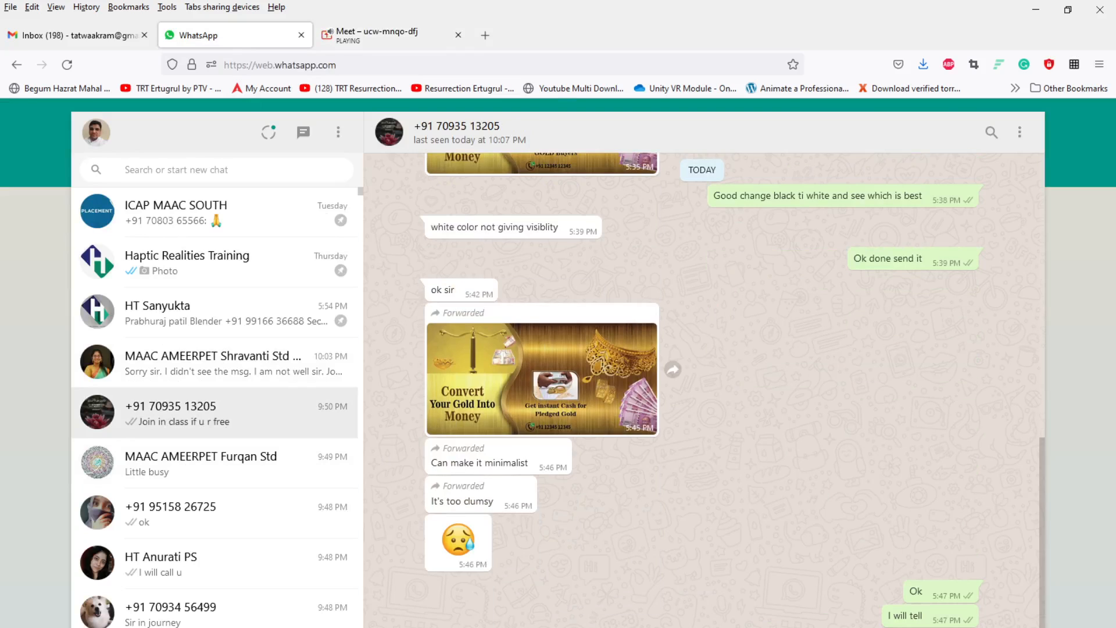
scroll(535, 464, "up", 9)
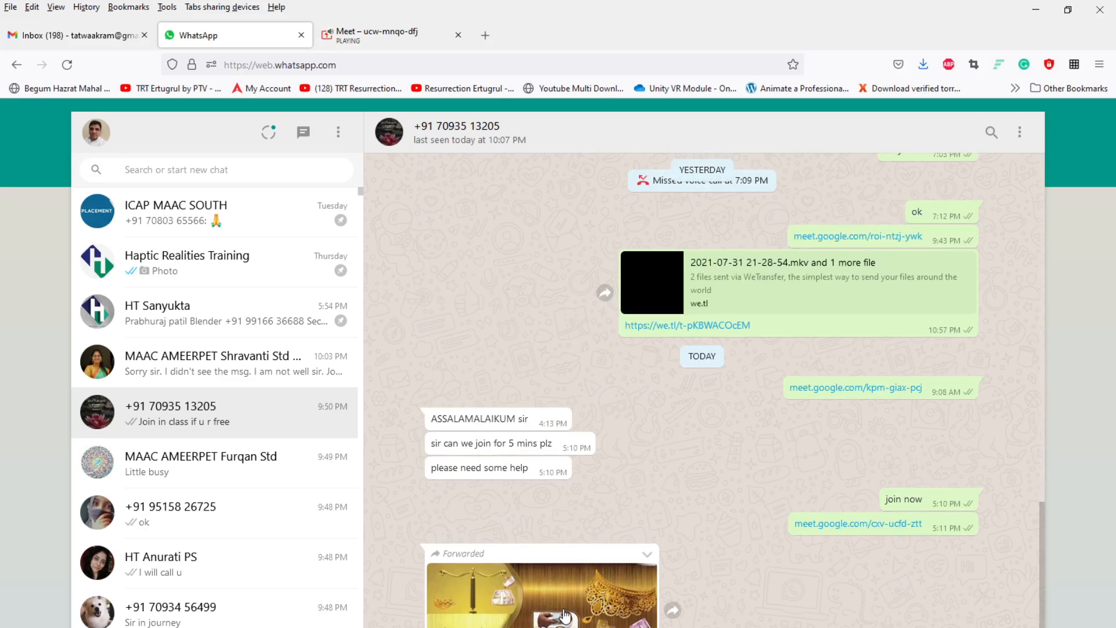
left_click(563, 611)
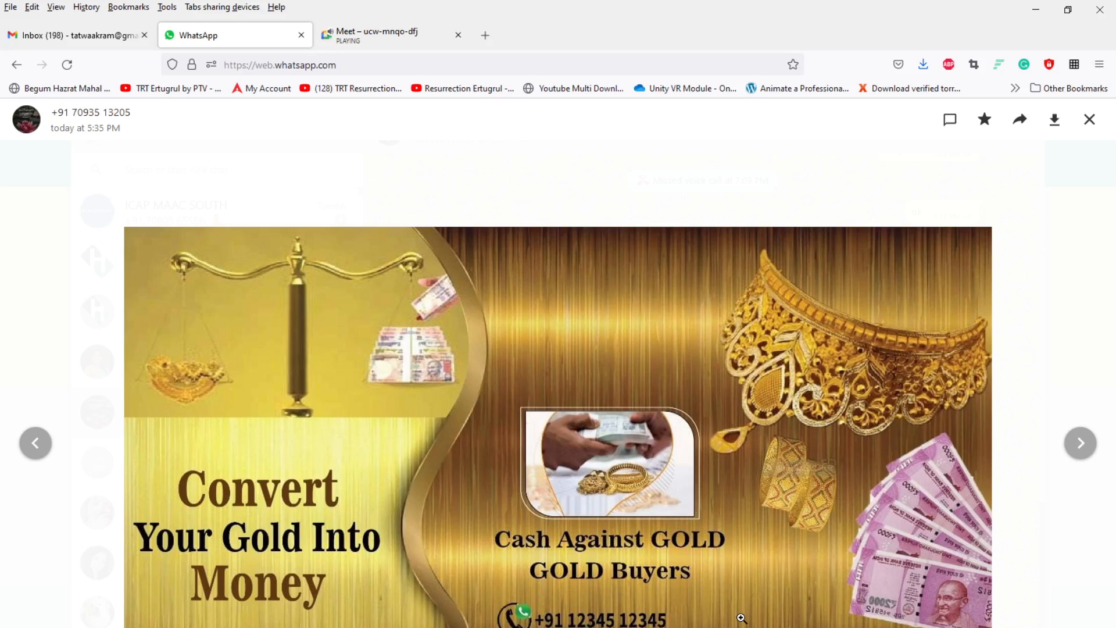
key("Escape")
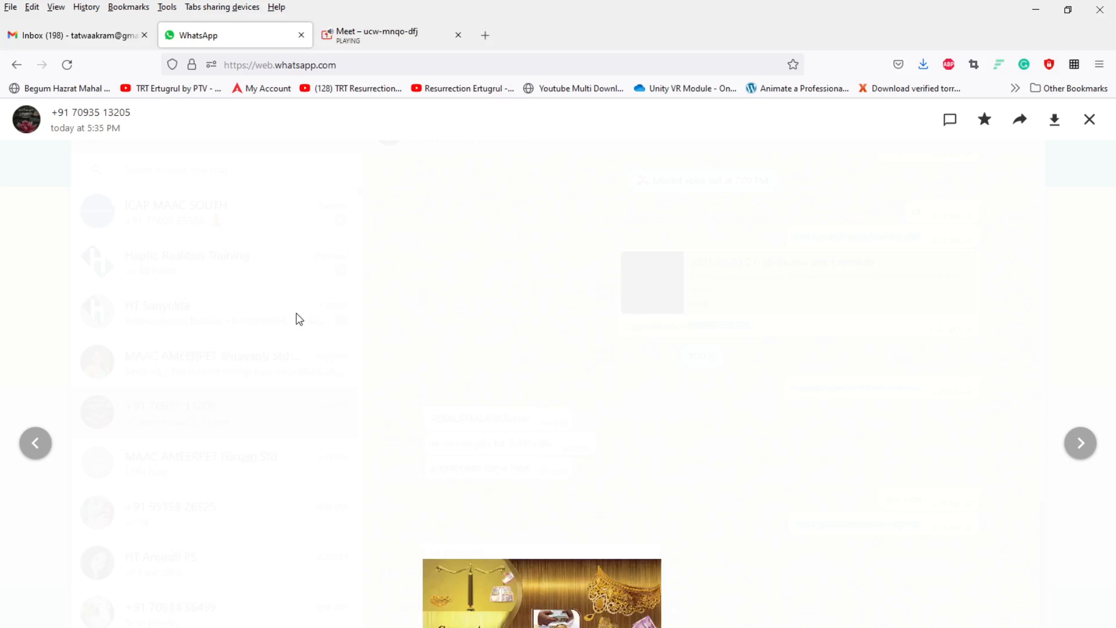
Step: Return to the drawing, switch the page to landscape orientation and zoom in on it
key("alt+Tab")
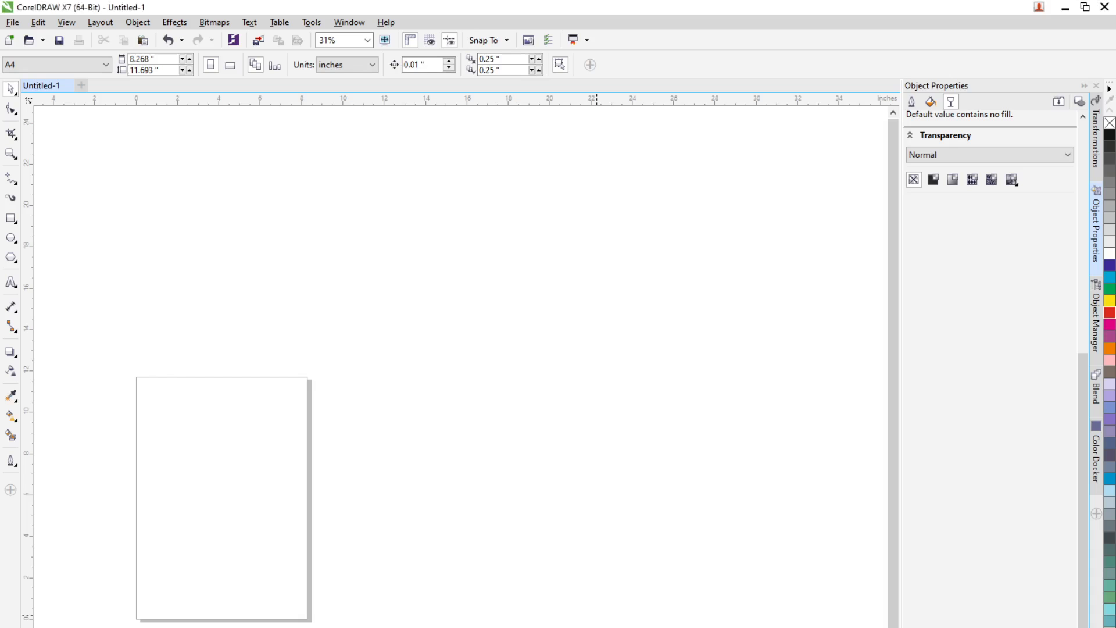
left_click(236, 70)
key("i")
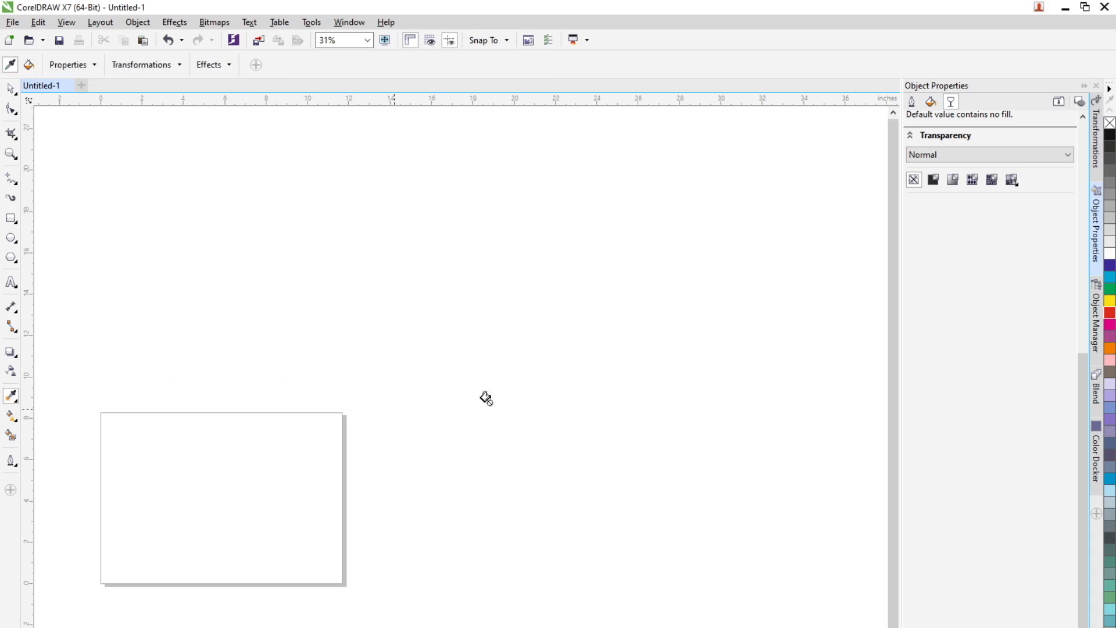
left_click(11, 90)
left_click_drag(294, 443, 569, 344)
scroll(479, 408, "up", 2)
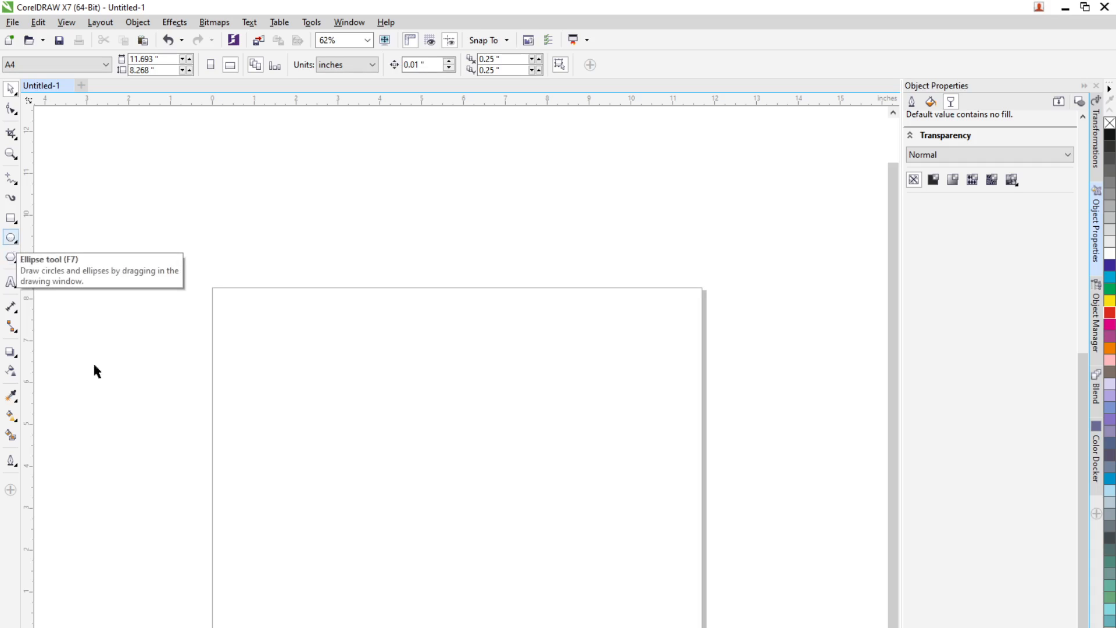
Step: Open a new browser tab and search Google for CIndian Currency Notes
key("alt+Tab")
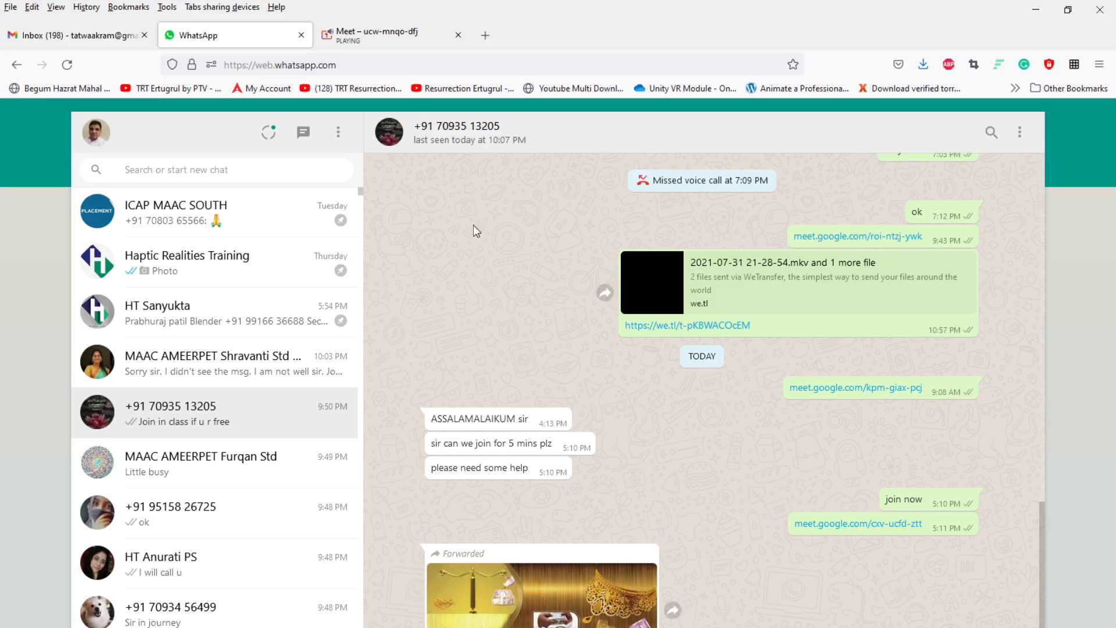
left_click(486, 35)
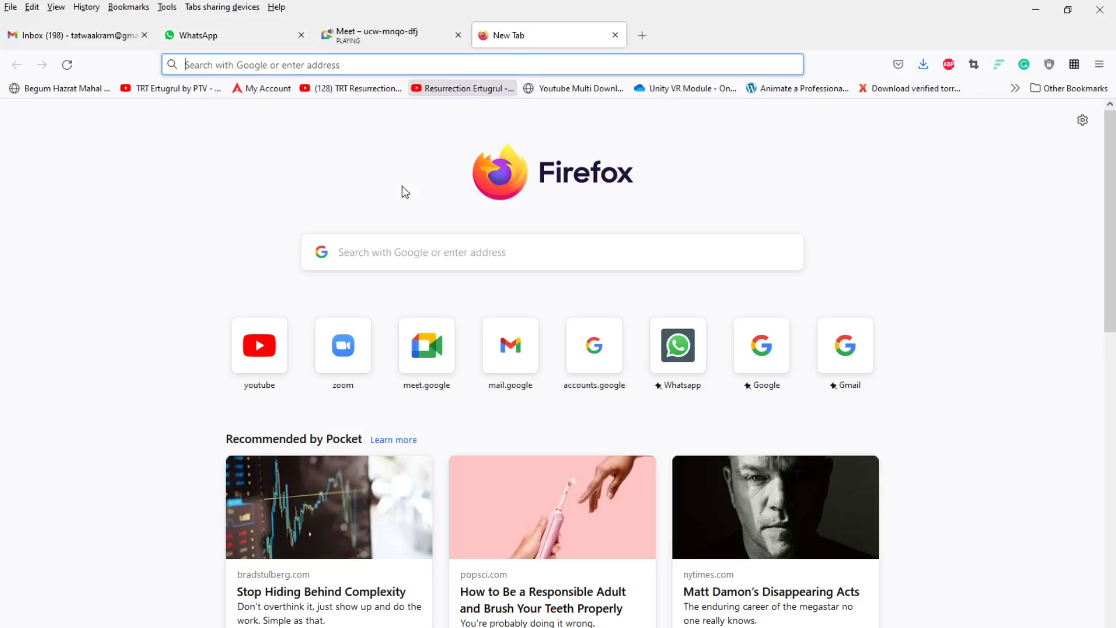
left_click(403, 255)
type("CIn")
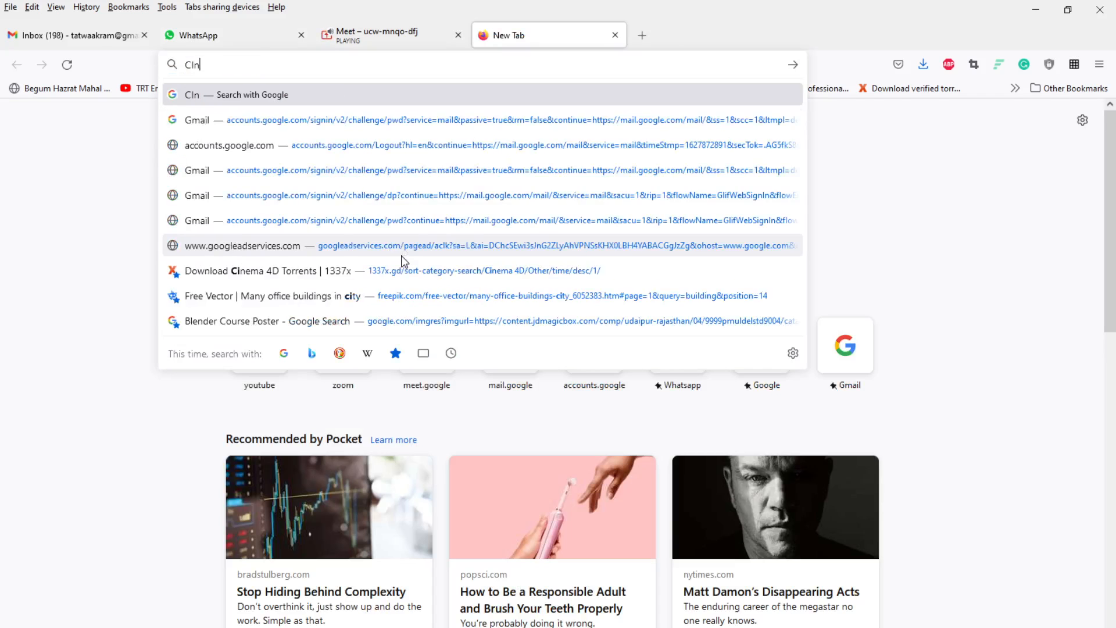
type("dian")
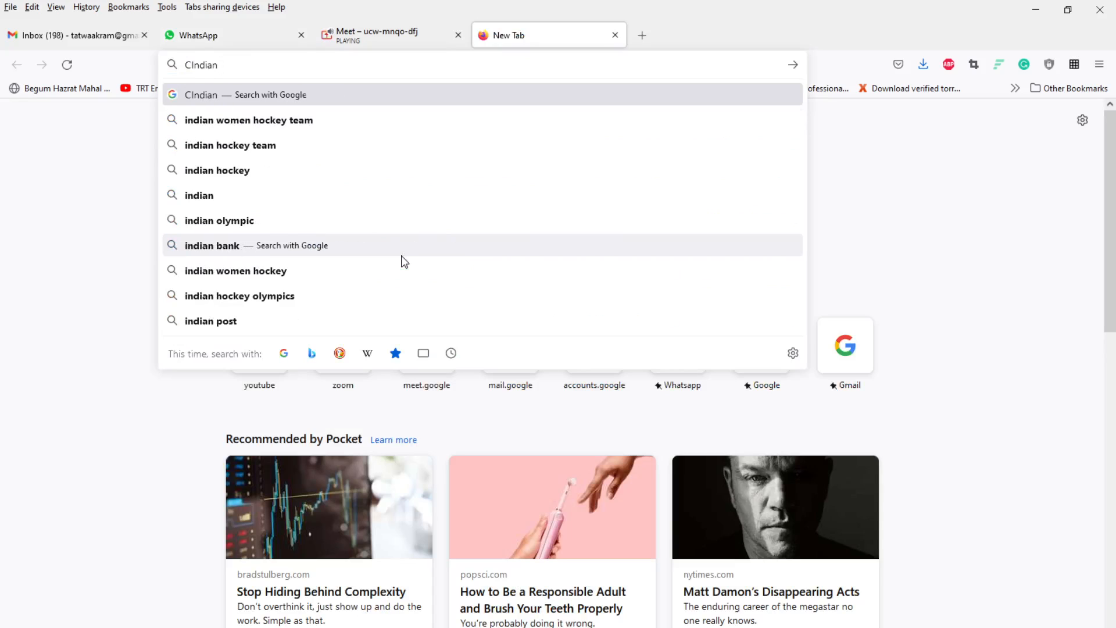
type(" Curren")
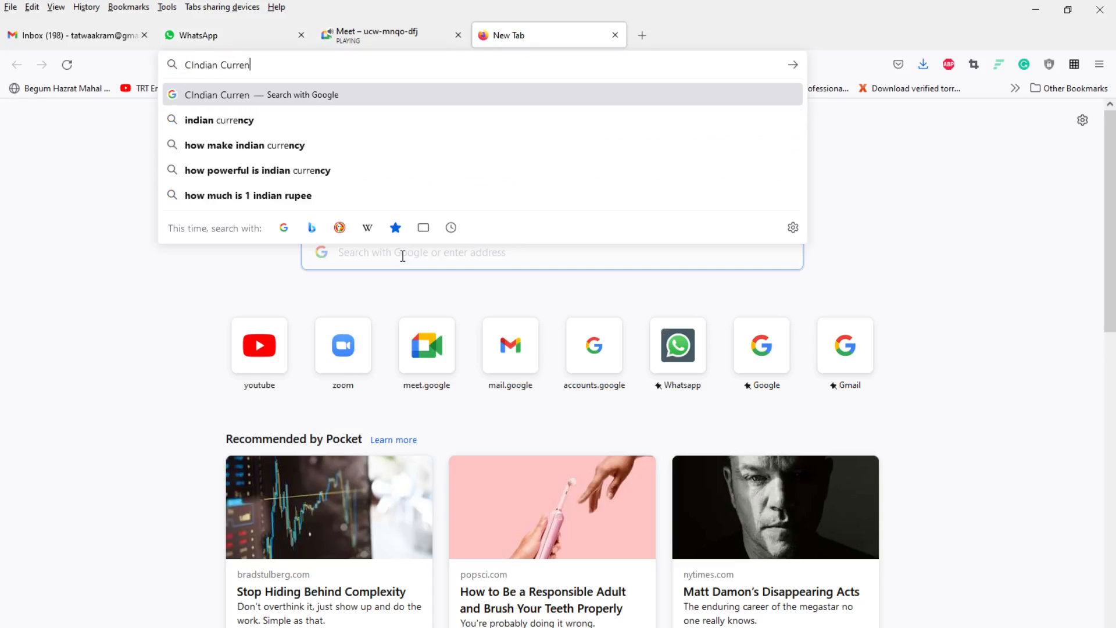
type("cy Notes")
key("Return")
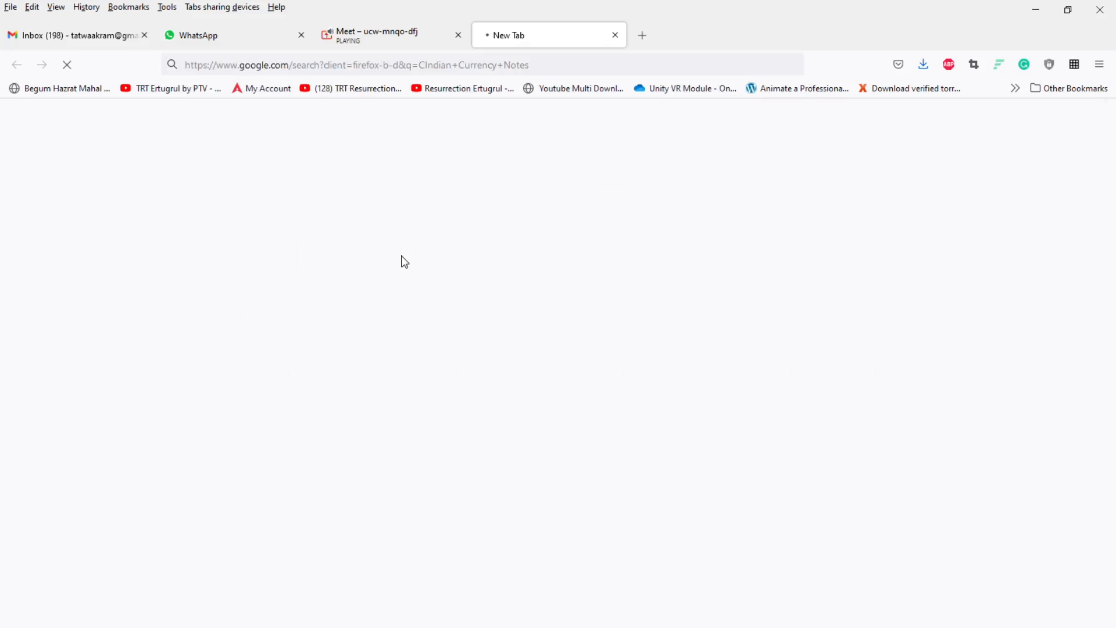
Step: Open a new browser tab and search Google for Jewelleries
left_click(643, 35)
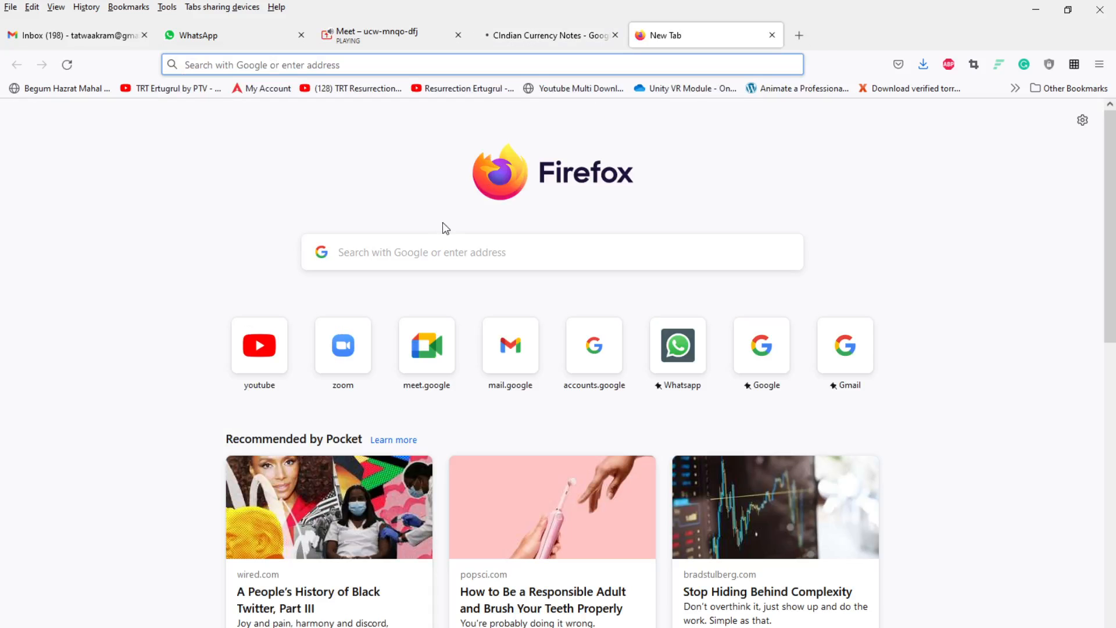
left_click(434, 249)
type("Je")
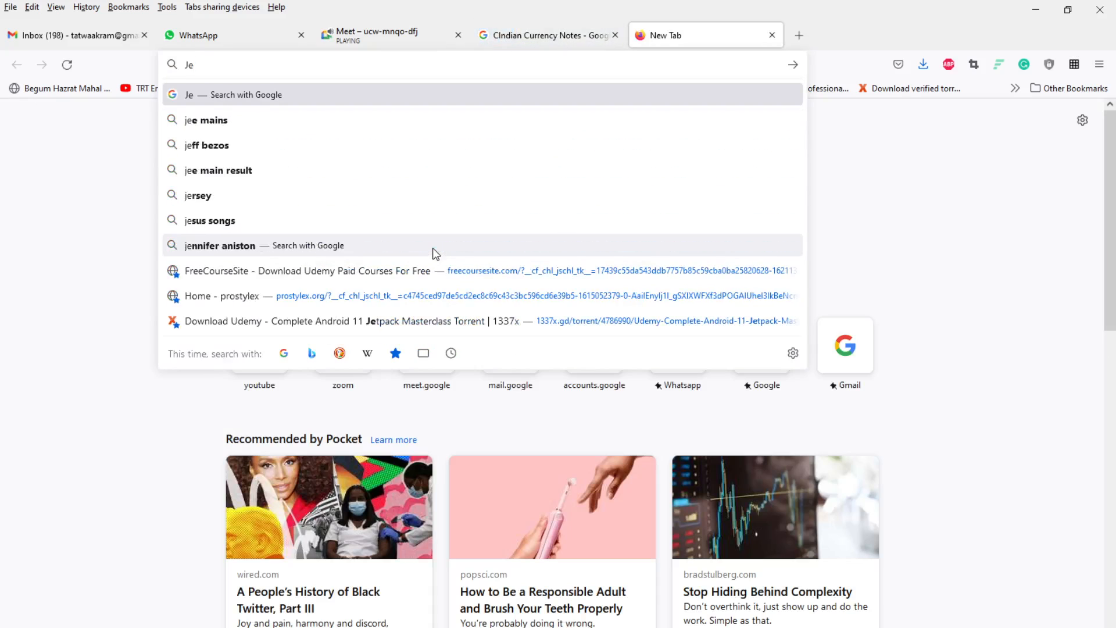
type("well")
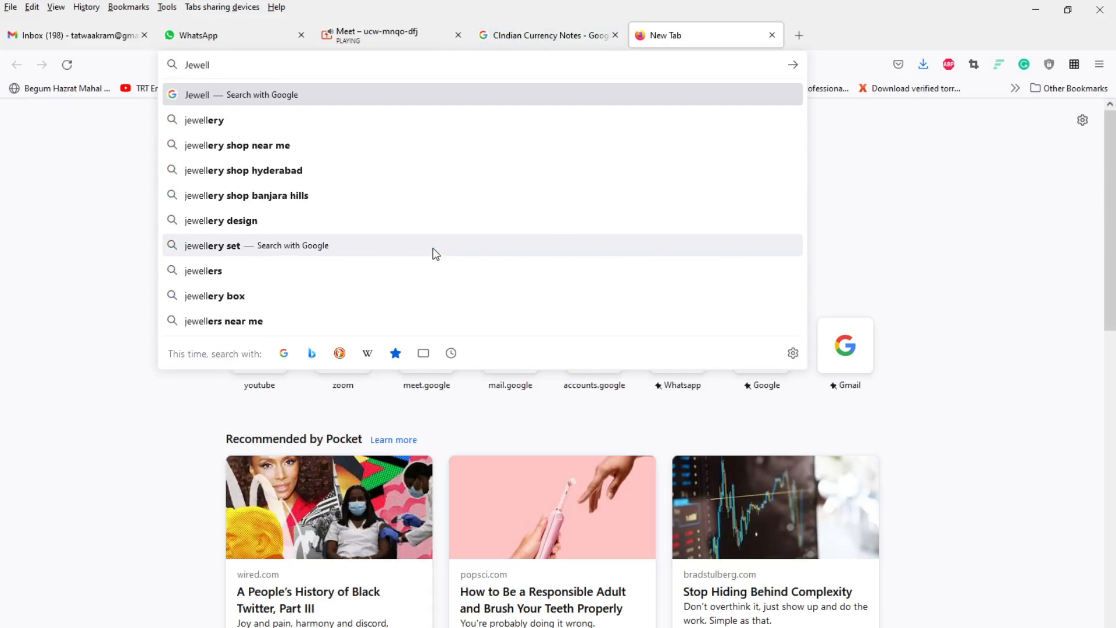
type("eries")
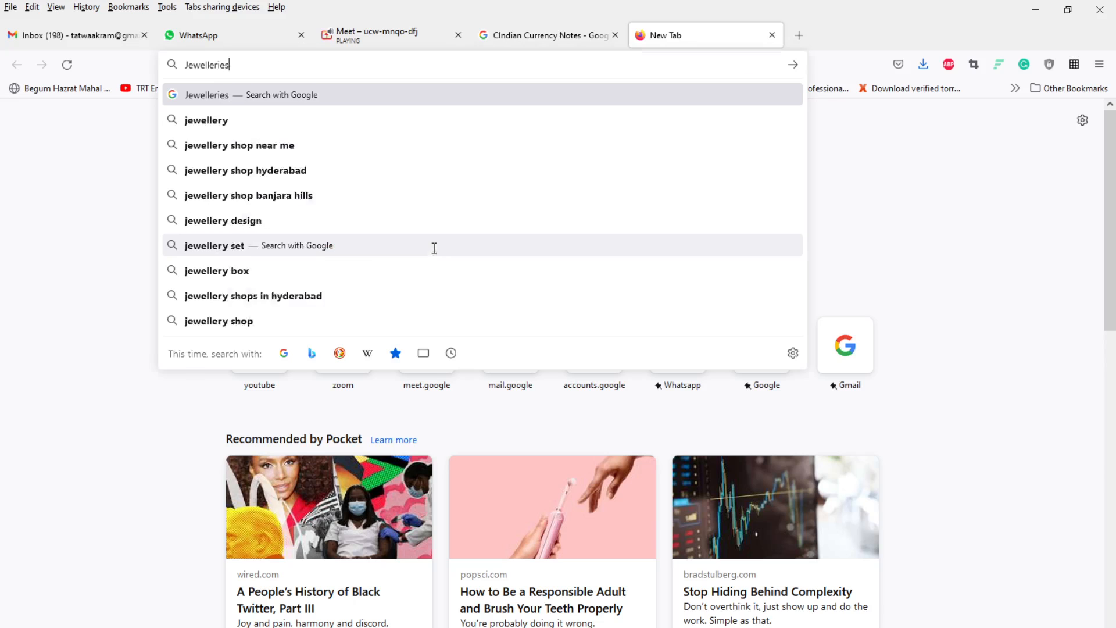
key("Return")
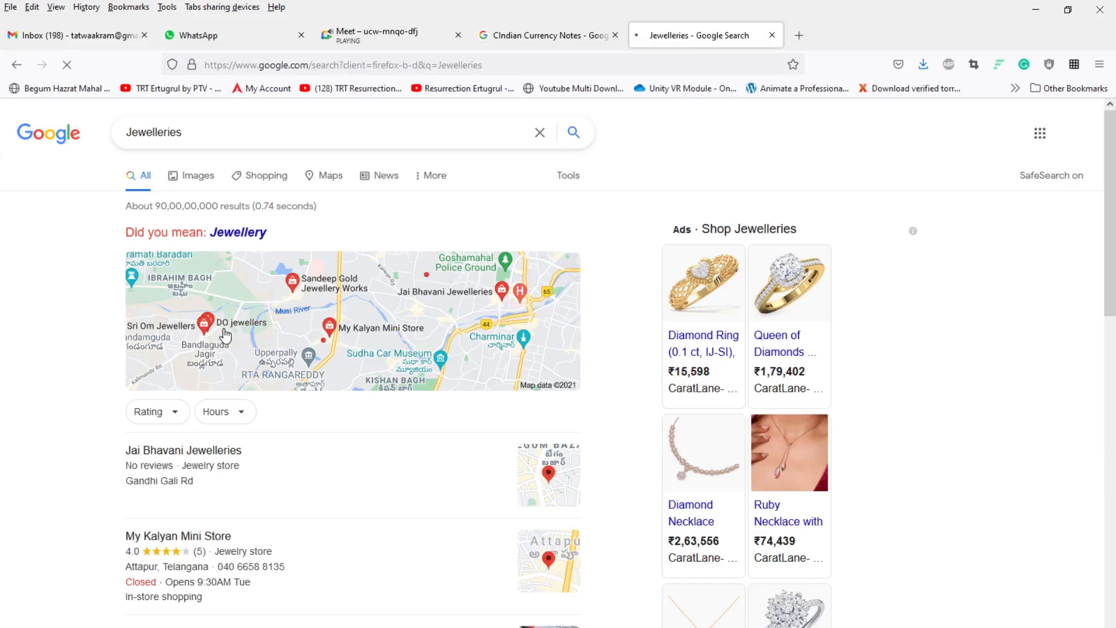
Step: Show the image results for Jewelleries and browse through them
left_click(198, 176)
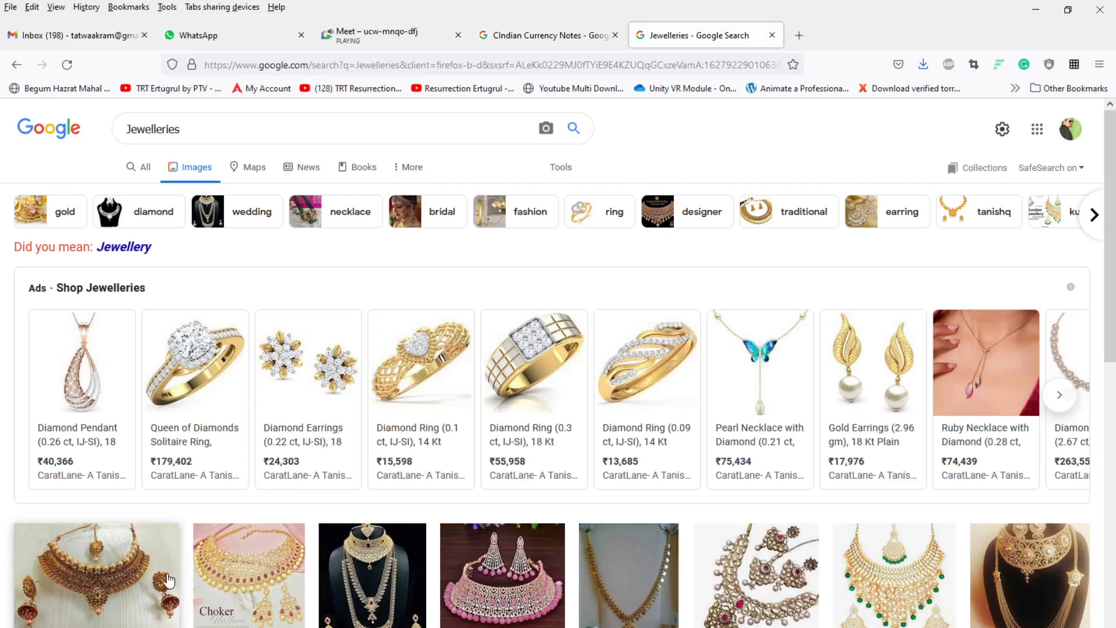
scroll(337, 525, "down", 3)
scroll(337, 525, "down", 4)
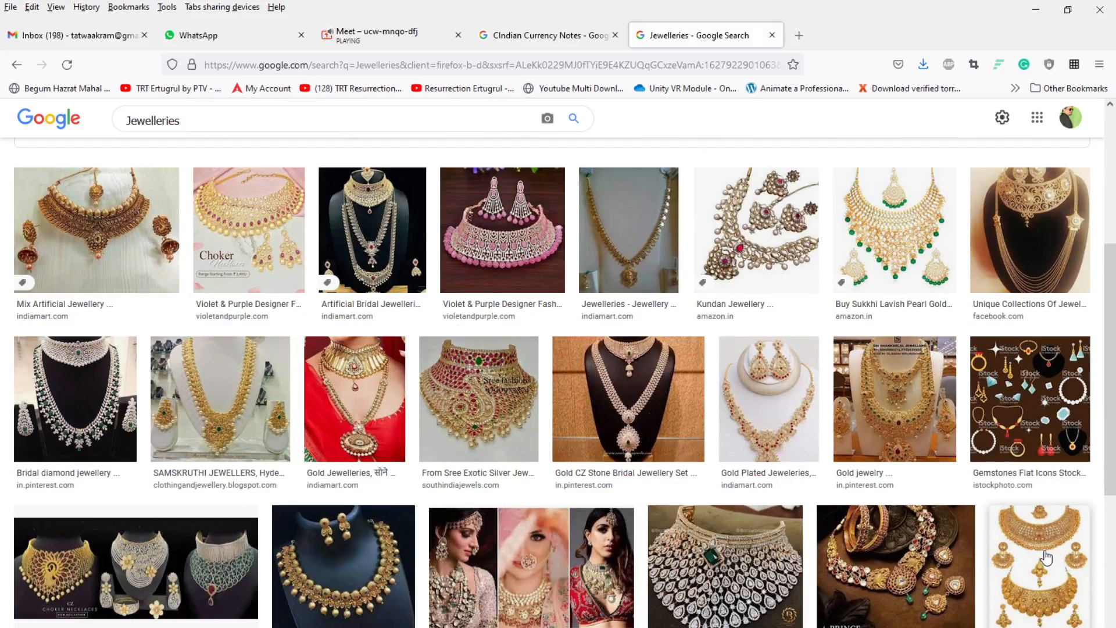
scroll(237, 154, "up", 7)
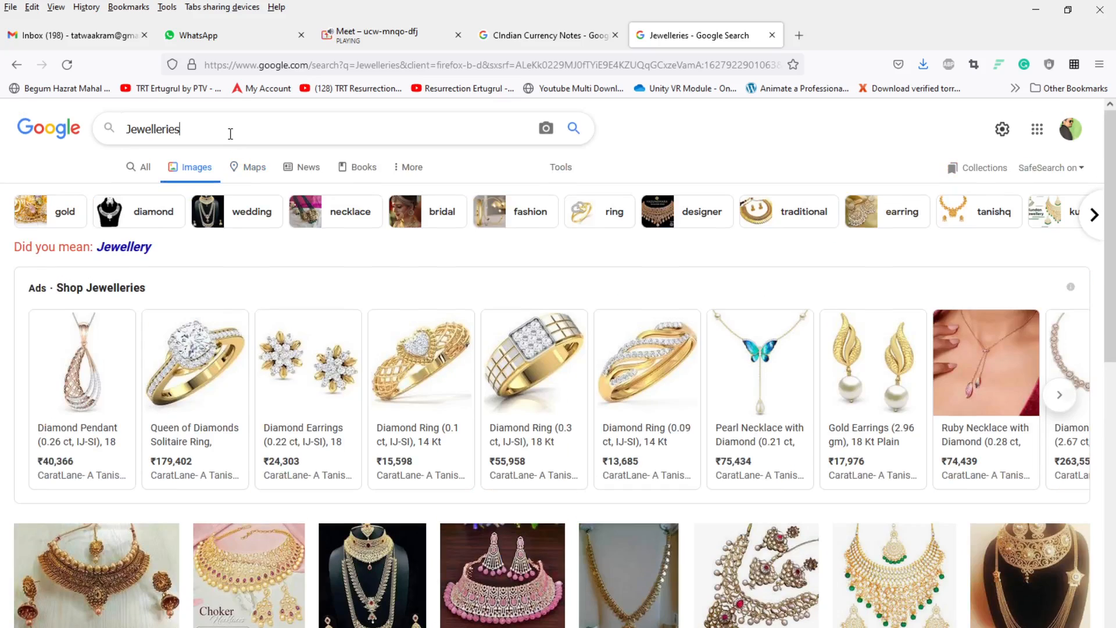
Step: Refine the search to Jewelleries png and open an orange gold necklace result in a new background tab
left_click(230, 134)
type("pn")
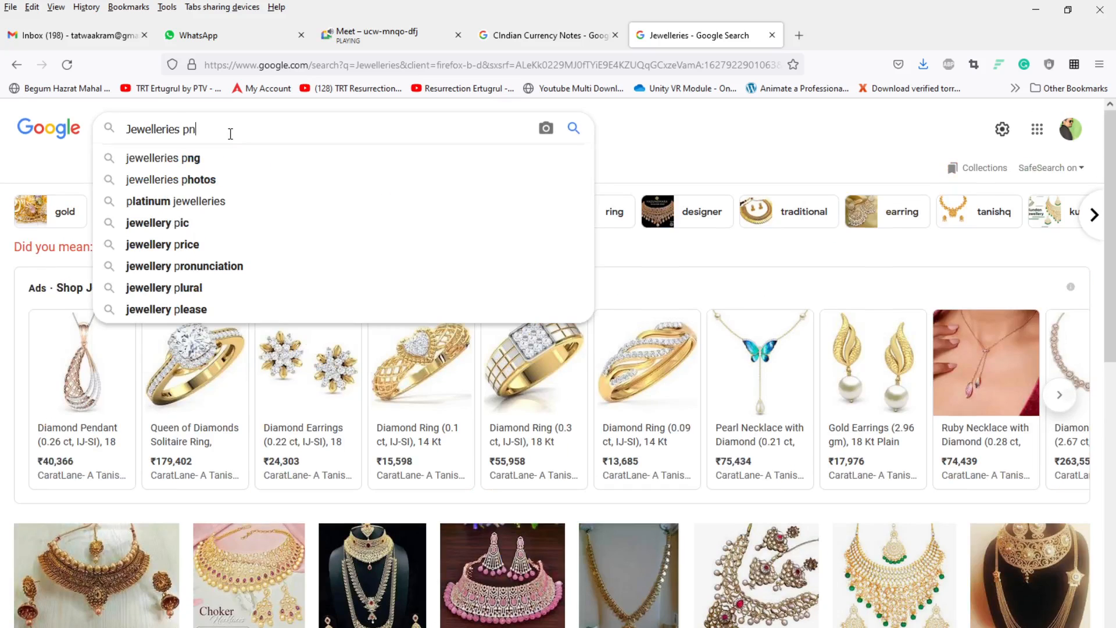
type("g")
key("Return")
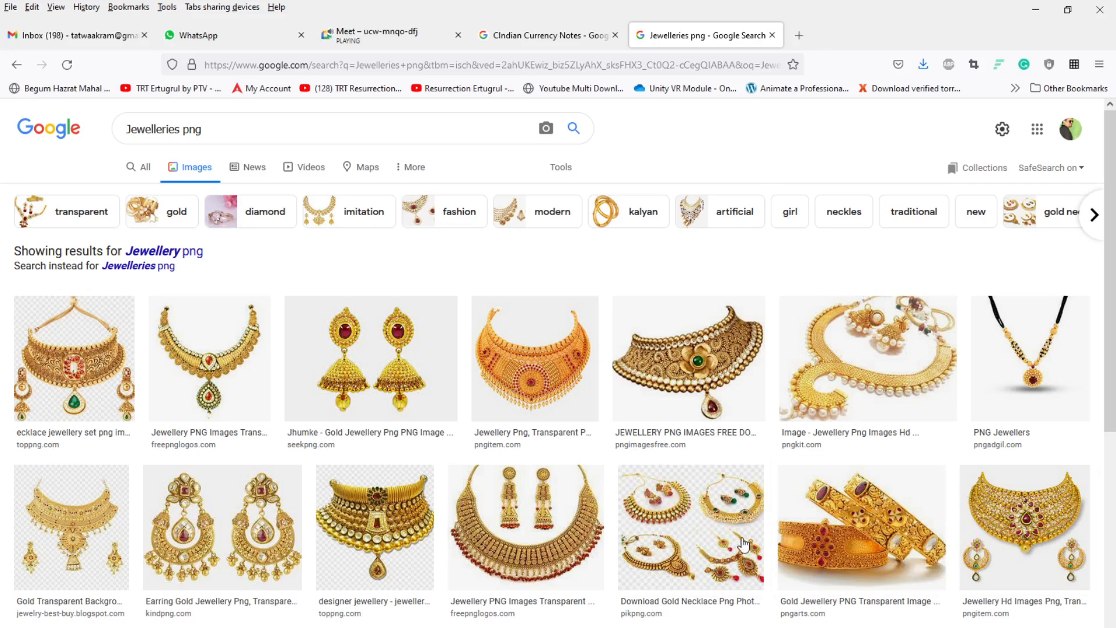
middle_click(537, 388)
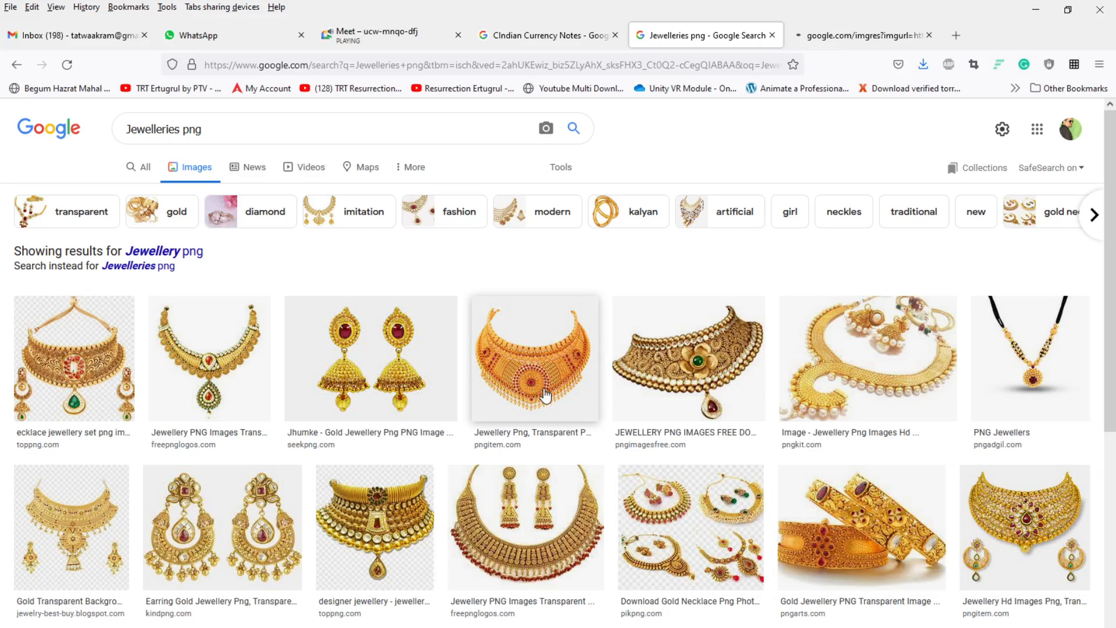
Step: Switch to the currency-notes tab, show its image results and preview a 2000-rupee note photo with related images
left_click(559, 38)
left_click(198, 178)
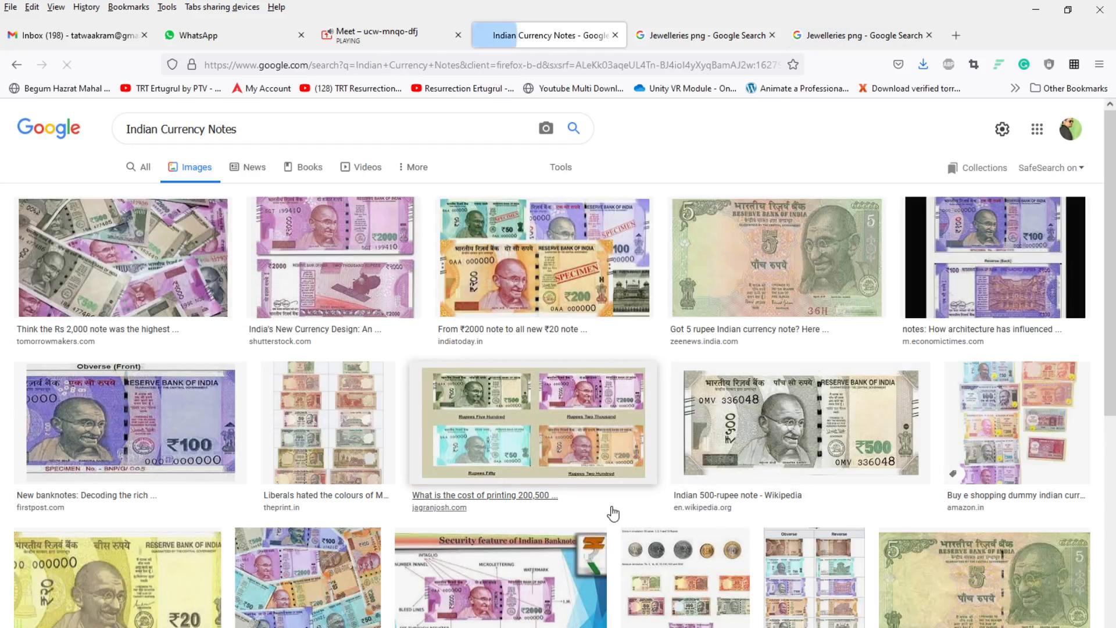
scroll(613, 514, "down", 4)
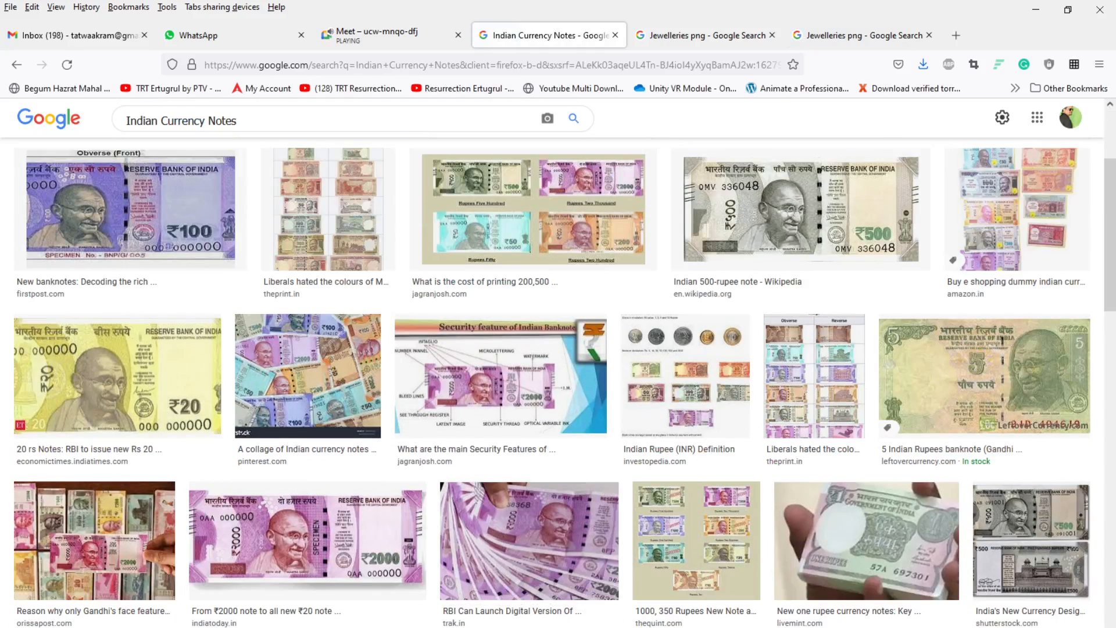
left_click(811, 583)
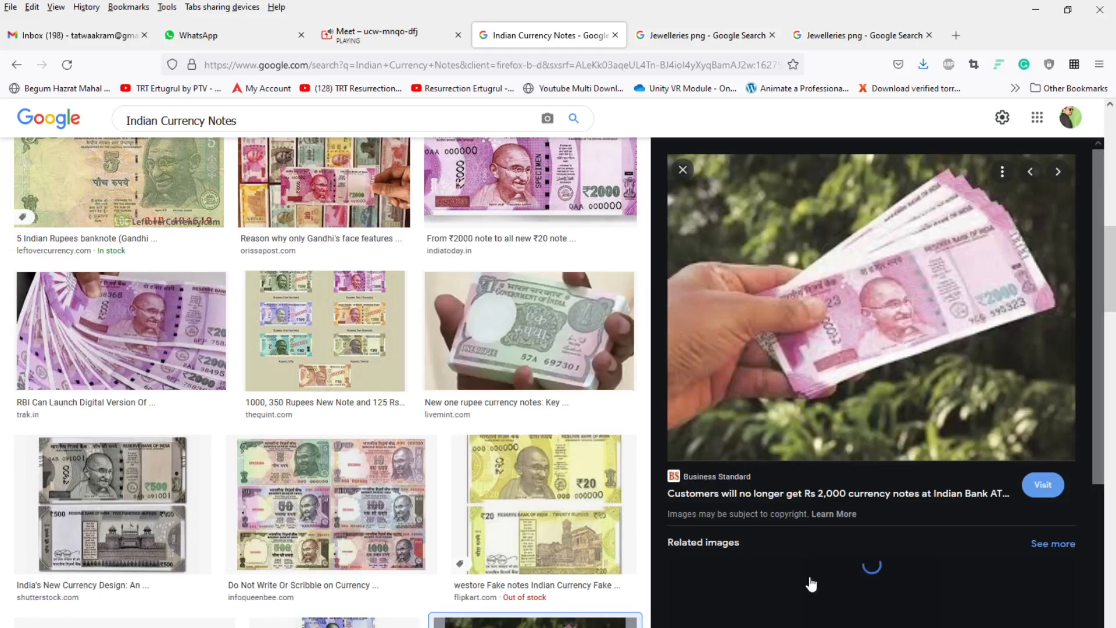
scroll(810, 583, "down", 3)
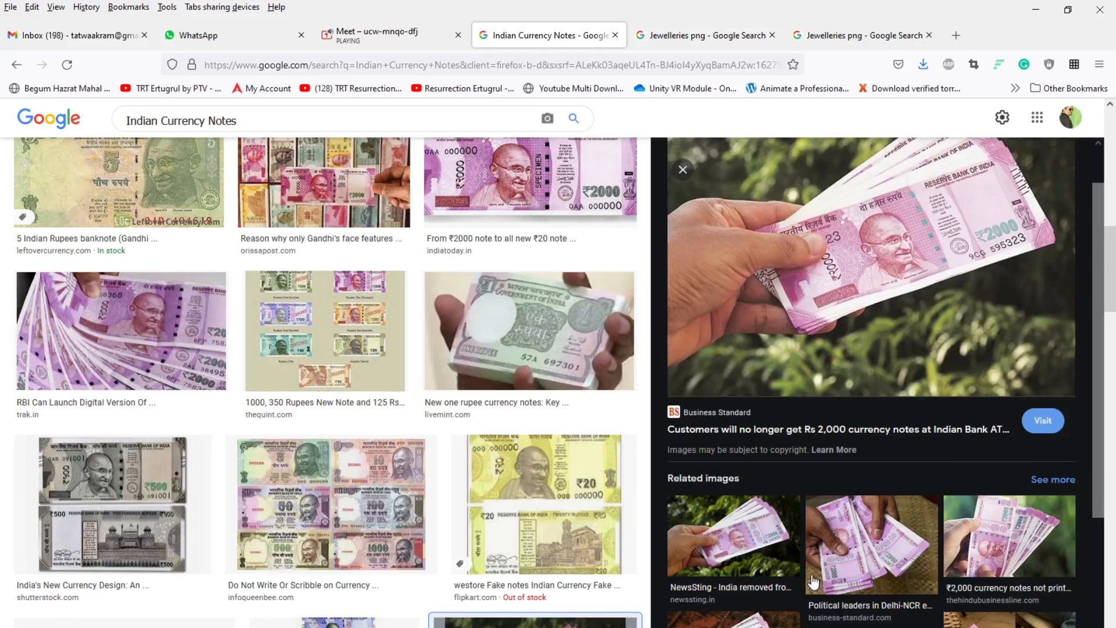
scroll(816, 581, "down", 3)
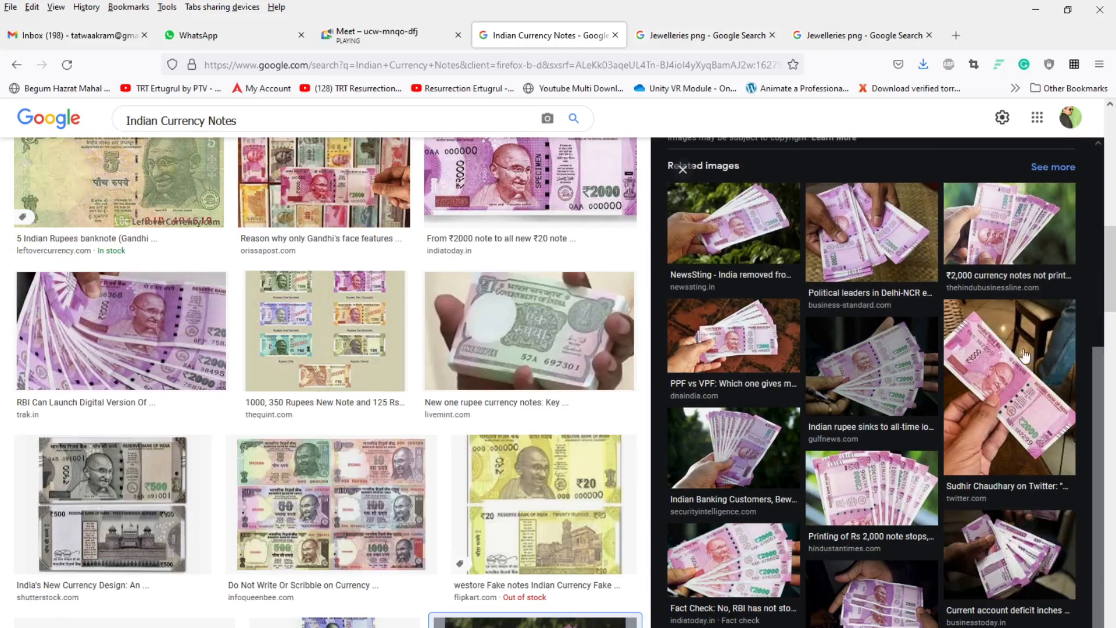
scroll(846, 386, "up", 2)
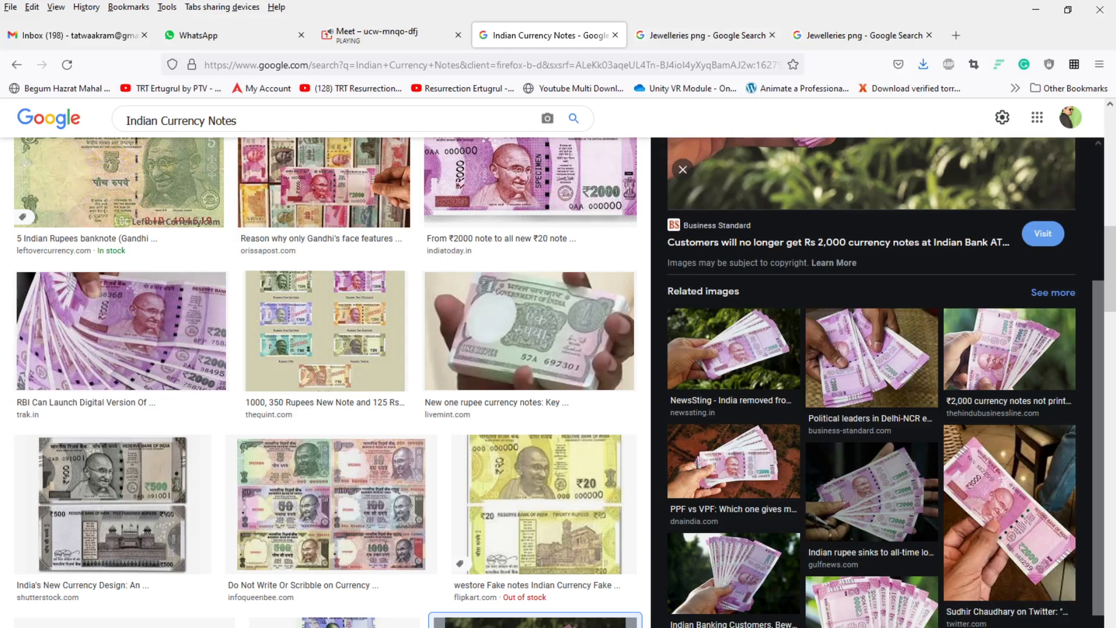
scroll(895, 571, "down", 5)
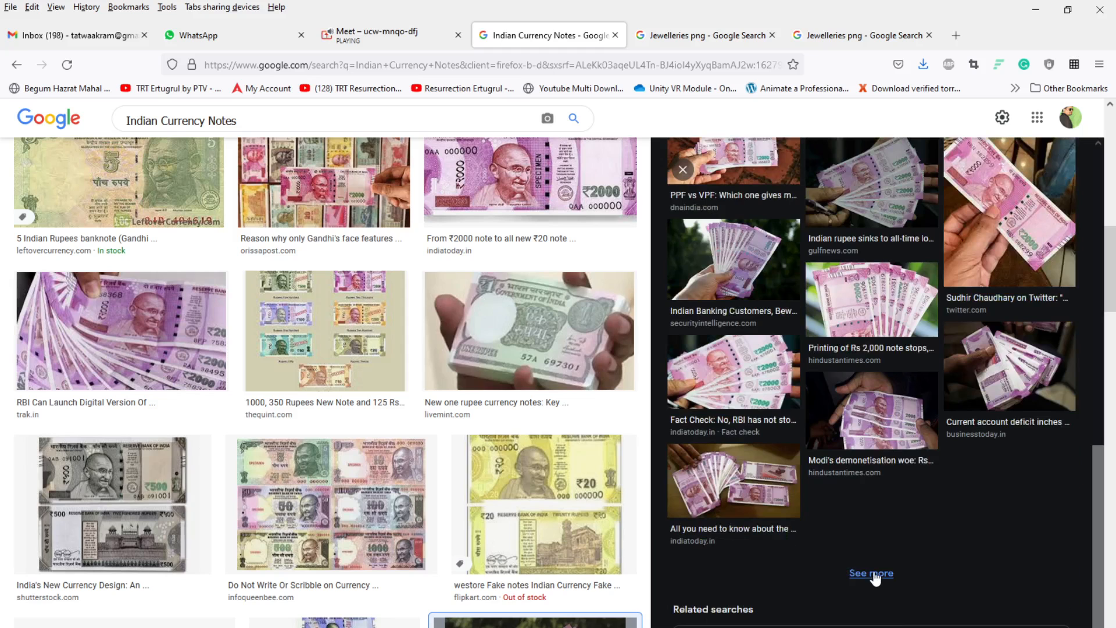
Step: Browse more related 2000-rupee note images and open the fanned stack of notes picture
left_click(875, 574)
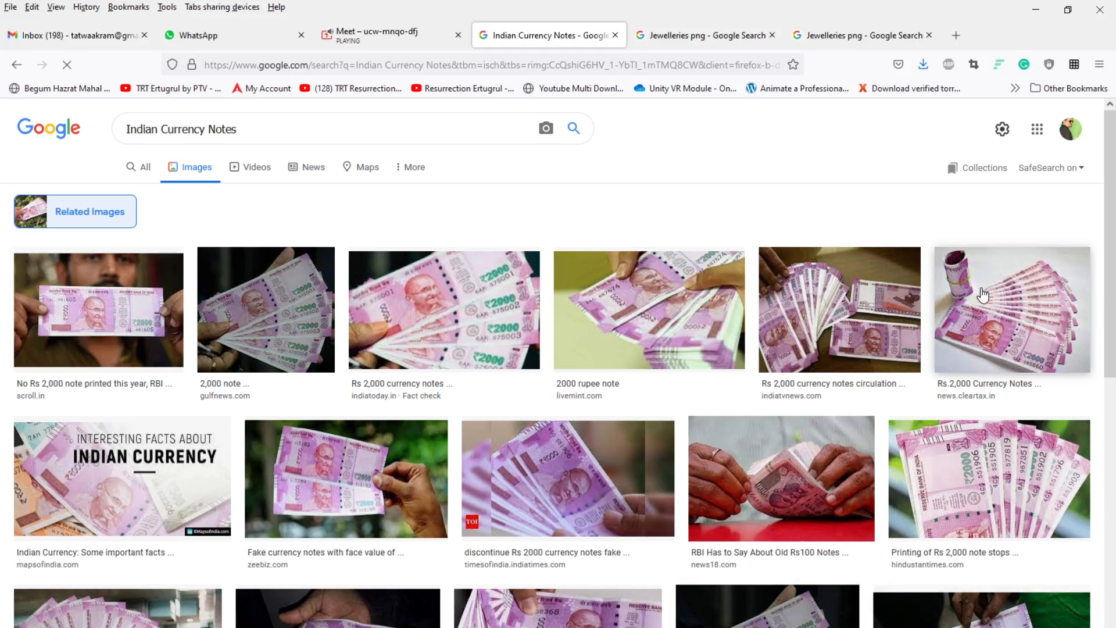
scroll(982, 296, "down", 10)
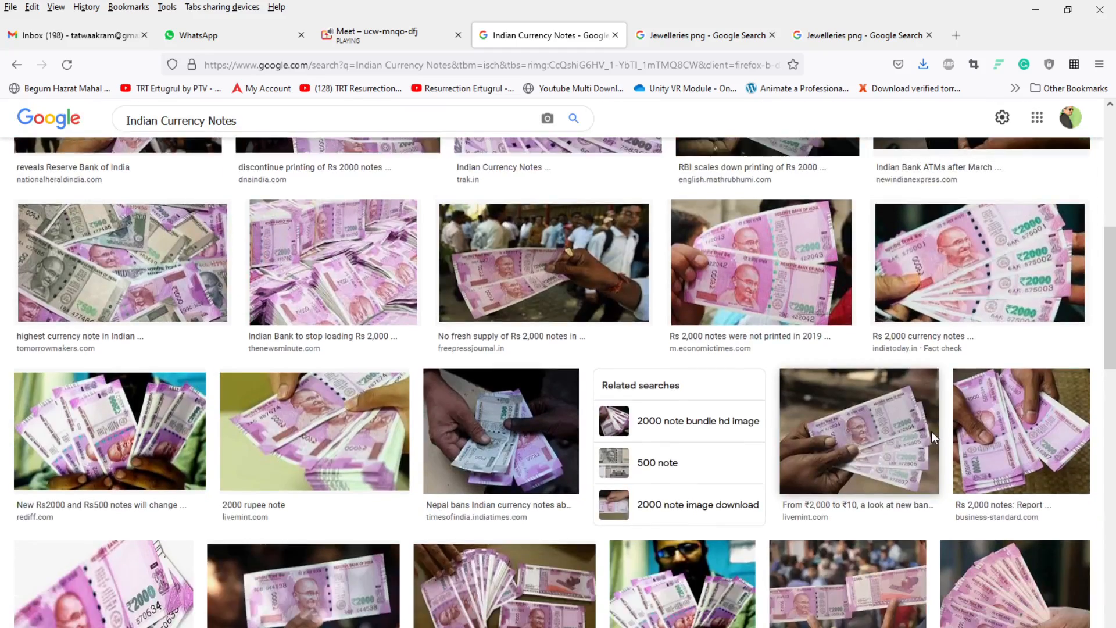
scroll(931, 431, "down", 5)
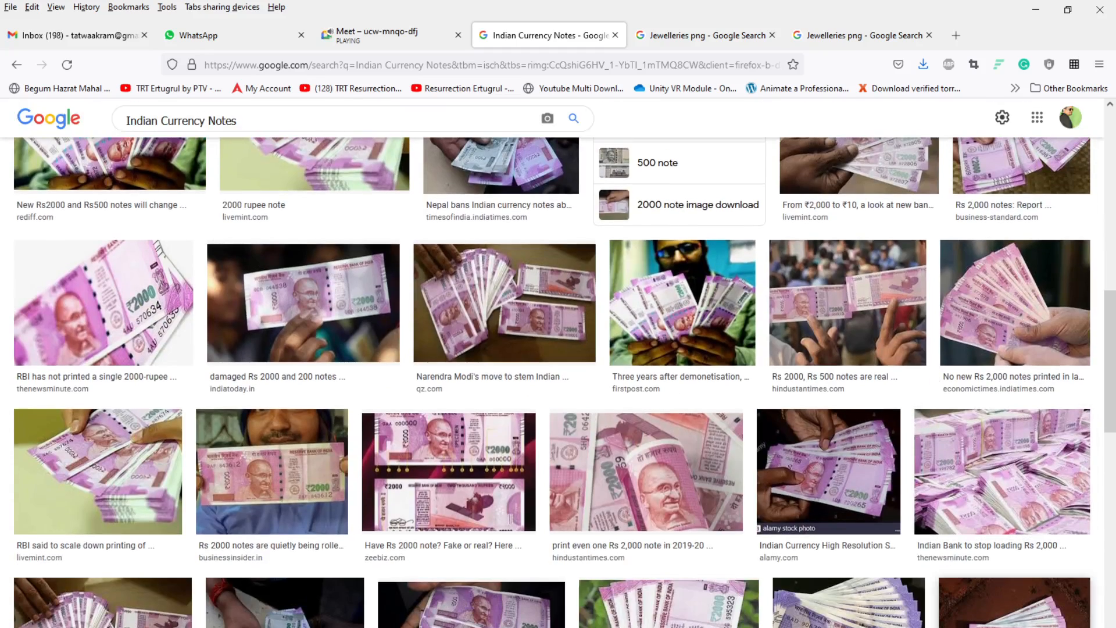
left_click(1006, 606)
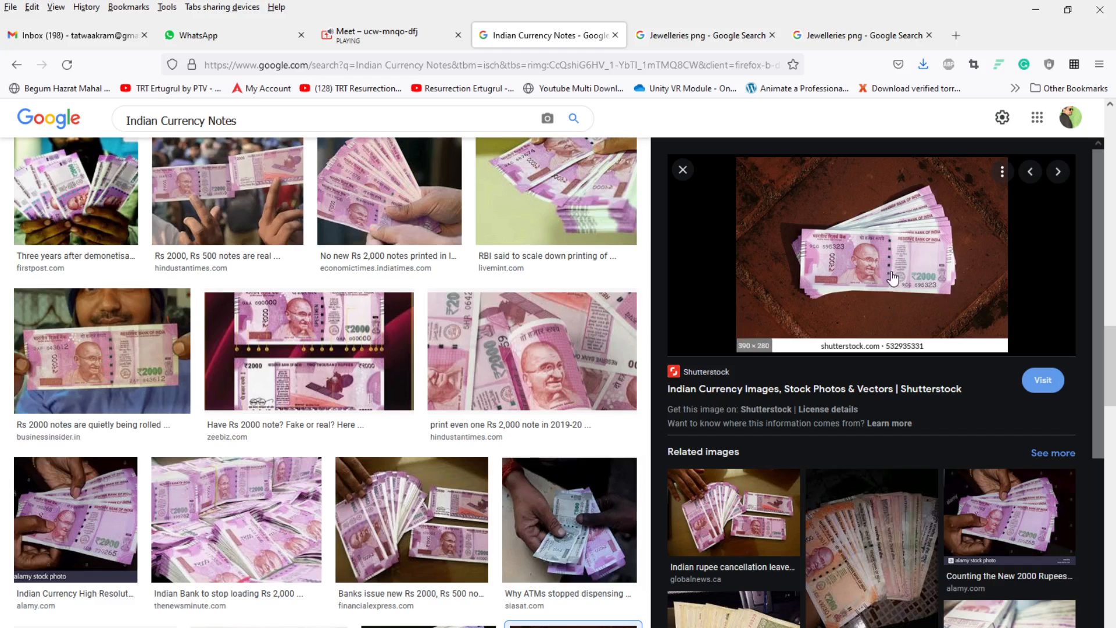
scroll(884, 297, "down", 3)
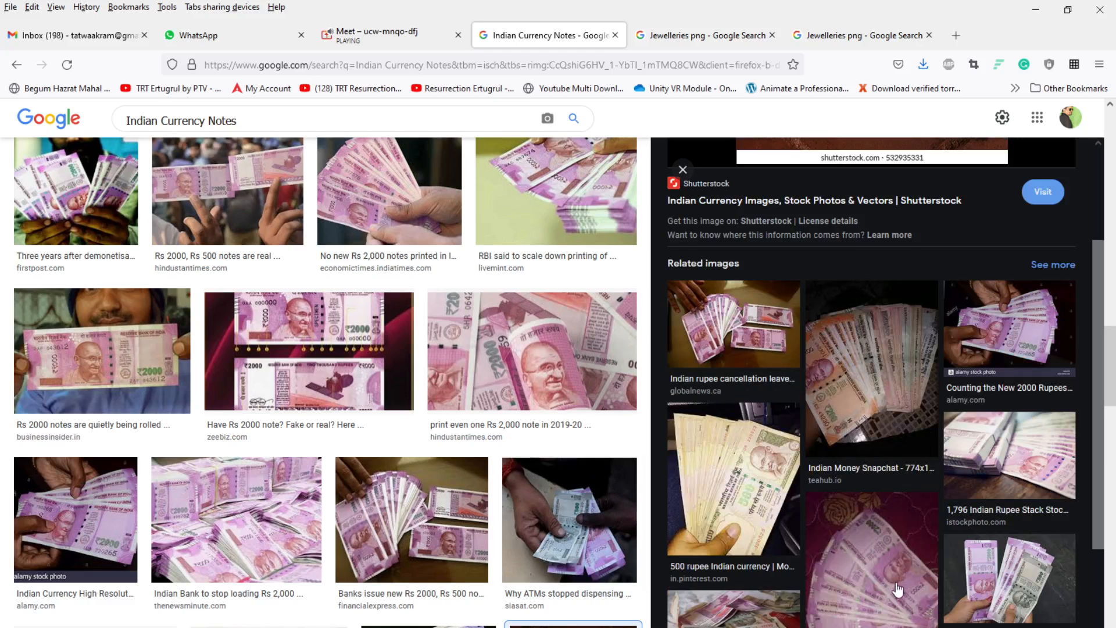
scroll(899, 558, "down", 3)
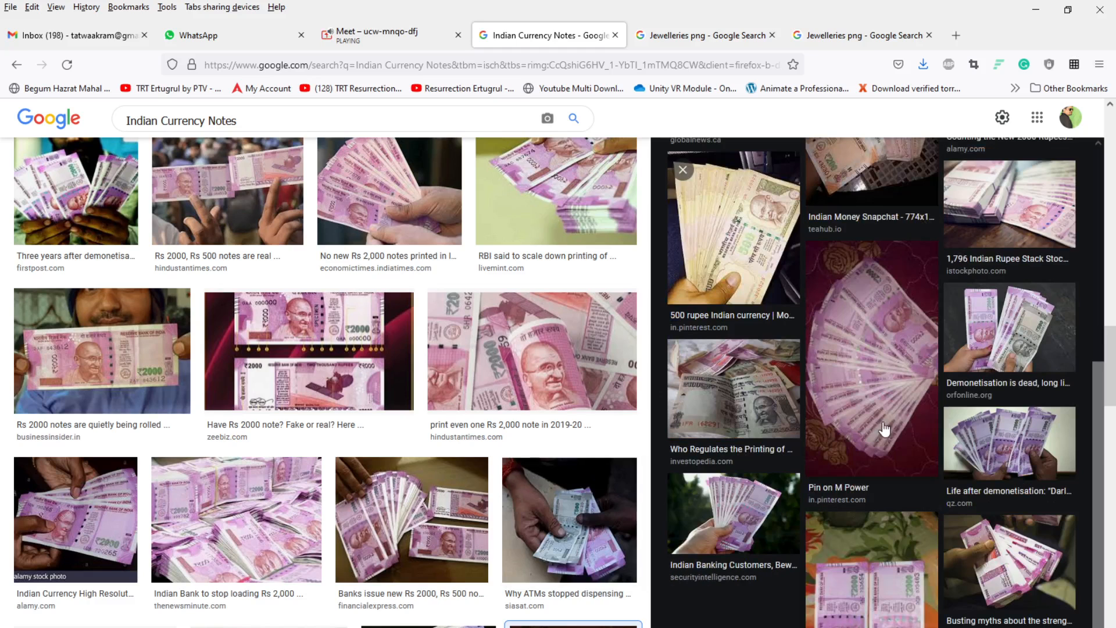
left_click(876, 337)
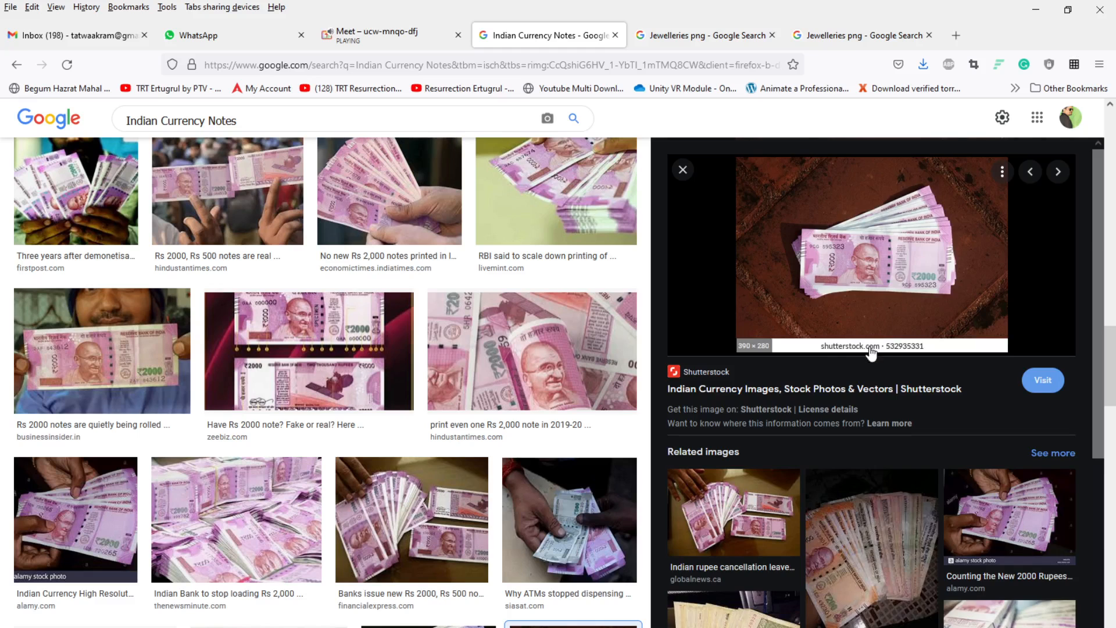
scroll(875, 378, "down", 6)
left_click(880, 460)
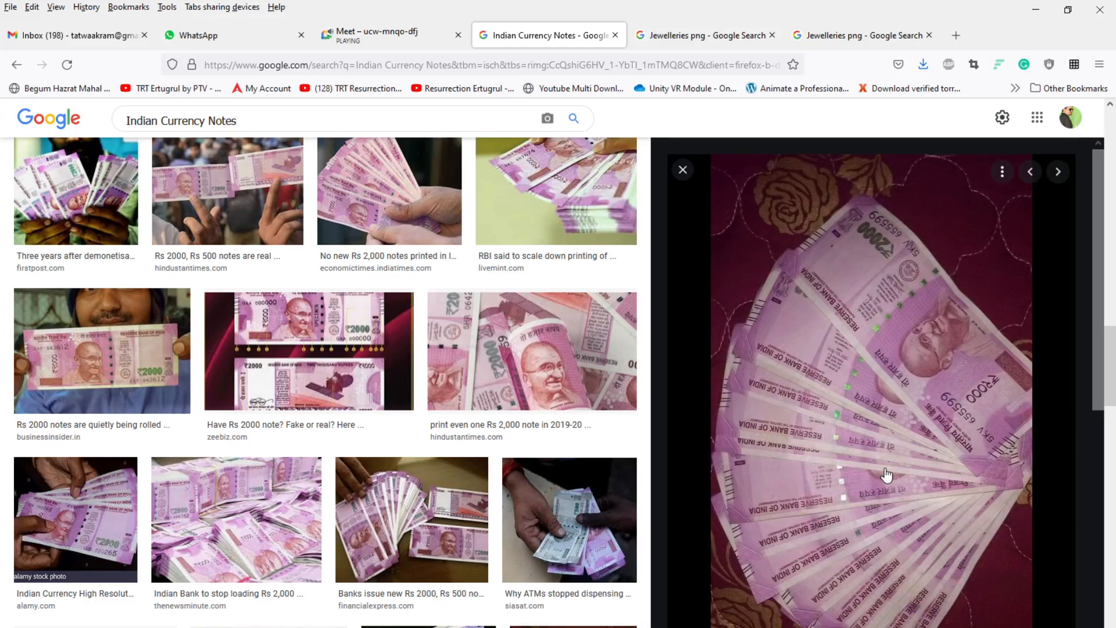
Step: Save the fanned 2000-rupee notes image to the Desktop as a JPEG
right_click(860, 374)
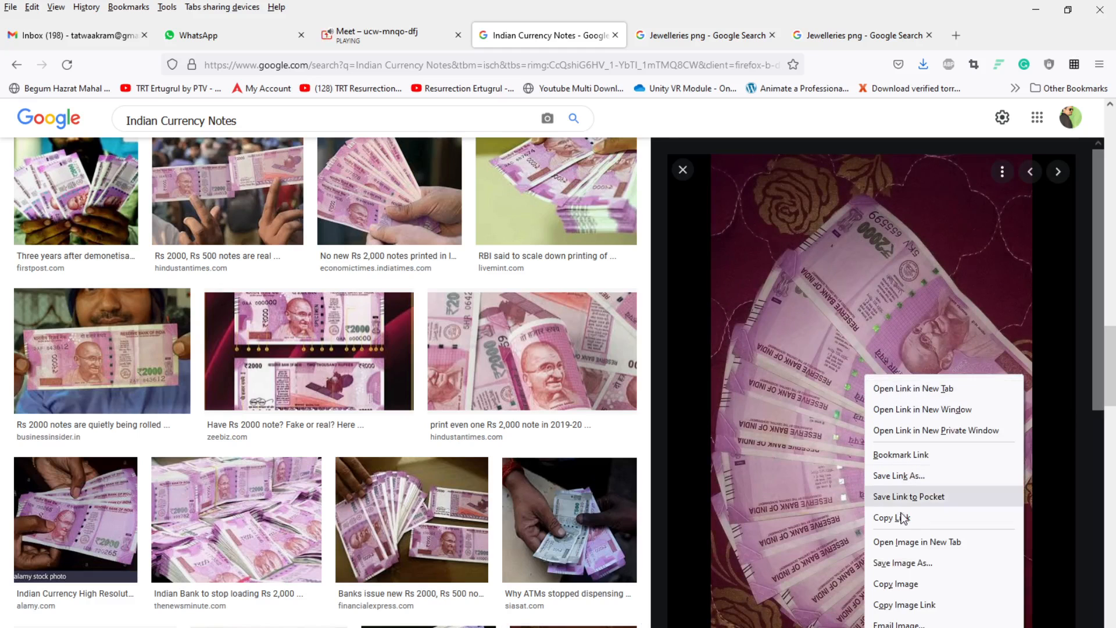
left_click(901, 564)
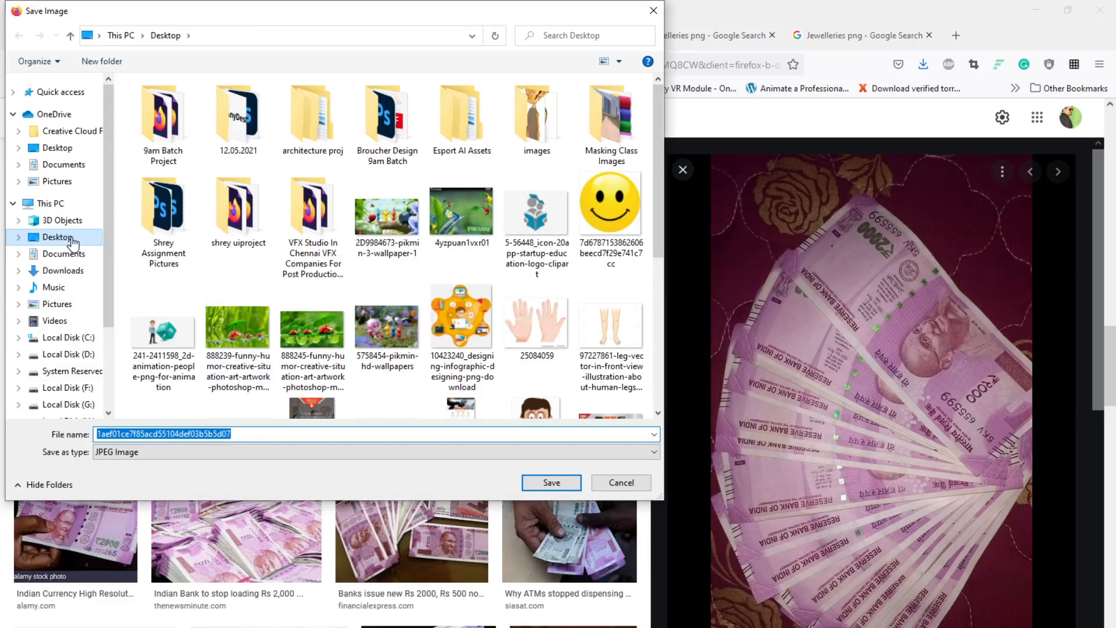
left_click(548, 482)
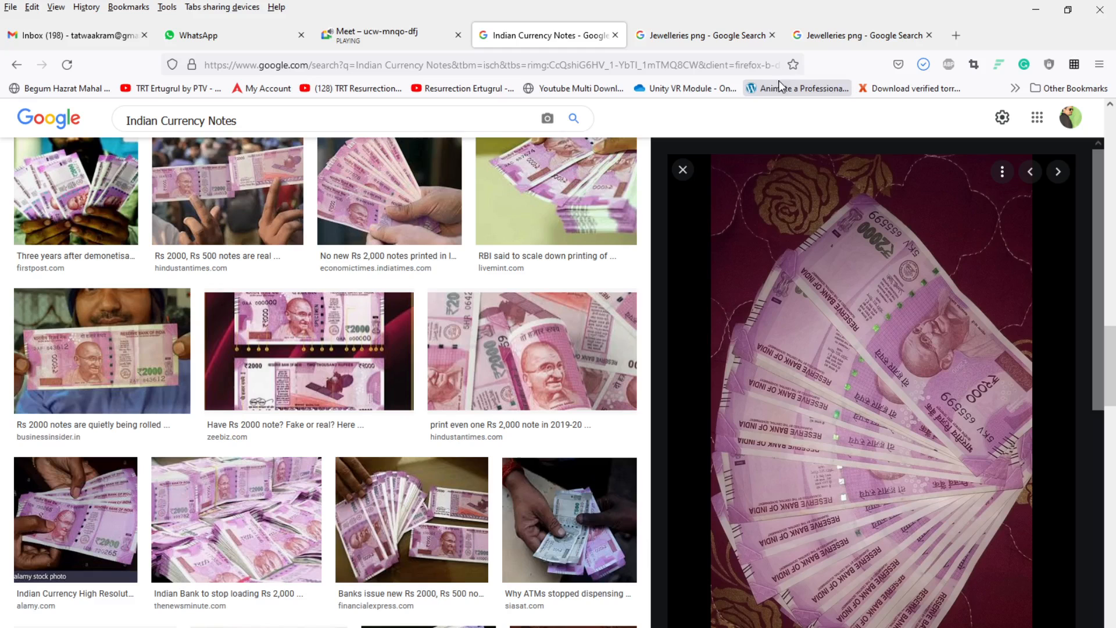
Step: Close the currency-notes tab and save the gold choker necklace image to the Desktop as a PNG
left_click(615, 35)
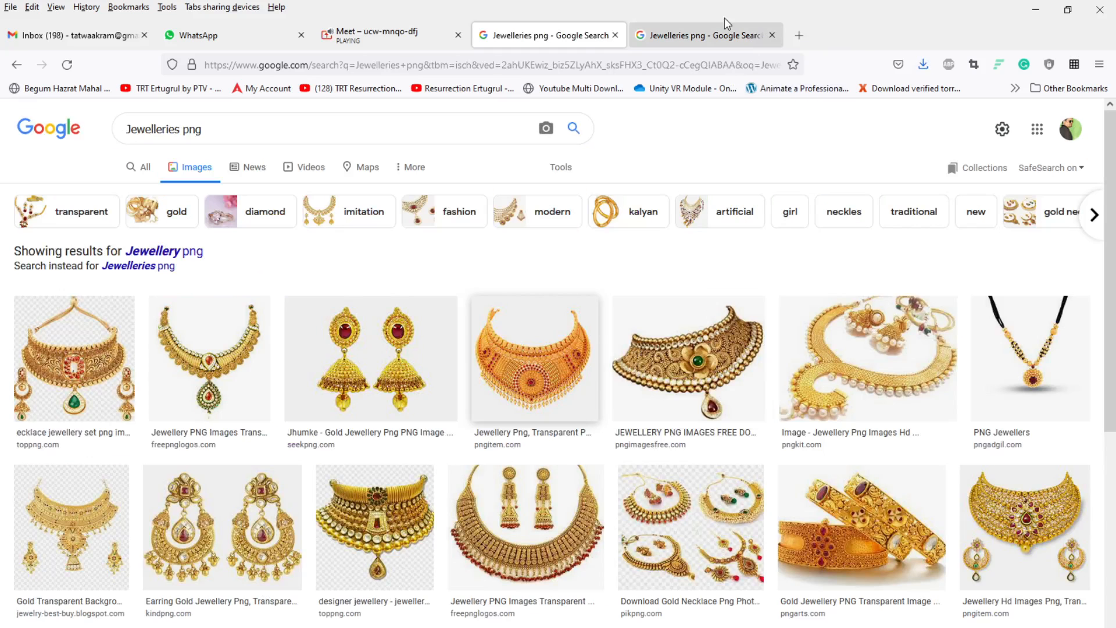
left_click(697, 35)
right_click(596, 295)
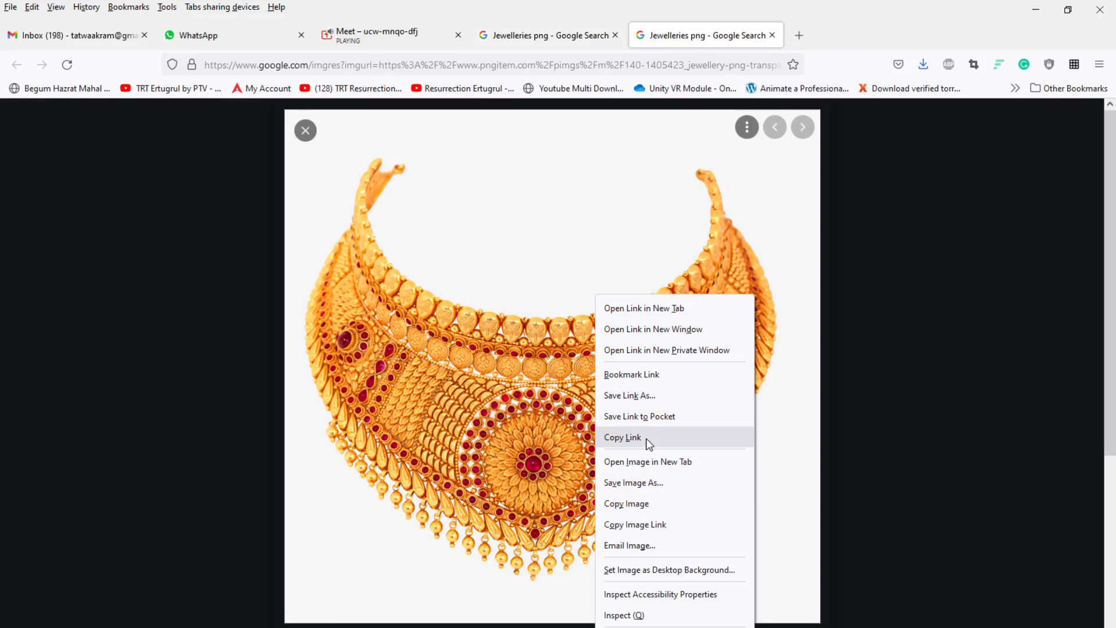
left_click(633, 486)
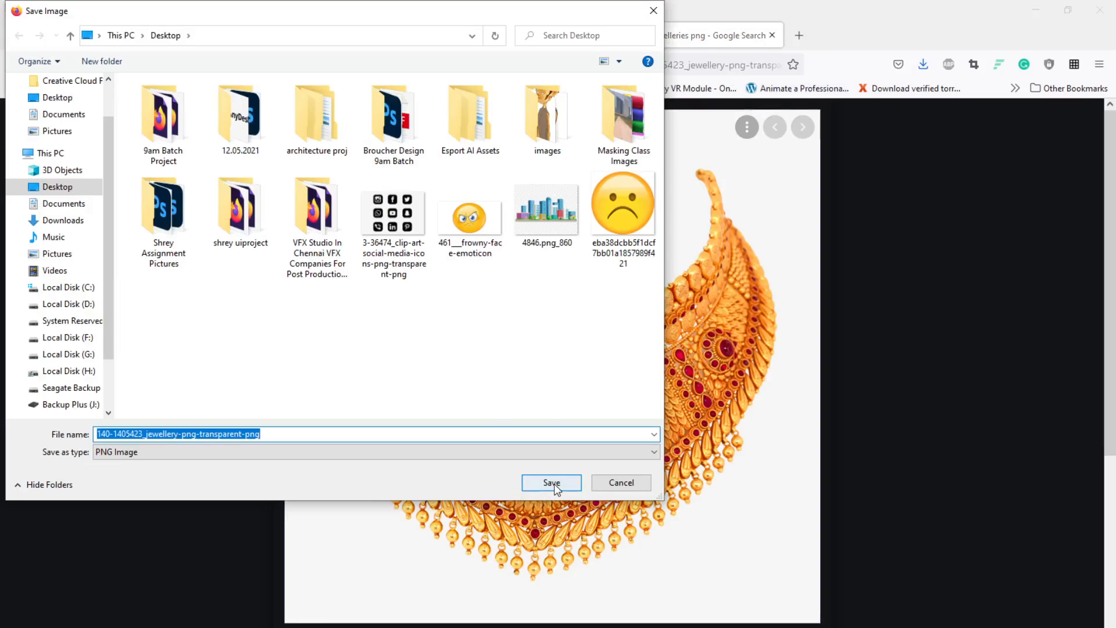
left_click(552, 483)
Step: Minimize the browser and CorelDRAW, select the saved necklace and currency-note images on the desktop, and launch Photoshop
left_click(1040, 12)
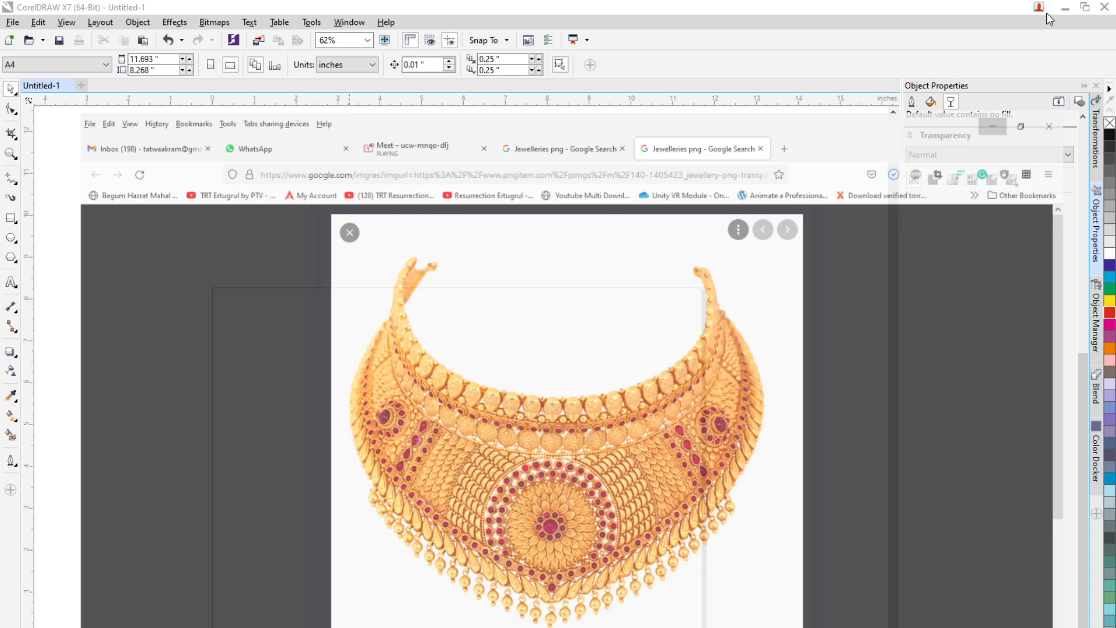
left_click(1066, 9)
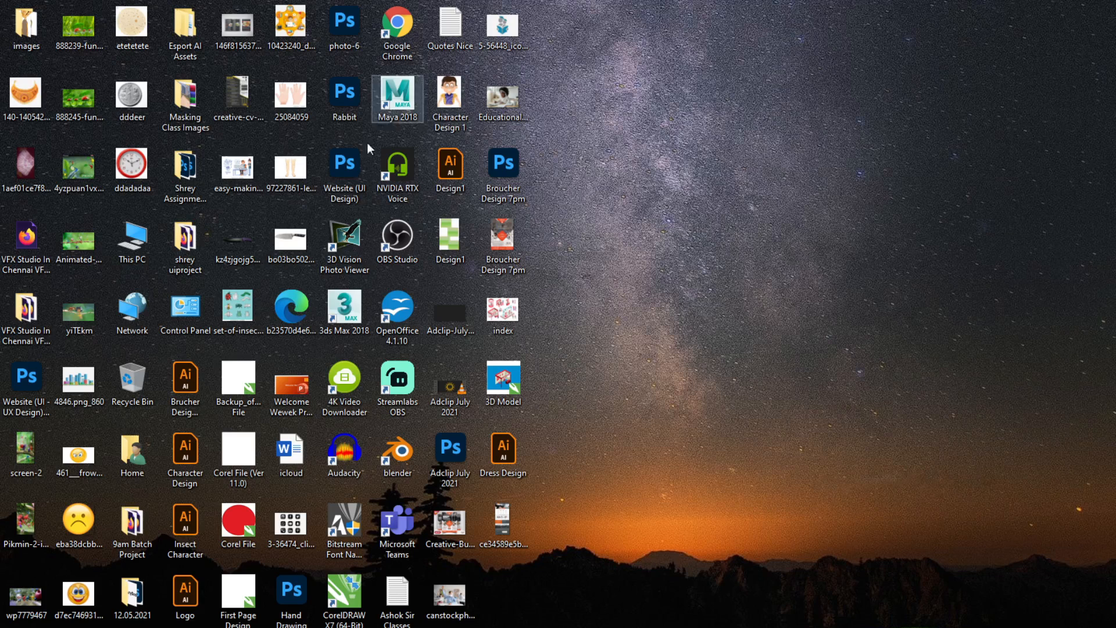
left_click(32, 99)
left_click(22, 169, "ctrl")
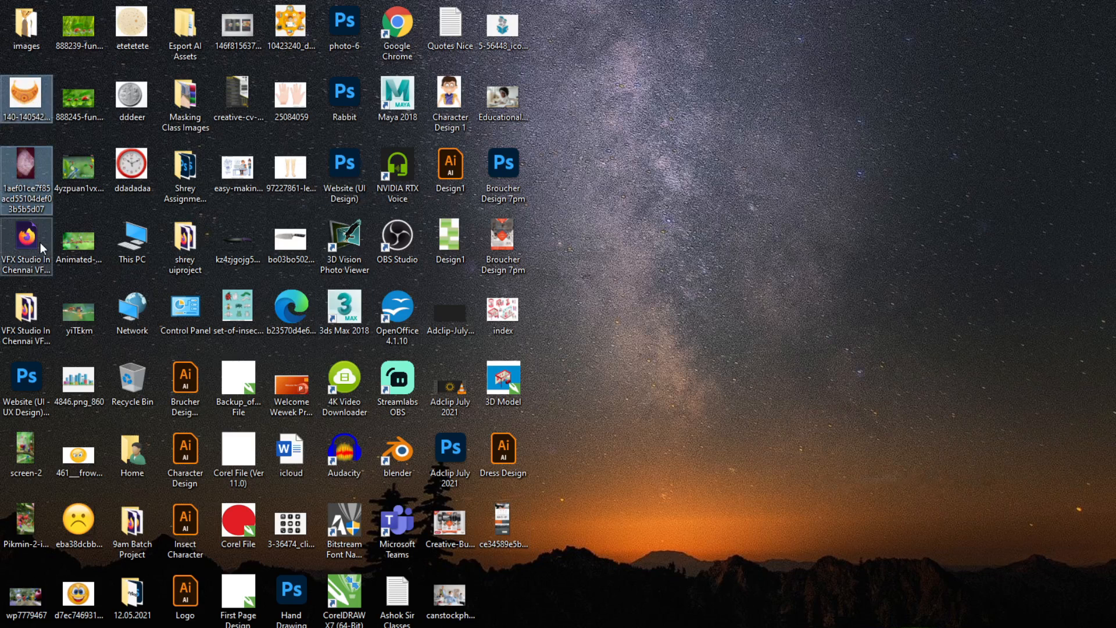
key("alt+Tab")
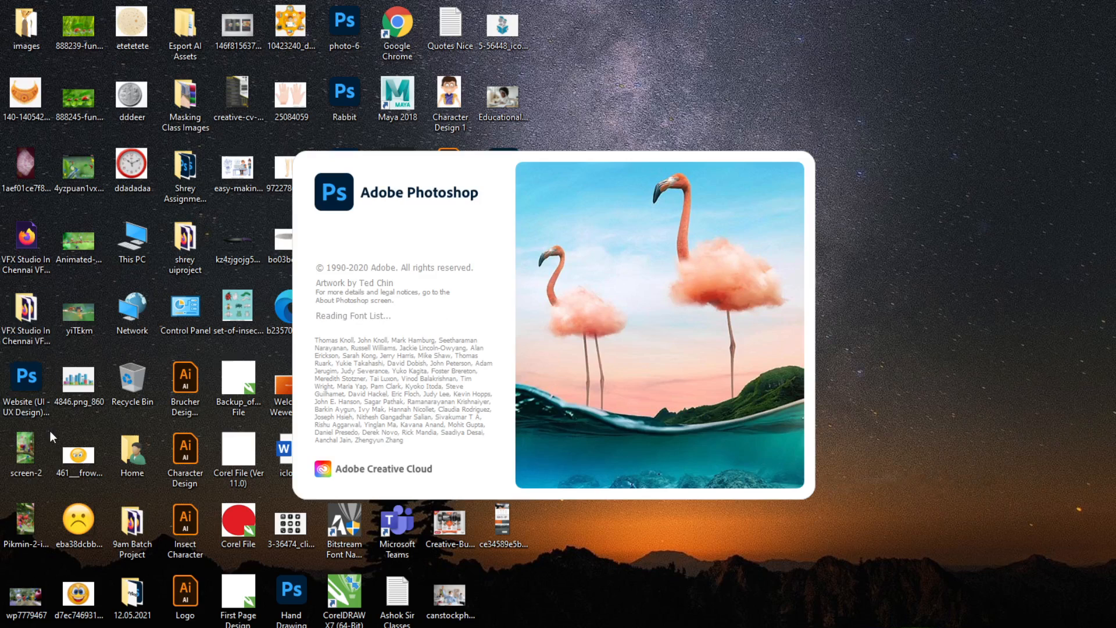
left_click(29, 384)
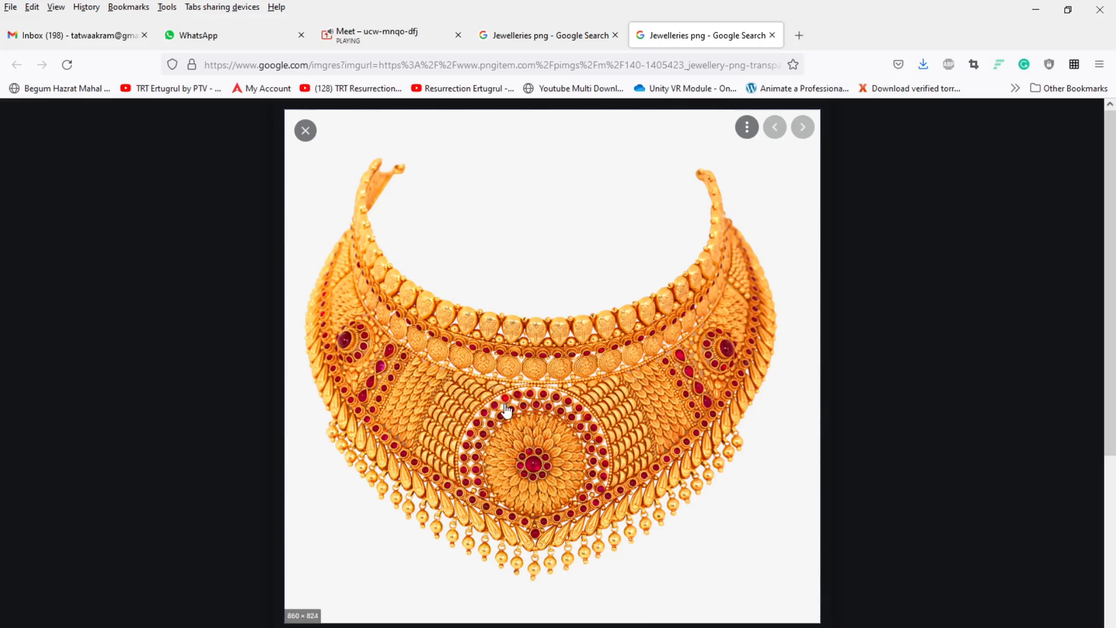
scroll(506, 413, "down", 5)
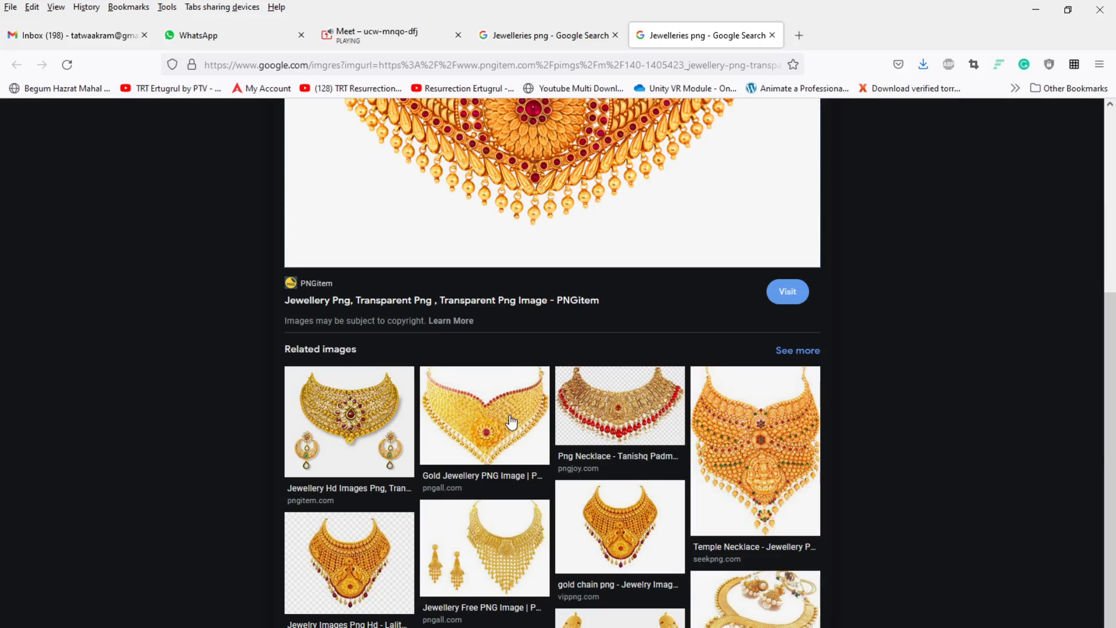
scroll(511, 421, "up", 5)
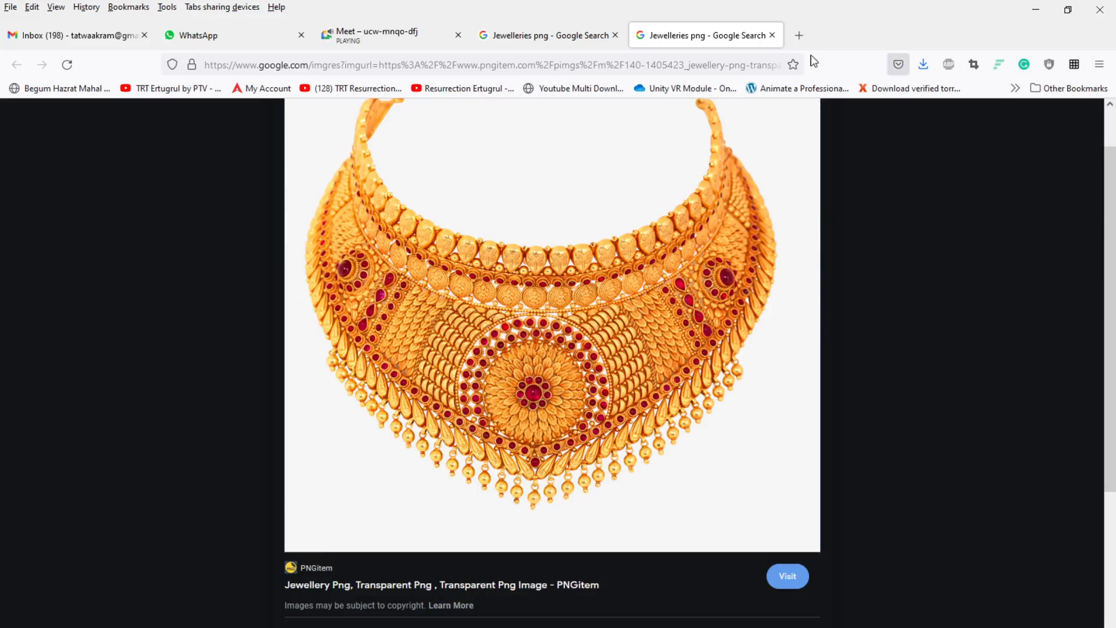
left_click(549, 35)
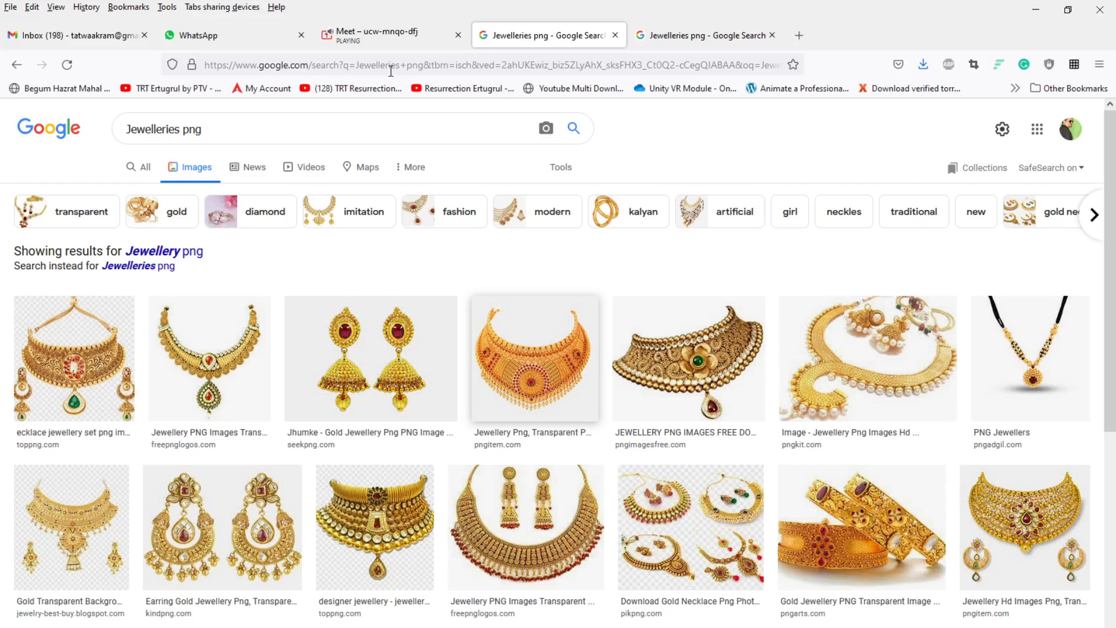
left_click(400, 34)
Step: Open the saved necklace and currency-note images in Photoshop by dropping them from the desktop into its window
key("alt+Tab")
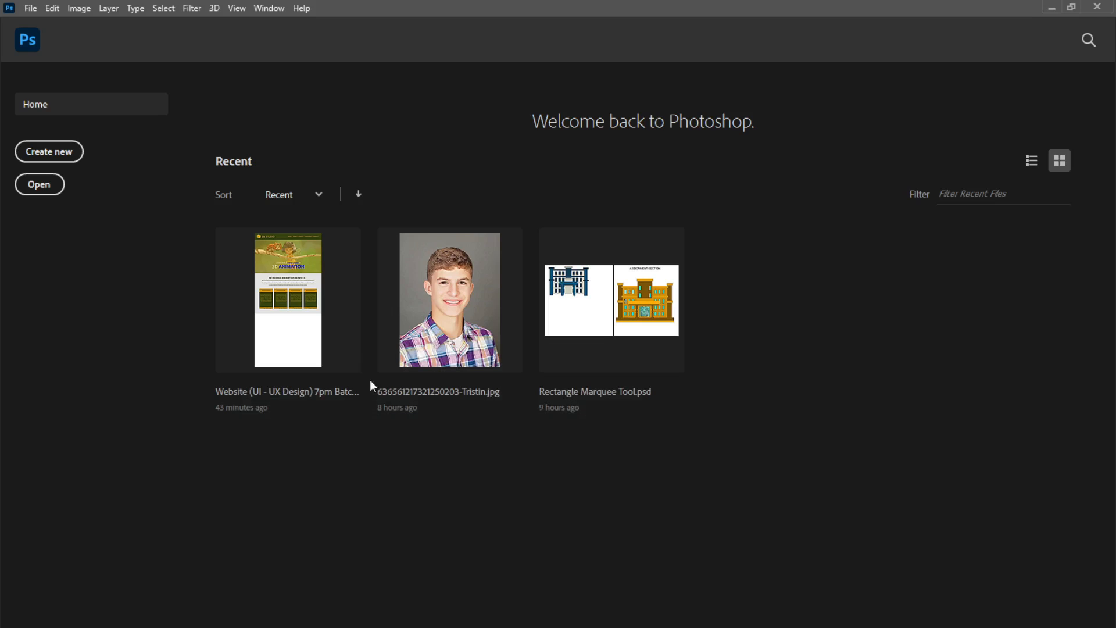
left_click(1051, 8)
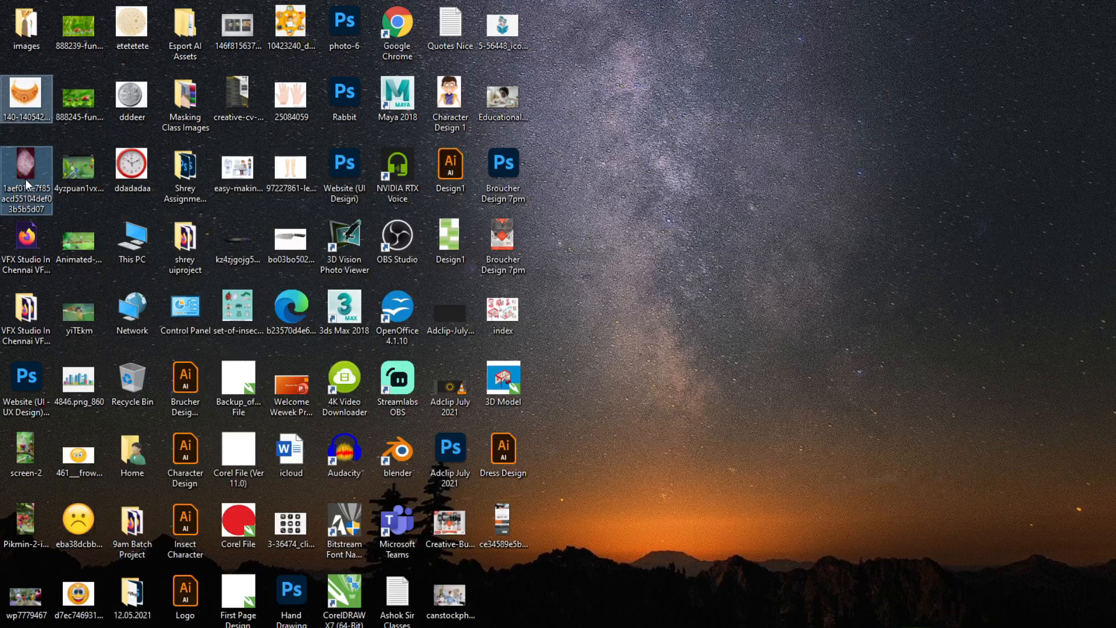
left_click(26, 175, "ctrl")
left_click_drag(19, 104, 550, 484)
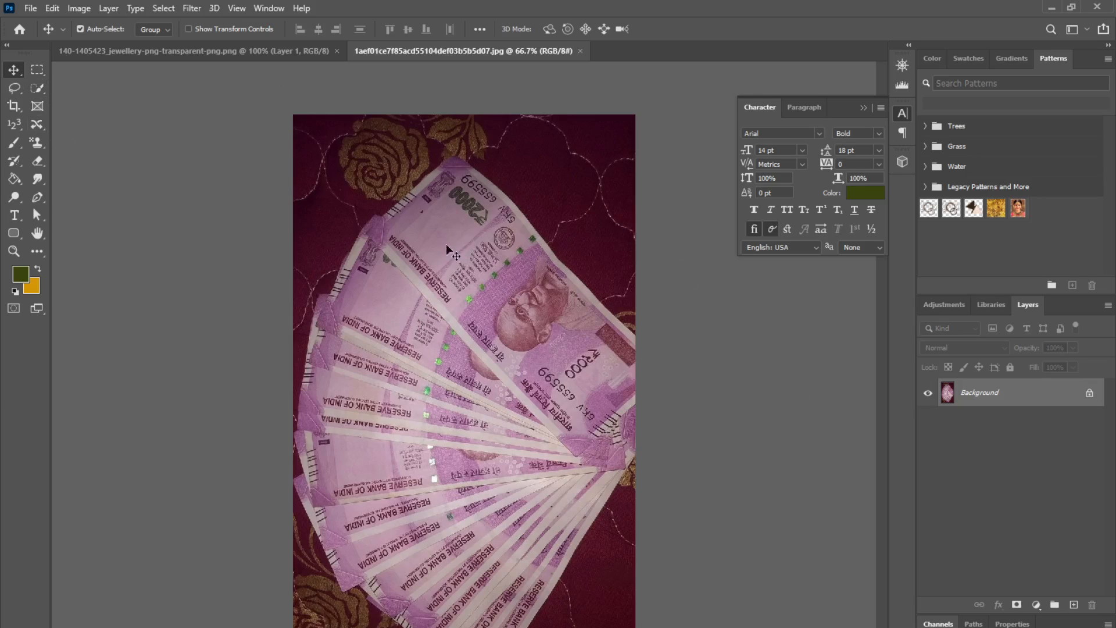
Step: Unlock the currency-note photo's Background layer into a regular layer and show the Adjustments and Properties panels
left_click(1090, 394)
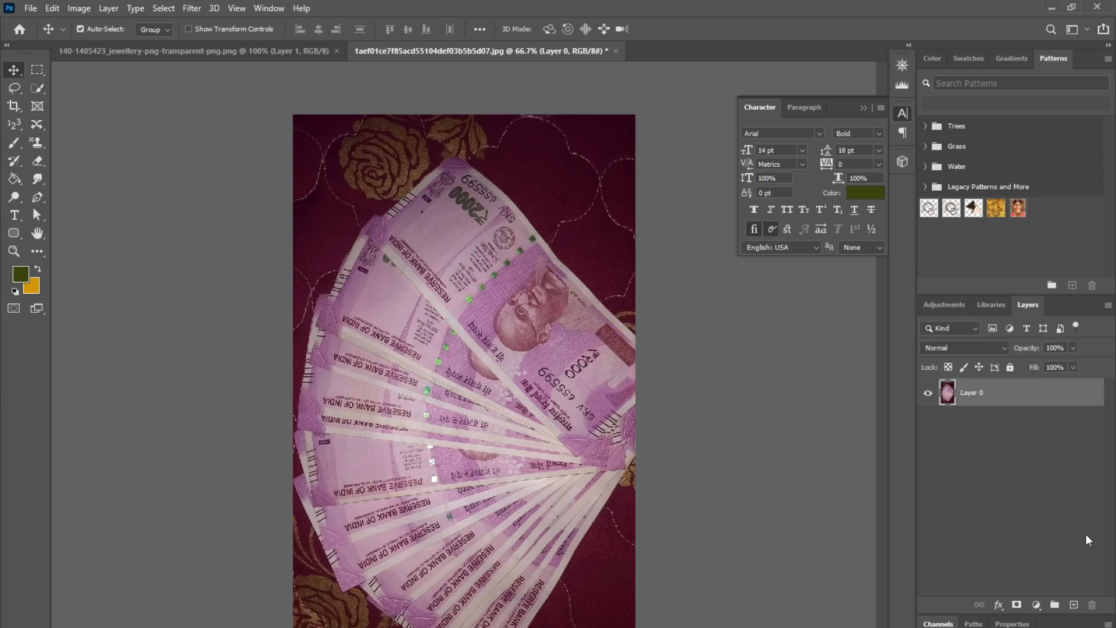
left_click(960, 305)
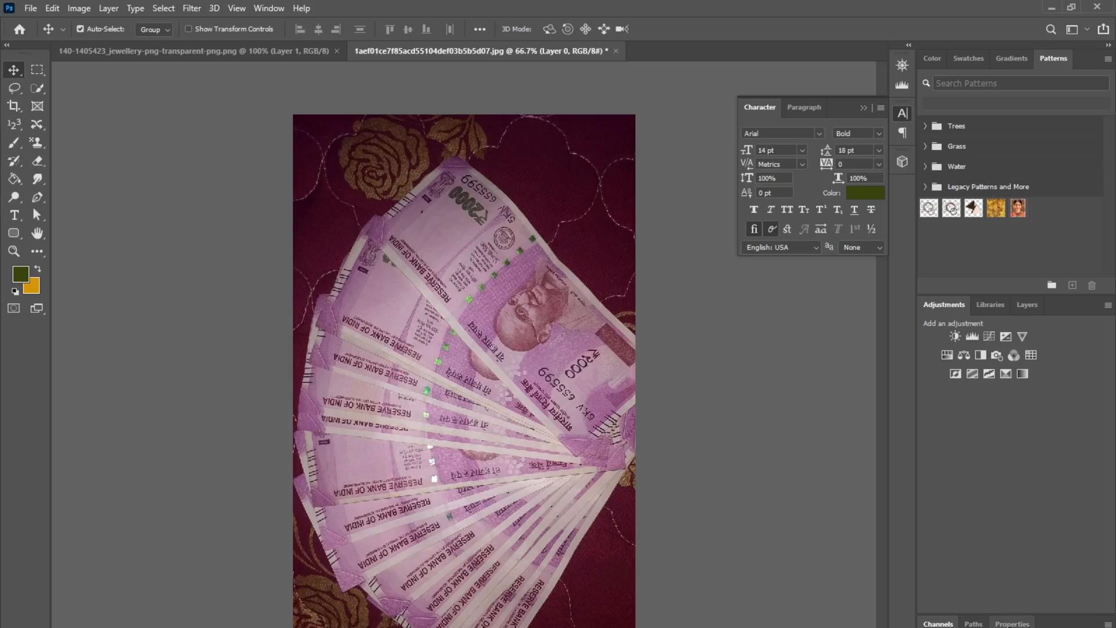
left_click(1012, 623)
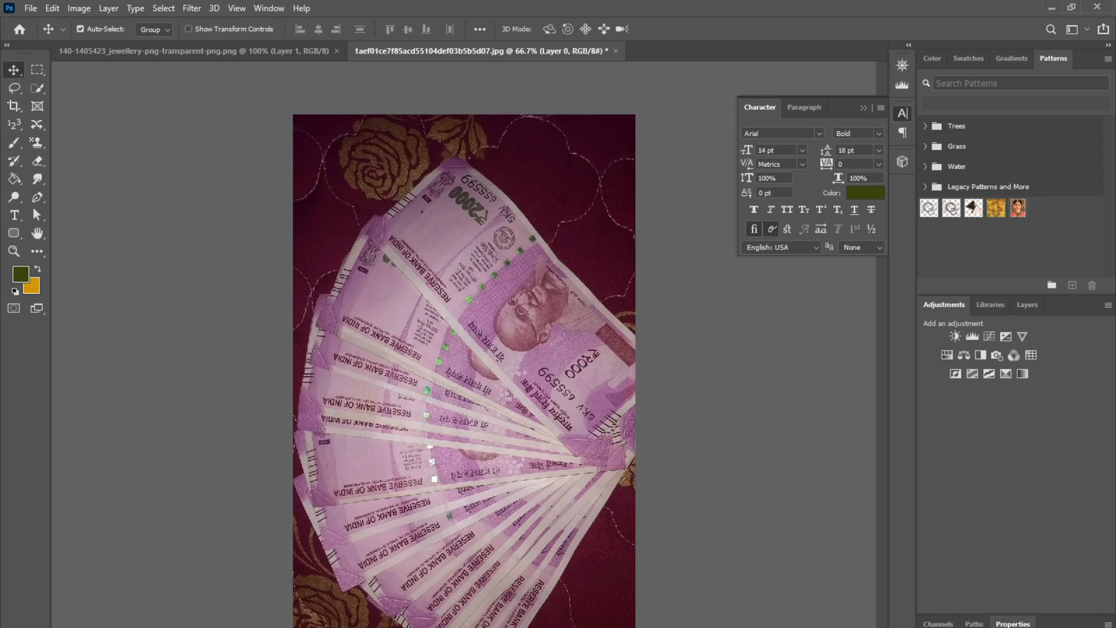
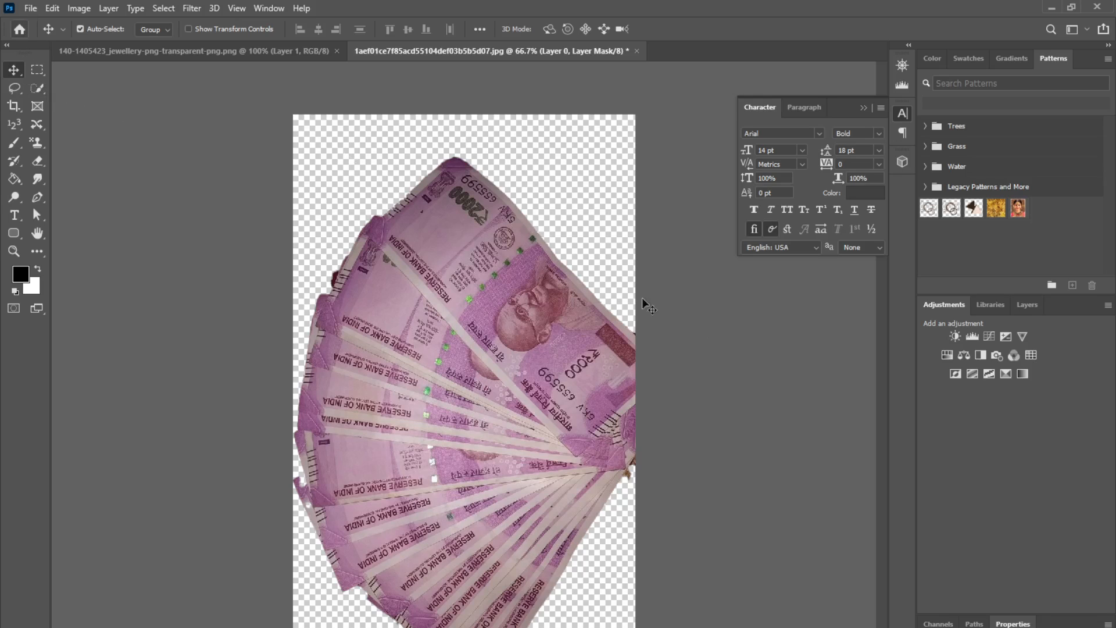
Step: Save a PNG copy of the currency-note image on the Desktop with a name beginning 2k
left_click(30, 8)
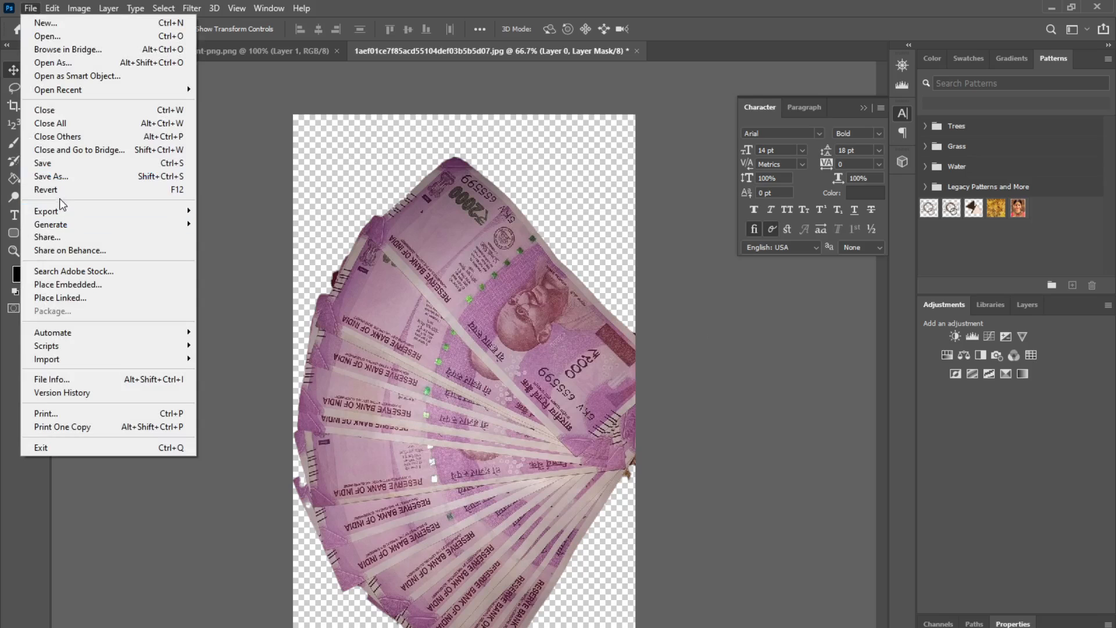
left_click(61, 177)
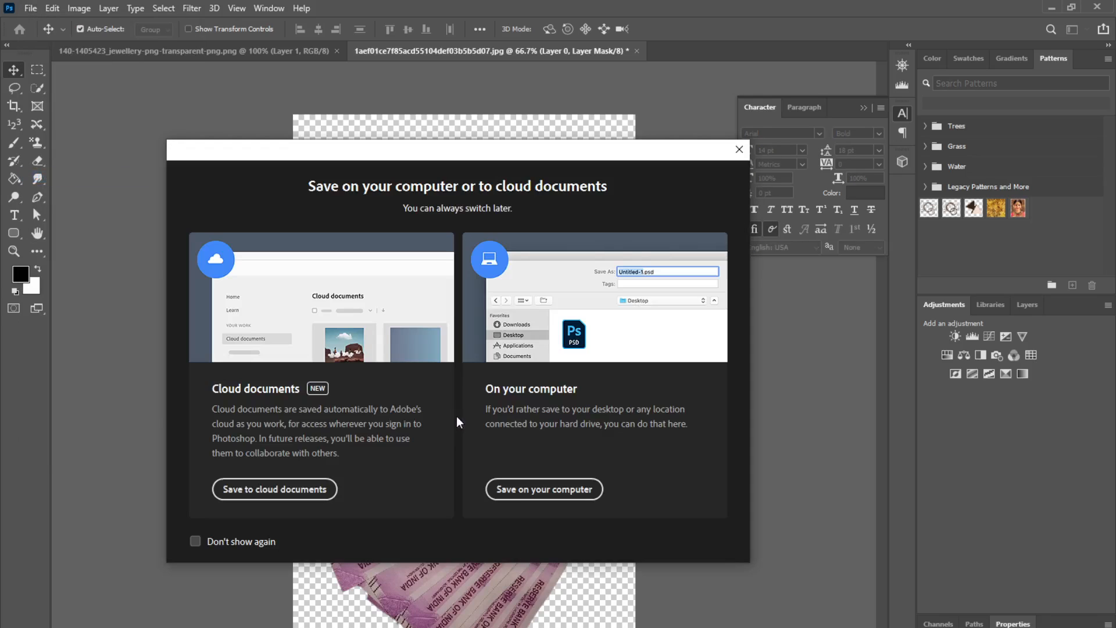
left_click(549, 488)
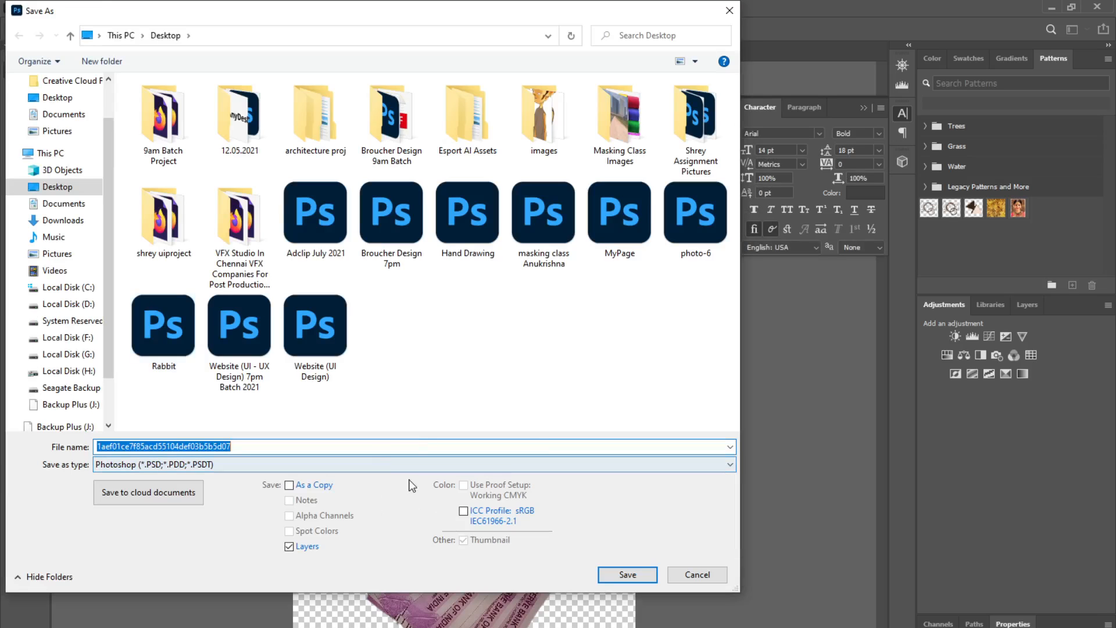
left_click(379, 463)
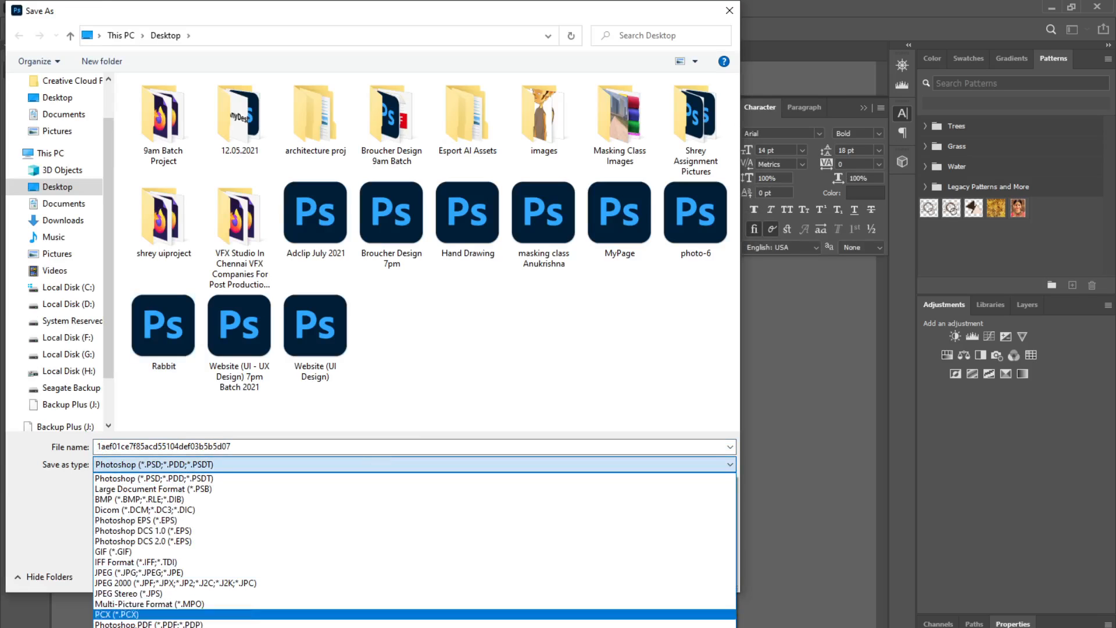
left_click(140, 600)
double_click(241, 447)
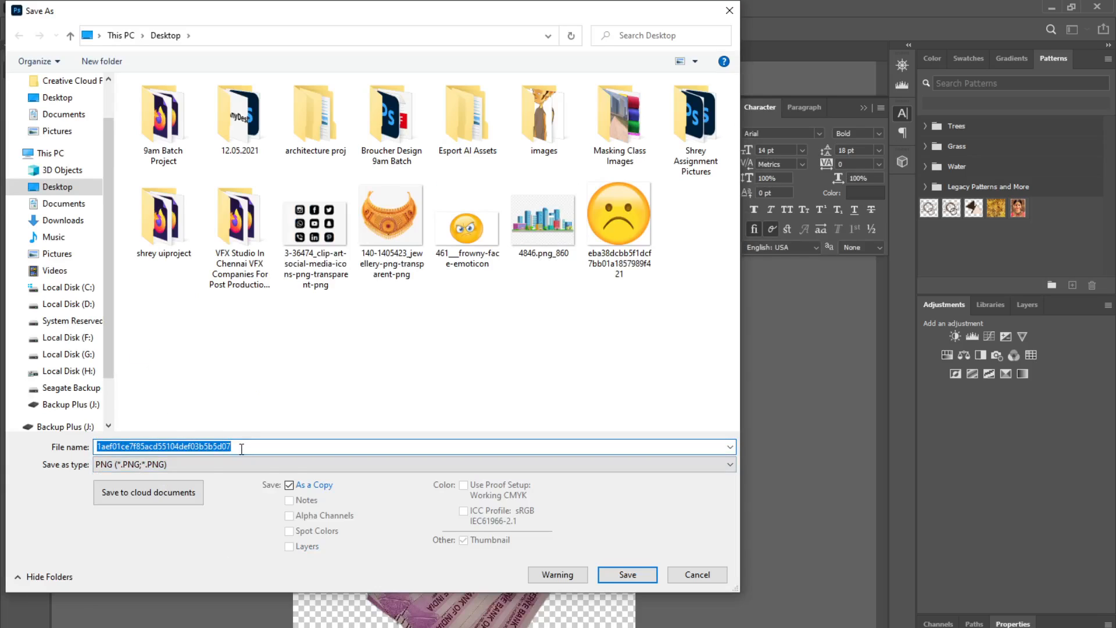
type("2k Notes")
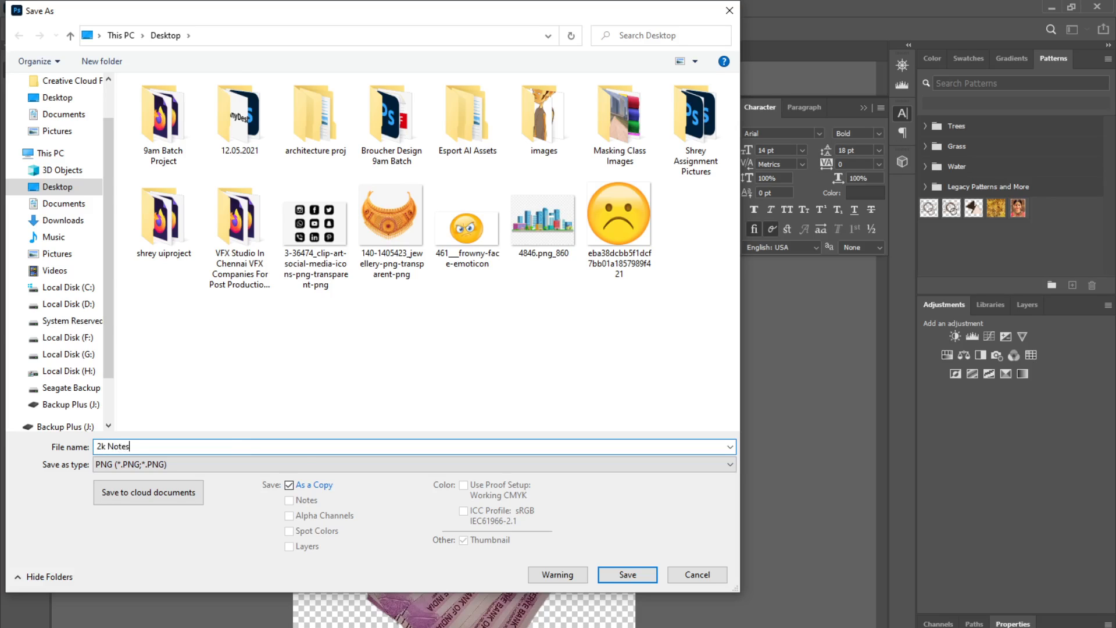
key("Return")
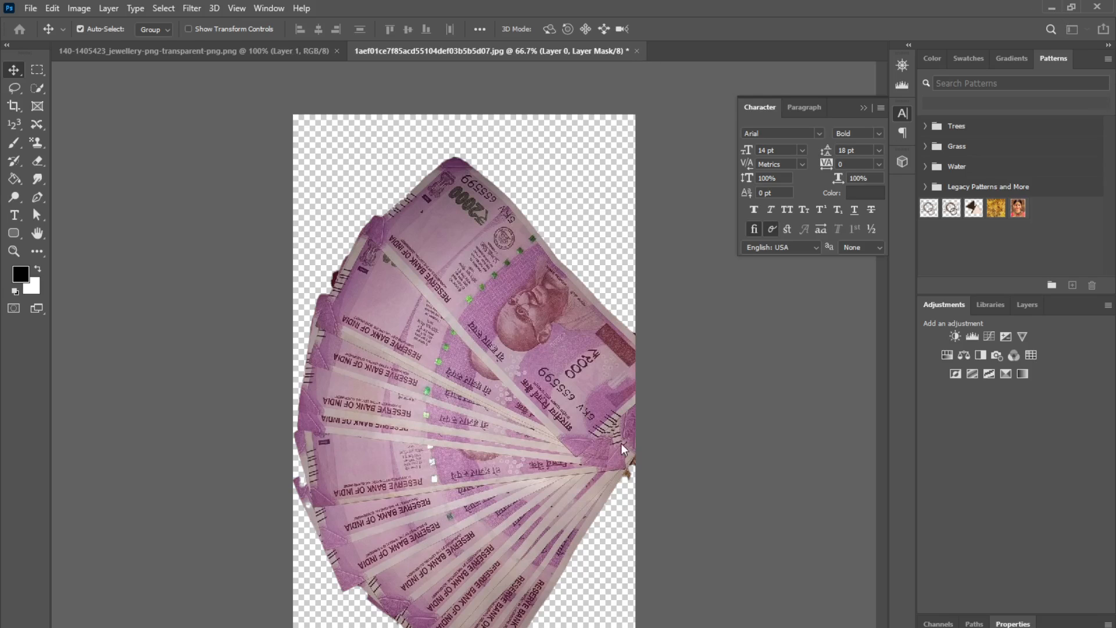
Step: Close the currency-note document without saving changes
key("ctrl+s")
left_click(637, 51)
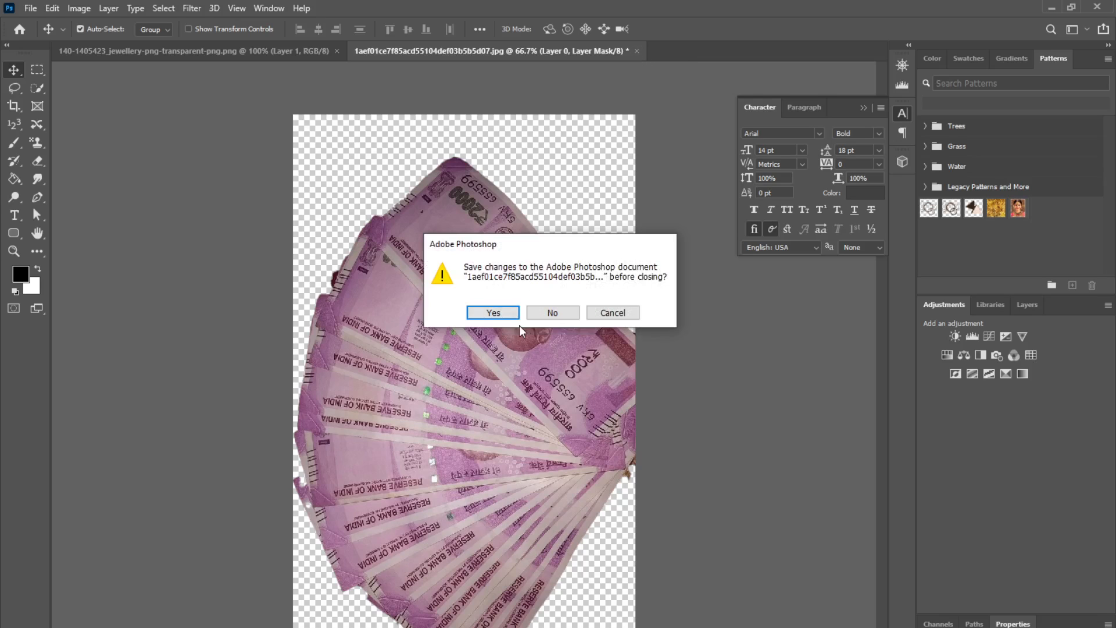
left_click(547, 313)
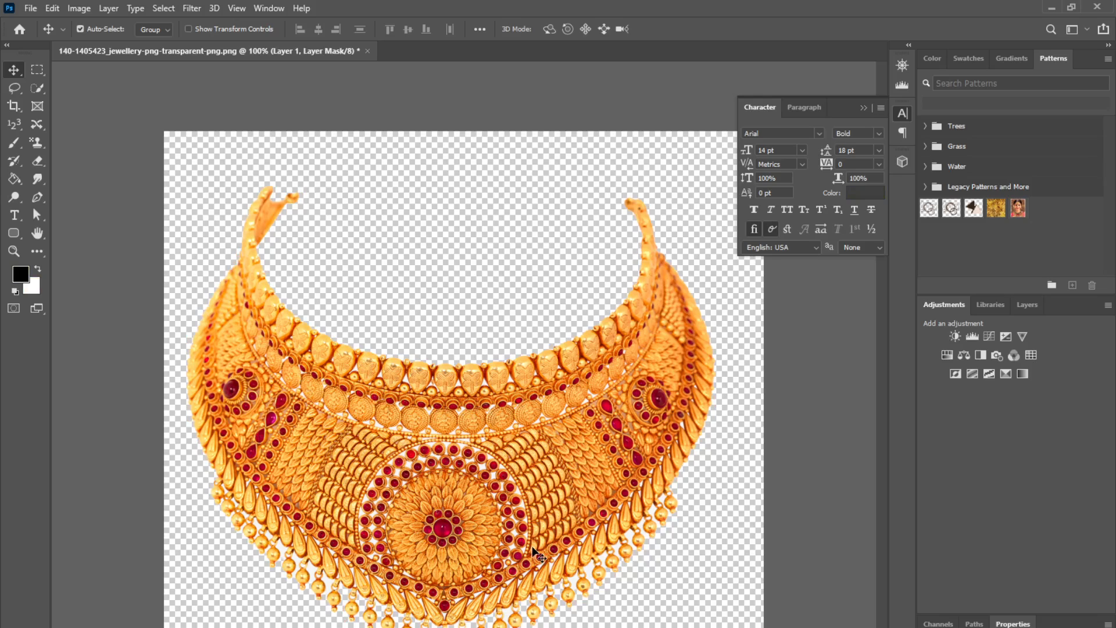
Step: Try selecting similar areas of the necklace layer with the Magic Wand and Select Similar, then deselect
key("ctrl+plus")
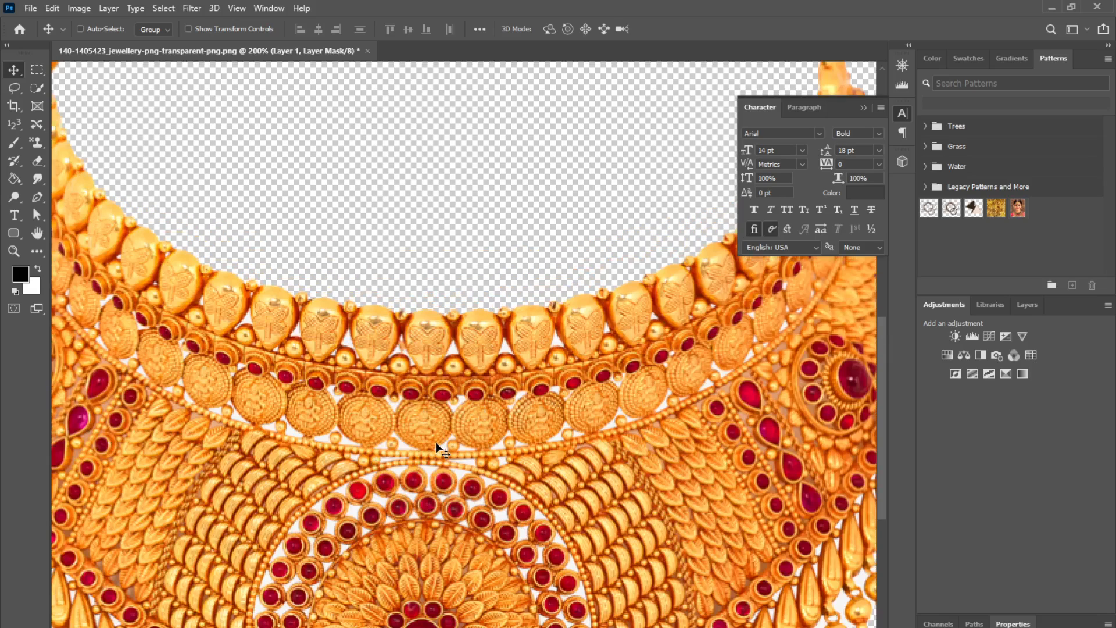
key("ctrl+minus")
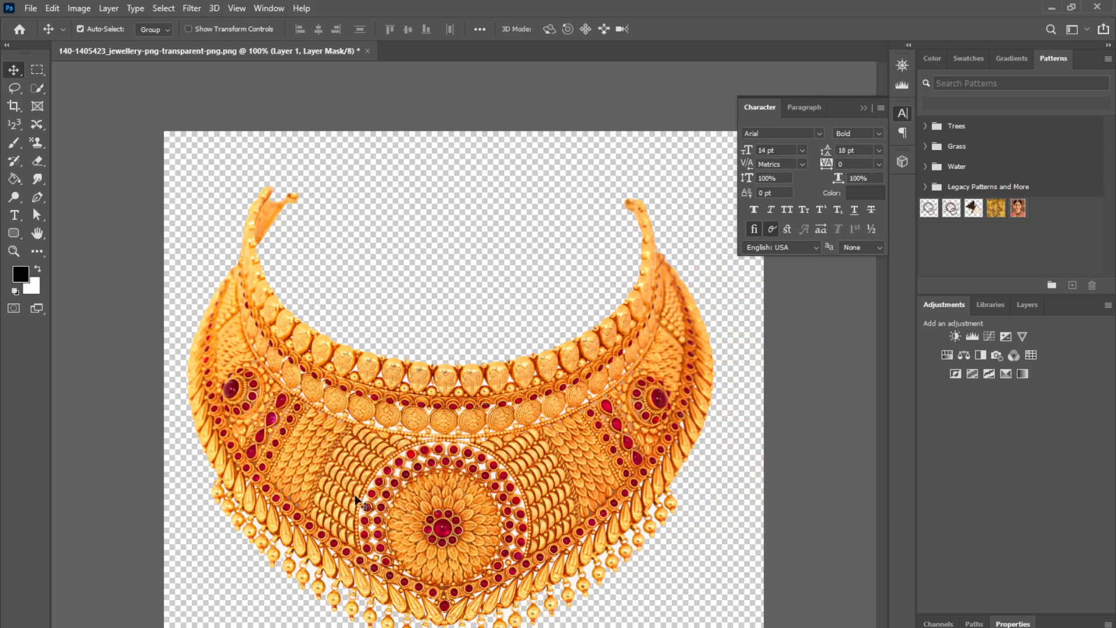
key("ctrl+plus")
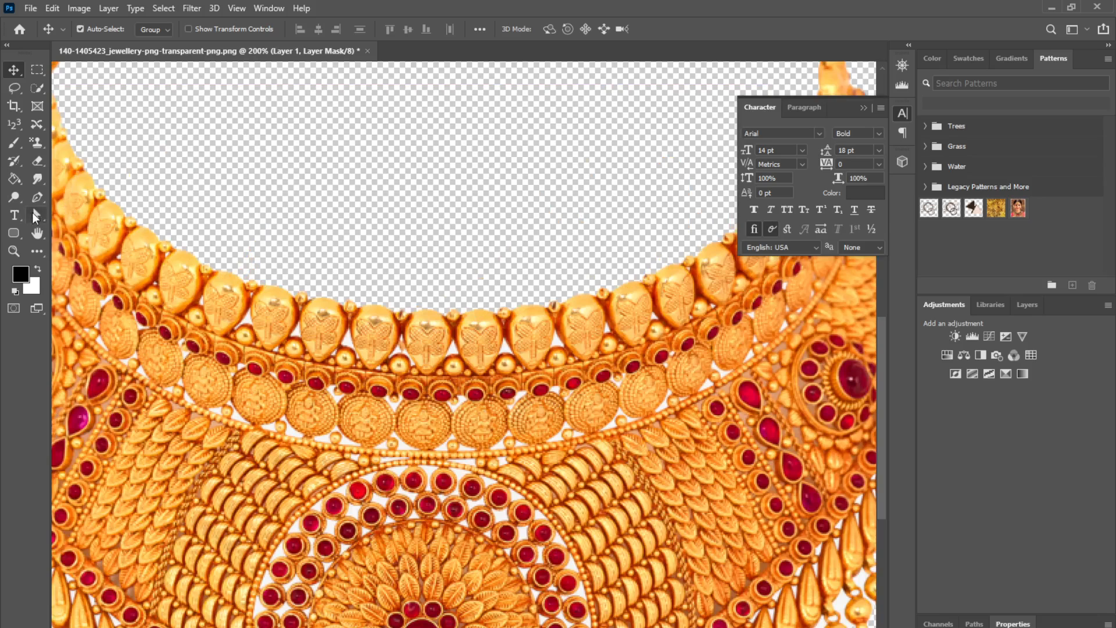
right_click(40, 90)
left_click(82, 115)
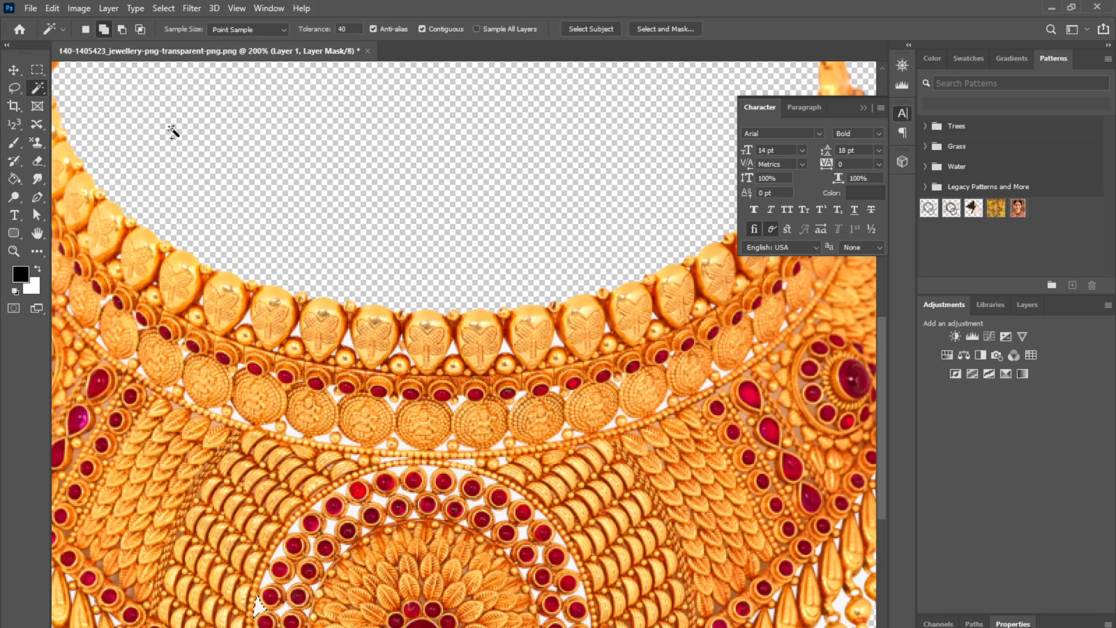
left_click(169, 9)
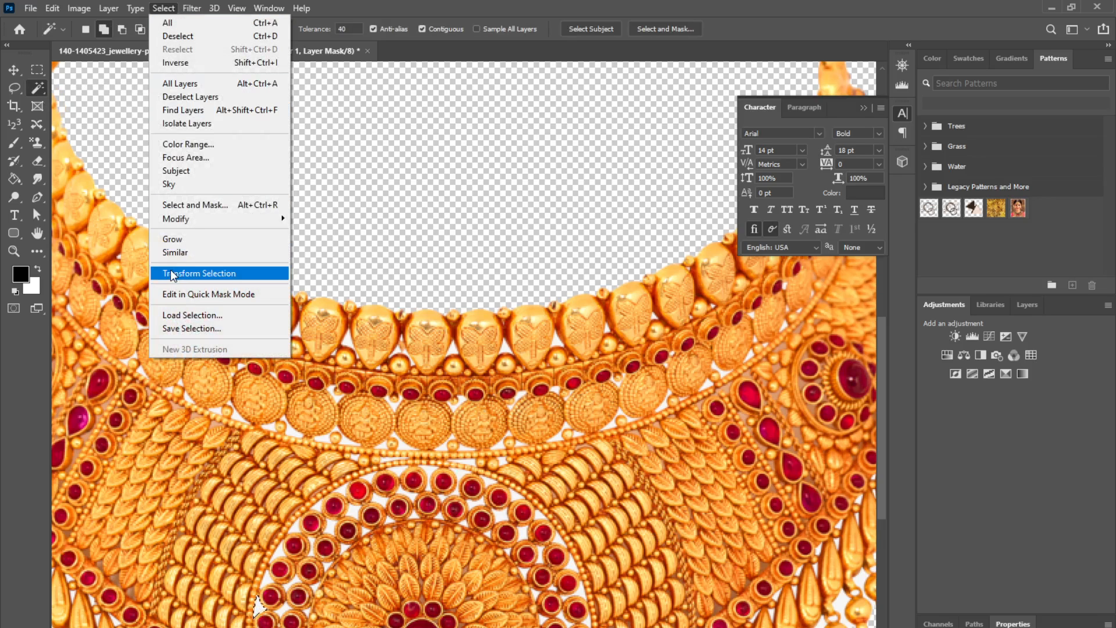
left_click(182, 254)
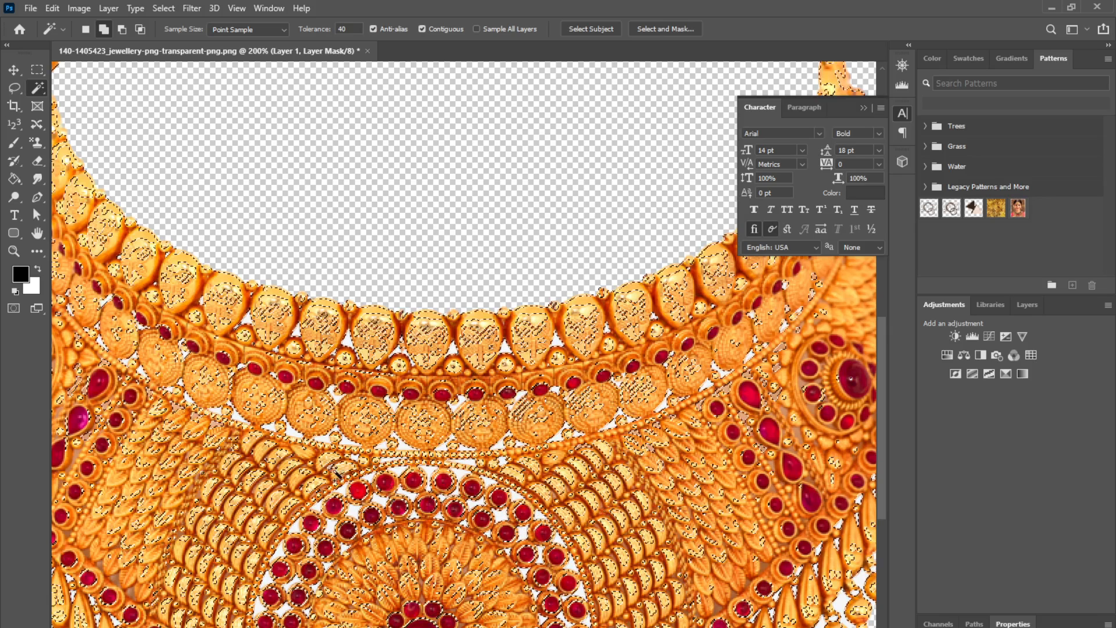
left_click(521, 501, "alt")
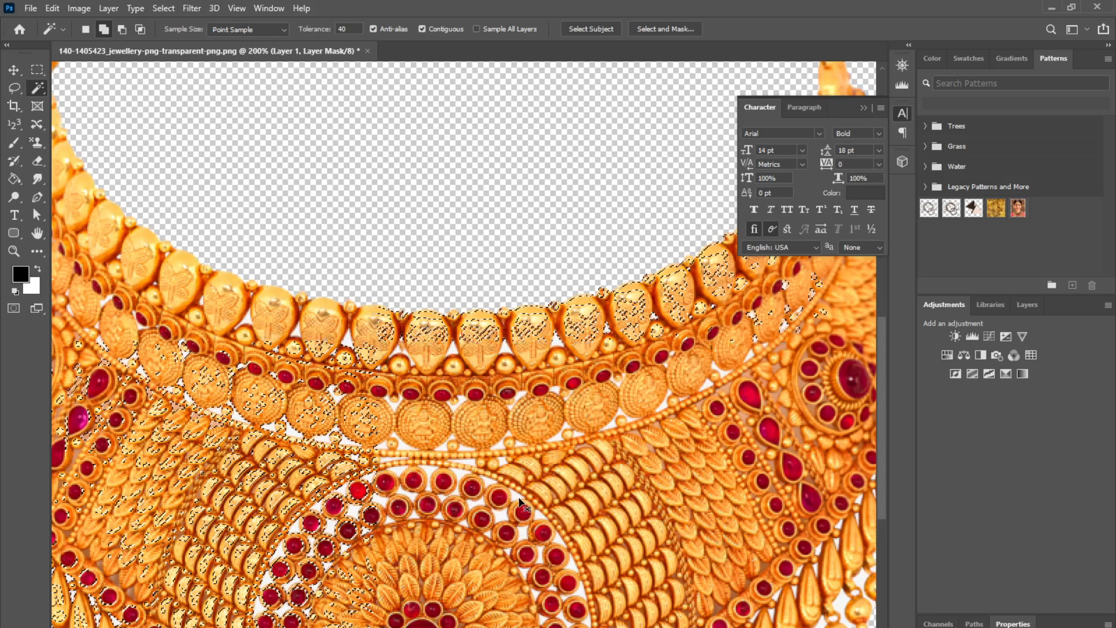
key("ctrl+d")
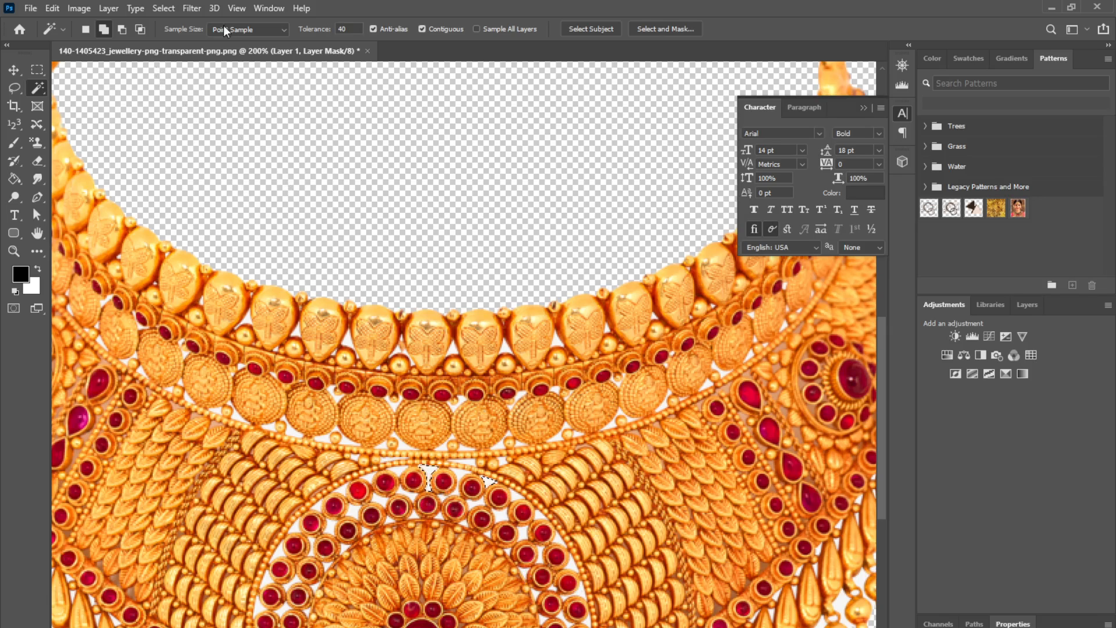
left_click(174, 8)
left_click(183, 249)
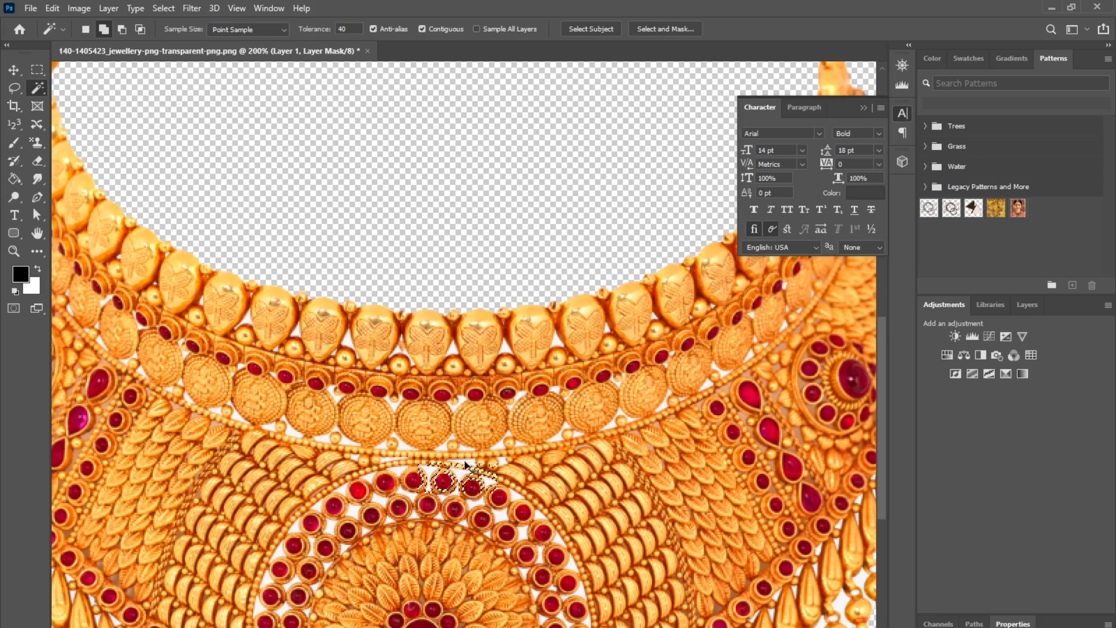
key("ctrl+d")
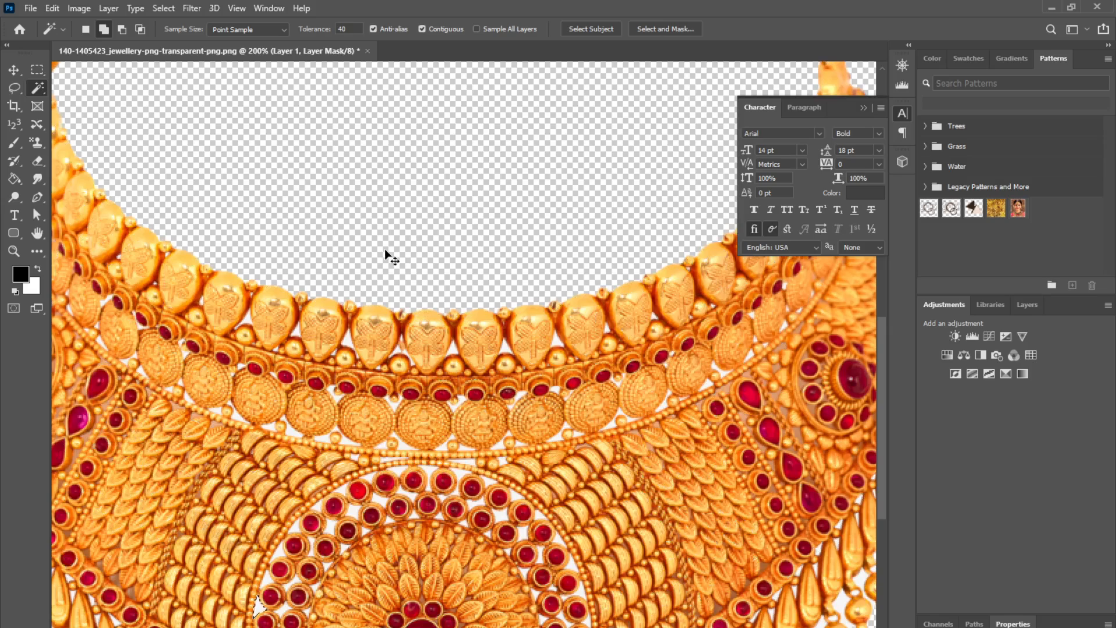
Step: Undo the layer mask to restore the necklace's white background, then test a Magic Wand and Similar selection of it
key("ctrl+z")
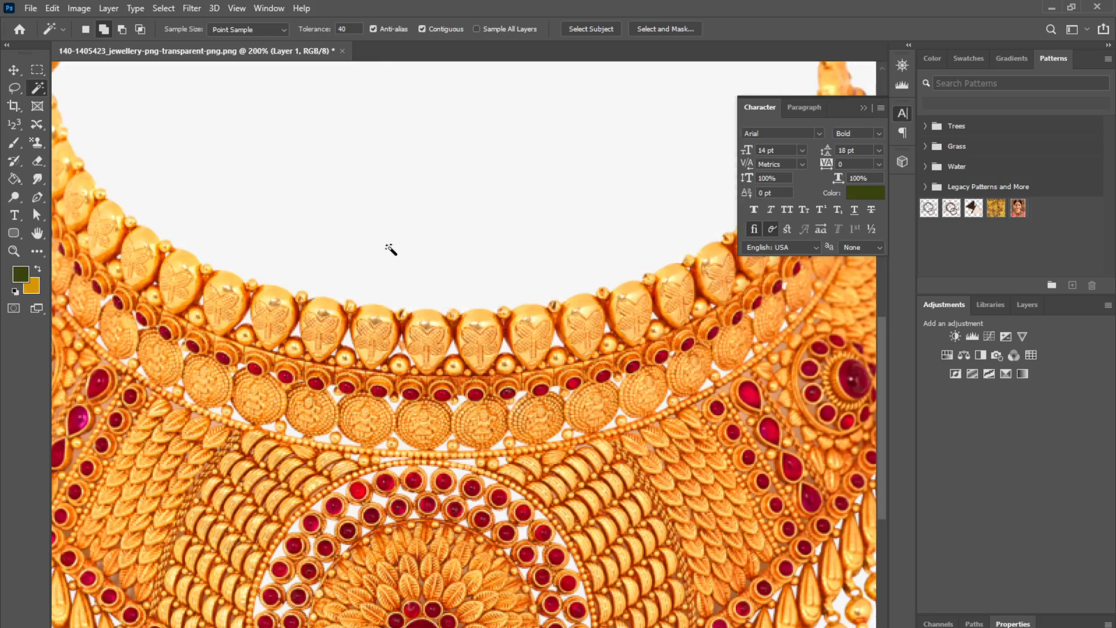
left_click(387, 251)
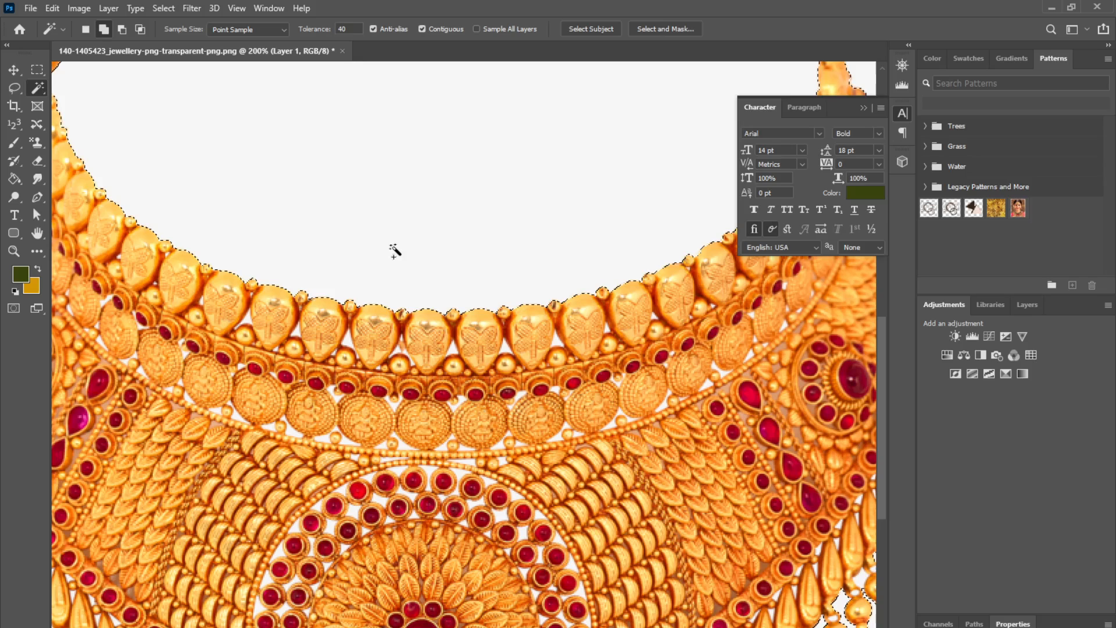
left_click(162, 9)
left_click(191, 252)
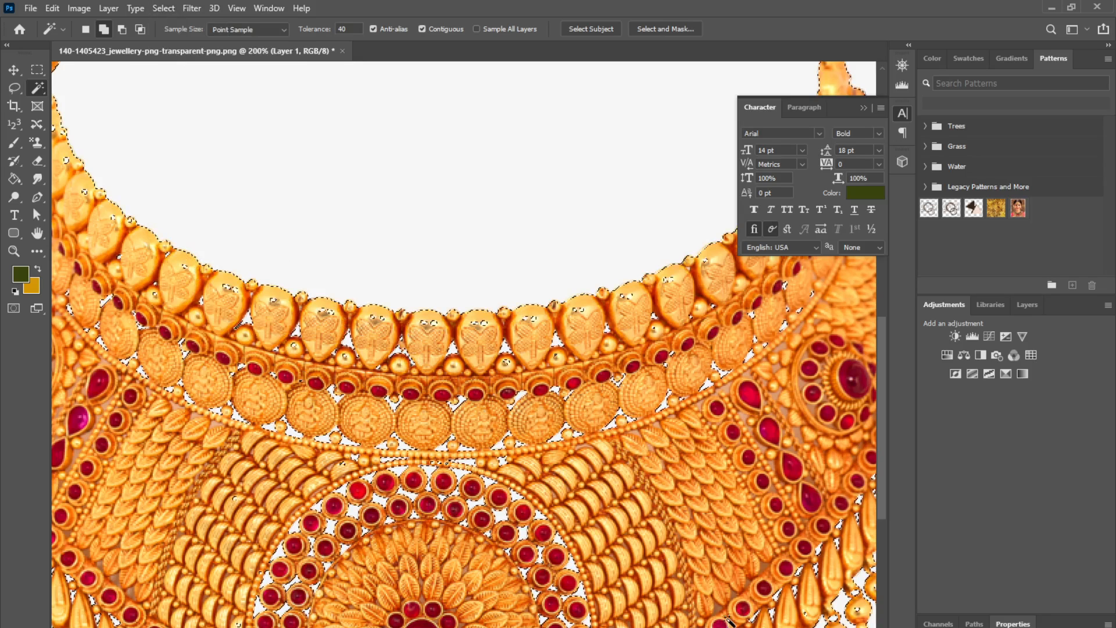
key("ctrl+1")
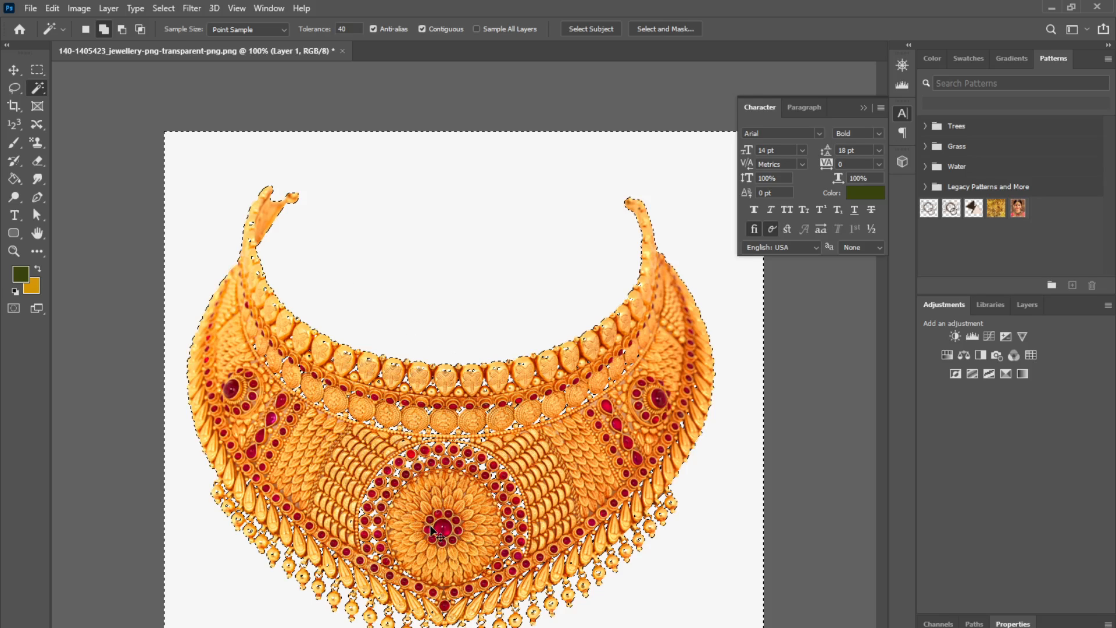
key("ctrl+d")
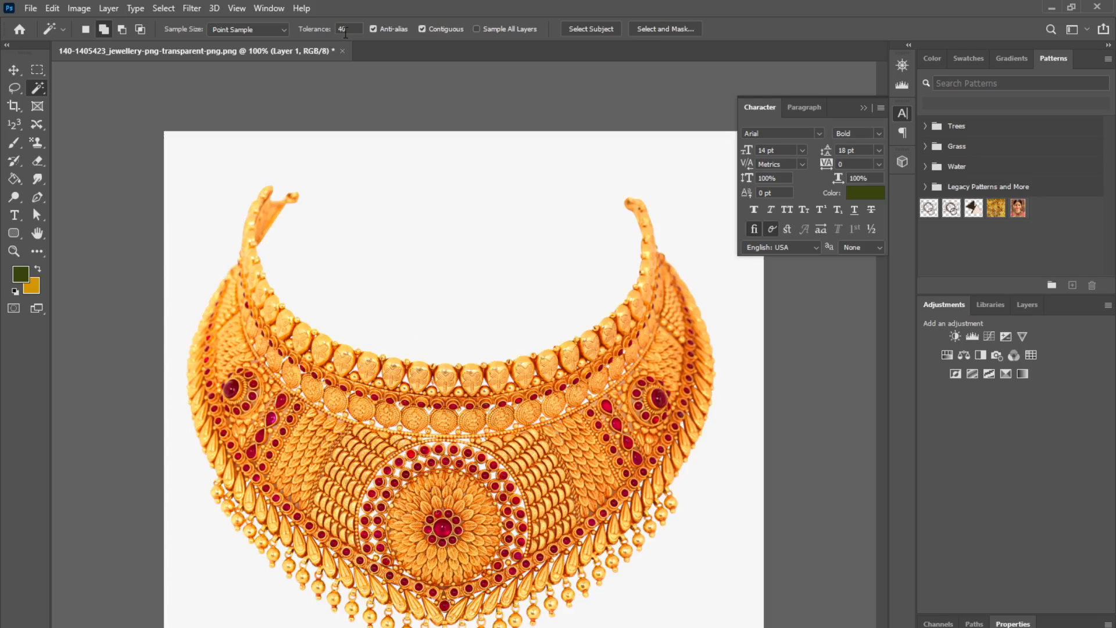
Step: Set the Magic Wand tolerance to 20, select the white background plus similar areas, inspect the edges, and deselect
double_click(346, 32)
left_click(471, 219)
left_click(173, 8)
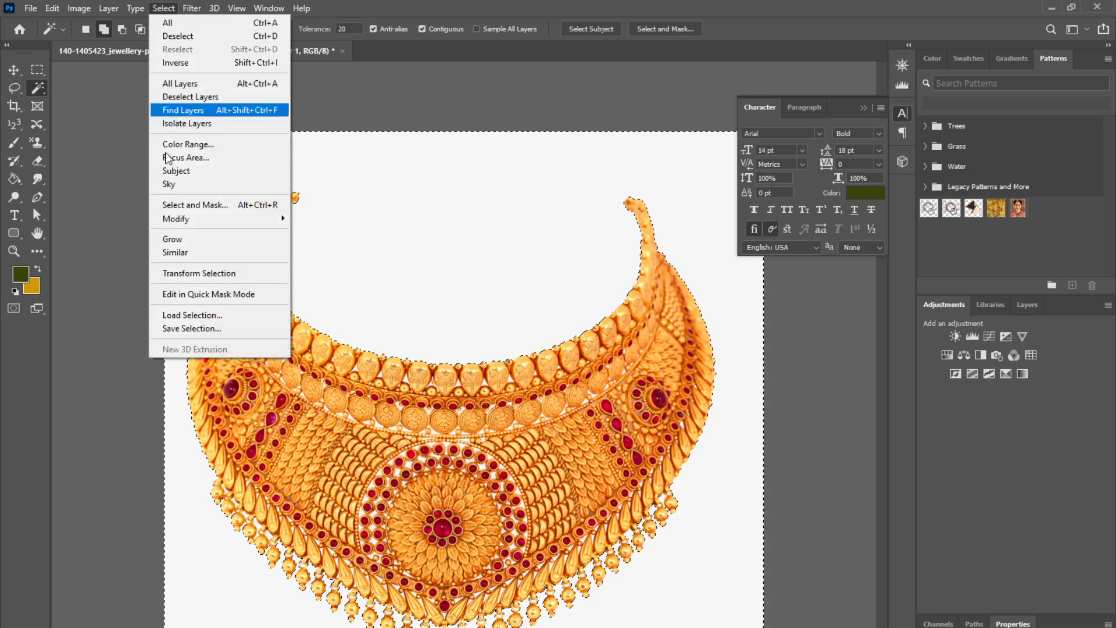
left_click(200, 253)
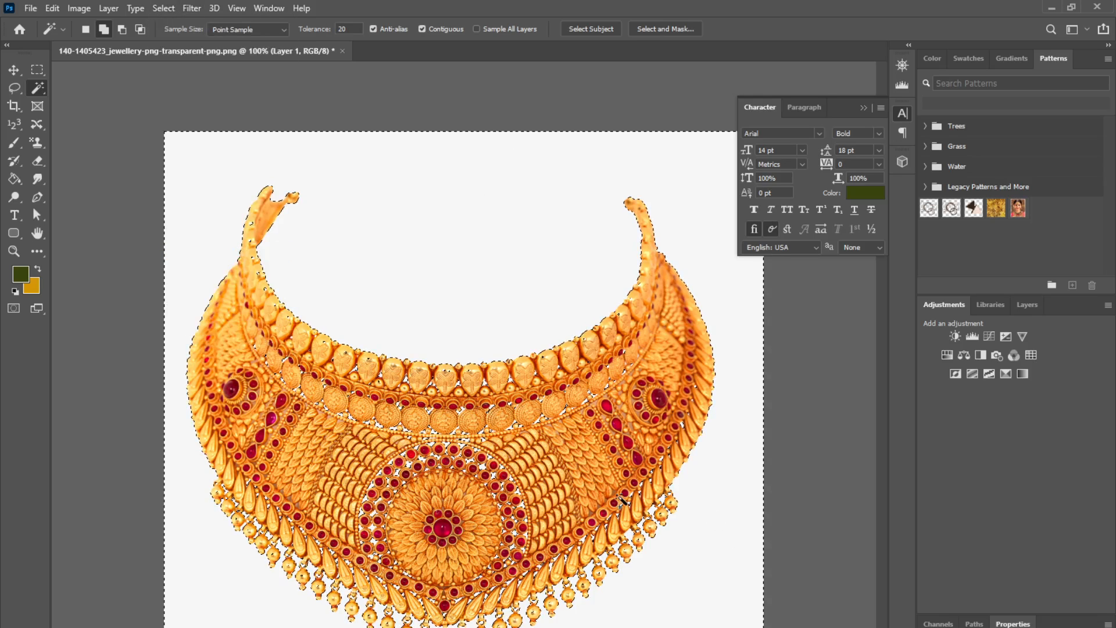
key("ctrl+plus")
key("ctrl+plus")
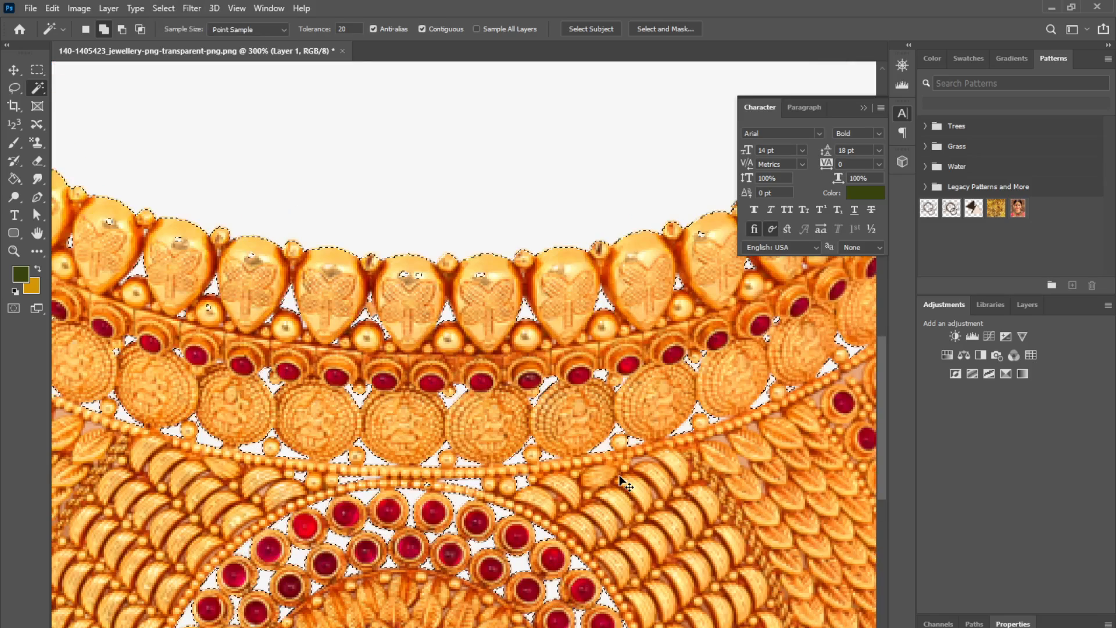
key("ctrl+plus")
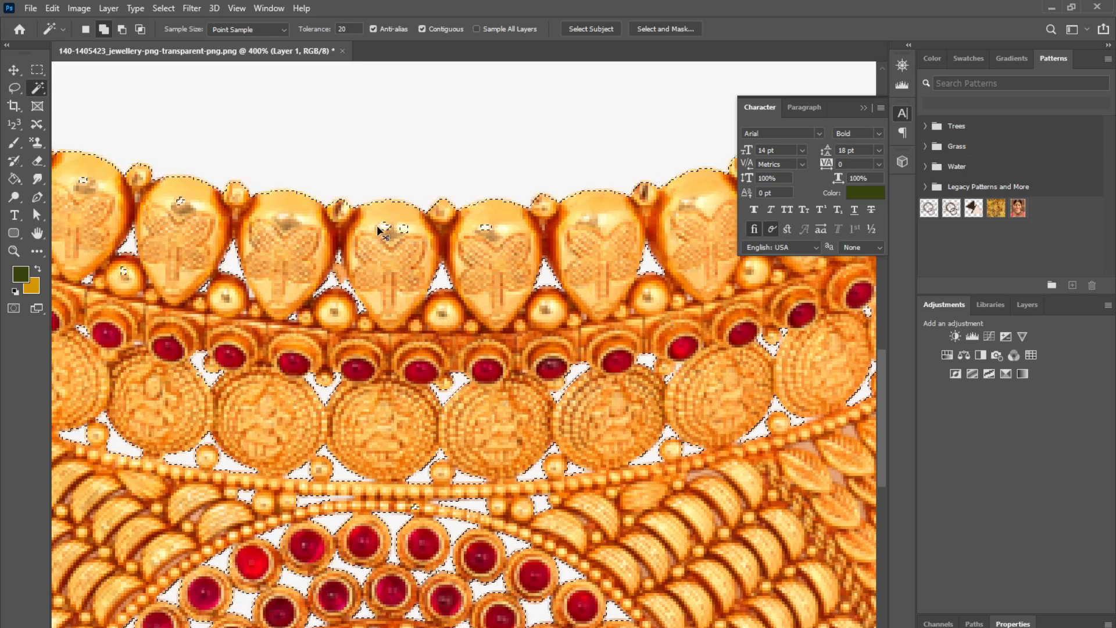
key("ctrl+d")
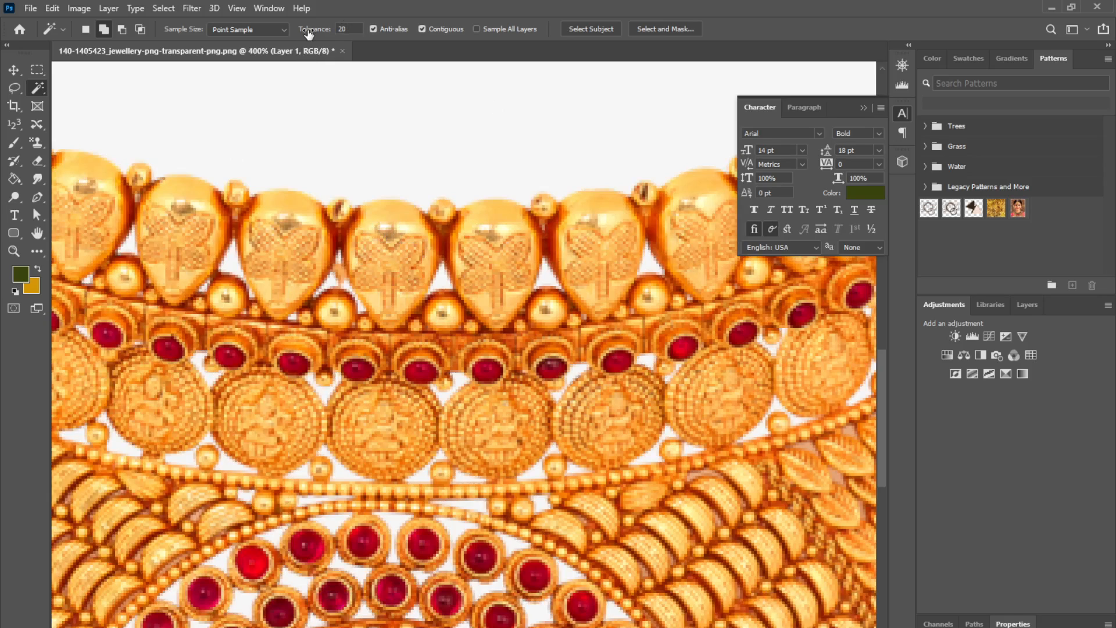
Step: Set the Magic Wand tolerance to 10, select the white background and similar areas, and delete them
left_click(343, 28)
type("10")
key("Return")
left_click(465, 152)
left_click(189, 9)
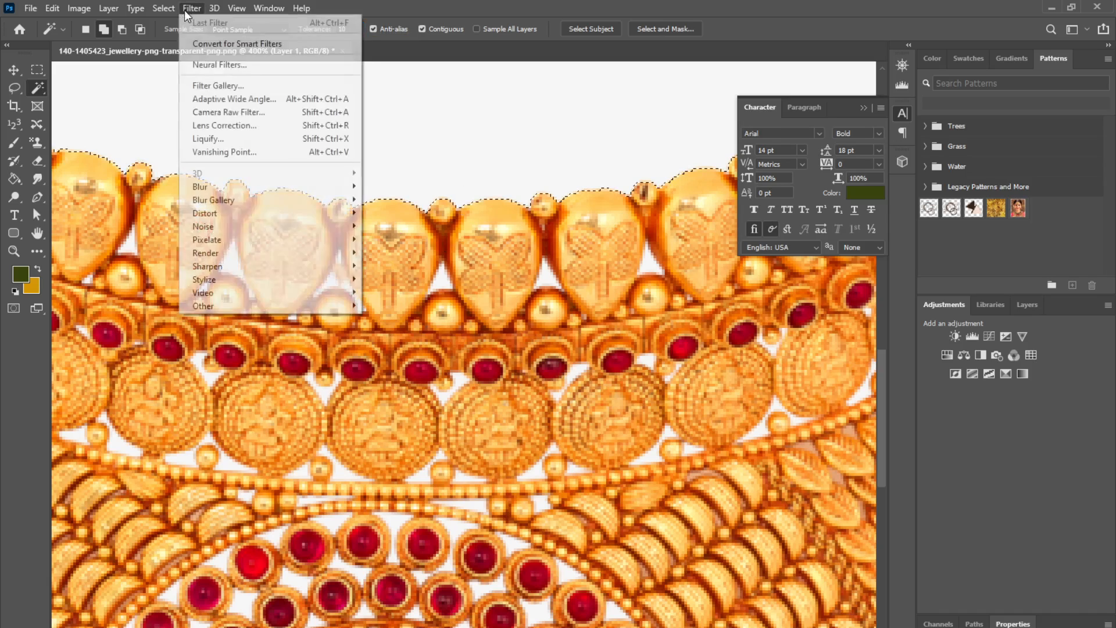
left_click(197, 253)
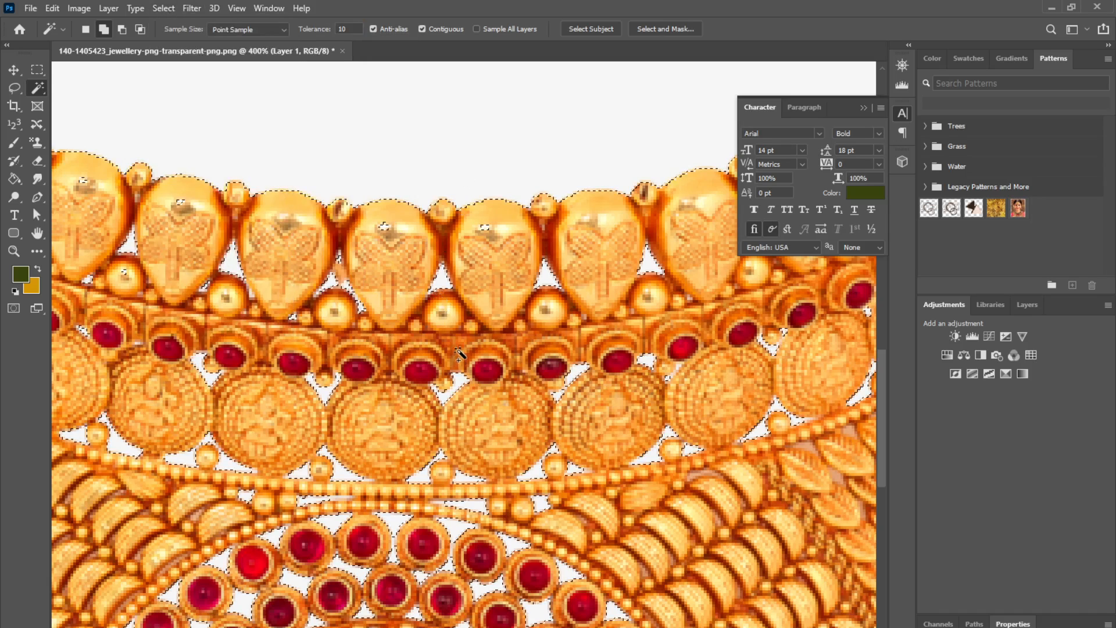
scroll(459, 353, "down", 5)
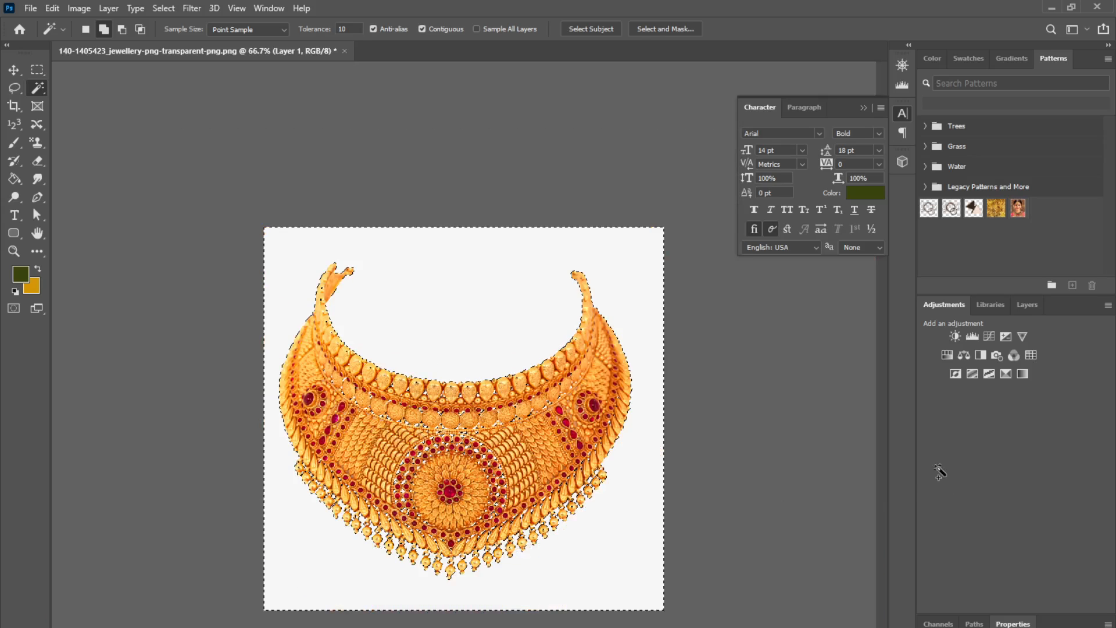
key("Delete")
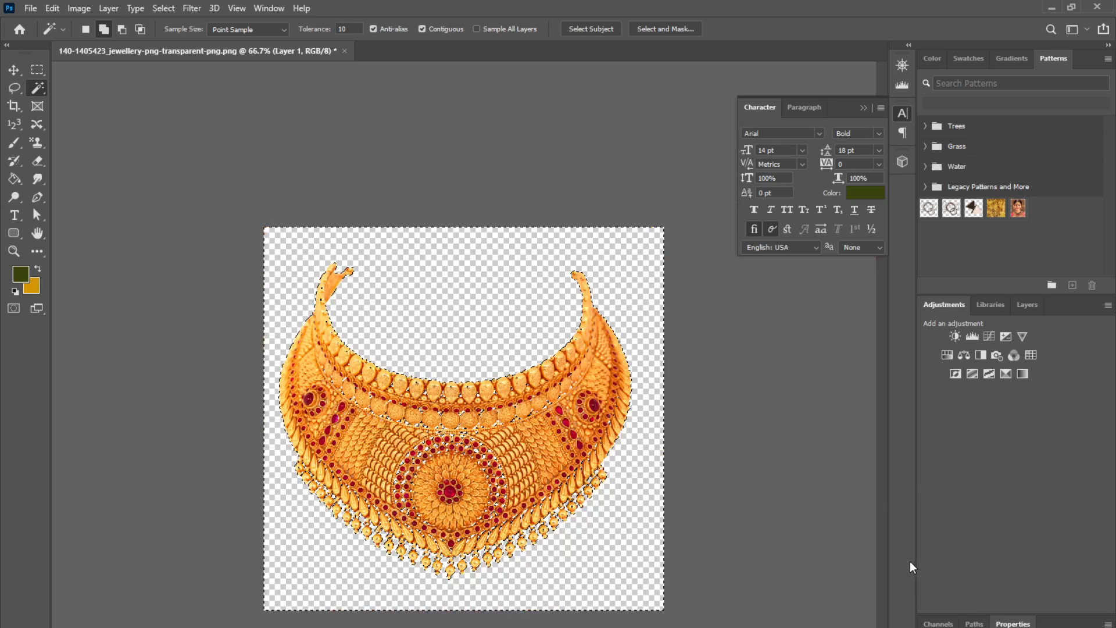
key("ctrl+d")
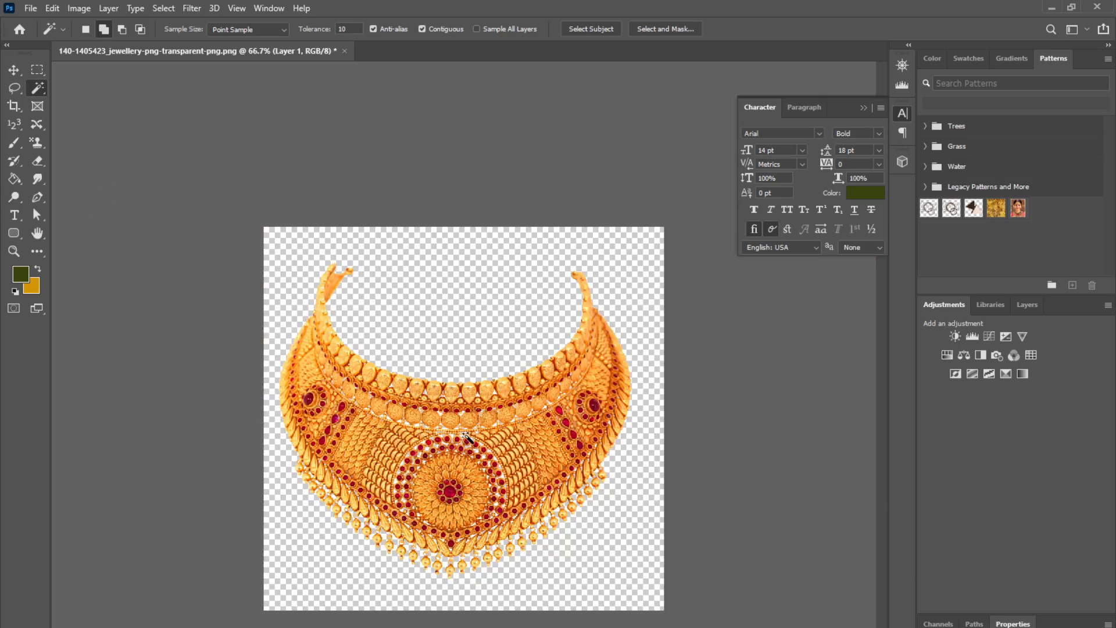
Step: Inspect the necklace cut-out's edges up close and switch to the Move tool
key("ctrl+plus")
key("ctrl+plus")
key("ctrl+plus")
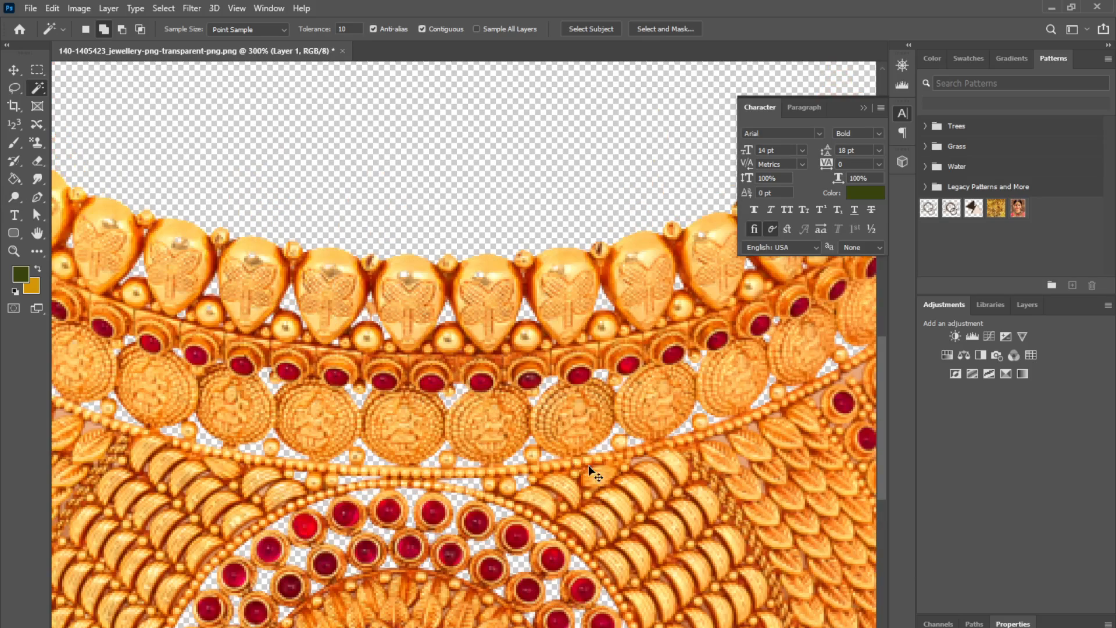
left_click(14, 69)
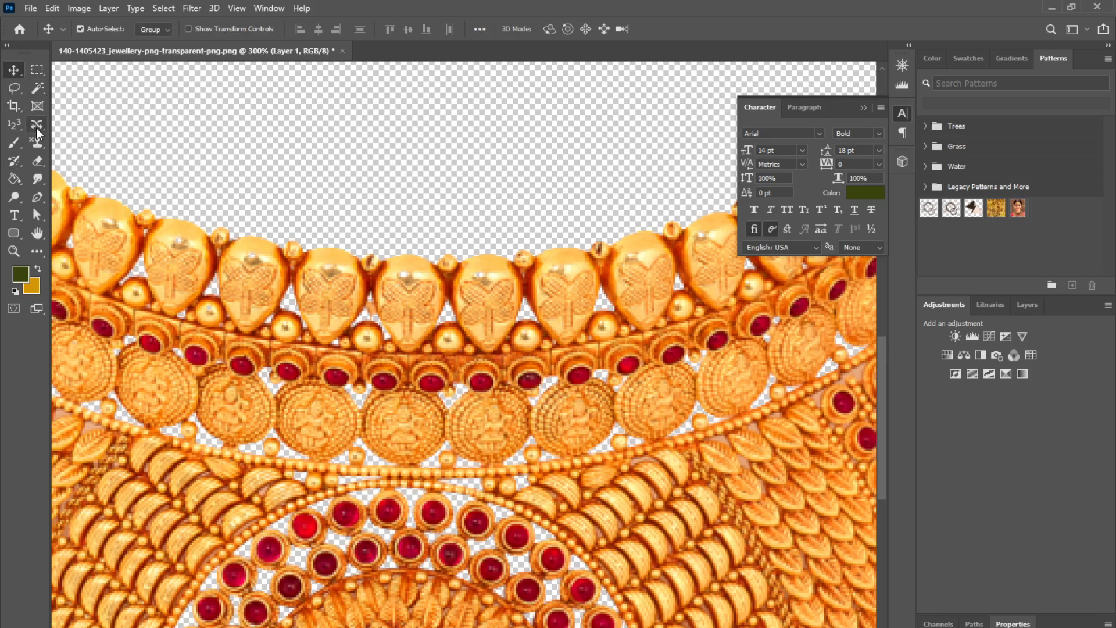
Step: Save the necklace cut-out as a PNG file named Jewellery on the Desktop
key("ctrl+minus")
key("ctrl+minus")
key("ctrl+minus")
key("ctrl+minus")
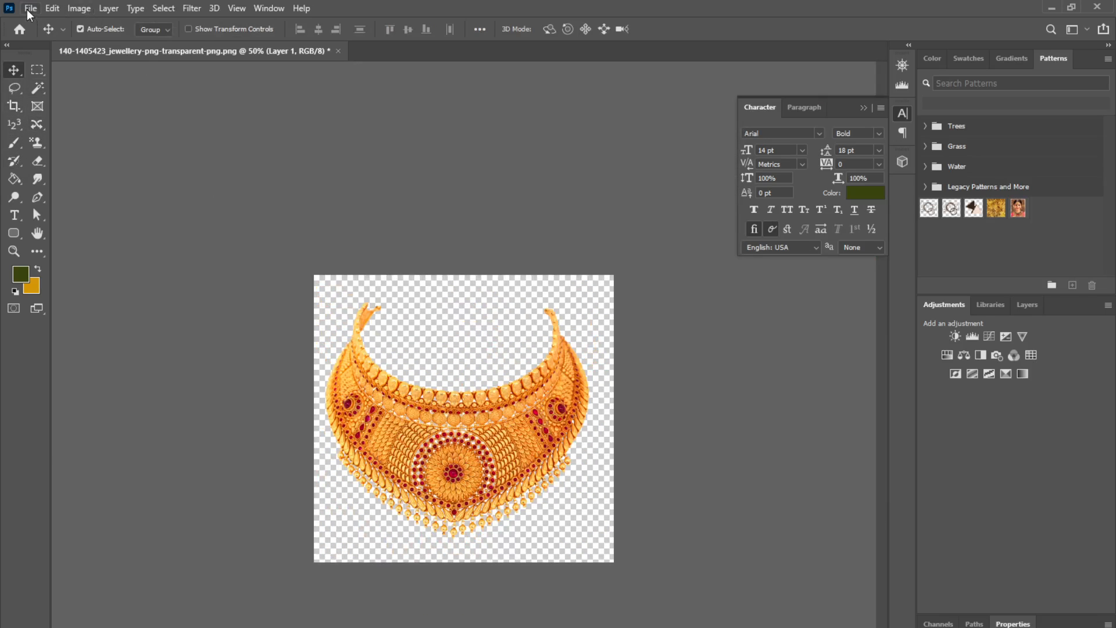
left_click(29, 10)
left_click(79, 178)
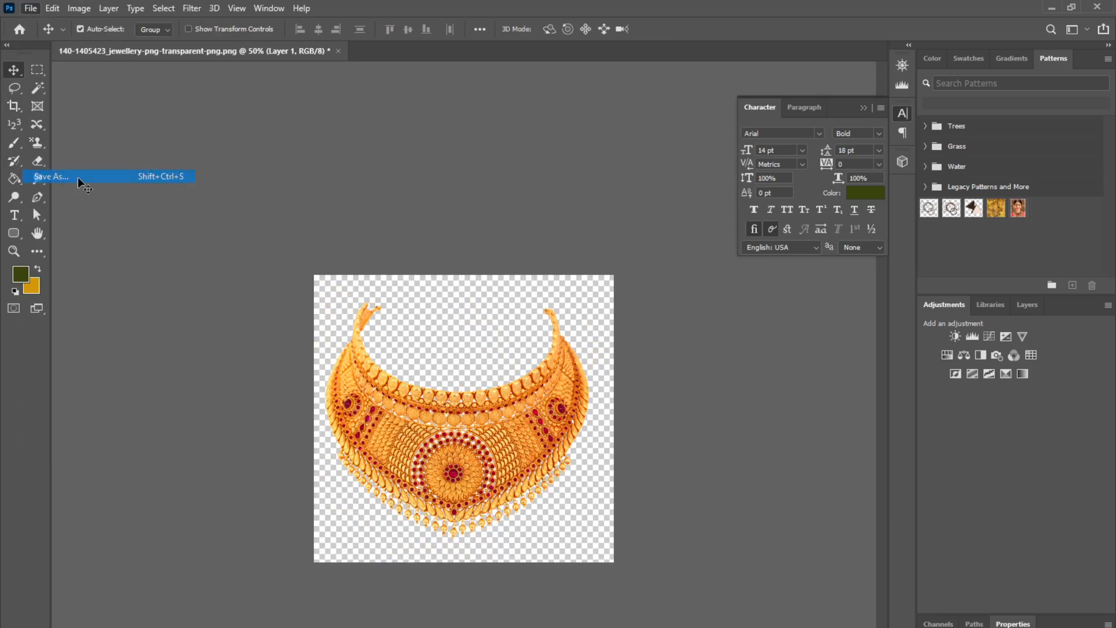
left_click(545, 488)
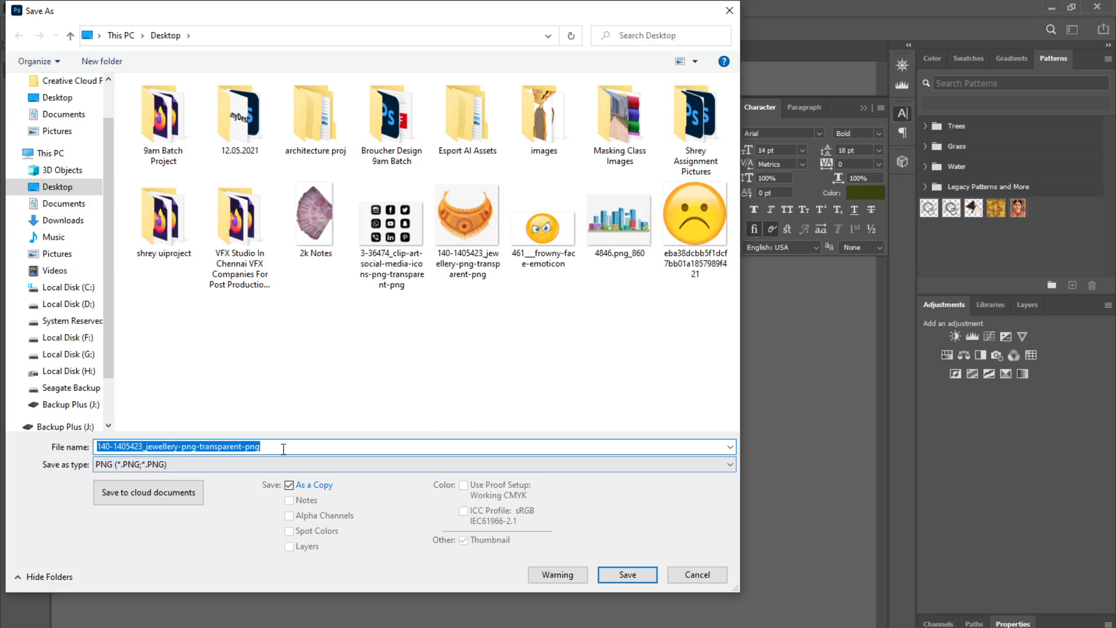
type("Jewellry")
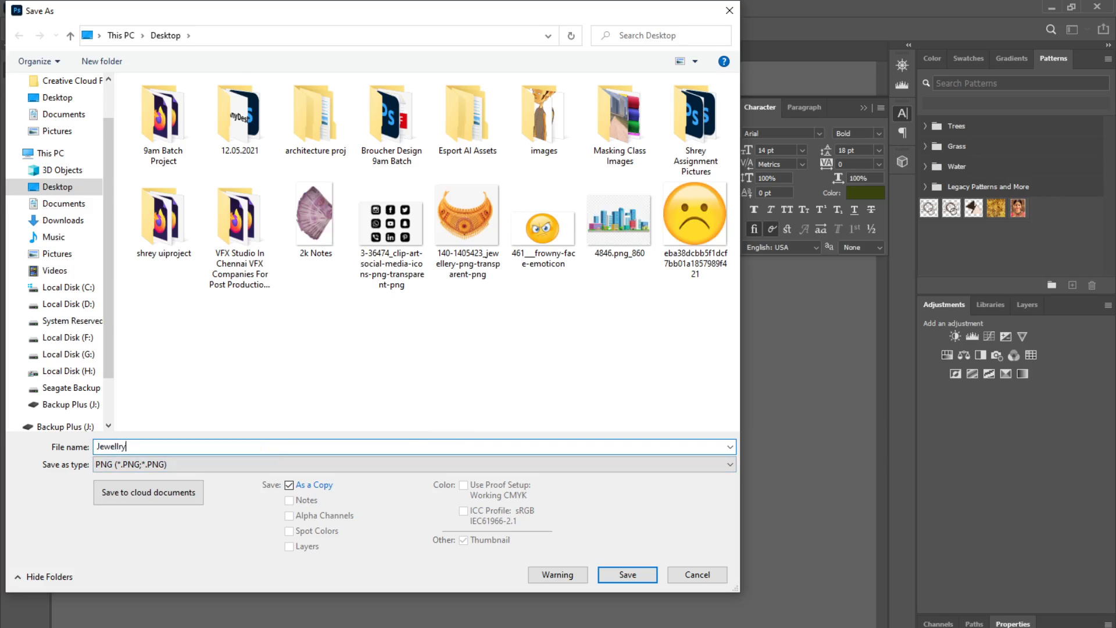
left_click(627, 575)
left_click(642, 248)
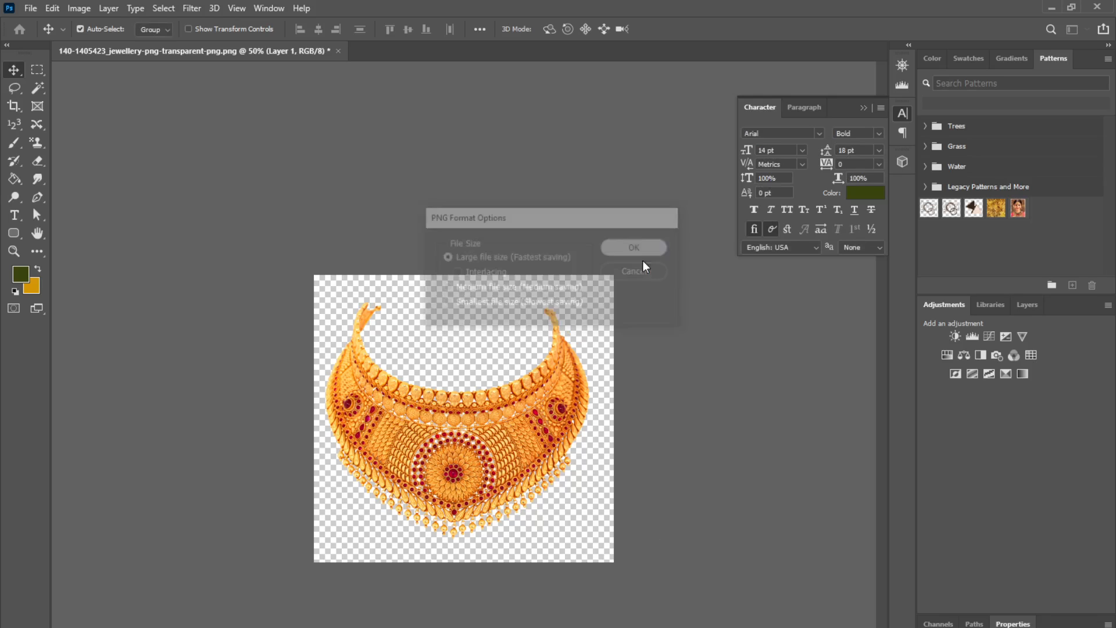
Step: Close the necklace document and minimize Photoshop
left_click(338, 50)
left_click(541, 302)
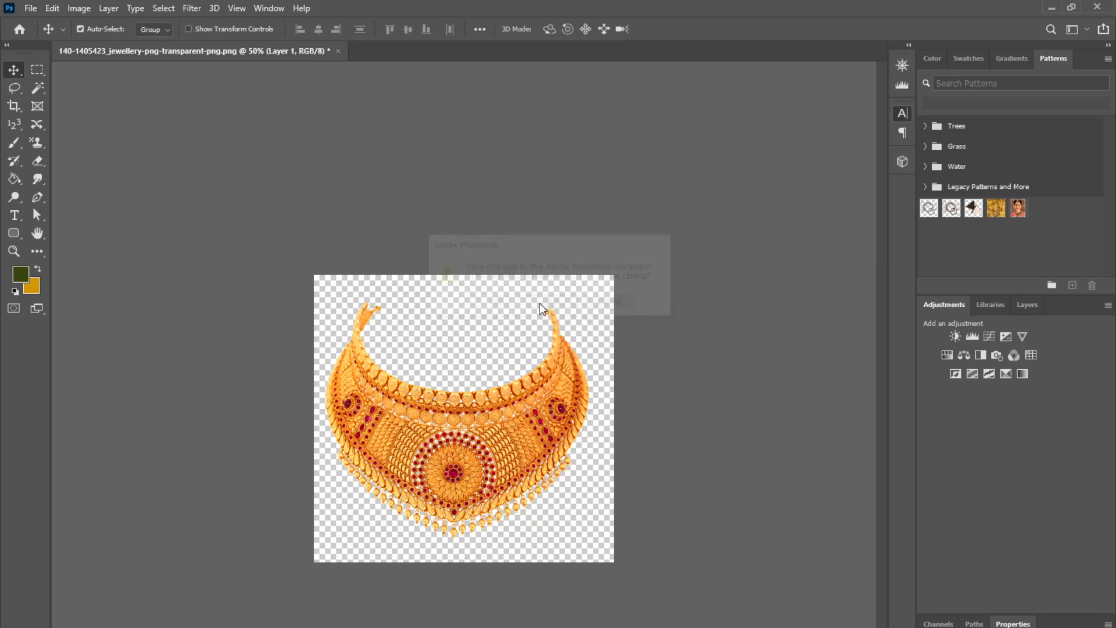
left_click(1052, 9)
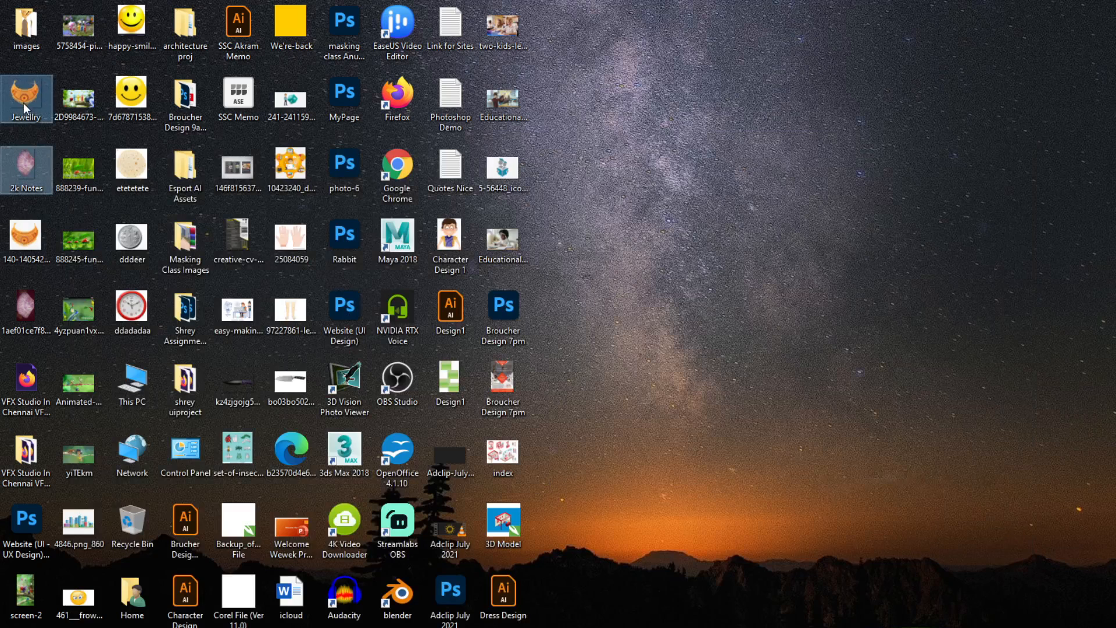
Step: Switch to CorelDRAW, paste the currency notes image, and scale it down to about 24%
left_click(533, 627)
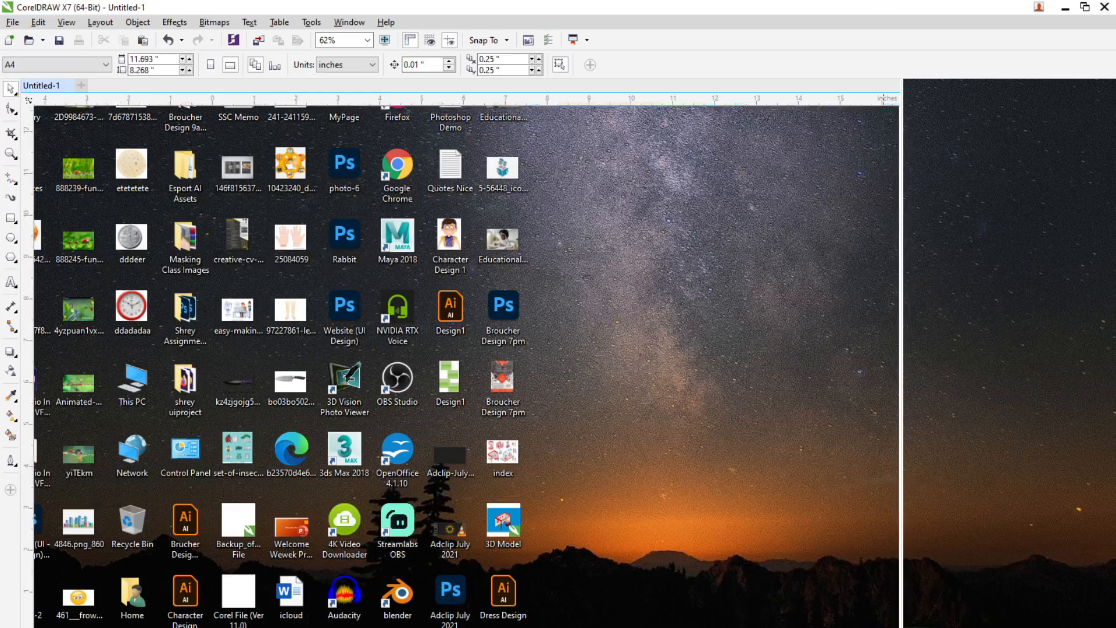
key("ctrl+v")
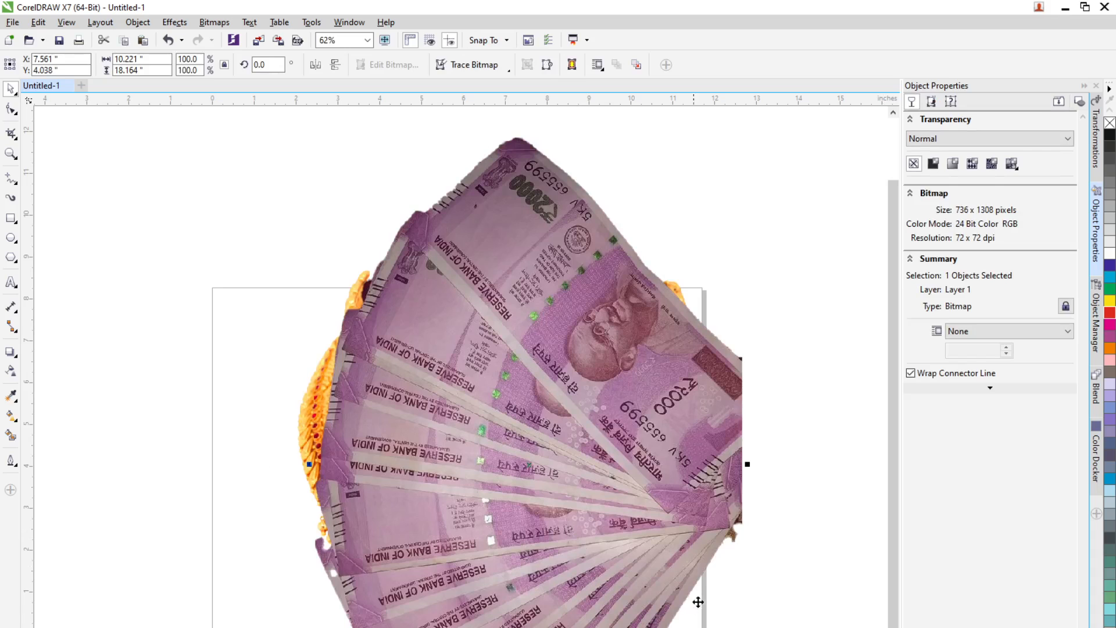
left_click_drag(490, 489, 360, 461)
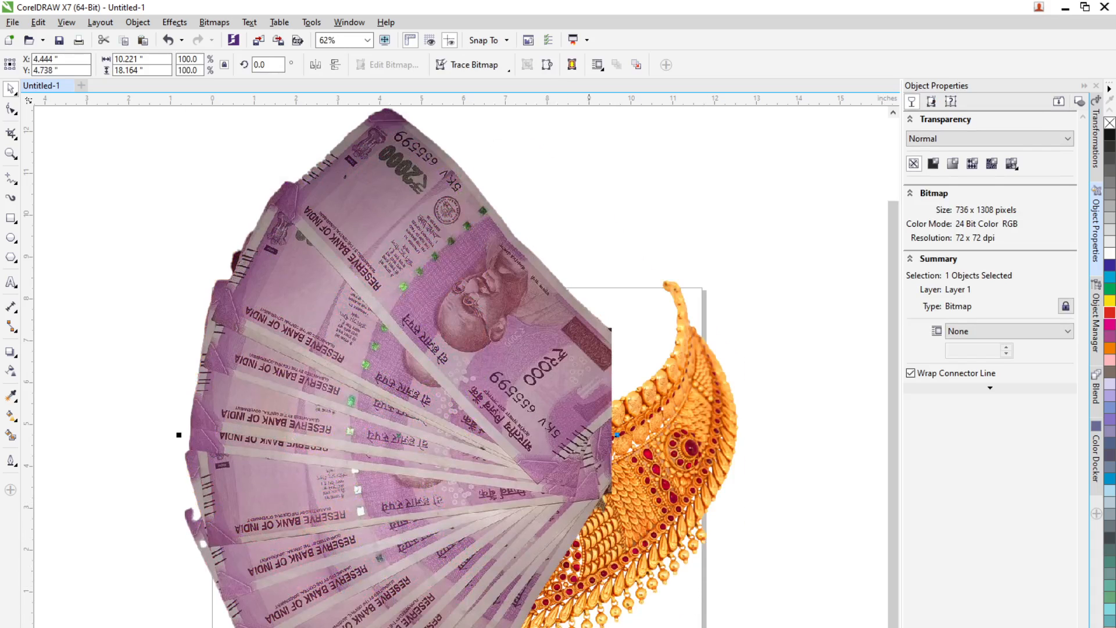
scroll(557, 579, "down", 3)
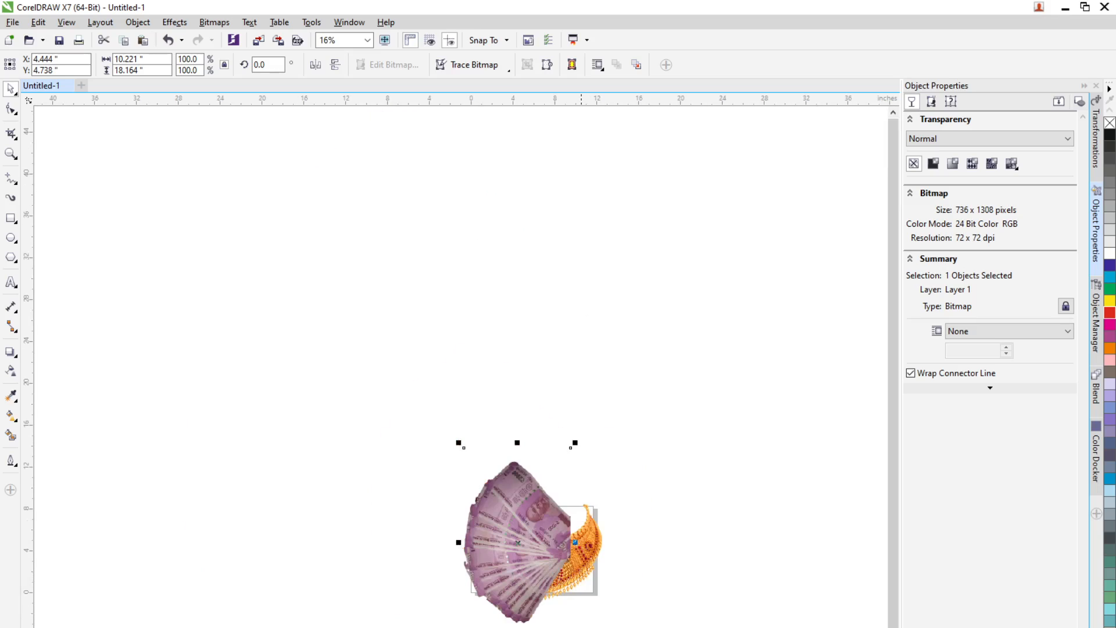
left_click_drag(575, 627, 546, 570)
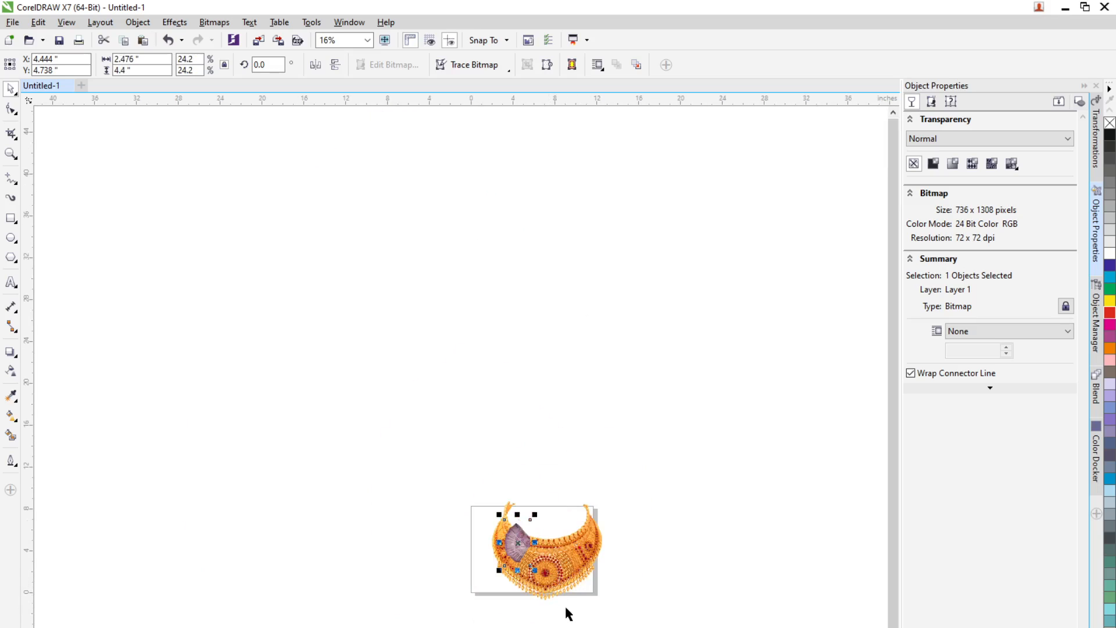
Step: Scale the necklace image down to about 54% and position it beside the notes
scroll(510, 571, "up", 2)
left_click(588, 573)
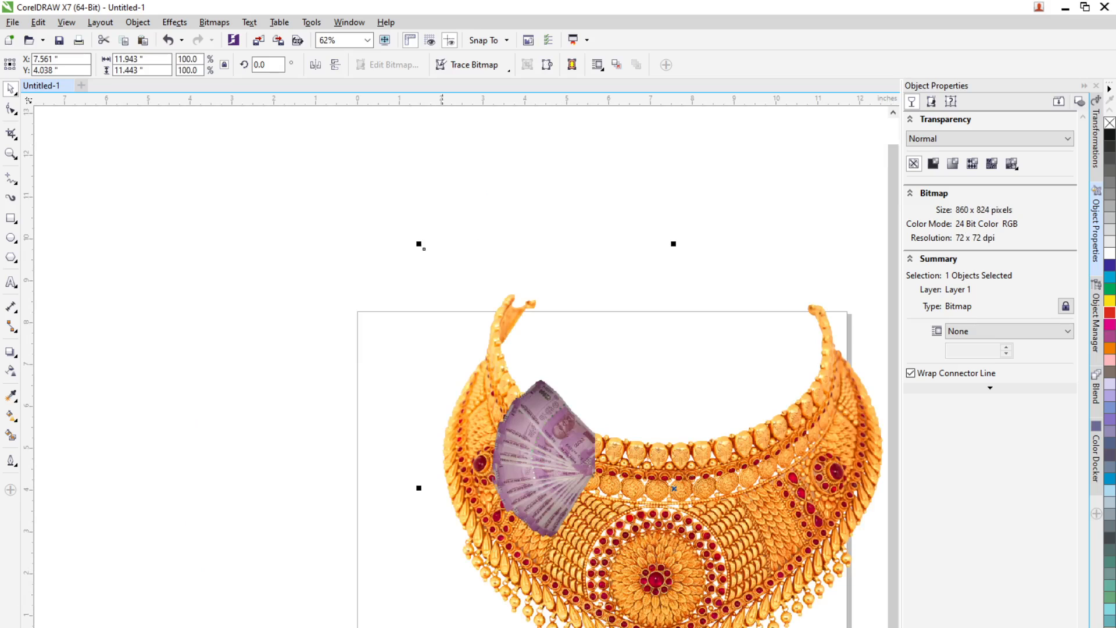
left_click(423, 627)
left_click(536, 580)
left_click_drag(419, 627, 649, 510)
left_click_drag(755, 420, 607, 522)
left_click(533, 494)
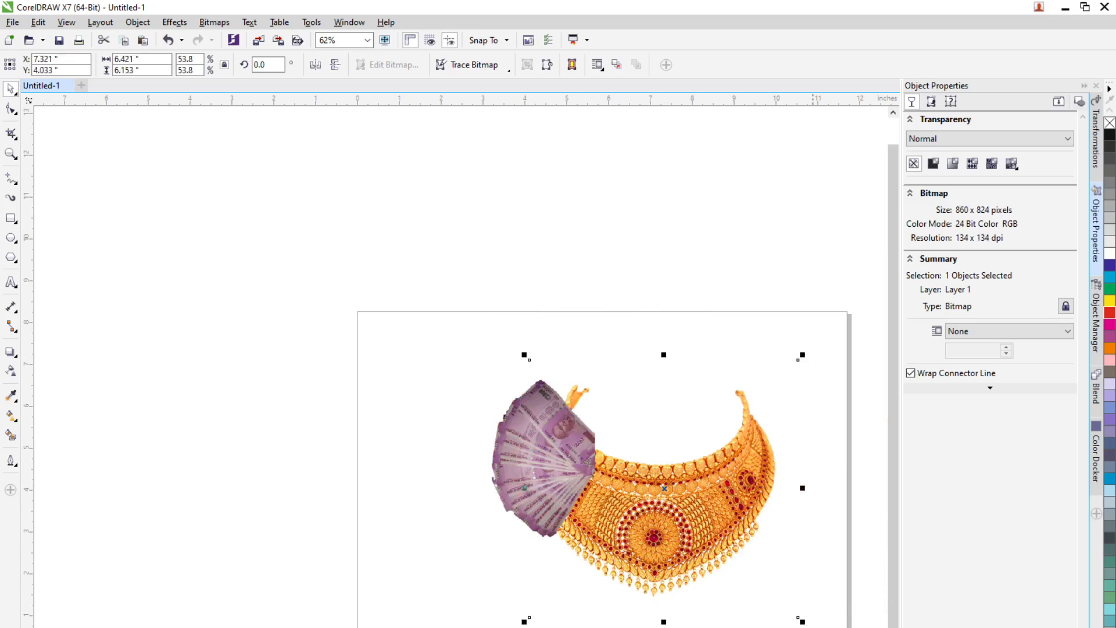
Step: Rotate the necklace image to 90 degrees
left_click(709, 550)
left_click_drag(805, 620, 820, 457)
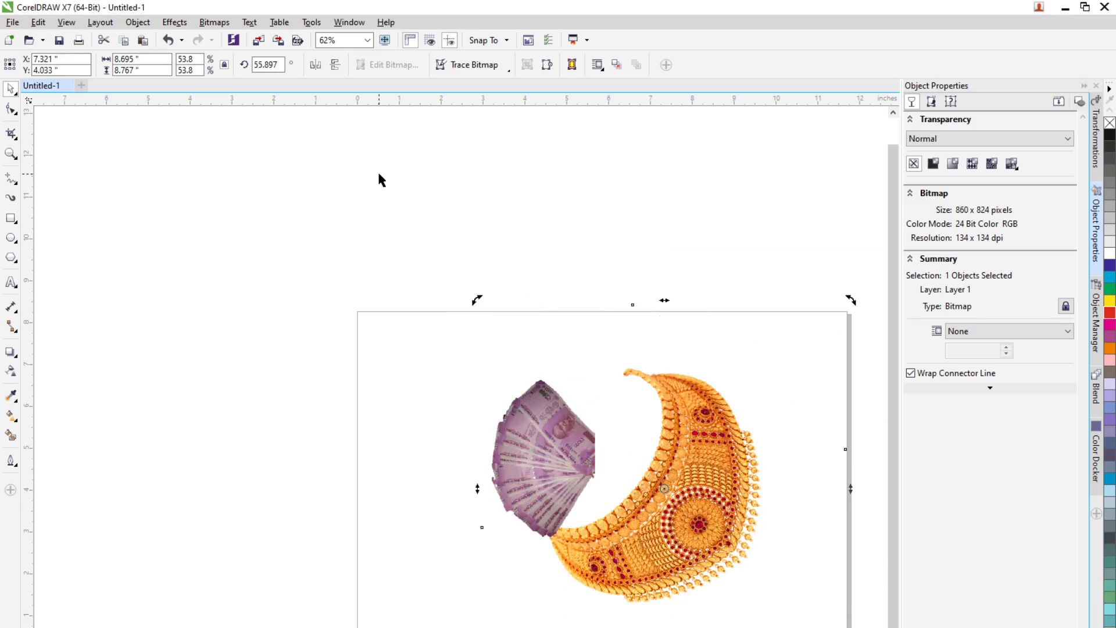
double_click(269, 65)
type("90")
key("Return")
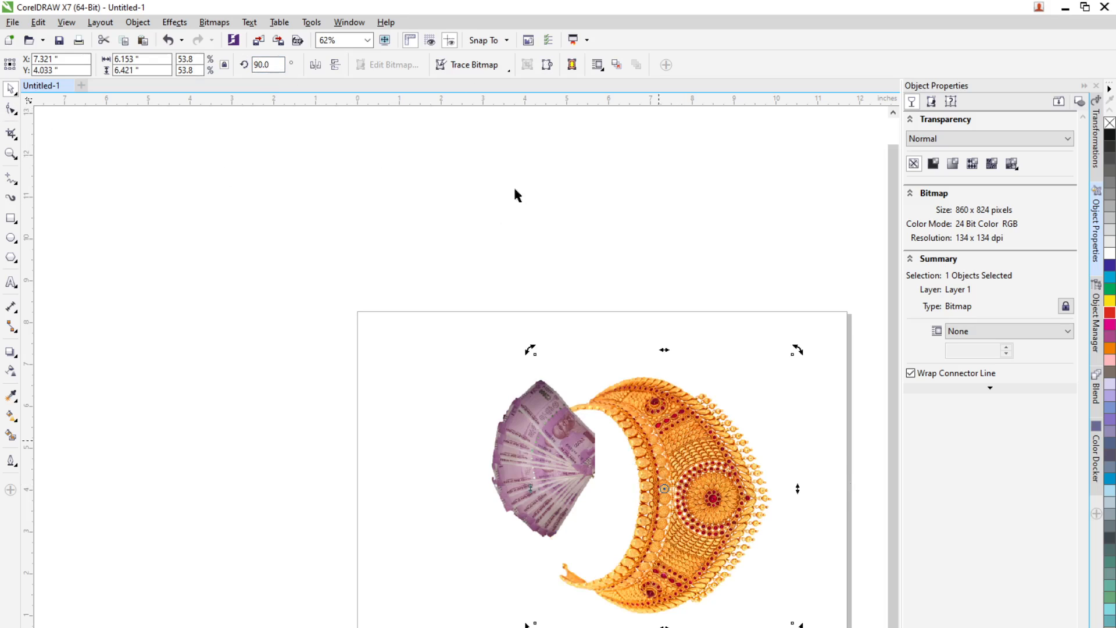
Step: Nudge the necklace and the notes so the notes sit inside the necklace's inner curve
left_click(642, 253)
left_click_drag(719, 520, 697, 503)
left_click_drag(557, 466, 583, 478)
left_click(581, 474)
scroll(563, 512, "up", 2)
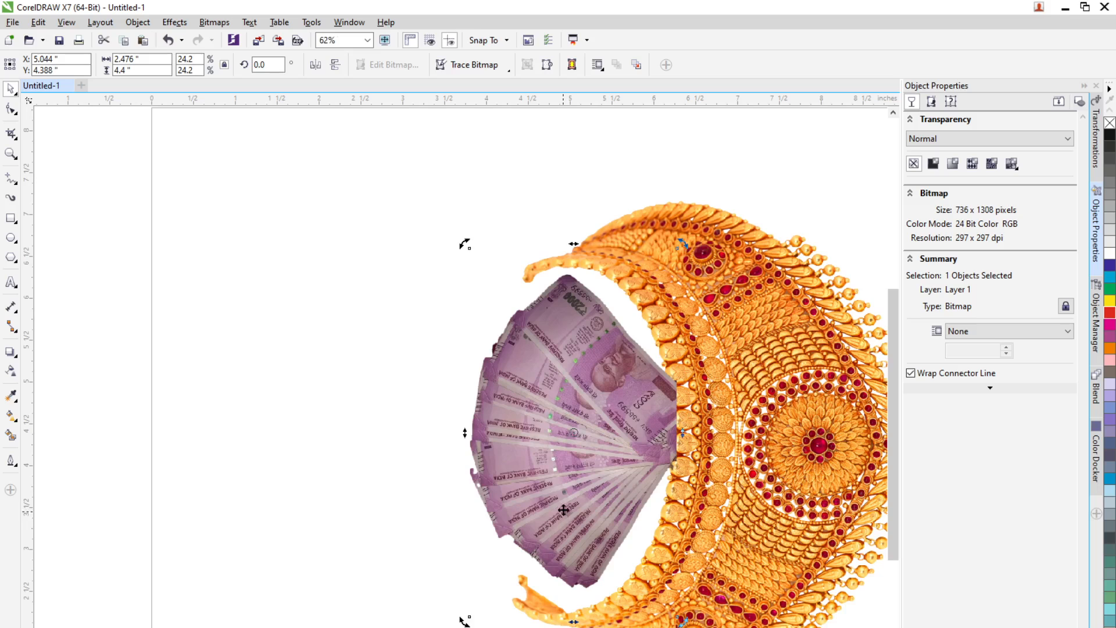
scroll(551, 405, "up", 2)
scroll(550, 402, "down", 2)
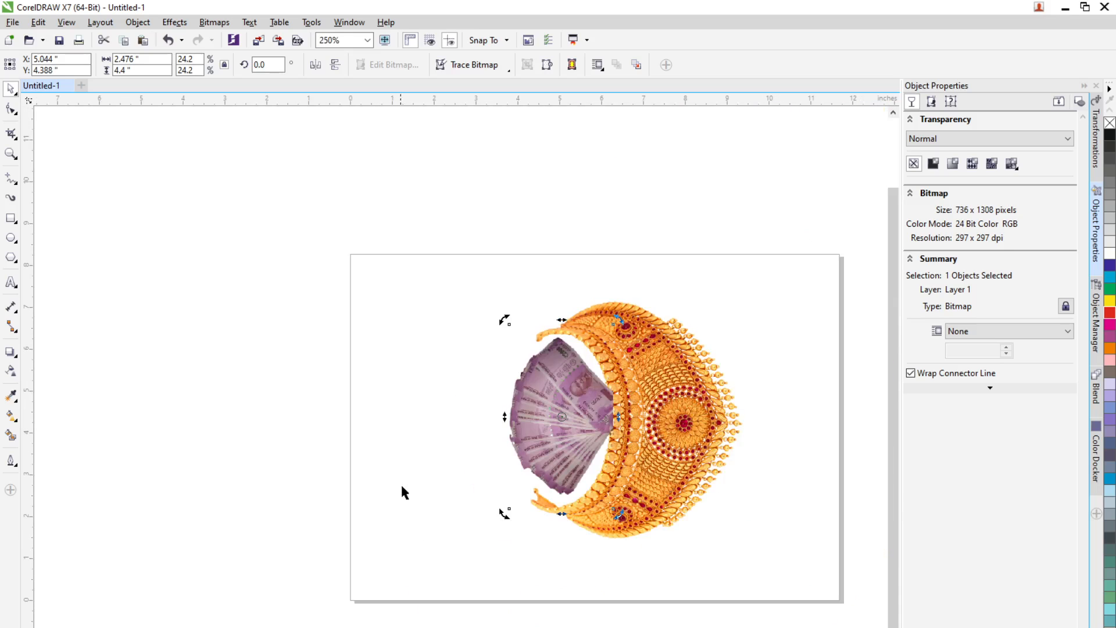
Step: Select both images, scale them down together and move them to the middle of the page
left_click(401, 484)
left_click(564, 417)
left_click(649, 432, "shift")
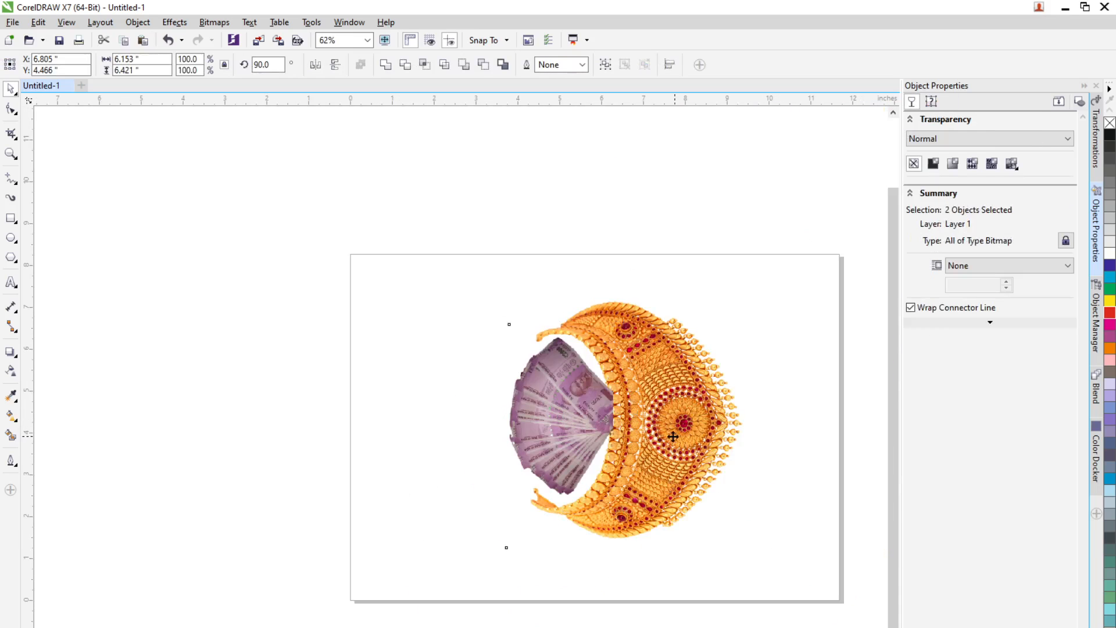
left_click_drag(648, 432, 632, 434)
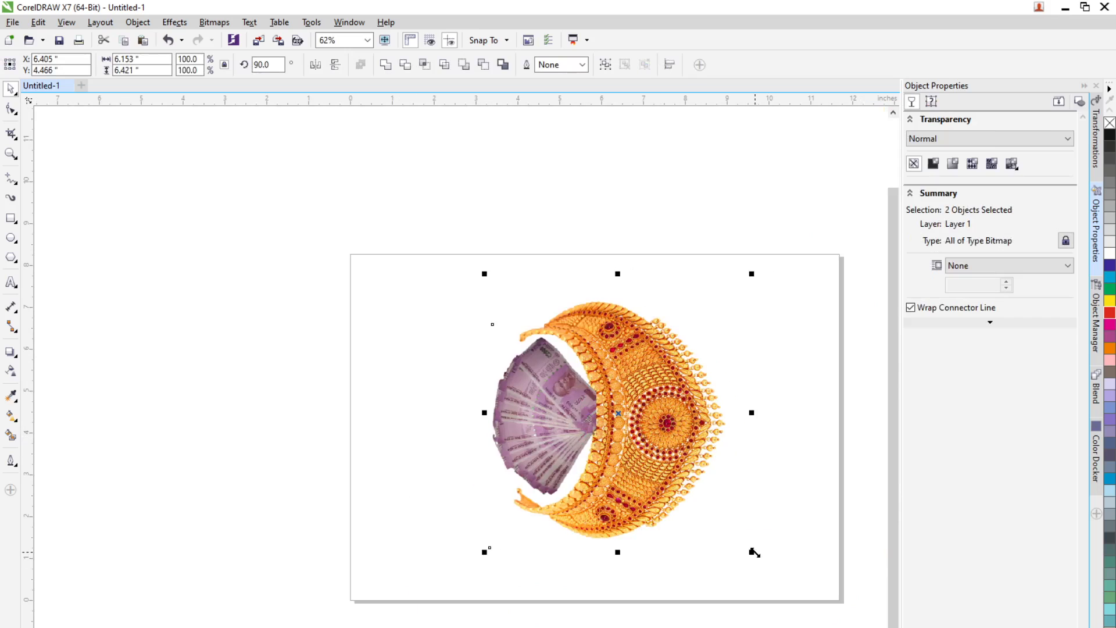
left_click_drag(755, 552, 701, 499)
left_click_drag(645, 442, 631, 444)
left_click(681, 454)
left_click(752, 471)
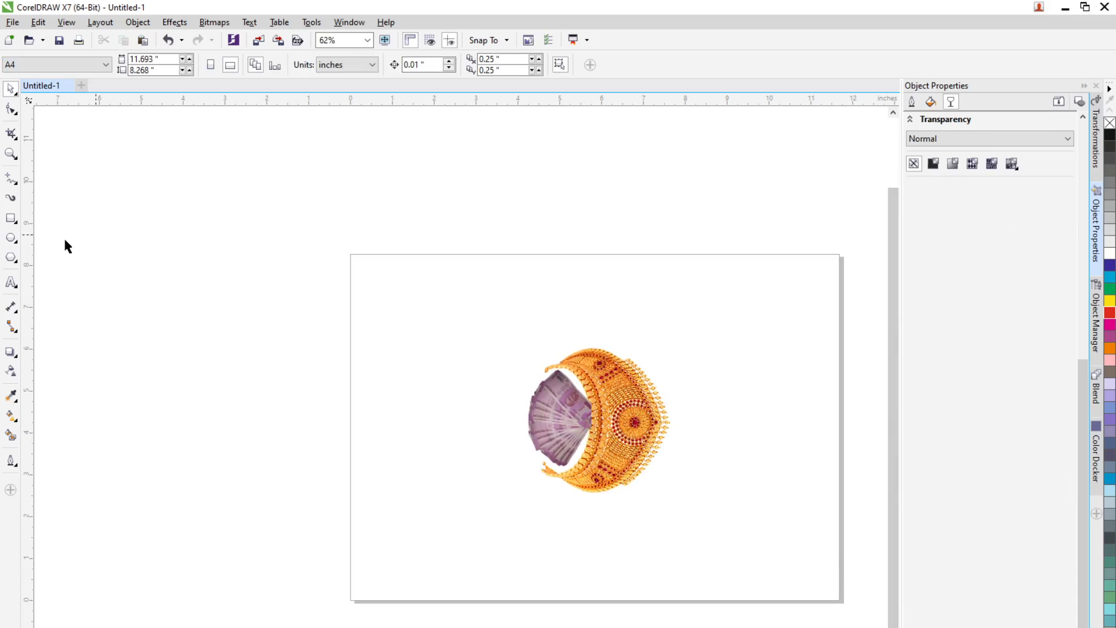
Step: Draw a rectangle about 11.7 x 8.3 inches covering the whole page
left_click(13, 220)
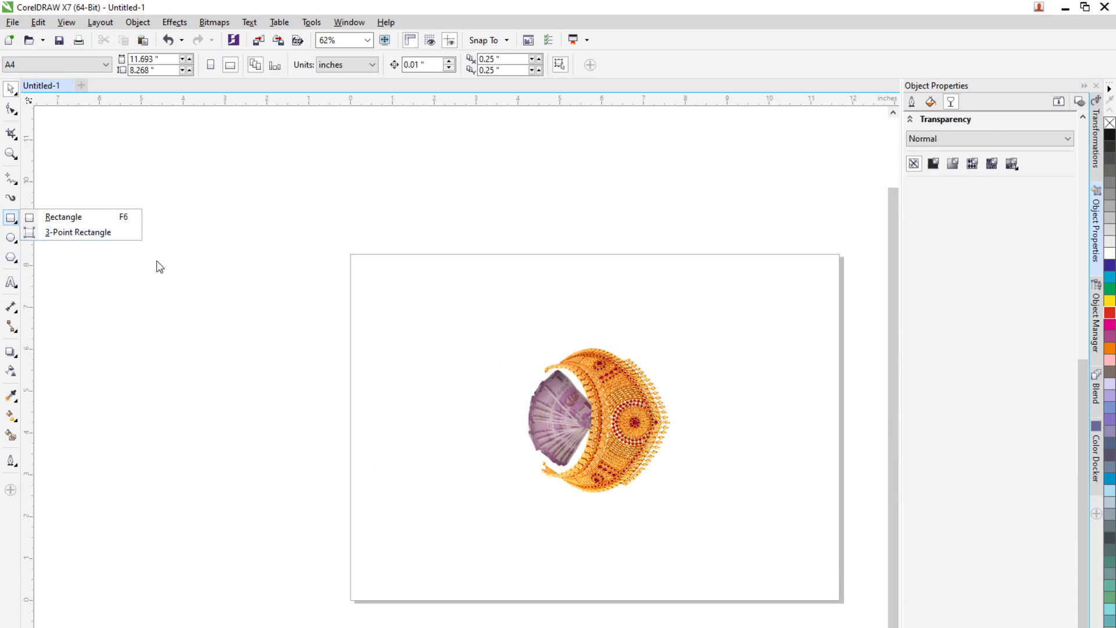
left_click(63, 217)
left_click(351, 253)
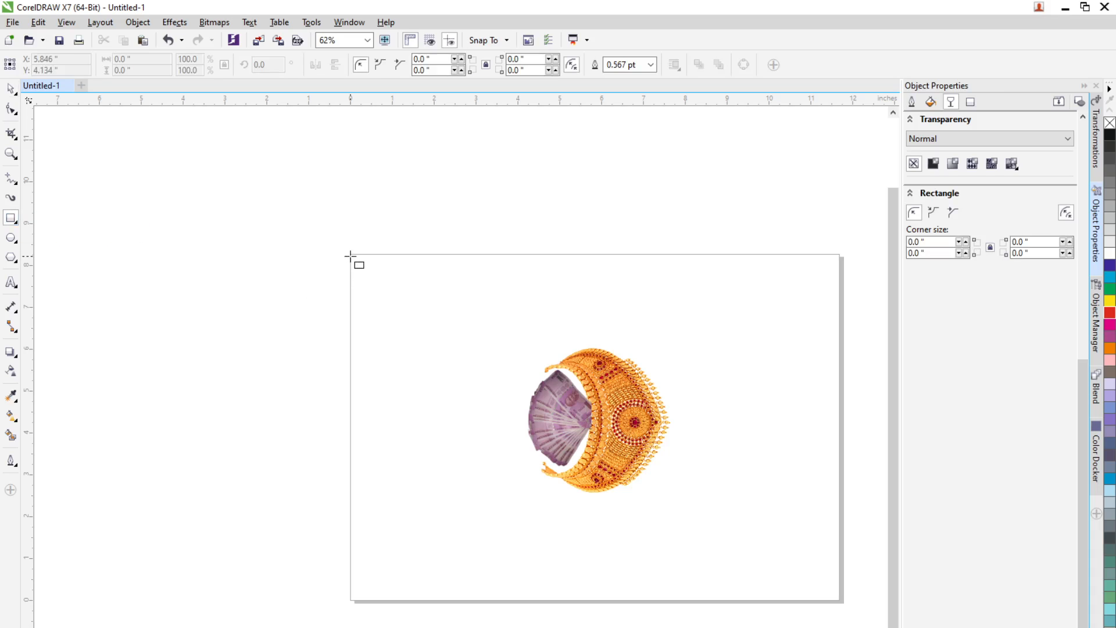
left_click_drag(351, 252, 842, 600)
key("space")
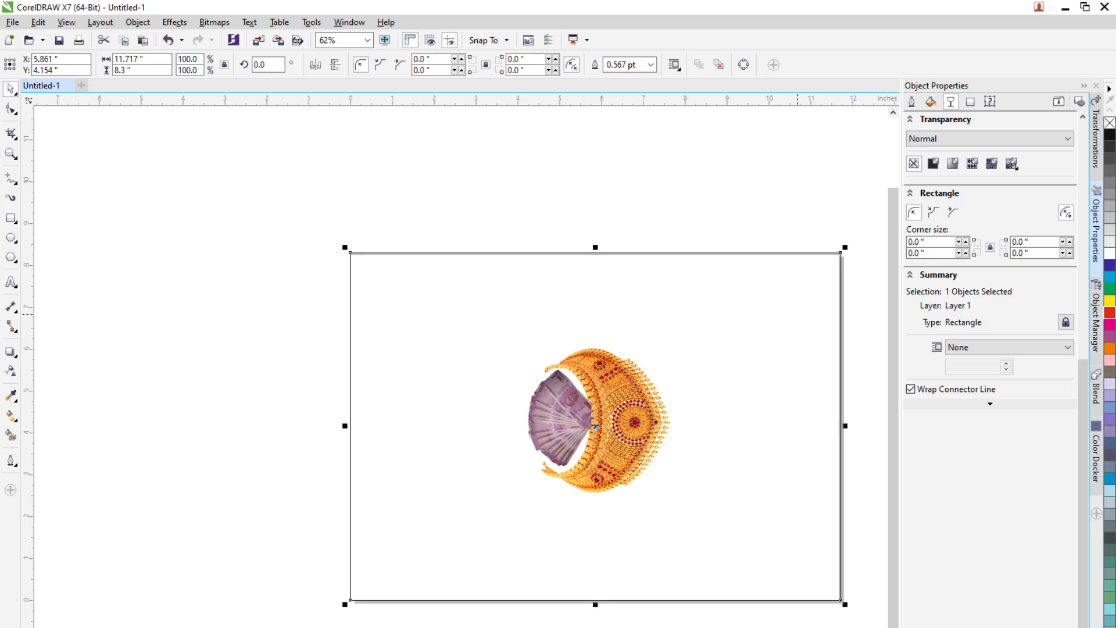
Step: Fill the rectangle with pale yellow
left_click(1110, 626)
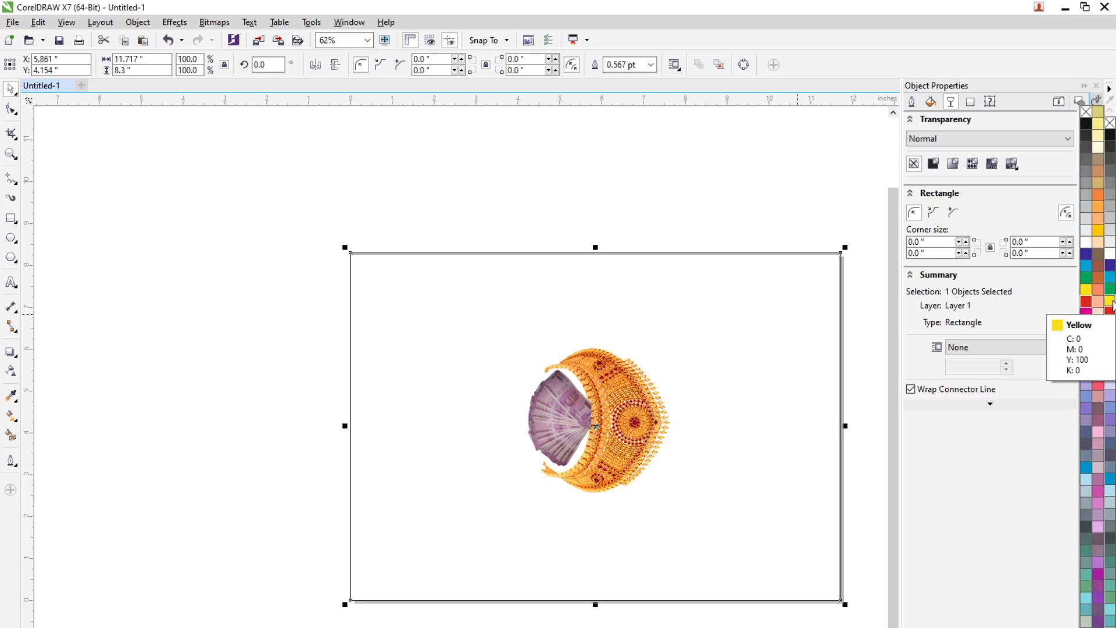
left_click(1098, 125)
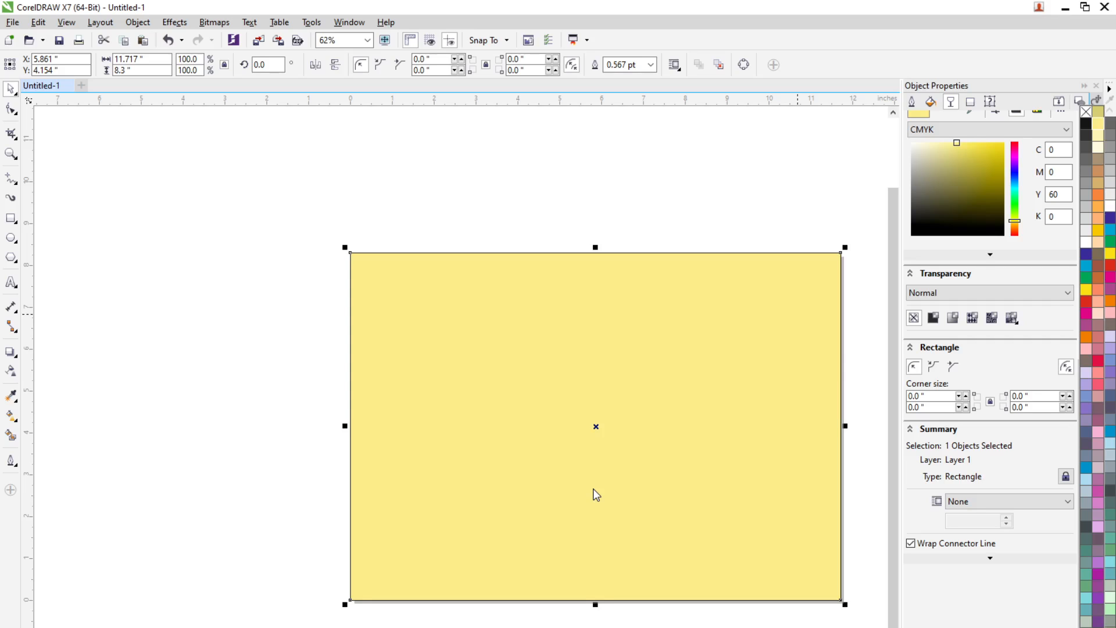
left_click(669, 513)
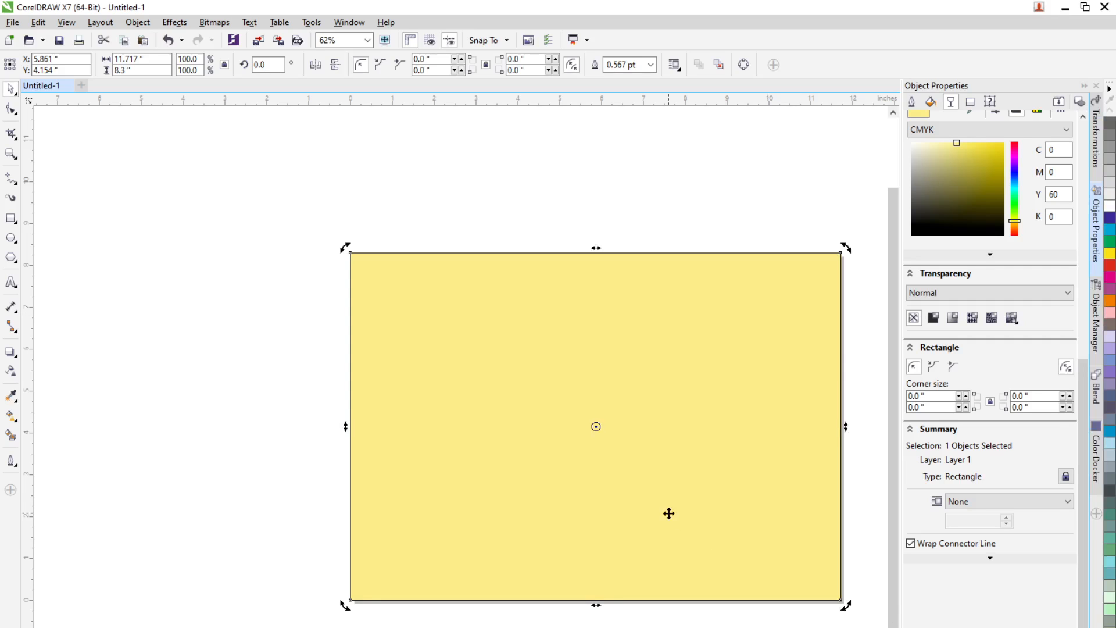
Step: Send the yellow rectangle behind the images
right_click(664, 503)
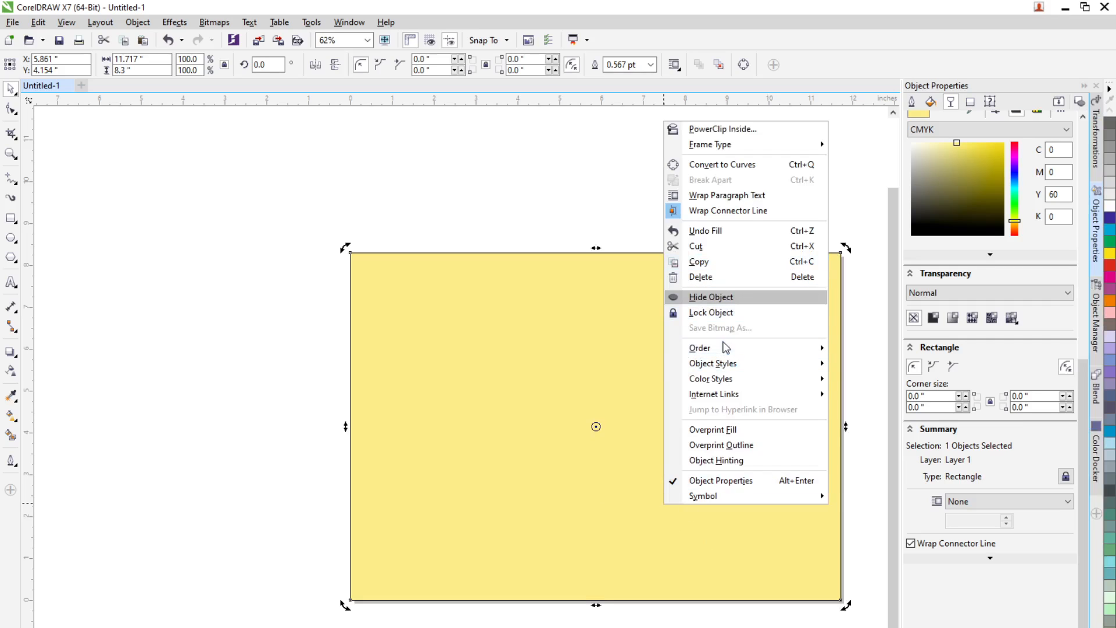
mouse_move(726, 347)
left_click(883, 399)
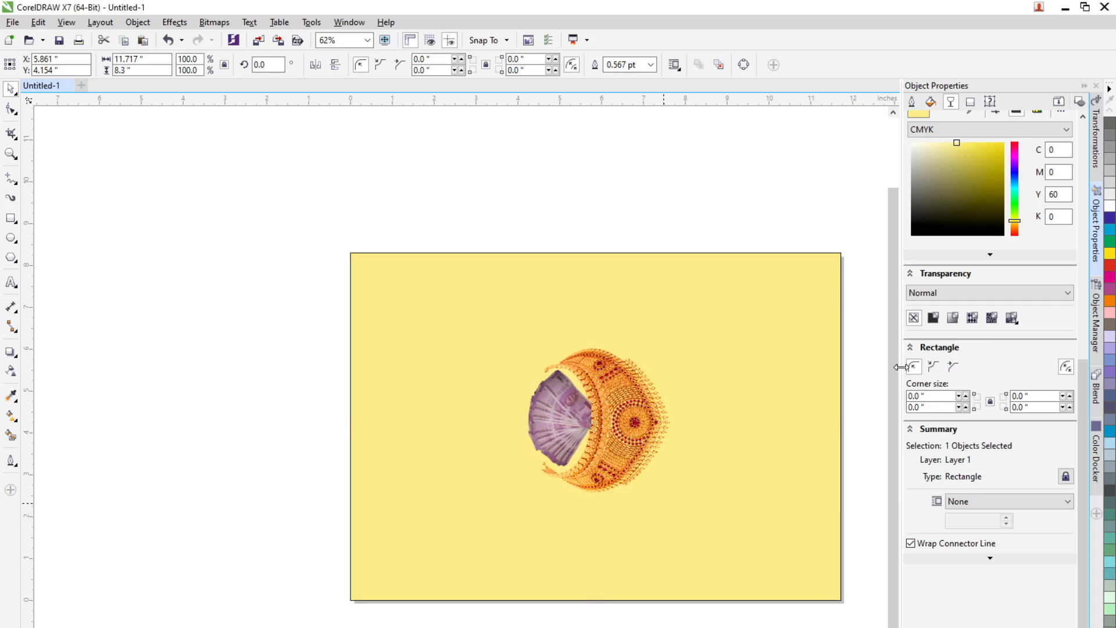
key("Escape")
Step: Zoom in to inspect how the notes and necklace sit on the background
scroll(615, 436, "up", 4)
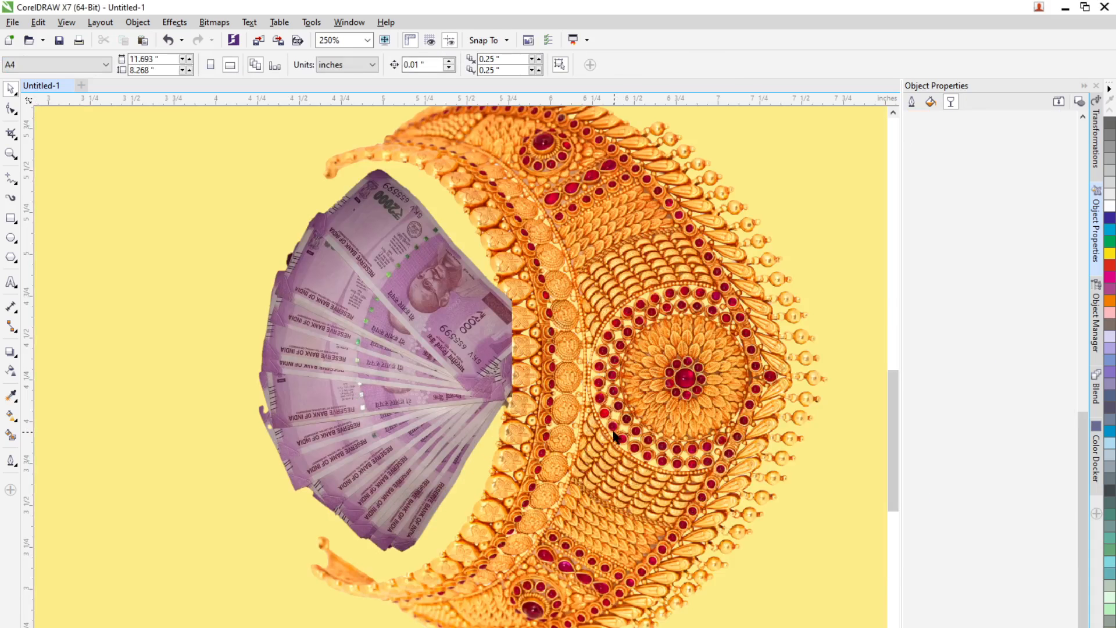
left_click(443, 394)
scroll(418, 437, "down", 2)
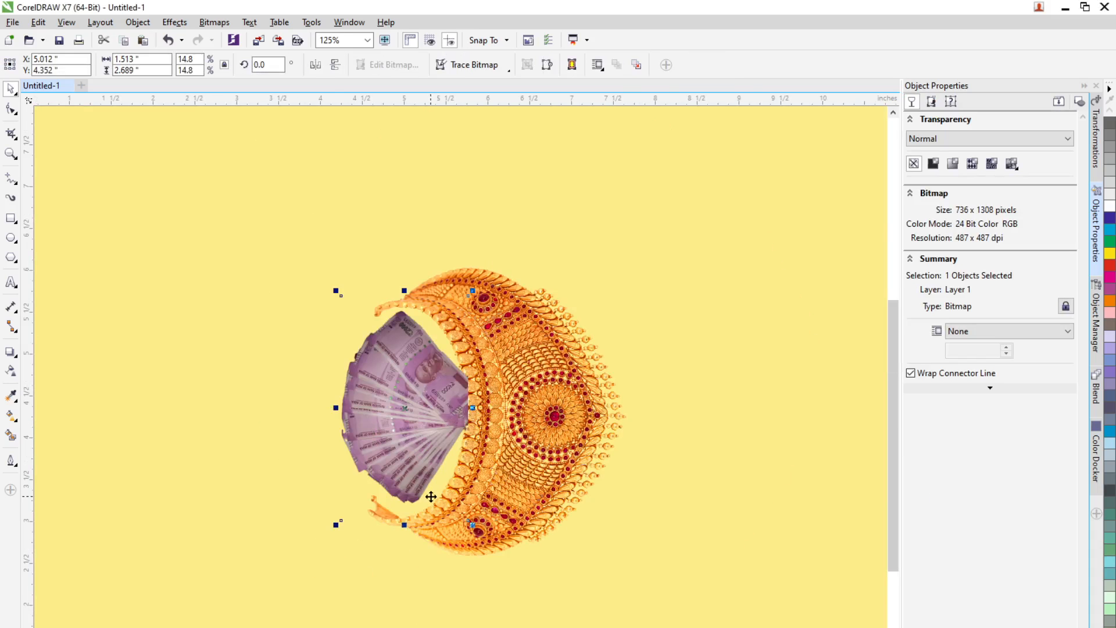
scroll(426, 483, "down", 2)
scroll(420, 468, "up", 1)
left_click(535, 431)
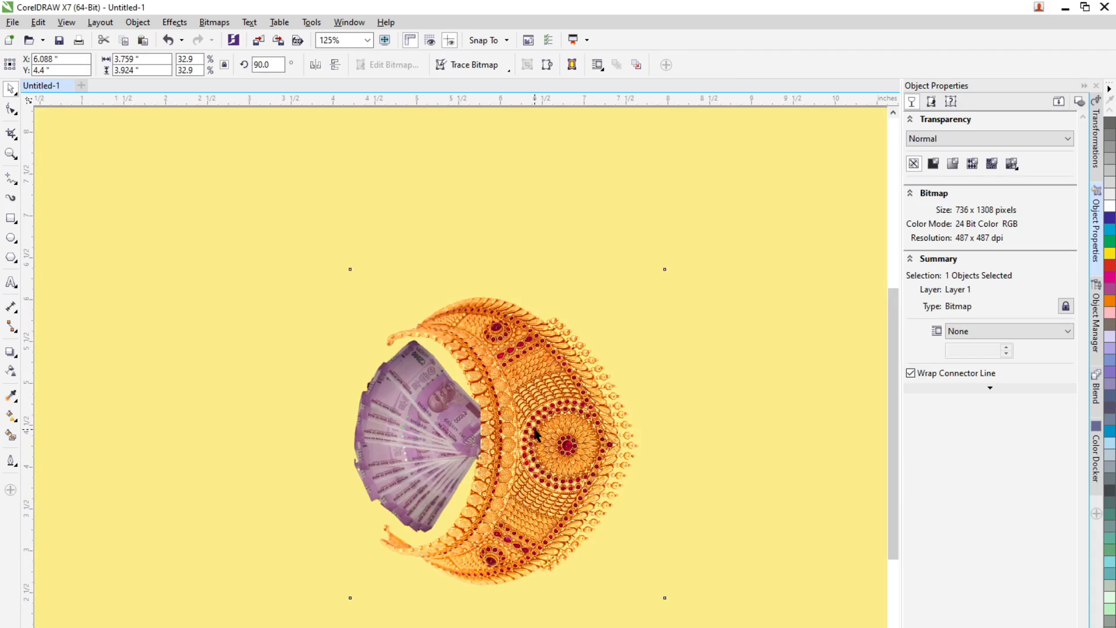
left_click(430, 457)
Step: Select the background rectangle and lighten its fill to C 4, M 0, Y 39, K 0
left_click(560, 578)
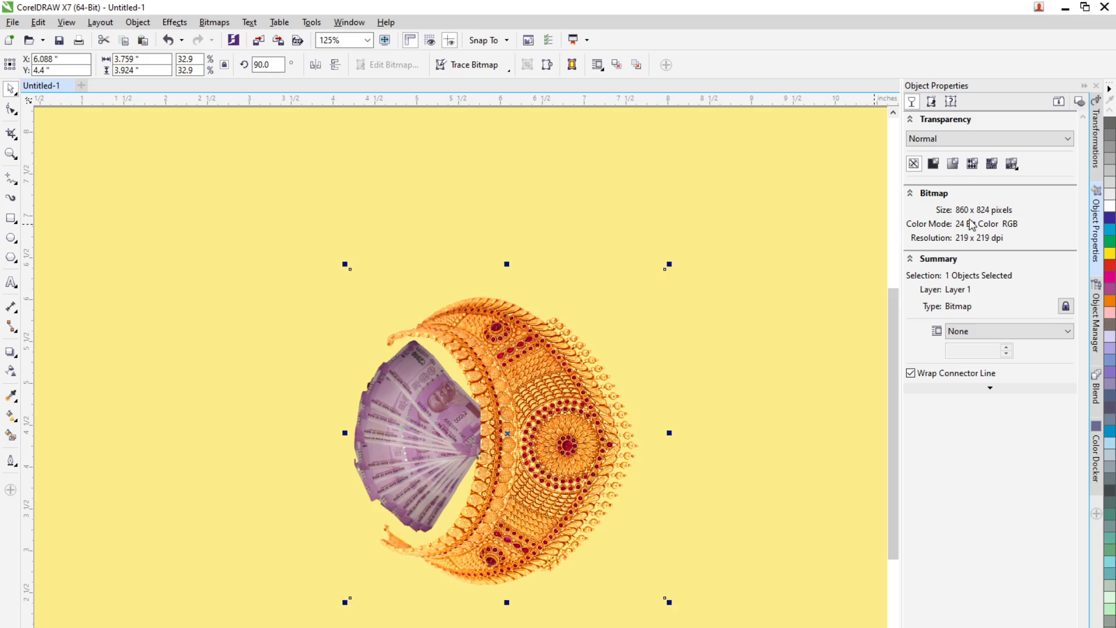
left_click(717, 601)
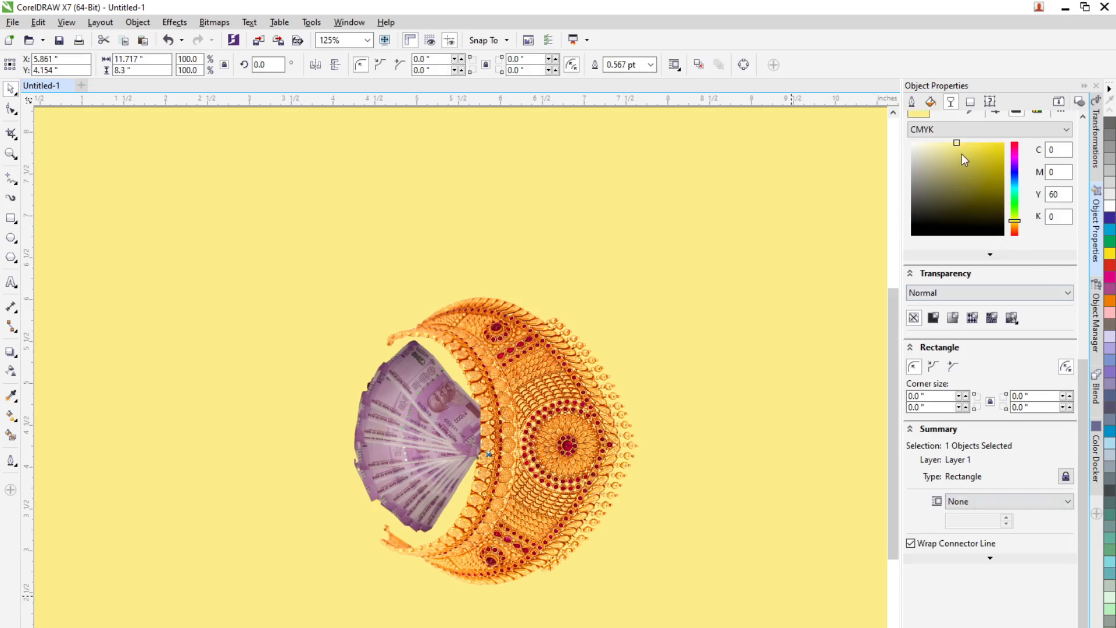
left_click_drag(957, 146, 942, 144)
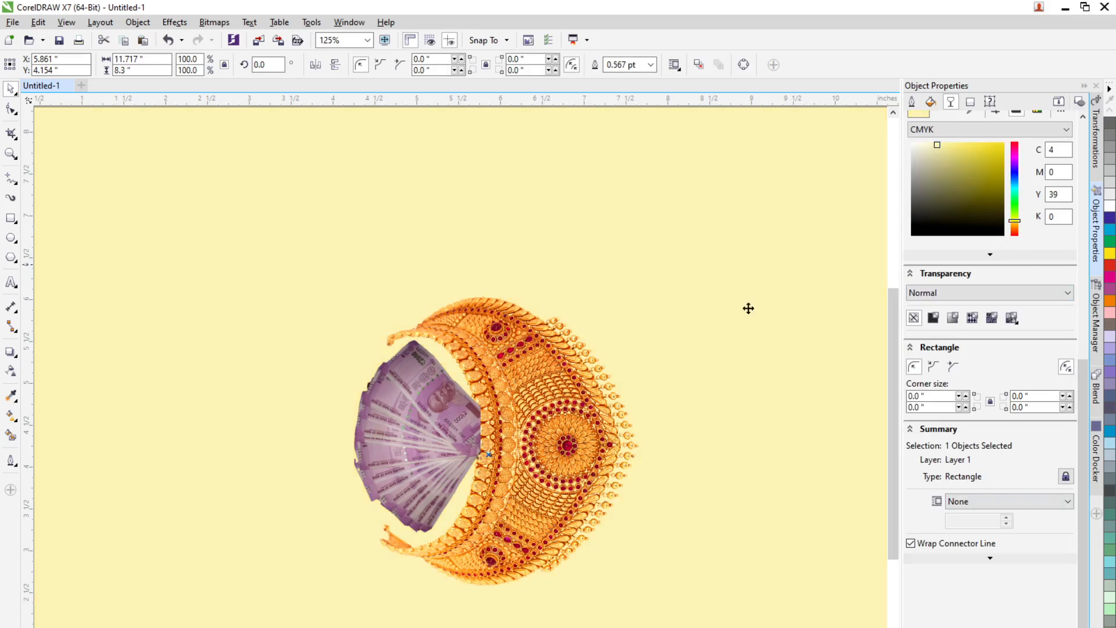
scroll(744, 328, "down", 3)
scroll(739, 325, "up", 2)
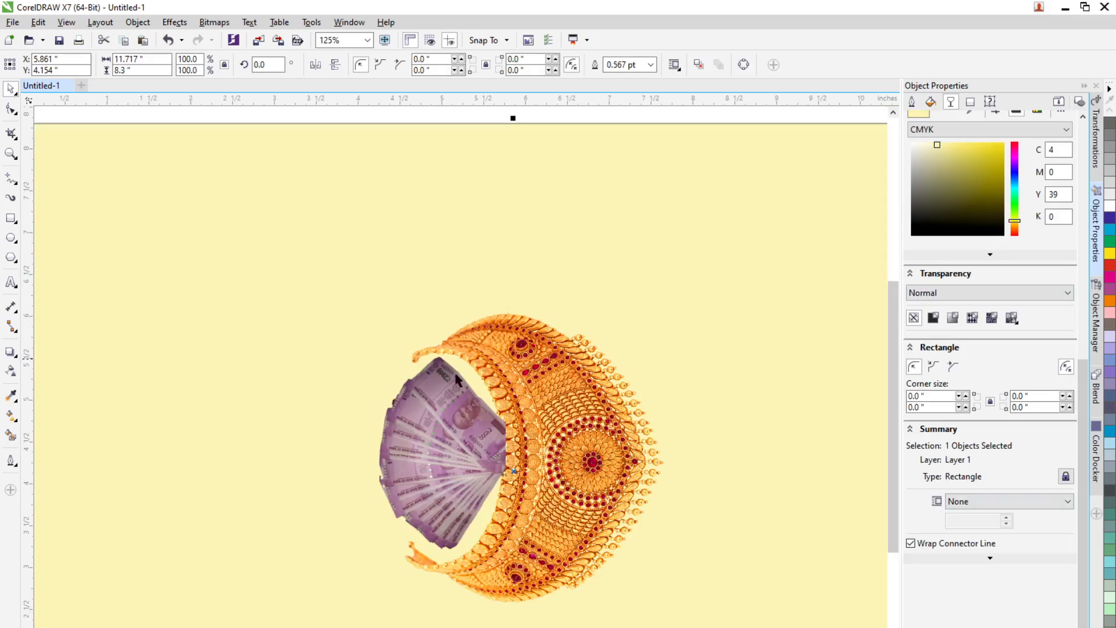
scroll(461, 448, "down", 2)
key("Escape")
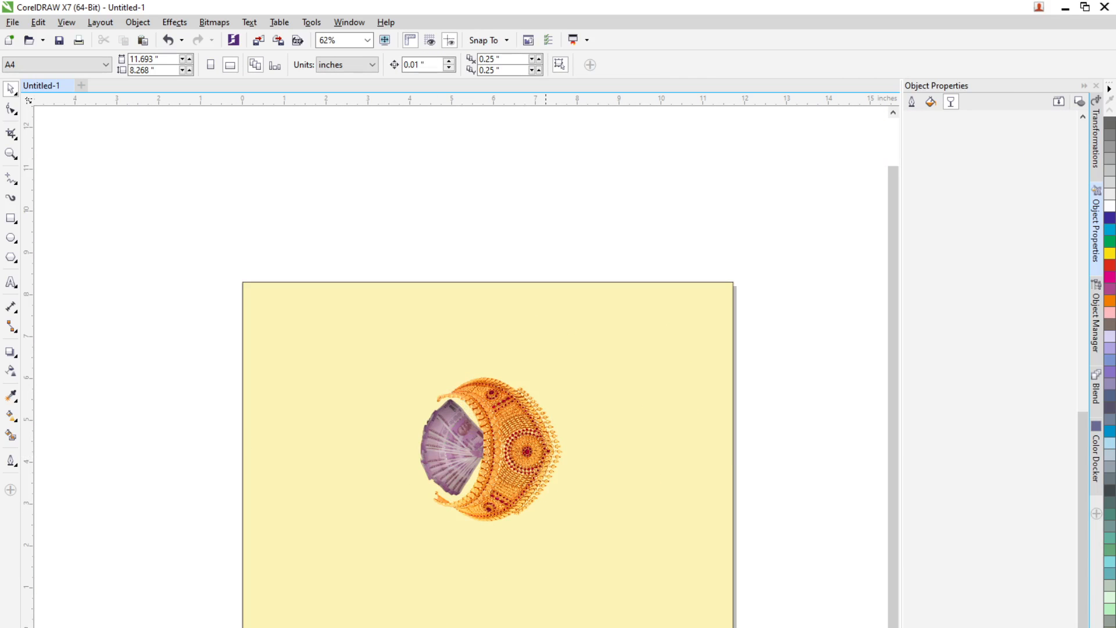
key("alt+Tab")
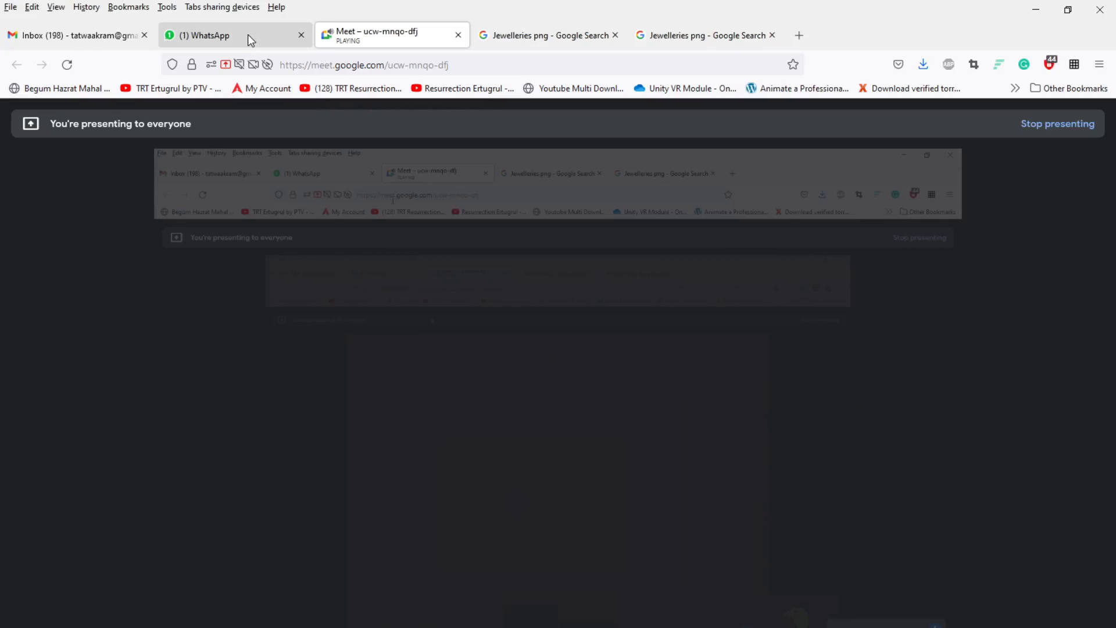
left_click(266, 38)
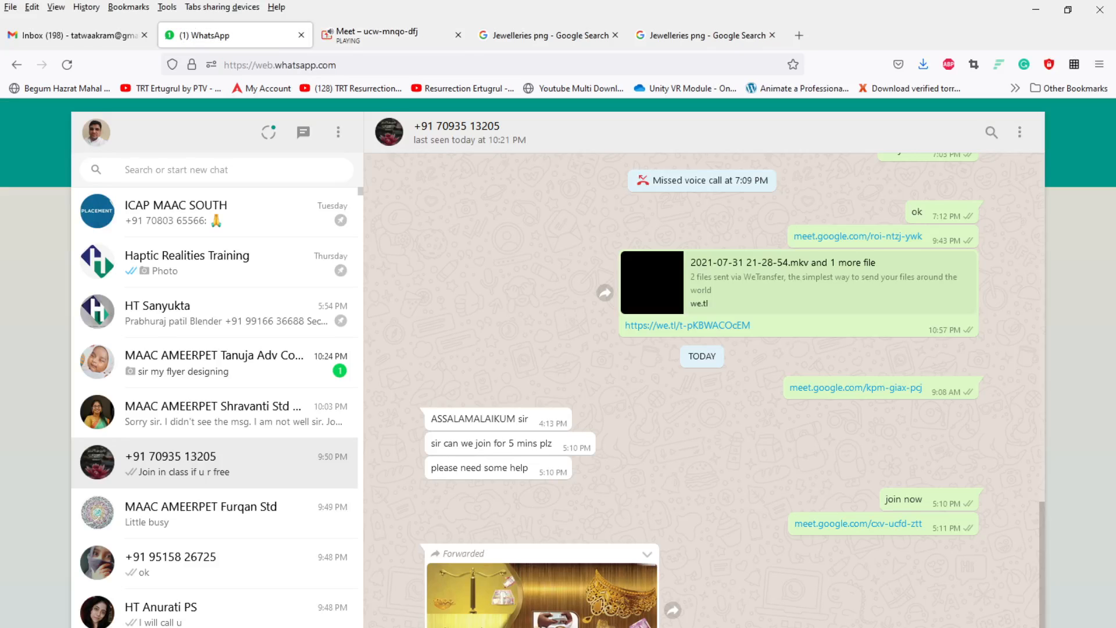
key("alt+Tab")
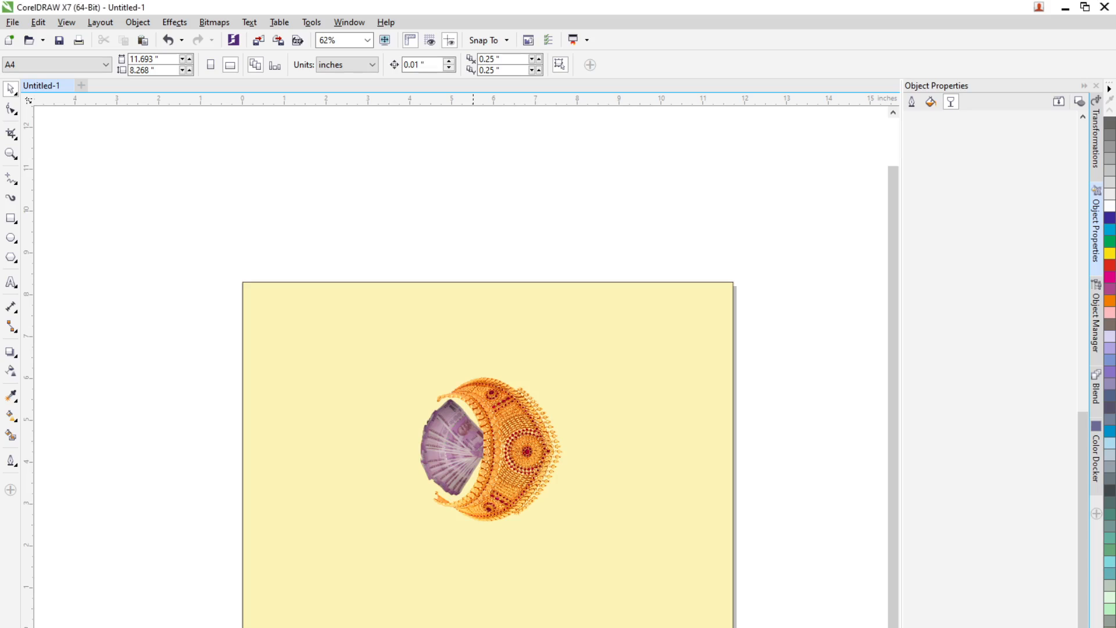
Step: Add the artistic text "Convert Gold Into Money" above the page
left_click(11, 282)
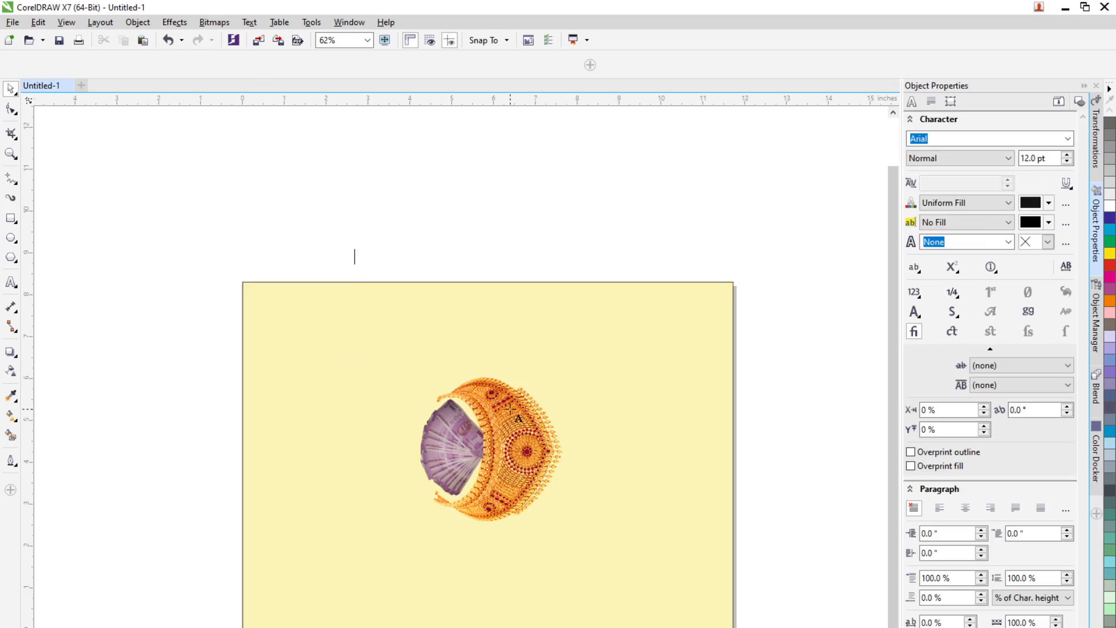
type("Convert")
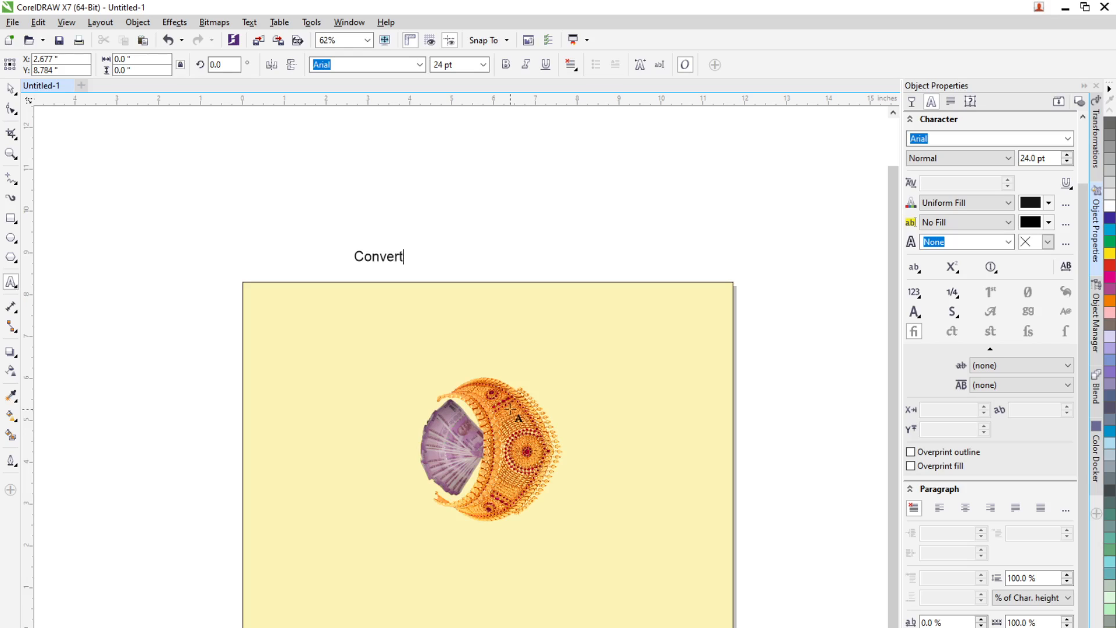
type("Gold Into Money")
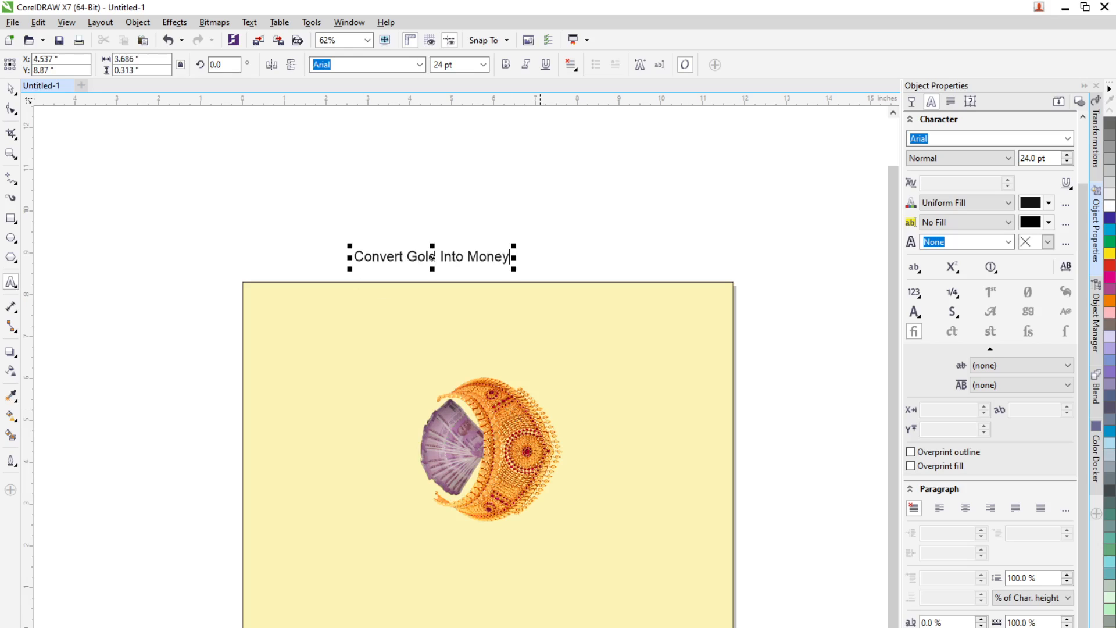
Step: Insert the word "You" before "Gold" in the title text
key("alt+Tab")
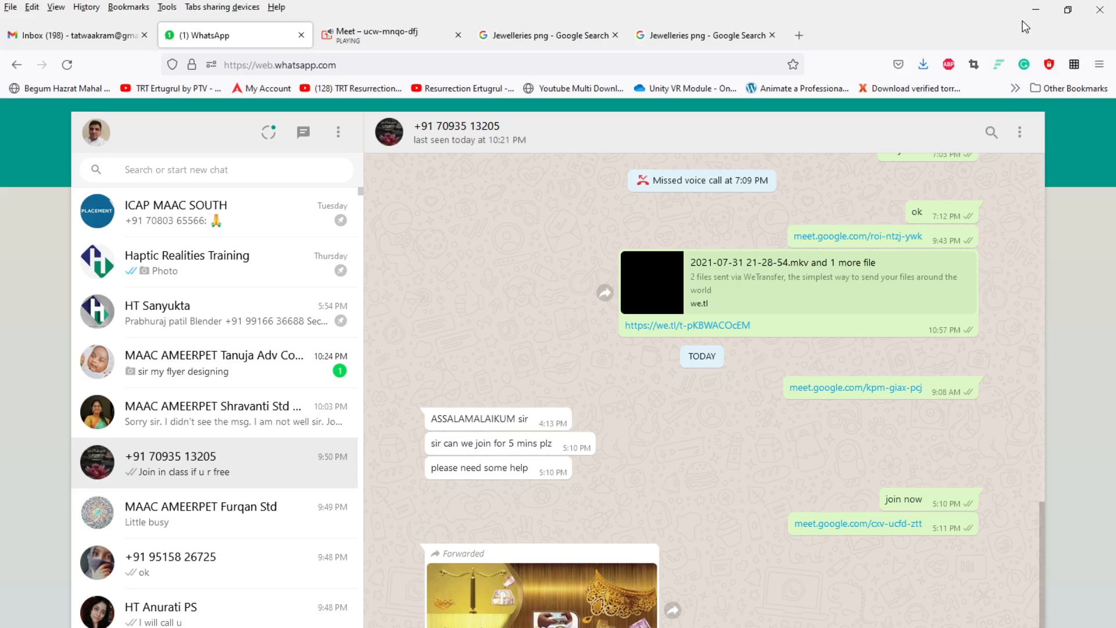
left_click(1035, 10)
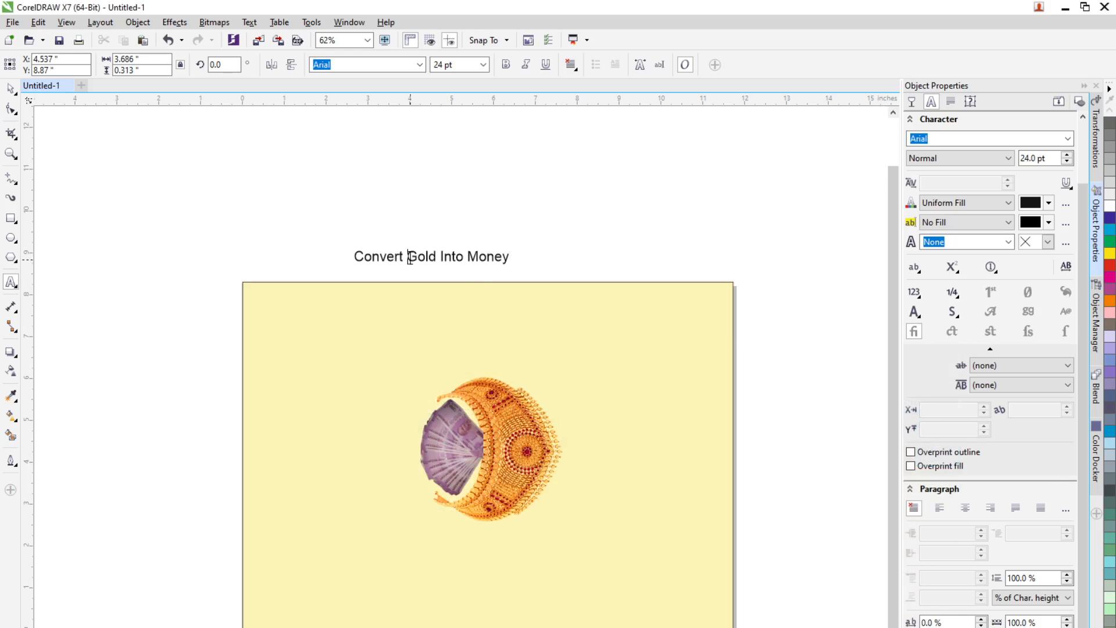
type("You")
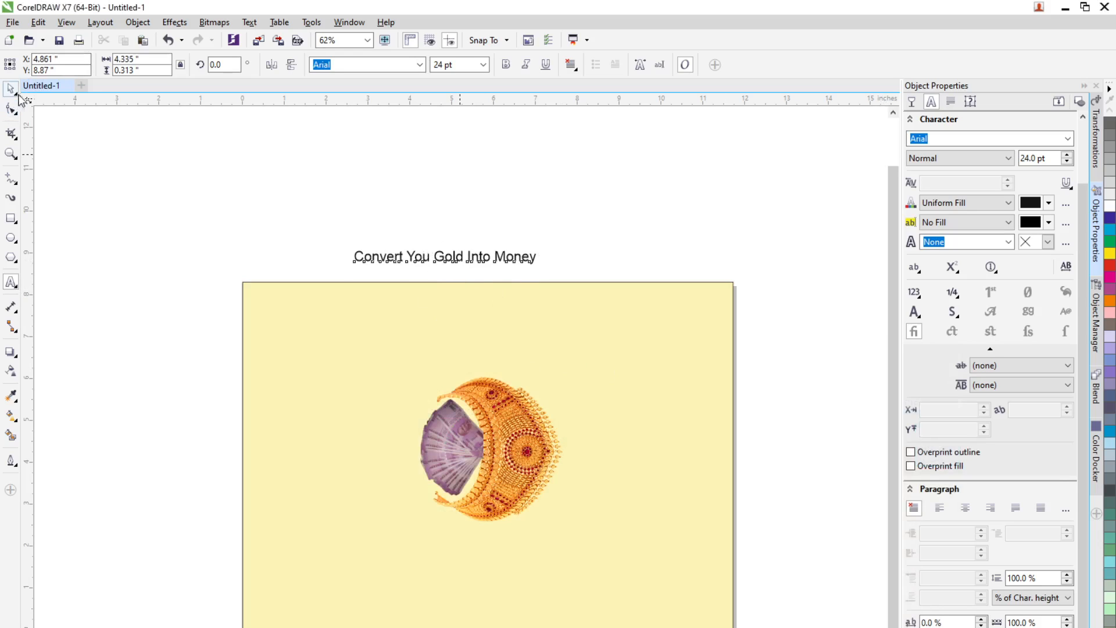
Step: Move the title onto the page above the necklace and break it onto a second line before "Into"
left_click_drag(454, 260, 497, 368)
scroll(535, 376, "up", 2)
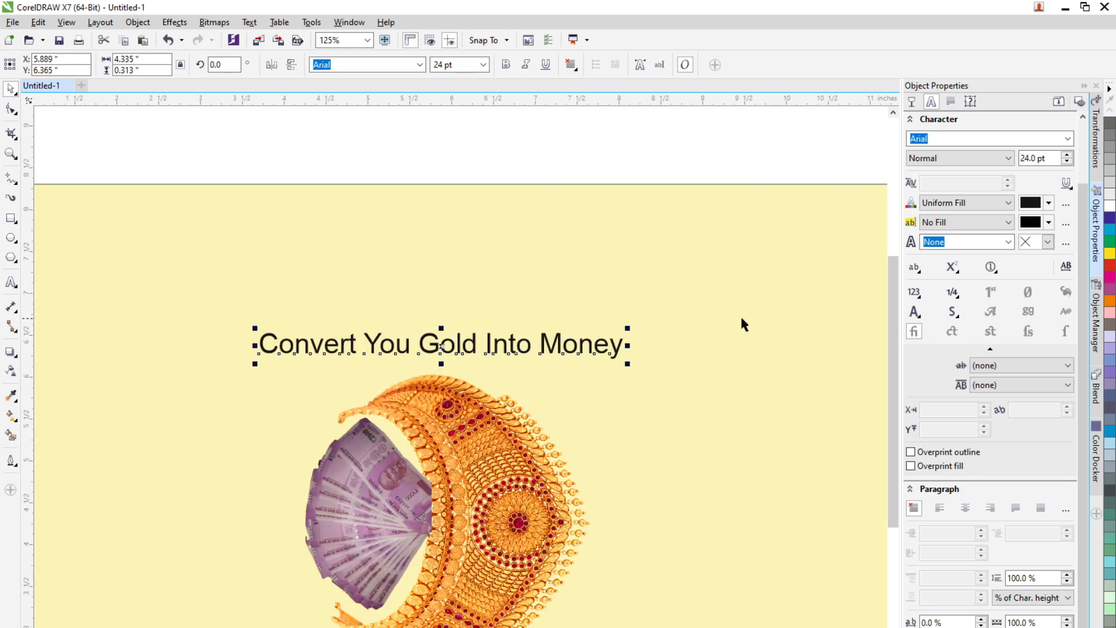
left_click(10, 282)
left_click(481, 343)
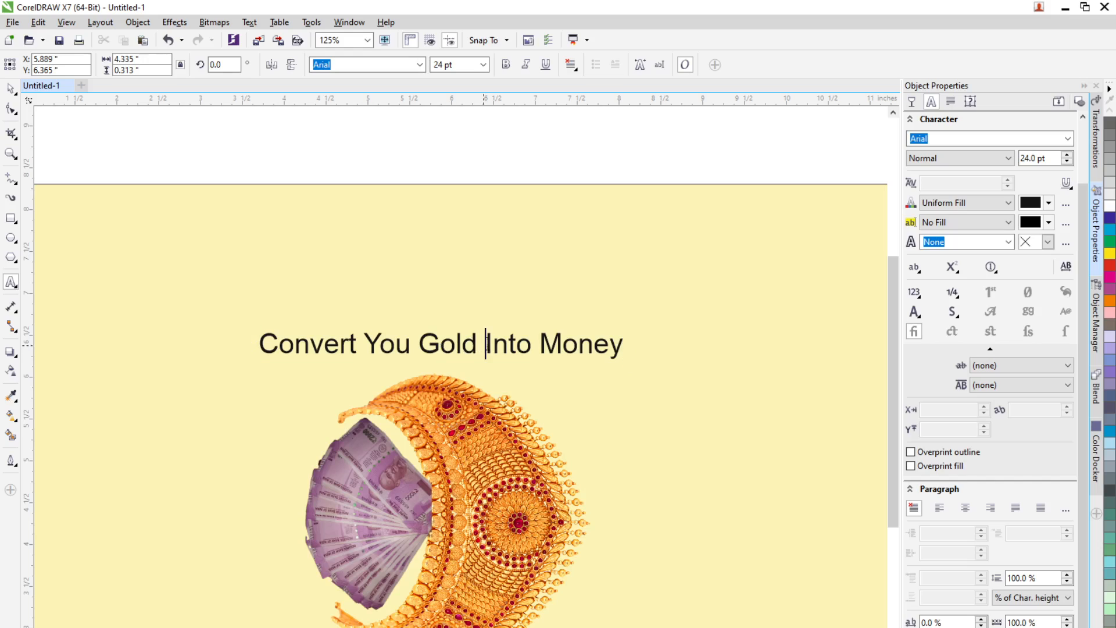
key("BackSpace")
key("Return")
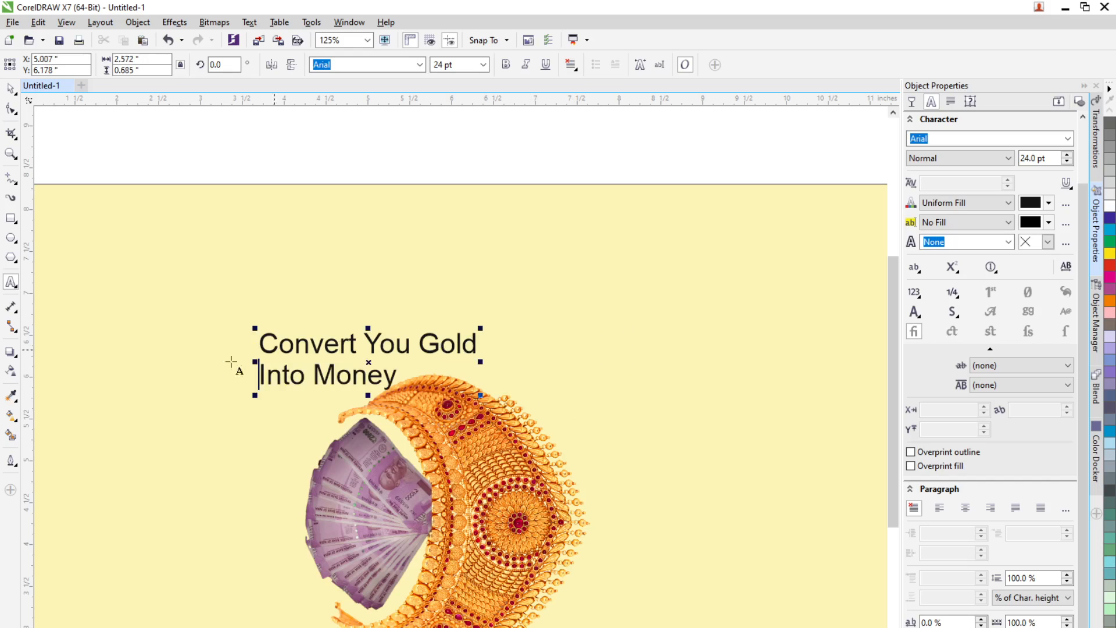
Step: Reposition the title and change "You" to "Your"
left_click(12, 89)
left_click_drag(395, 346, 464, 307)
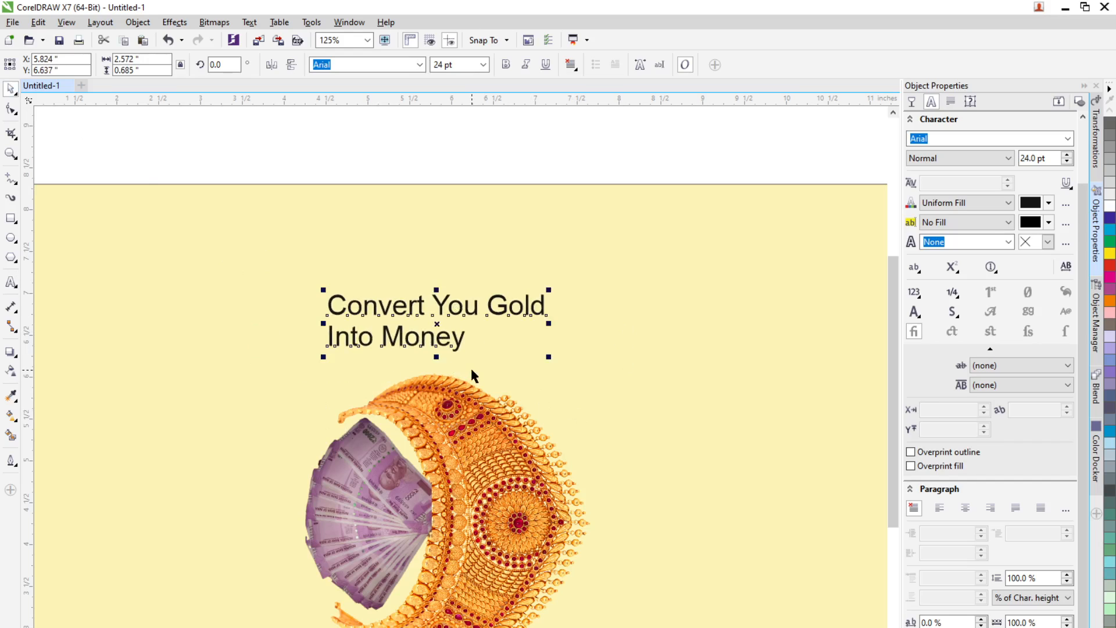
left_click(10, 282)
left_click(487, 310)
type("r")
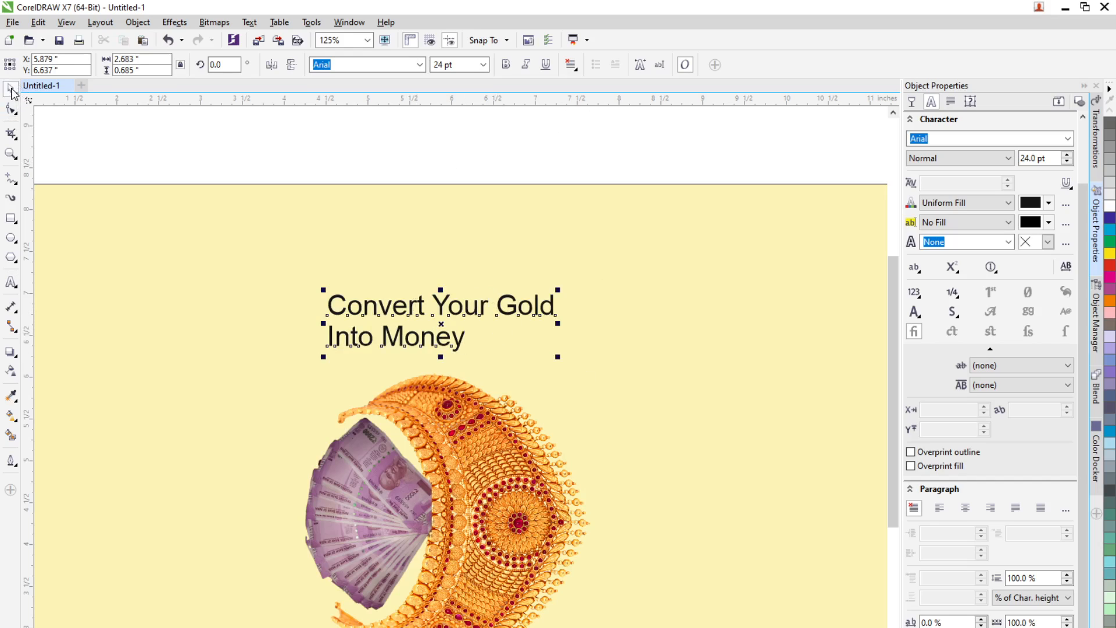
Step: Center-align the title's paragraph text and nudge the title slightly down
left_click(951, 102)
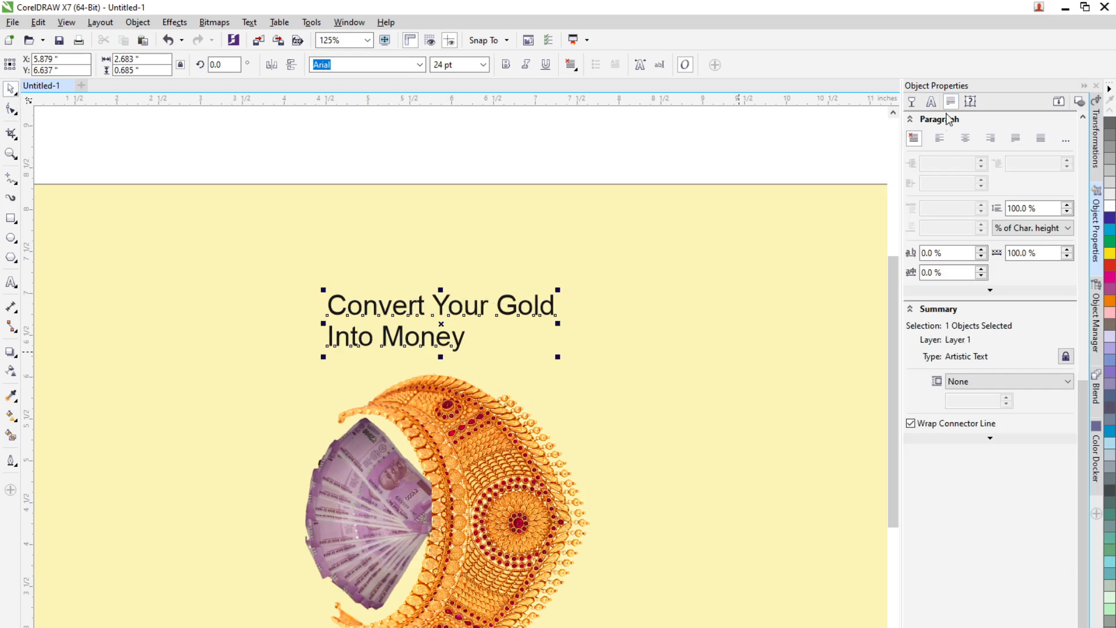
left_click(964, 138)
left_click_drag(474, 304, 476, 319)
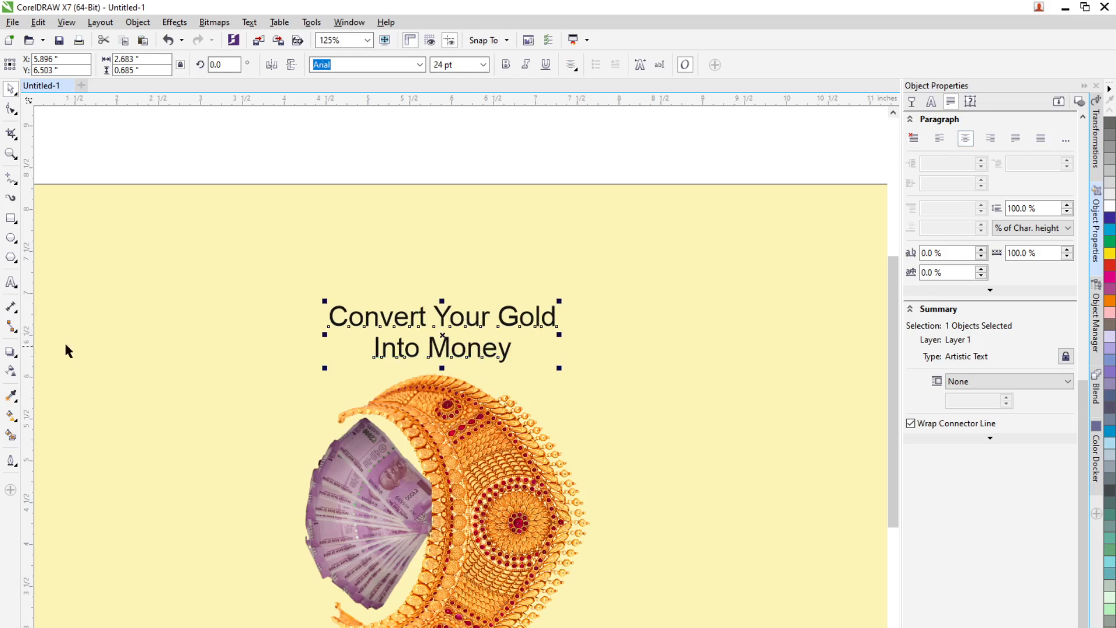
Step: Set the word "Gold" in the title to 48 pt
left_click(10, 282)
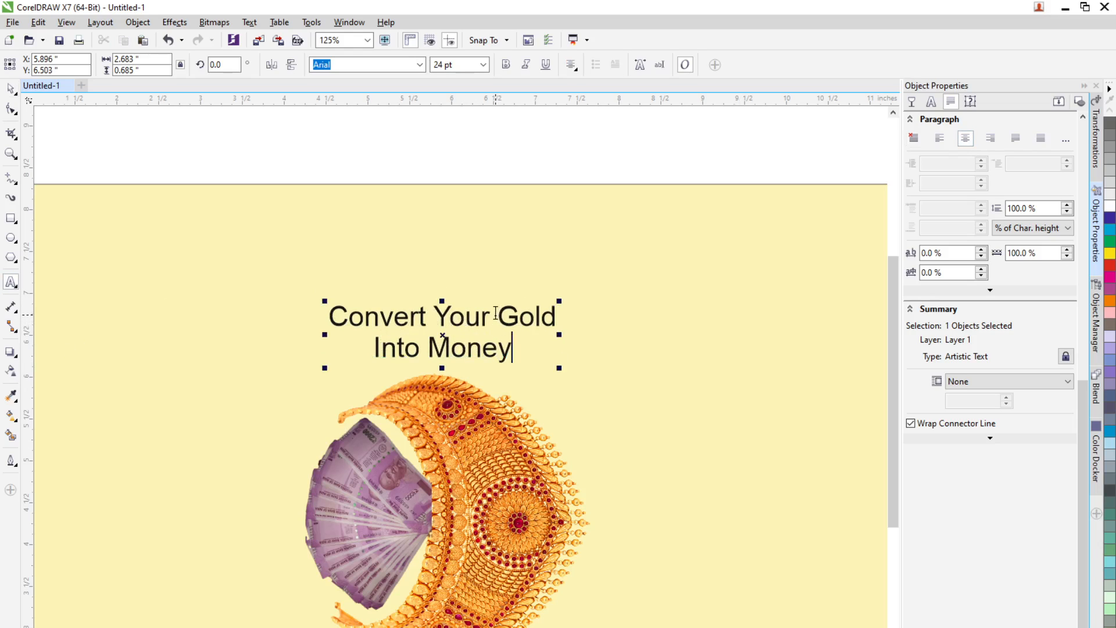
left_click_drag(496, 314, 568, 313)
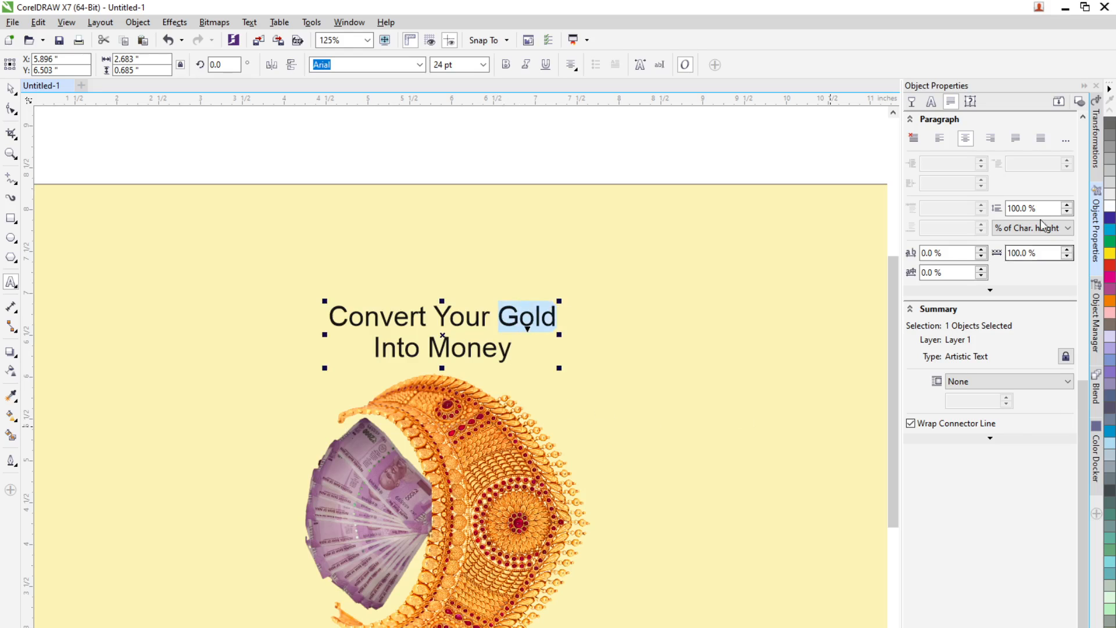
left_click(931, 102)
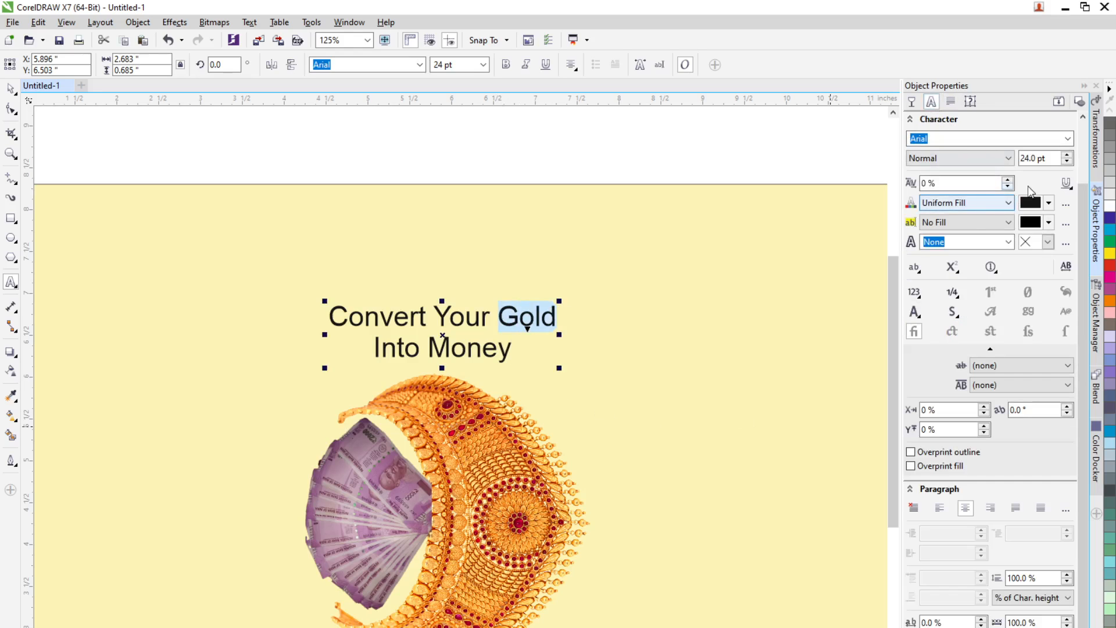
left_click(485, 65)
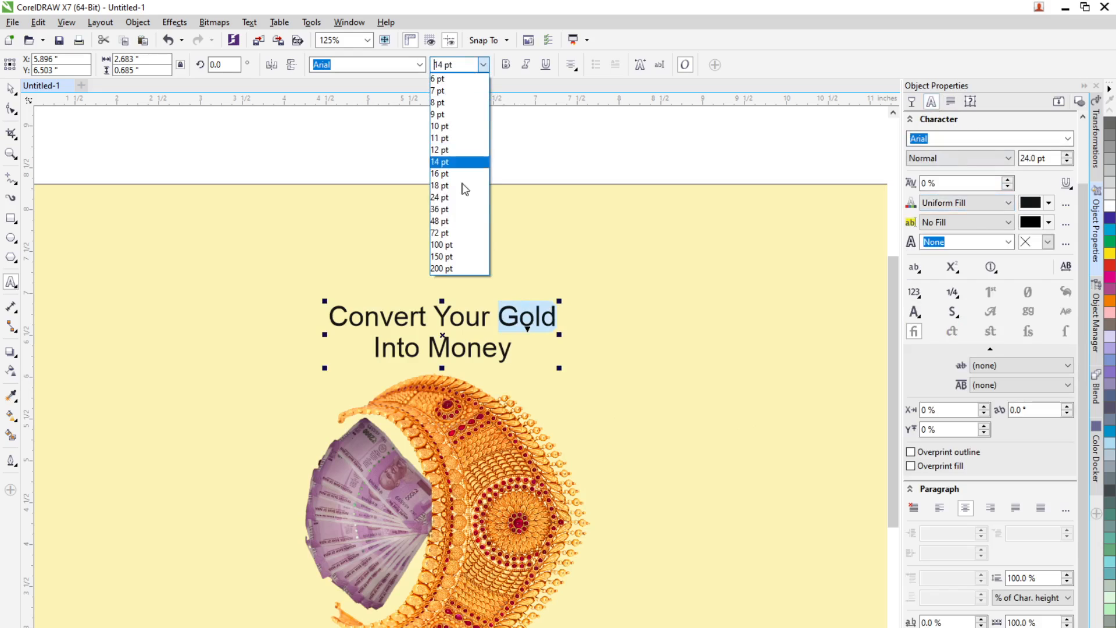
left_click(453, 221)
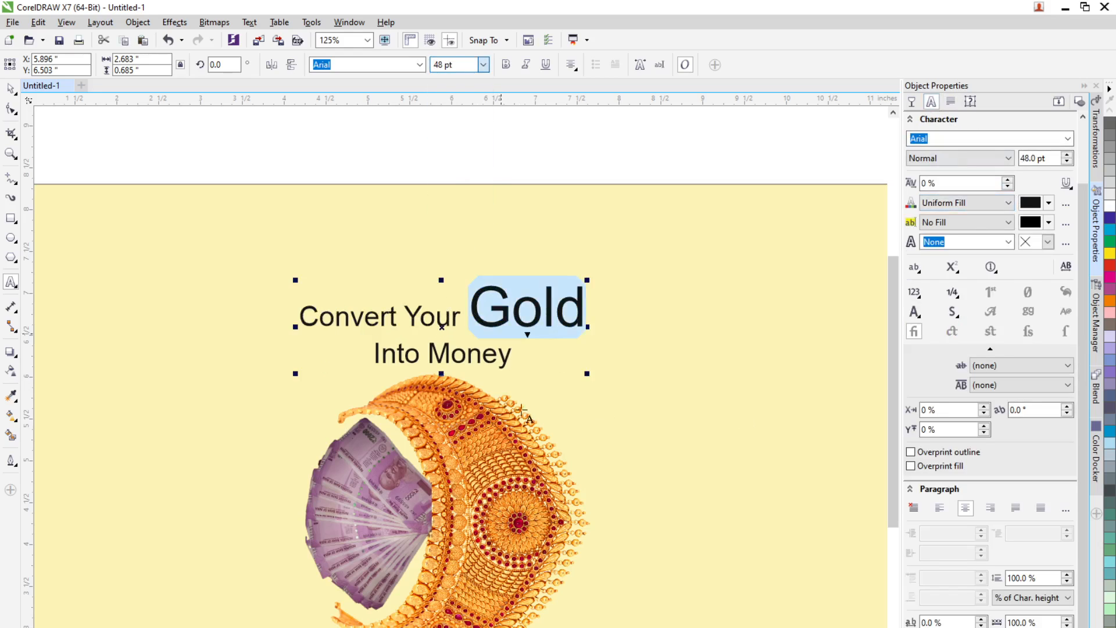
Step: Put "Money" on its own line and move the title upward
left_click(434, 355)
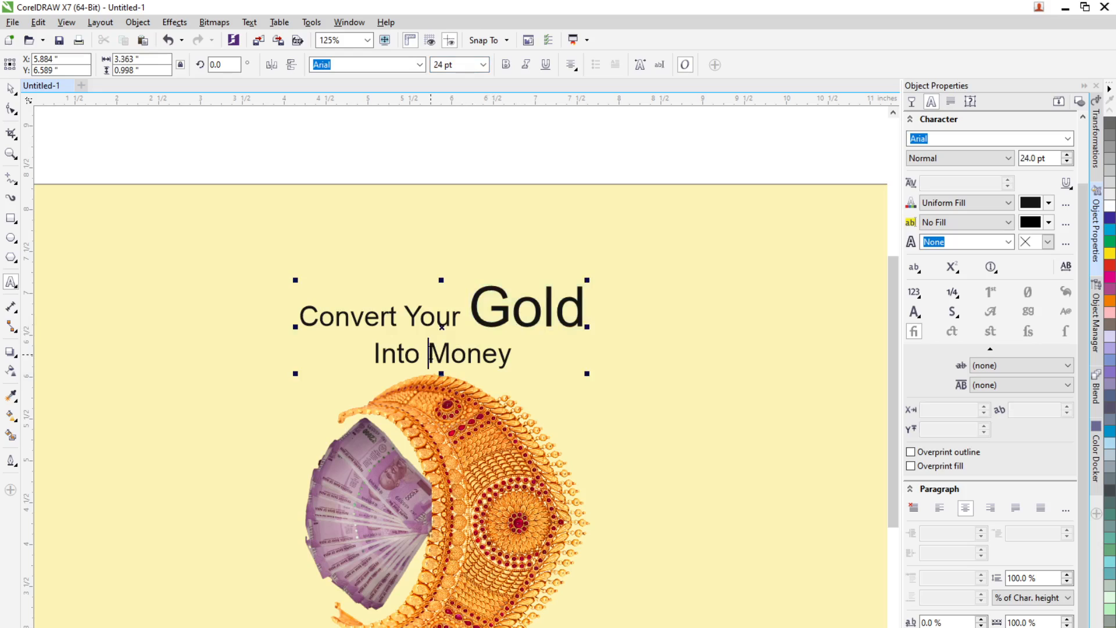
key("BackSpace")
key("Return")
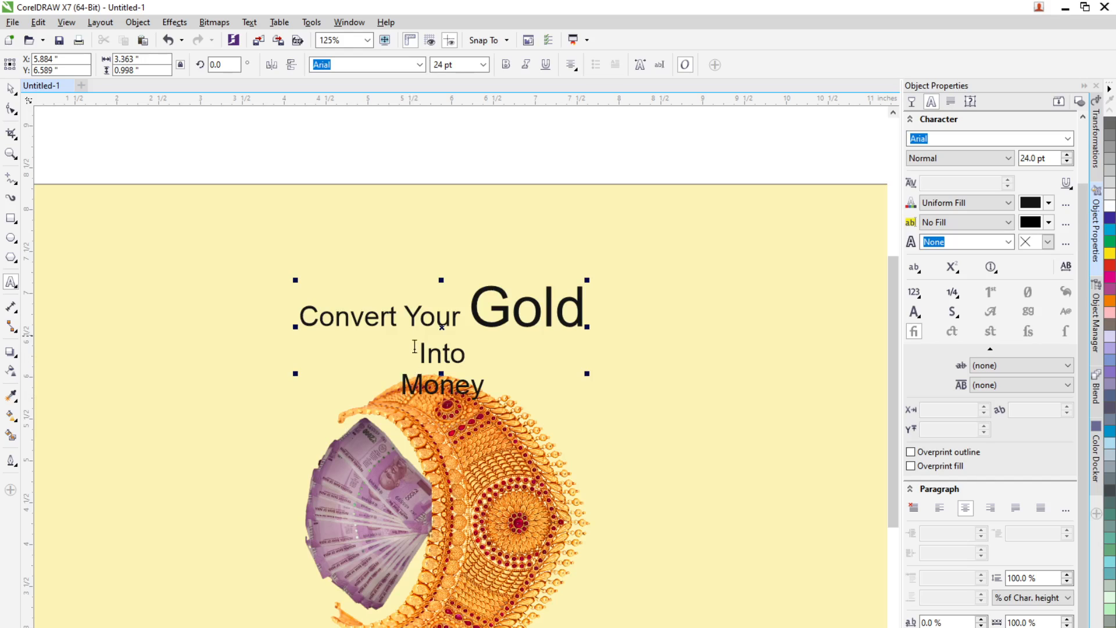
left_click(10, 89)
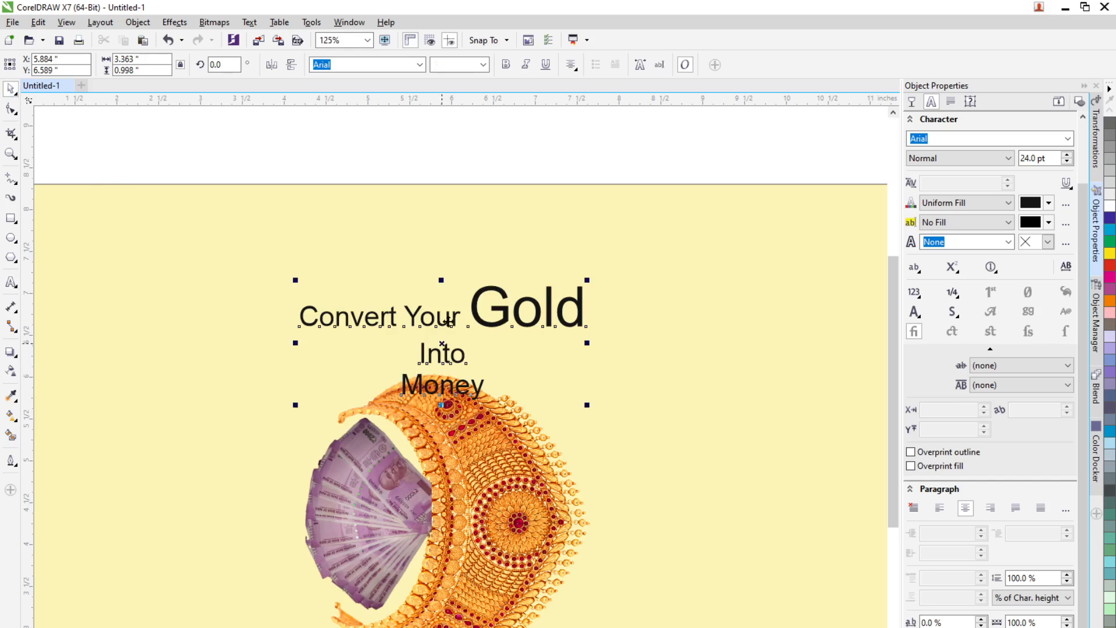
left_click_drag(451, 314, 451, 264)
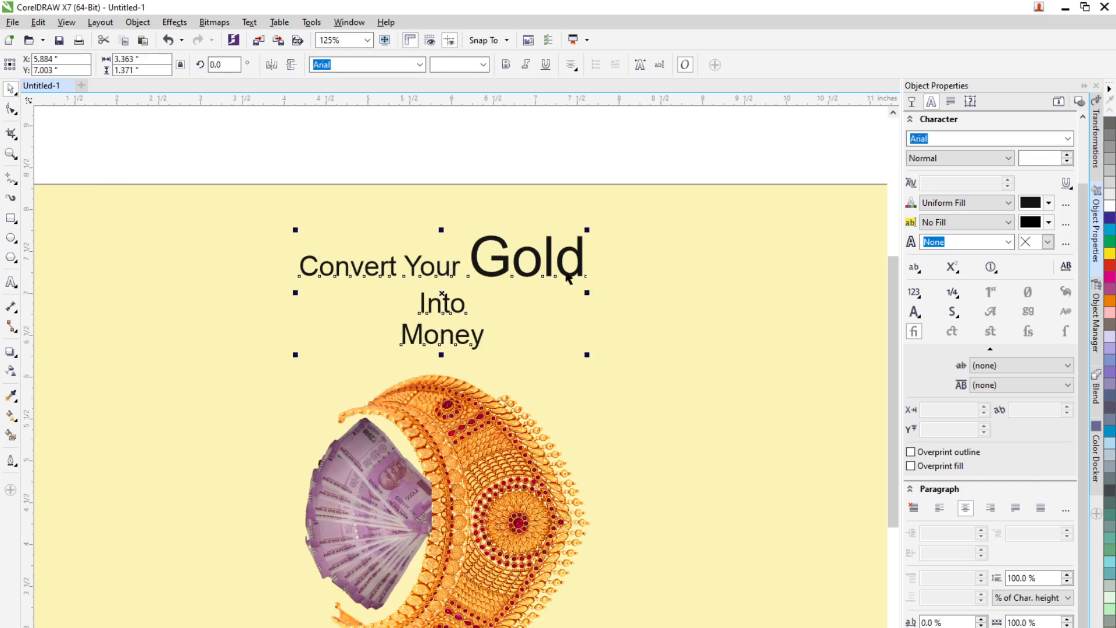
Step: Join "Into" onto the first line right after "Gold"
left_click(11, 283)
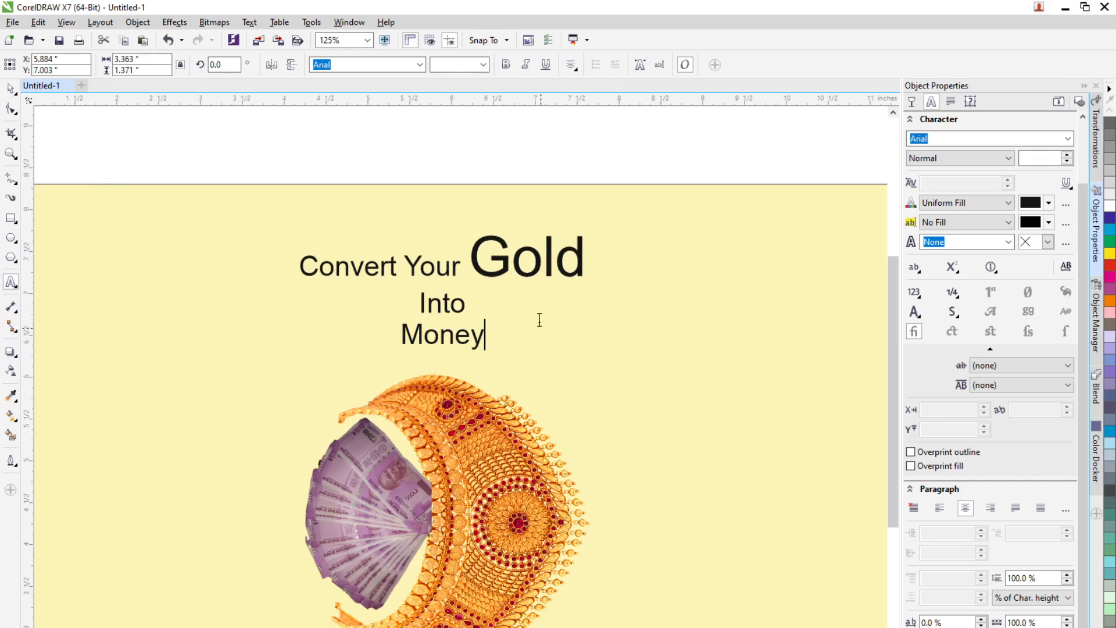
left_click(591, 275)
key("Delete")
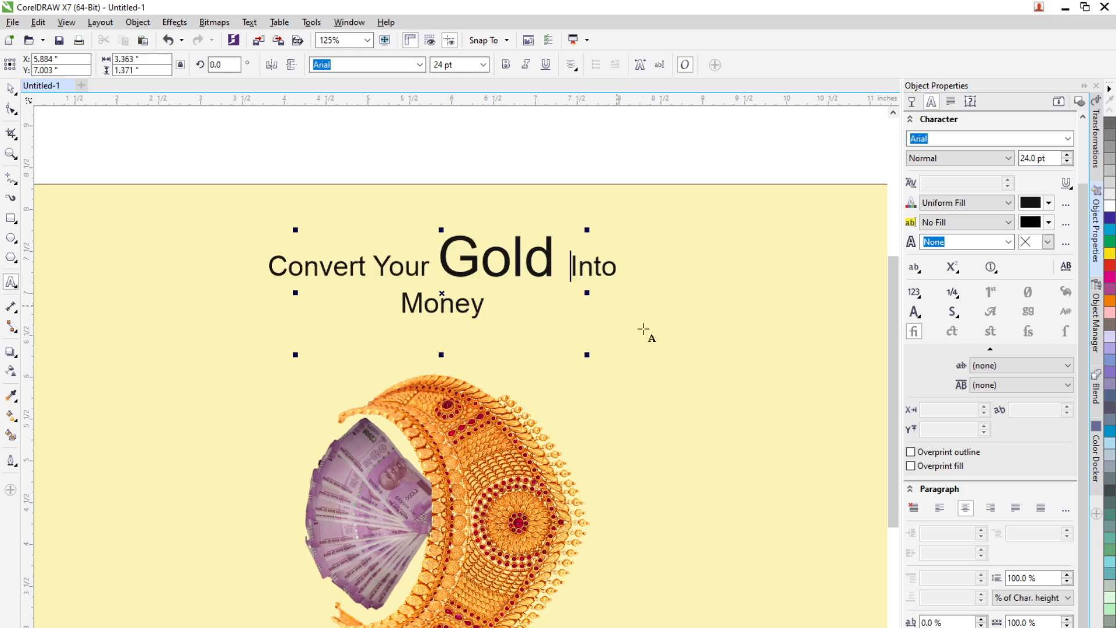
Step: Set the word "Money" to 48 pt and move the title slightly down
left_click_drag(409, 305, 496, 303)
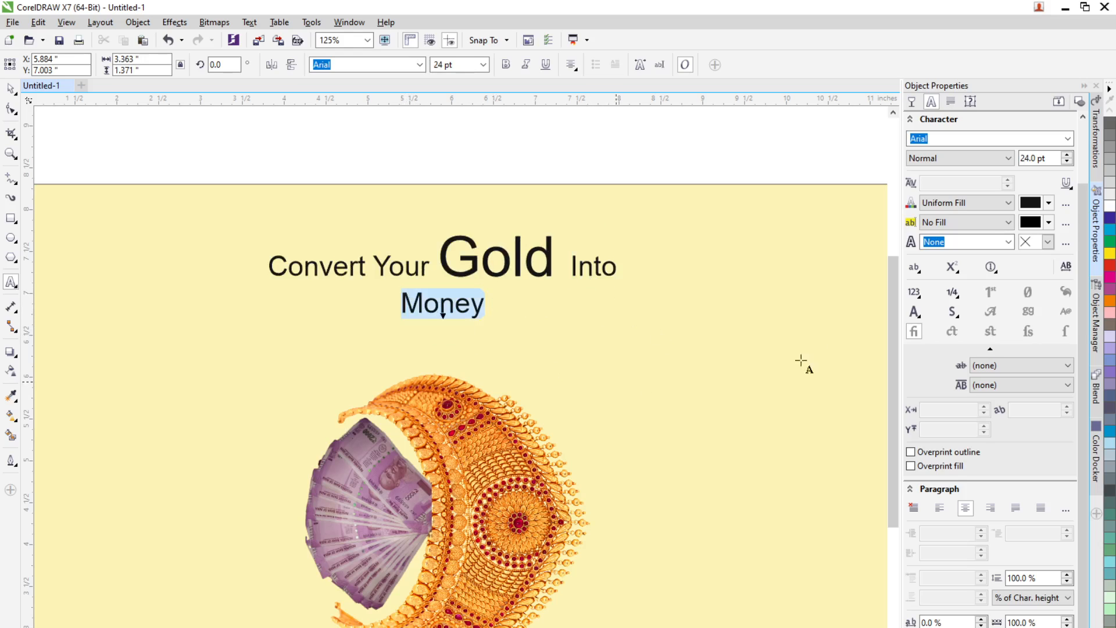
left_click(502, 251)
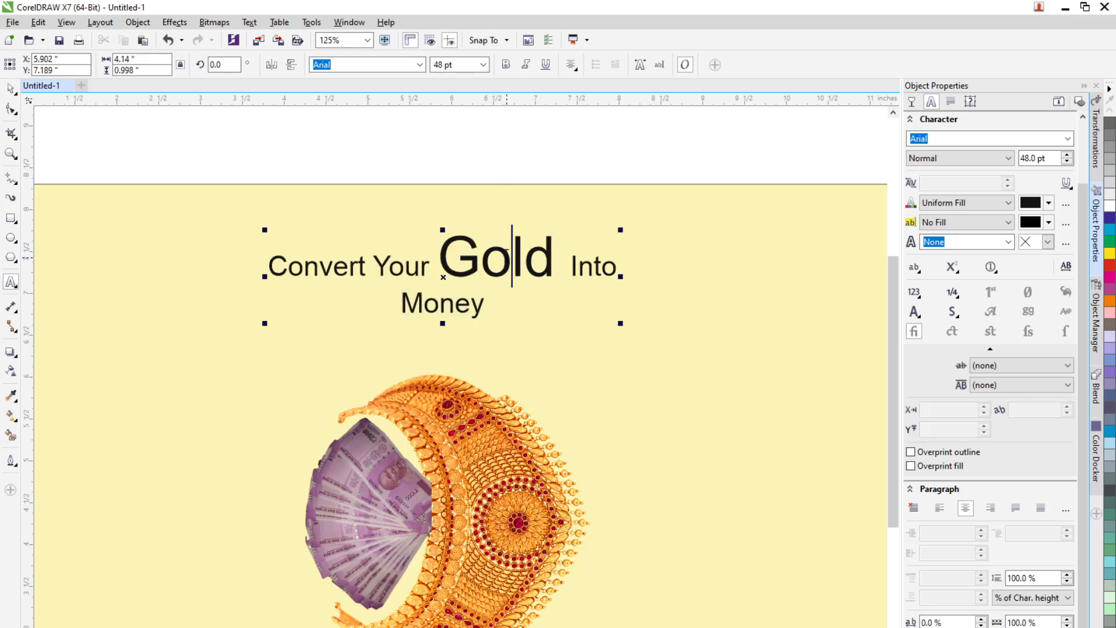
left_click_drag(401, 306, 506, 302)
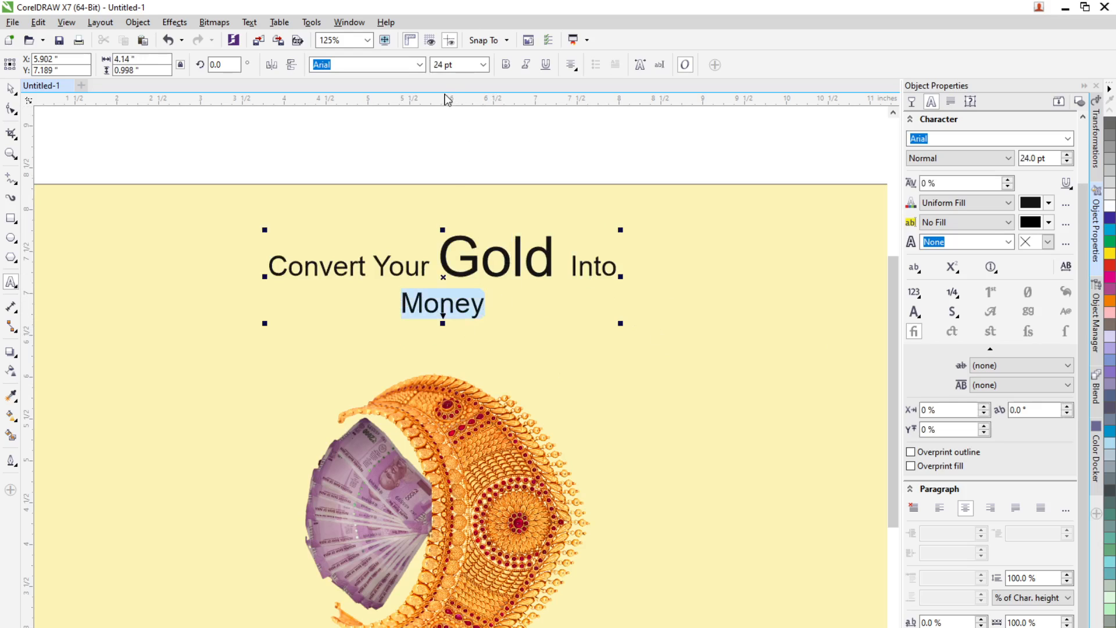
left_click(483, 64)
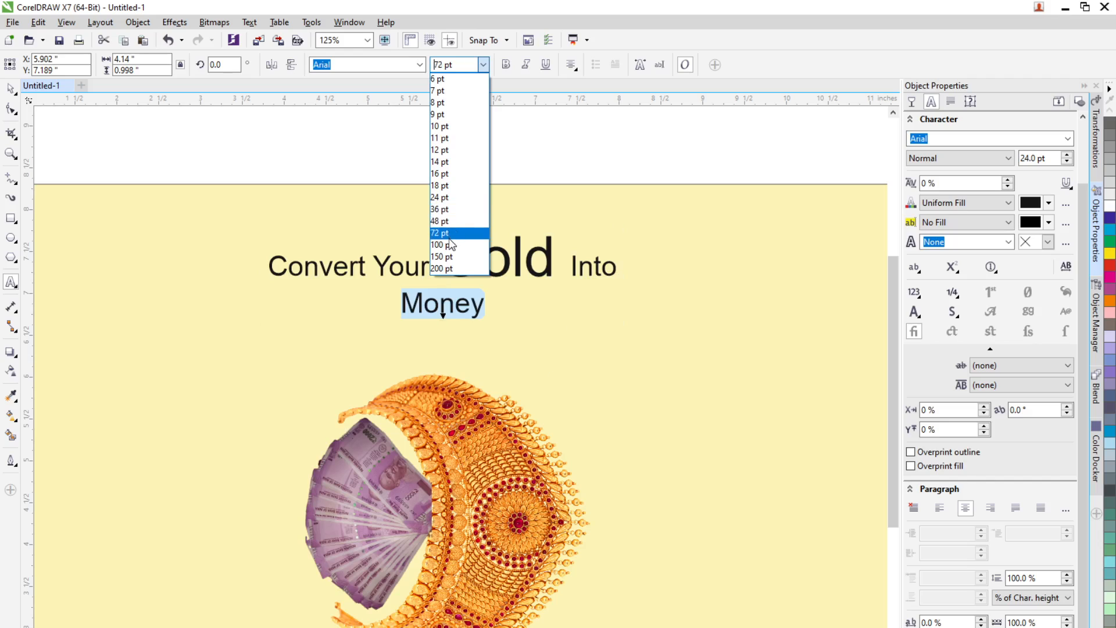
left_click(443, 221)
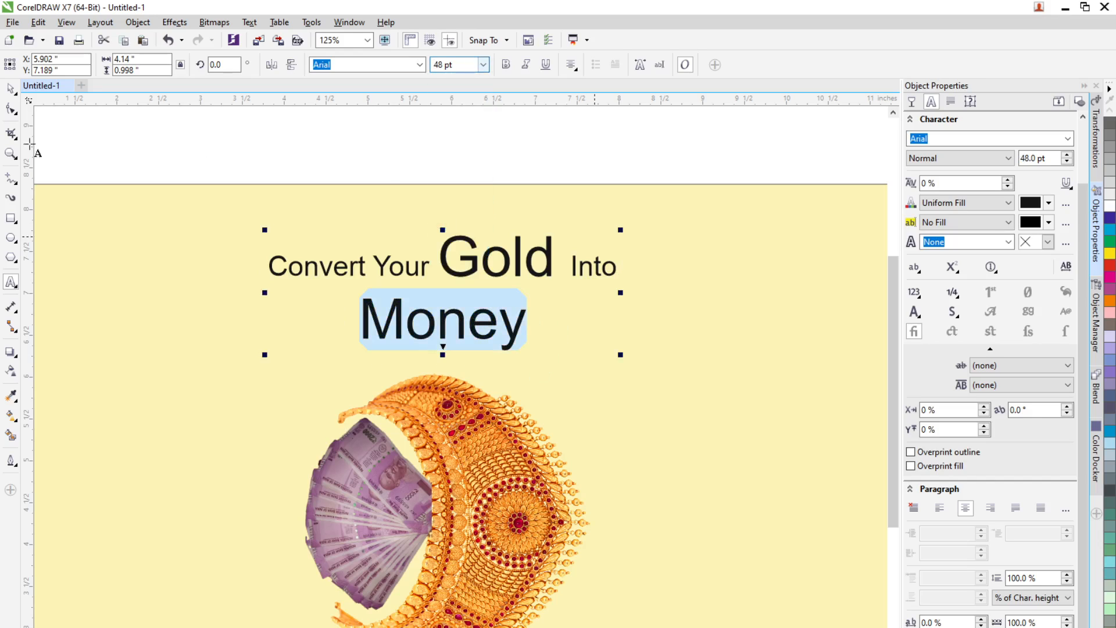
left_click(12, 92)
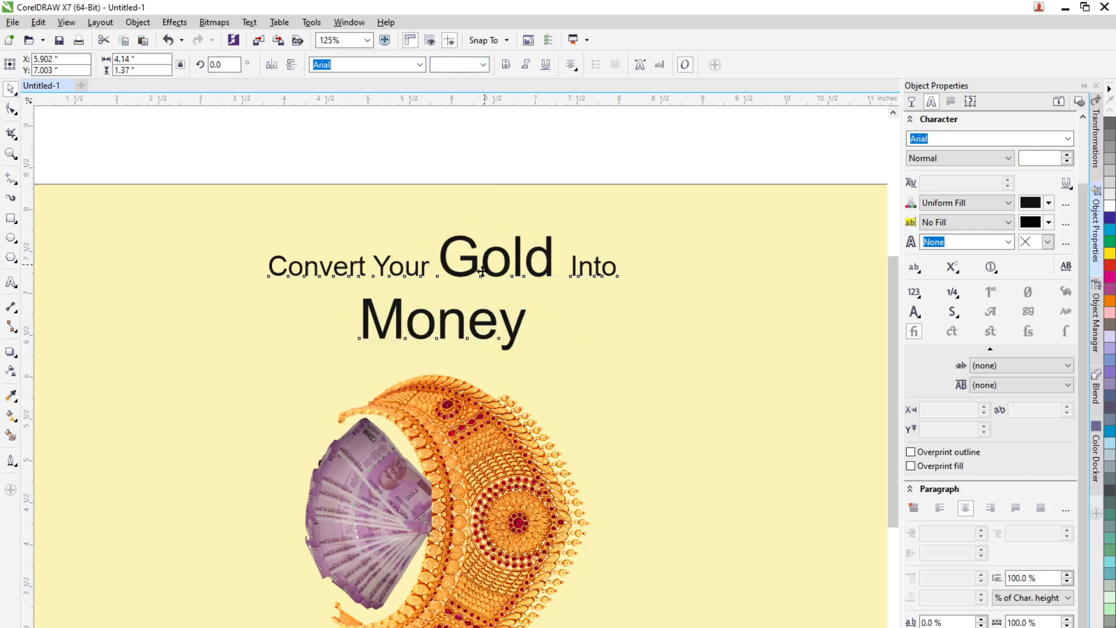
left_click_drag(490, 262, 487, 290)
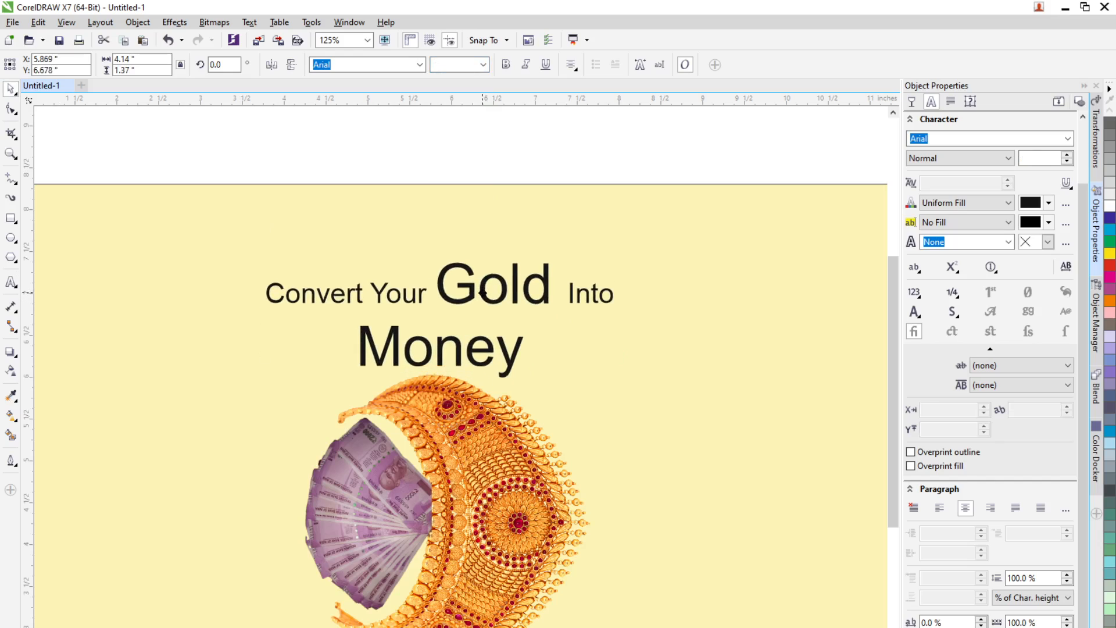
Step: Join "Money" onto the first line of the title right after "Into"
left_click(627, 382)
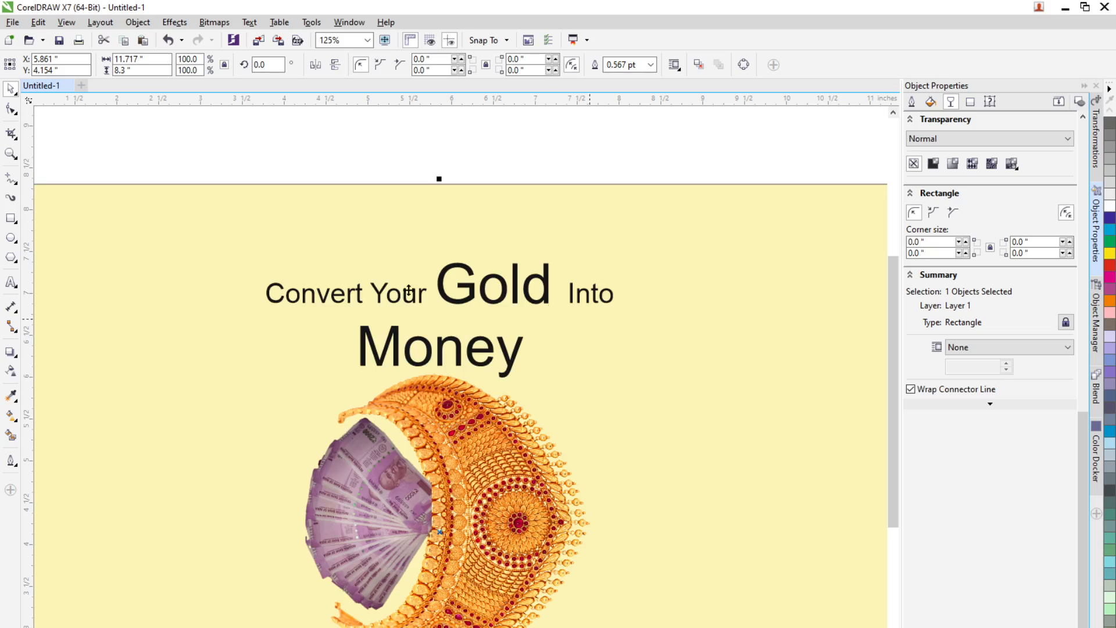
left_click(10, 282)
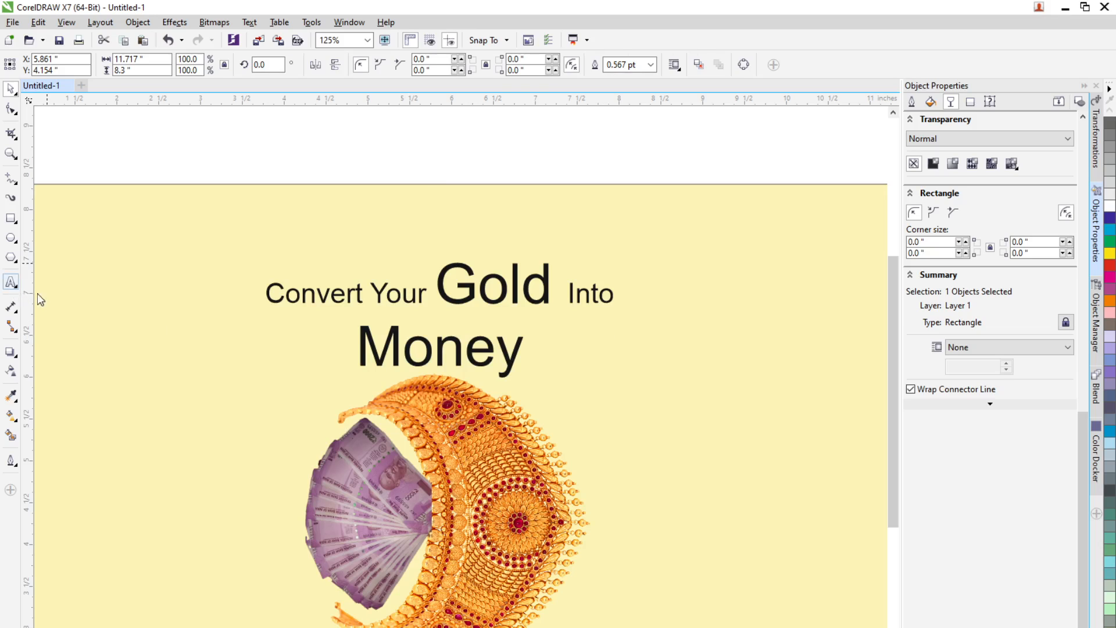
left_click(610, 294)
key("Delete")
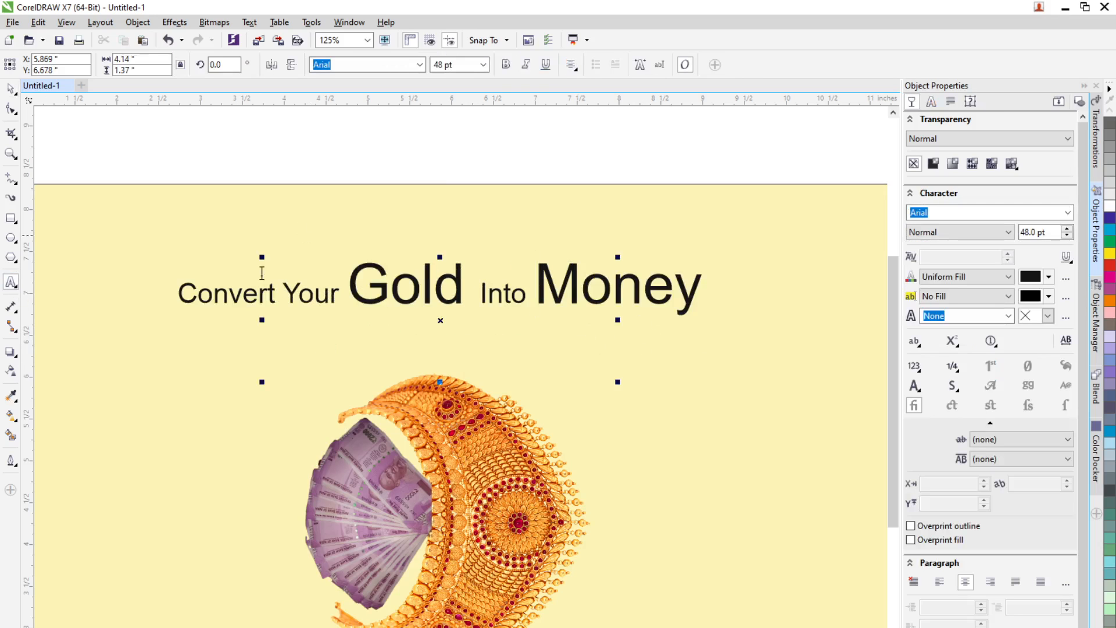
Step: Set the word "Money" in the title to 24 pt
left_click(10, 88)
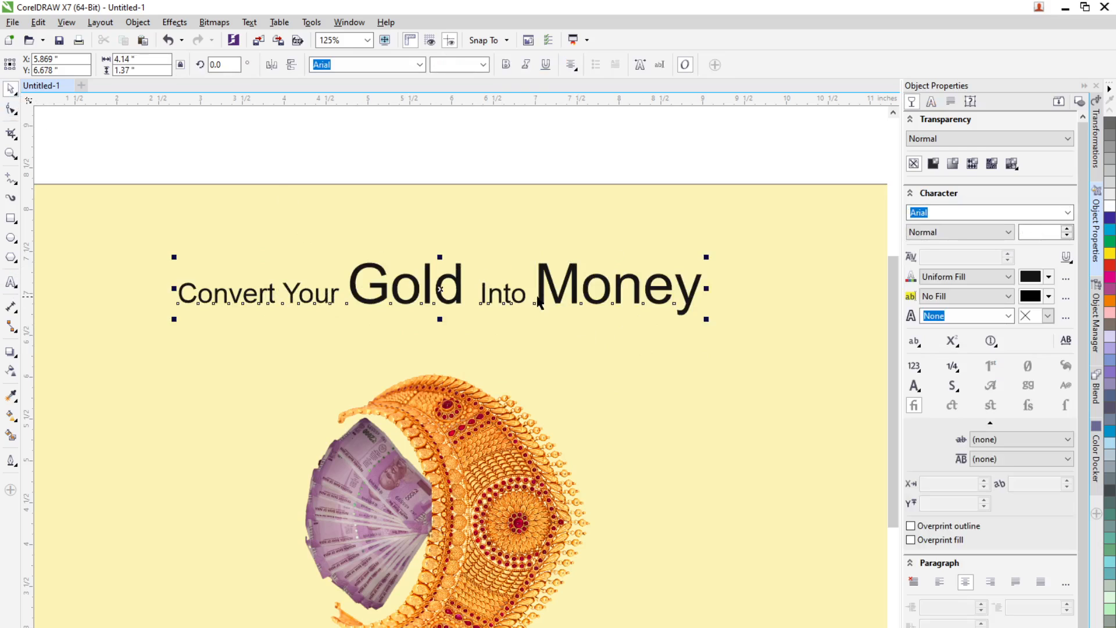
left_click(10, 282)
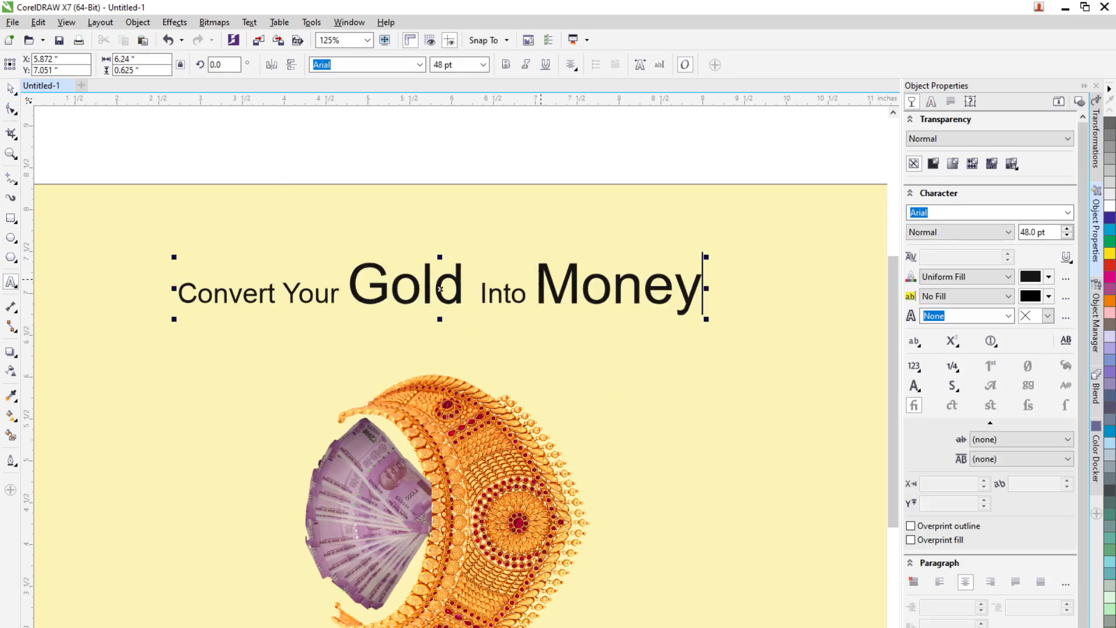
left_click_drag(536, 283, 770, 280)
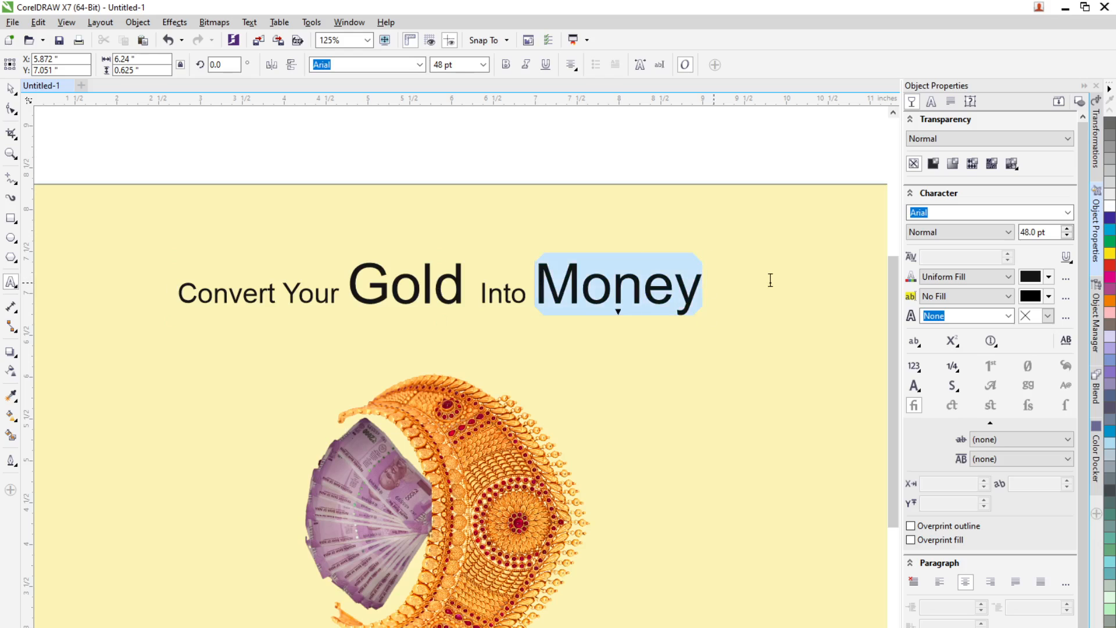
left_click(483, 65)
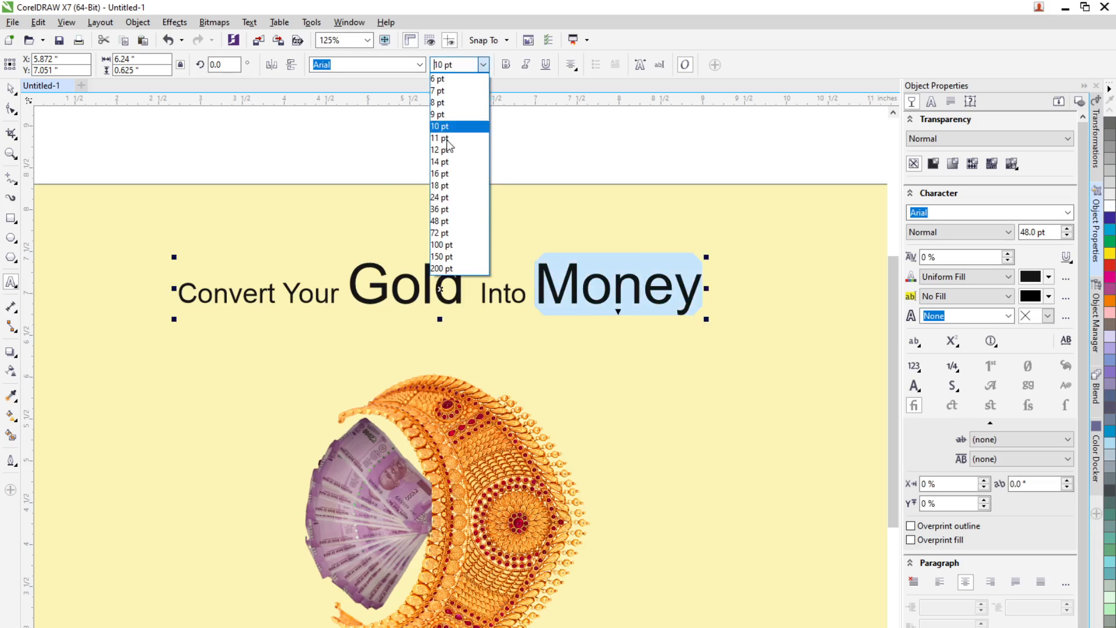
left_click(442, 197)
left_click(10, 88)
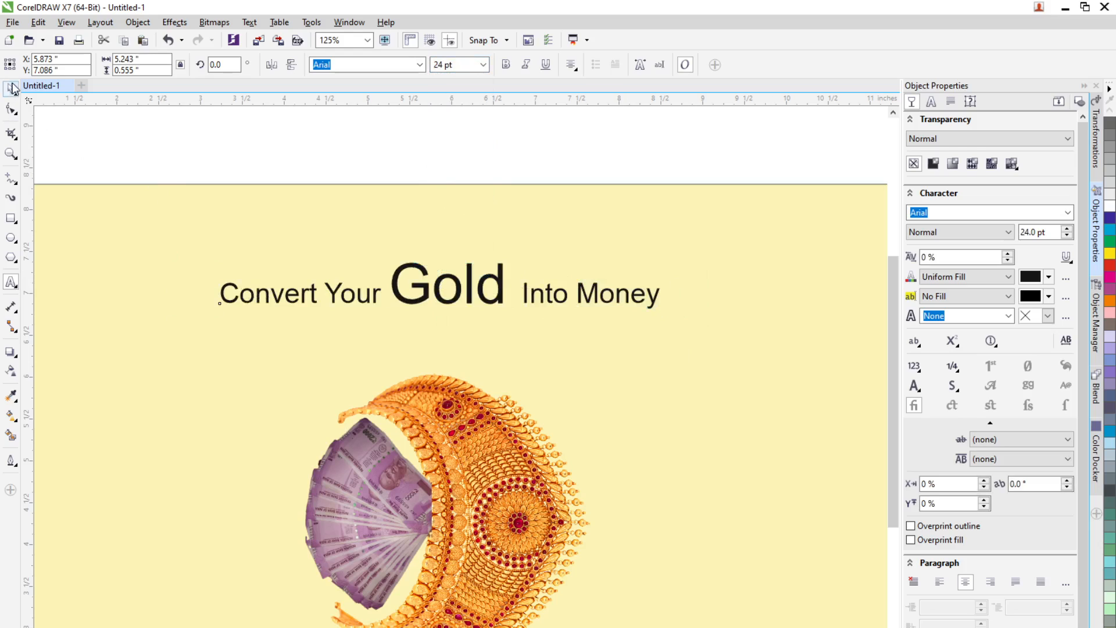
Step: Move "Into Money" onto its own second line below "Convert Your Gold"
left_click(526, 297)
double_click(526, 298)
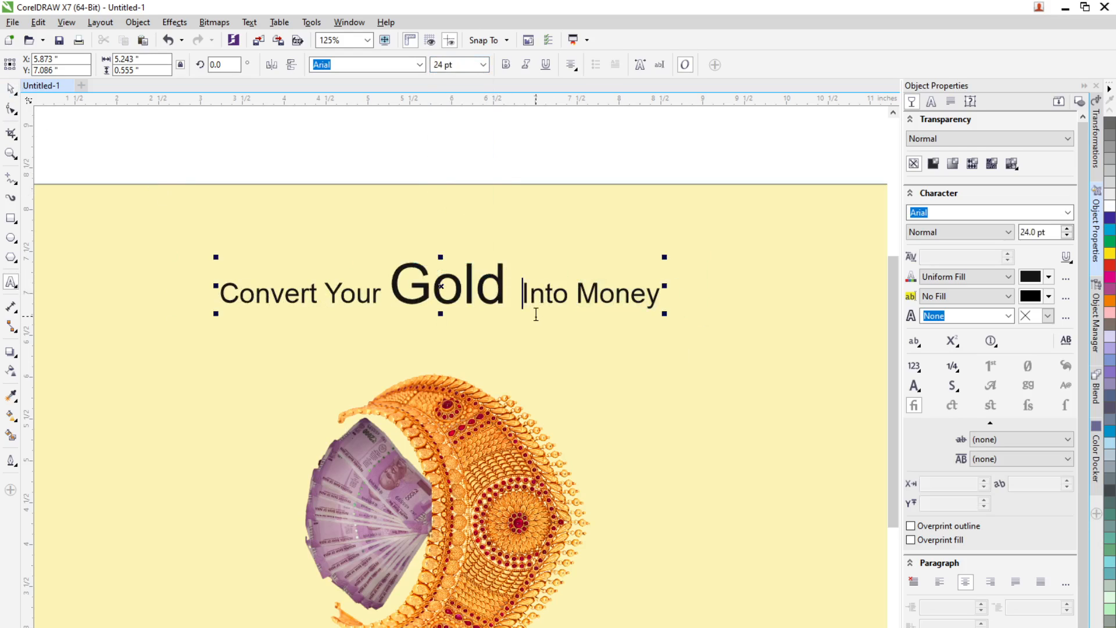
key("BackSpace")
key("Return")
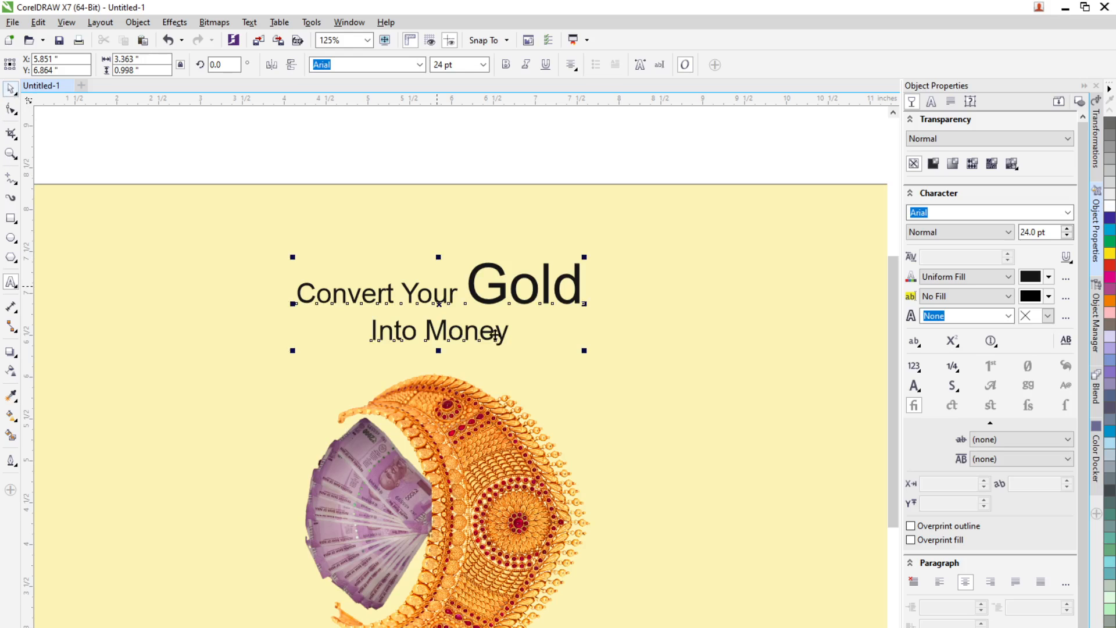
left_click_drag(495, 334, 423, 356)
key("Delete")
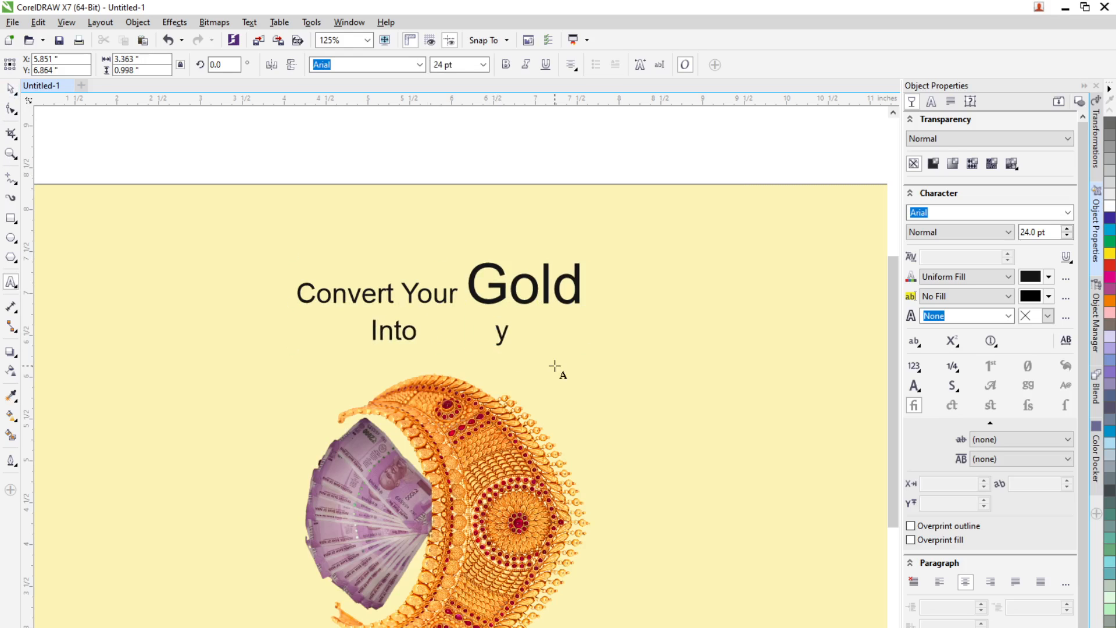
key("ctrl+z")
left_click(10, 88)
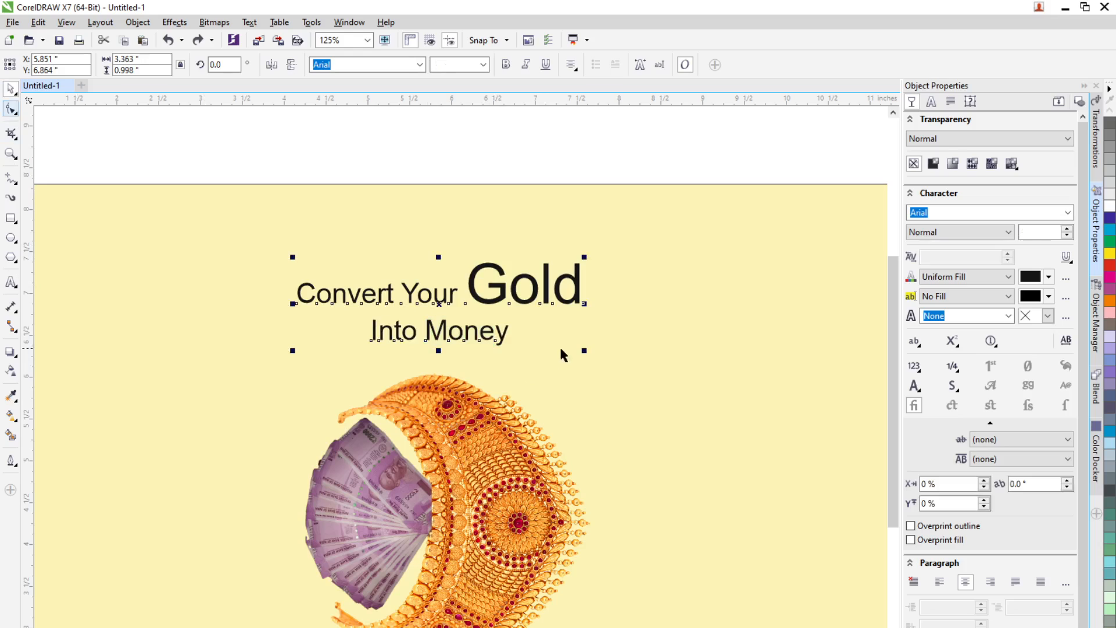
double_click(426, 330)
left_click_drag(372, 331, 511, 329)
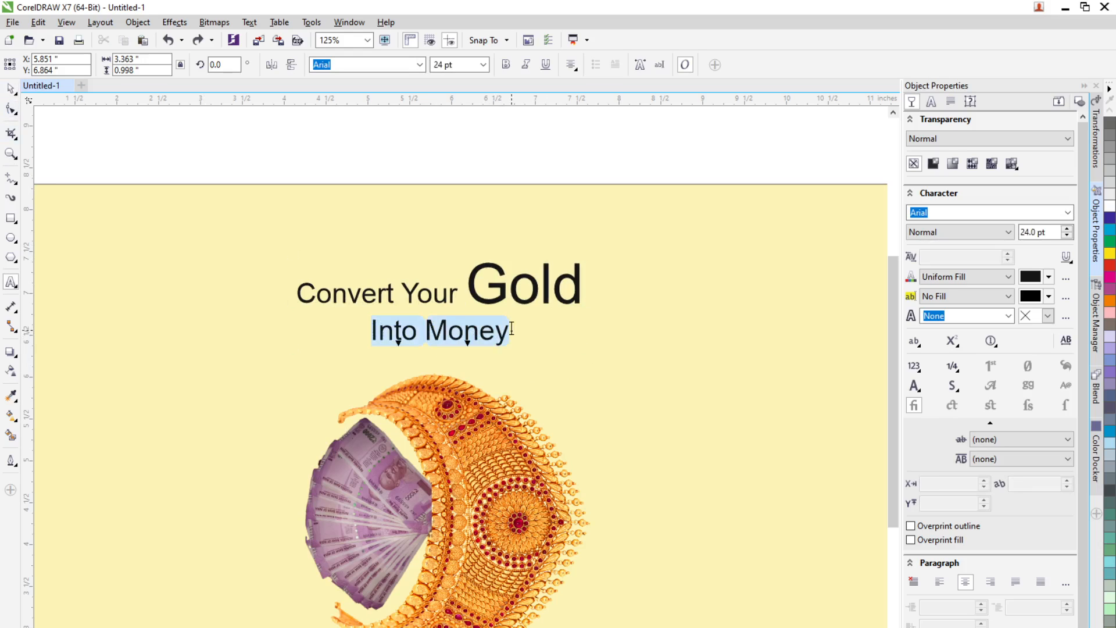
key("Delete")
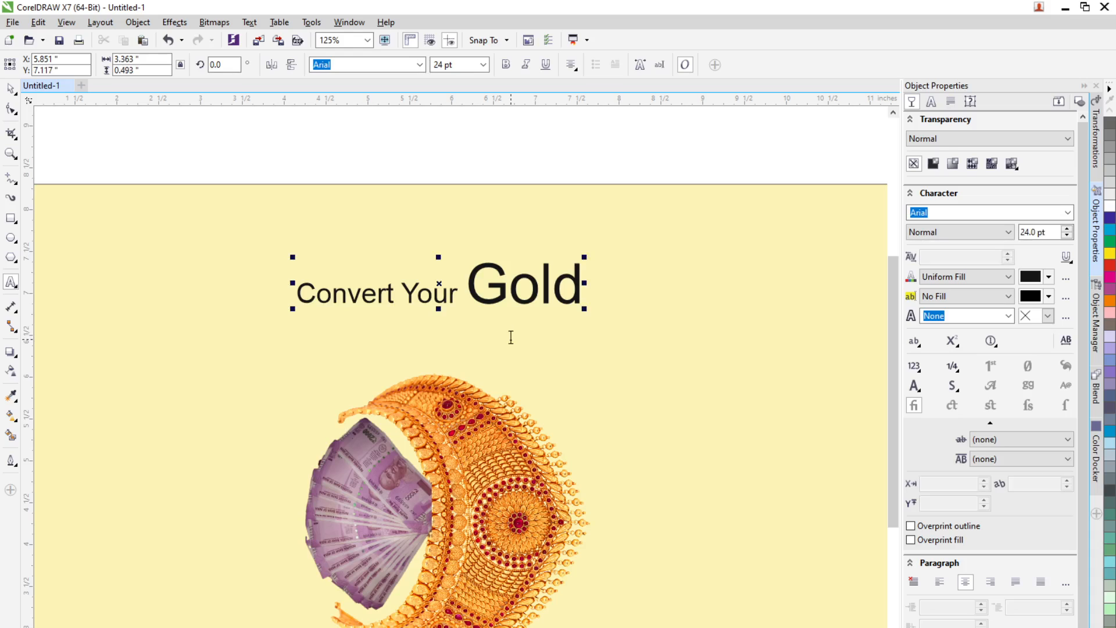
key("BackSpace")
left_click(483, 324)
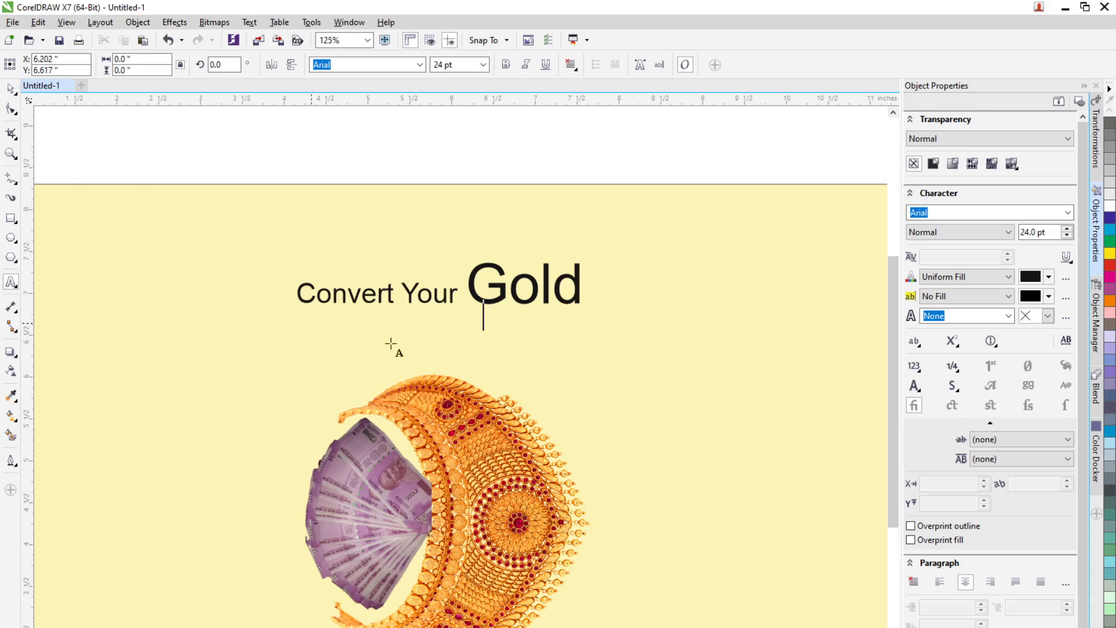
key("ctrl+space")
key("ctrl+z")
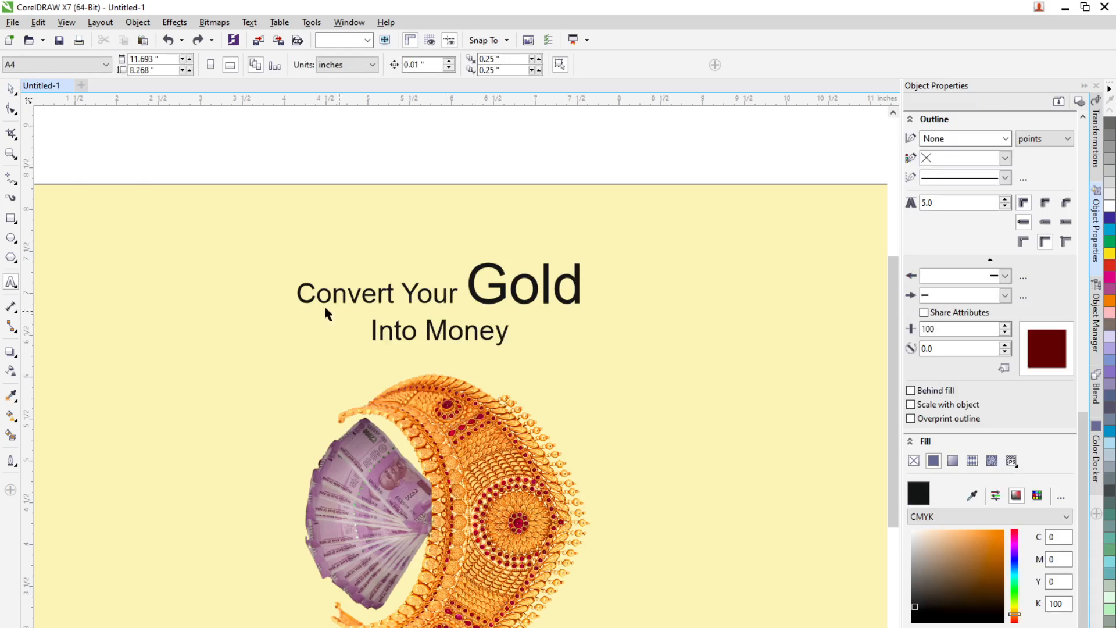
Step: Delete "Into Money" and its line break from the title, leaving "Convert Your Gold"
left_click(404, 339)
double_click(386, 331)
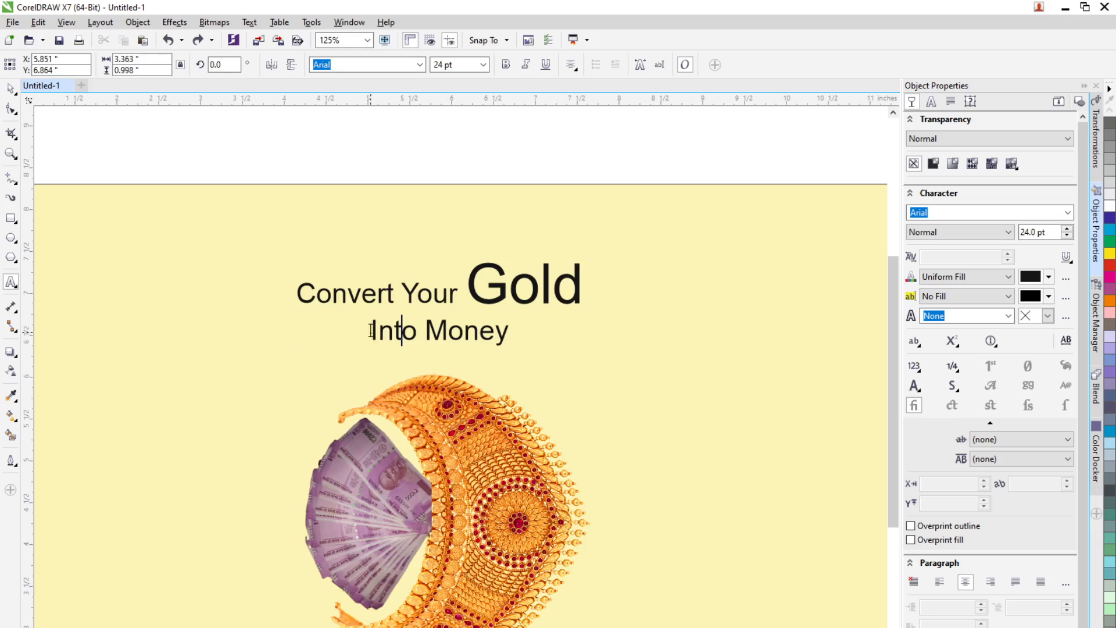
left_click_drag(370, 332, 511, 334)
key("BackSpace")
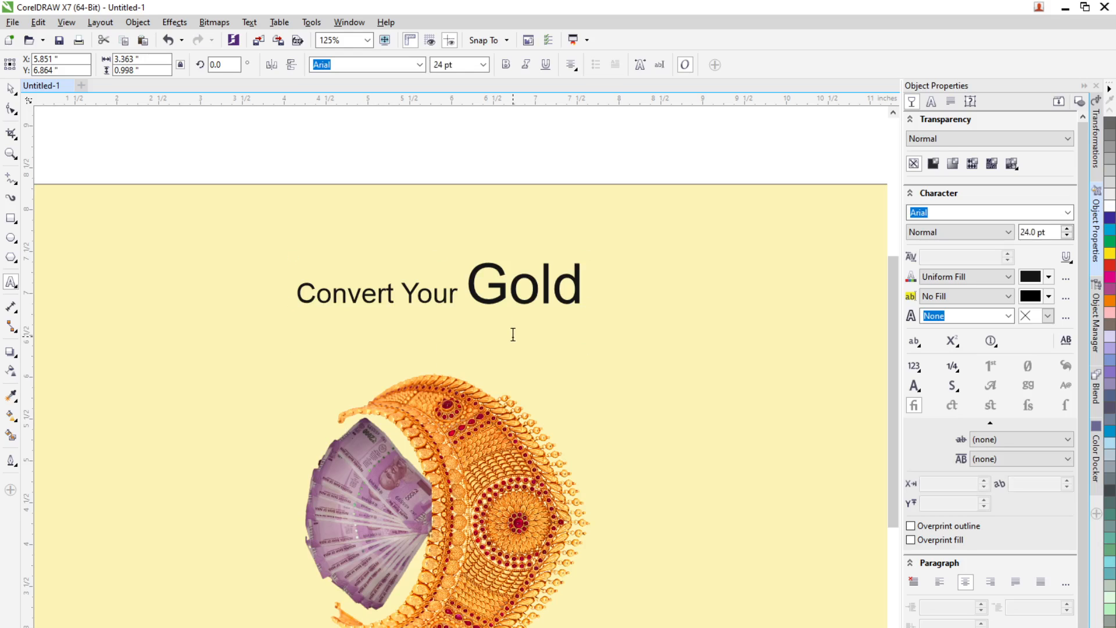
key("BackSpace")
left_click(10, 89)
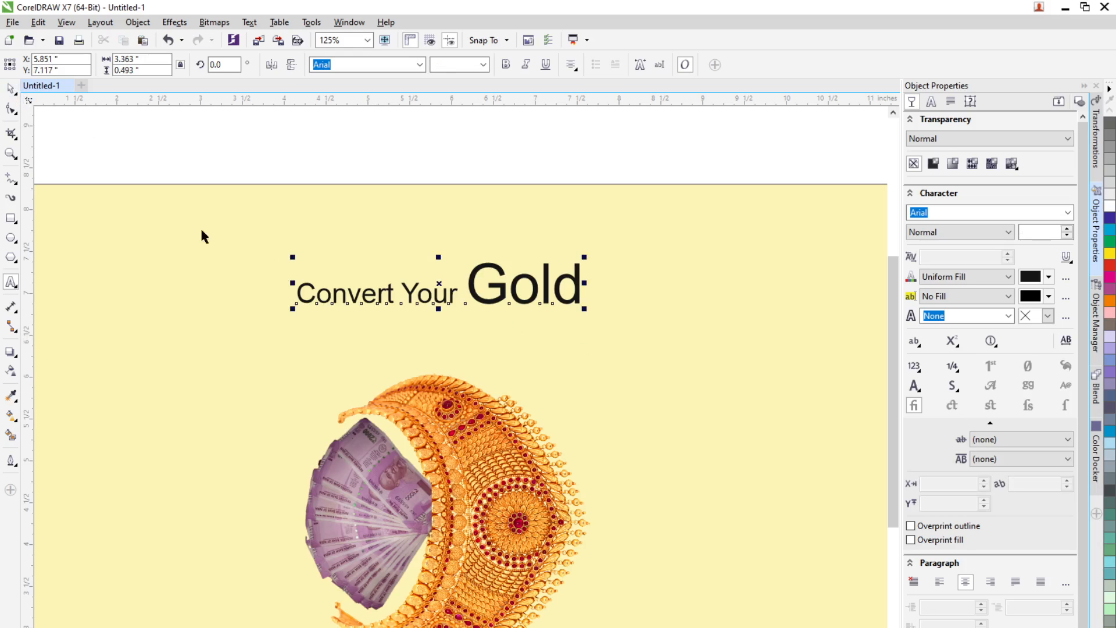
Step: Duplicate the title text and replace the copy's text with "Into Money"
left_click(366, 165)
left_click_drag(477, 299, 481, 325)
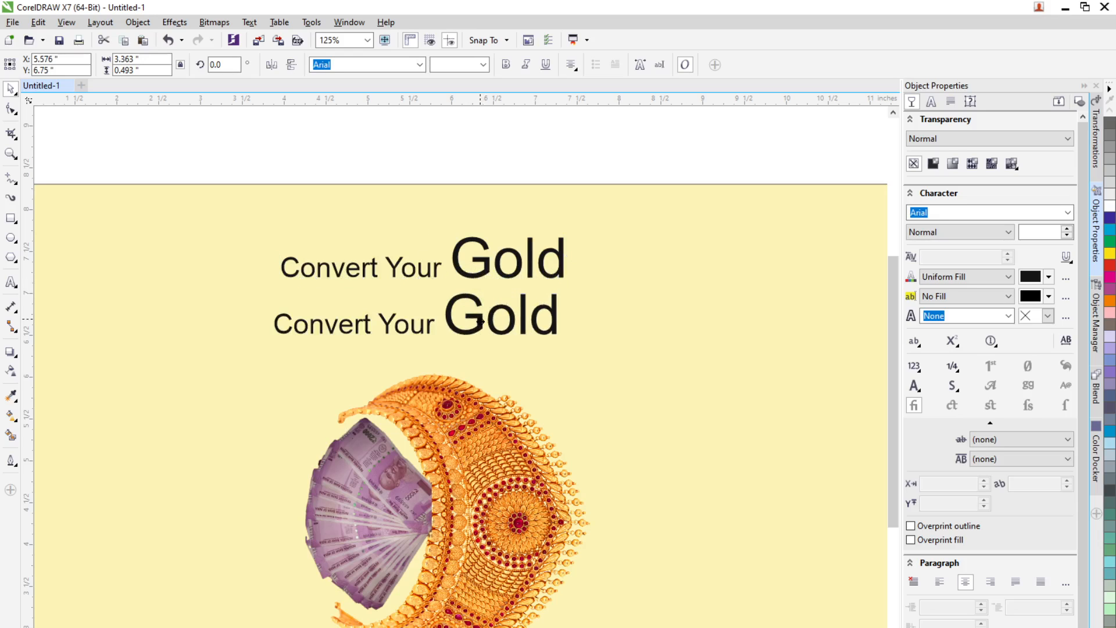
left_click(14, 283)
left_click(385, 337)
key("ctrl+a")
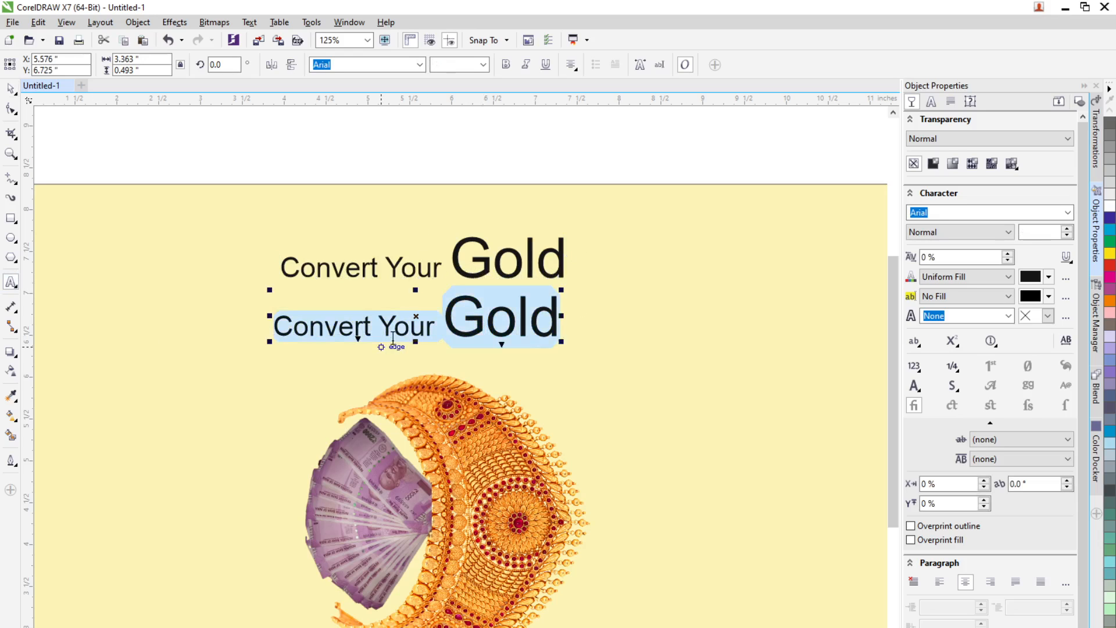
type("Into Money")
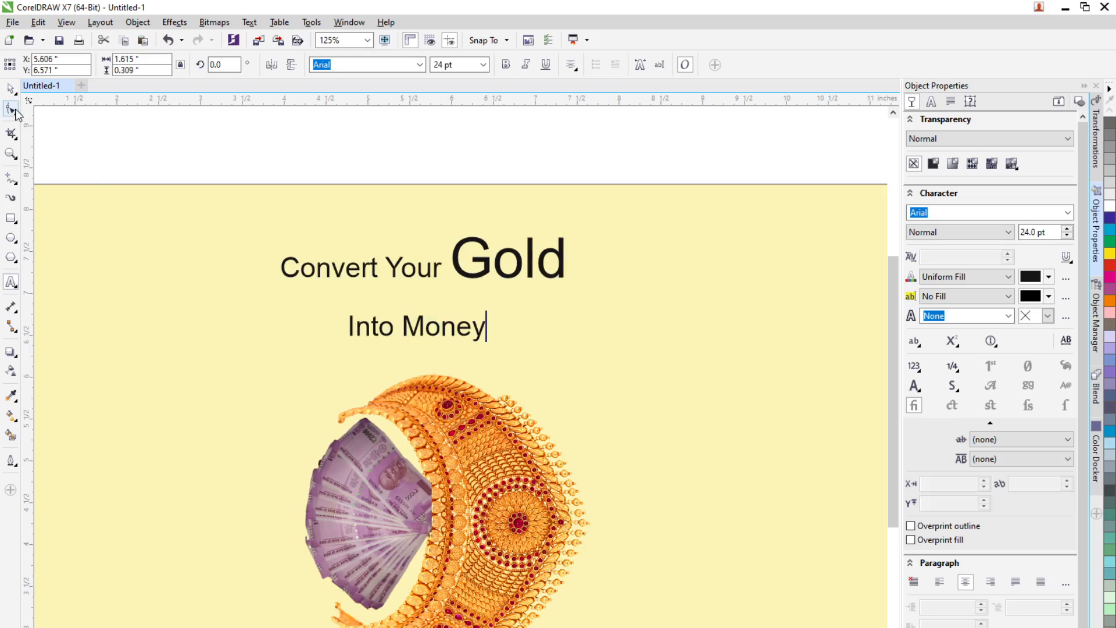
Step: Move the title down and place the "Into Money" text right after "Gold"
left_click(10, 88)
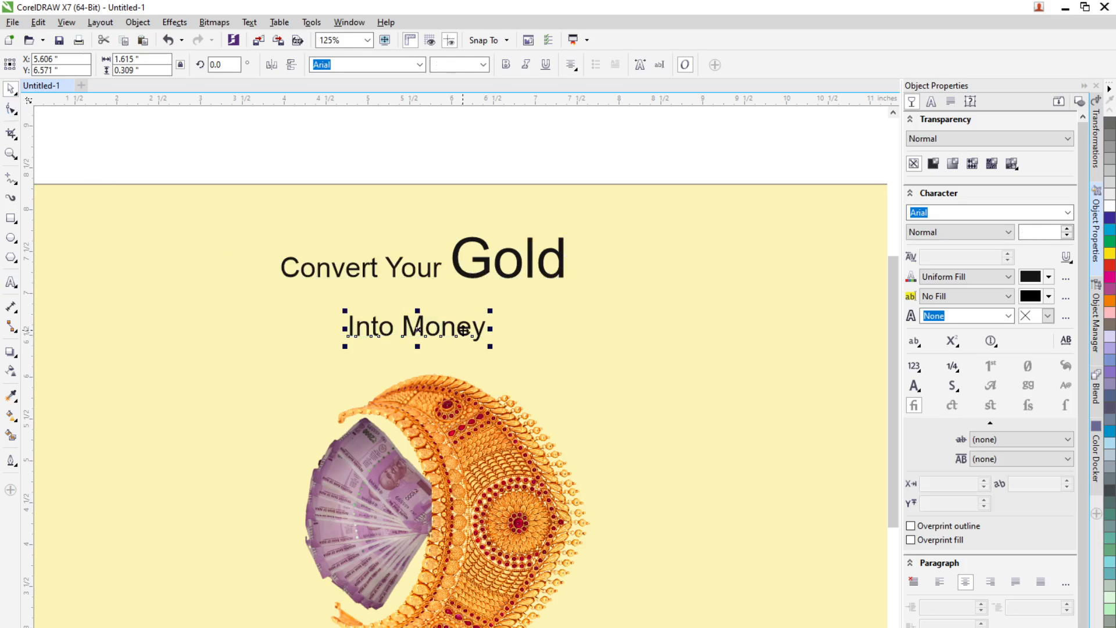
left_click_drag(463, 331, 694, 338)
left_click_drag(566, 268, 511, 334)
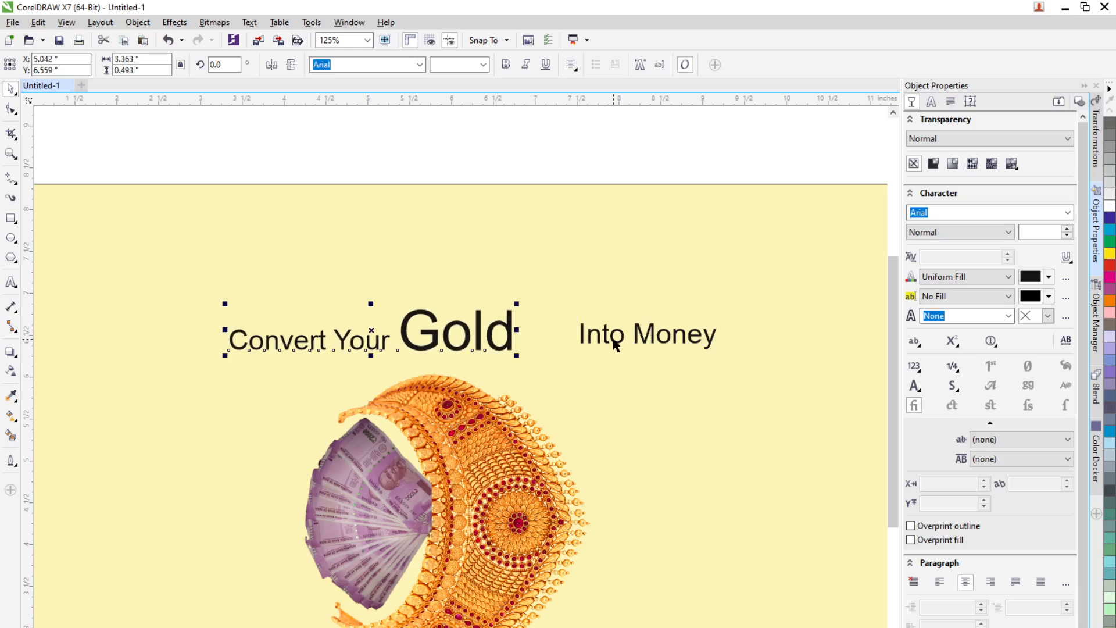
left_click_drag(615, 345, 547, 325)
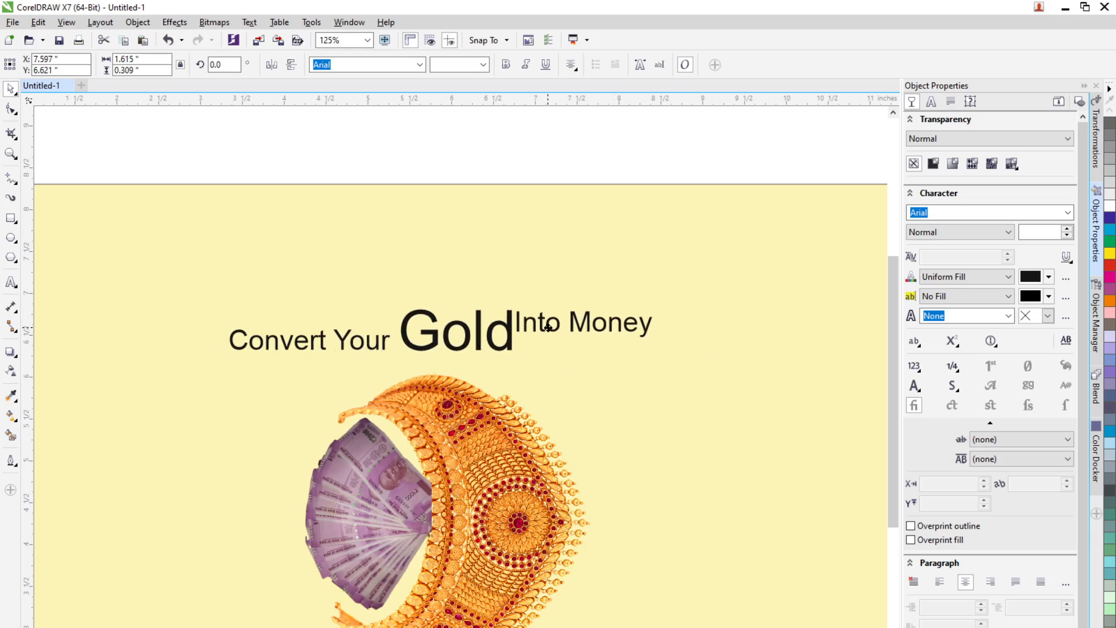
Step: Break "Into Money" into two stacked lines and left-align them
left_click(11, 283)
left_click(570, 324)
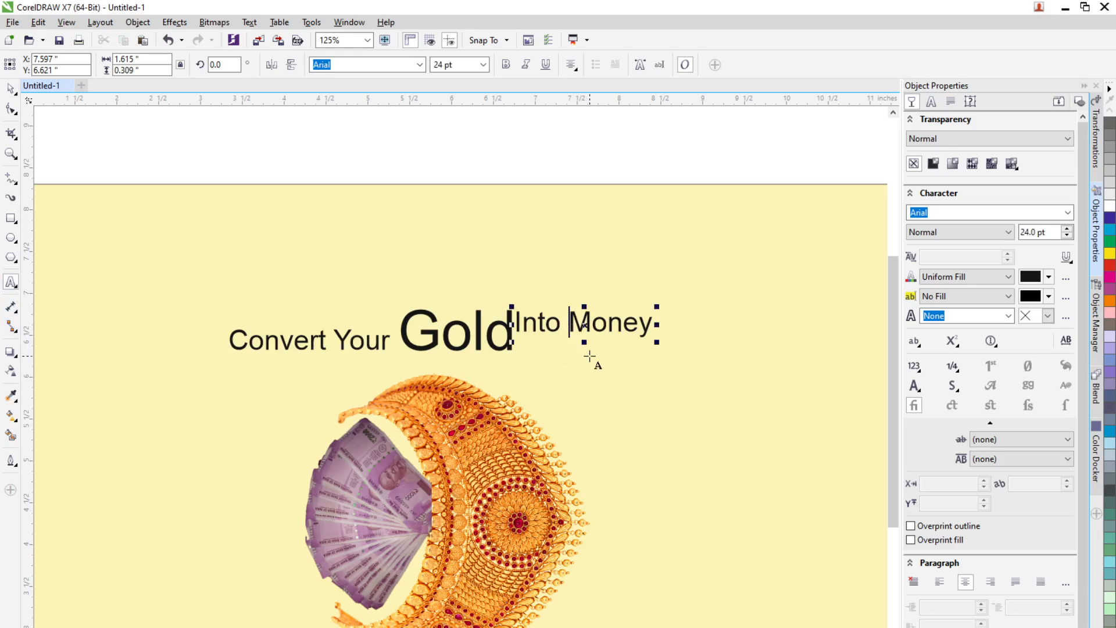
key("BackSpace")
key("Return")
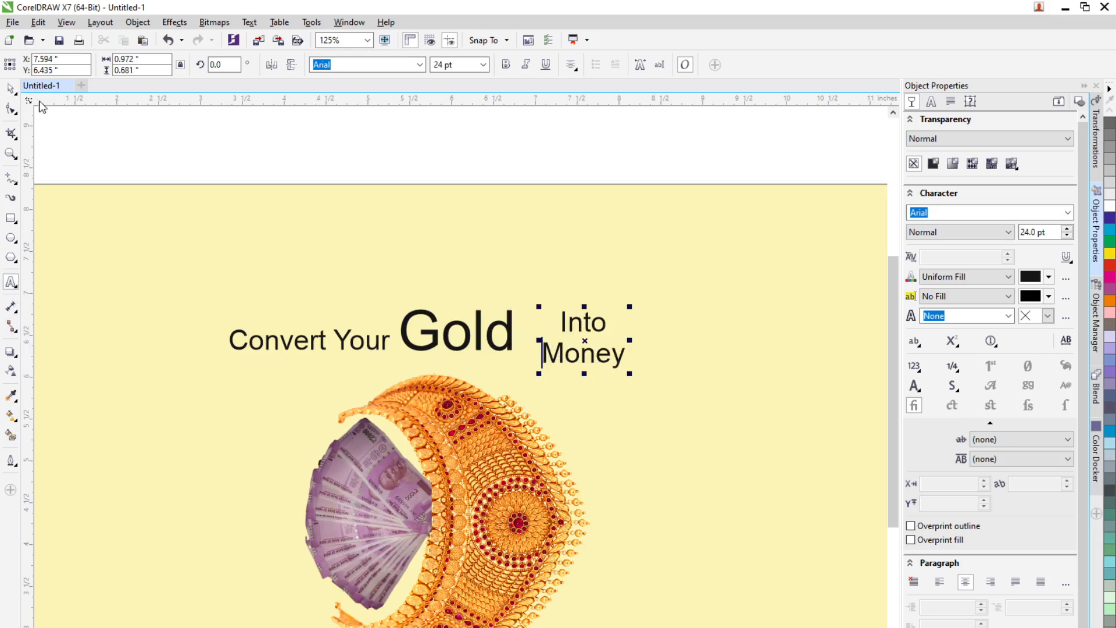
left_click(10, 88)
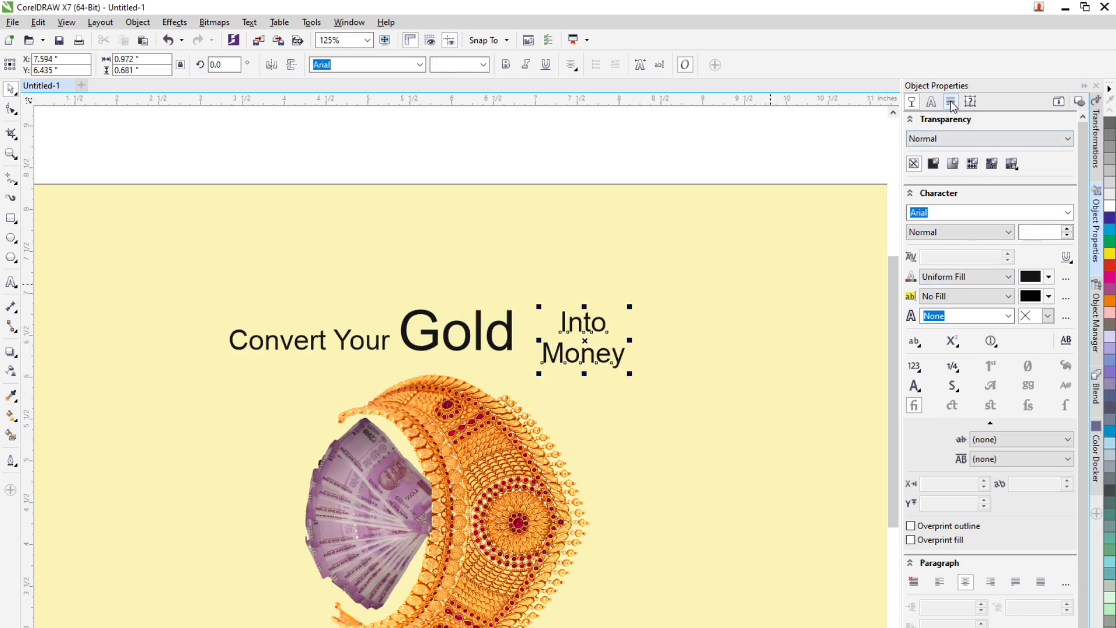
left_click(951, 102)
left_click(940, 138)
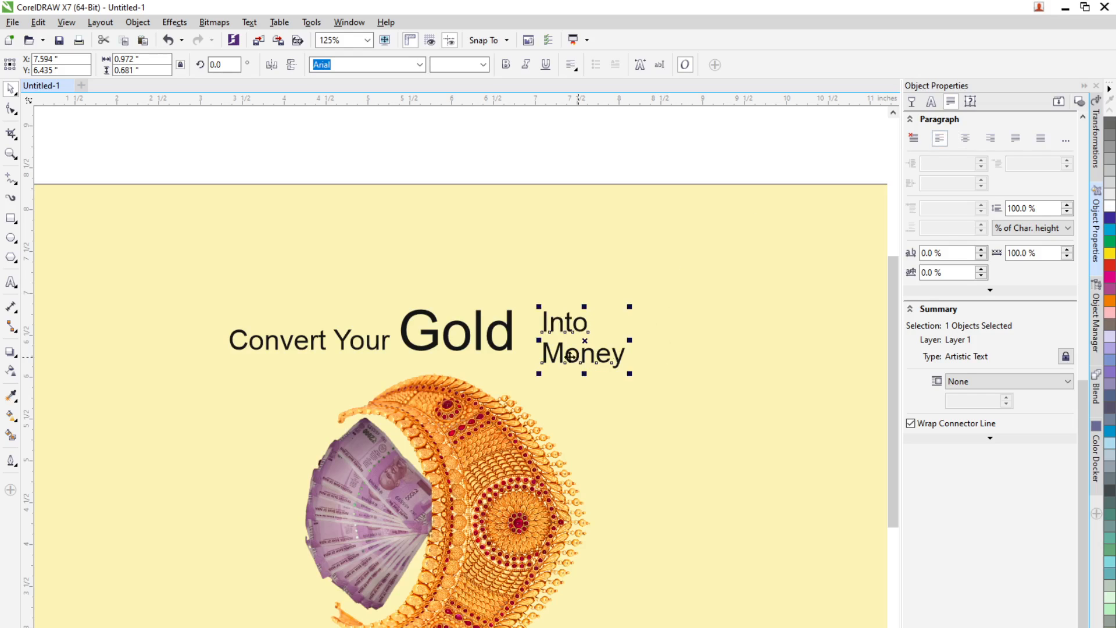
Step: Set the "Into Money" text to 18 pt and position it beside "Gold"
left_click_drag(571, 354, 538, 343)
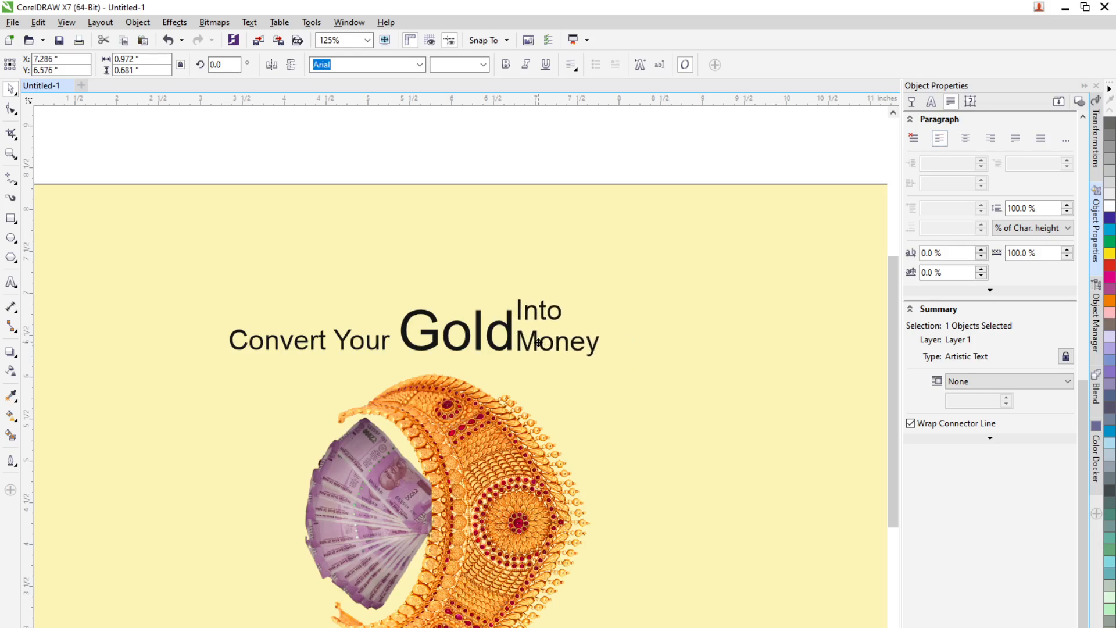
left_click(483, 65)
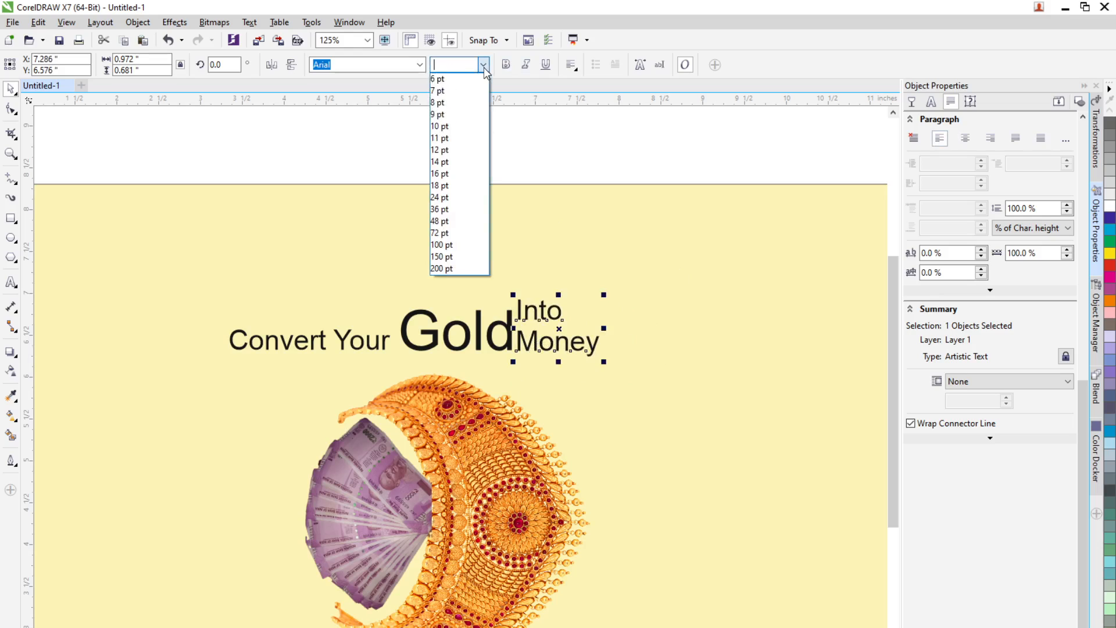
left_click(452, 187)
left_click_drag(542, 336, 551, 332)
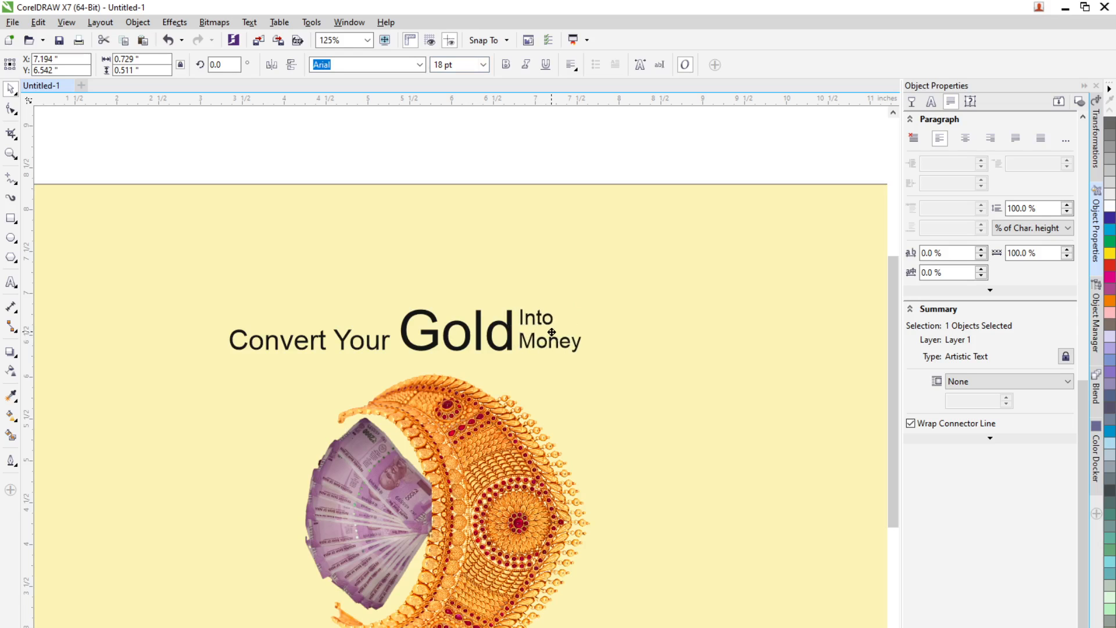
Step: Set the "Into Money" text to 20 pt and nudge it upward beside "Gold"
scroll(551, 332, "up", 5)
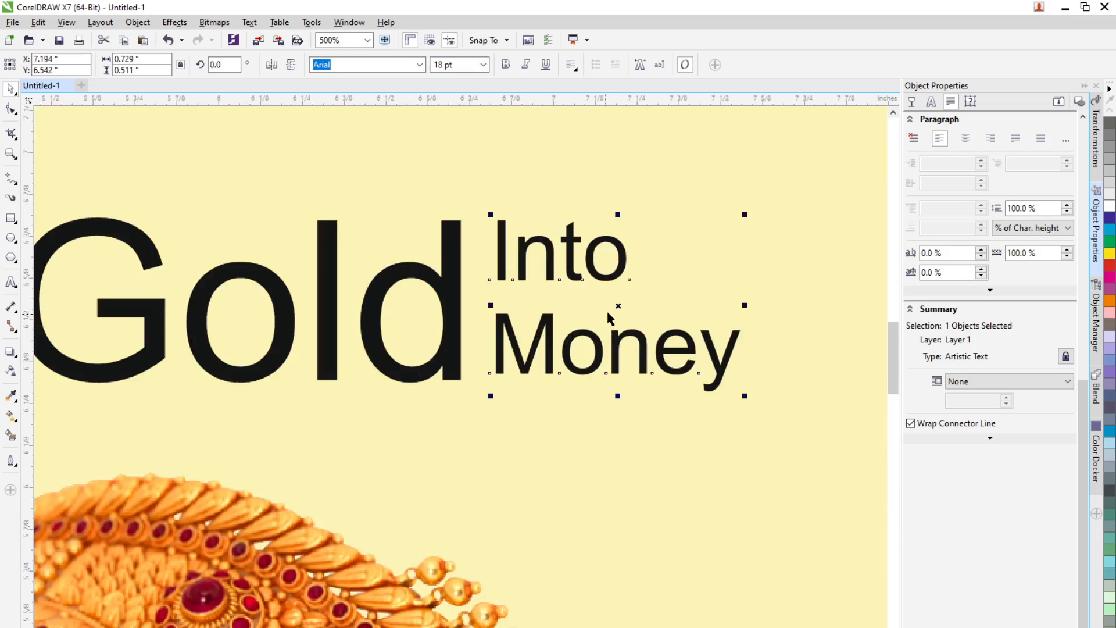
left_click_drag(616, 306, 609, 313)
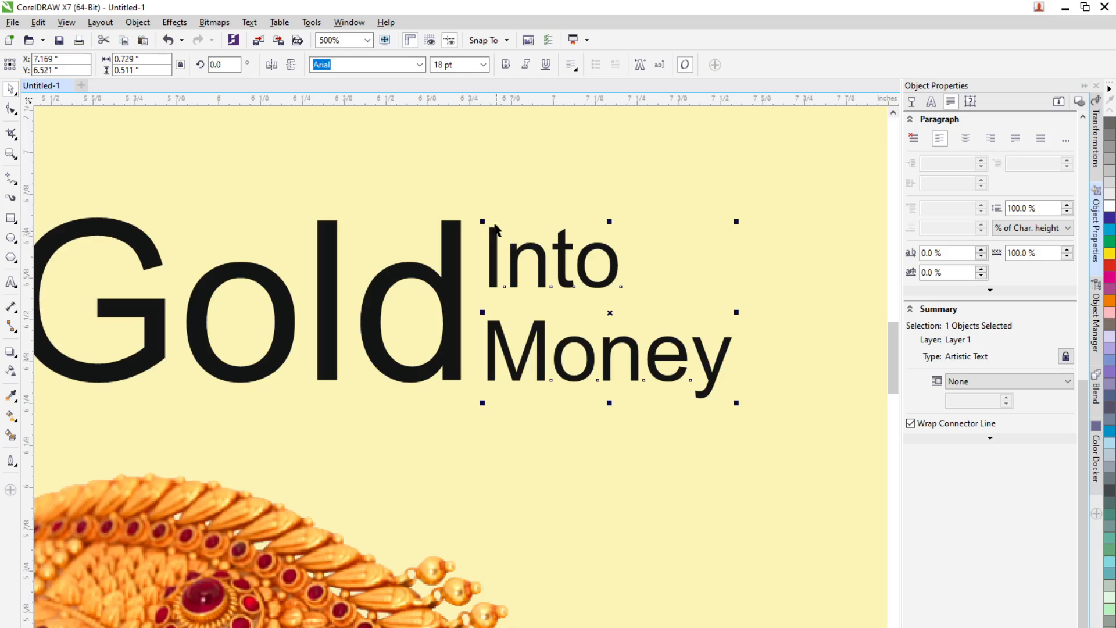
left_click(469, 69)
type("20")
key("Return")
left_click_drag(573, 273, 572, 259)
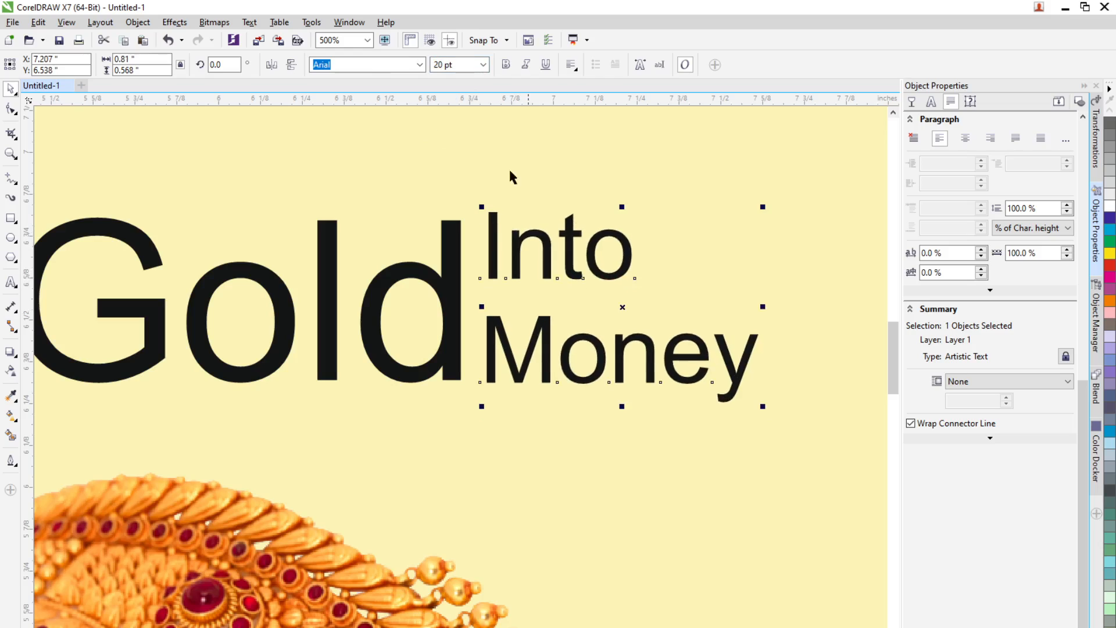
Step: Set the "Into Money" text to 19 pt and nudge it slightly down beside "Gold"
left_click(447, 64)
type("19")
key("Return")
left_click_drag(563, 247, 563, 249)
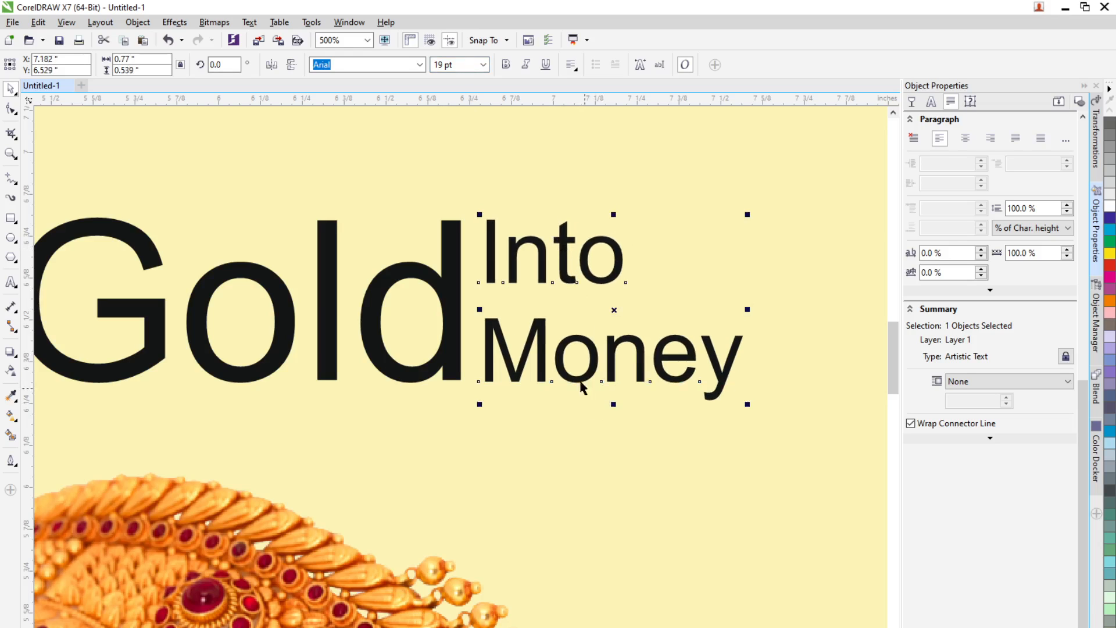
Step: Select the word "Gold" and colour it with an orange sampled from the jewellery image
scroll(583, 386, "down", 2)
scroll(550, 319, "down", 2)
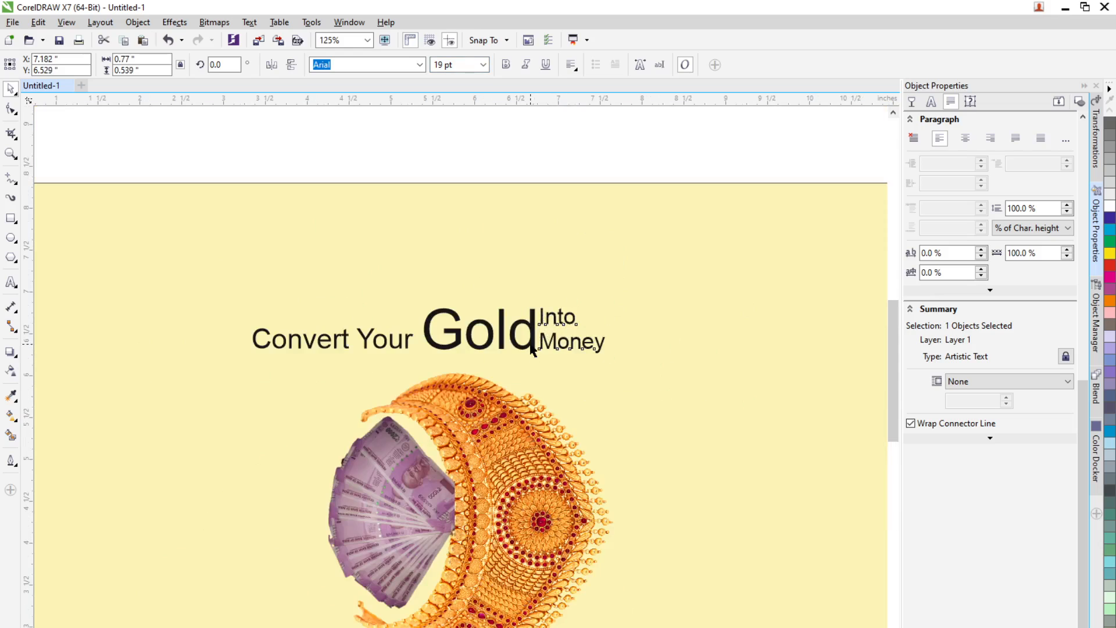
scroll(550, 319, "up", 2)
double_click(548, 314)
left_click_drag(316, 335, 531, 322)
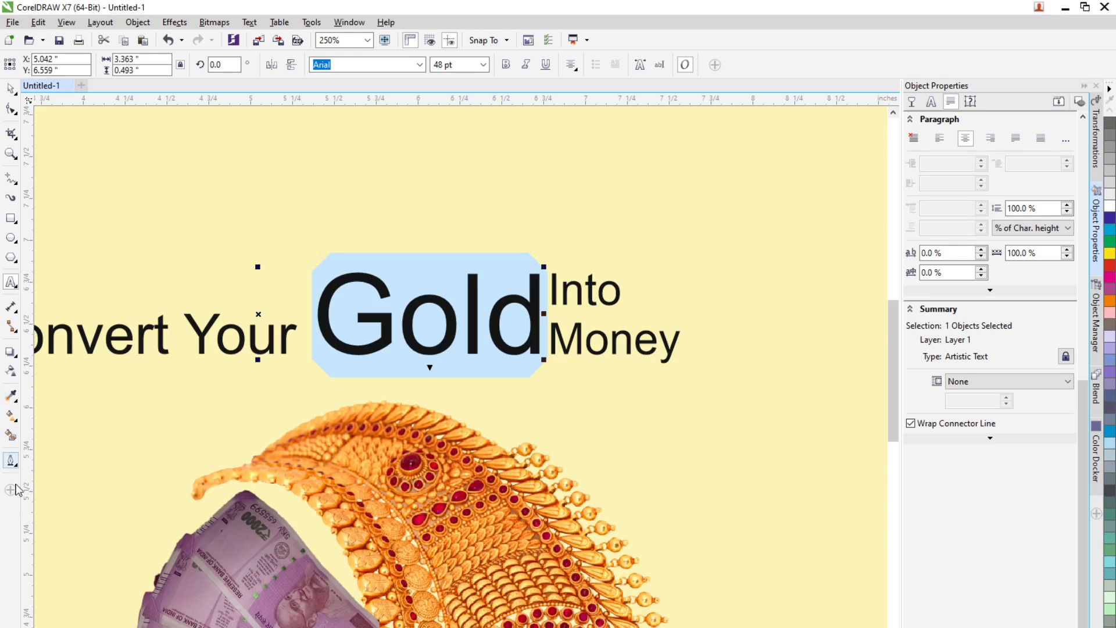
left_click(24, 627)
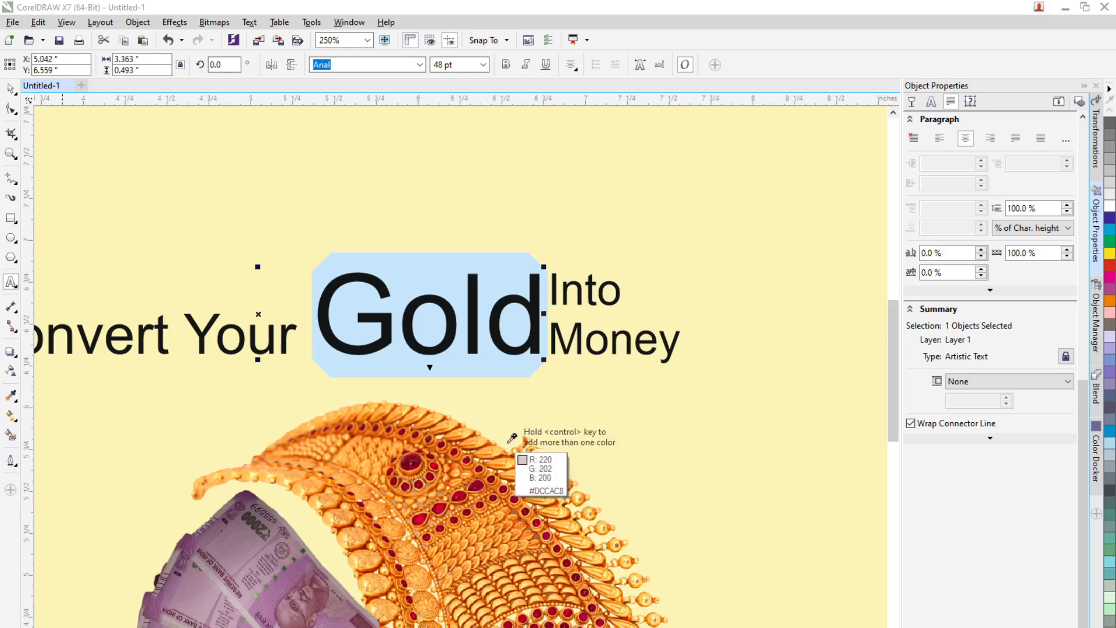
left_click(489, 452)
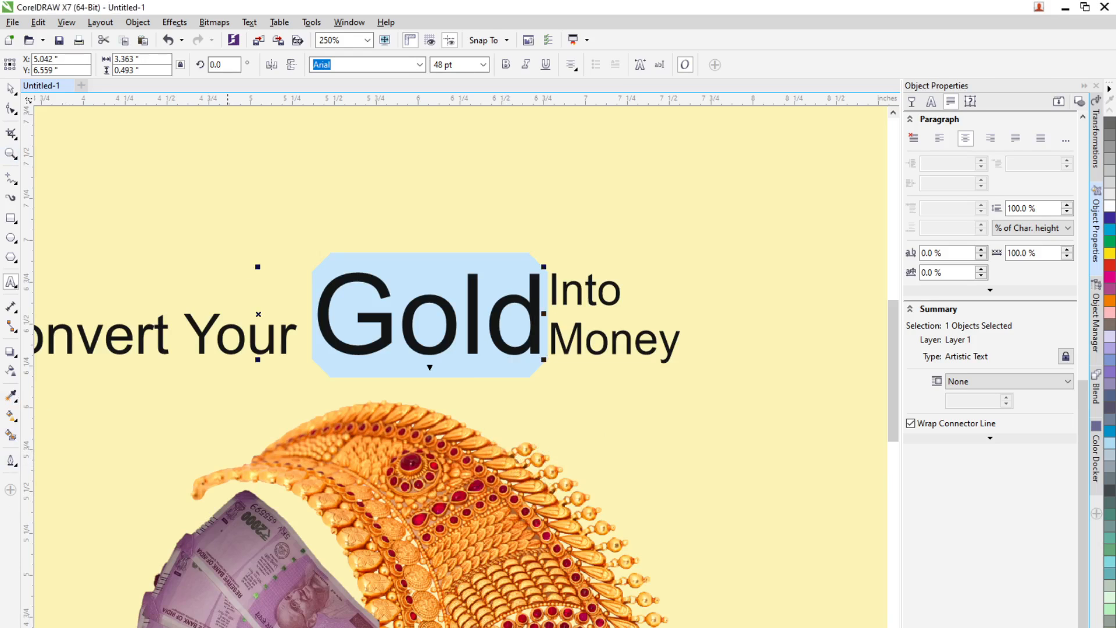
left_click(228, 627)
left_click(10, 88)
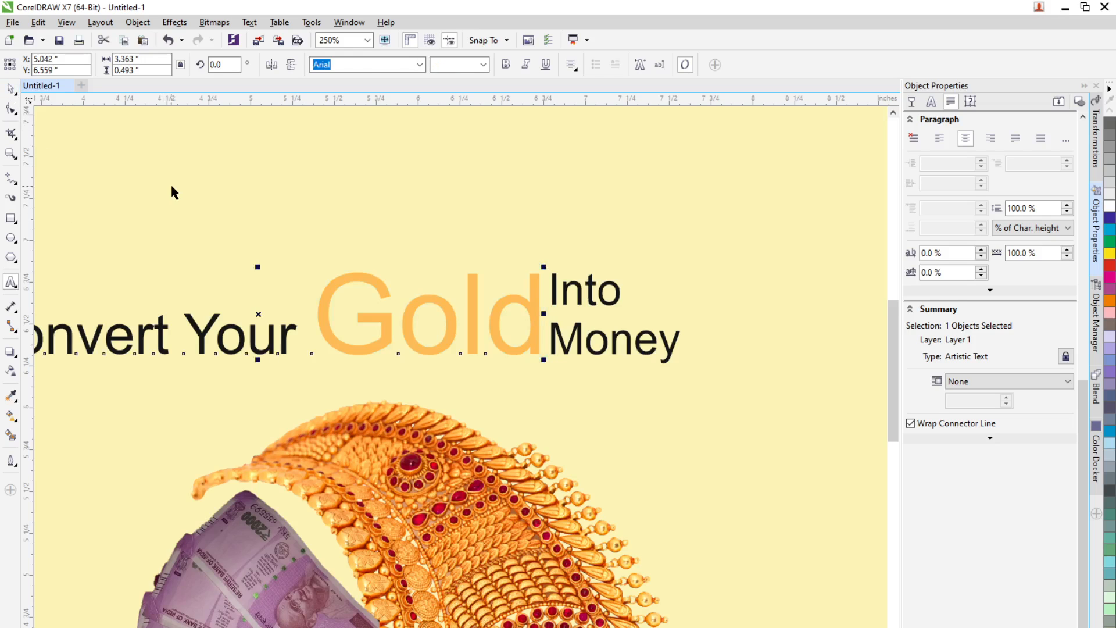
left_click(170, 183)
Step: Select "Gold" again and change its fill to a Fountain Fill
scroll(250, 232, "down", 2)
scroll(213, 243, "down", 2)
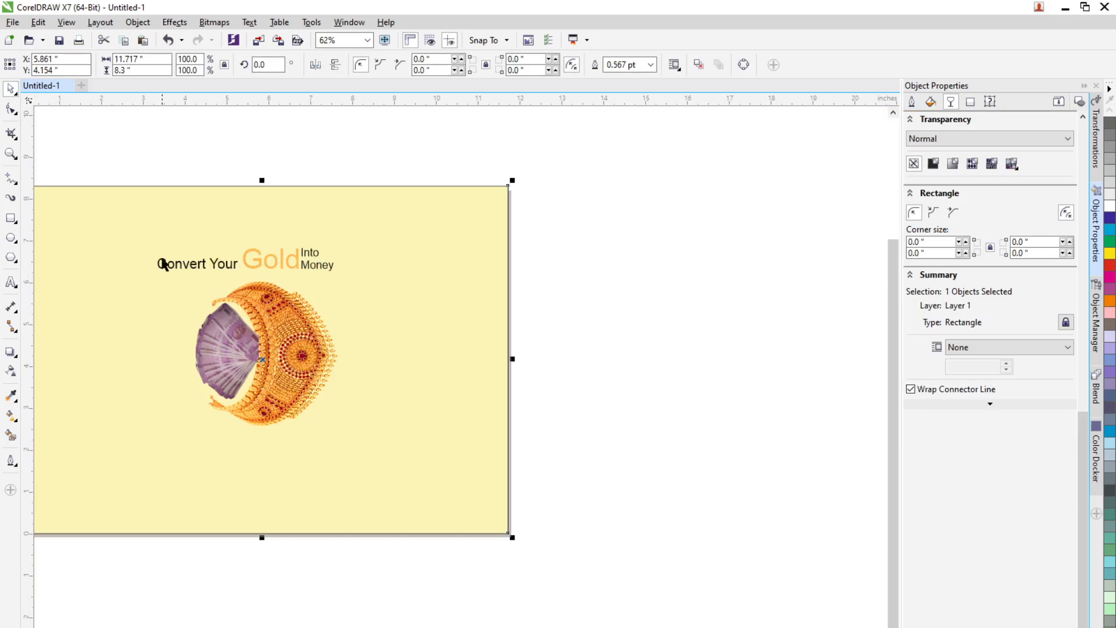
scroll(163, 264, "up", 4)
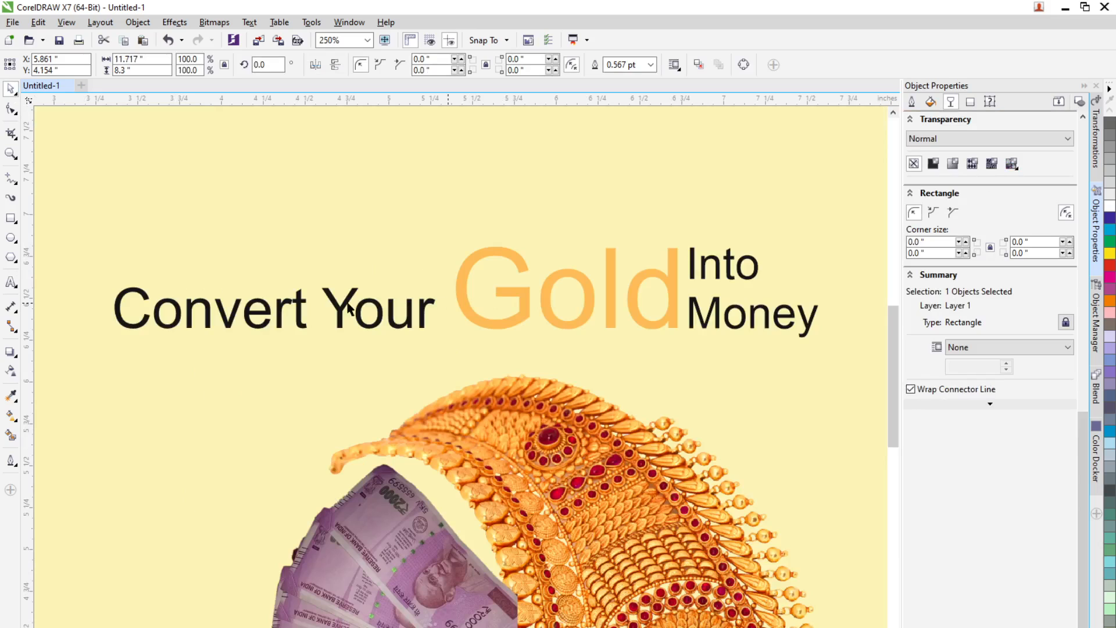
left_click(11, 282)
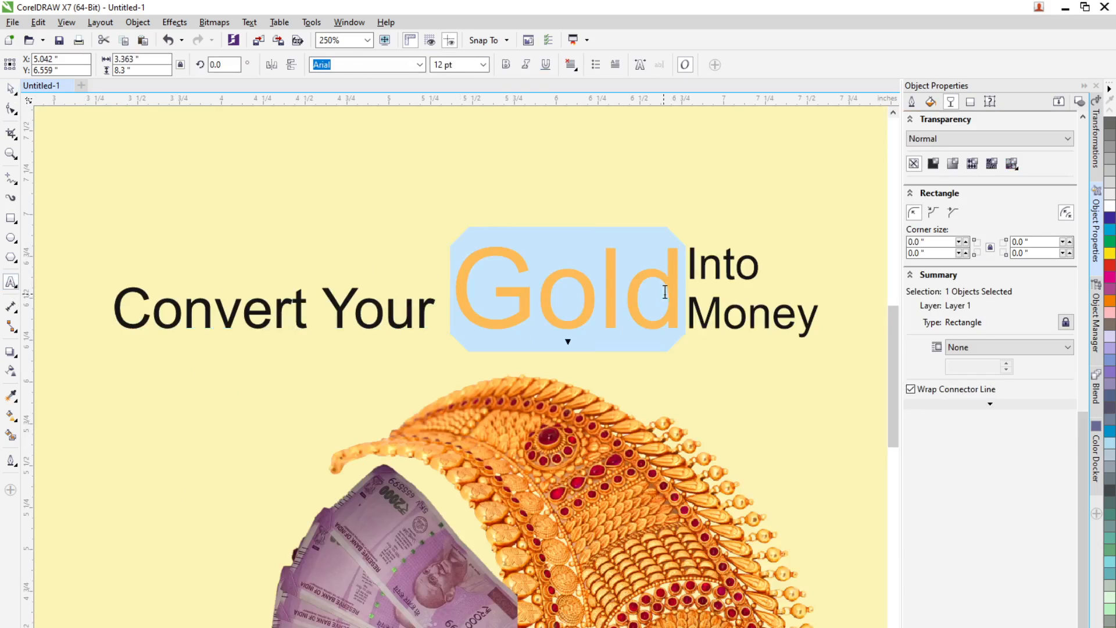
left_click_drag(449, 293, 677, 293)
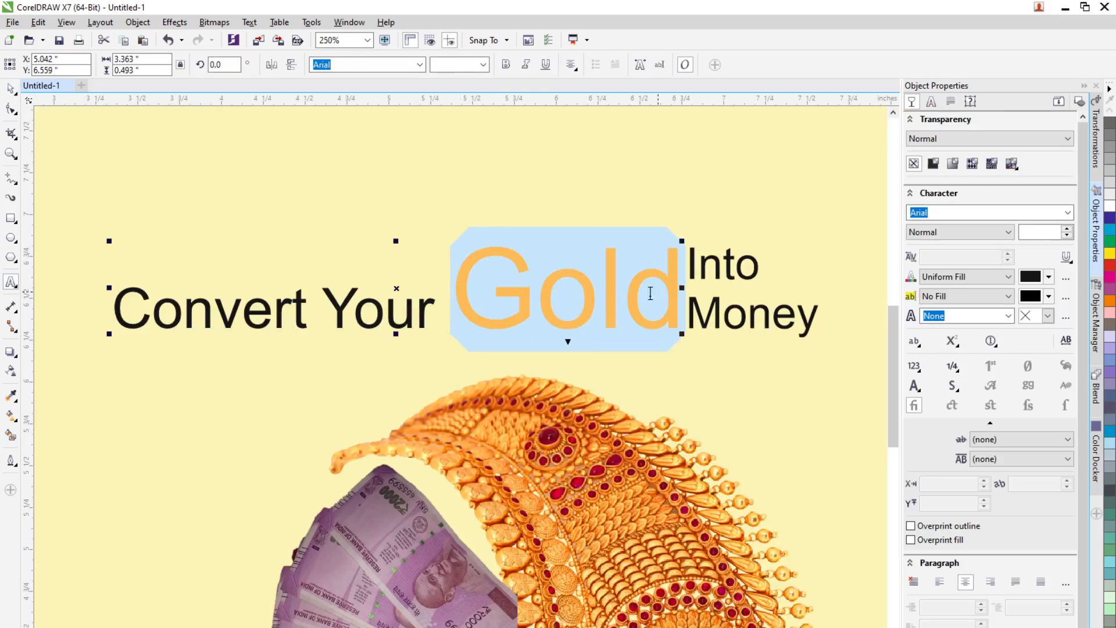
left_click(1007, 281)
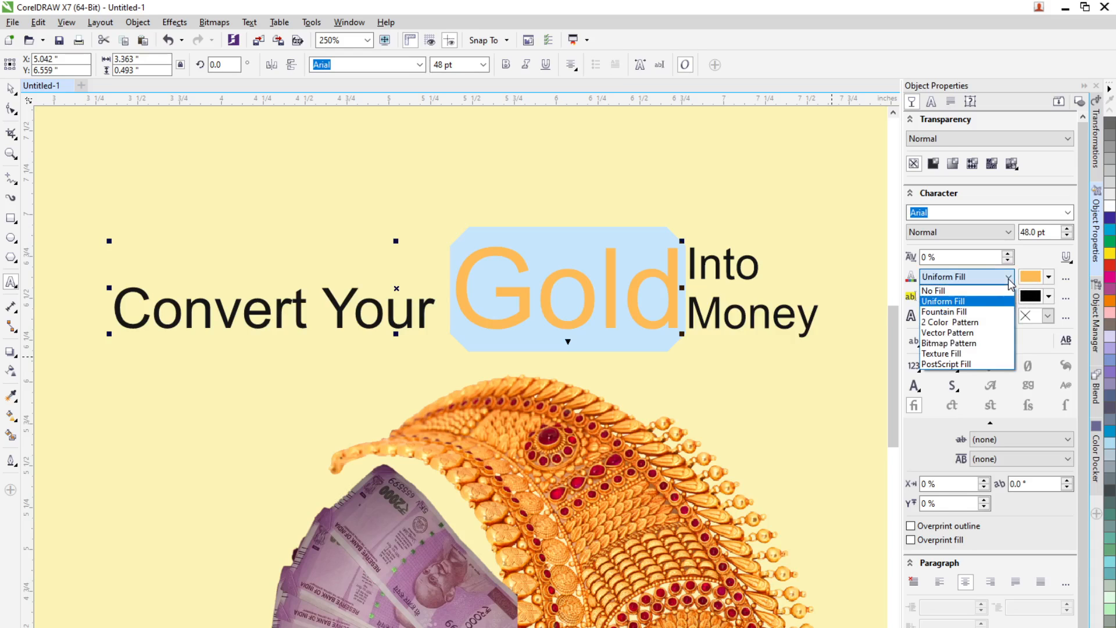
left_click(978, 312)
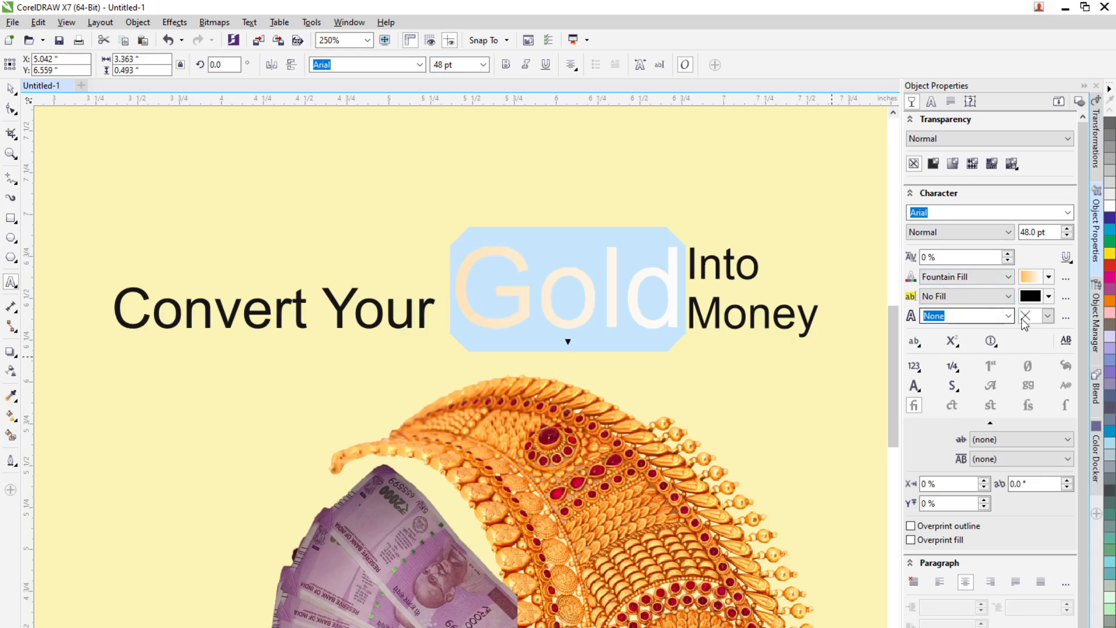
Step: Open the fountain fill editor for "Gold" and adjust the gradient's midpoint
left_click(1066, 282)
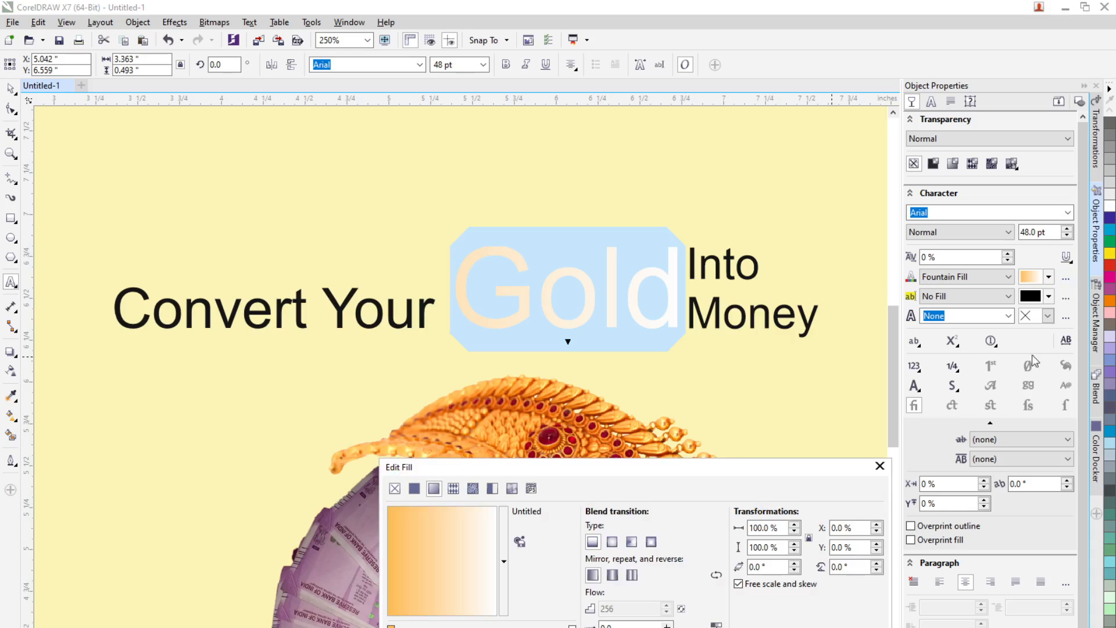
left_click(503, 562)
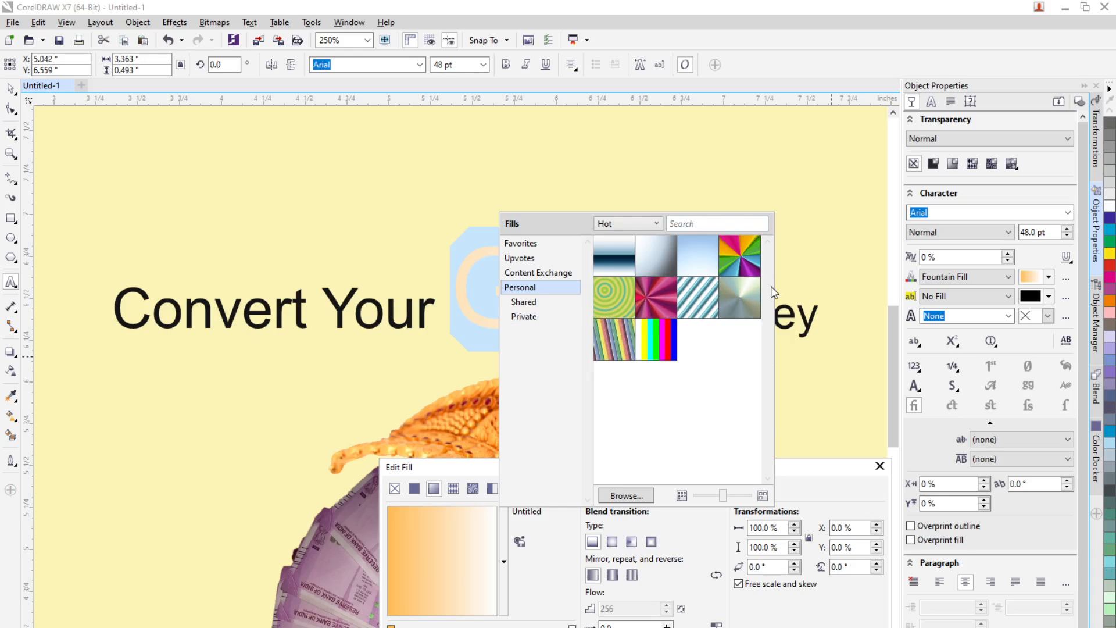
left_click(808, 376)
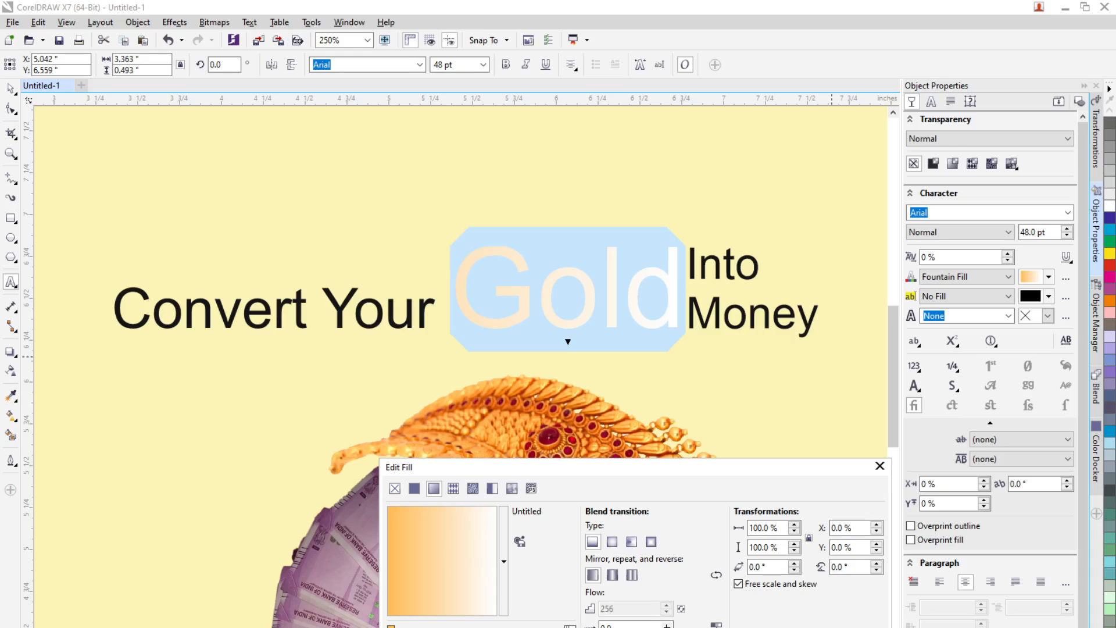
left_click_drag(533, 627, 515, 627)
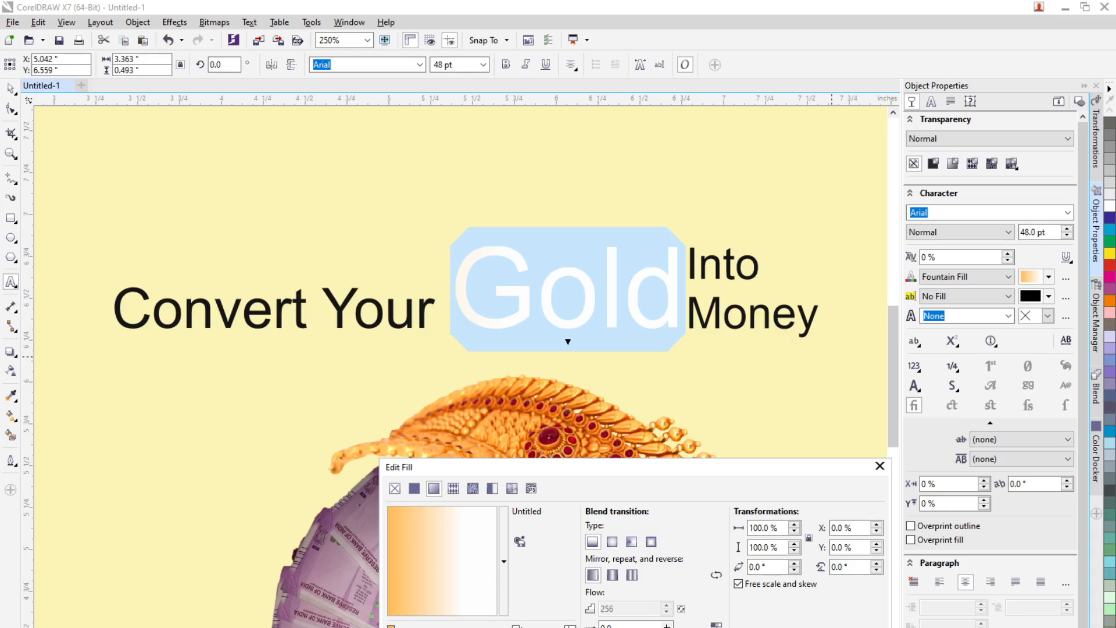
left_click_drag(516, 627, 569, 626)
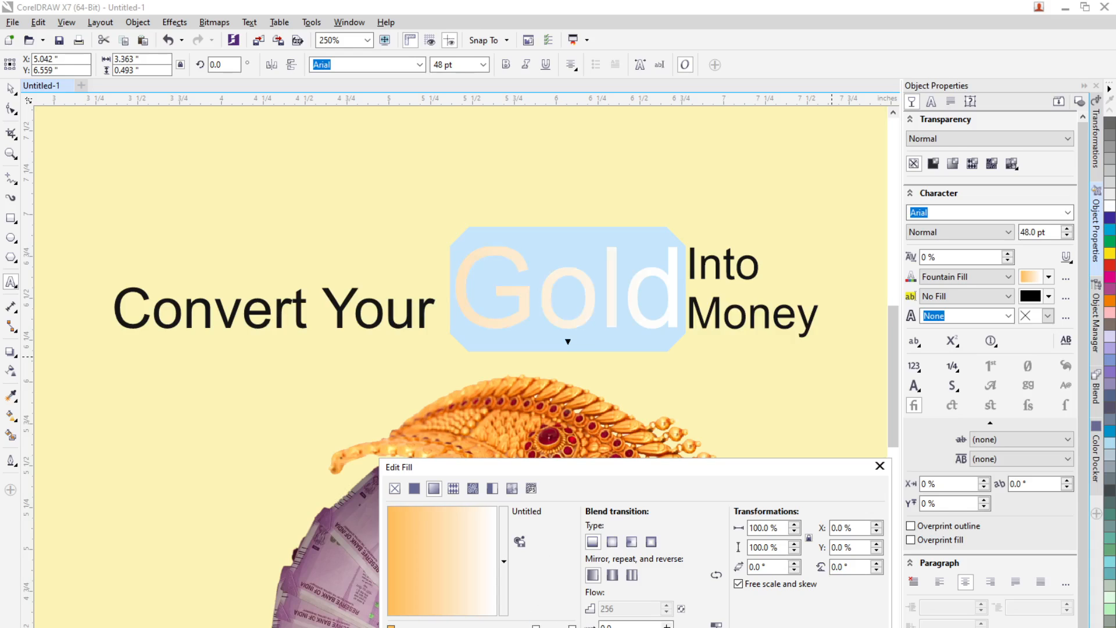
left_click_drag(569, 626, 486, 626)
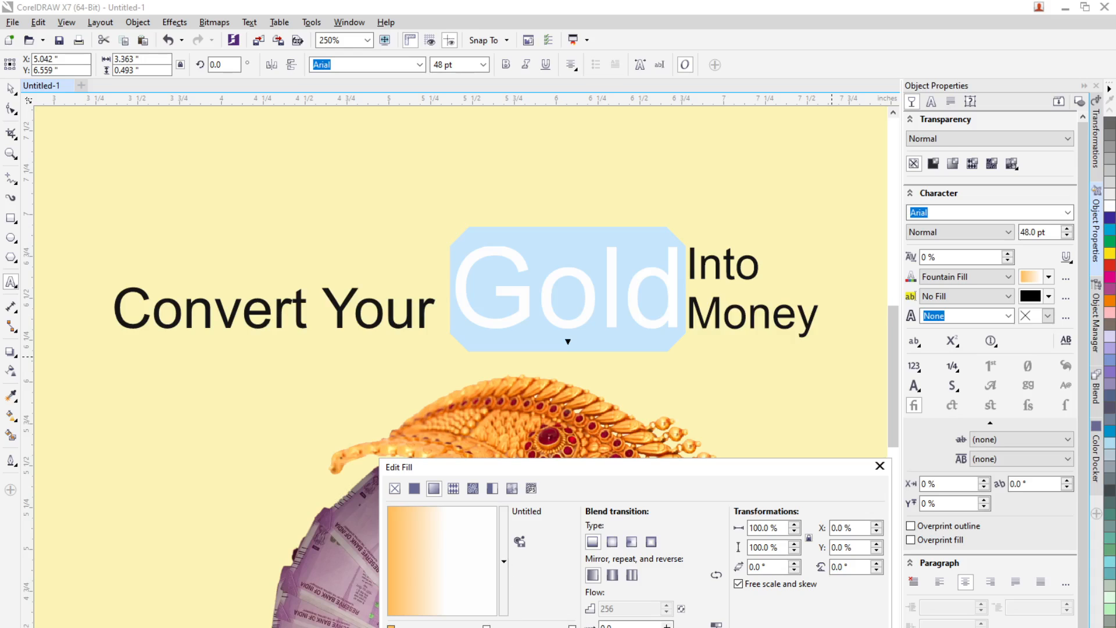
Step: Add a gradient node and colour the start stop with a gold tone sampled from the jewellery
double_click(486, 627)
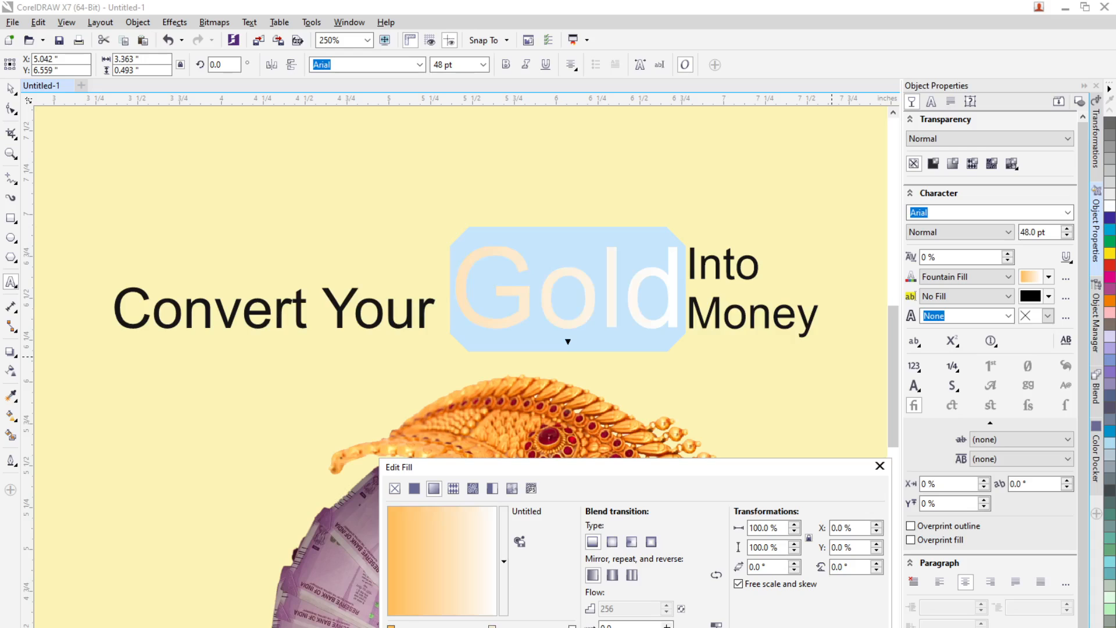
left_click(407, 627)
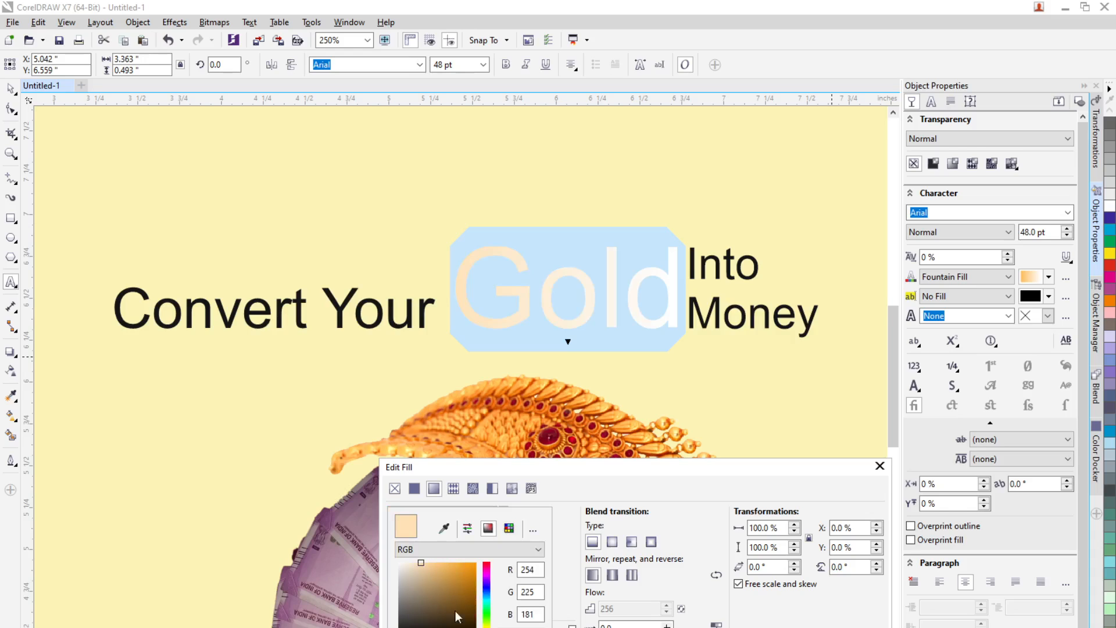
left_click(444, 528)
left_click(494, 427)
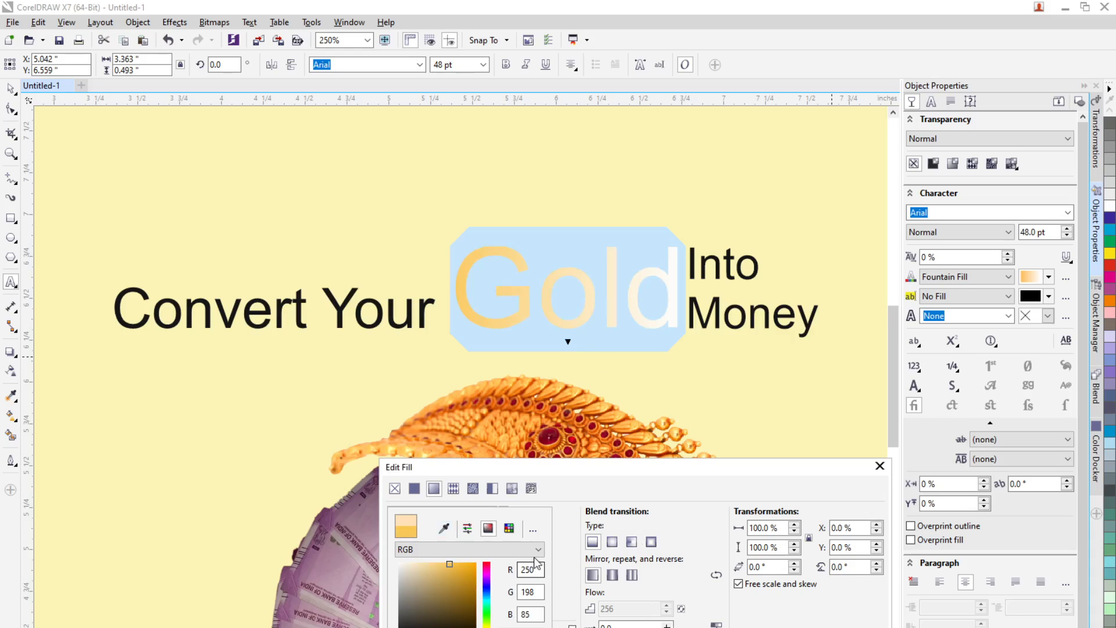
left_click(599, 491)
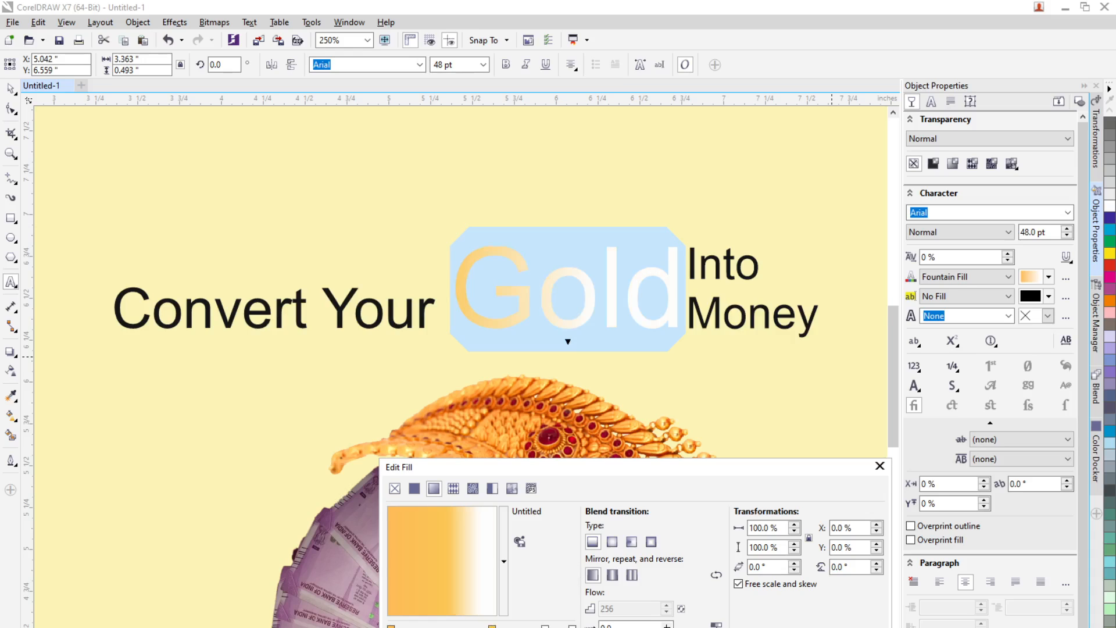
Step: Add another gradient node, set it to a lighter gold sampled from the jewellery, and close the fill editor
double_click(545, 627)
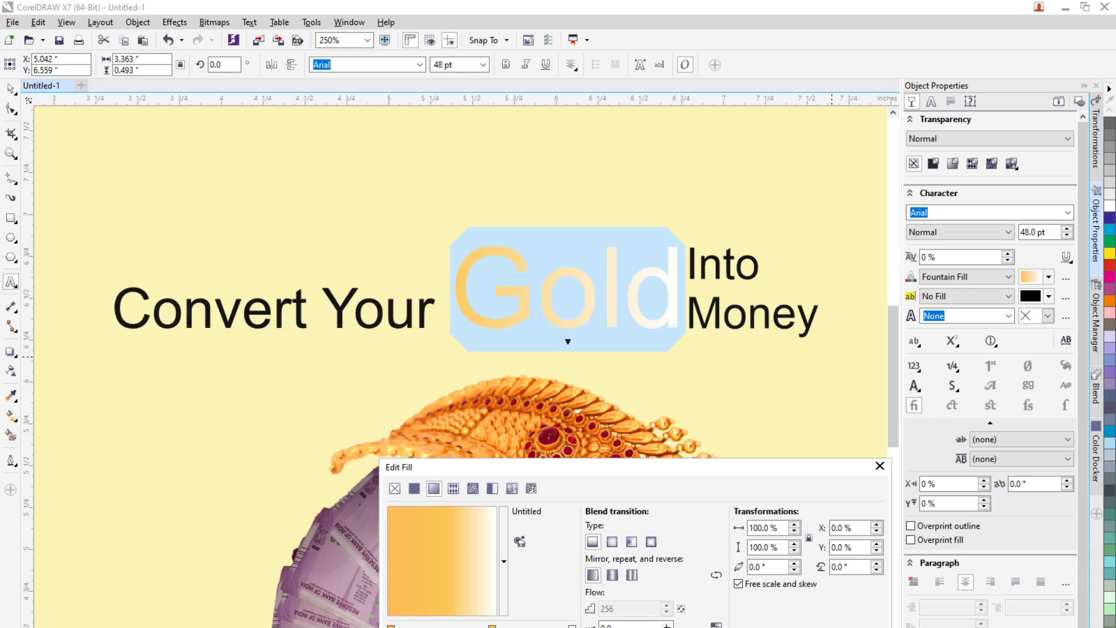
left_click(413, 627)
left_click(444, 529)
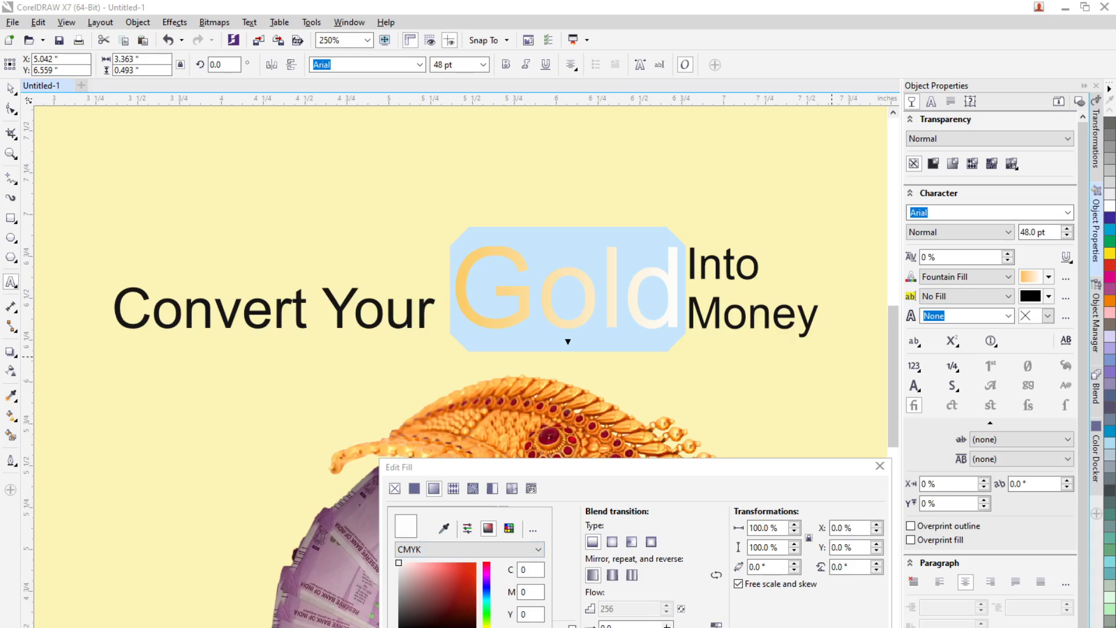
left_click(374, 447)
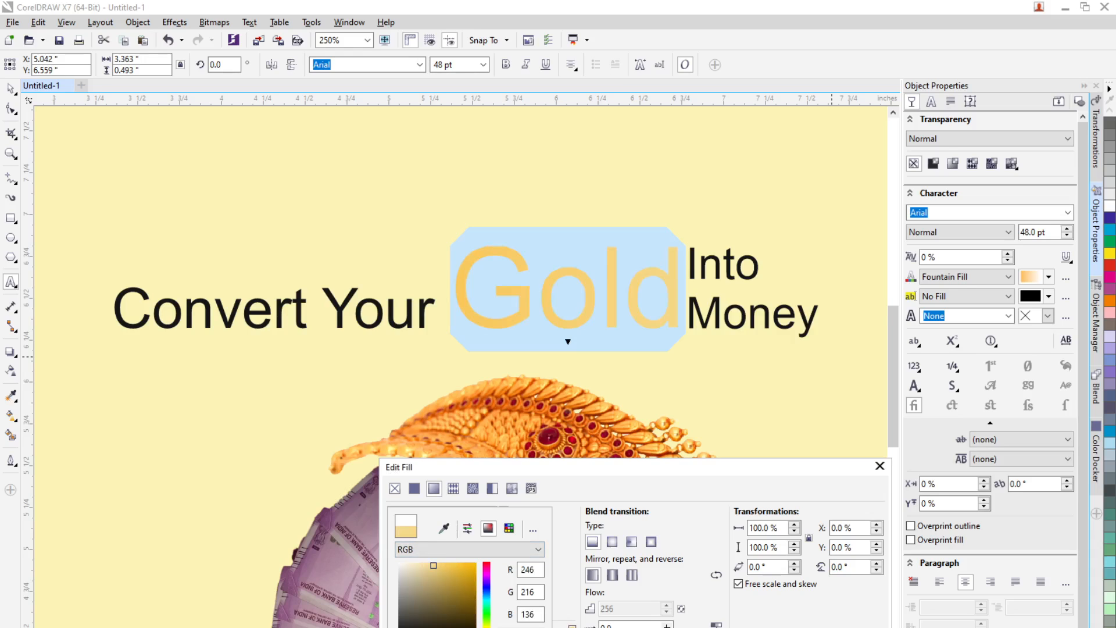
left_click(767, 627)
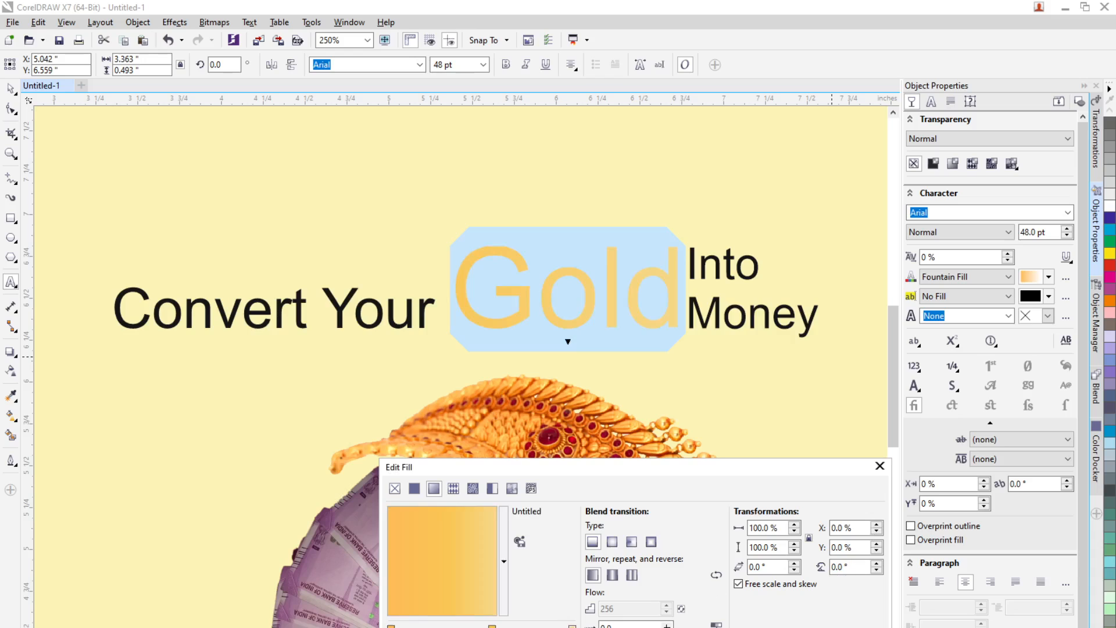
left_click(762, 627)
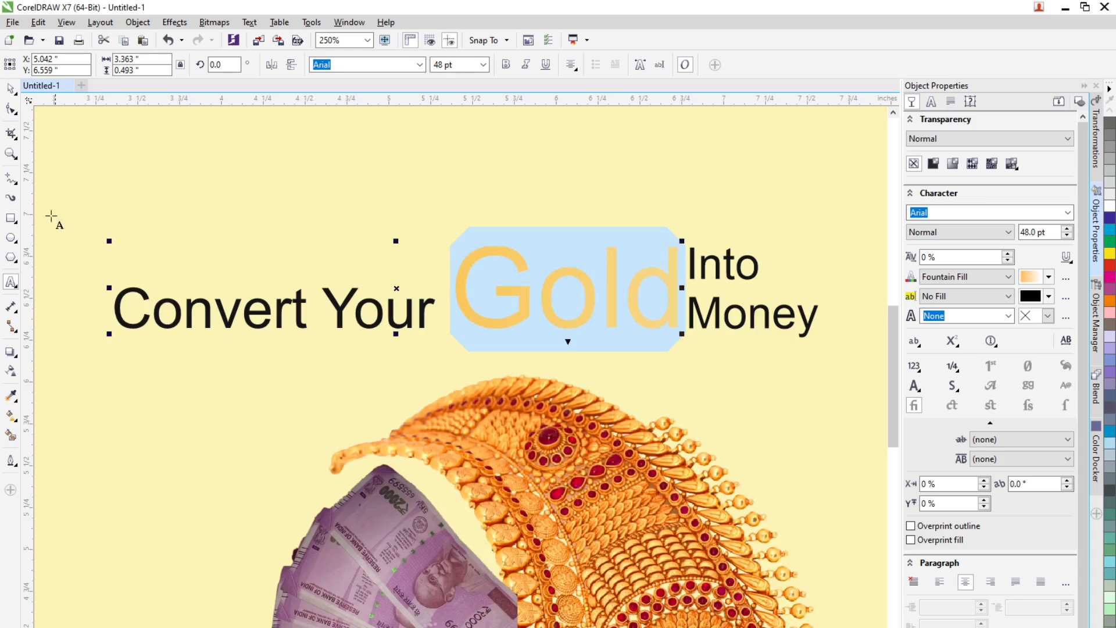
Step: Select the word "Gold" and replace its fill with a uniform orange sampled from the jewellery
left_click(10, 89)
left_click(655, 379)
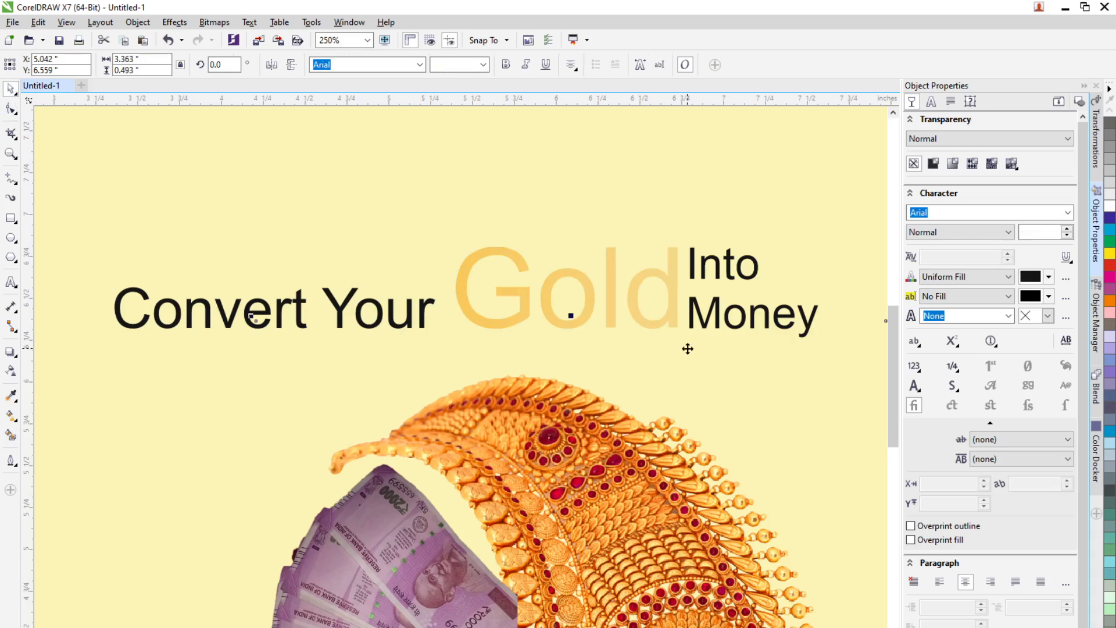
scroll(663, 285, "up", 2)
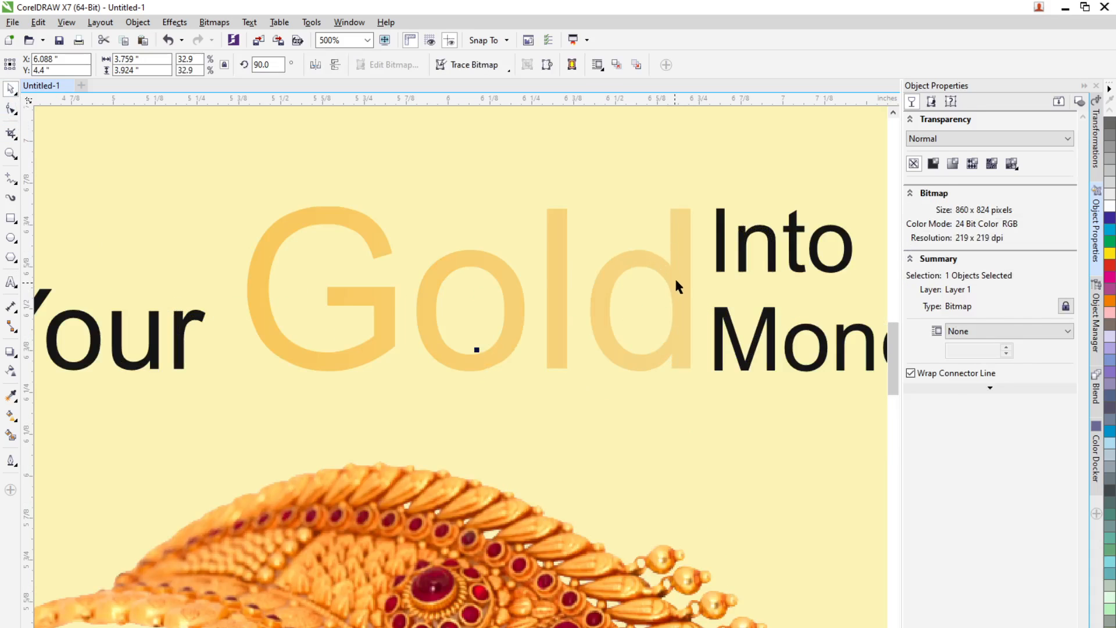
left_click(675, 282)
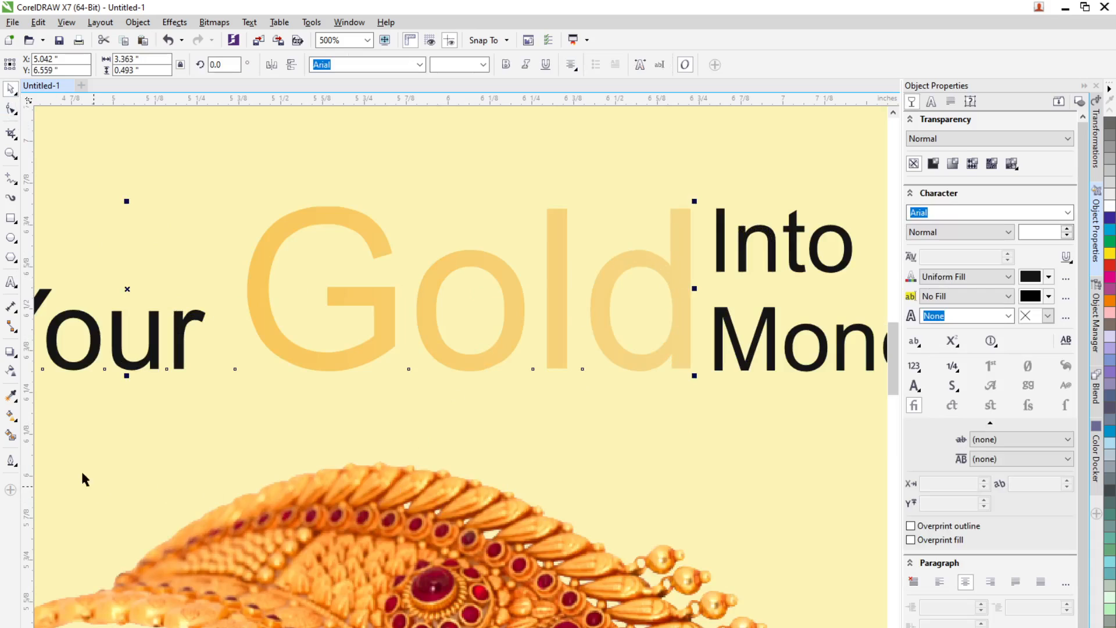
left_click(11, 282)
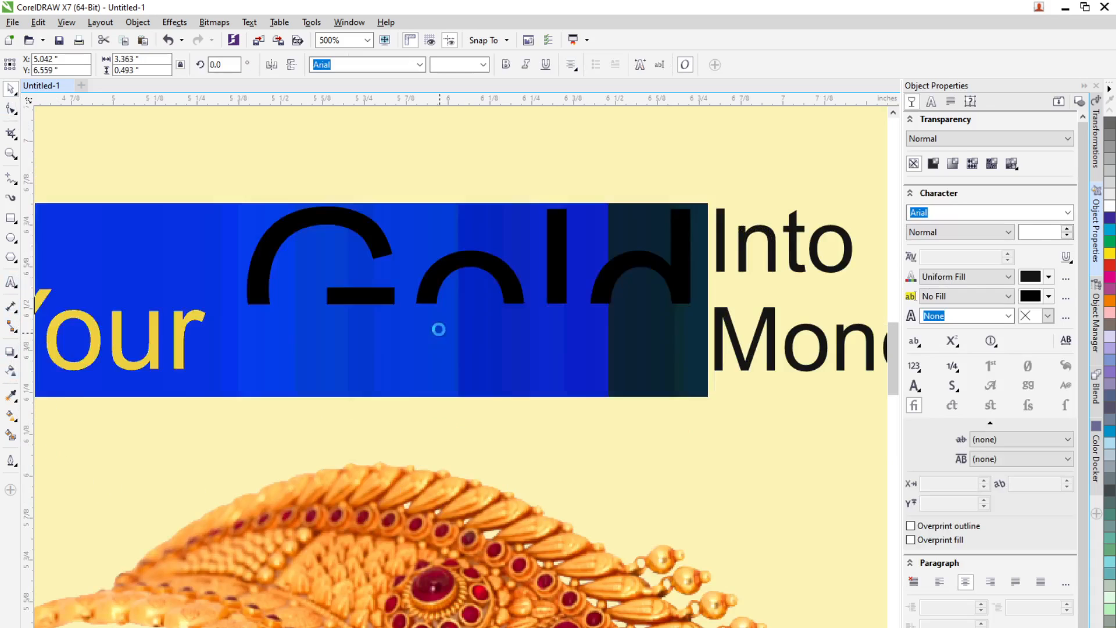
left_click_drag(270, 299, 667, 336)
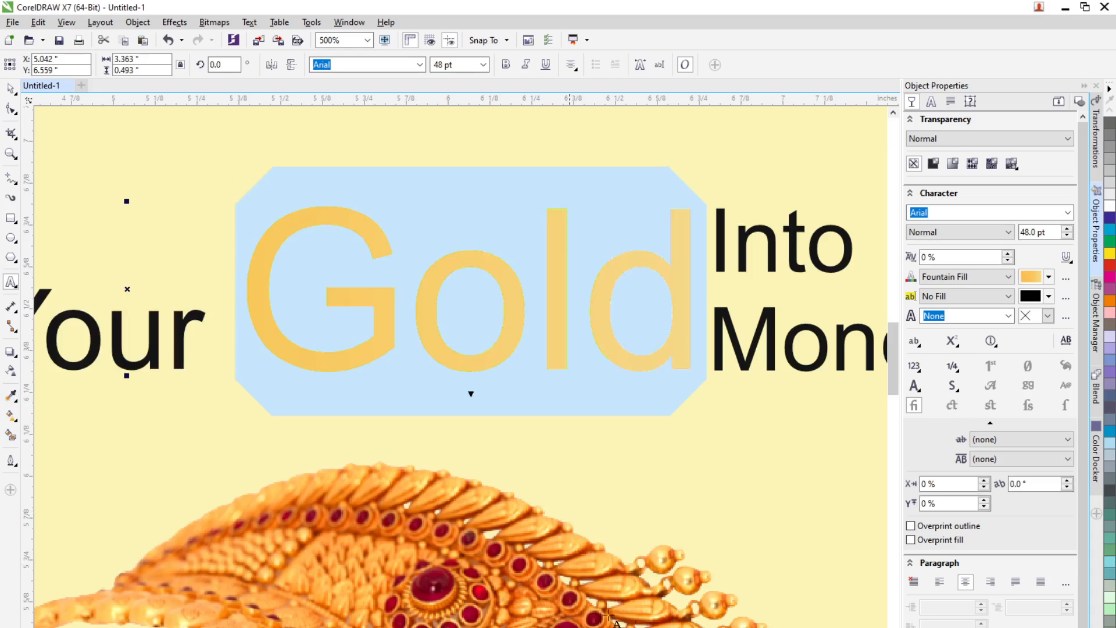
left_click(8, 90)
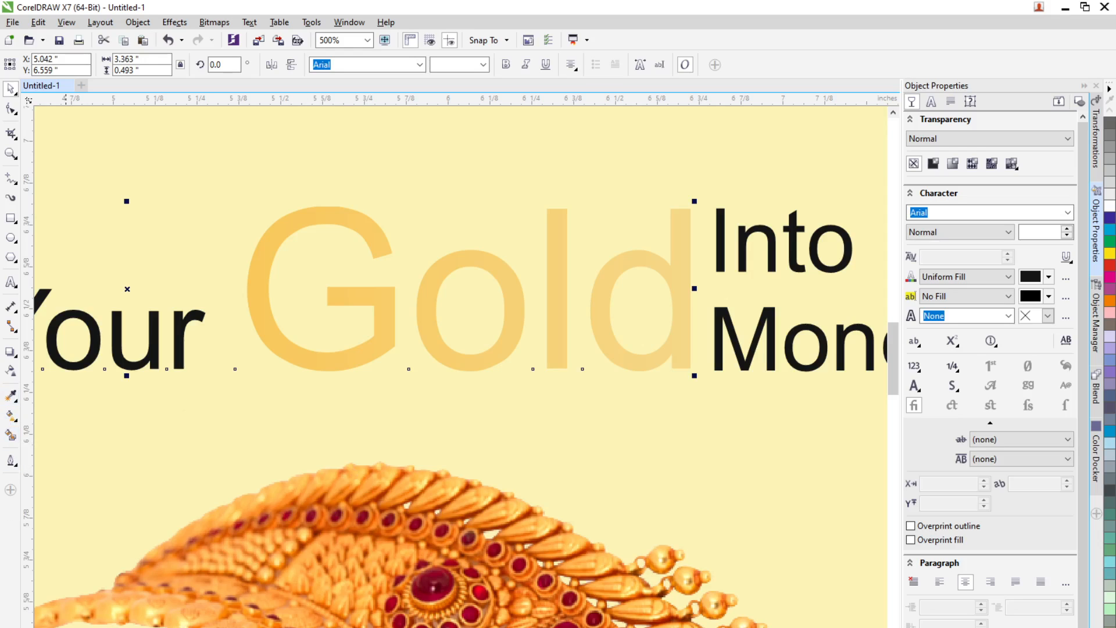
left_click(35, 627)
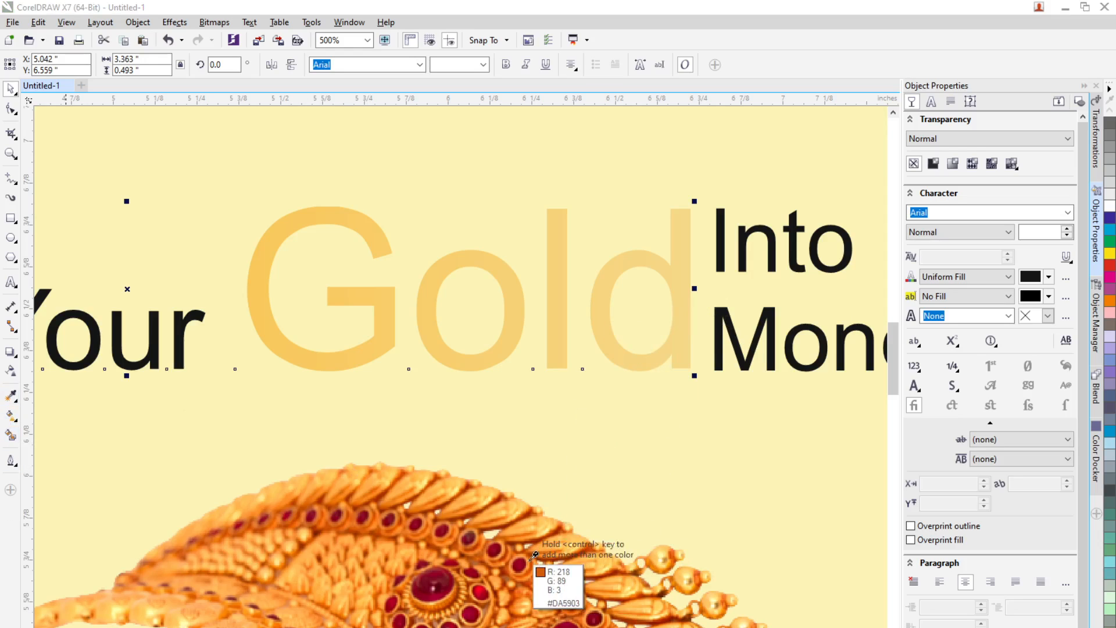
left_click(496, 583)
double_click(461, 364)
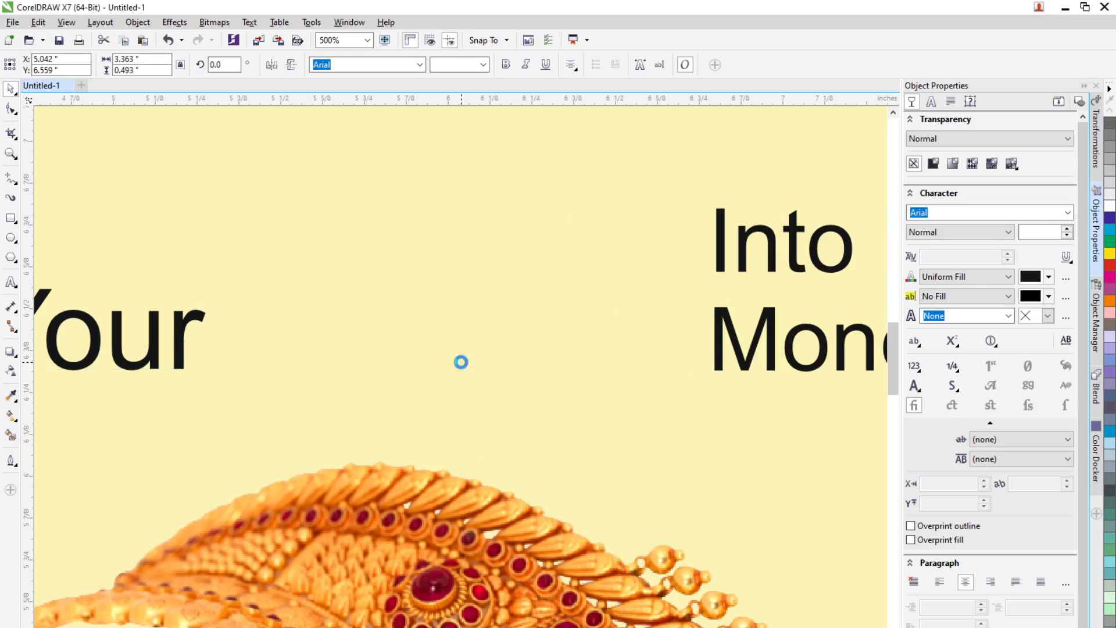
key("ctrl+a")
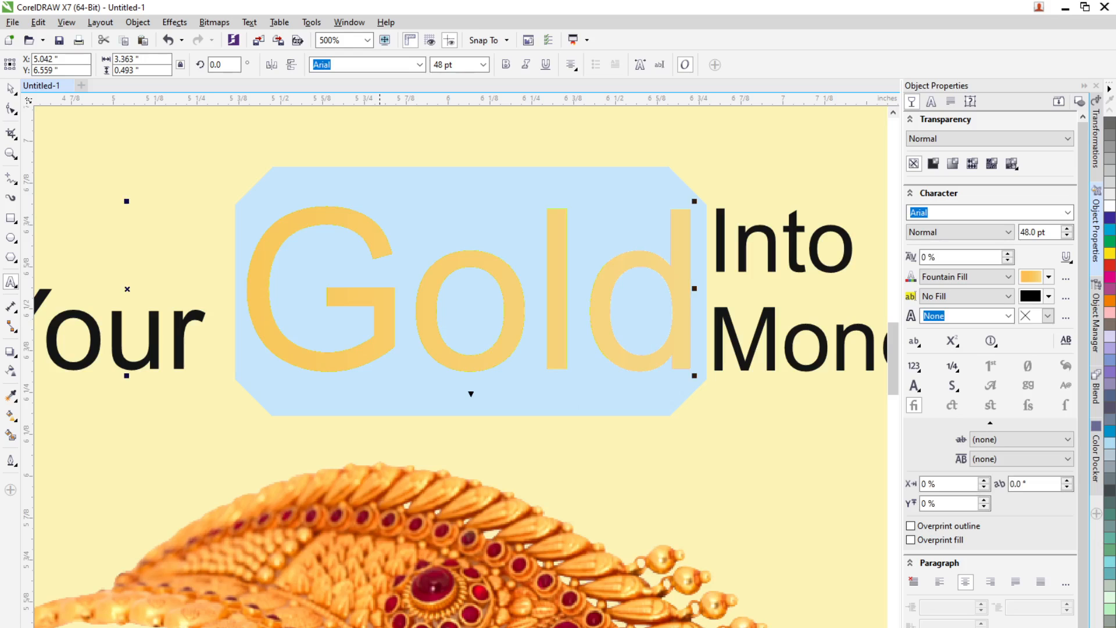
left_click(378, 627)
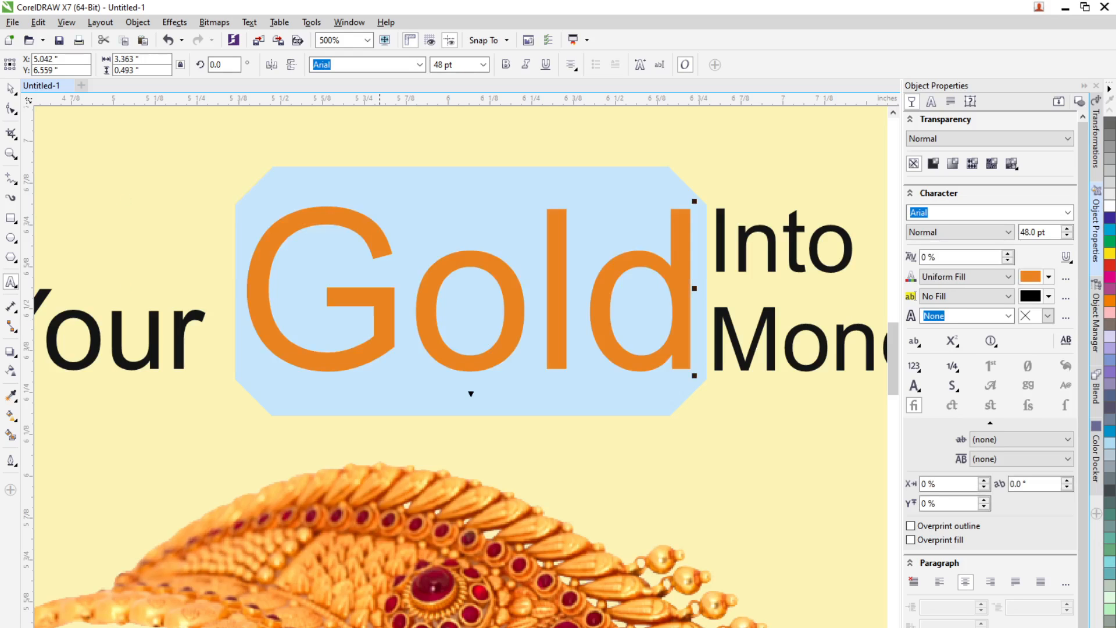
Step: Make the "Into Money" text bold and give it the same orange fill
left_click(10, 88)
left_click(538, 384)
scroll(538, 384, "down", 3)
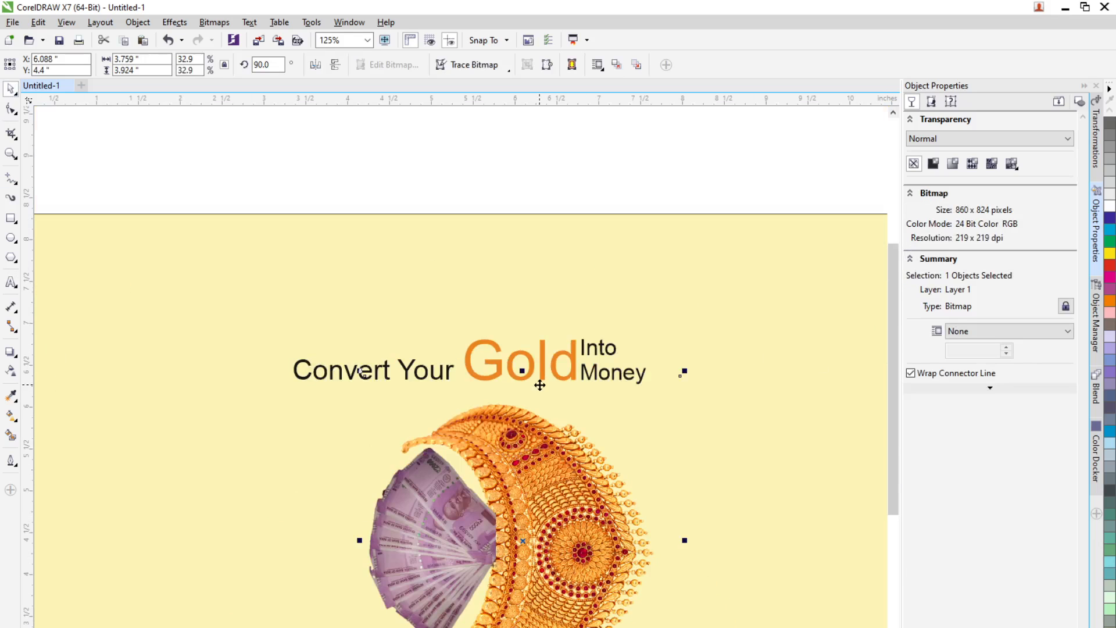
scroll(540, 385, "down", 1)
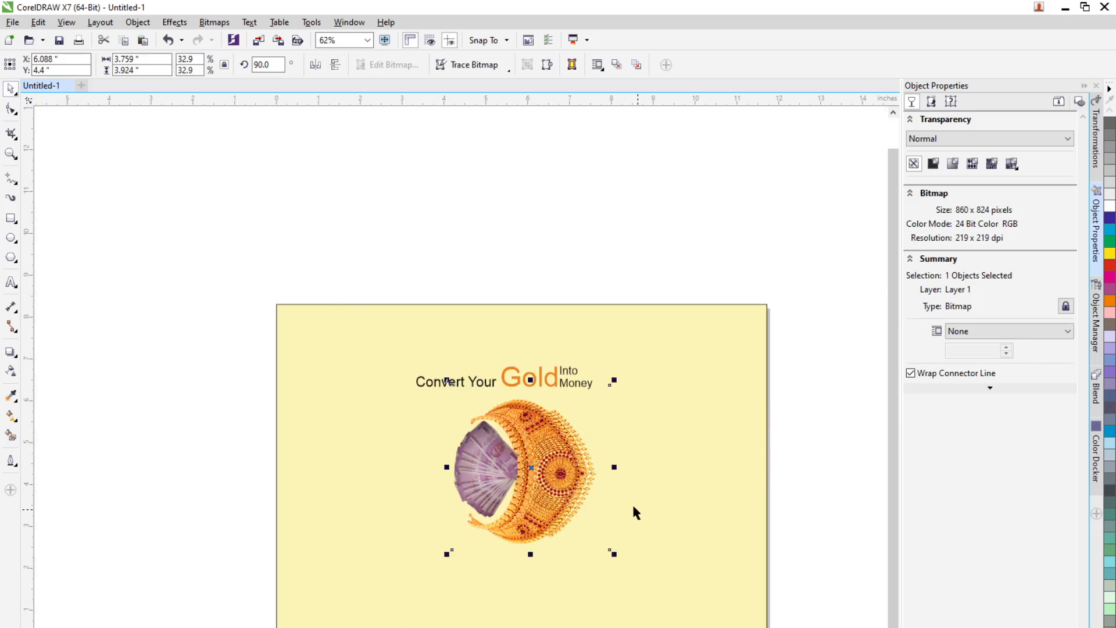
scroll(634, 512, "up", 1)
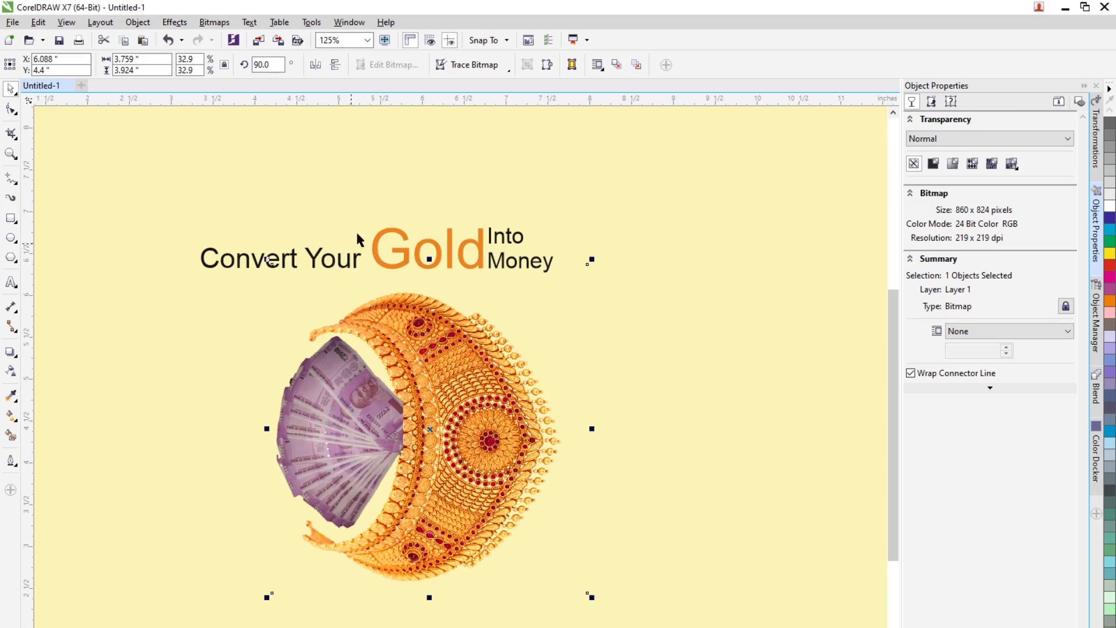
scroll(514, 249, "up", 1)
left_click(528, 250)
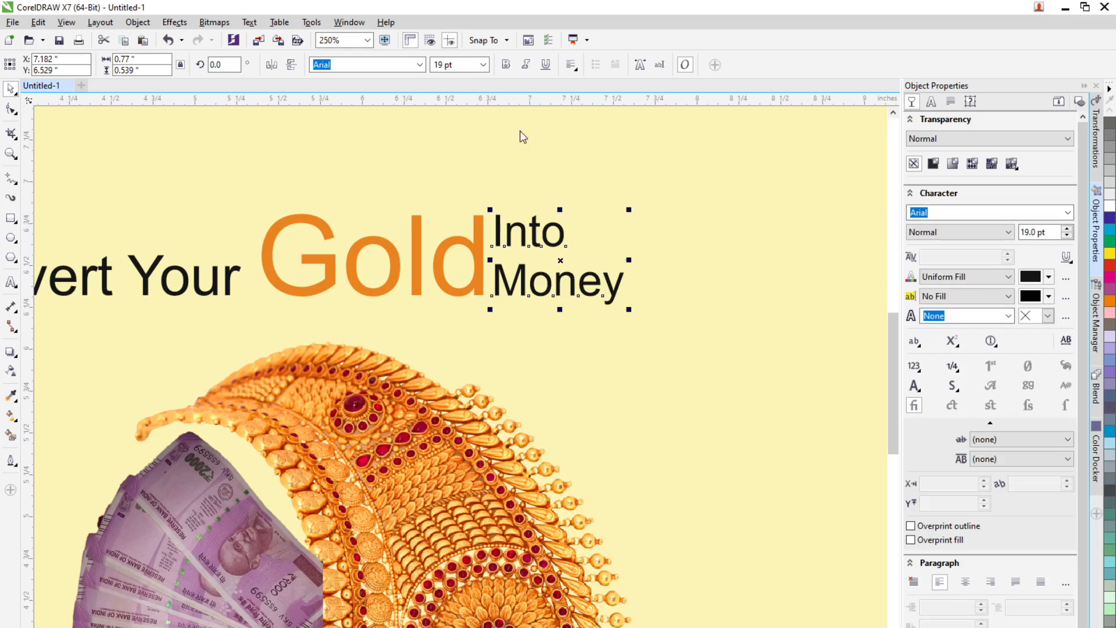
key("ctrl+b")
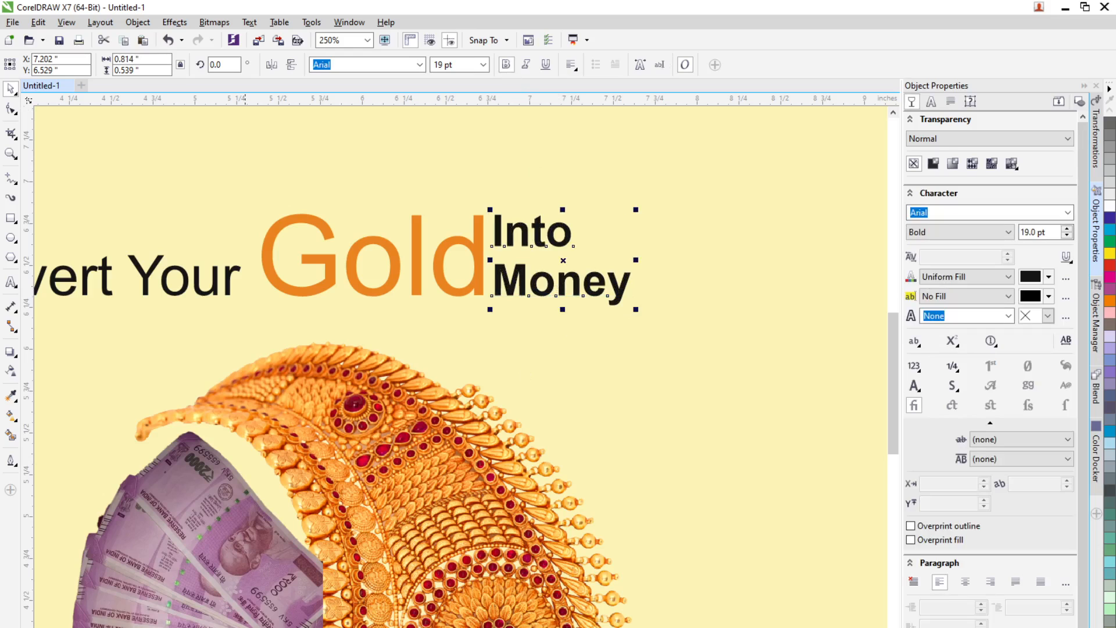
left_click(245, 627)
scroll(373, 625, "down", 2)
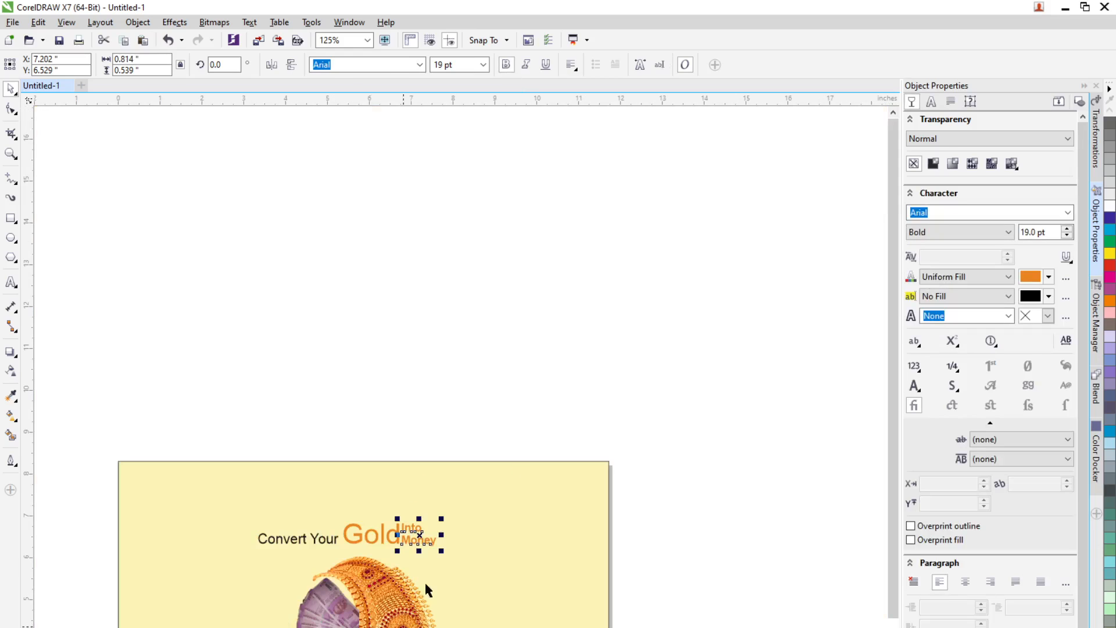
Step: Select both headline text objects and group them
left_click(479, 406)
scroll(379, 603, "up", 1)
scroll(501, 564, "down", 1)
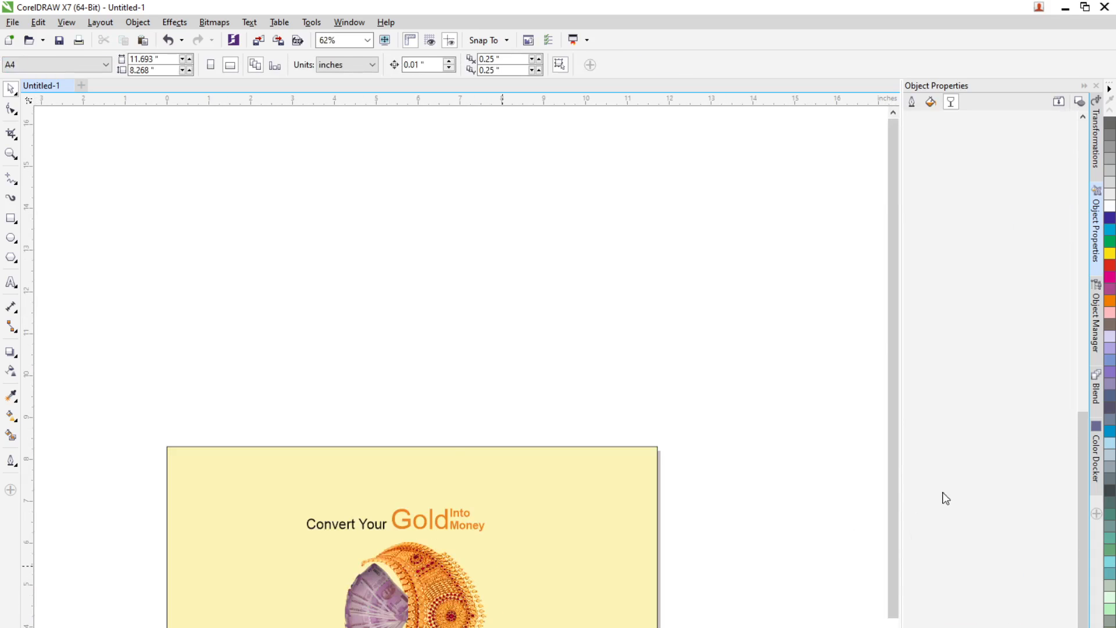
scroll(894, 522, "down", 3)
scroll(427, 495, "up", 1)
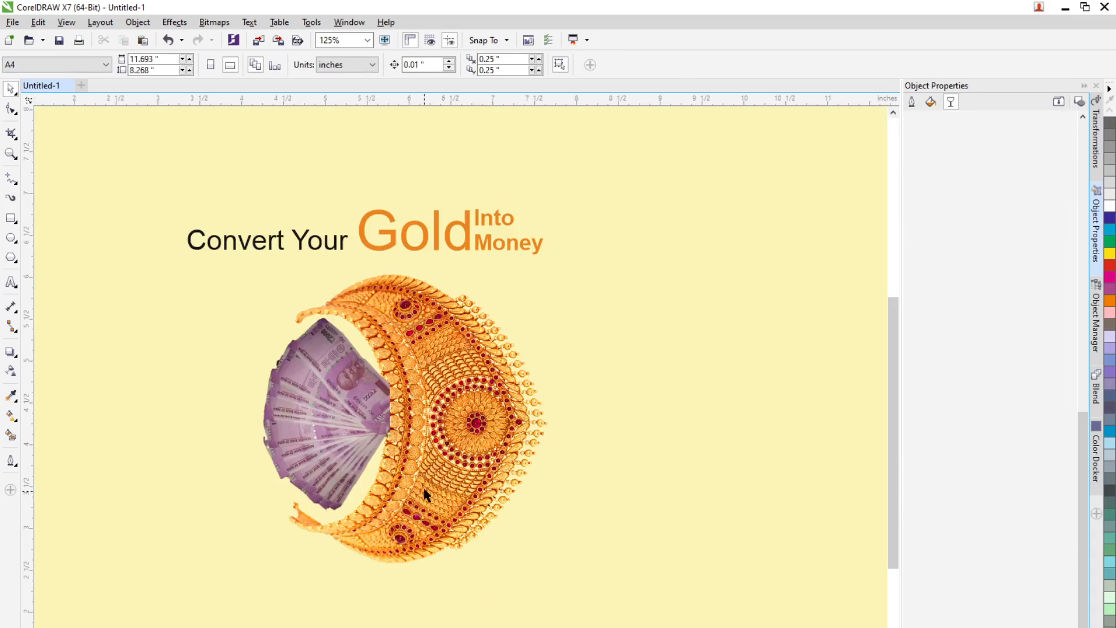
left_click(372, 247)
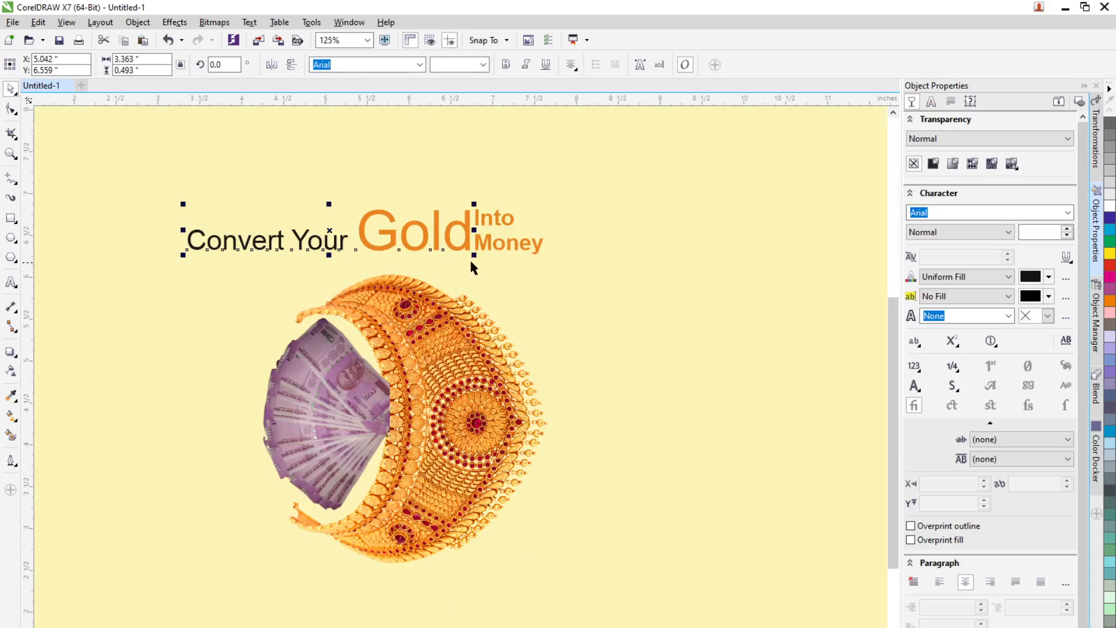
left_click(497, 248, "shift")
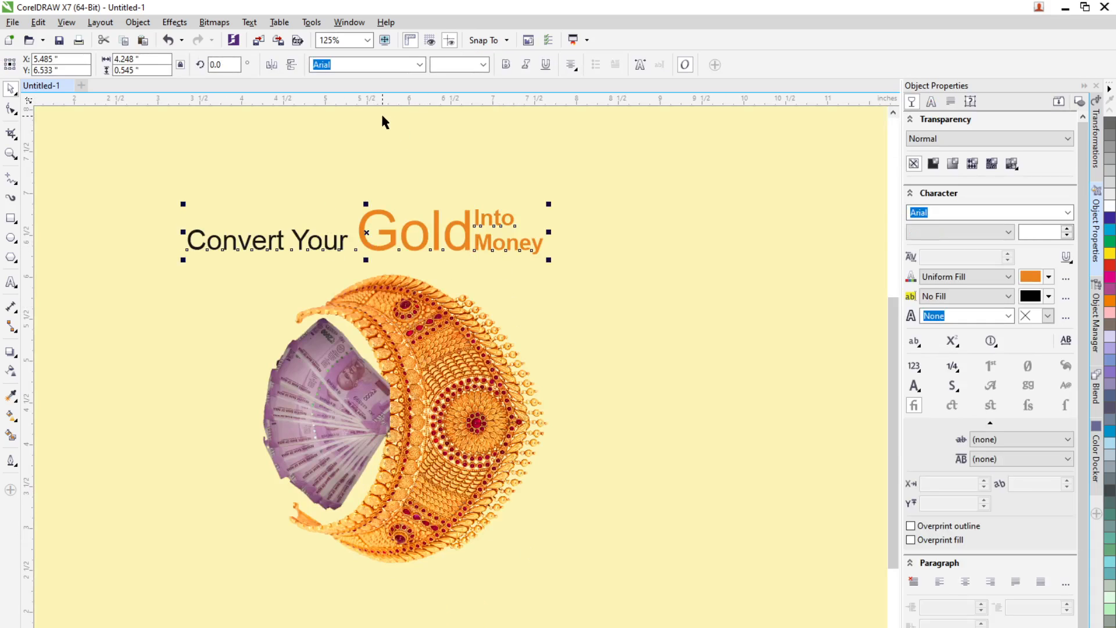
key("ctrl+g")
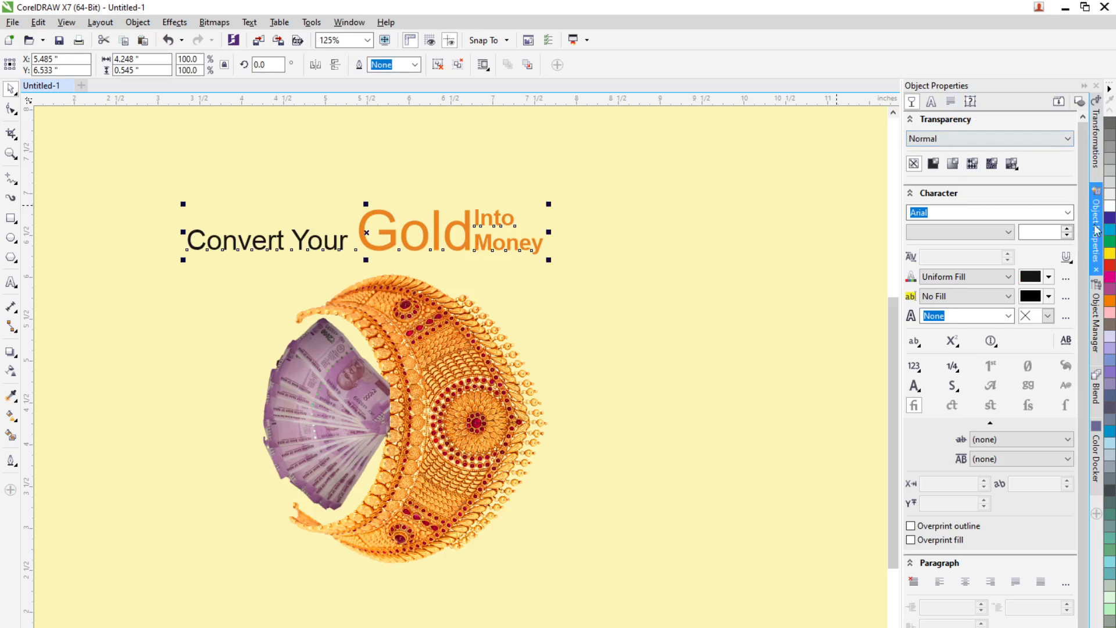
Step: Open Align and Distribute and centre the headline group horizontally on the page
left_click(1096, 517)
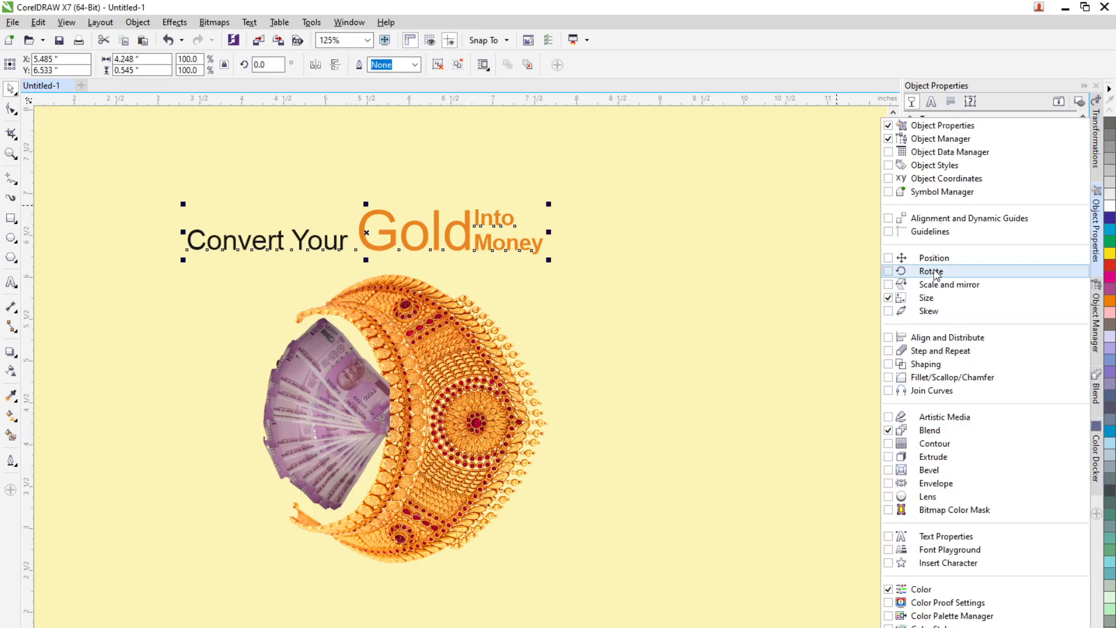
left_click(946, 338)
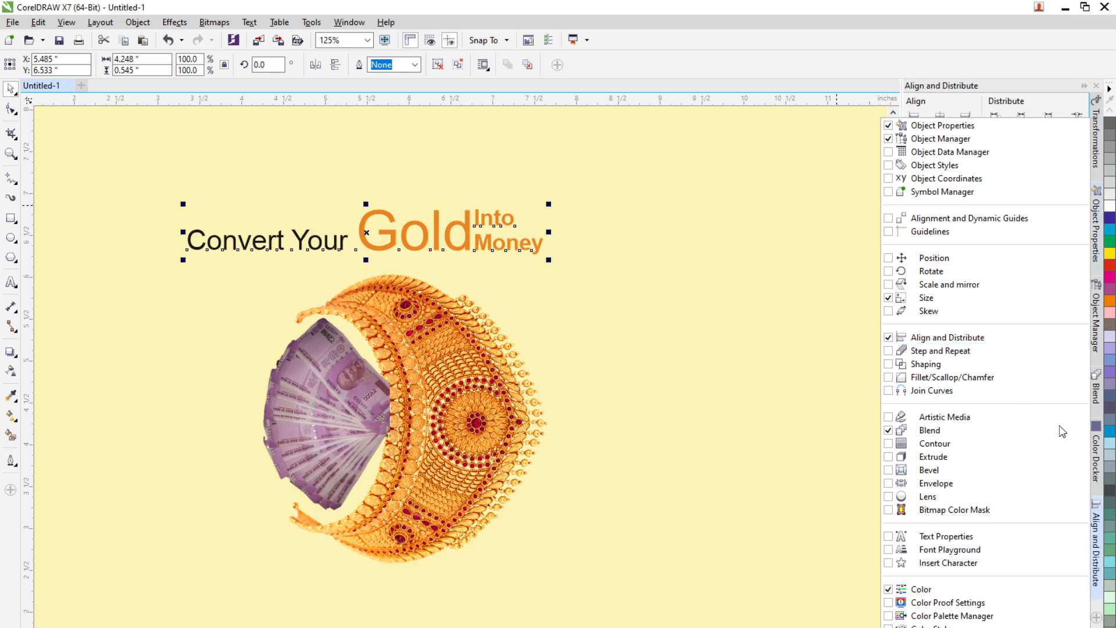
left_click(1100, 532)
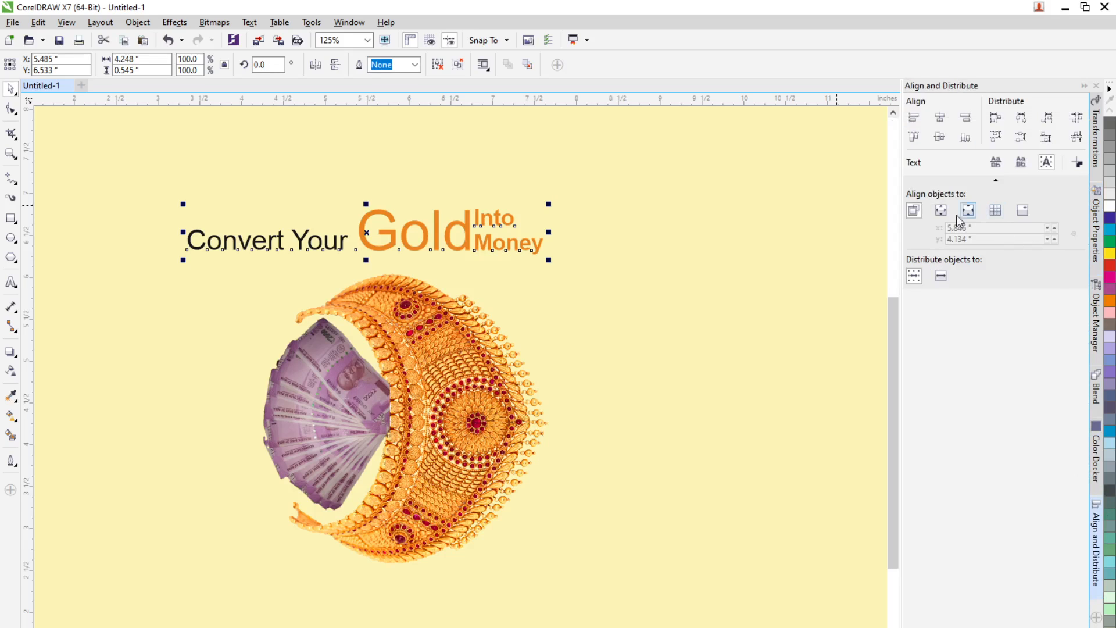
left_click(941, 211)
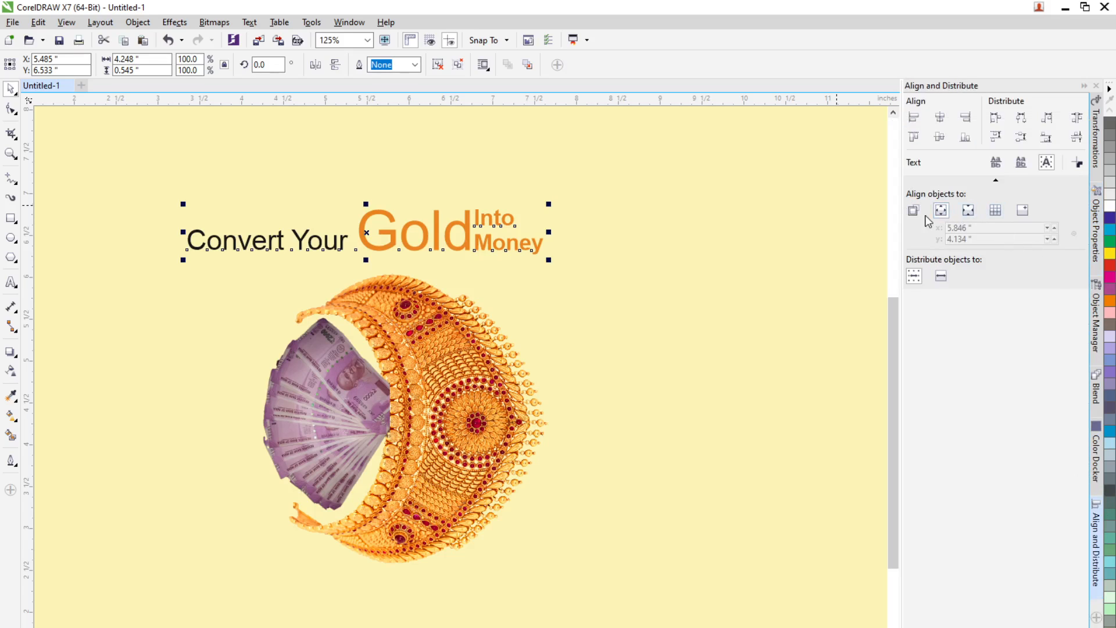
left_click(940, 117)
left_click(644, 302)
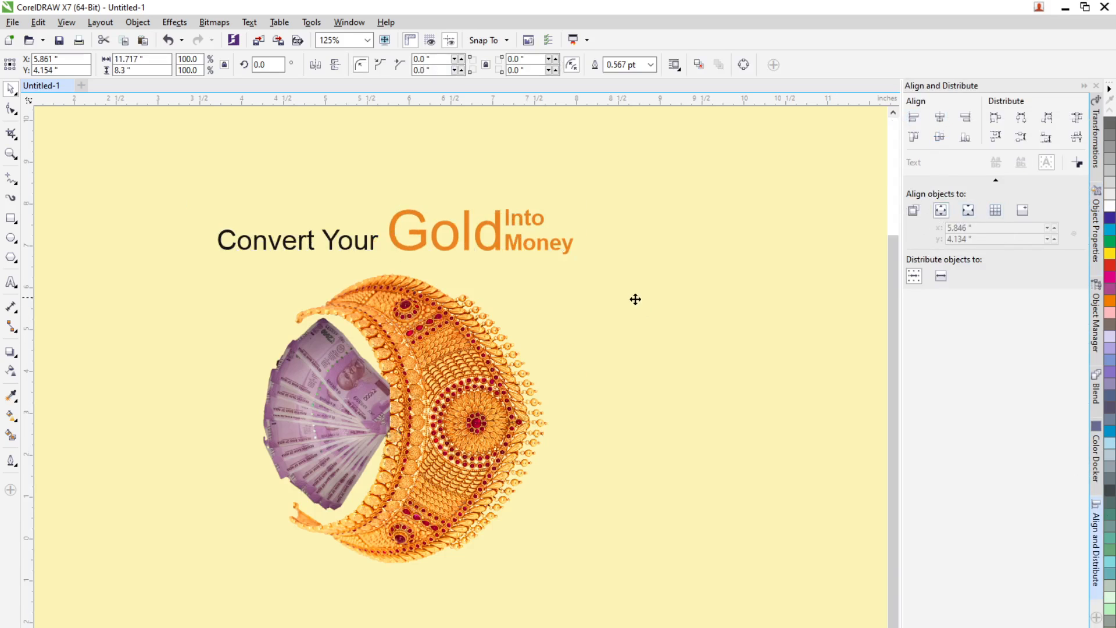
Step: Duplicate the headline group below the jewellery and ungroup the copy
scroll(635, 299, "down", 2)
left_click(590, 163)
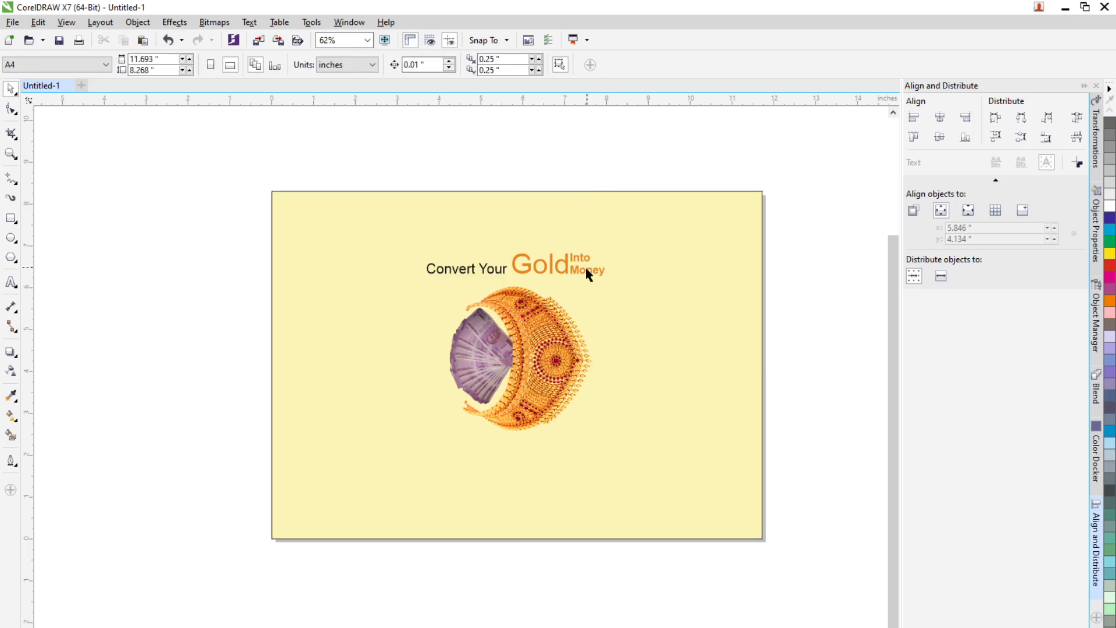
left_click(575, 270)
left_click_drag(570, 268, 573, 468)
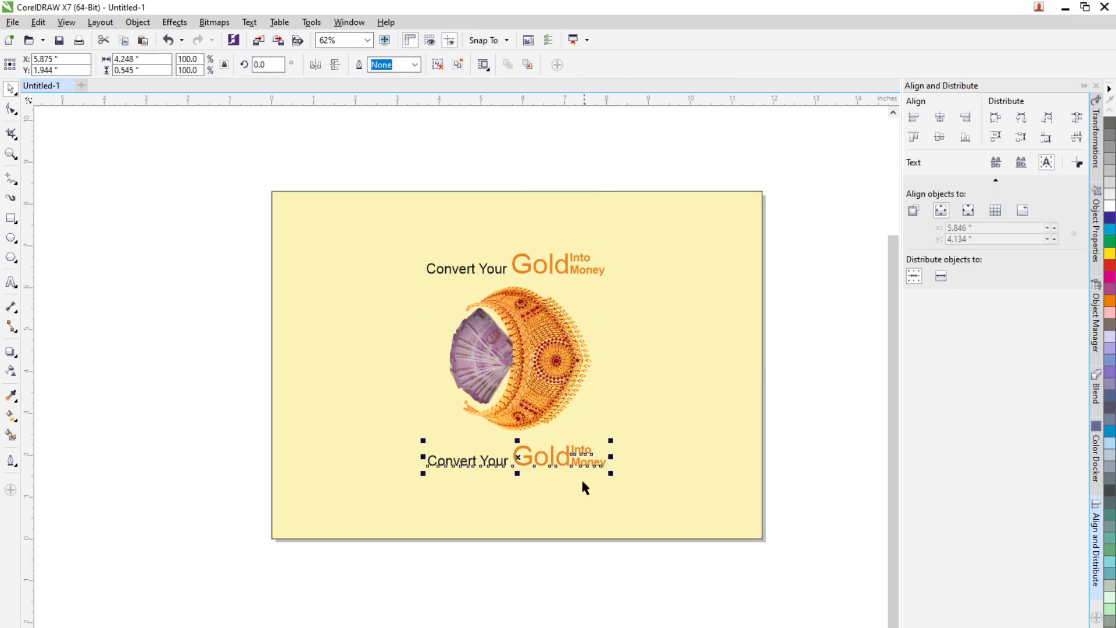
right_click(554, 462)
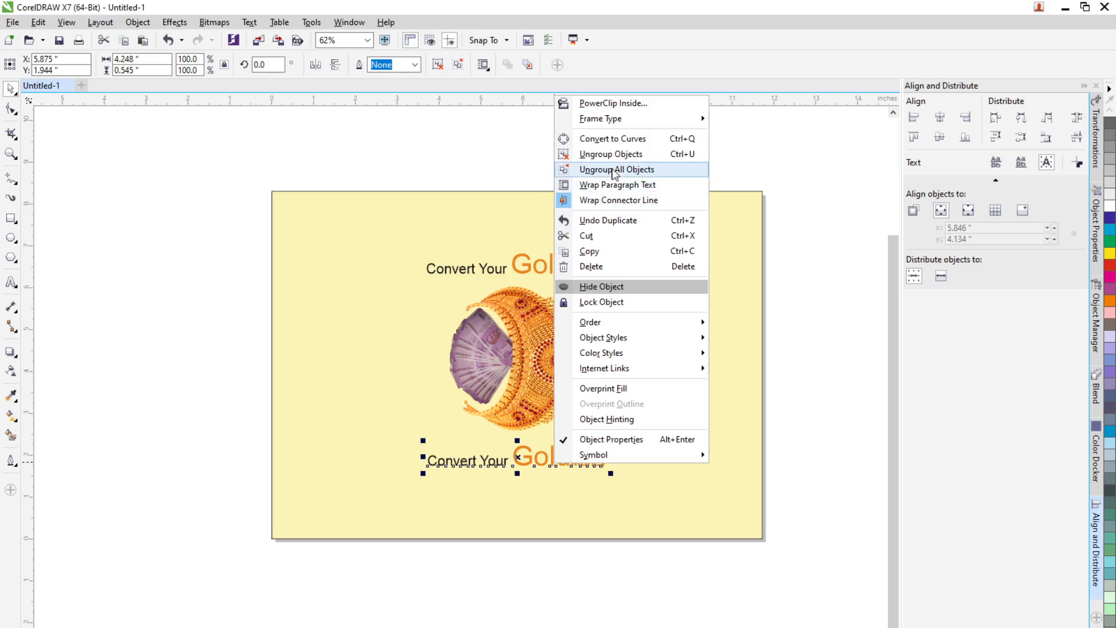
left_click(612, 154)
key("Escape")
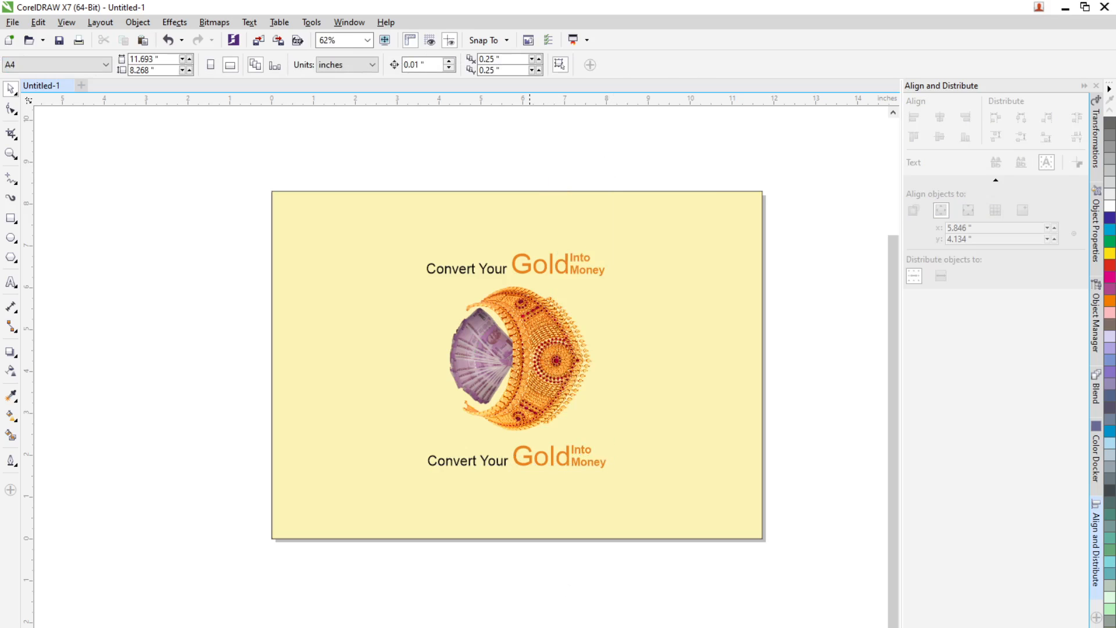
Step: Switch to the browser and view the reference flyer image shared in WhatsApp, then return
key("alt+Tab")
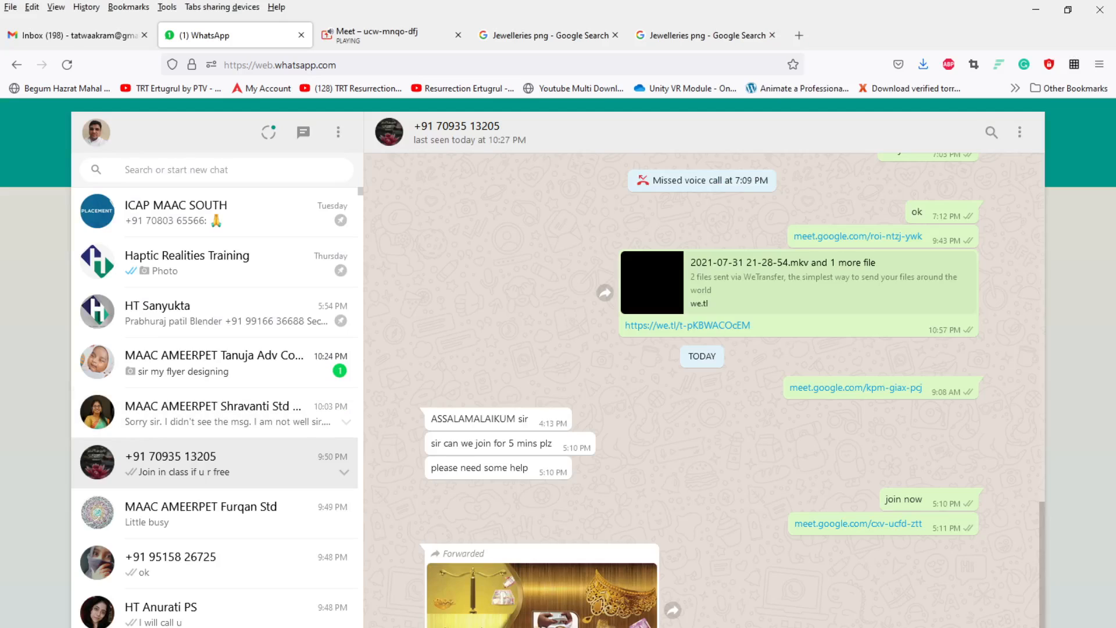
scroll(542, 598, "up", 1)
scroll(703, 390, "up", 2)
left_click(562, 622)
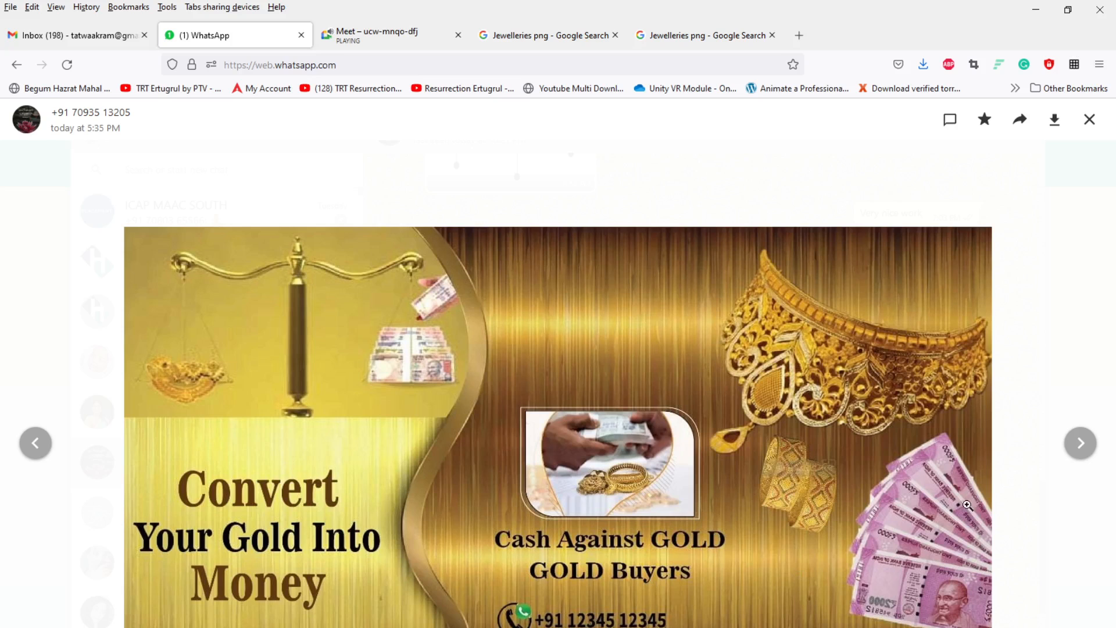
left_click(1089, 120)
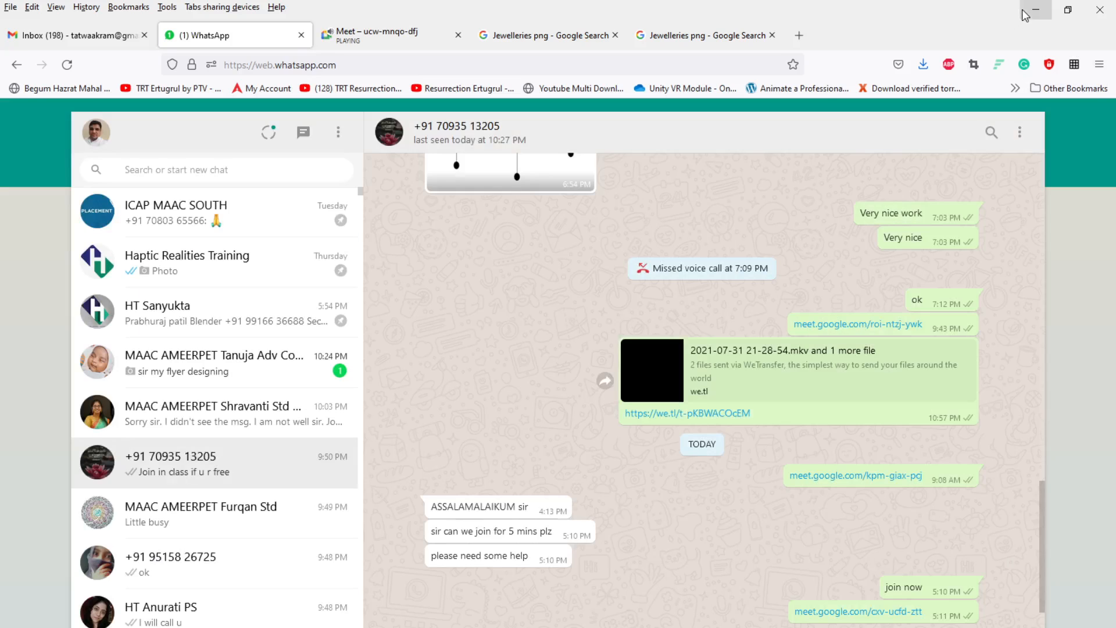
left_click(1024, 15)
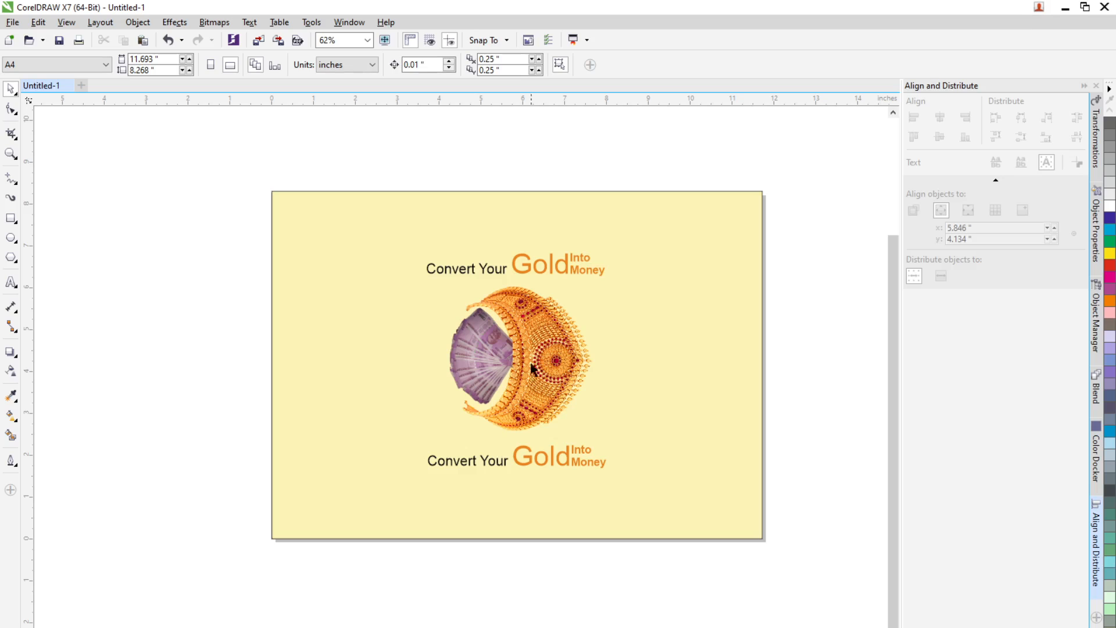
Step: Replace the words "Convert Your" in the lower headline copy with "Cash Against"
left_click(10, 282)
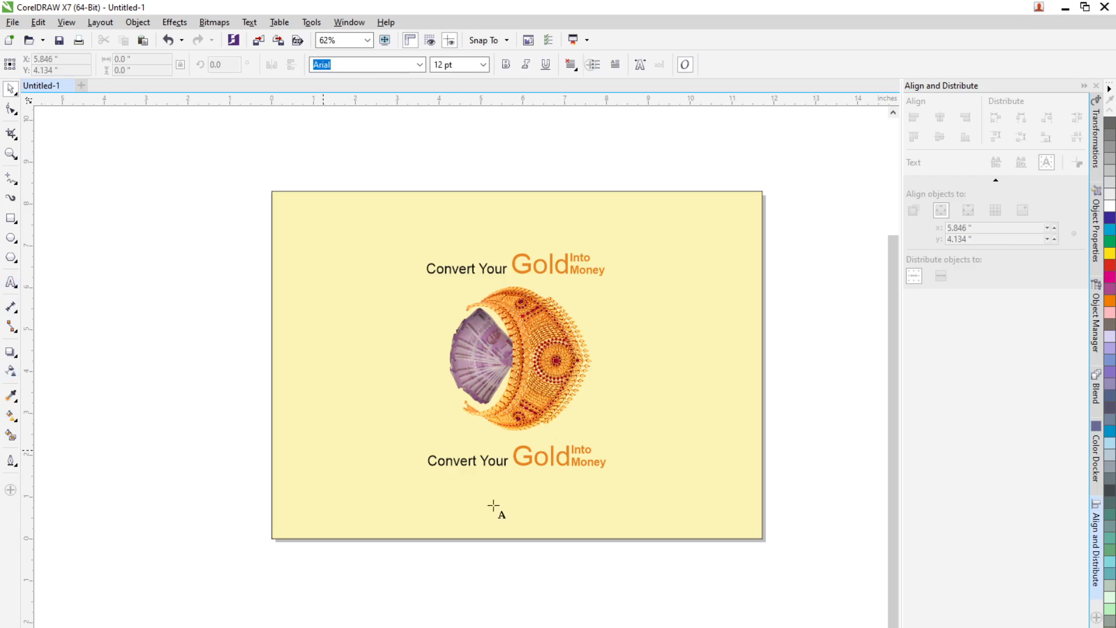
left_click_drag(429, 460, 507, 462)
type("c")
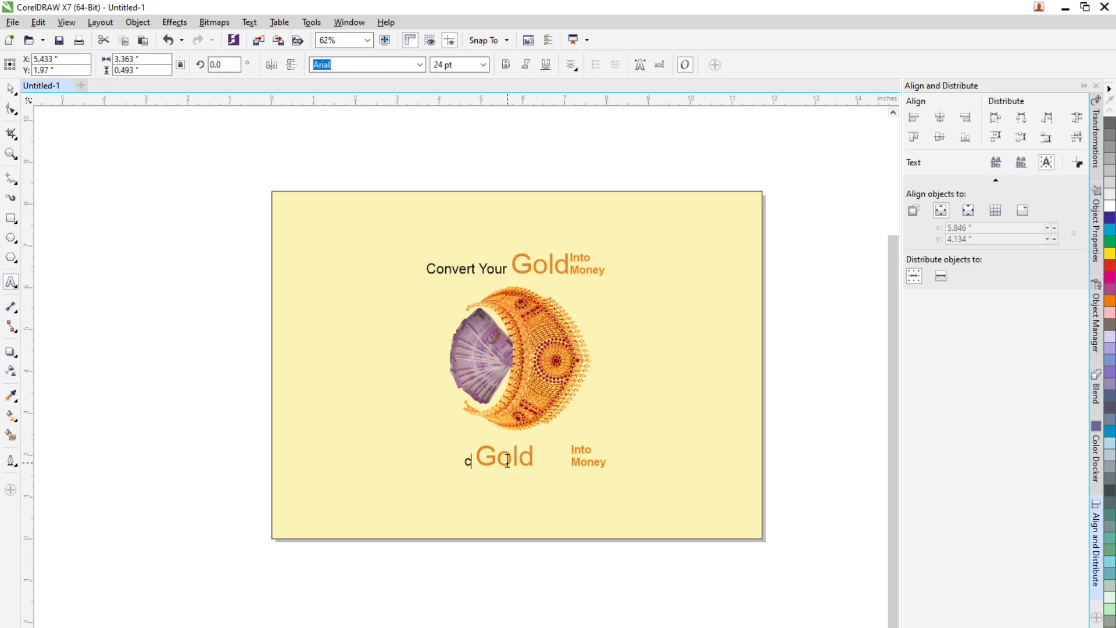
type("As")
key("BackSpace")
key("BackSpace")
key("BackSpace")
type("Cash ")
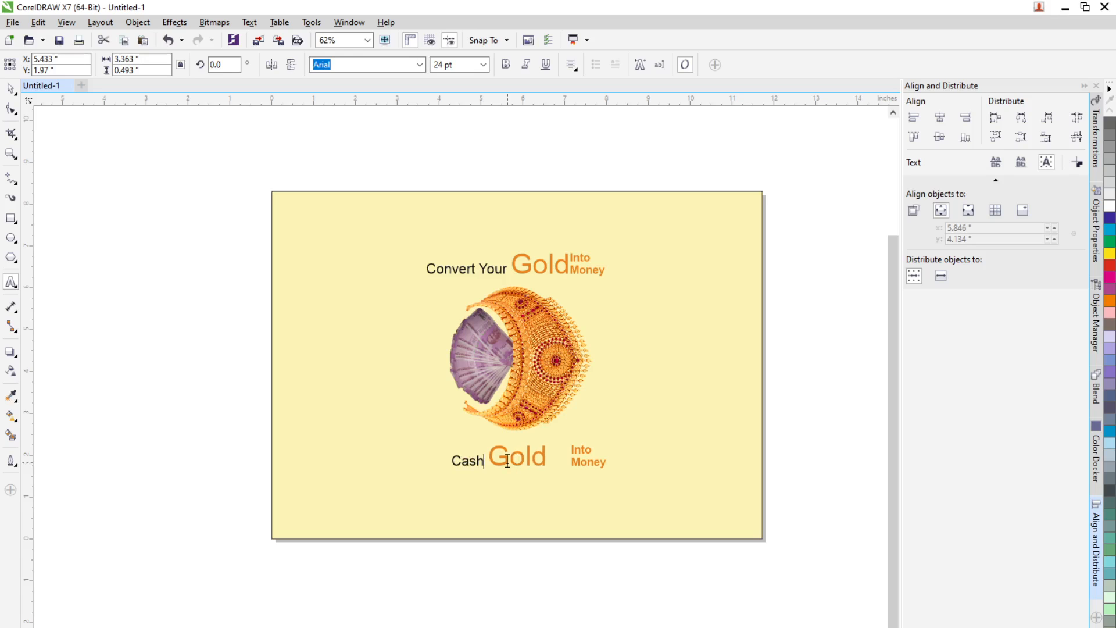
type("Gain")
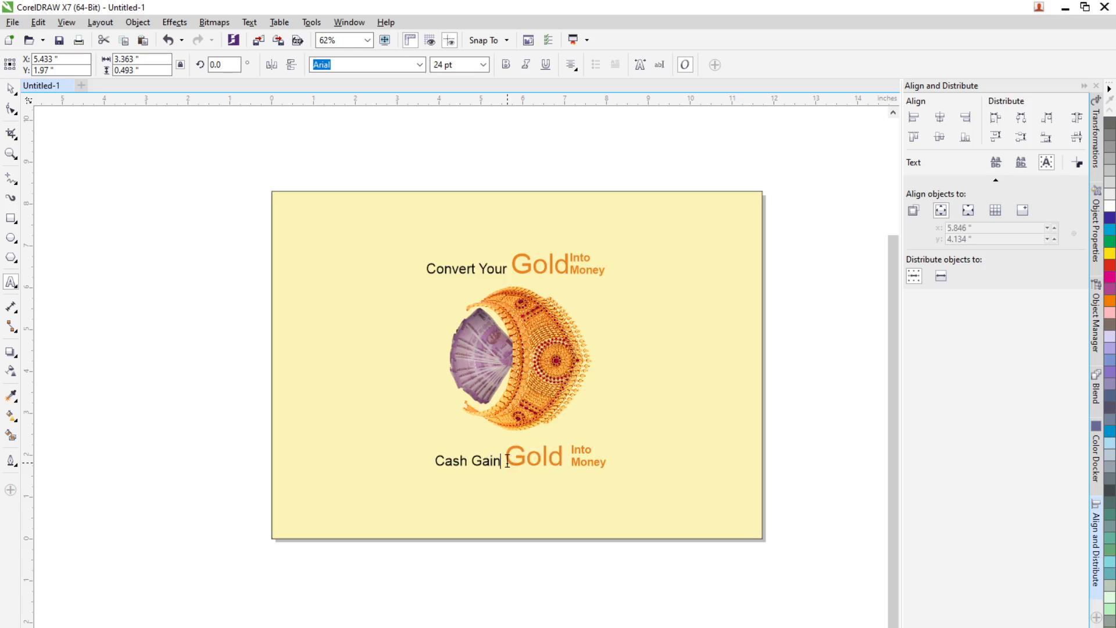
key("BackSpace")
key("BackSpace")
key("BackSpace")
key("BackSpace")
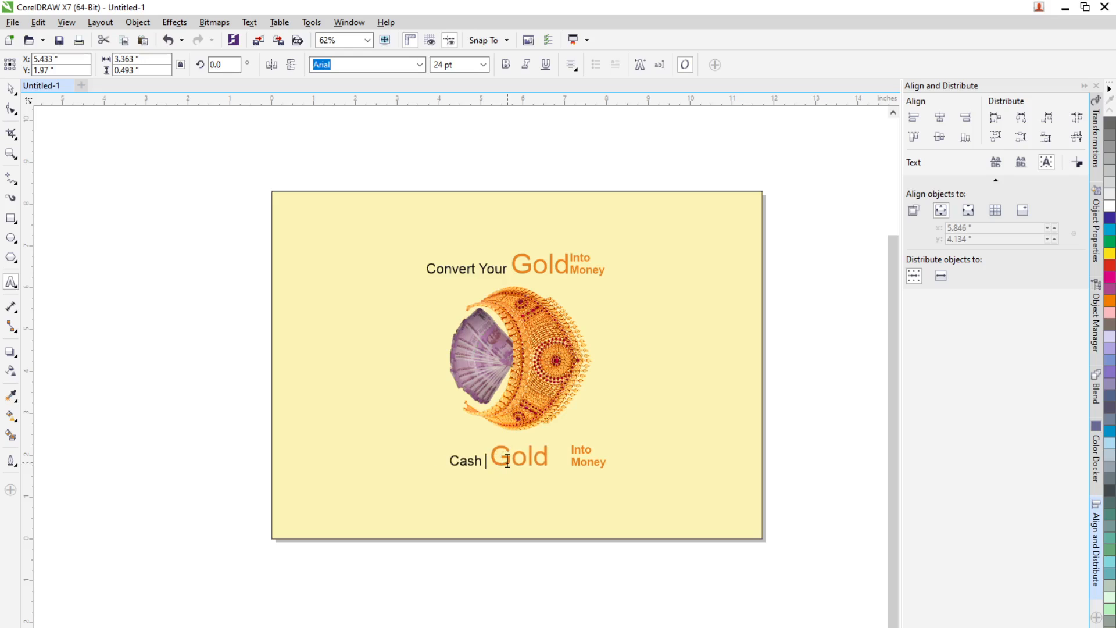
type("Against")
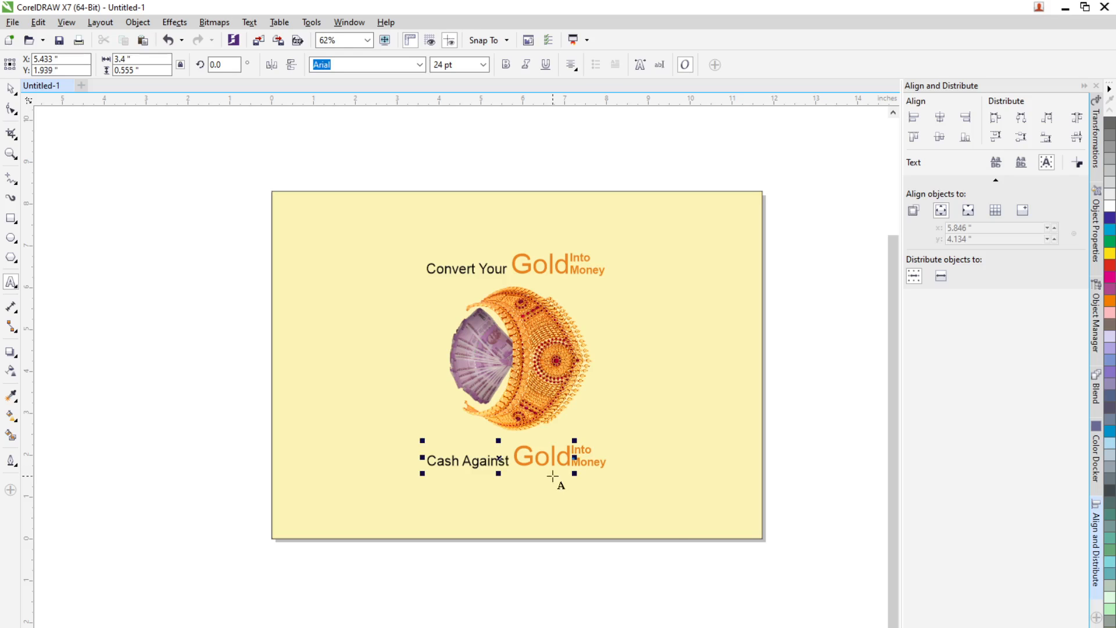
Step: Replace the small "Into Money" text in the lower copy with "Gold Buyers", split over two lines
left_click(588, 463)
scroll(588, 465, "up", 2)
scroll(589, 465, "up", 1)
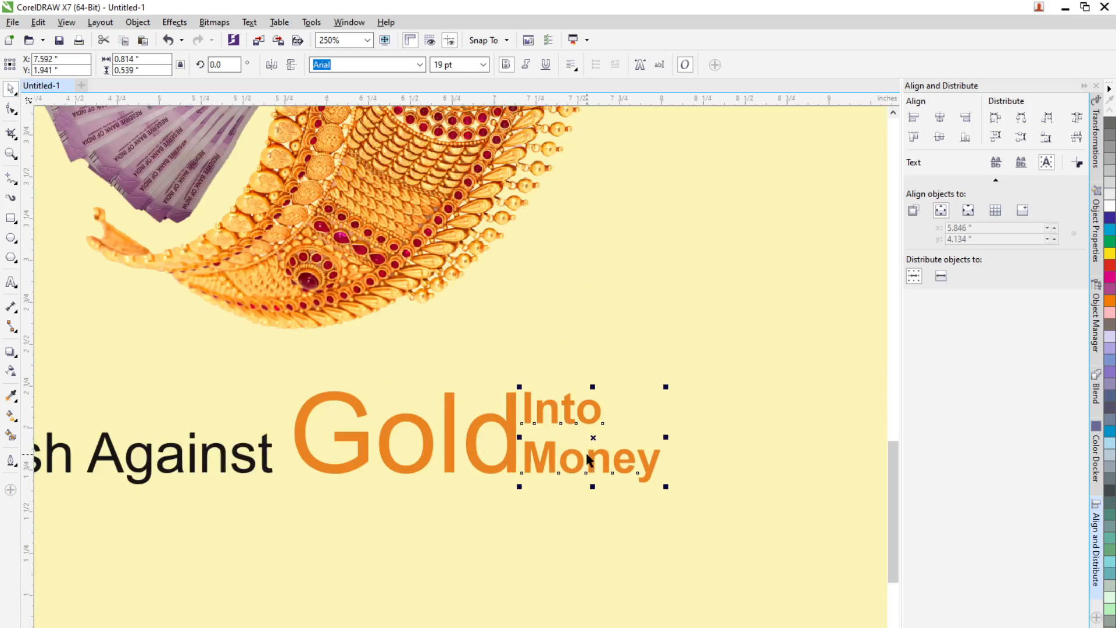
left_click_drag(592, 438, 616, 442)
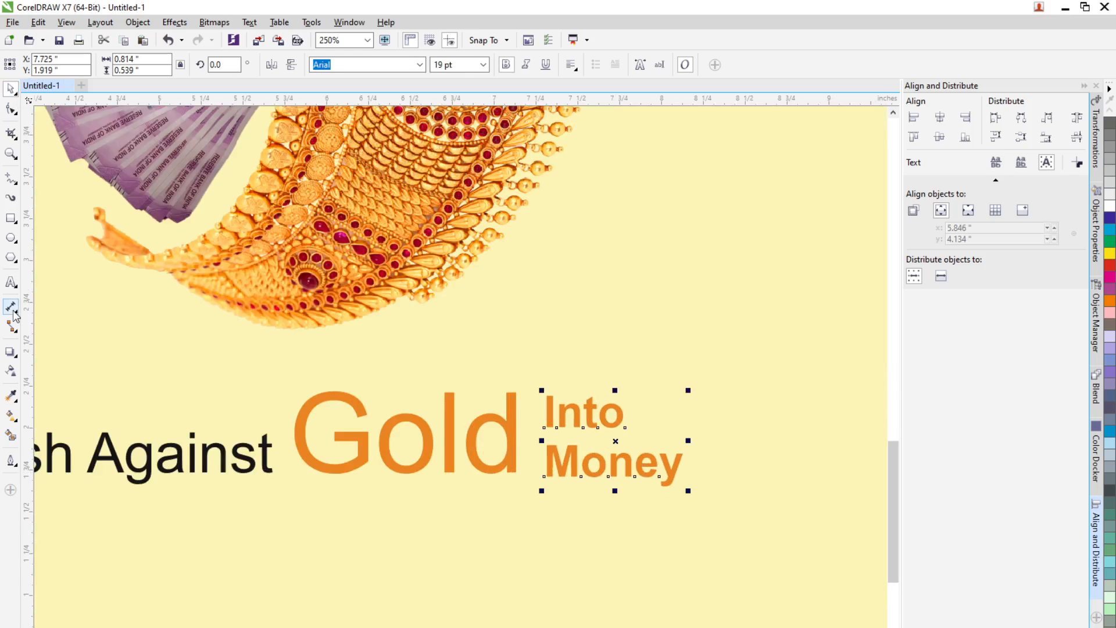
left_click(11, 282)
left_click_drag(545, 411, 683, 458)
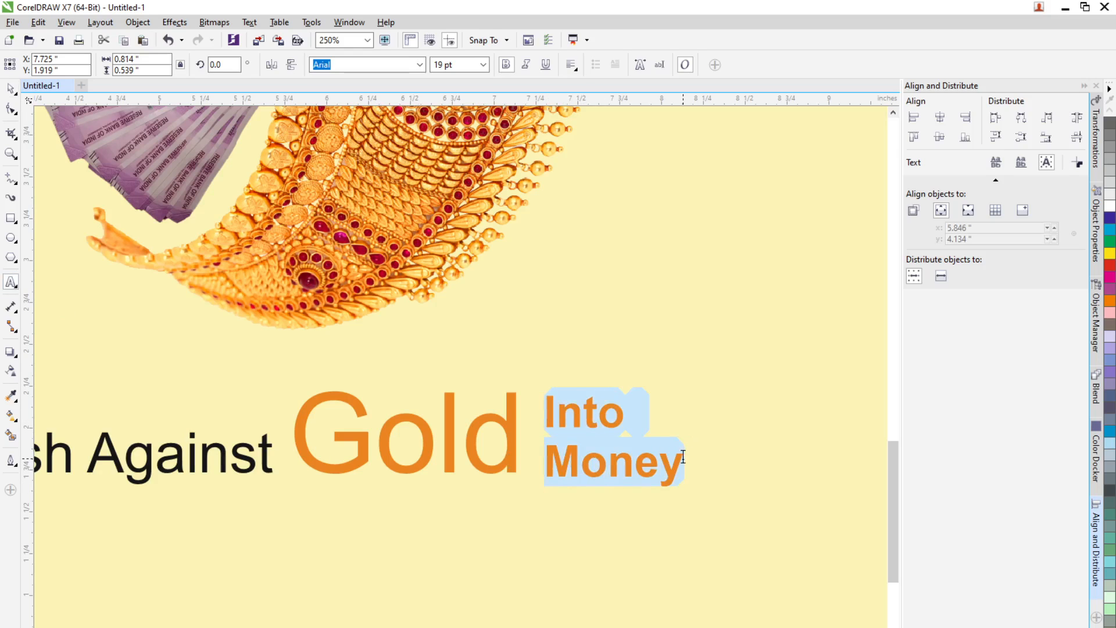
type("Gold B")
type("uyers")
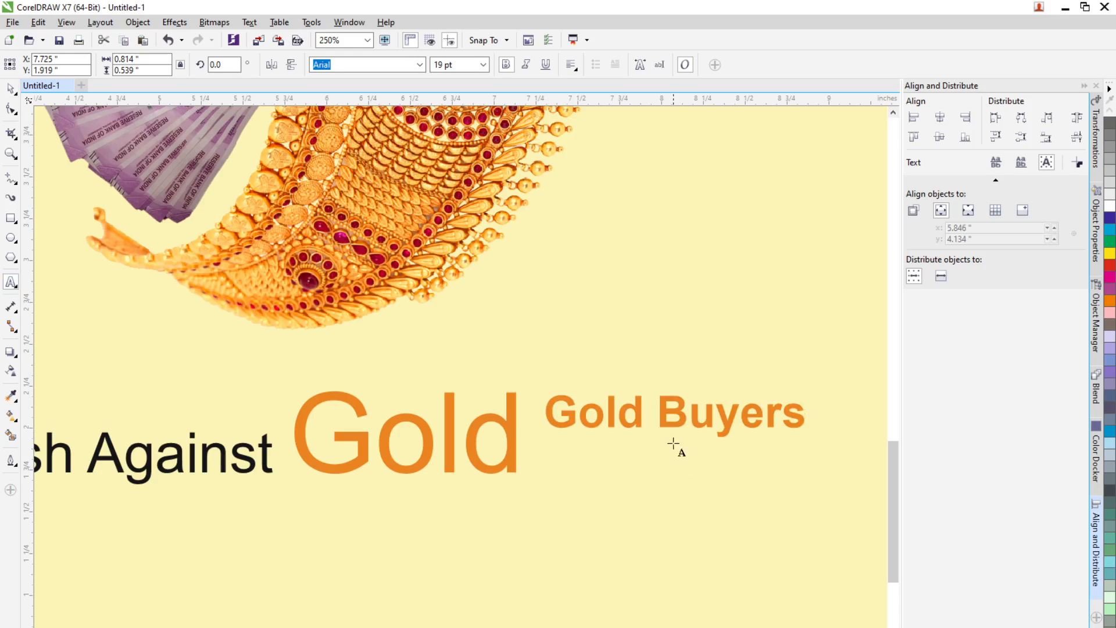
left_click(662, 417)
key("BackSpace")
key("Return")
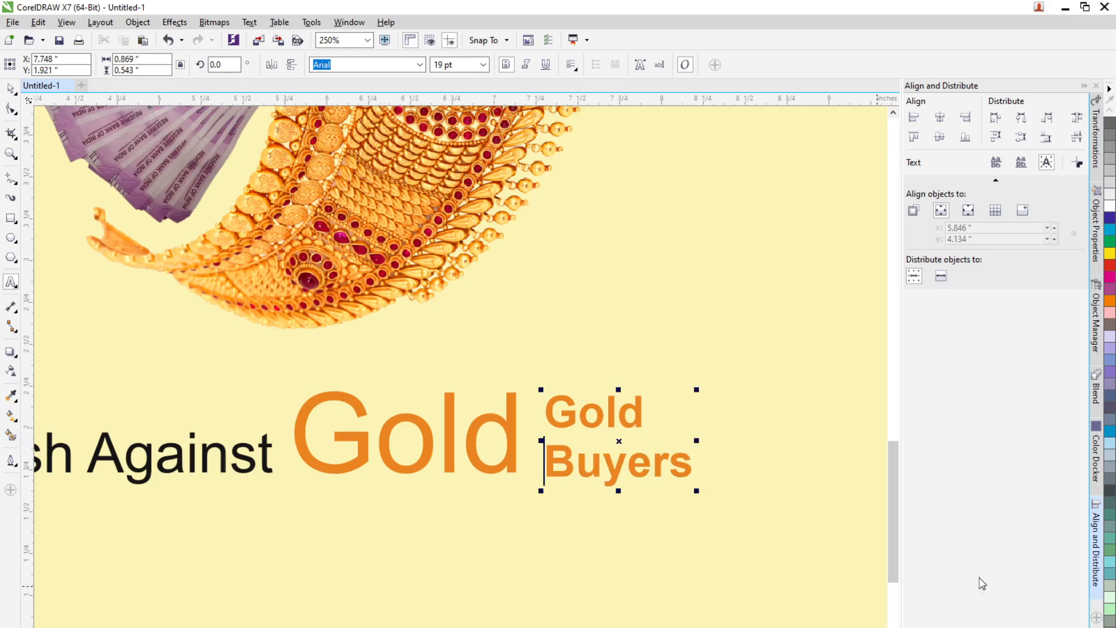
Step: Move the "Gold Buyers" text slightly up and left so it sits tight beside "Gold"
left_click(11, 88)
mouse_move(598, 420)
left_mouse_down()
mouse_move(566, 401)
mouse_move(577, 413)
left_mouse_up()
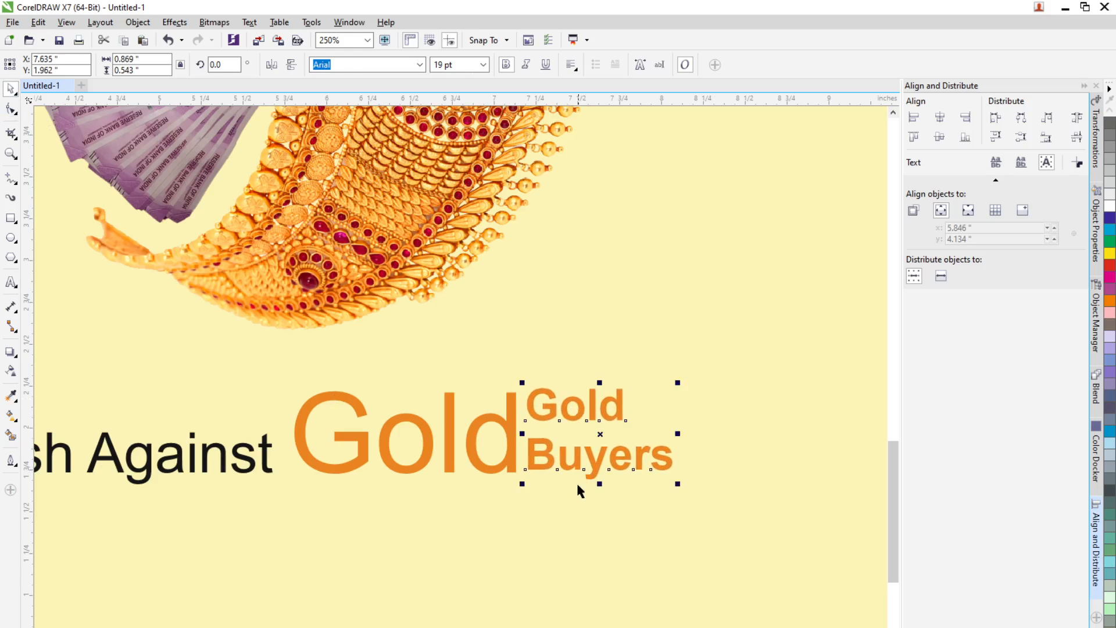
left_click(513, 473)
Step: Switch to the browser and open the reference flyer image shared in WhatsApp
scroll(513, 473, "down", 5)
scroll(394, 486, "up", 2)
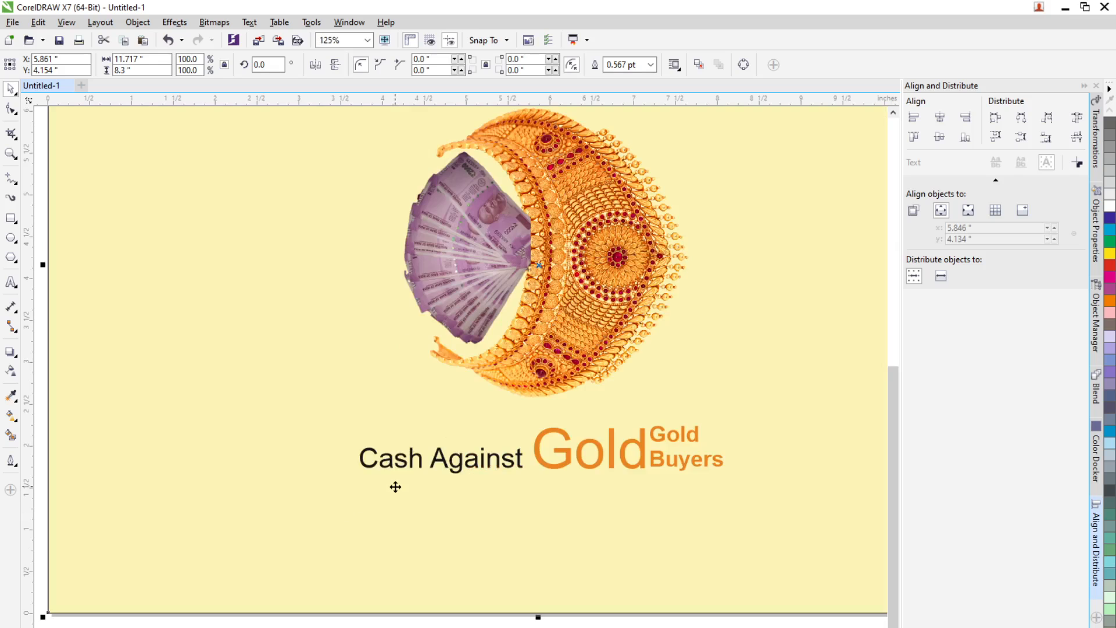
scroll(448, 484, "down", 2)
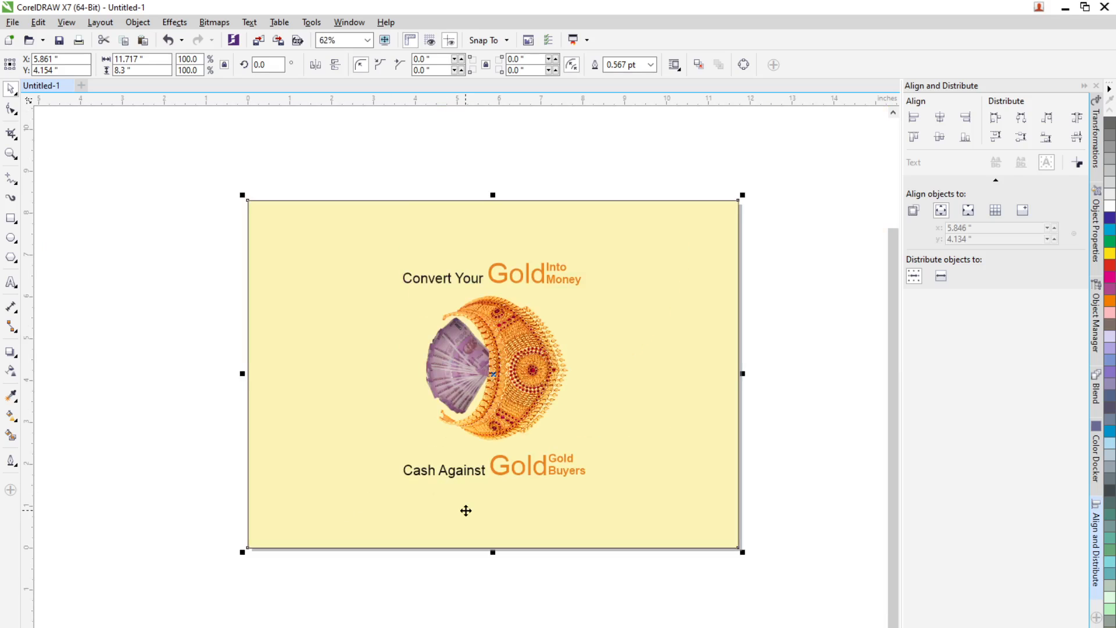
scroll(483, 499, "up", 2)
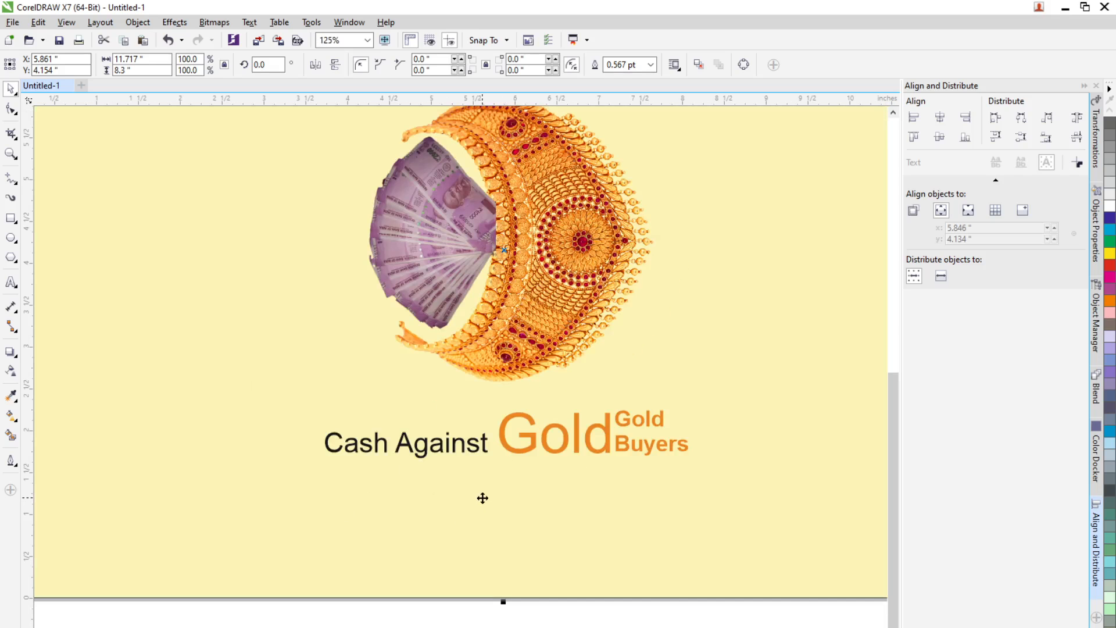
scroll(481, 496, "down", 4)
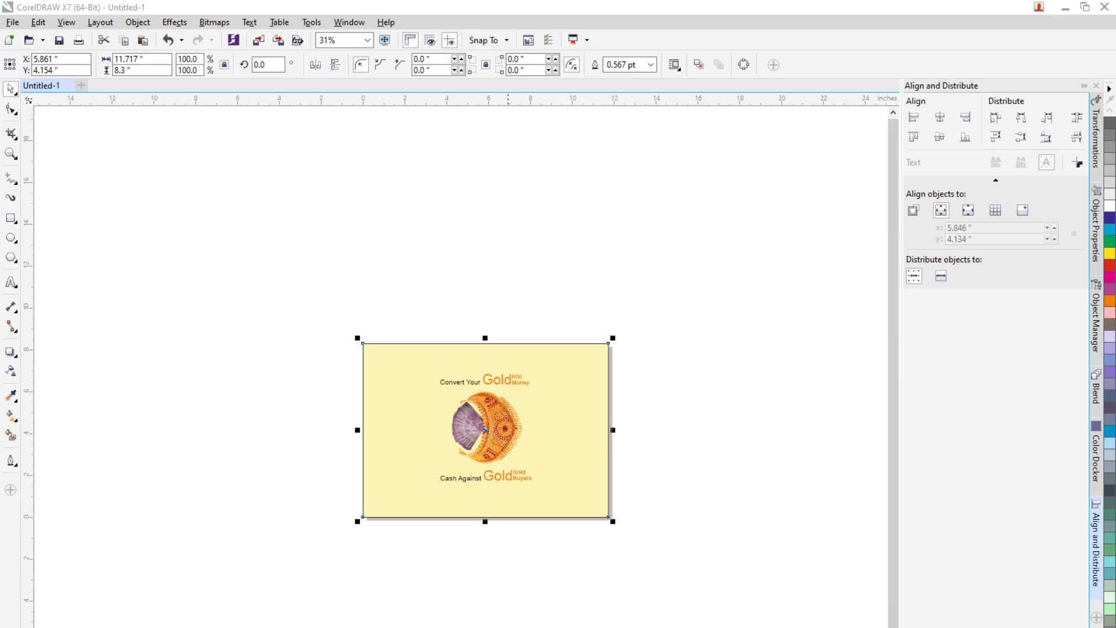
key("alt+Tab")
left_click(552, 626)
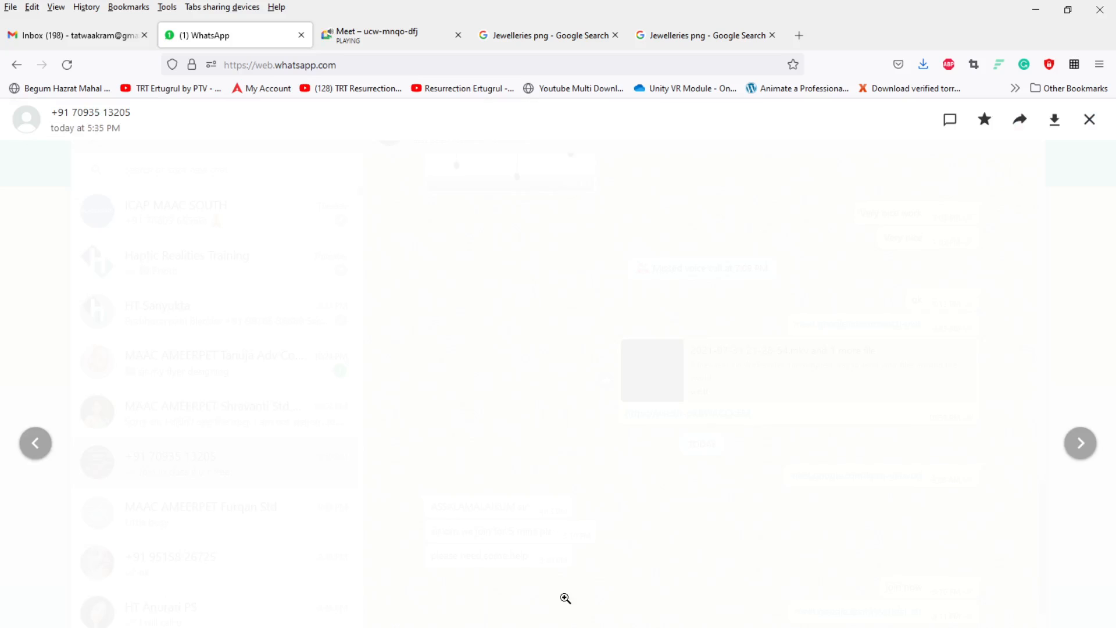
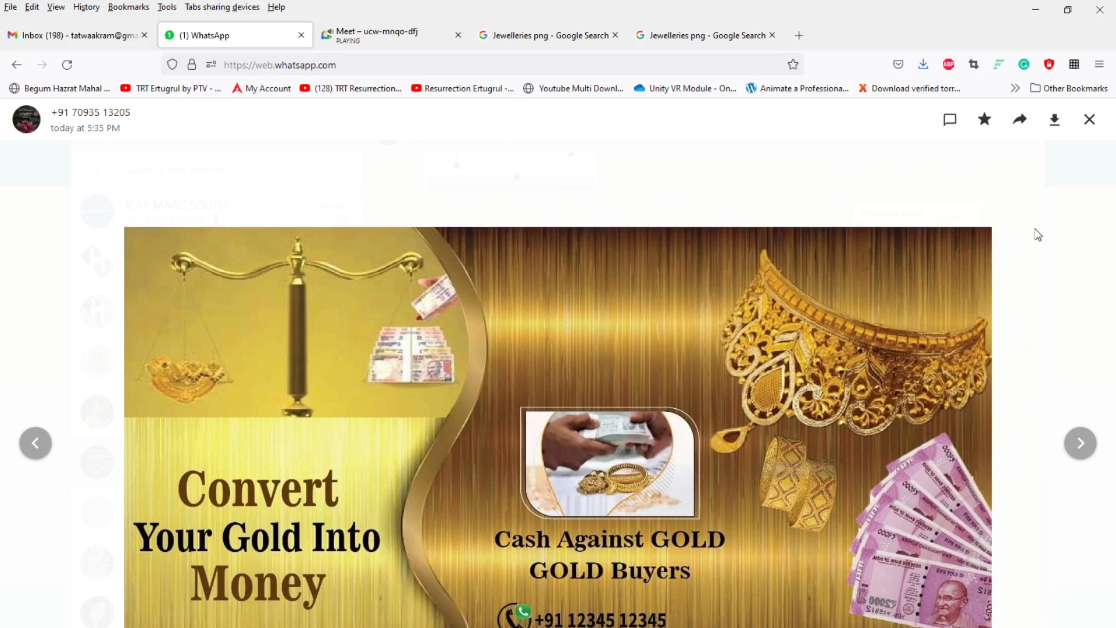
Step: Close the reference flyer image and return to the CorelDRAW document
left_click(1090, 120)
left_click(1036, 10)
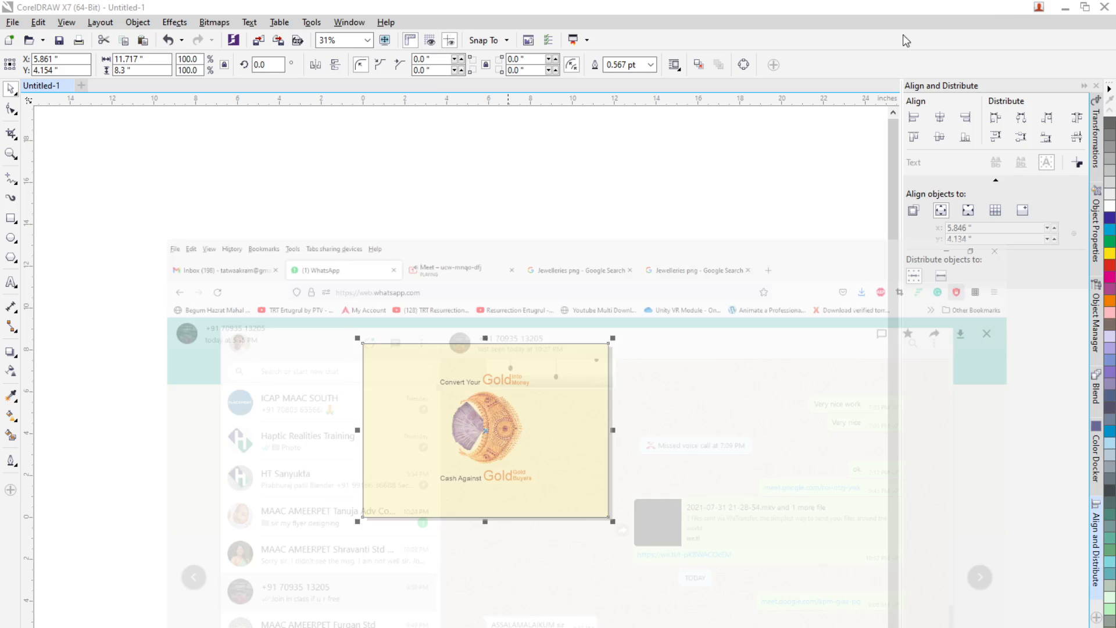
scroll(476, 420, "up", 4)
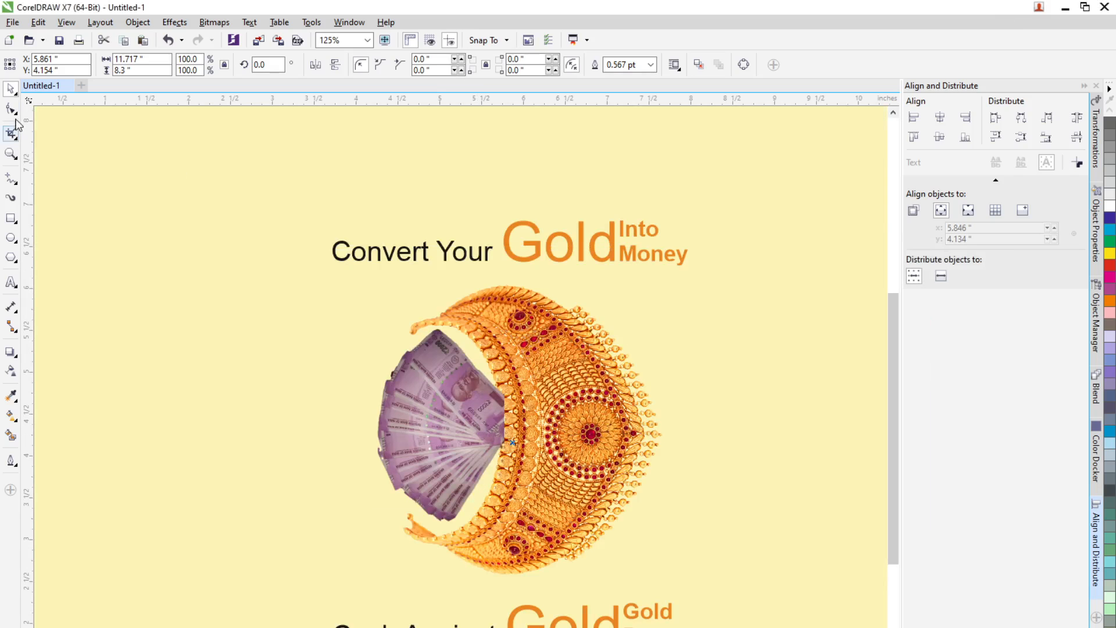
Step: Recolour the currency bitmap in Image Adjustment Lab with temperature 3,536, tint 51 and saturation -30
left_click(431, 426)
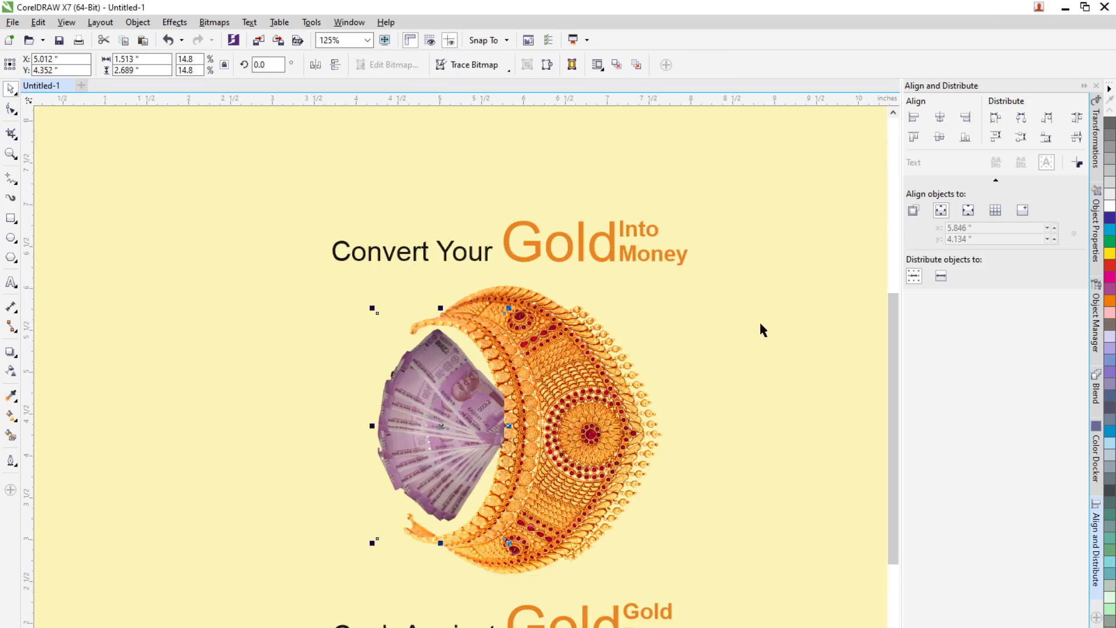
left_click(443, 413)
left_click(223, 25)
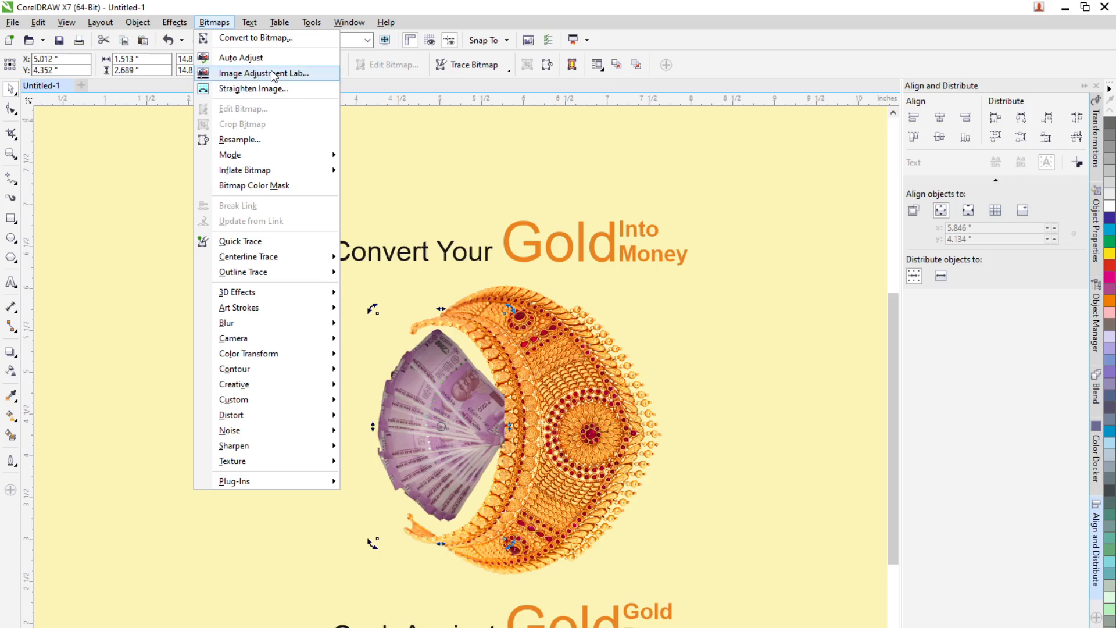
key("Escape")
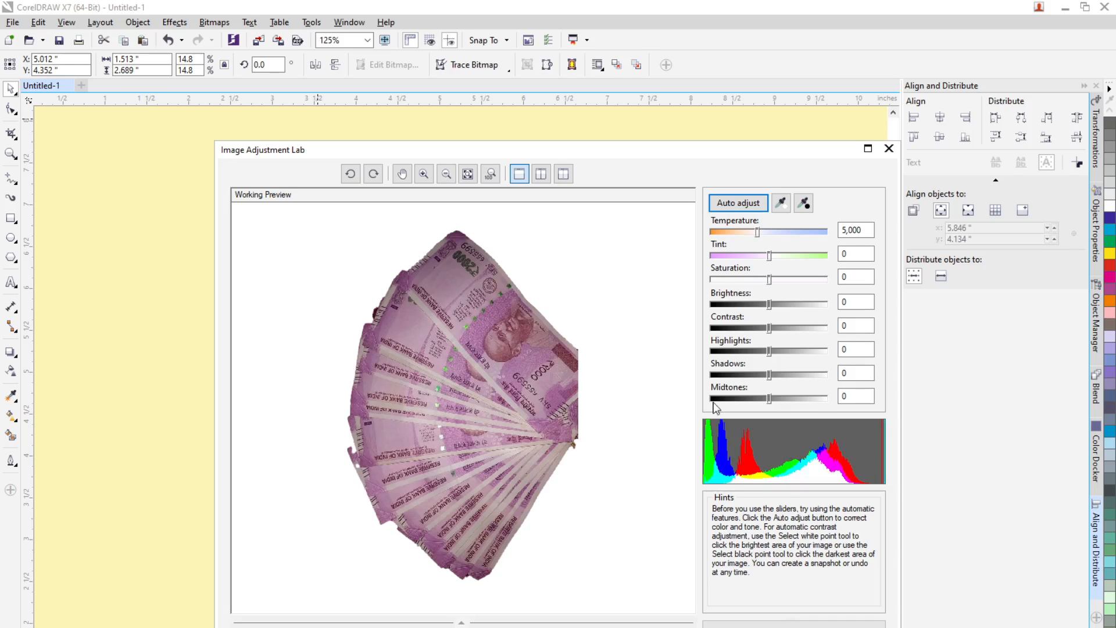
left_click_drag(759, 233, 717, 234)
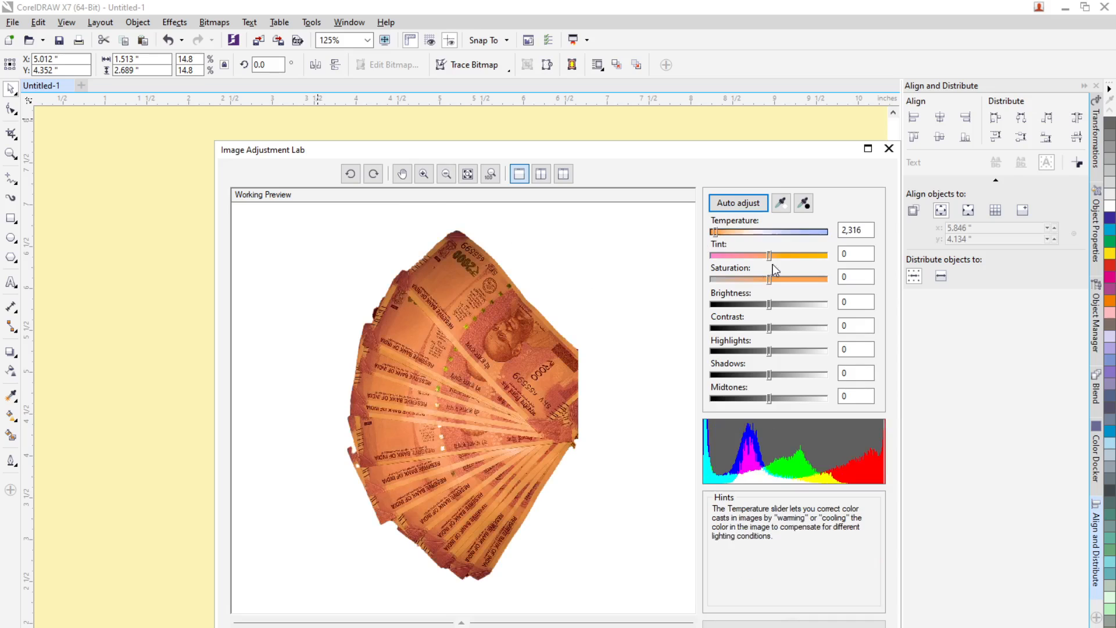
left_click_drag(770, 257, 780, 262)
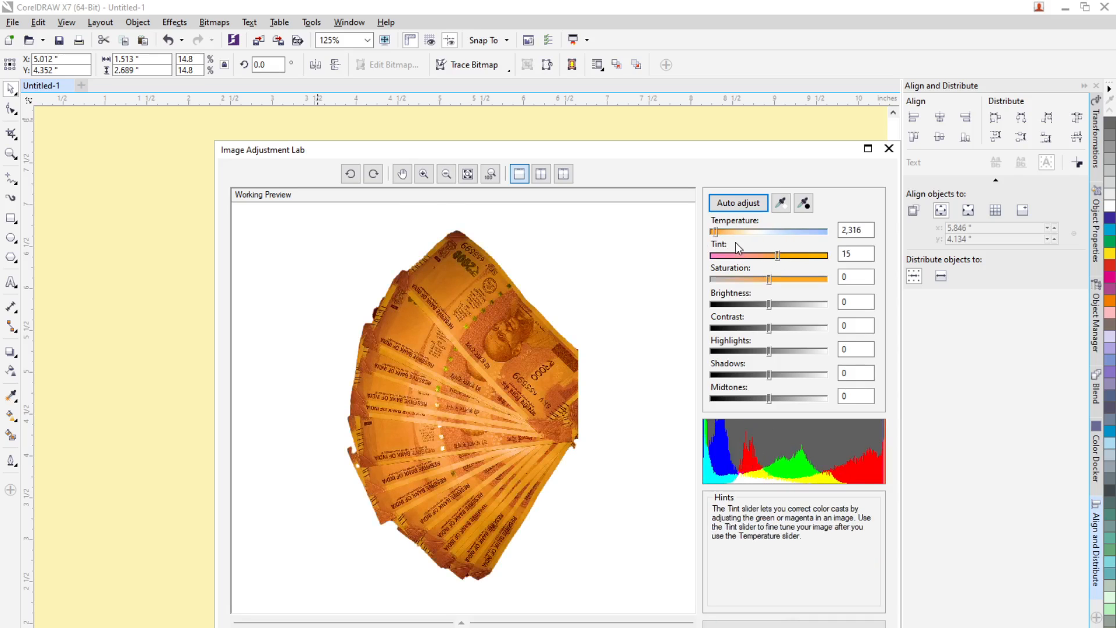
left_click_drag(720, 233, 729, 232)
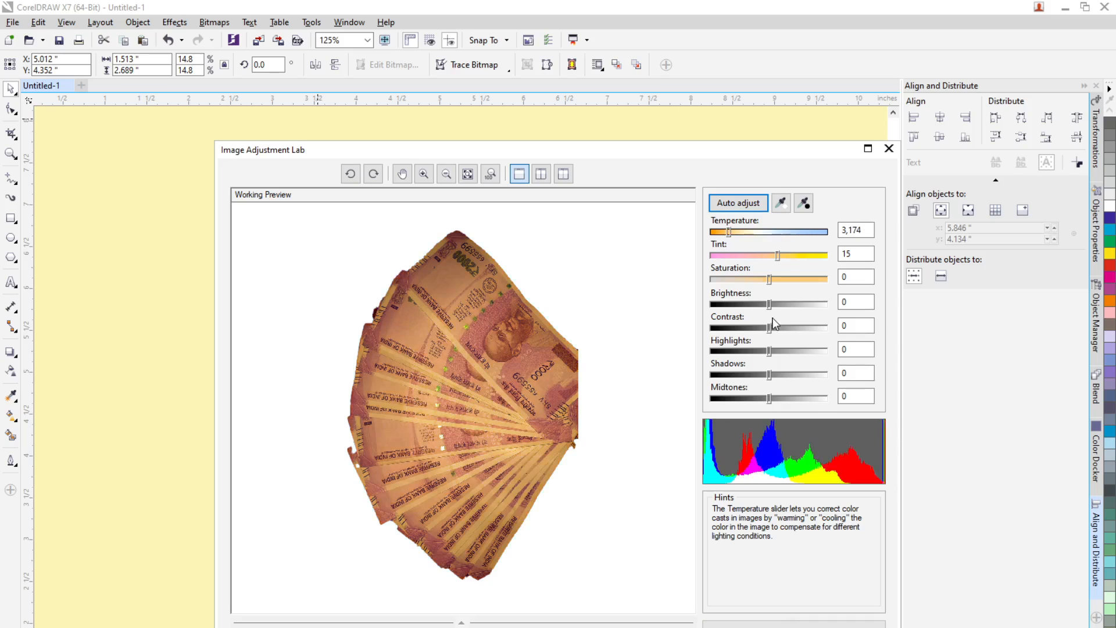
left_click_drag(769, 280, 799, 257)
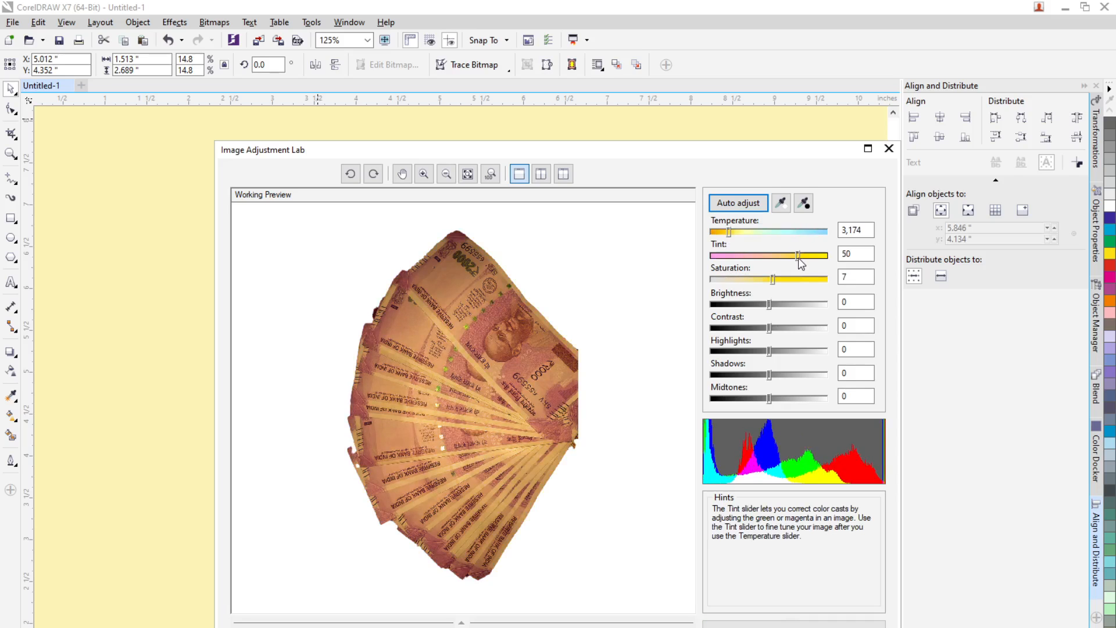
mouse_move(728, 231)
left_mouse_down()
mouse_move(747, 235)
mouse_move(736, 234)
left_mouse_up()
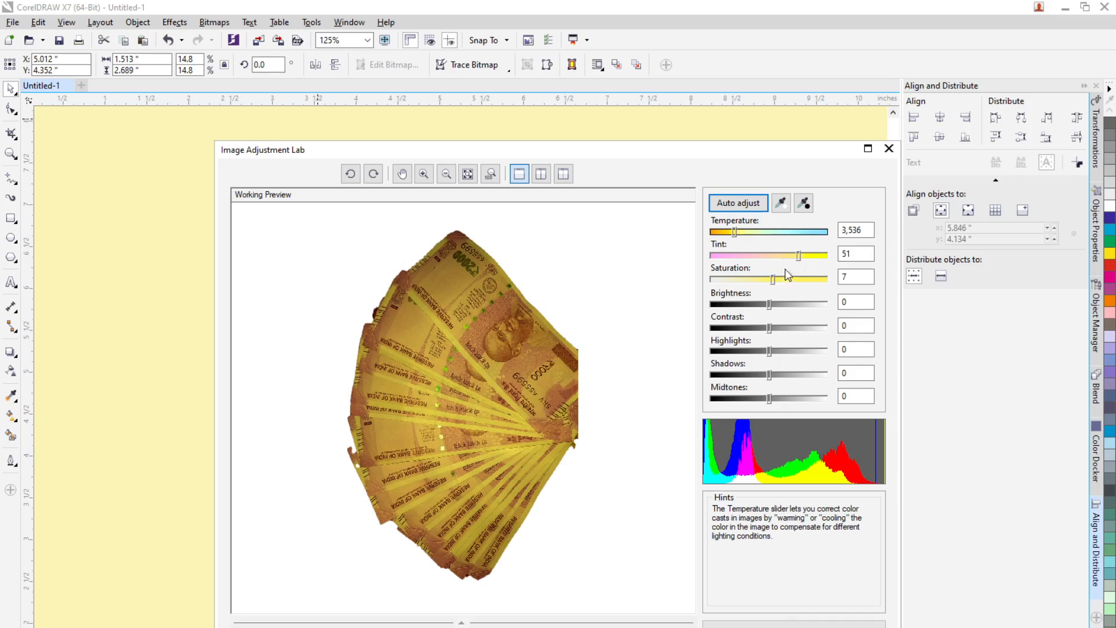
left_click_drag(773, 279, 751, 281)
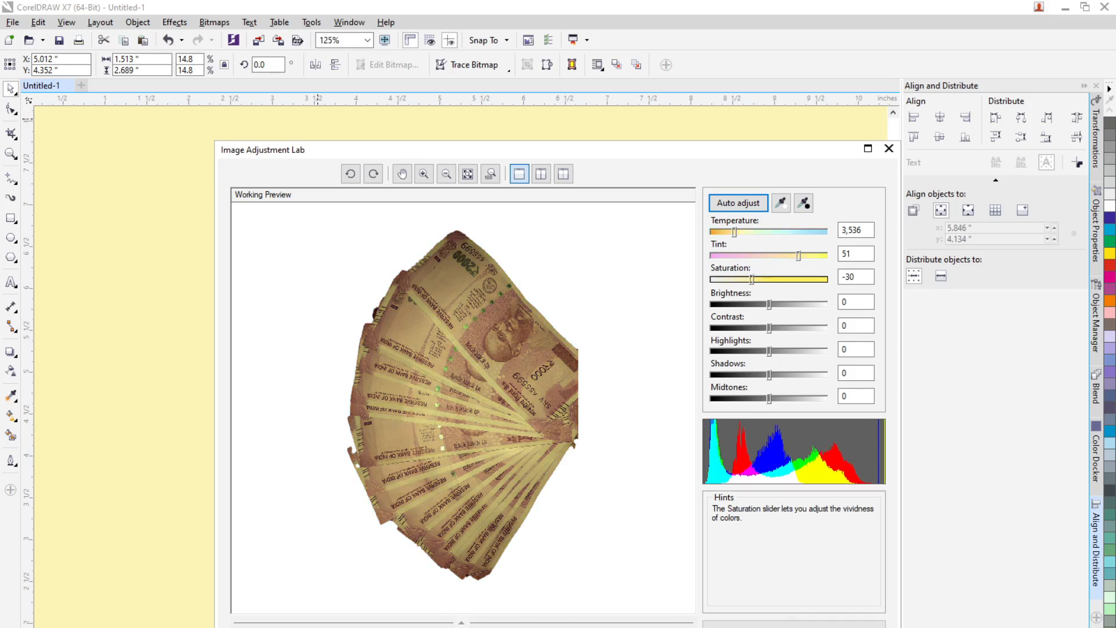
left_click(727, 627)
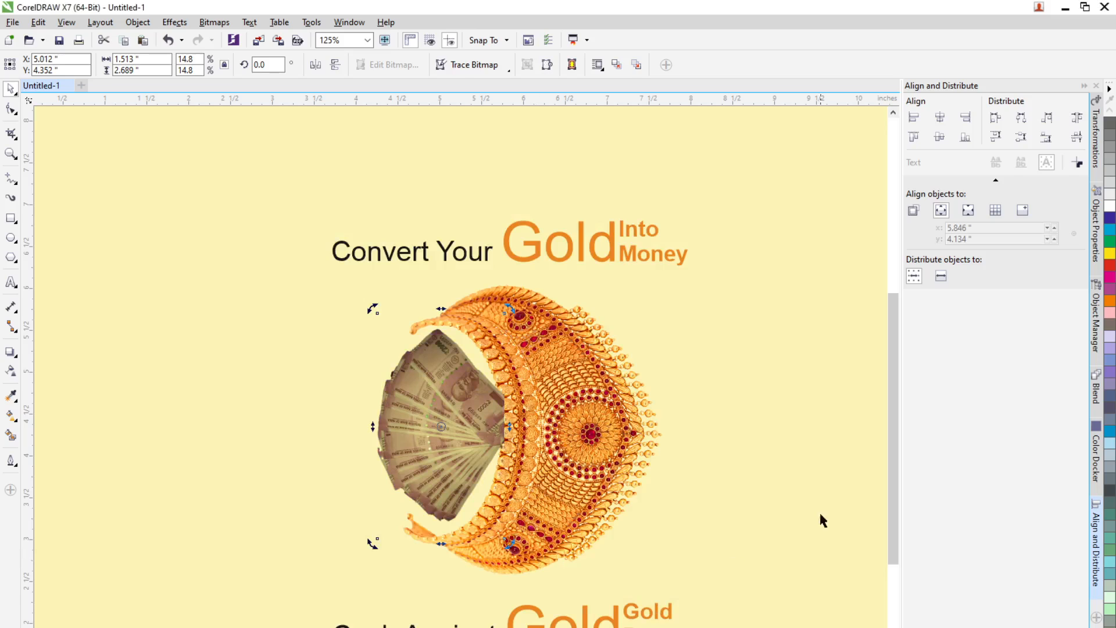
Step: Group the lower "Cash Against Gold Gold Buyers" text objects and nudge the group slightly down
left_click(760, 504)
scroll(730, 491, "down", 3)
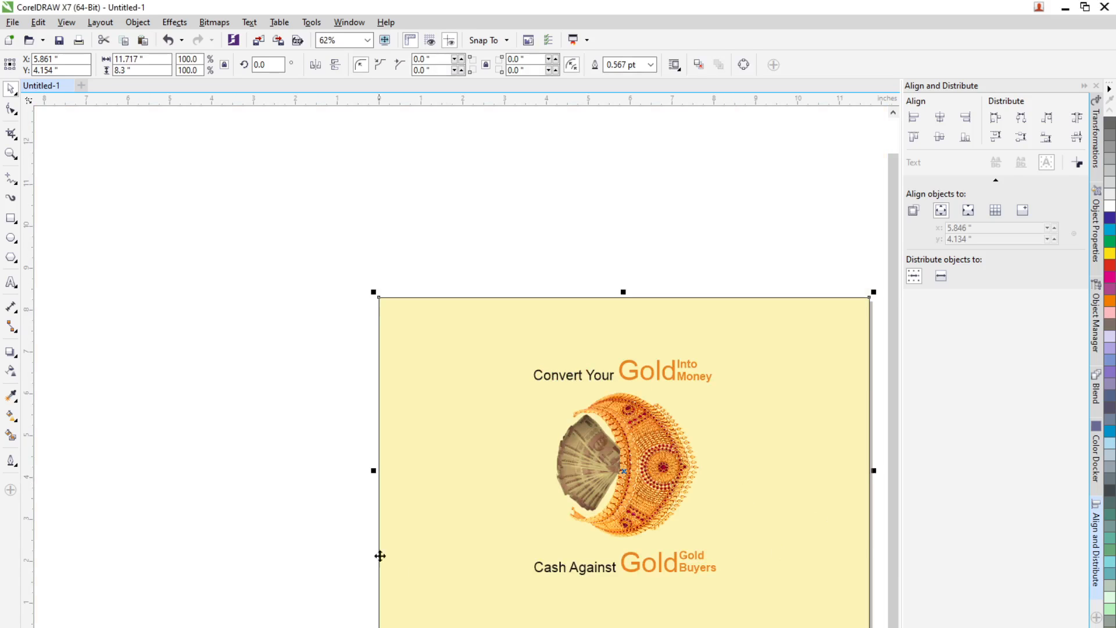
left_click(332, 540)
scroll(702, 494, "up", 3)
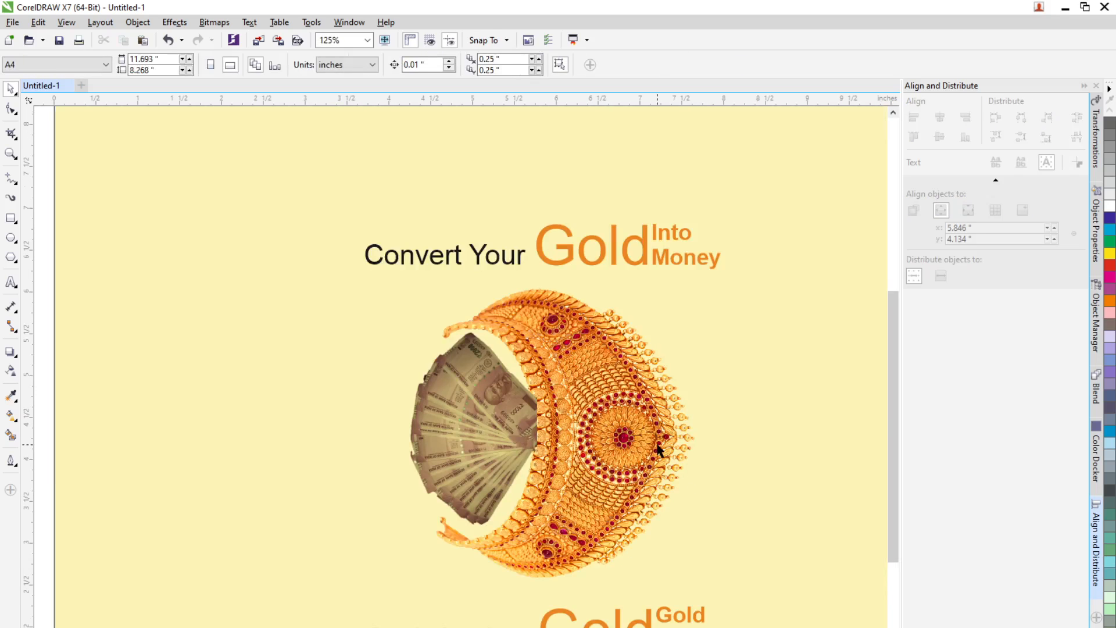
scroll(660, 450, "down", 3)
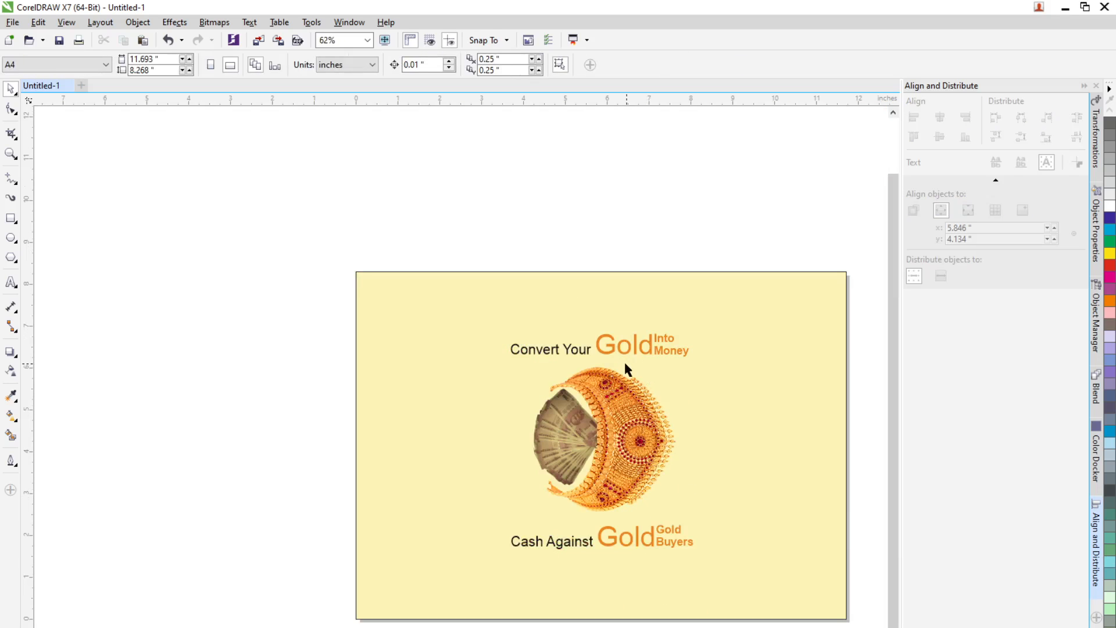
left_click(608, 356)
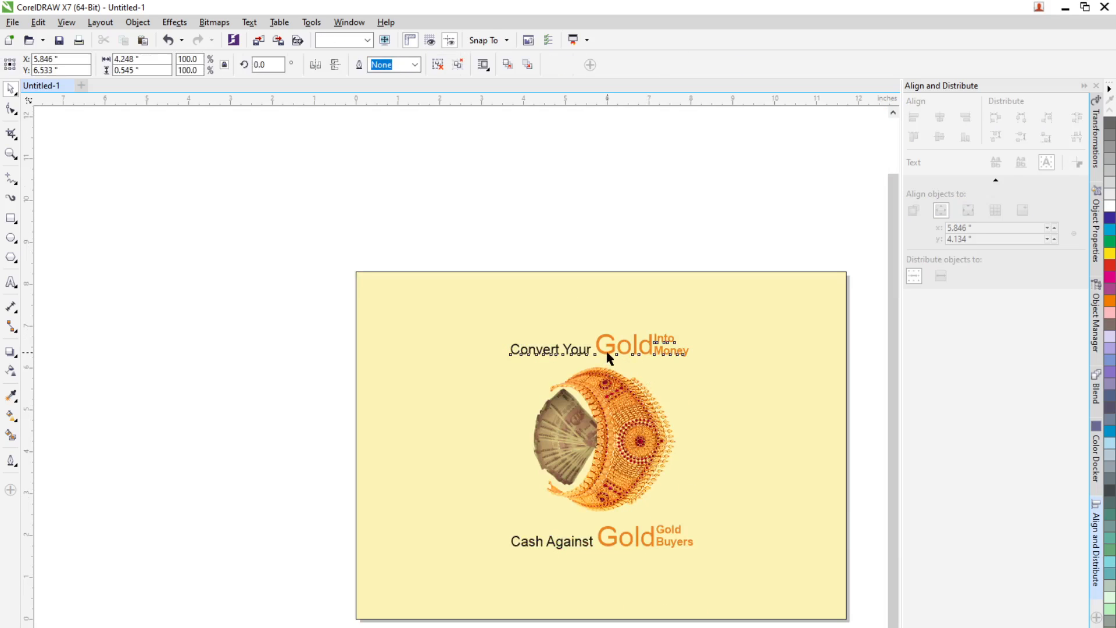
left_click(647, 550)
scroll(655, 548, "up", 3)
double_click(697, 542)
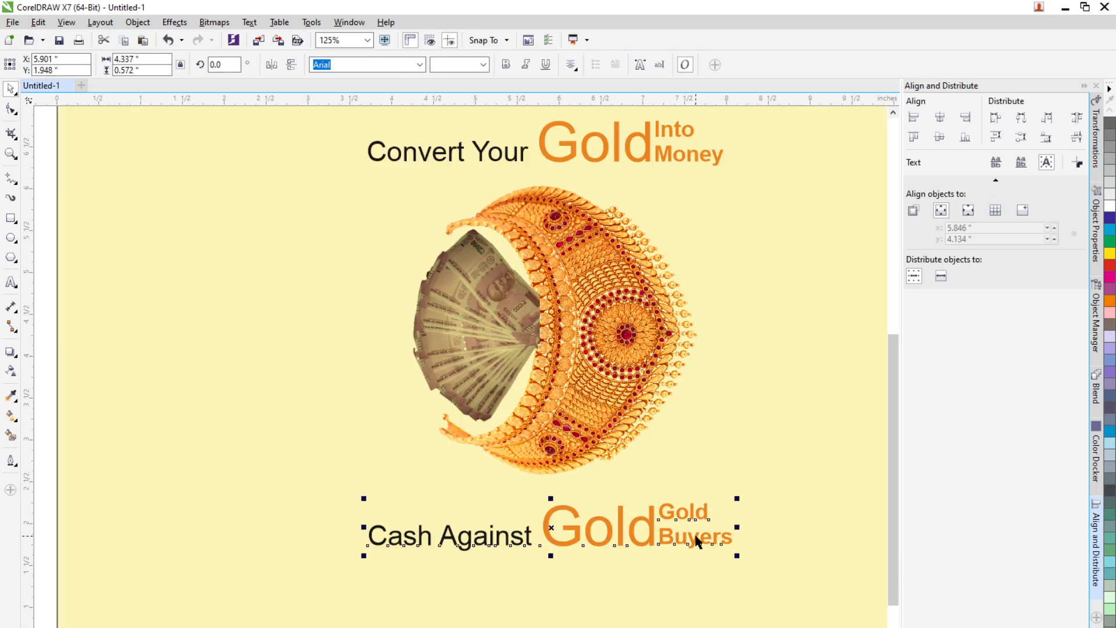
key("ctrl+g")
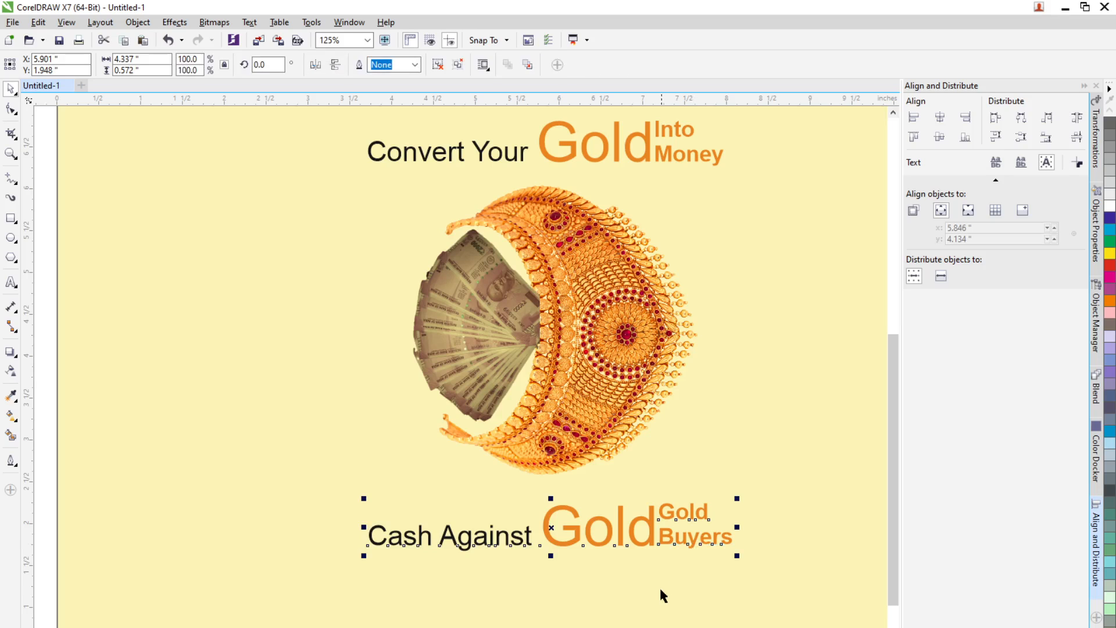
key("Down")
key("Down")
key("Down")
key("Down")
key("Down")
key("Down")
key("Down")
key("Down")
key("Down")
key("Down")
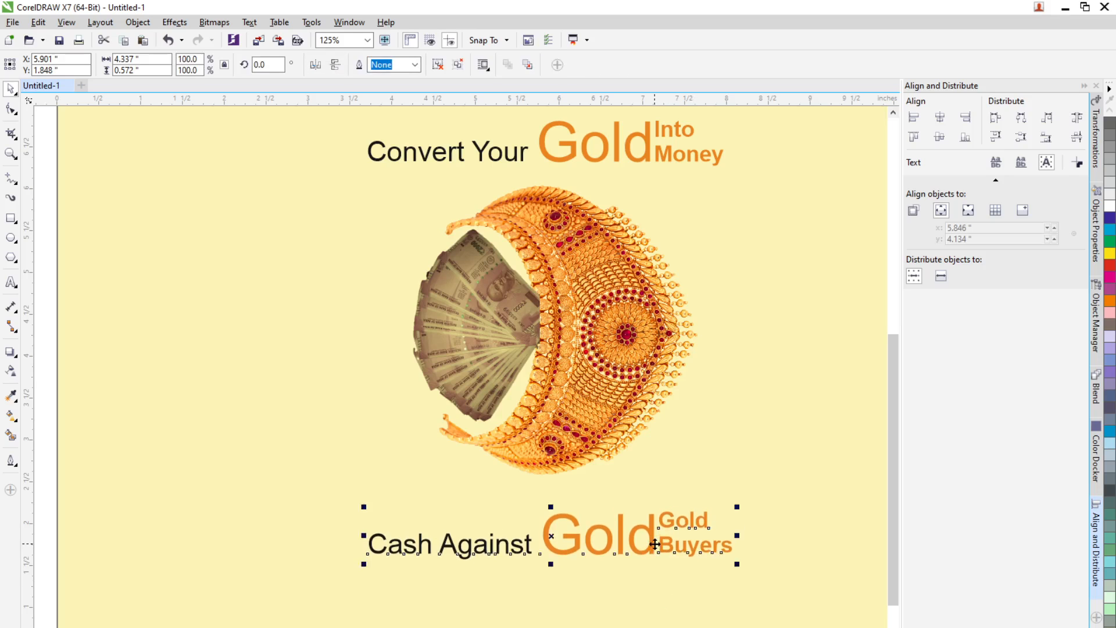
key("Down")
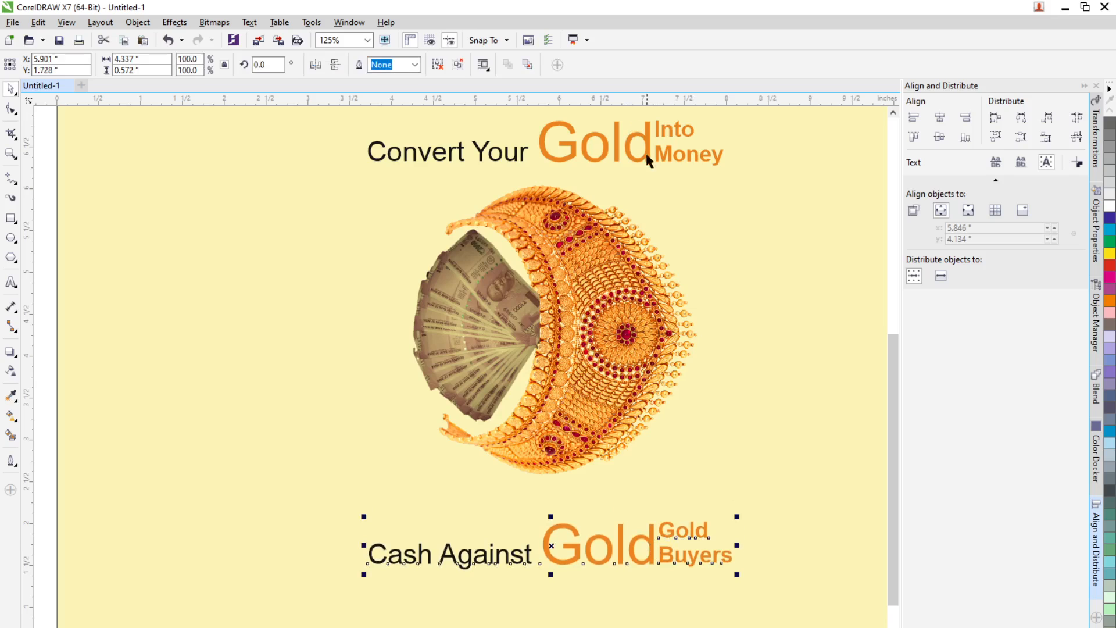
Step: Nudge the upper "Convert Your Gold Into Money" headline slightly up
scroll(657, 180, "down", 3)
left_click(656, 172)
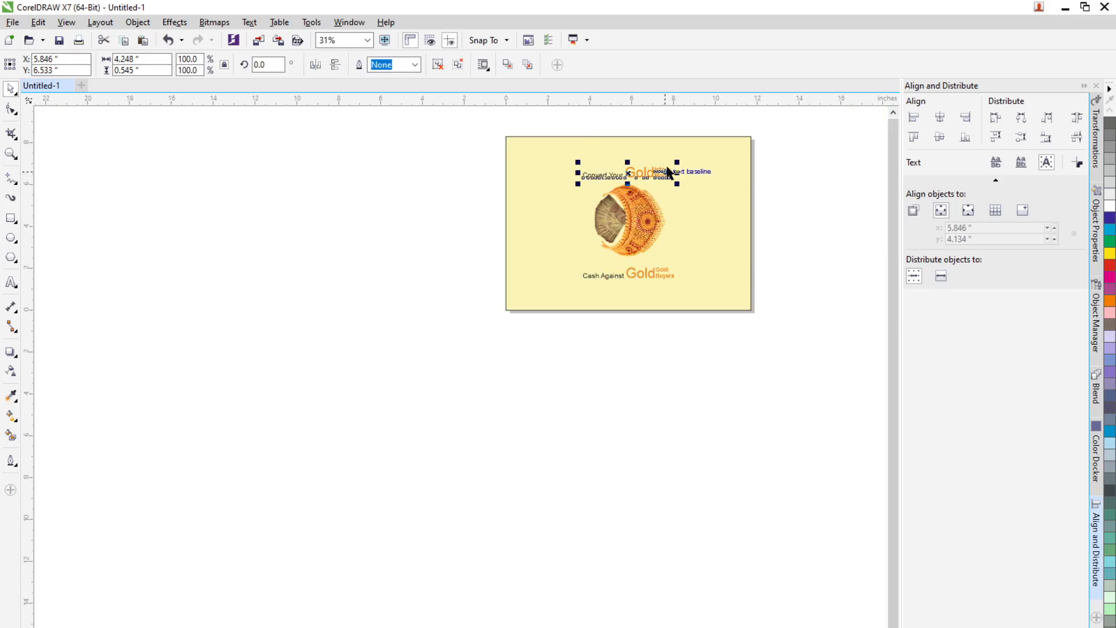
key("Up")
key("Up")
key("Up")
key("Up")
key("Up")
key("Up")
key("Up")
key("Up")
key("Up")
key("Up")
key("Up")
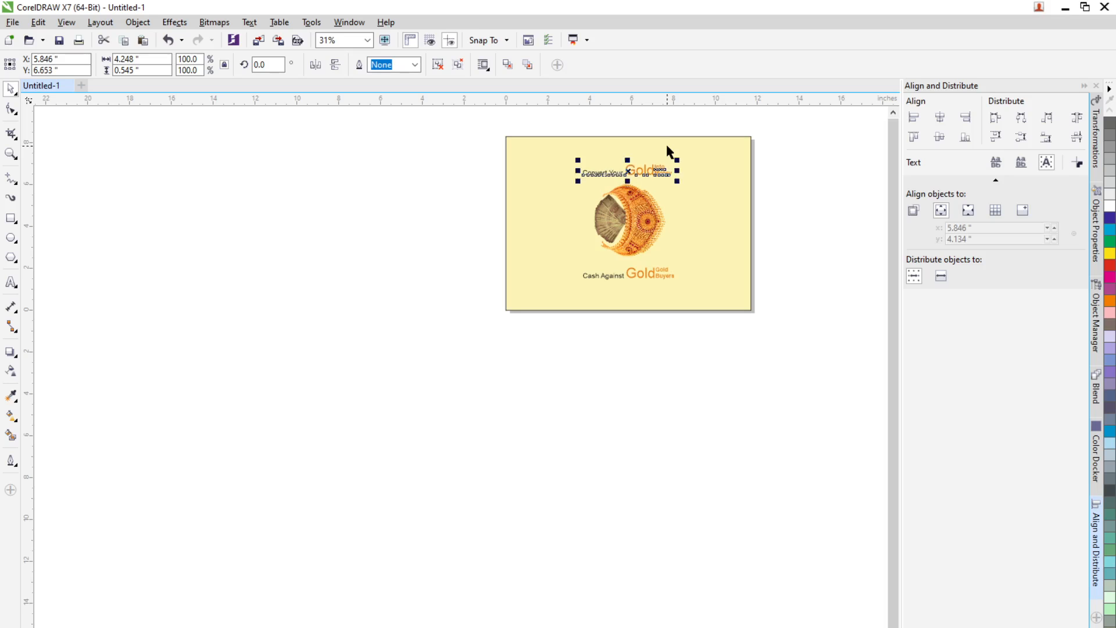
key("Up")
key("Up")
key("Up")
key("Up")
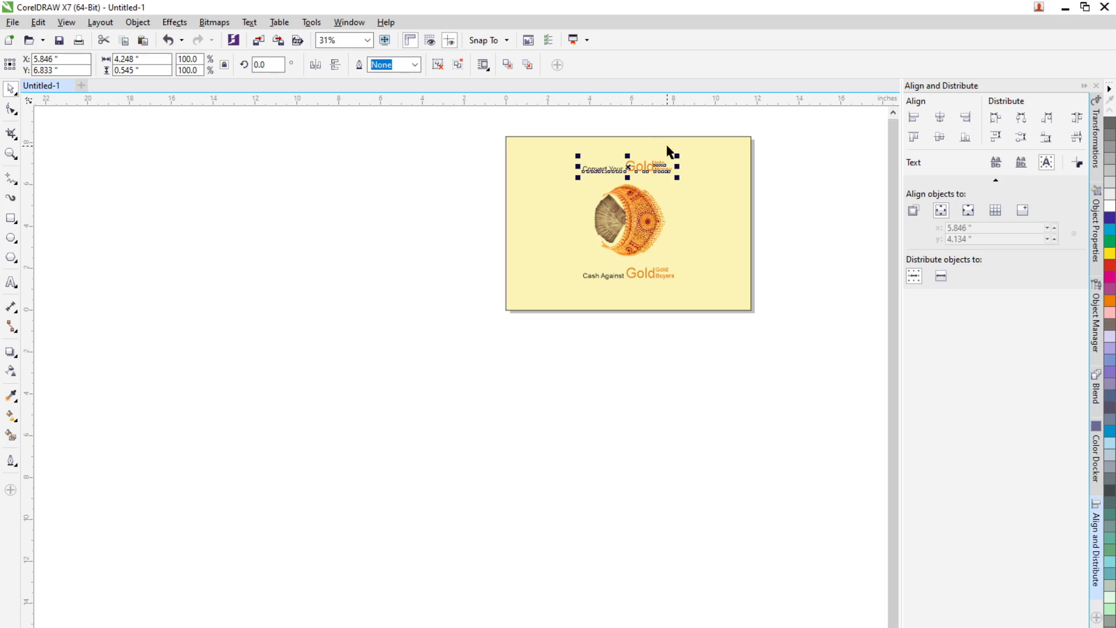
Step: Draw a circle about 3.9 inches wide around the ornament and centre it on the page
left_click(834, 218)
scroll(600, 131, "up", 1)
scroll(674, 281, "up", 1)
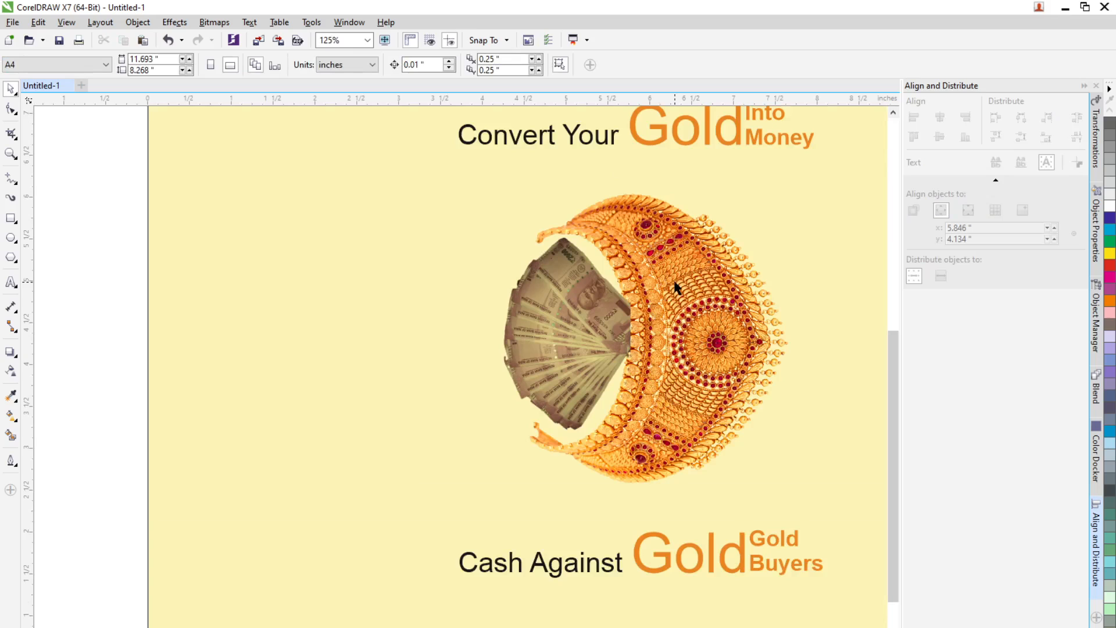
left_click(11, 238)
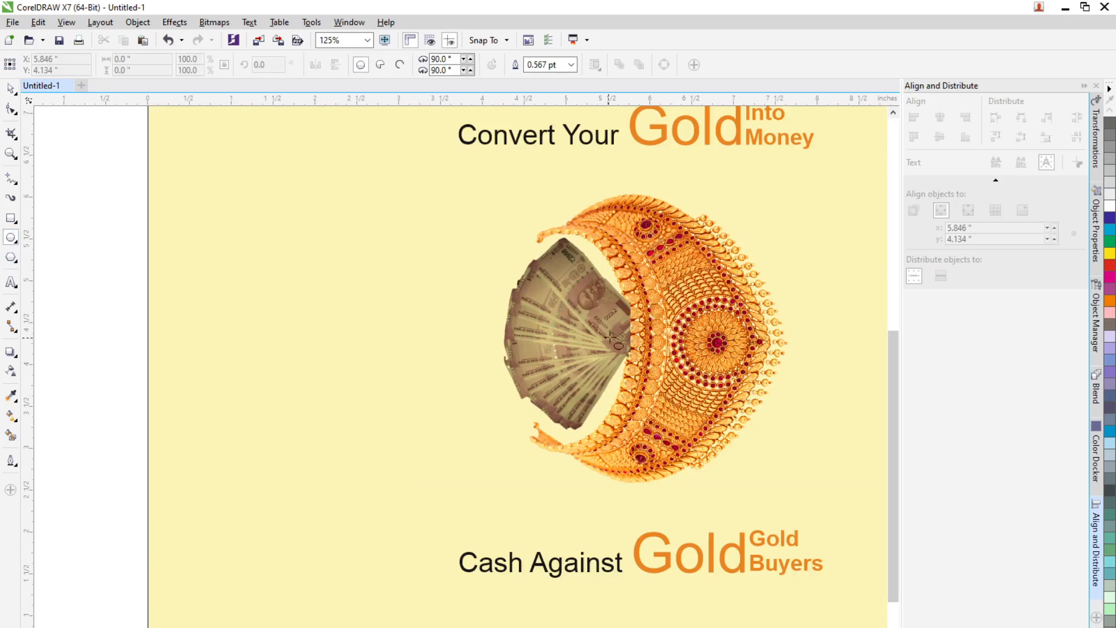
mouse_move(620, 329)
left_mouse_down()
mouse_move(778, 473)
mouse_move(783, 493)
left_mouse_up()
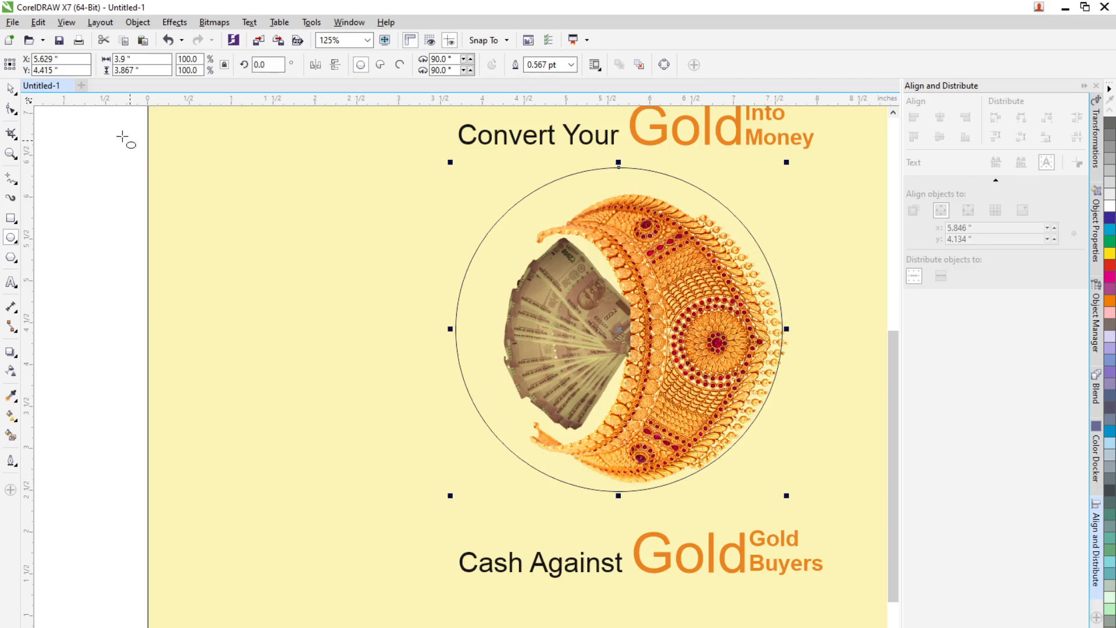
key("space")
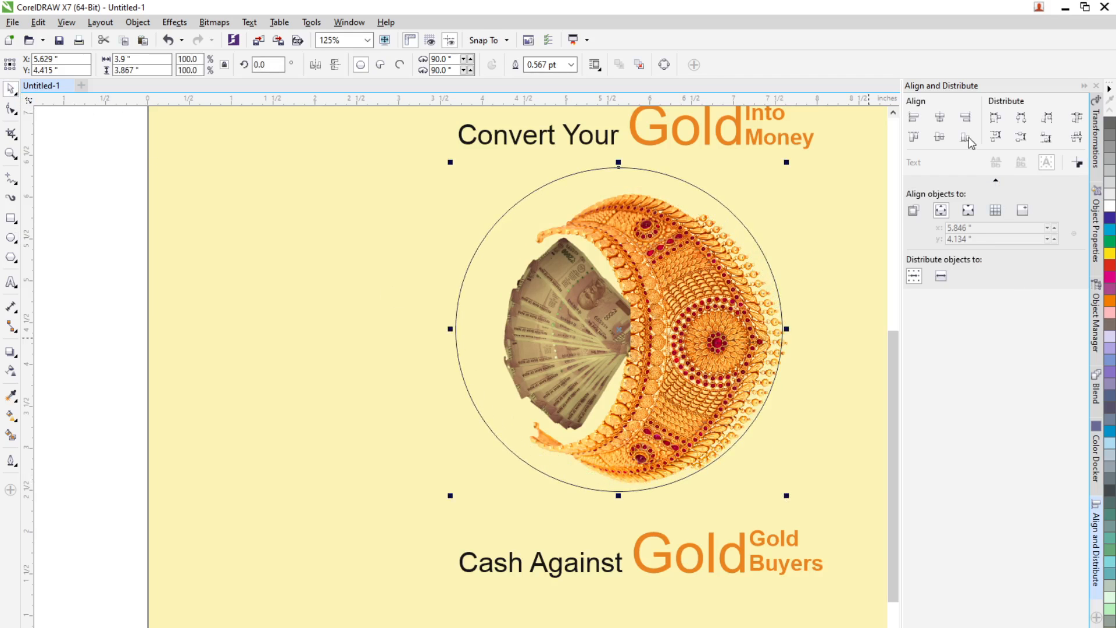
left_click(940, 118)
left_click(940, 138)
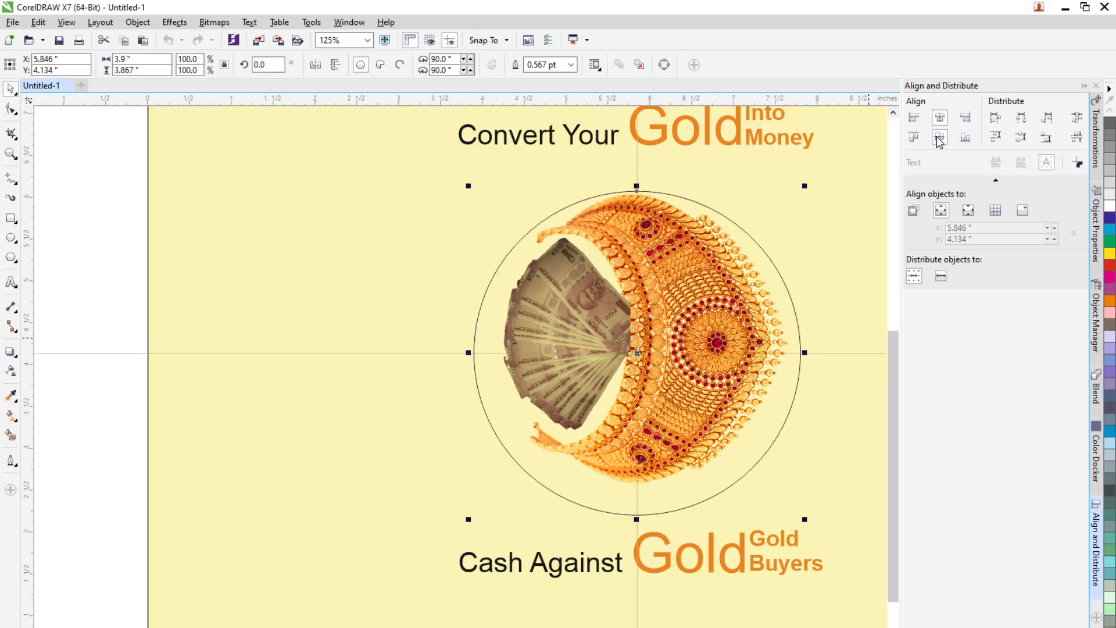
Step: Move the circle aside towards the lower left of the page
left_click(713, 315)
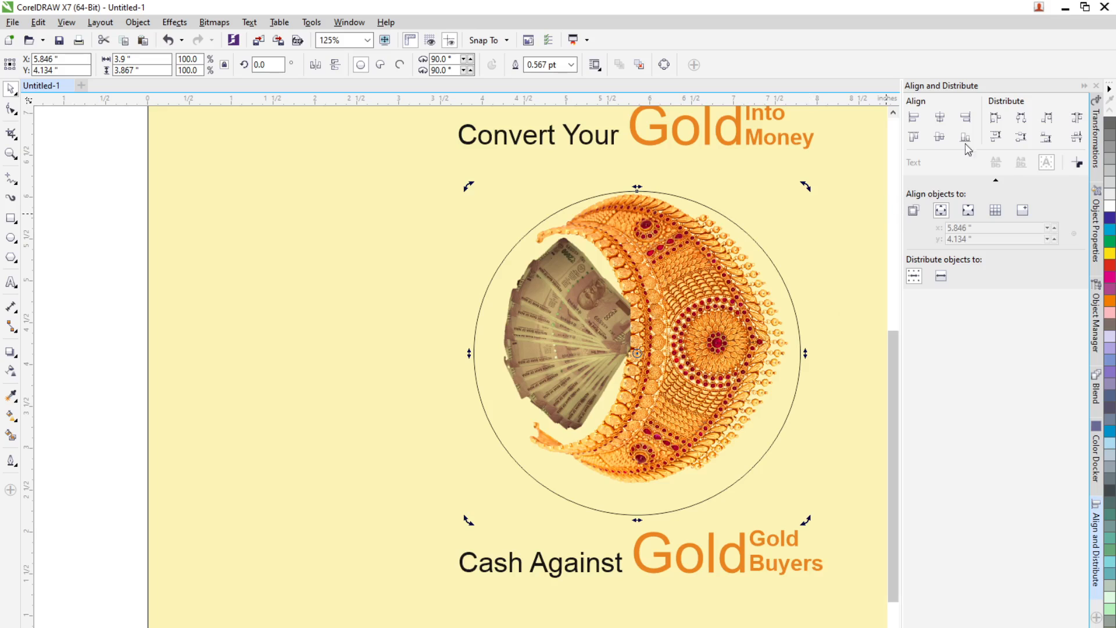
left_click(940, 119)
left_click(940, 139)
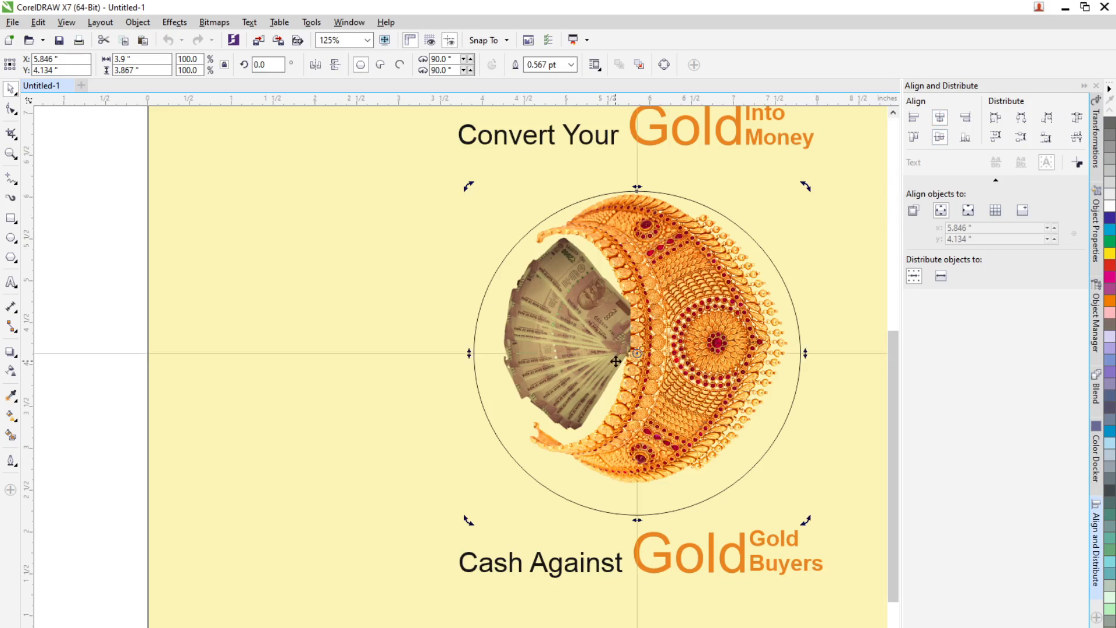
left_click(44, 468)
left_click(593, 428)
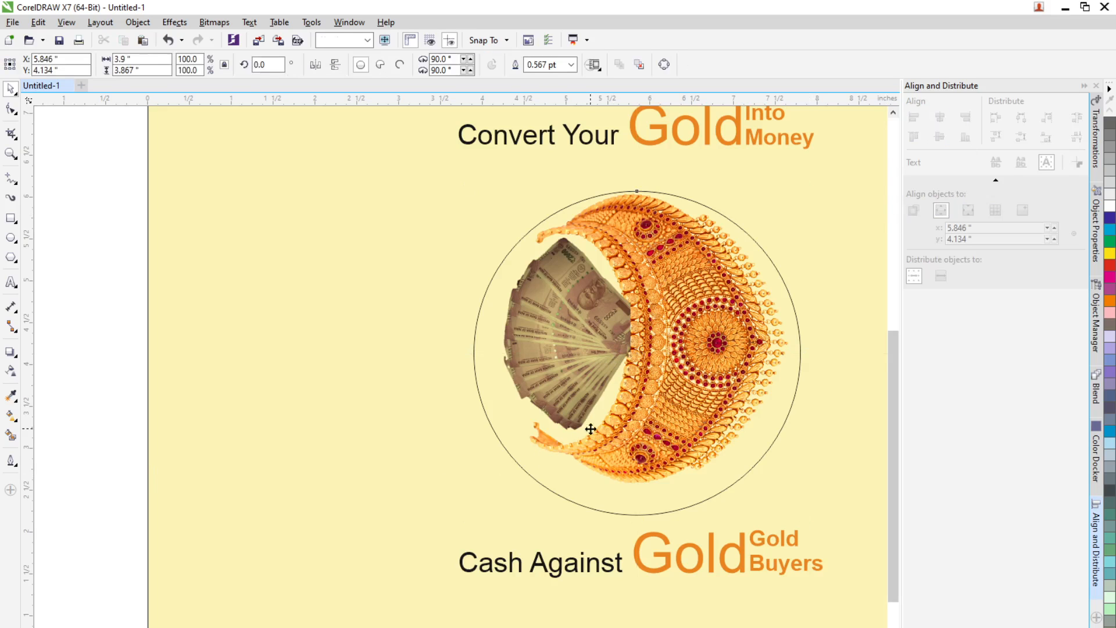
left_click(615, 441)
mouse_move(593, 519)
left_mouse_down()
mouse_move(591, 563)
mouse_move(423, 575)
mouse_move(305, 608)
left_mouse_up()
Step: Centre the jewellery ornament on the page, then centre the currency bitmap horizontally on the page
left_click(687, 378)
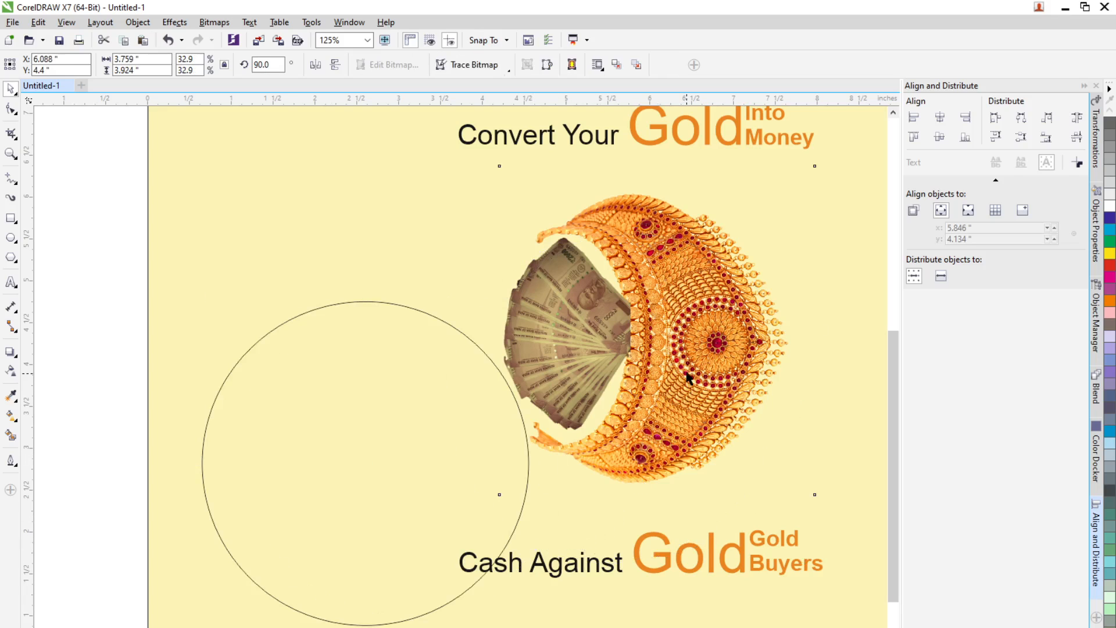
left_click(940, 116)
left_click(940, 137)
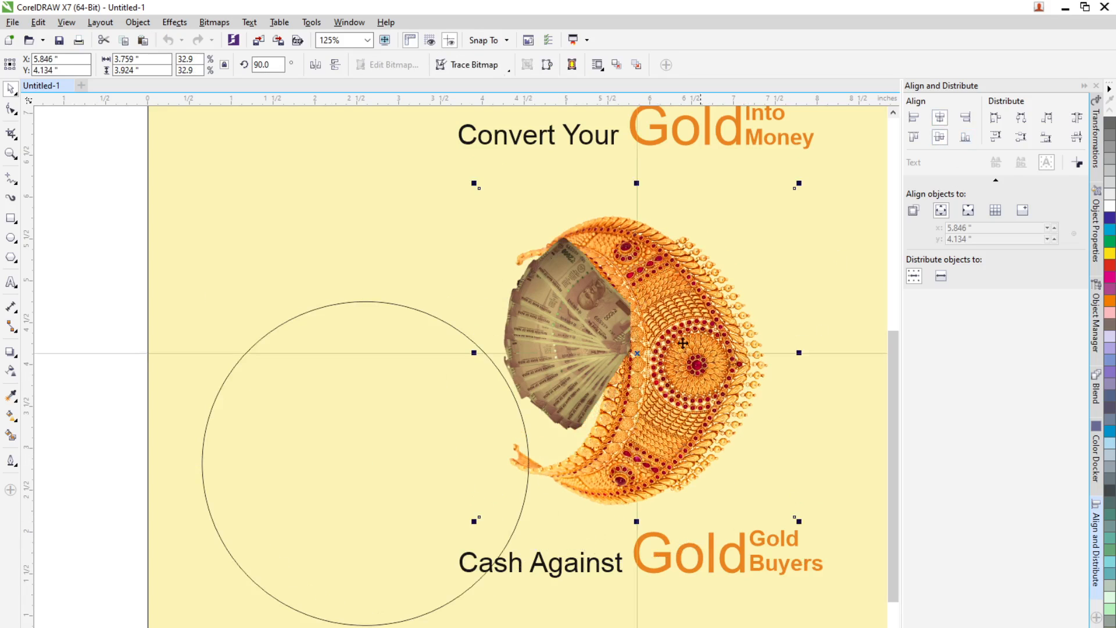
left_click(593, 331)
left_click(940, 117)
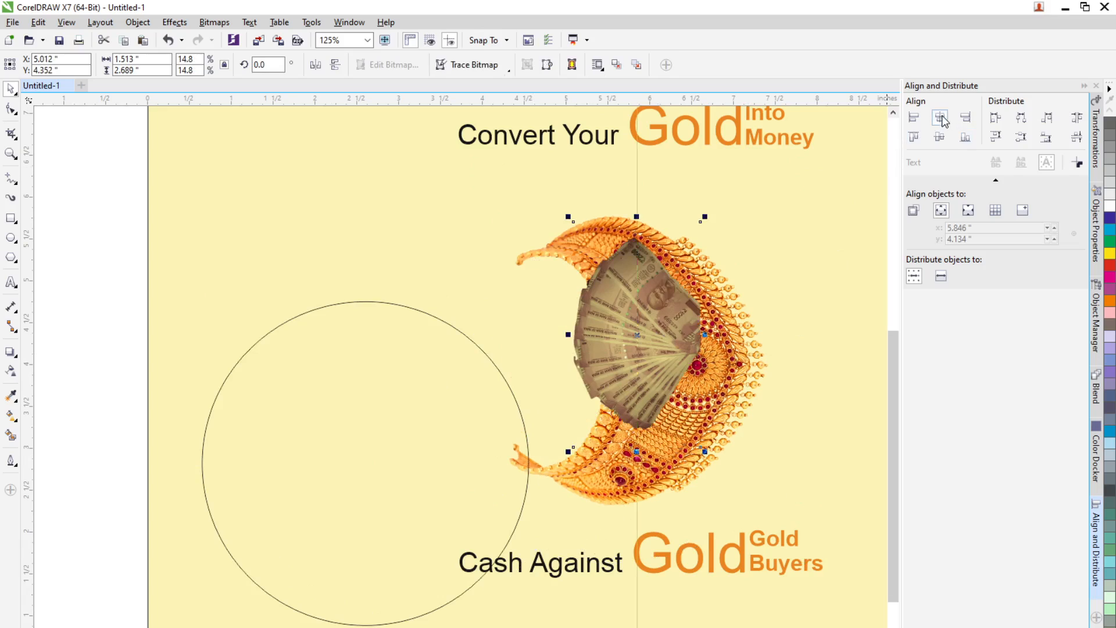
Step: Centre the currency bitmap vertically on the page and nudge the jewellery ornament slightly to the right
left_click(940, 137)
left_click(728, 374)
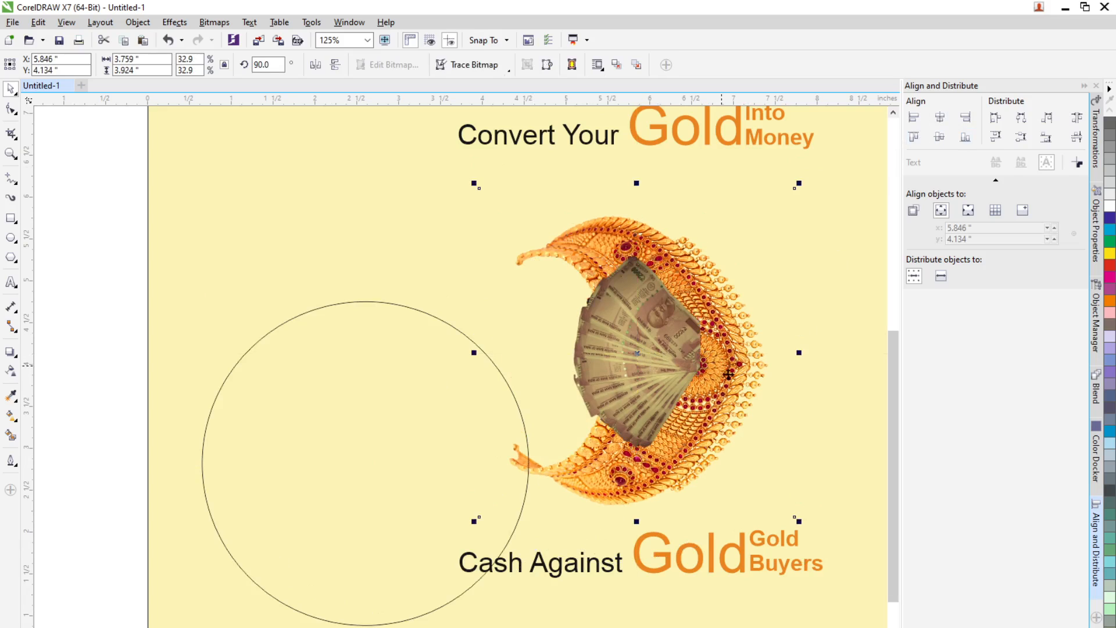
key("Right")
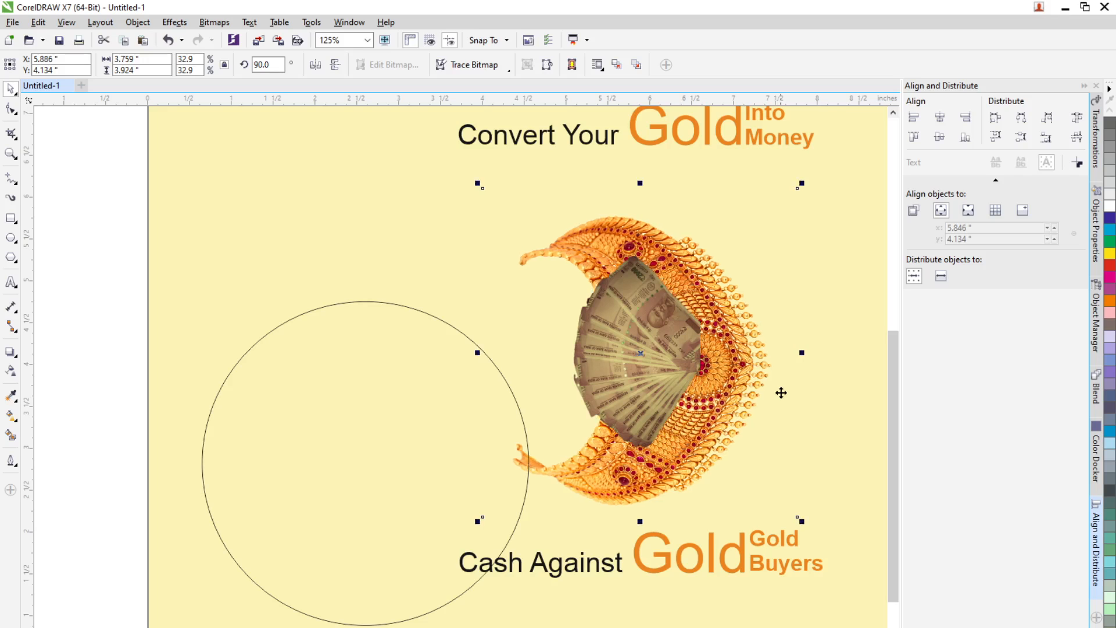
key("Right")
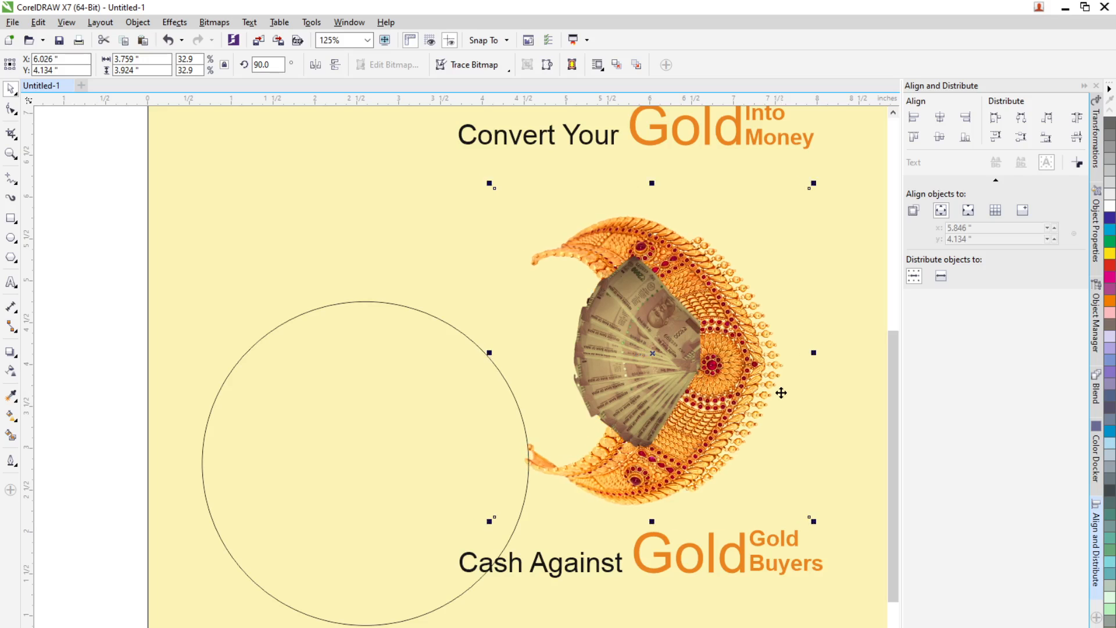
key("Right")
key("Right")
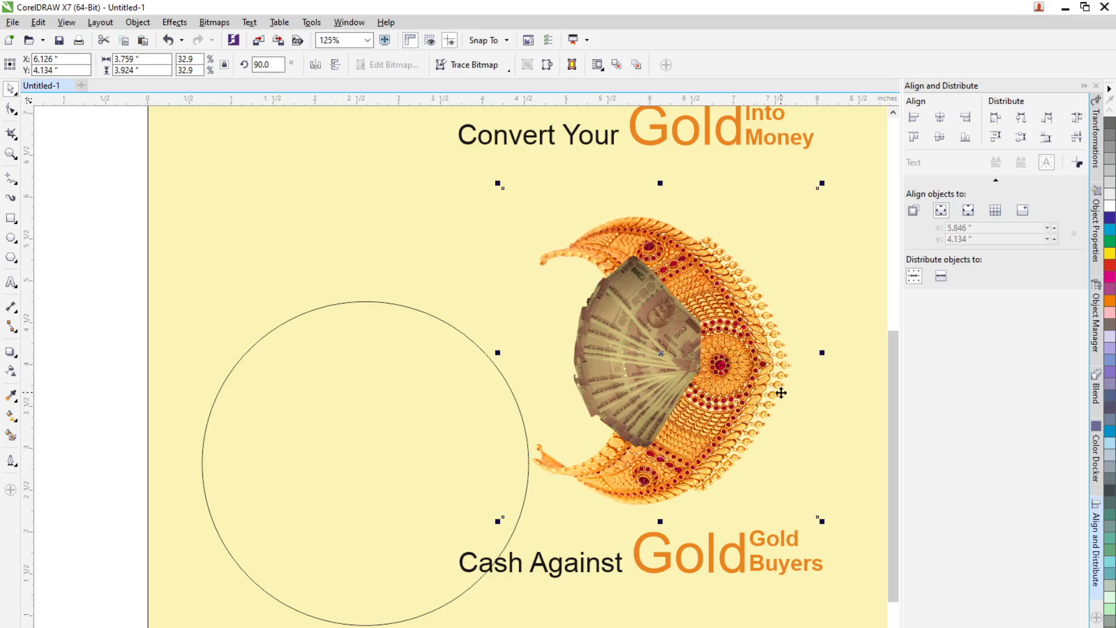
Step: Nudge the currency bitmap left to an X position of about 5.05 inches
left_click(652, 311)
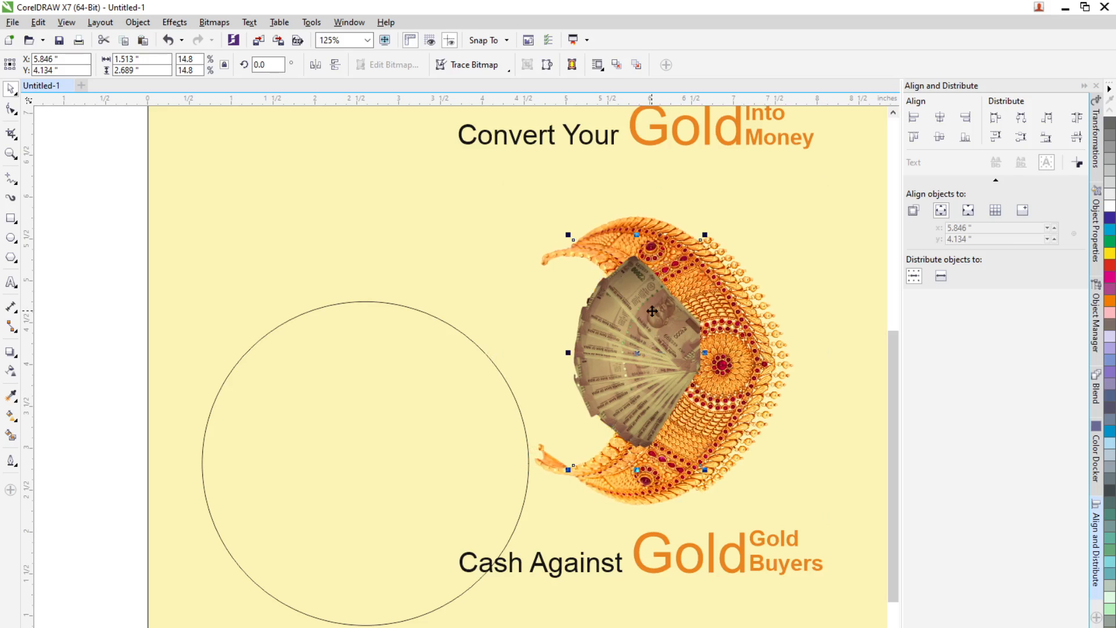
key("Left")
key("Left")
key("Left")
key("Left")
key("Left")
key("Left")
key("Left")
key("Left")
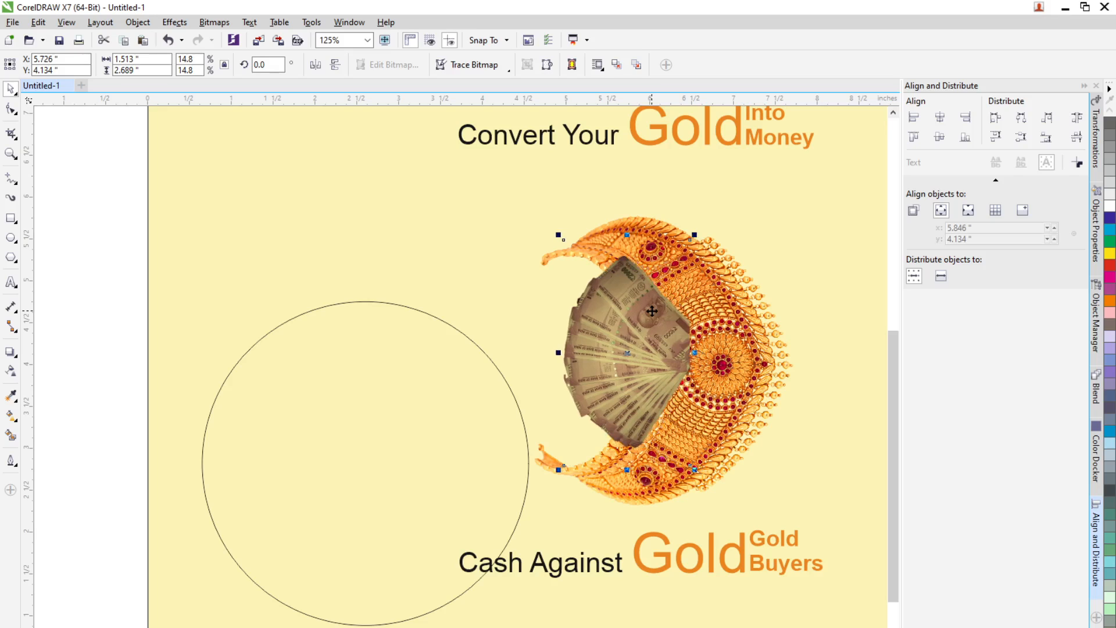
key("Left")
key("Left")
key("Left")
key("Left")
key("Left")
key("Left")
key("Left")
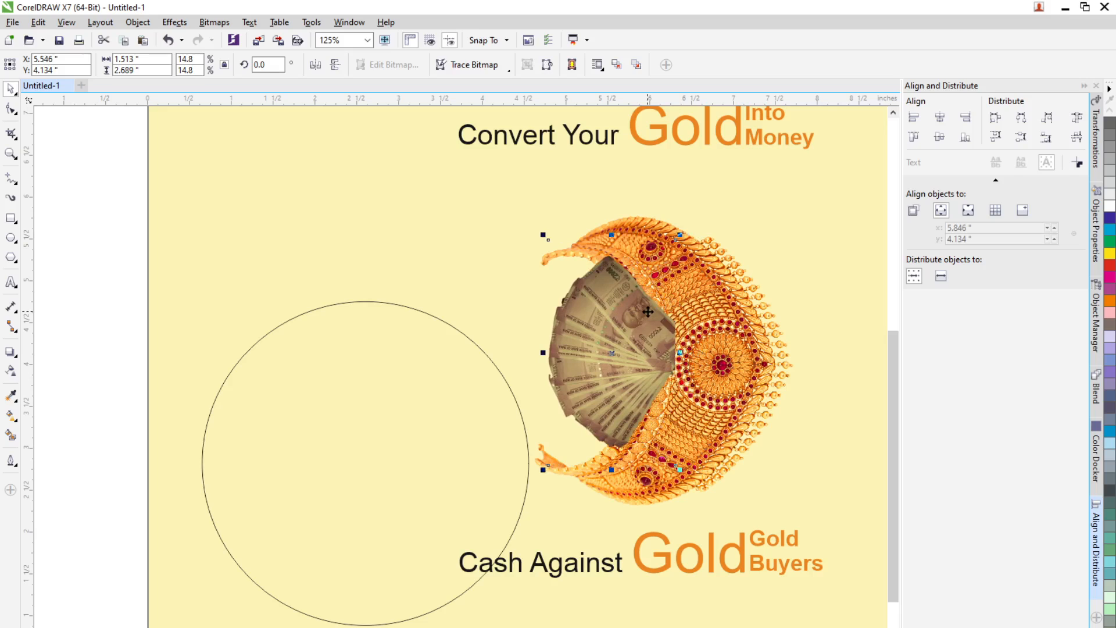
key("Left")
key("Left")
key("Left")
key("Left")
key("Left")
key("Left")
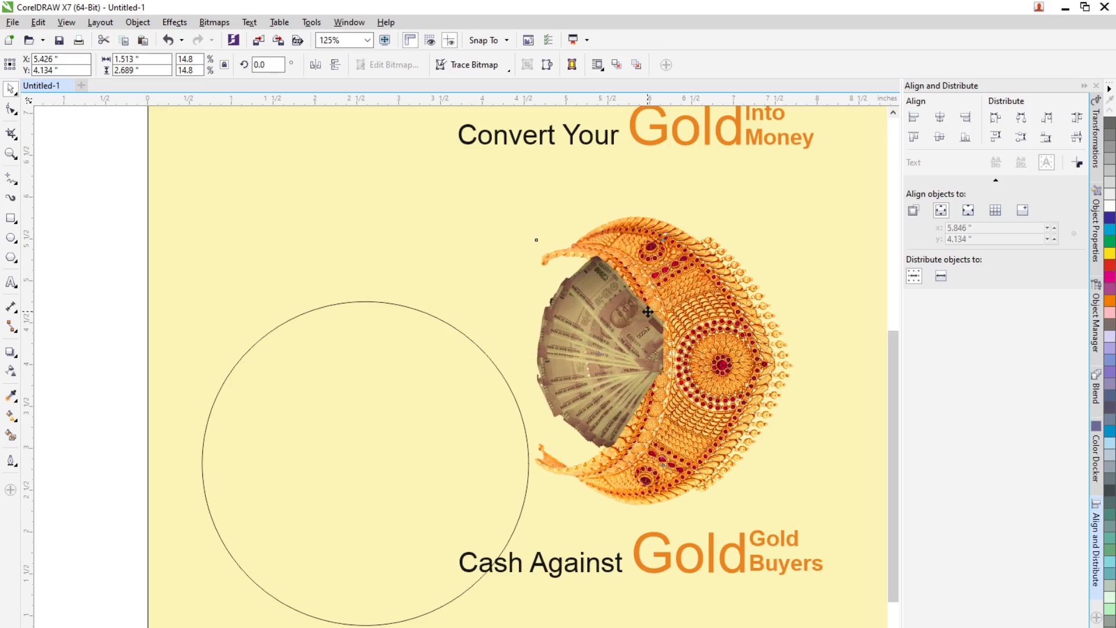
key("Left")
key("Left")
key("Left")
key("Left")
key("Left")
key("Left")
key("Left")
key("Left")
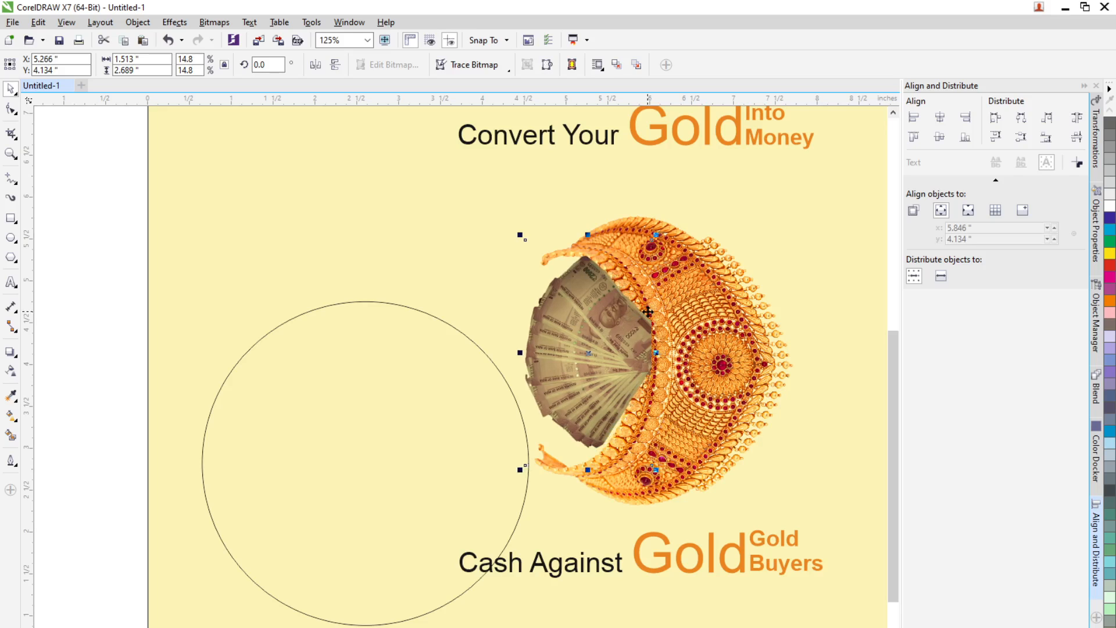
key("Left")
key("Left")
key("Left")
key("Left")
key("Left")
key("Left")
key("Left")
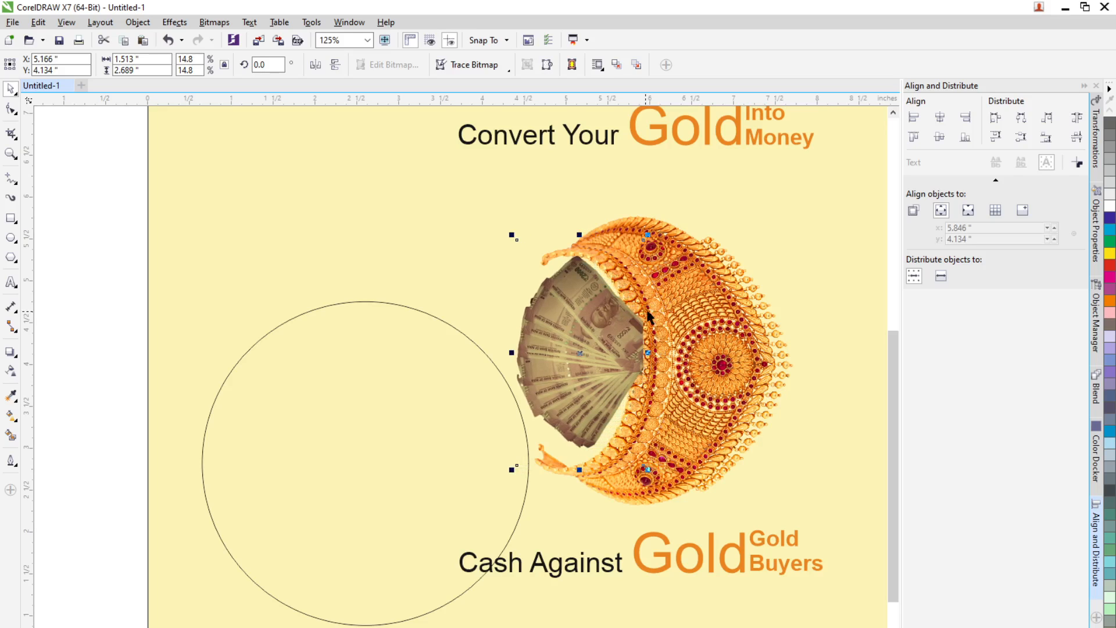
key("Left")
key("Left")
key("Left")
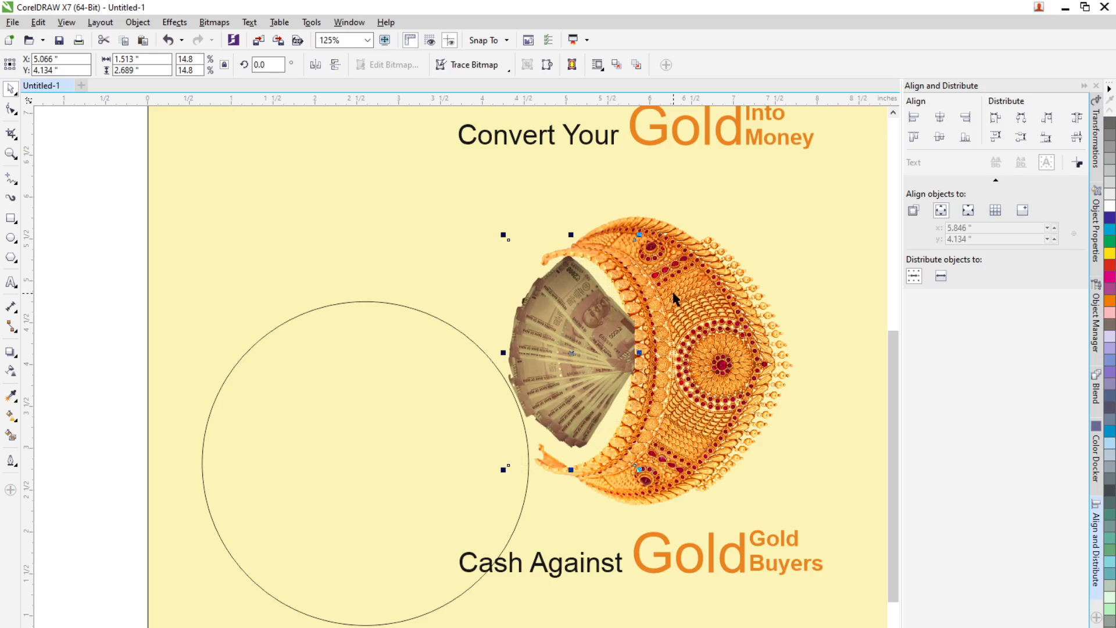
key("Left")
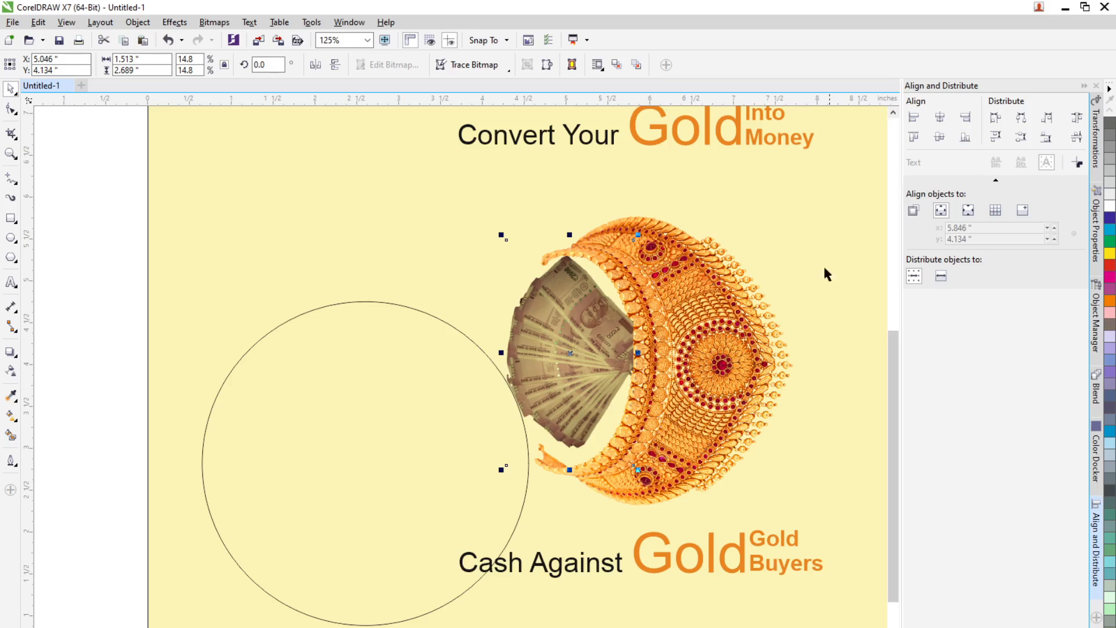
Step: Nudge the jewellery ornament right to an X position of about 6.45 inches
left_click(742, 328)
key("Right")
key("Right")
key("Right")
key("Right")
key("Right")
key("Right")
key("Right")
key("Right")
key("Right")
key("Right")
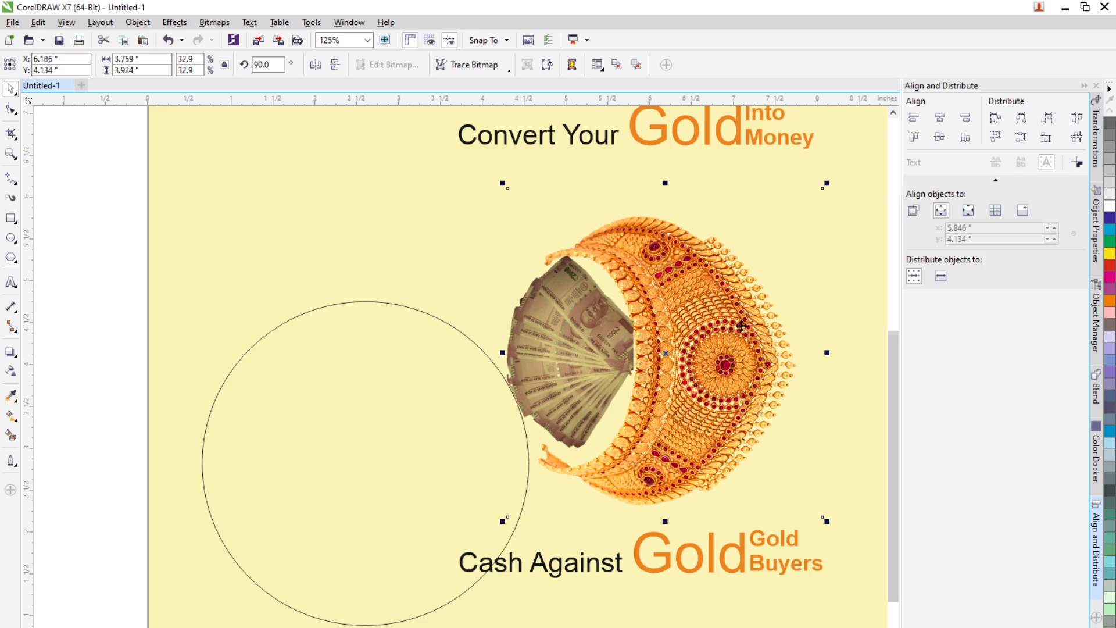
key("Right")
key("Right")
key("Right")
key("Right")
key("Right")
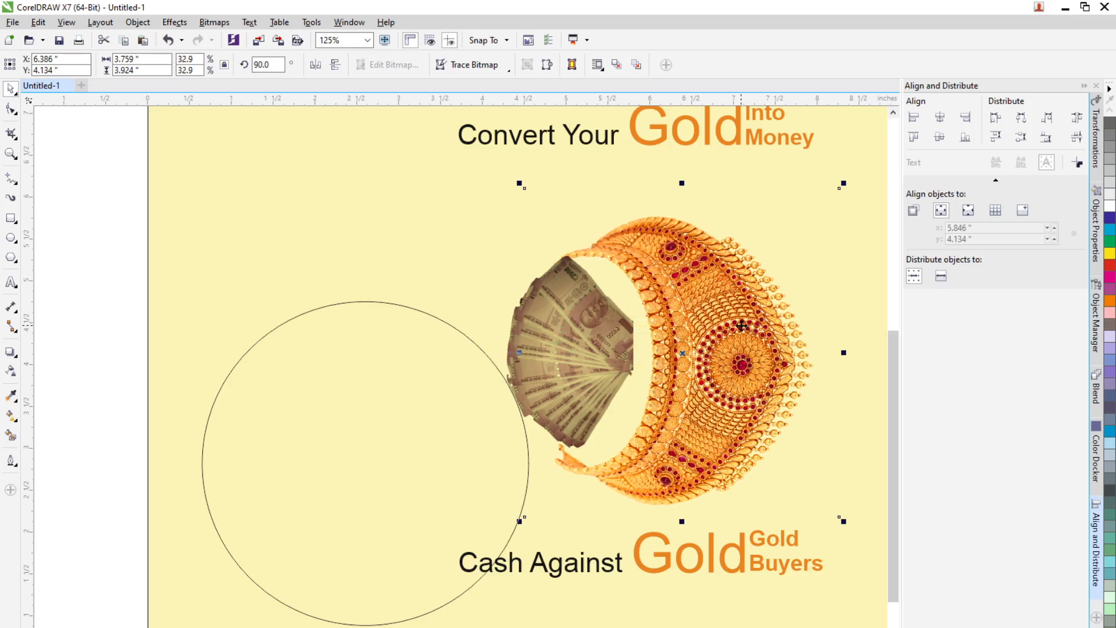
Step: Nudge the currency bitmap back right to an X position of about 5.29 inches
left_click(555, 353)
key("Right")
key("Right")
key("Right")
key("Right")
key("Right")
key("Right")
key("Right")
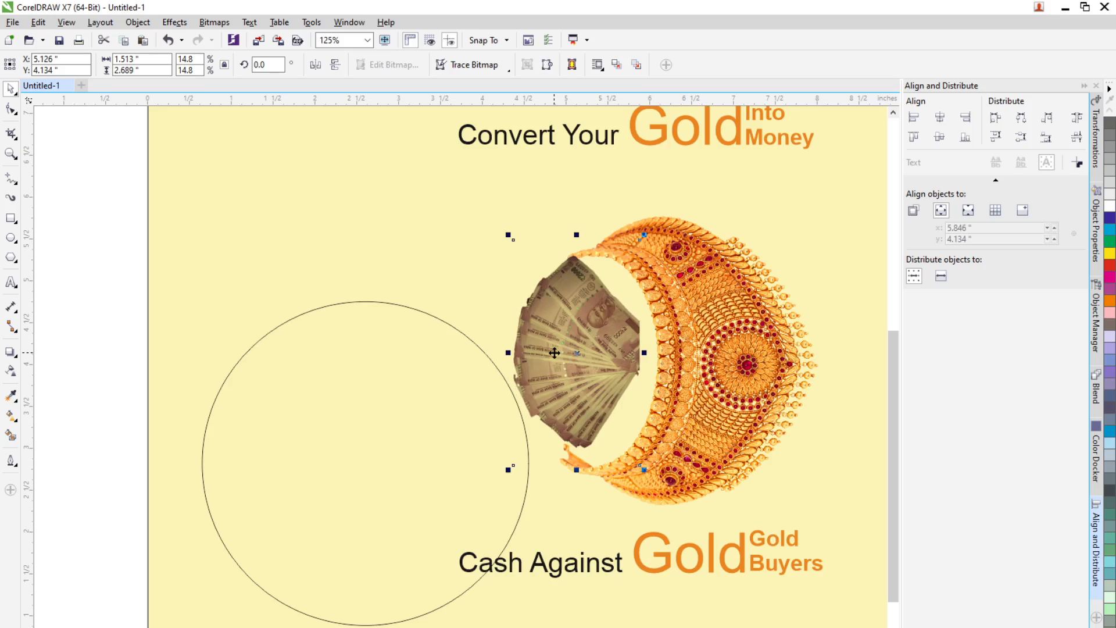
key("Right")
key("Right")
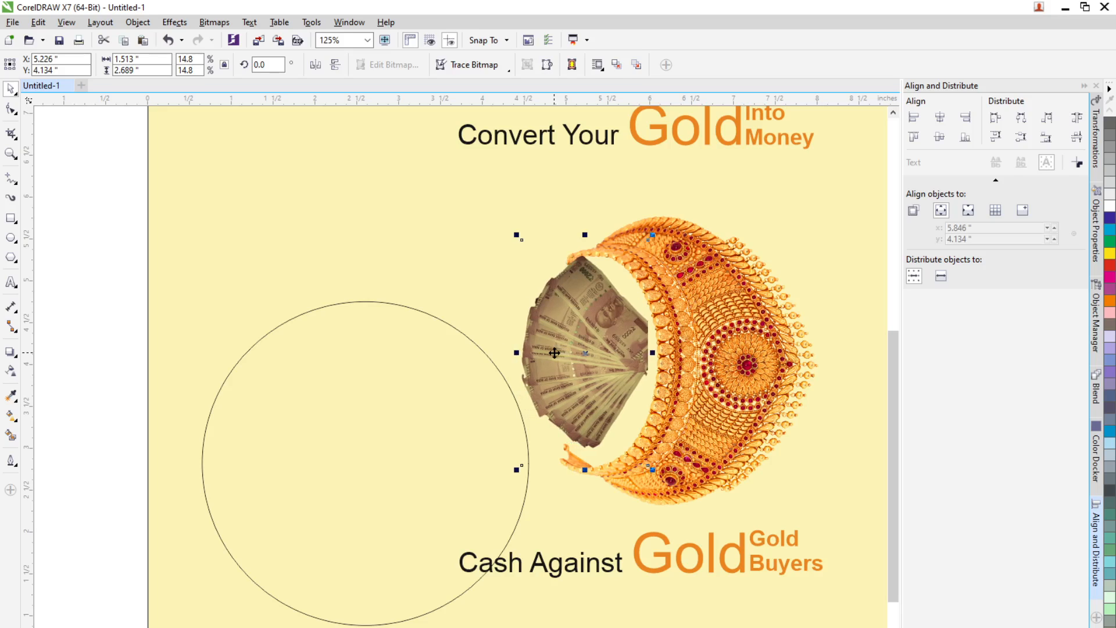
key("Right")
key("Right")
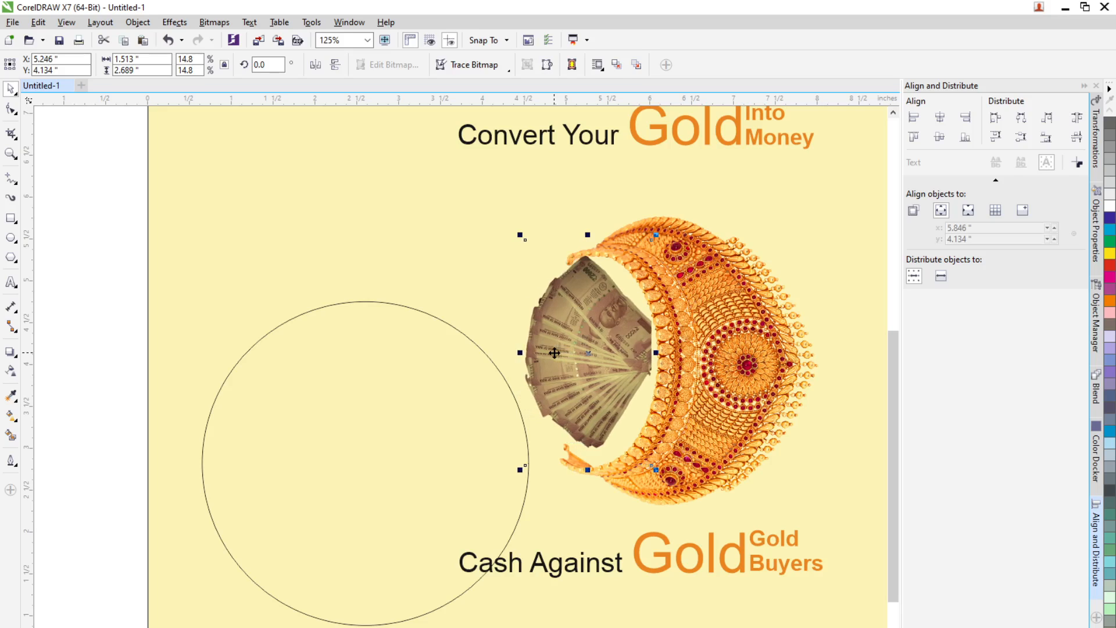
key("Right")
Step: Nudge the jewellery ornament left to an X position of about 6.39 inches
left_click(750, 372)
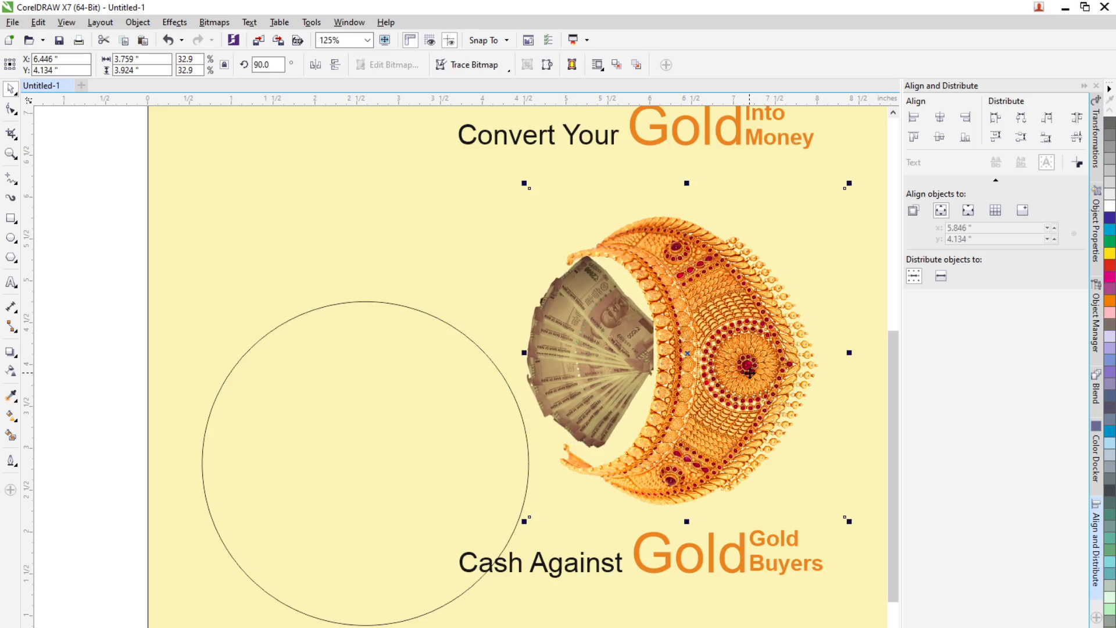
key("Left")
key("Left")
key("Left")
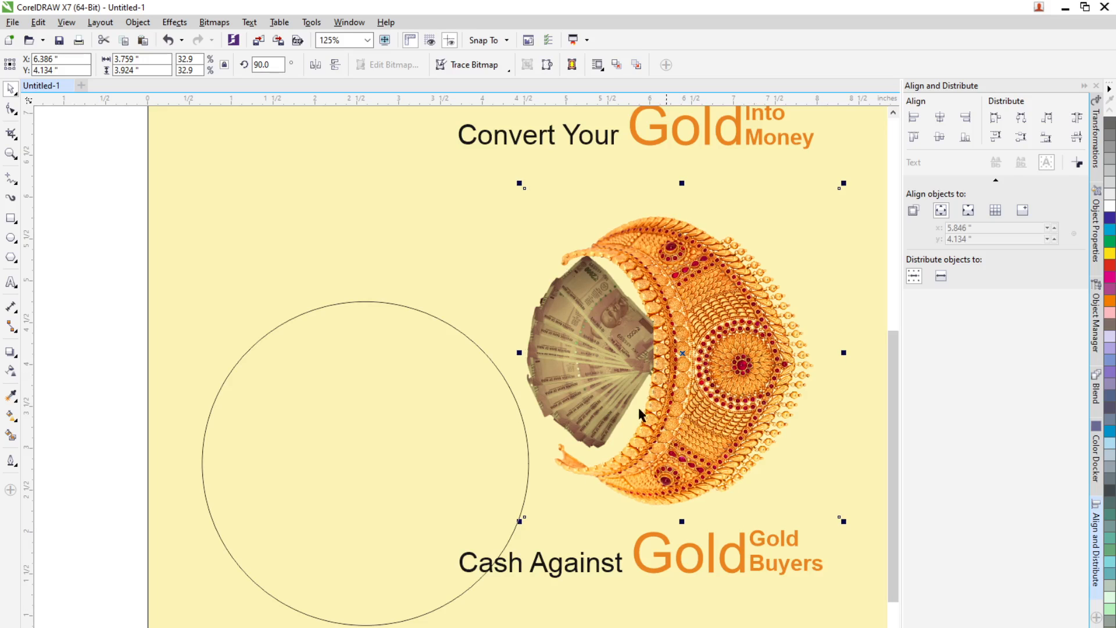
Step: Nudge the currency bitmap down to a Y position of about 4.03 inches
left_click(591, 386)
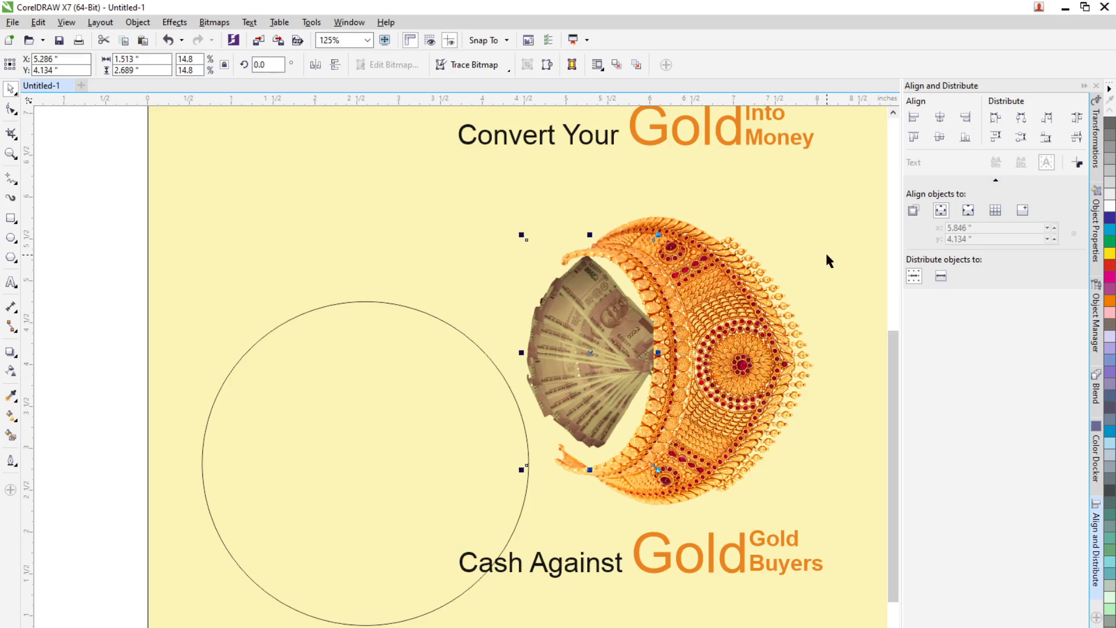
key("Down")
key("Down")
key("Down")
key("Down")
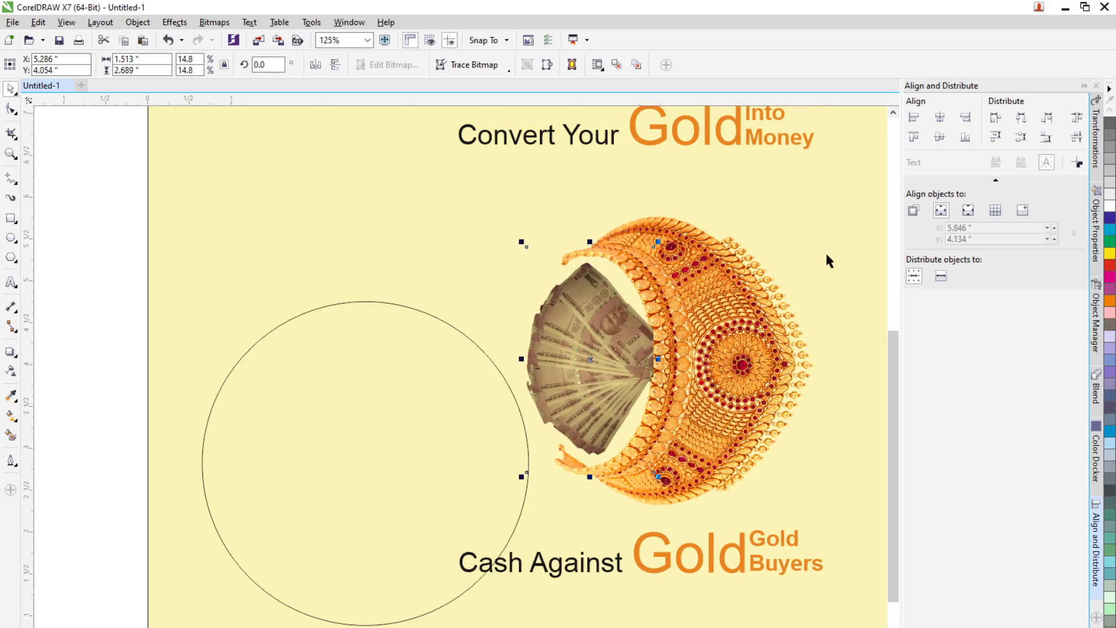
key("Down")
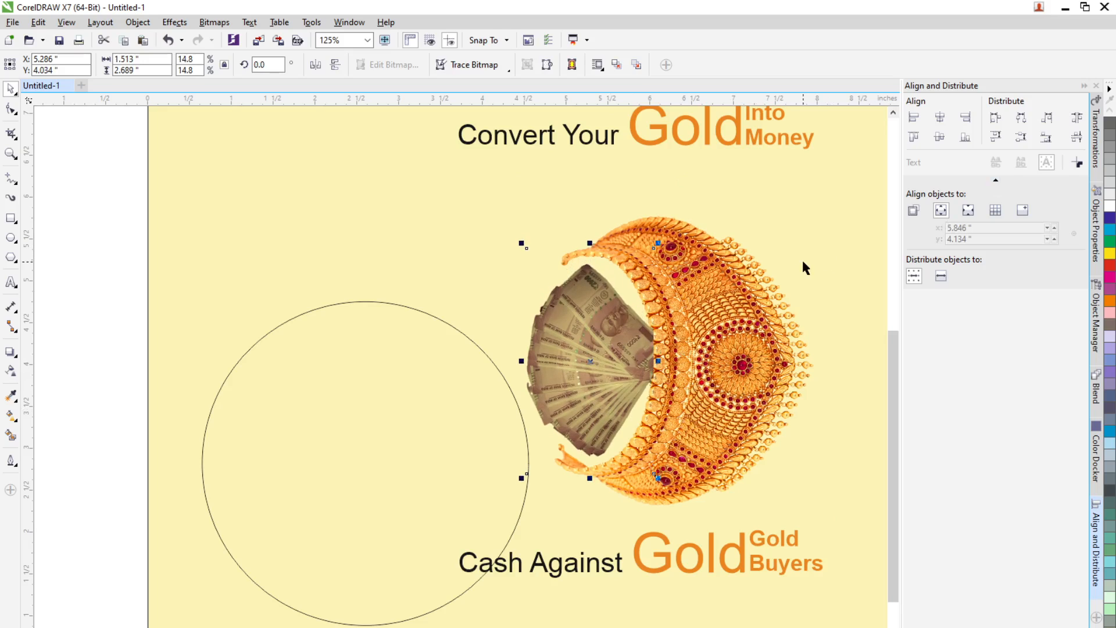
Step: Centre the circle on the page both horizontally and vertically around the ornament
left_click(528, 447)
left_click(72, 393)
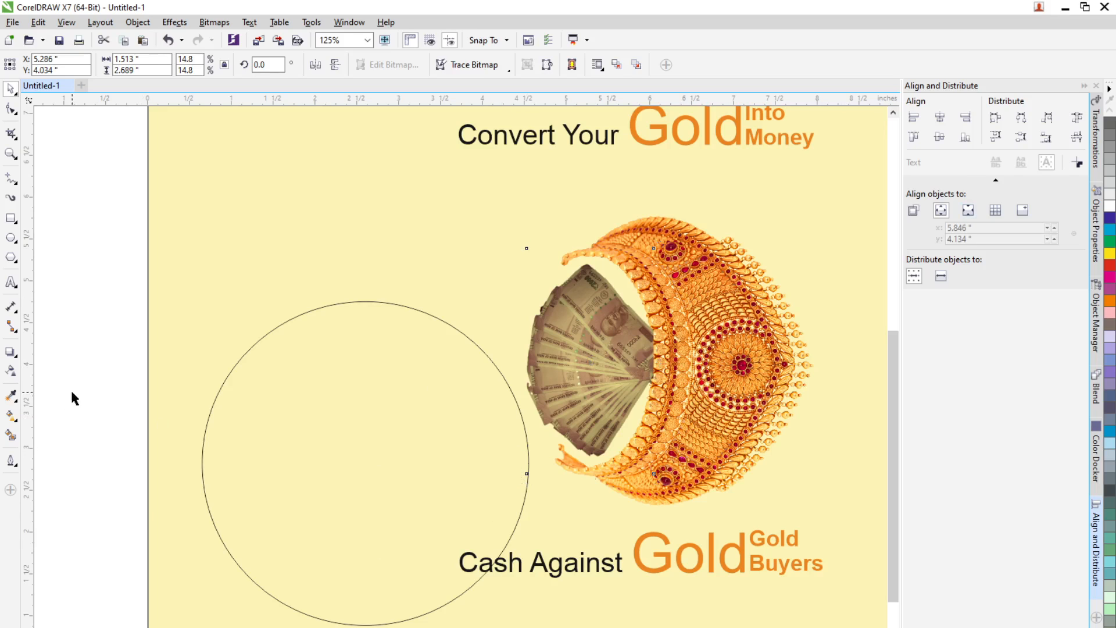
left_click(215, 400)
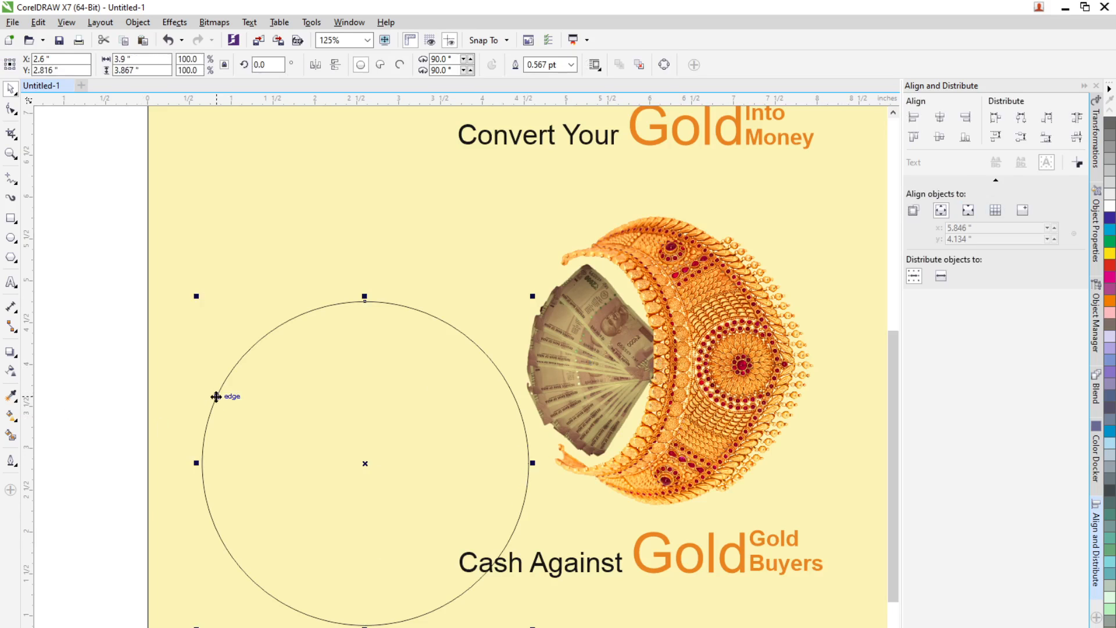
left_click(940, 117)
left_click(940, 137)
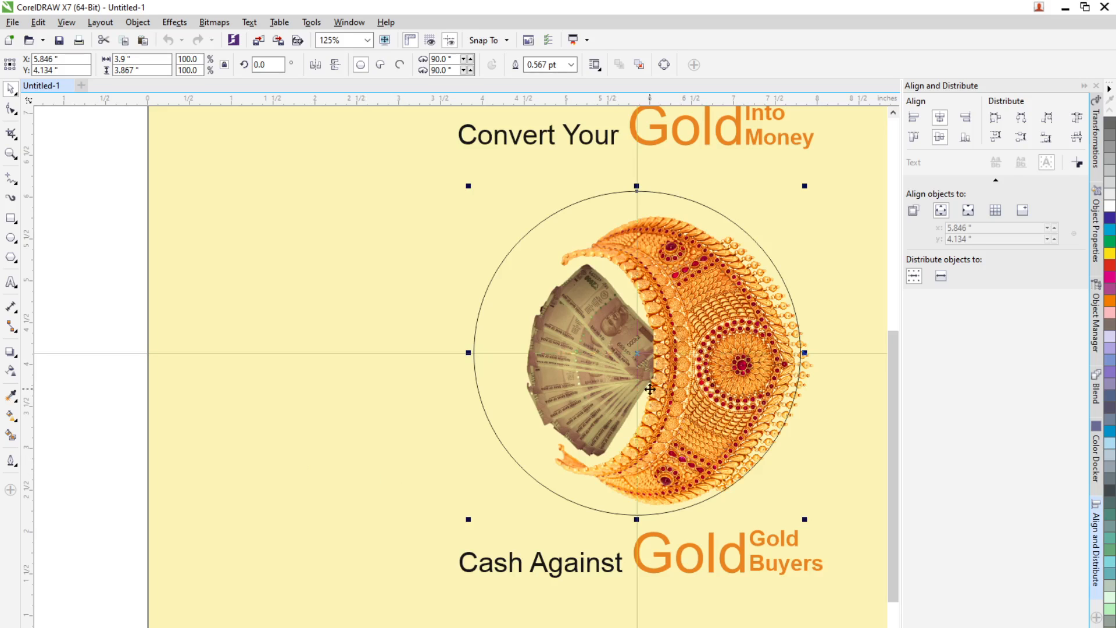
Step: Send the circle back one level in the stacking order and fill it with blue
left_click(580, 349)
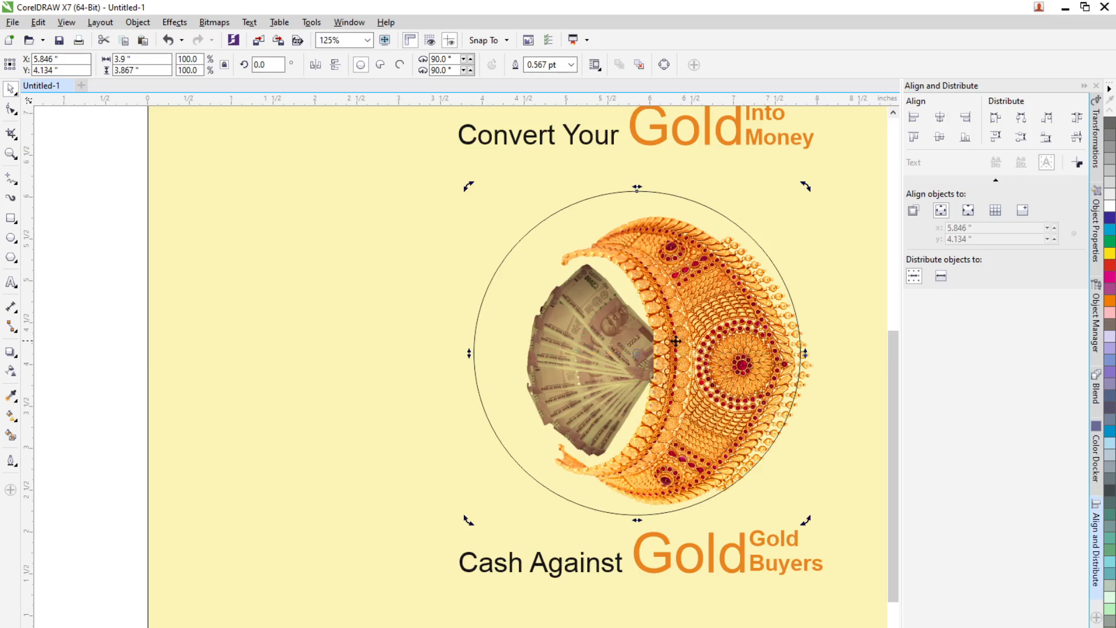
left_click(583, 326)
left_click(100, 421)
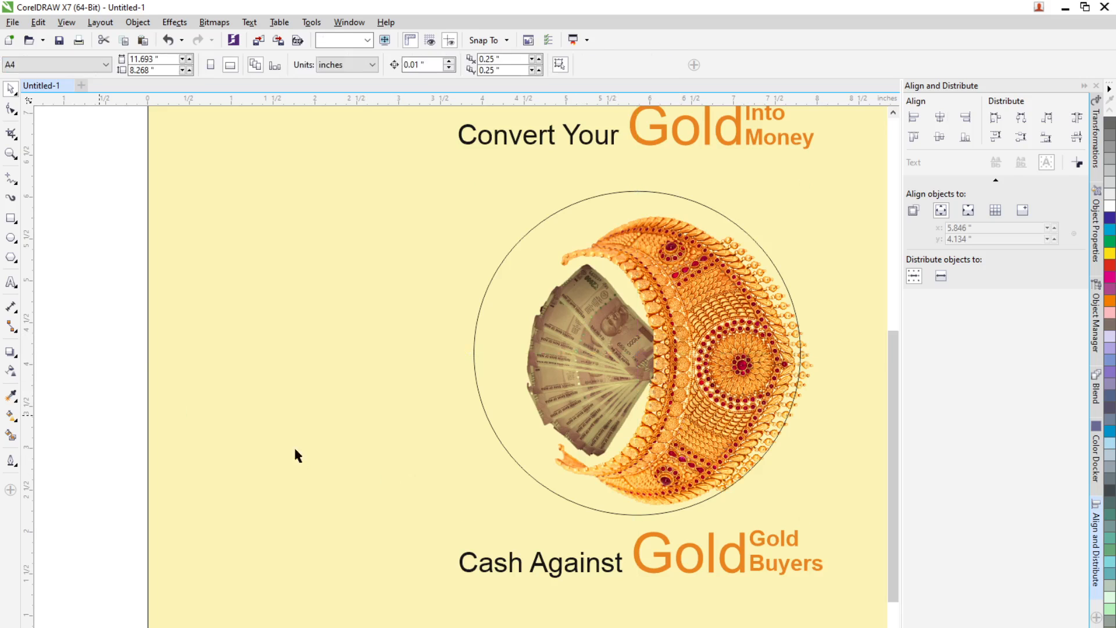
left_click(536, 478)
right_click(536, 478)
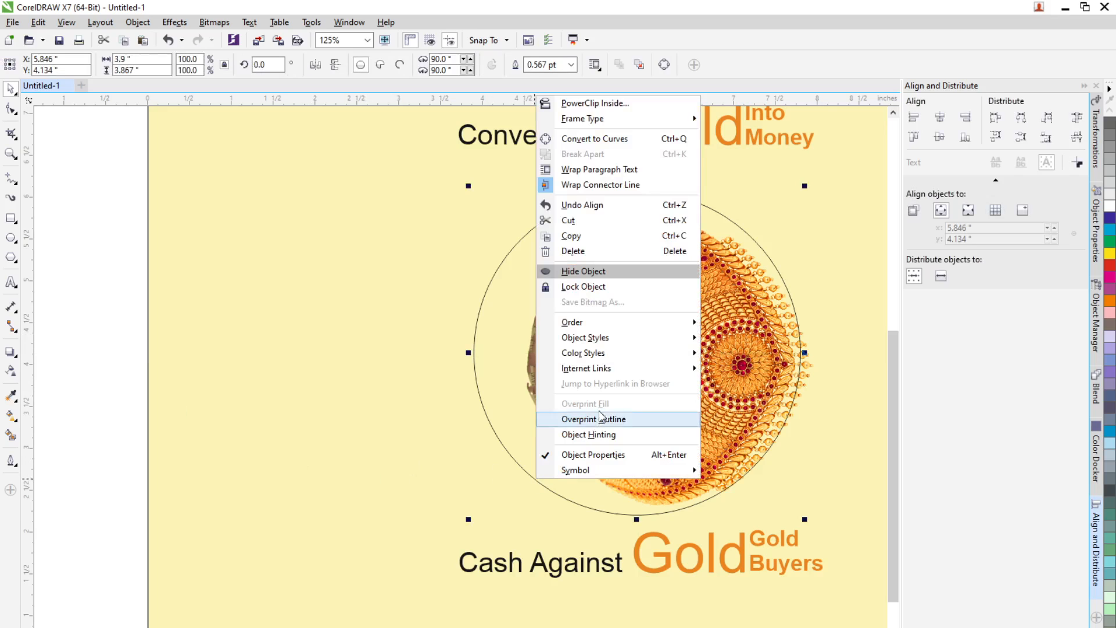
mouse_move(636, 329)
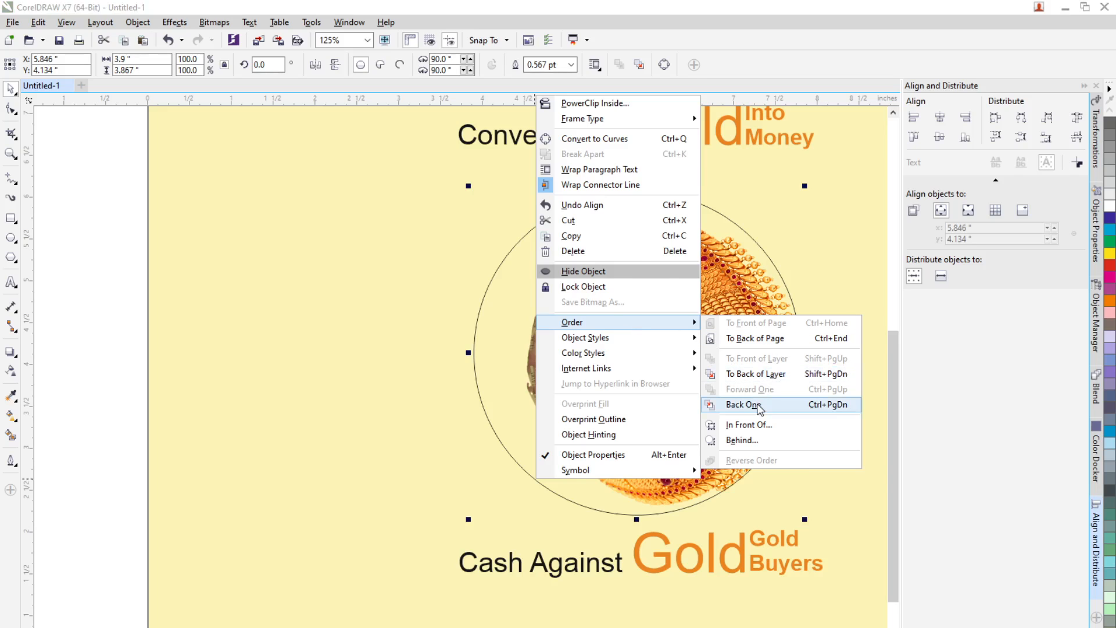
left_click(749, 404)
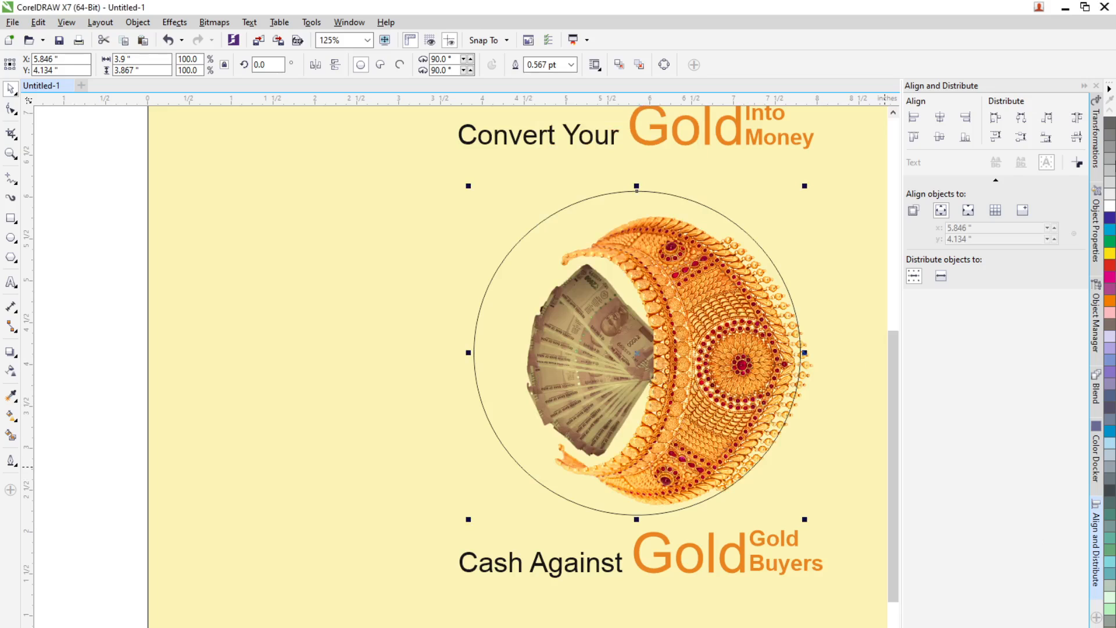
left_click(1110, 235)
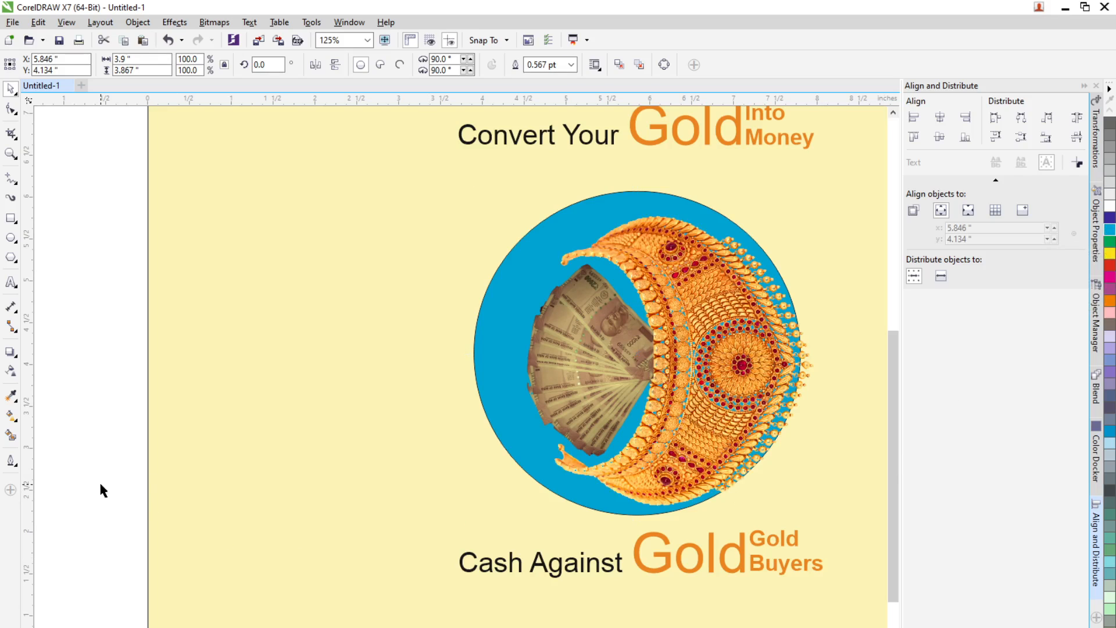
Step: Micro-nudge the currency bitmap left to an X position of about 5.01 inches
left_click(658, 393)
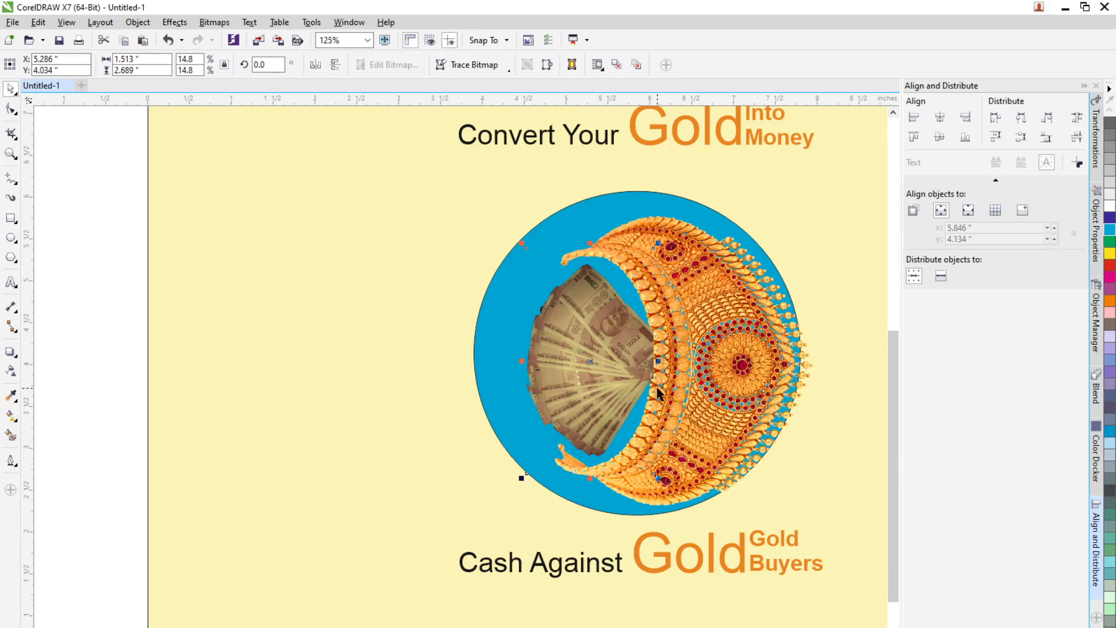
key("ctrl+Left")
key("ctrl+Left")
key("ctrl+Left")
key("ctrl+Left")
key("ctrl+Left")
key("ctrl+Left")
key("ctrl+Left")
key("ctrl+Left")
key("ctrl+Left")
key("ctrl+Left")
key("ctrl+Left")
key("ctrl+Left")
key("ctrl+Left")
key("ctrl+Left")
key("ctrl+Left")
key("ctrl+Left")
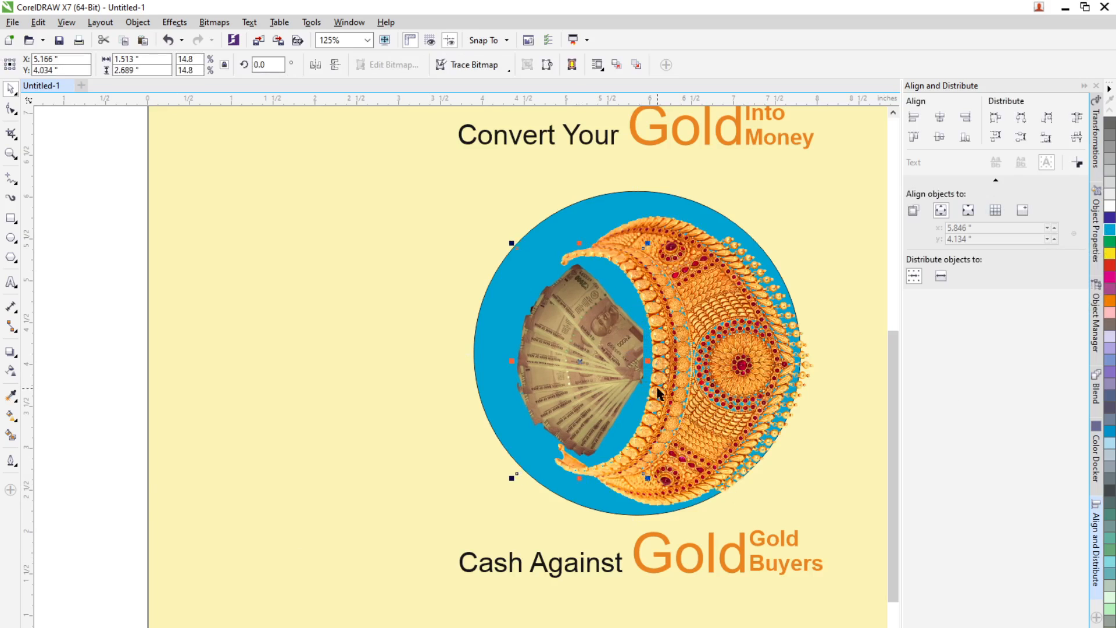
key("ctrl+Left")
key("ctrl+Left")
key("ctrl+Left")
key("ctrl+Left")
key("ctrl+Left")
key("ctrl+Left")
key("ctrl+Left")
key("ctrl+Left")
key("ctrl+Left")
key("ctrl+Left")
key("ctrl+Left")
key("ctrl+Left")
key("ctrl+Left")
key("ctrl+Left")
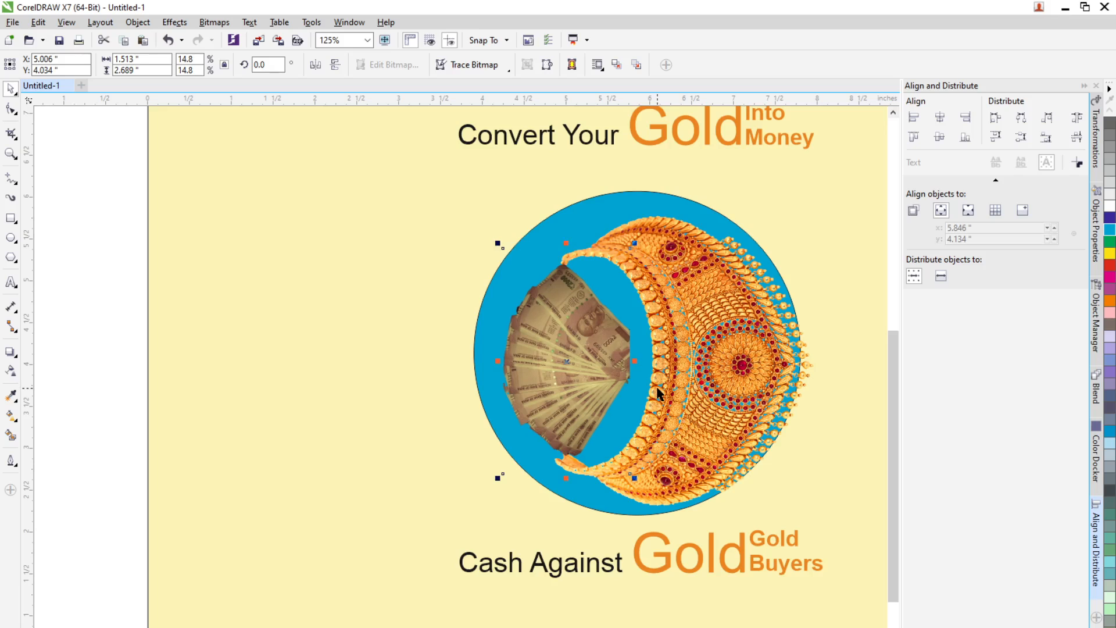
left_click(714, 349)
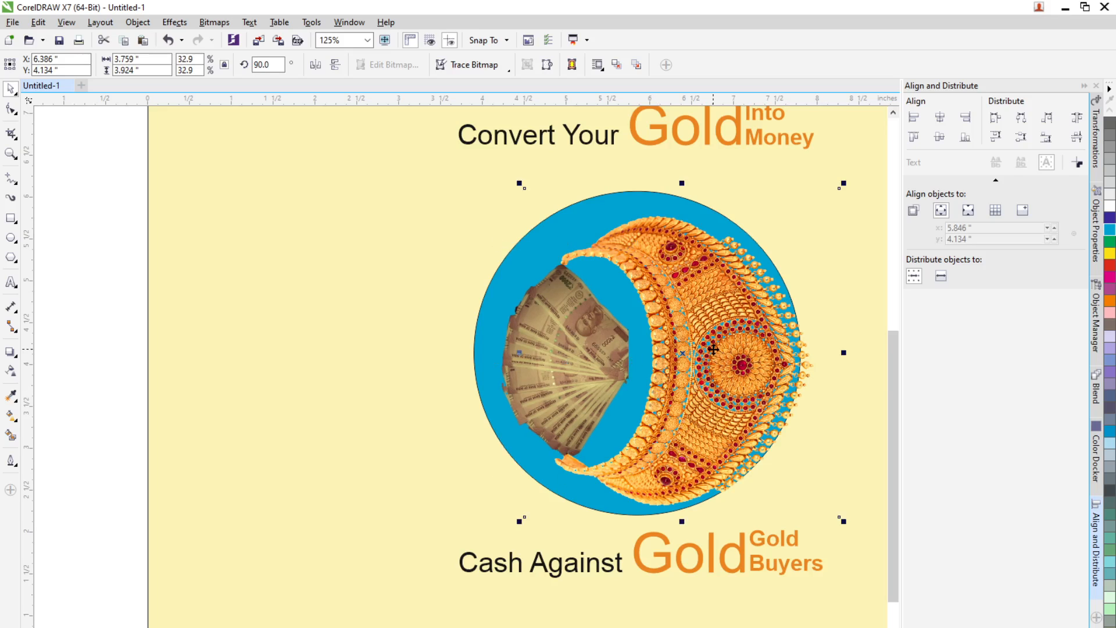
Step: Nudge the jewellery ornament left to an X position of about 6.09 inches
key("ctrl+Left")
key("ctrl+Left")
key("ctrl+Left")
key("ctrl+Left")
key("ctrl+Left")
key("ctrl+Left")
key("ctrl+Left")
key("ctrl+Left")
key("ctrl+Left")
key("ctrl+Left")
key("ctrl+Left")
key("ctrl+Left")
key("ctrl+Left")
key("ctrl+Left")
key("ctrl+Left")
key("ctrl+Left")
key("ctrl+Left")
key("ctrl+Left")
key("ctrl+Left")
key("ctrl+Left")
key("ctrl+Left")
key("ctrl+Left")
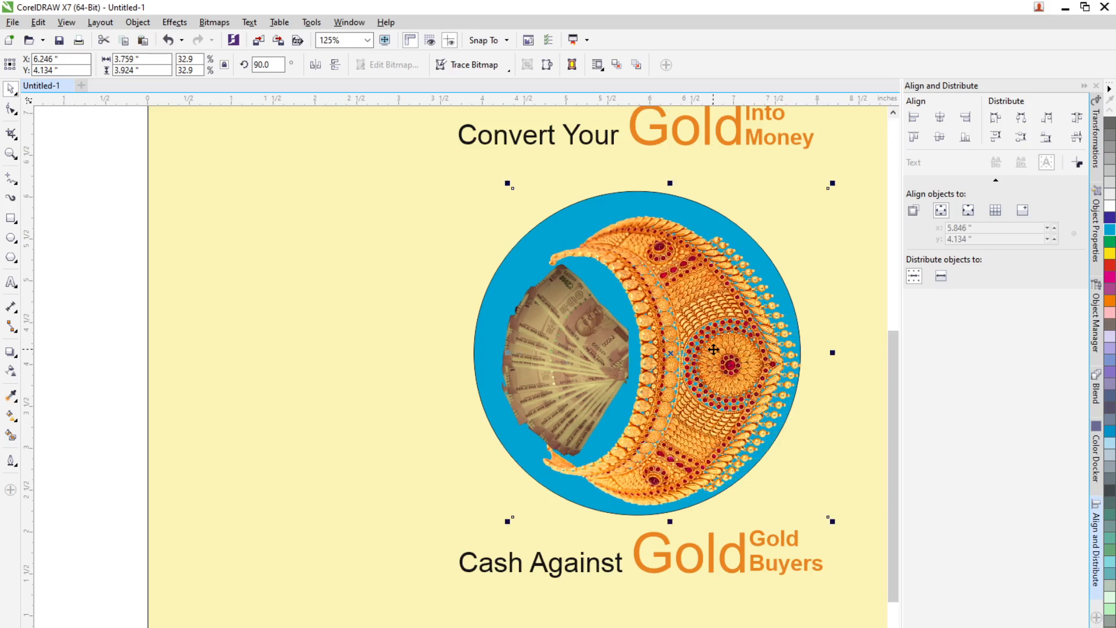
key("ctrl+Left")
key("ctrl+Left")
key("ctrl+Left")
key("ctrl+Left")
key("ctrl+Left")
key("ctrl+Left")
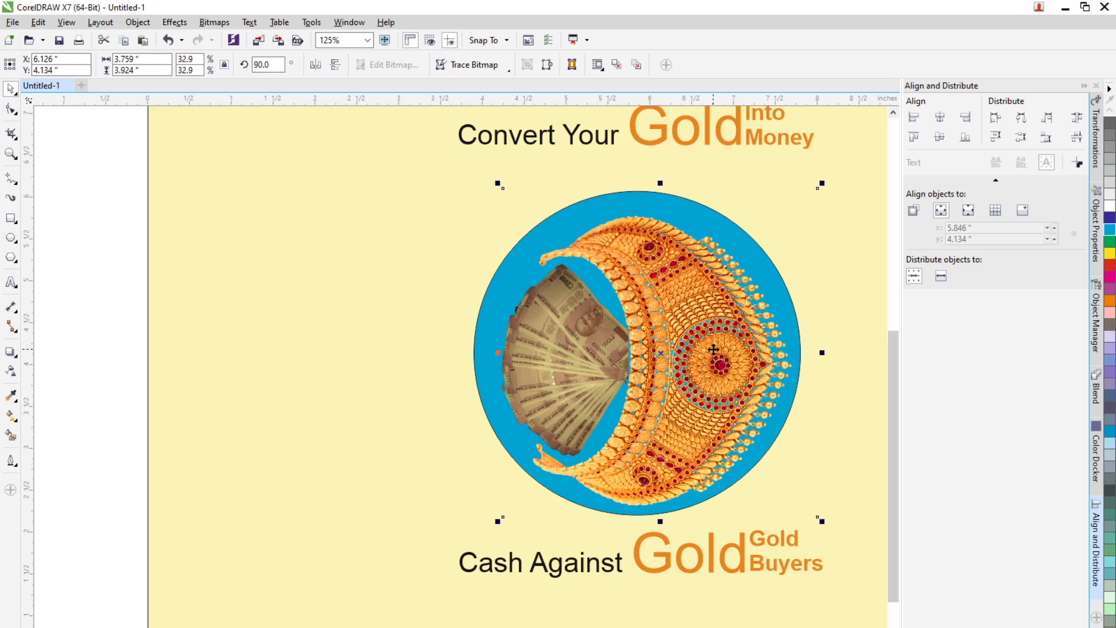
key("ctrl+Left")
key("ctrl+Left")
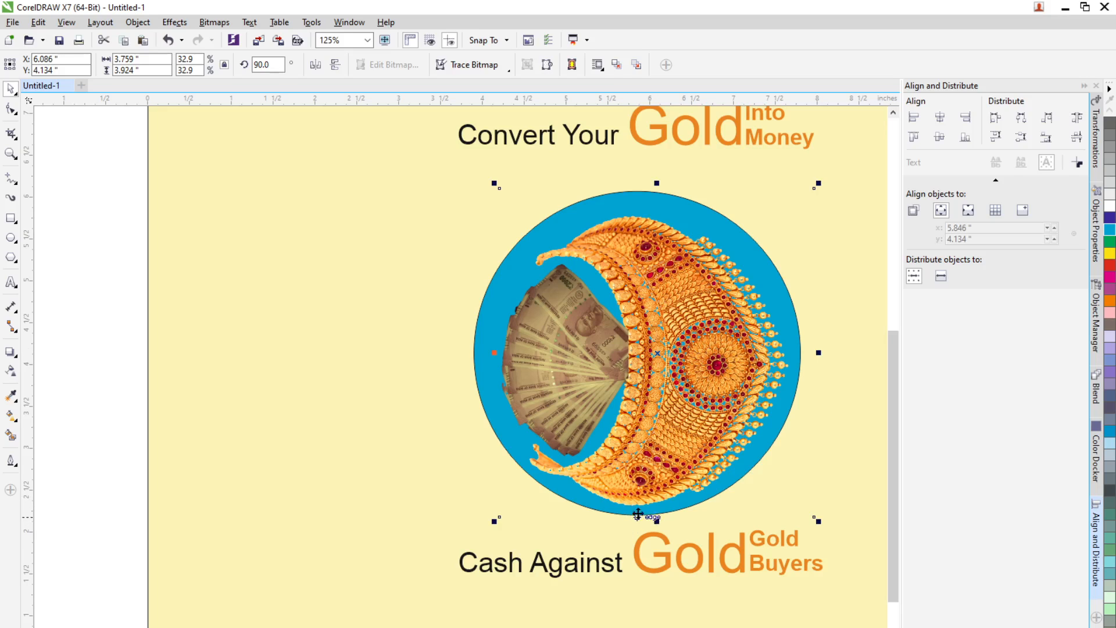
Step: Nudge the jewellery ornament up to a Y position of about 4.19 inches
left_click(578, 408)
left_click(665, 414)
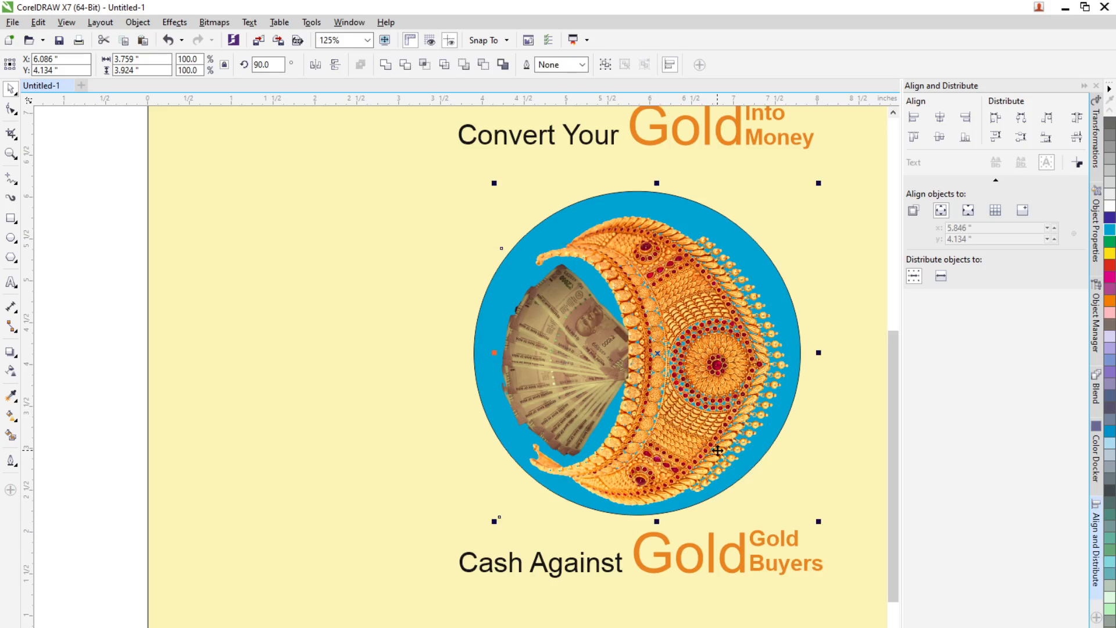
key("ctrl+Up")
key("ctrl+Up")
key("ctrl+Up")
key("ctrl+Up")
key("ctrl+Up")
key("ctrl+Up")
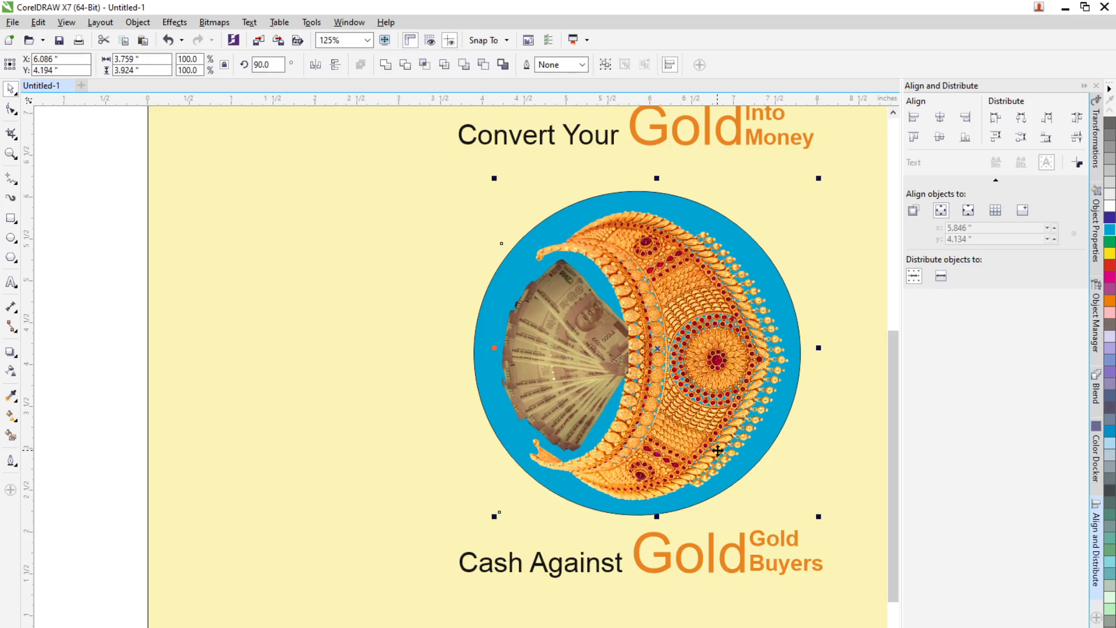
left_click(792, 321)
left_click(117, 518)
left_click(517, 425)
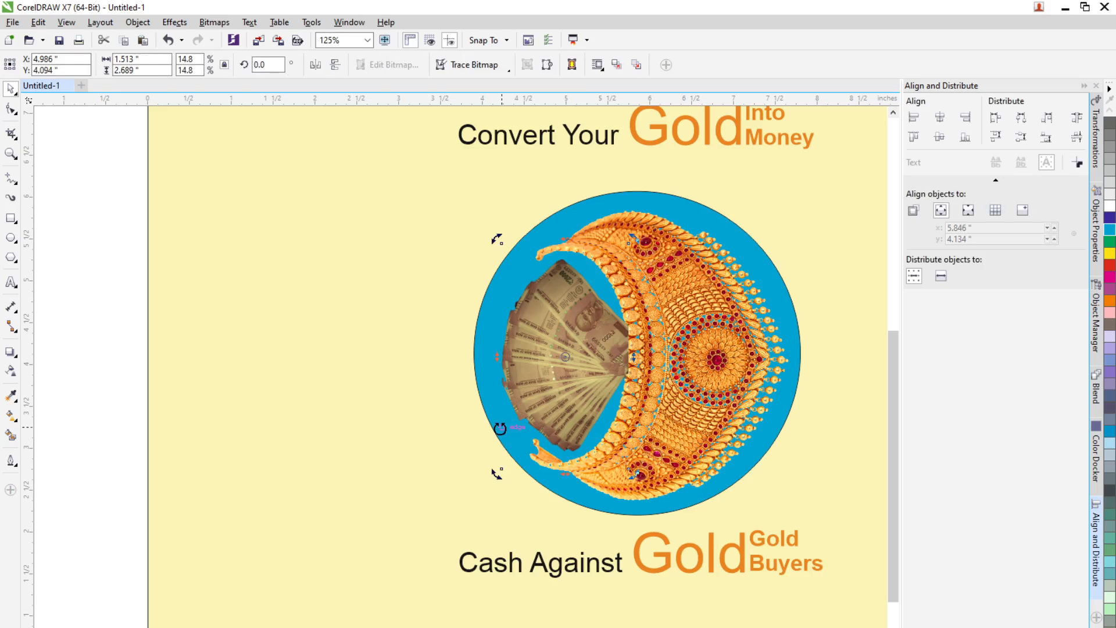
left_click(755, 465)
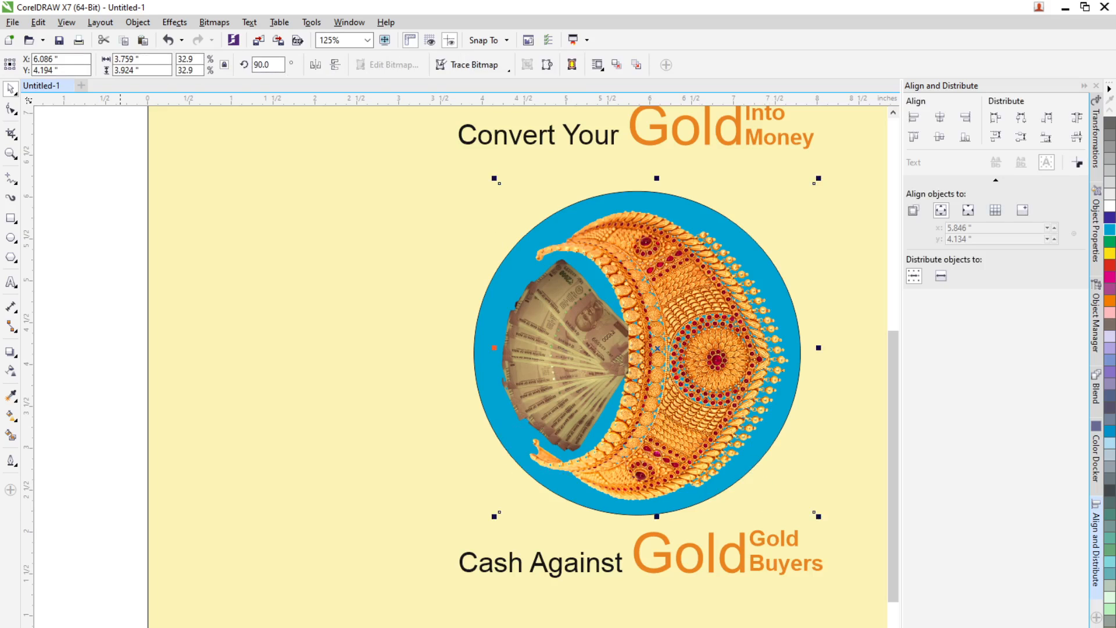
left_click(697, 506)
left_click(37, 370)
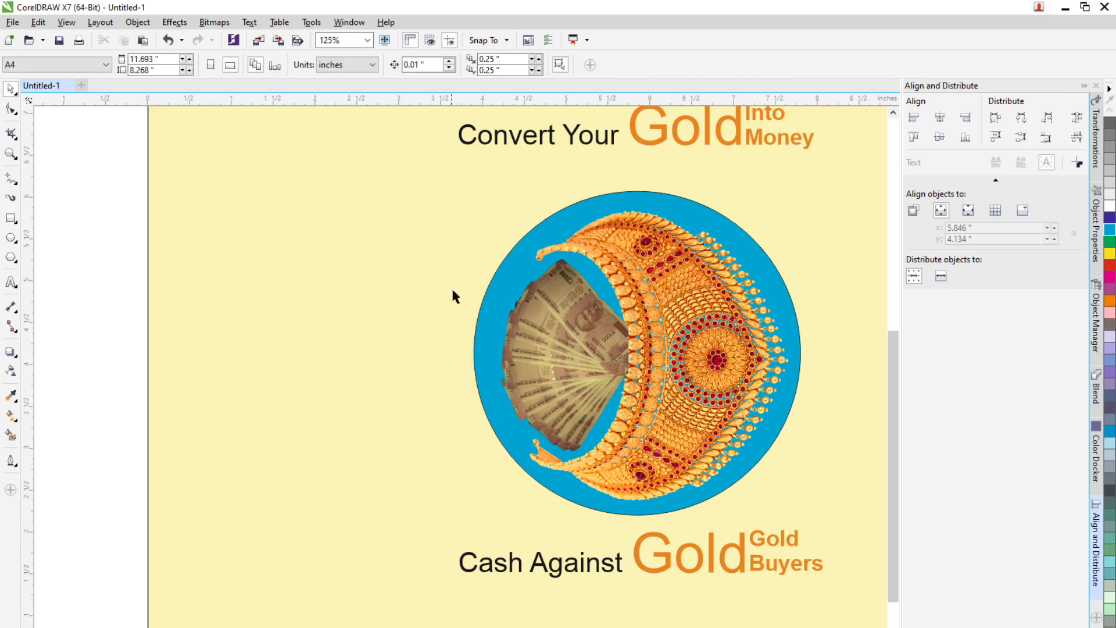
Step: Remove the blue fill from the circle behind the ornament
left_click(486, 292)
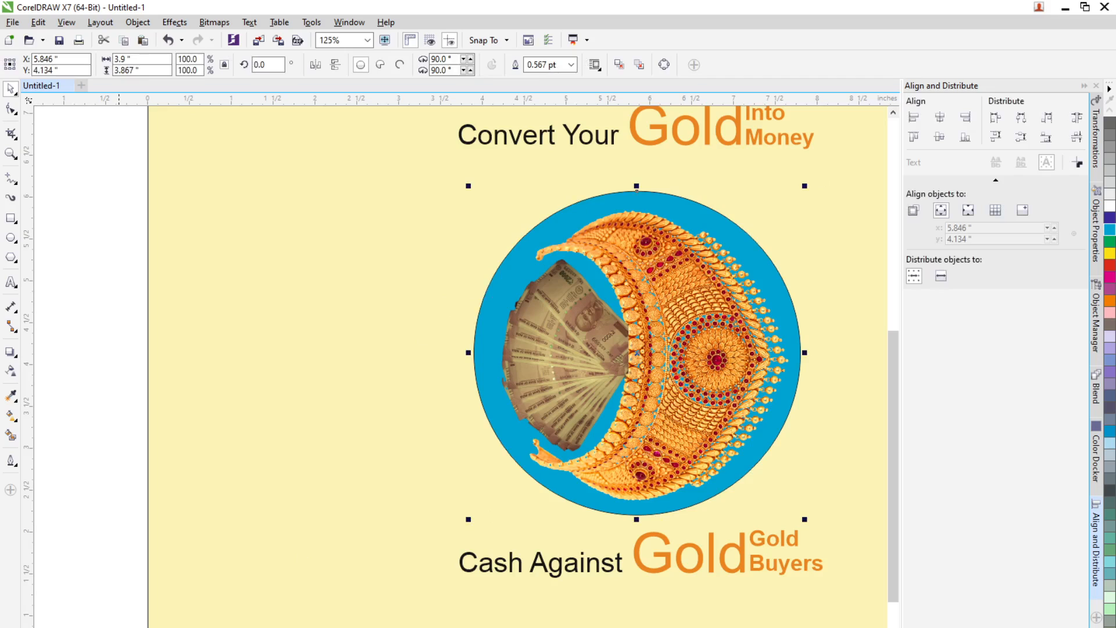
left_click(119, 627)
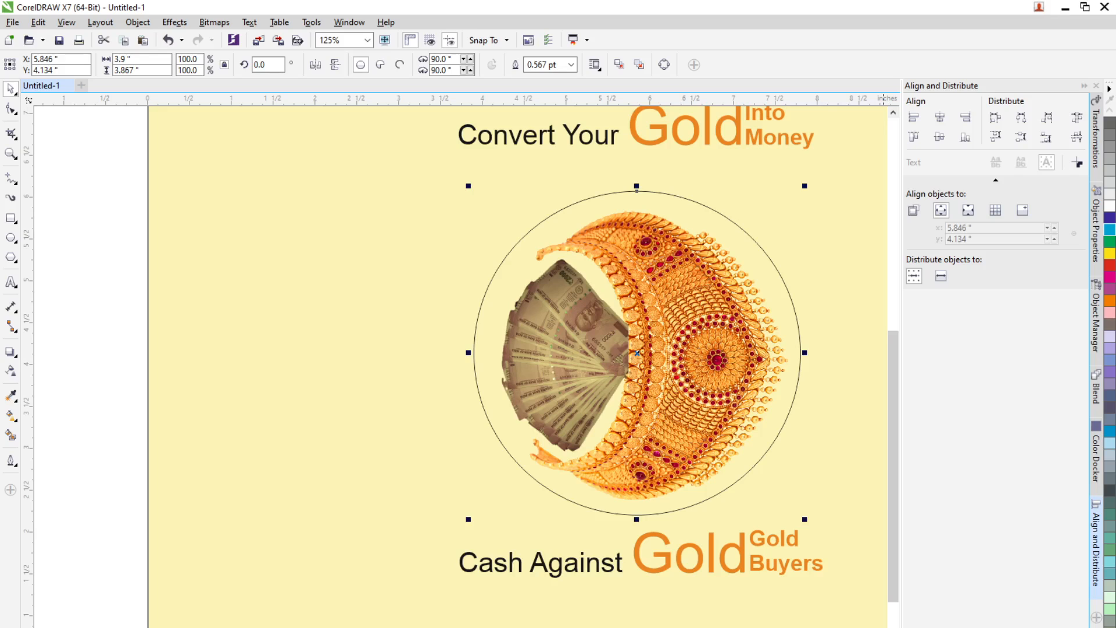
Step: Give the circle a 2.0 pt dashed outline in the orange sampled from the Gold headline text
key("F12")
left_click(491, 285)
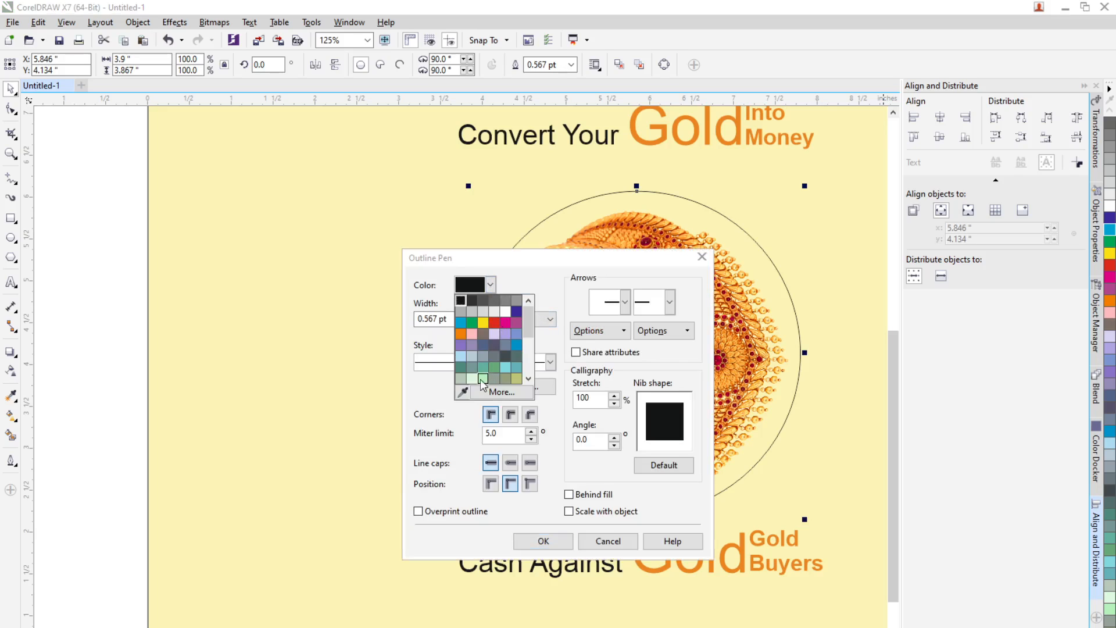
left_click(462, 392)
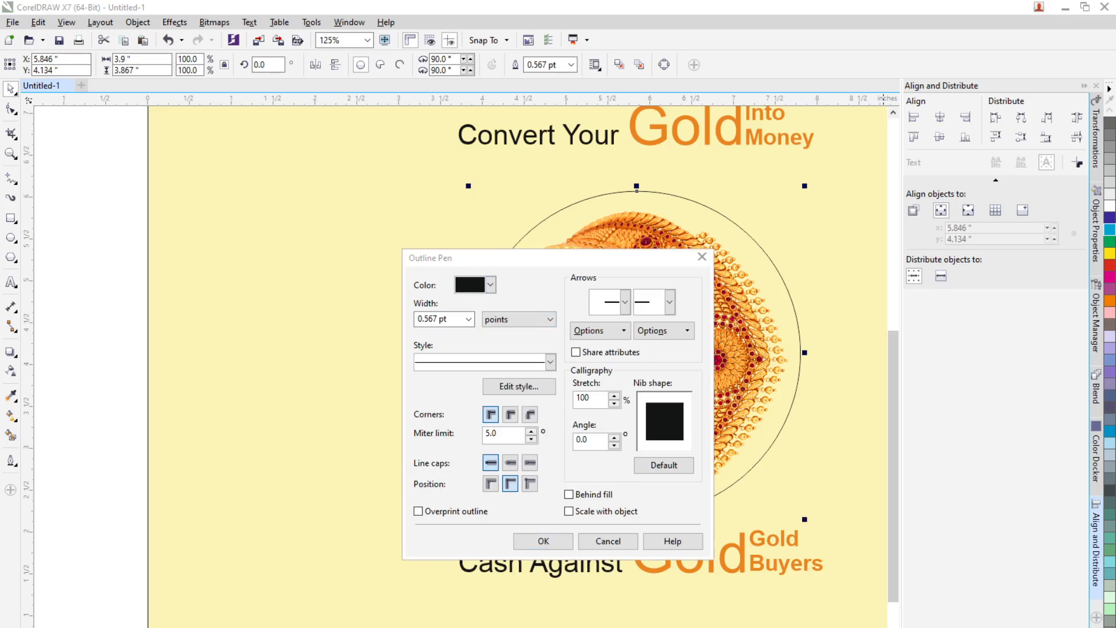
left_click(635, 126)
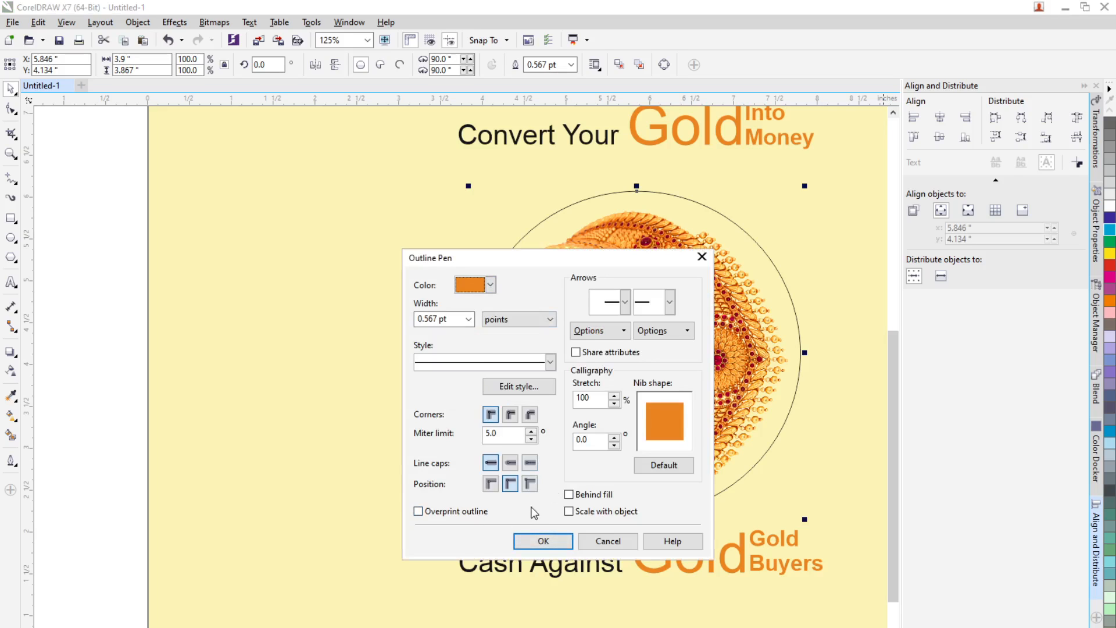
left_click(469, 319)
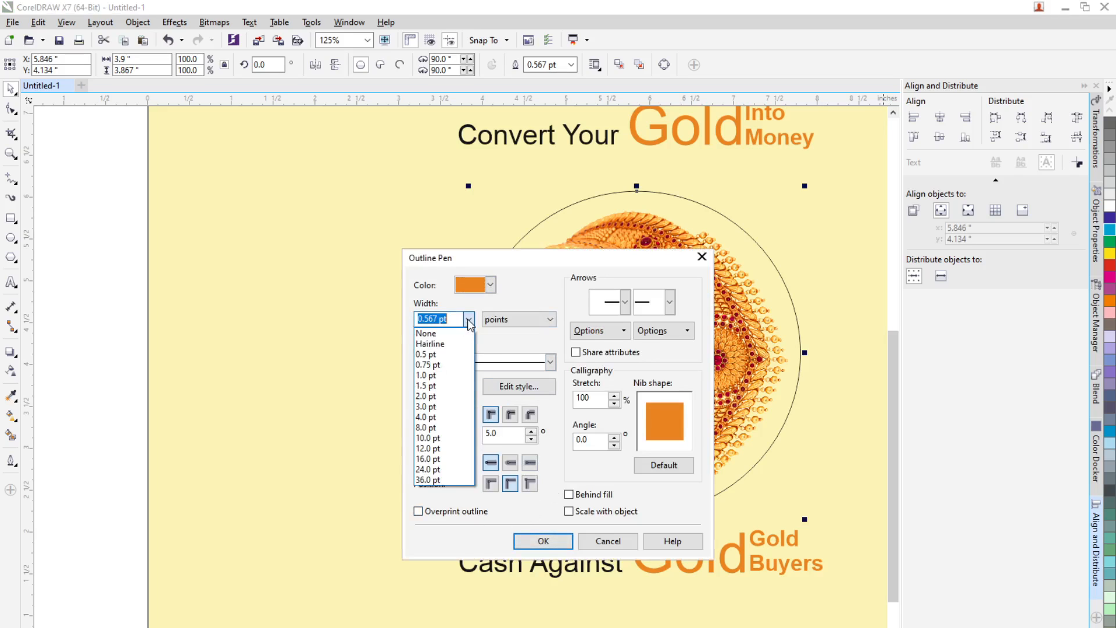
left_click(434, 395)
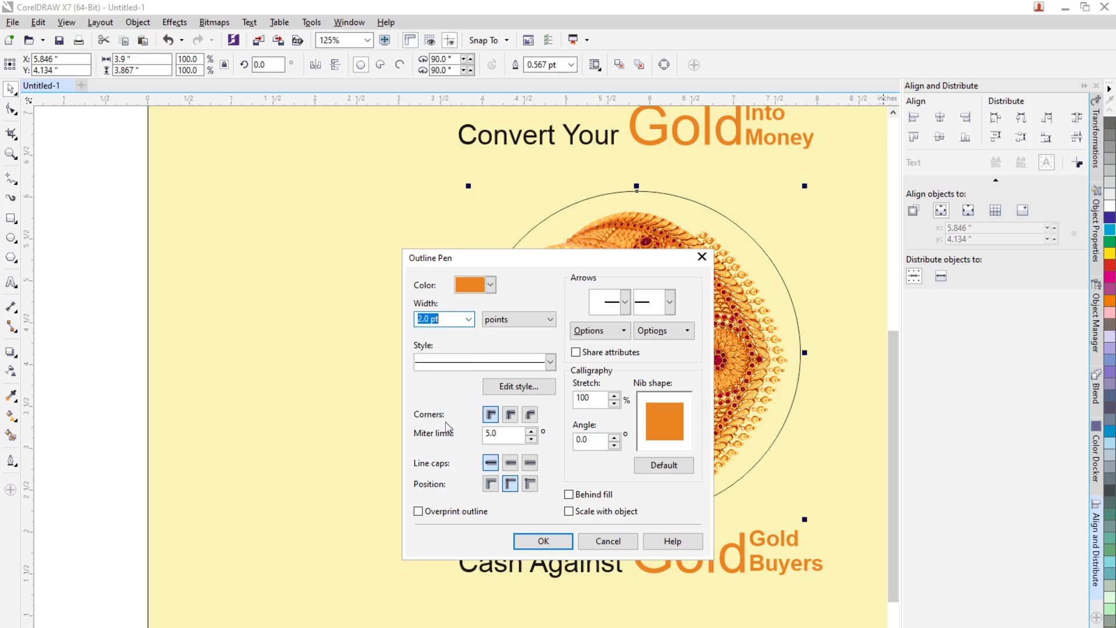
left_click(549, 362)
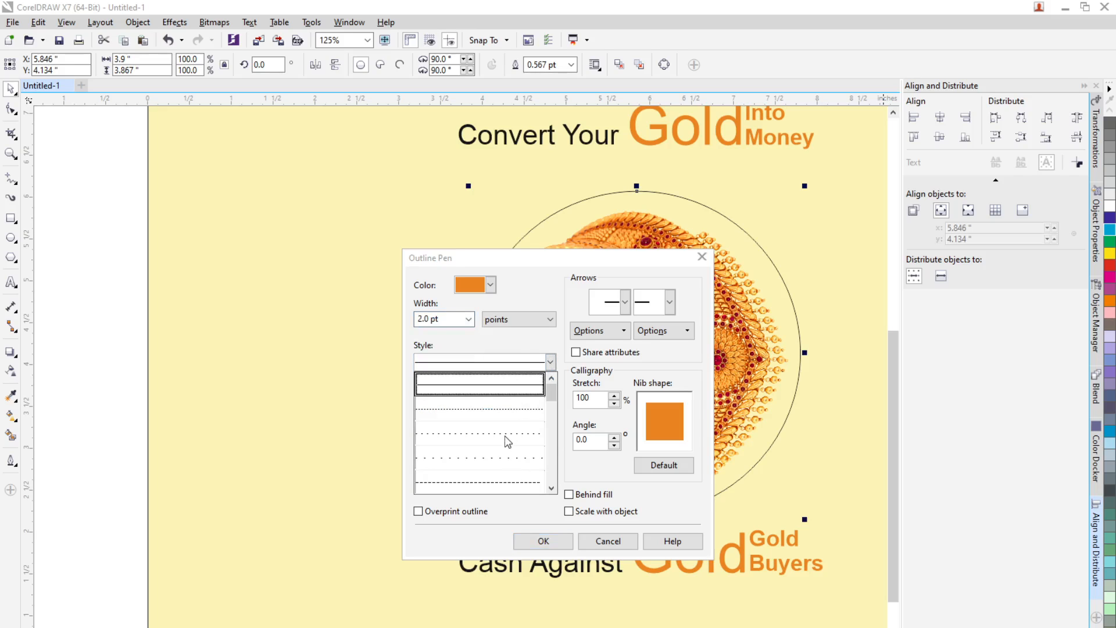
left_click(508, 442)
left_click(550, 362)
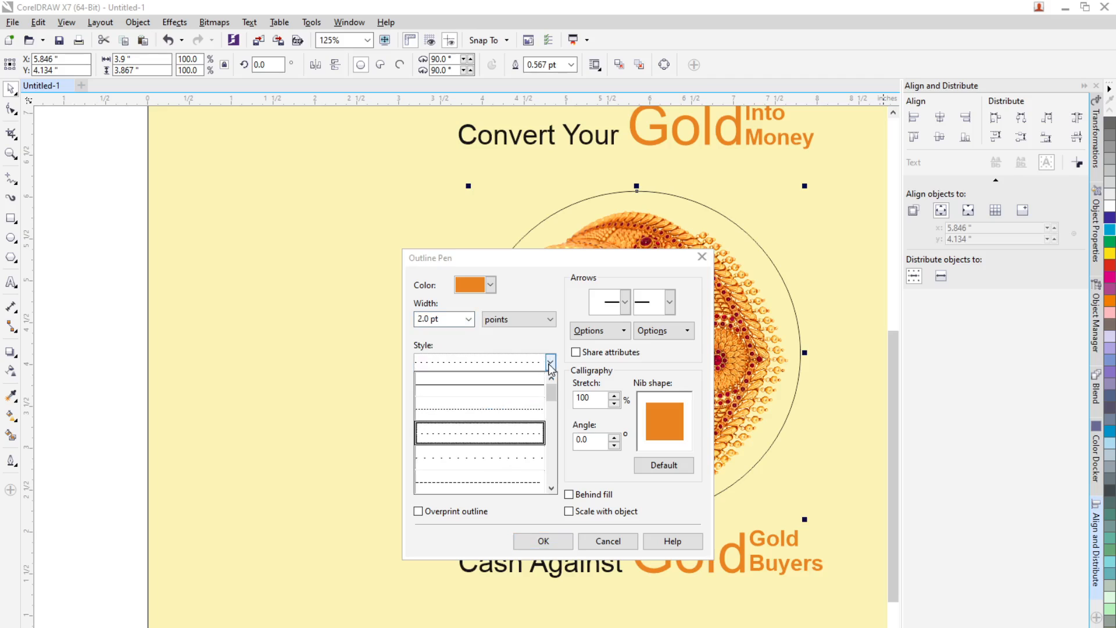
left_click(497, 490)
left_click(543, 540)
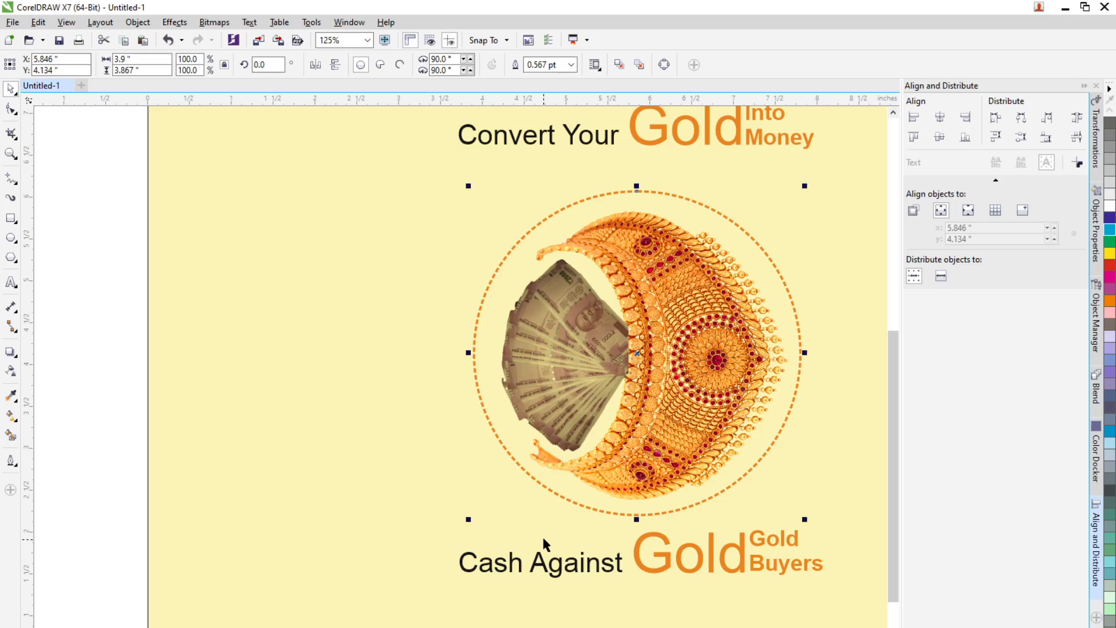
Step: Make a copy of the dashed circle scaled down to about 95.7% inside the original
scroll(555, 255, "up", 2)
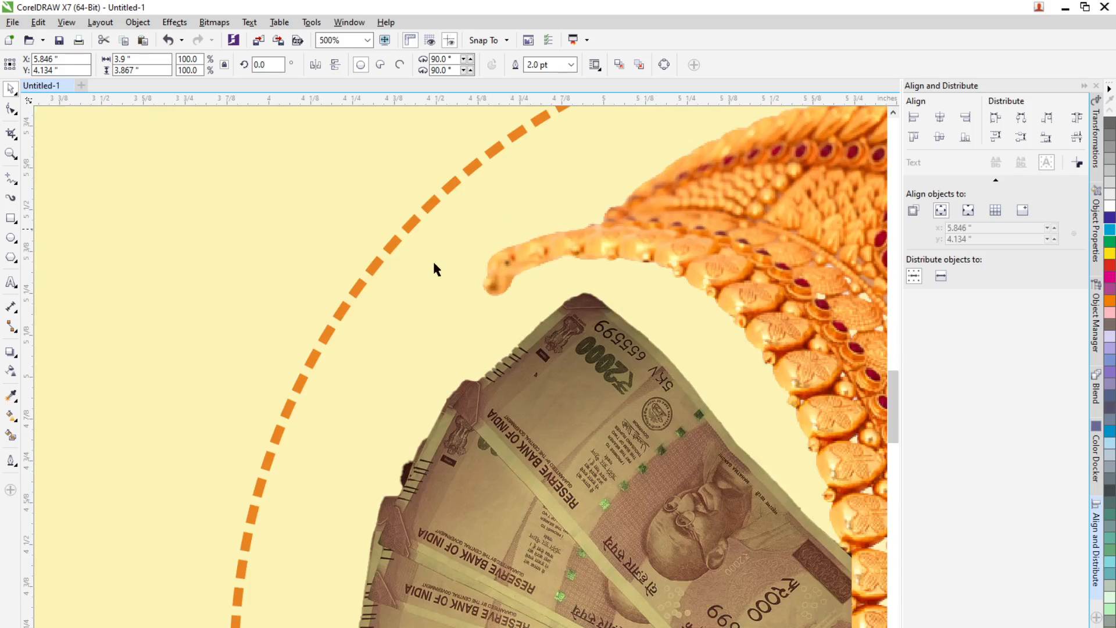
scroll(432, 259, "down", 1)
scroll(473, 228, "down", 1)
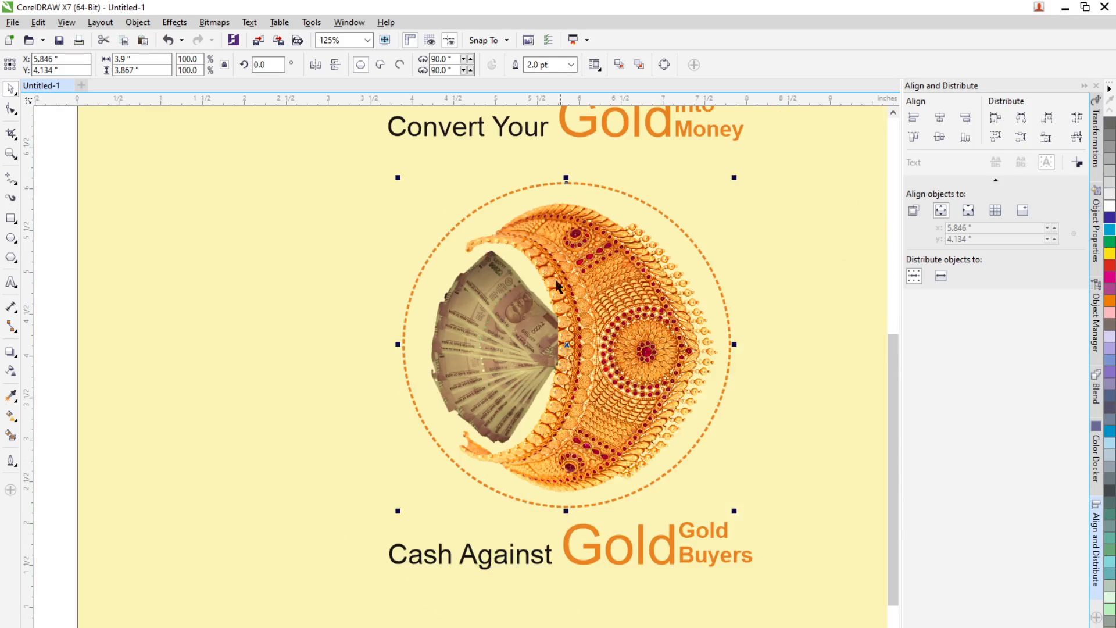
scroll(489, 238, "up", 1)
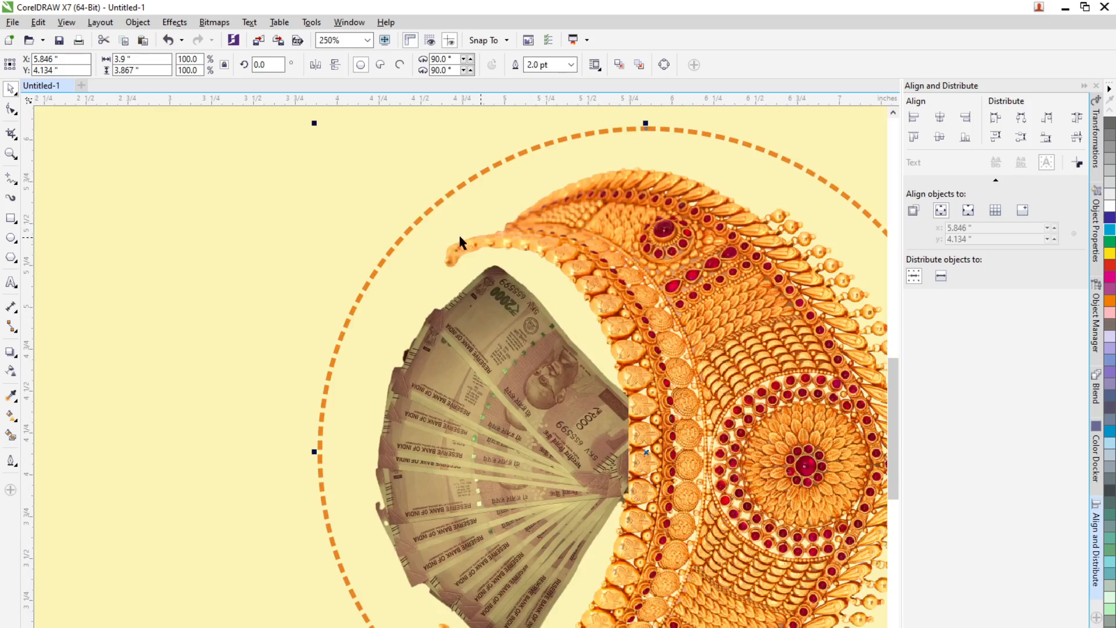
scroll(432, 261, "down", 1)
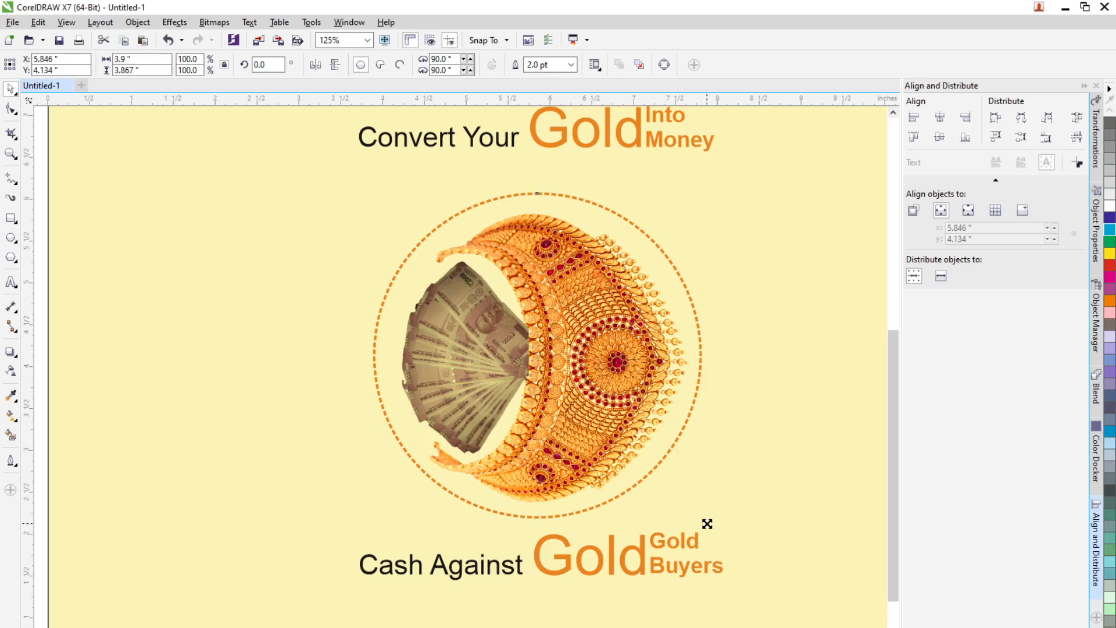
mouse_move(705, 522)
left_mouse_down()
mouse_move(692, 508)
mouse_move(700, 521)
left_mouse_up()
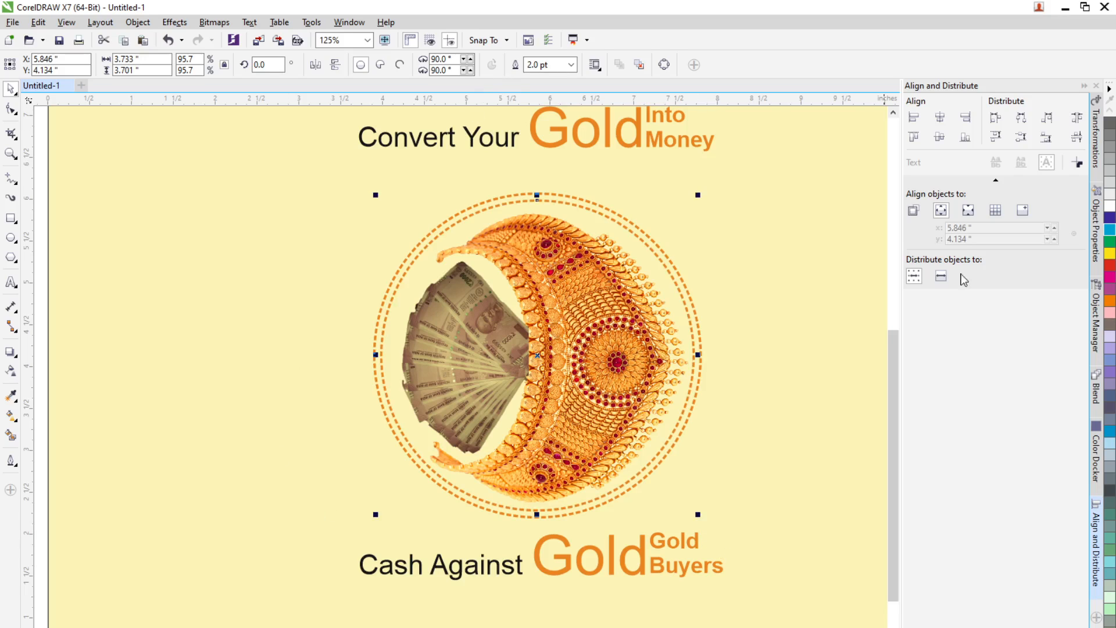
Step: Change the inner circle's outline to a solid line 4.0 pt wide
left_click(1094, 231)
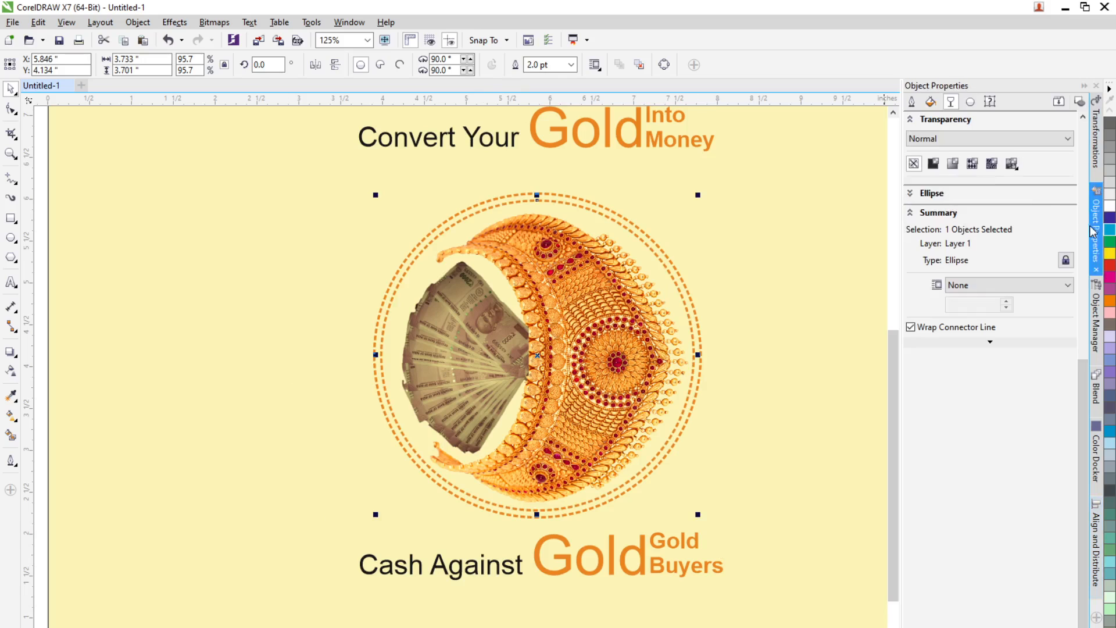
left_click(911, 102)
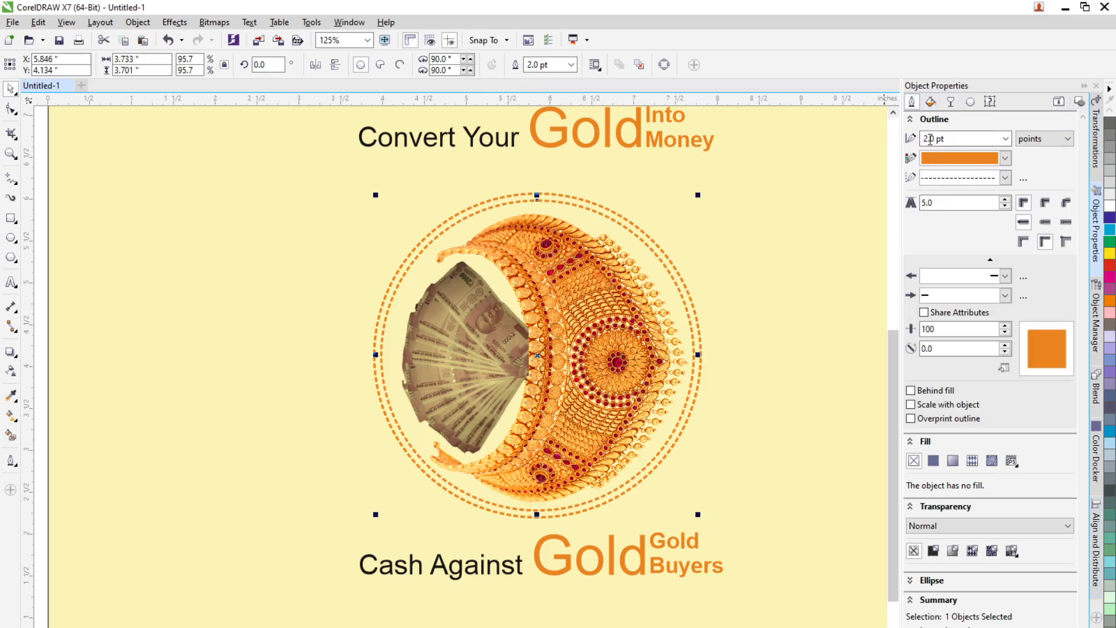
left_click(1004, 177)
left_click(984, 209)
left_click(568, 67)
left_click(533, 170)
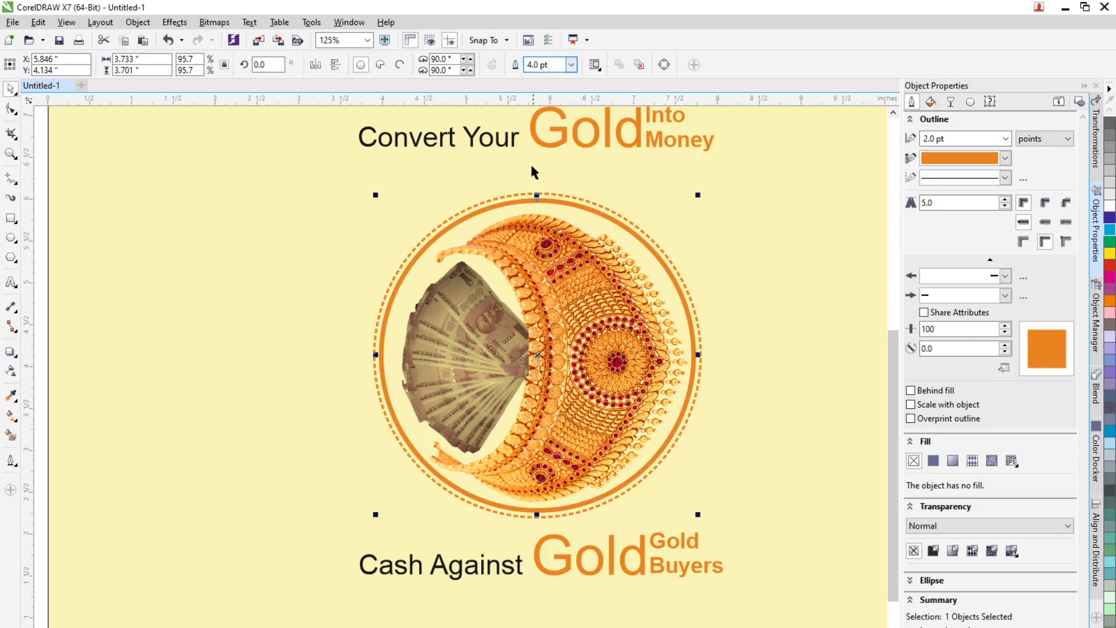
key("Escape")
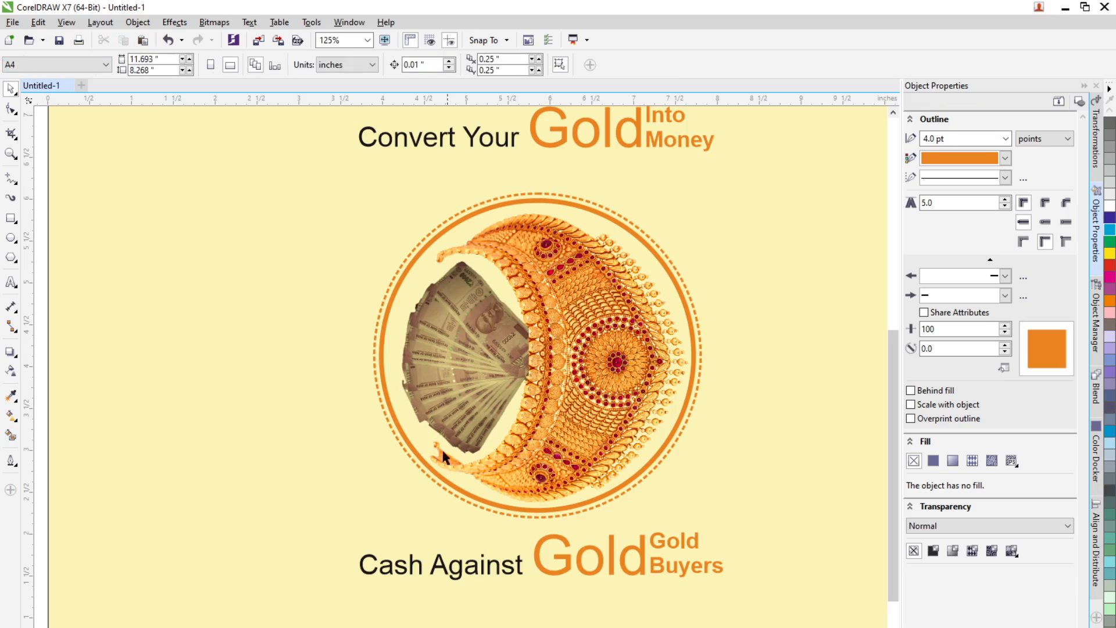
Step: Make a copy of the solid circle enlarged to about 3.94 inches so it overlaps the dashed outer ring
scroll(410, 463, "up", 2)
left_click(410, 464)
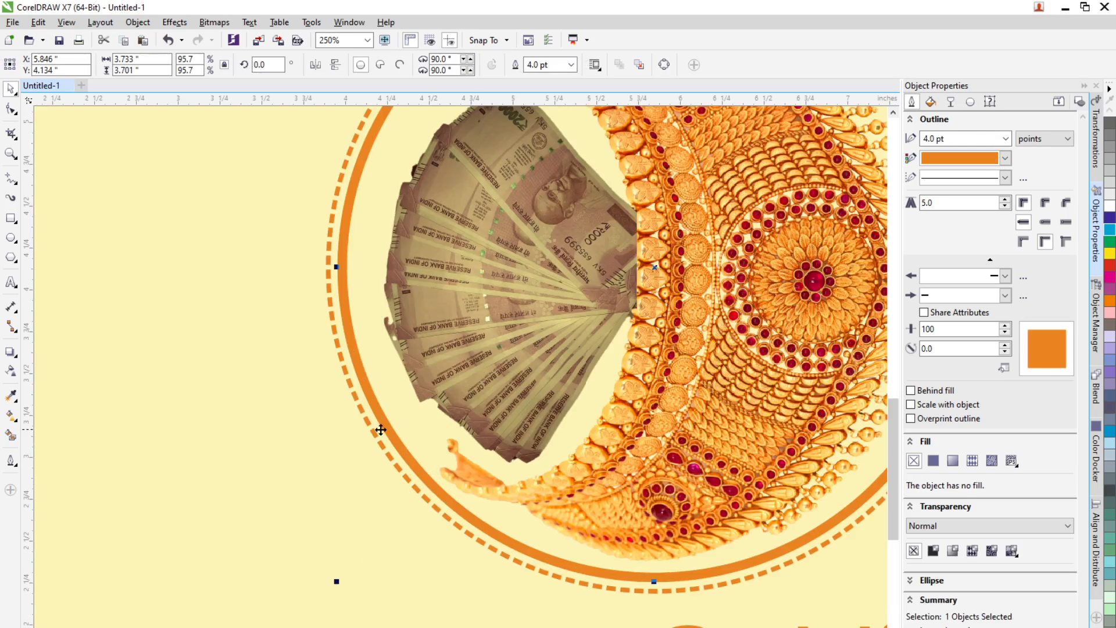
scroll(381, 428, "down", 4)
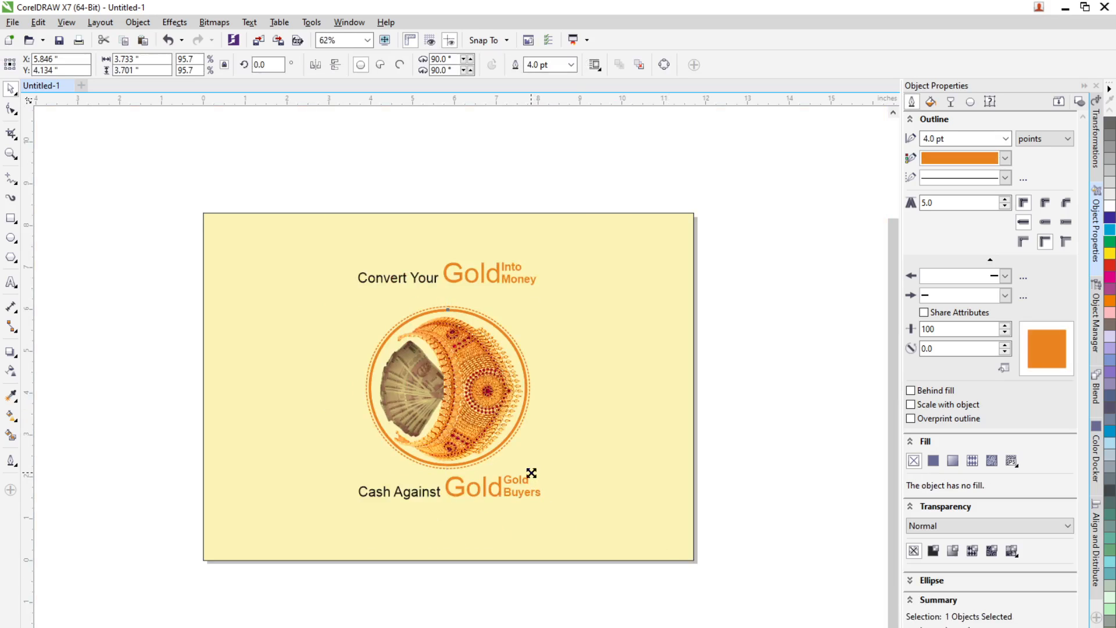
left_click_drag(531, 469, 610, 481)
scroll(506, 465, "up", 4)
scroll(366, 443, "up", 2)
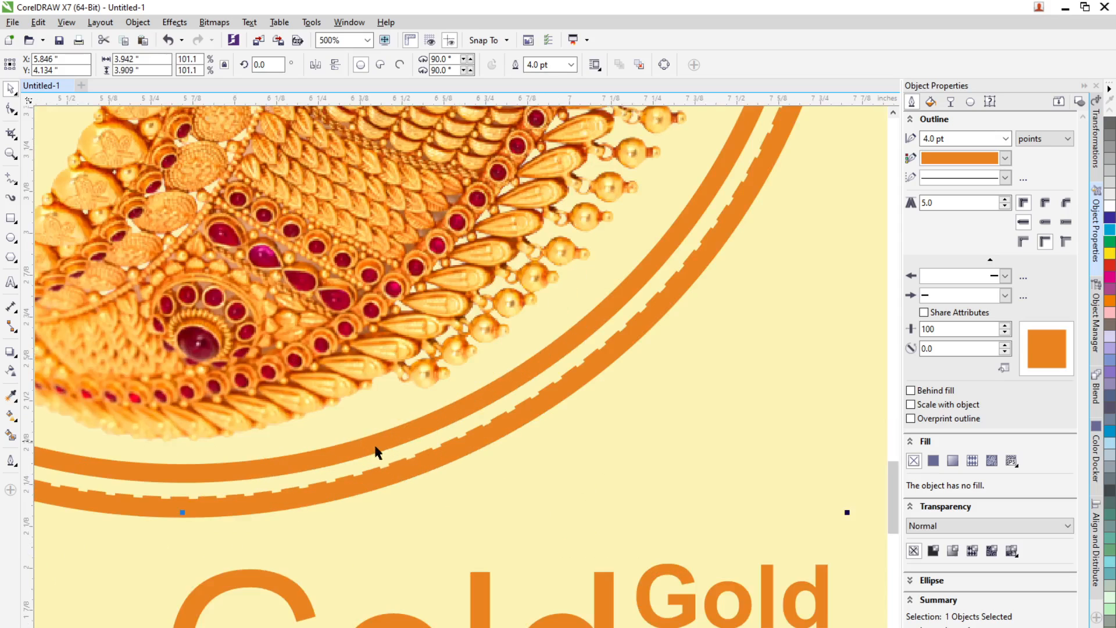
scroll(430, 456, "up", 2)
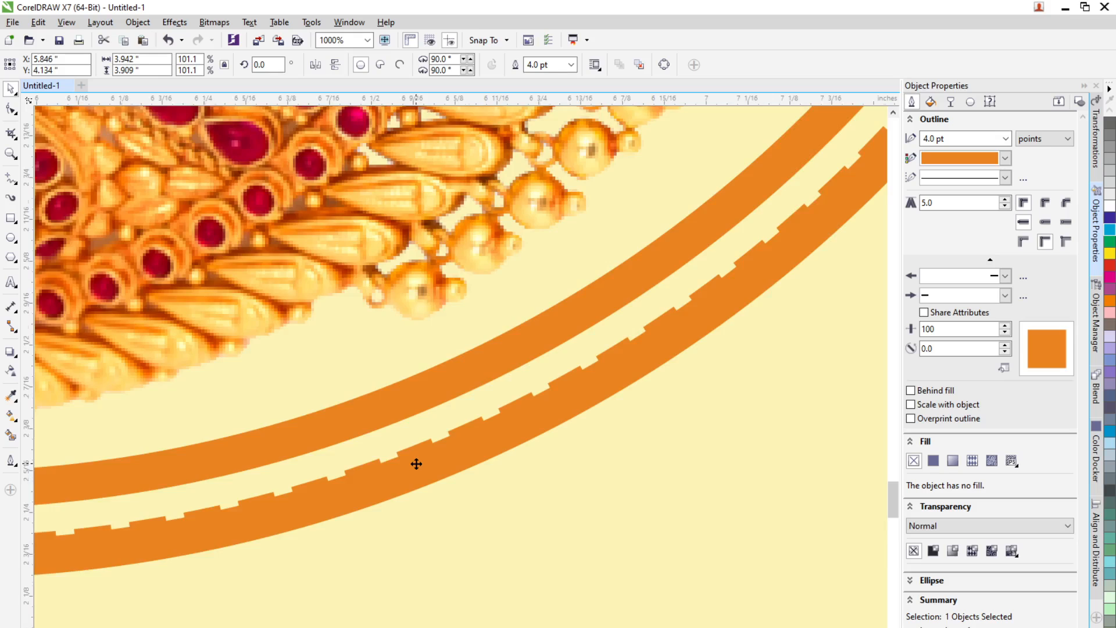
scroll(416, 464, "down", 2)
scroll(416, 463, "down", 1)
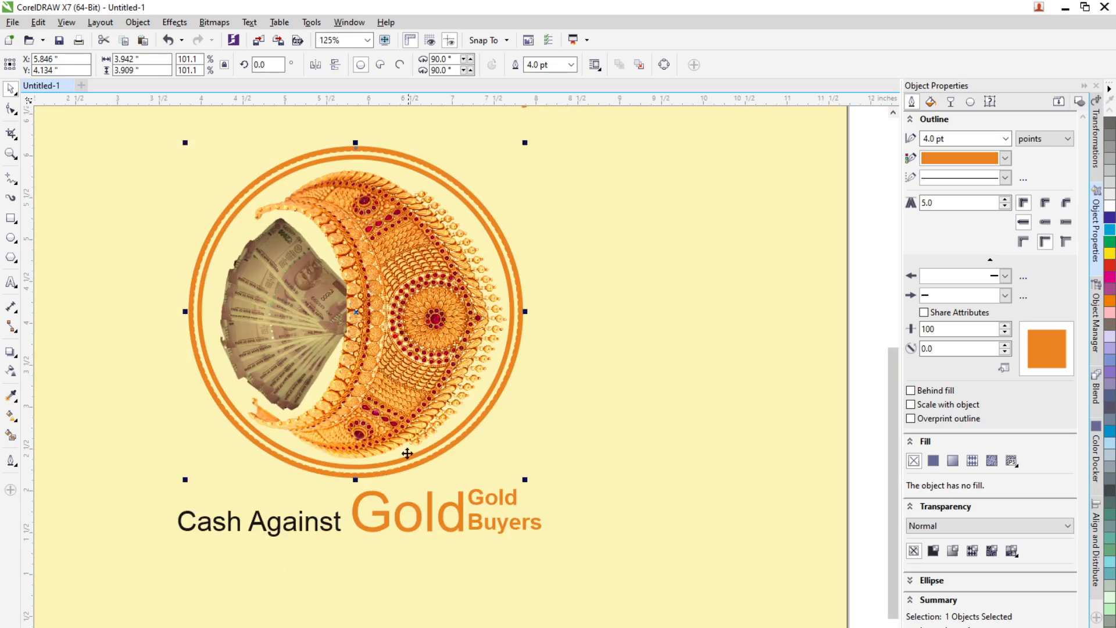
scroll(377, 396, "up", 1)
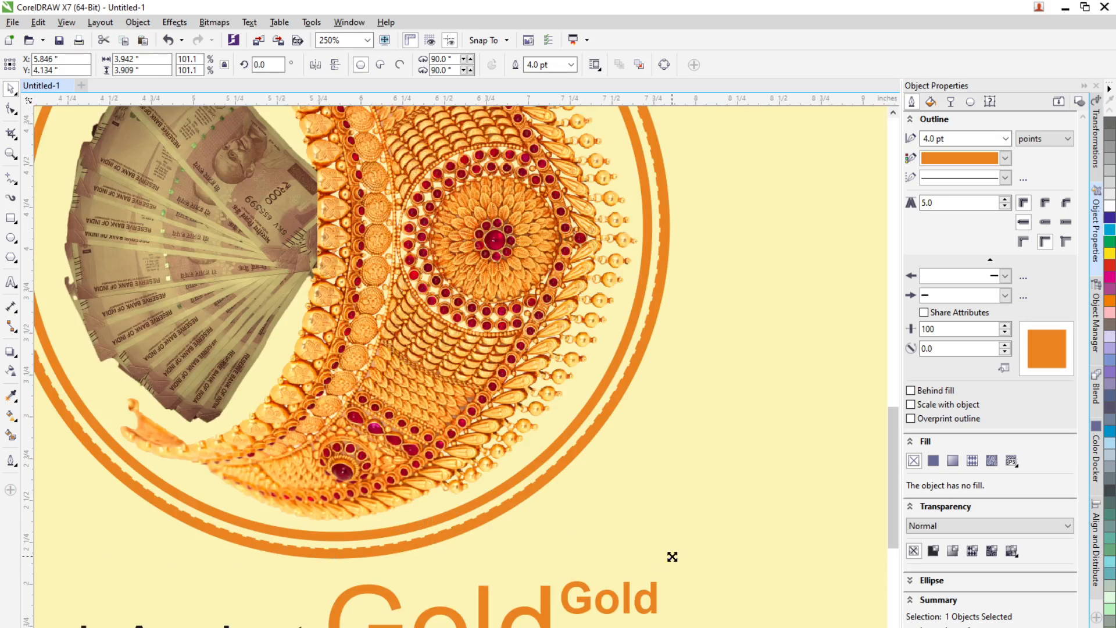
Step: Shrink the enlarged circle copy to about 3.84 inches and set its outline width to 1.0 pt
left_click_drag(672, 557, 663, 551)
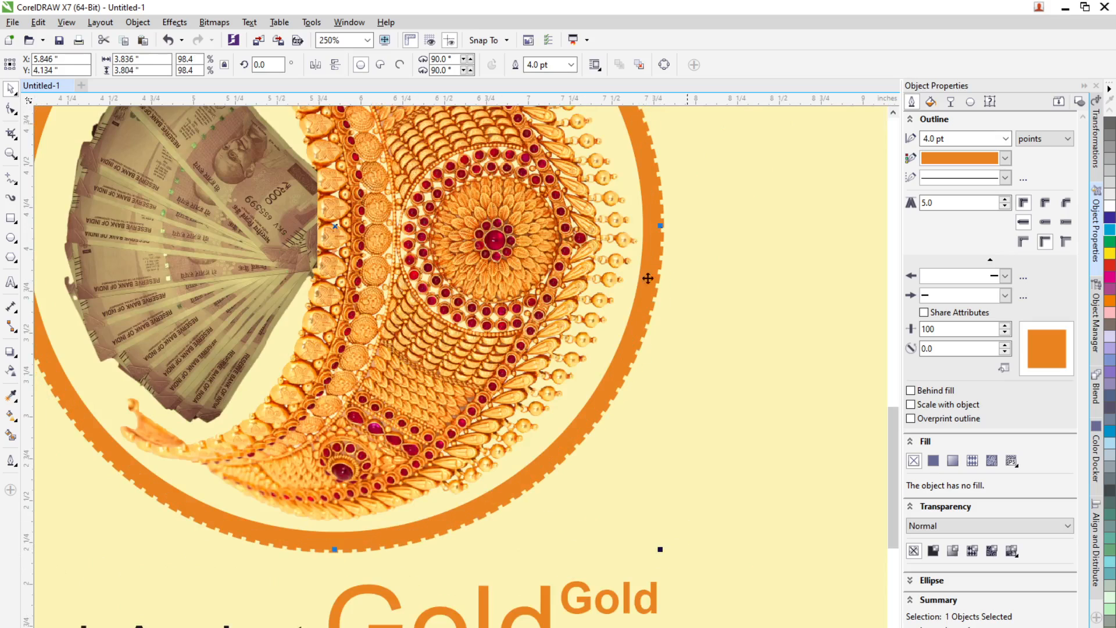
left_click(1005, 139)
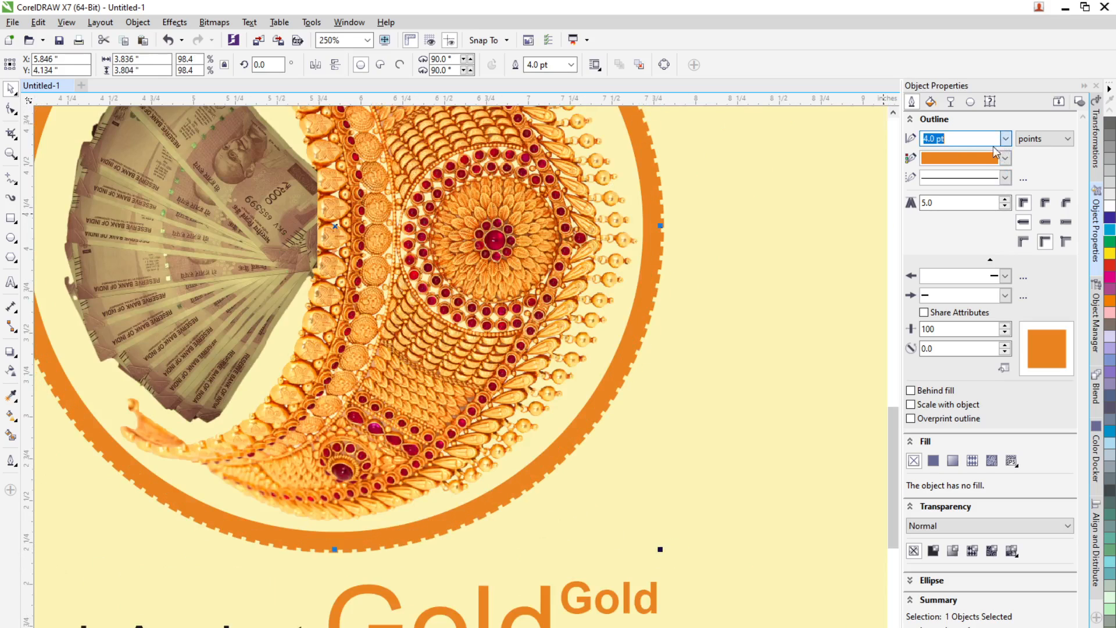
left_click(954, 194)
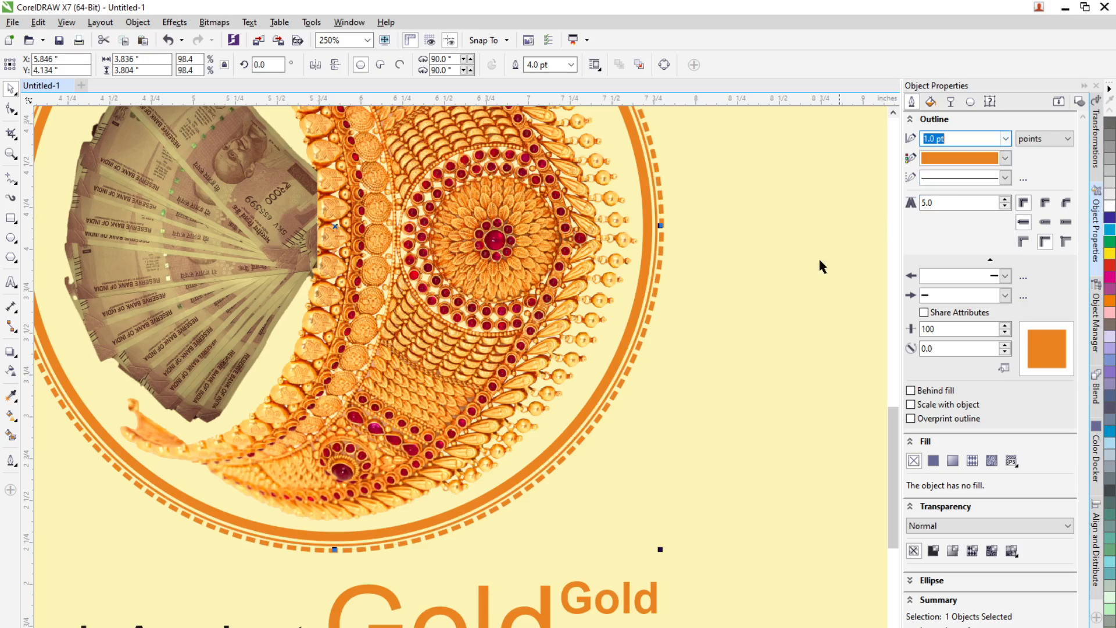
Step: Review the rings around the cut-outs and the whole flyer layout on the page
scroll(497, 516, "up", 2)
left_click(546, 509)
scroll(548, 511, "down", 4)
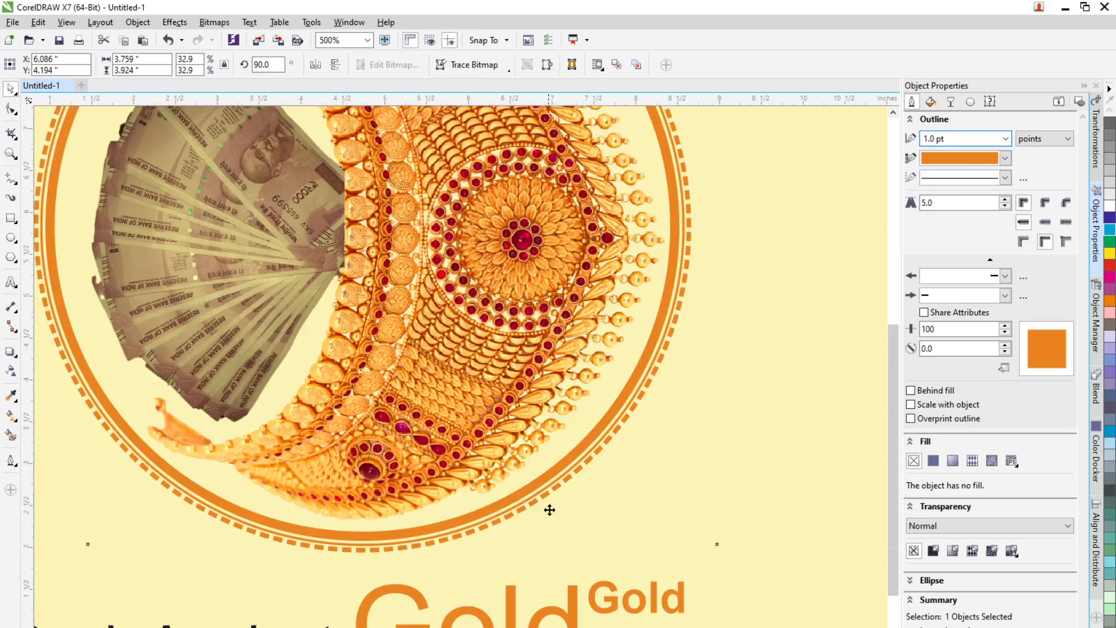
left_click(244, 448)
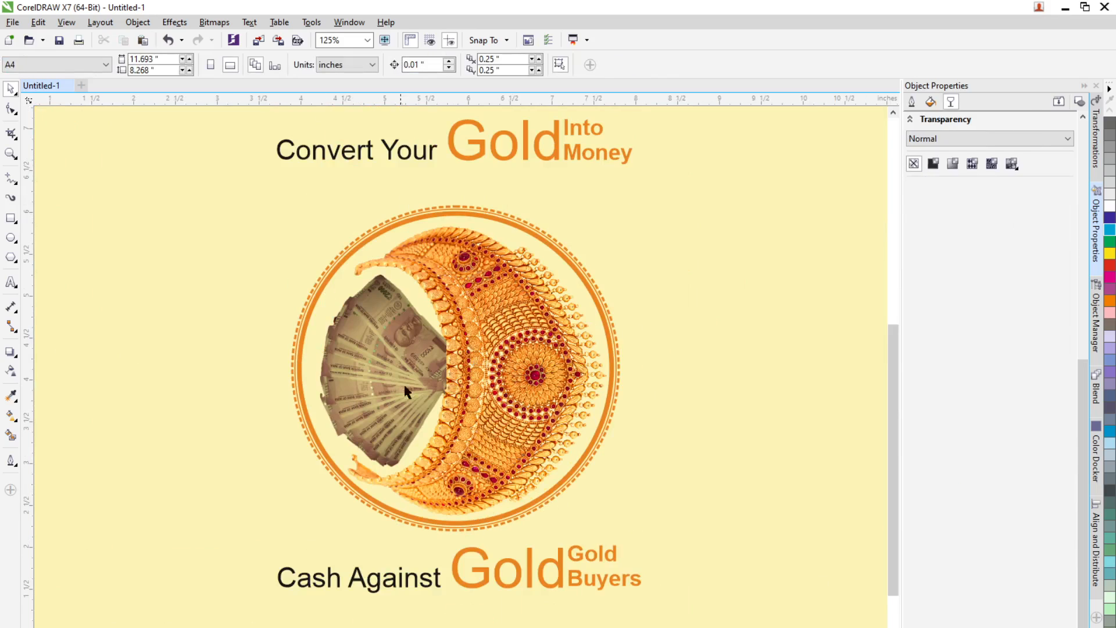
scroll(405, 391, "down", 2)
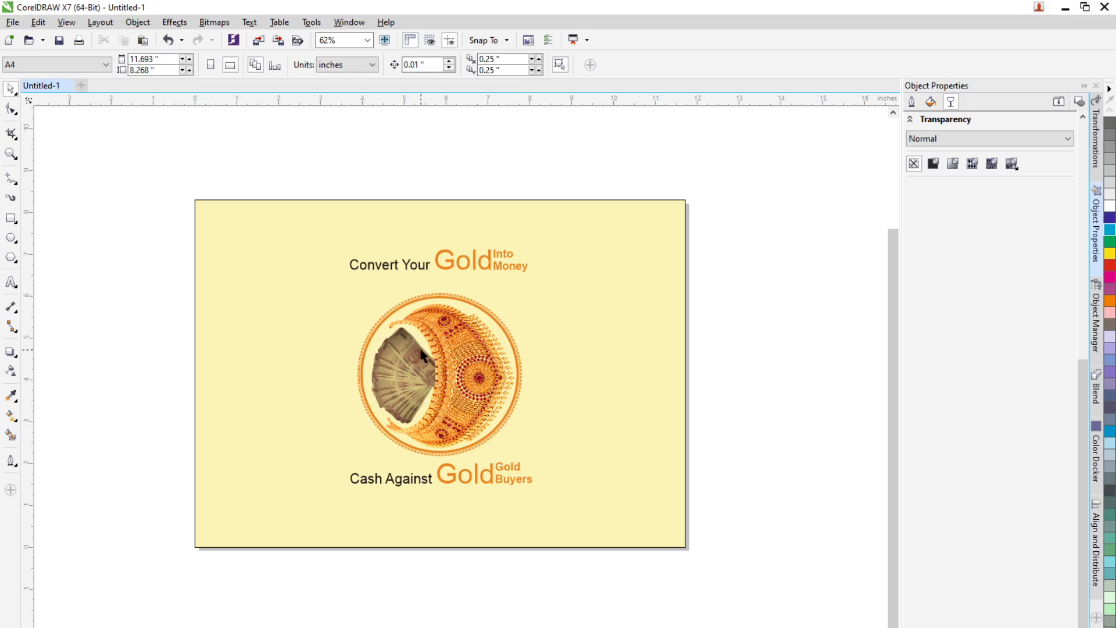
left_click(530, 287)
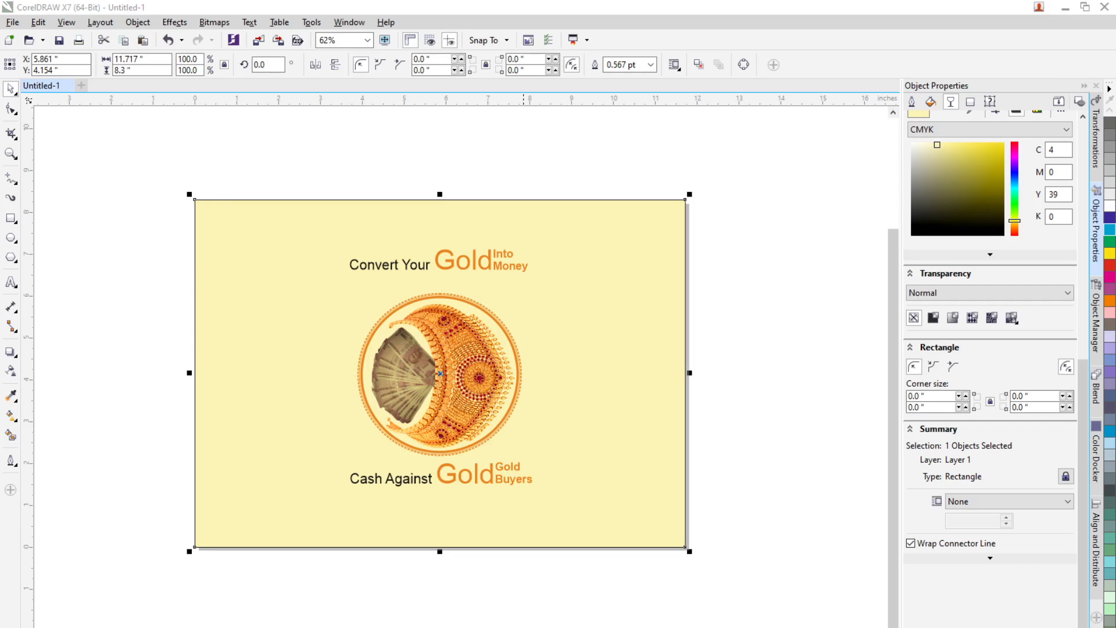
Step: Switch to the browser and run a Google image search for PNG Border
key("alt+Tab")
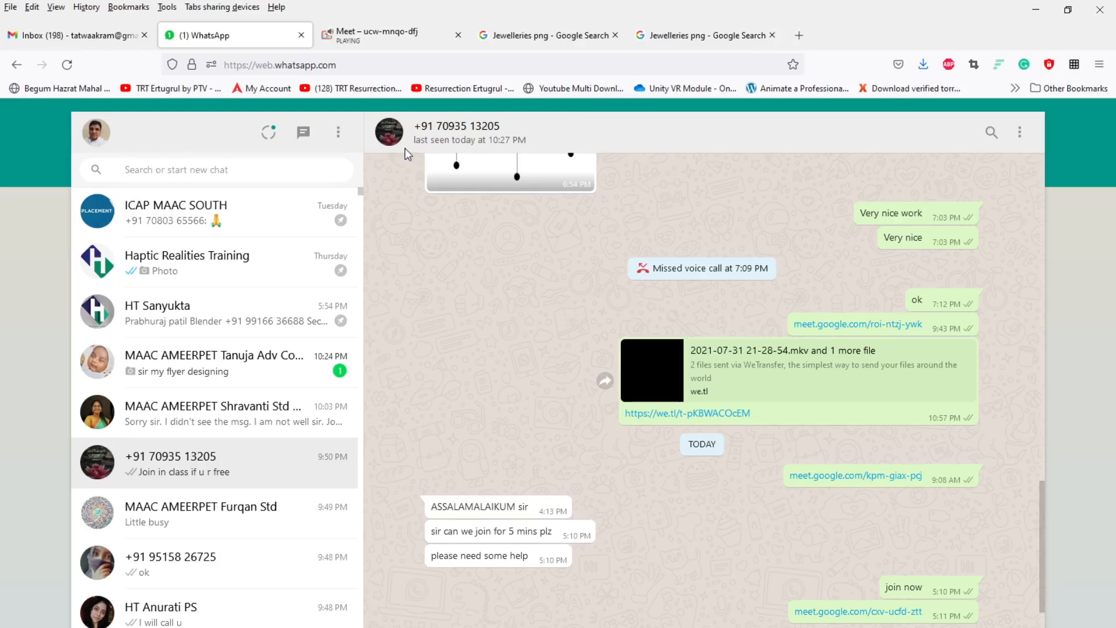
left_click(798, 35)
type("P")
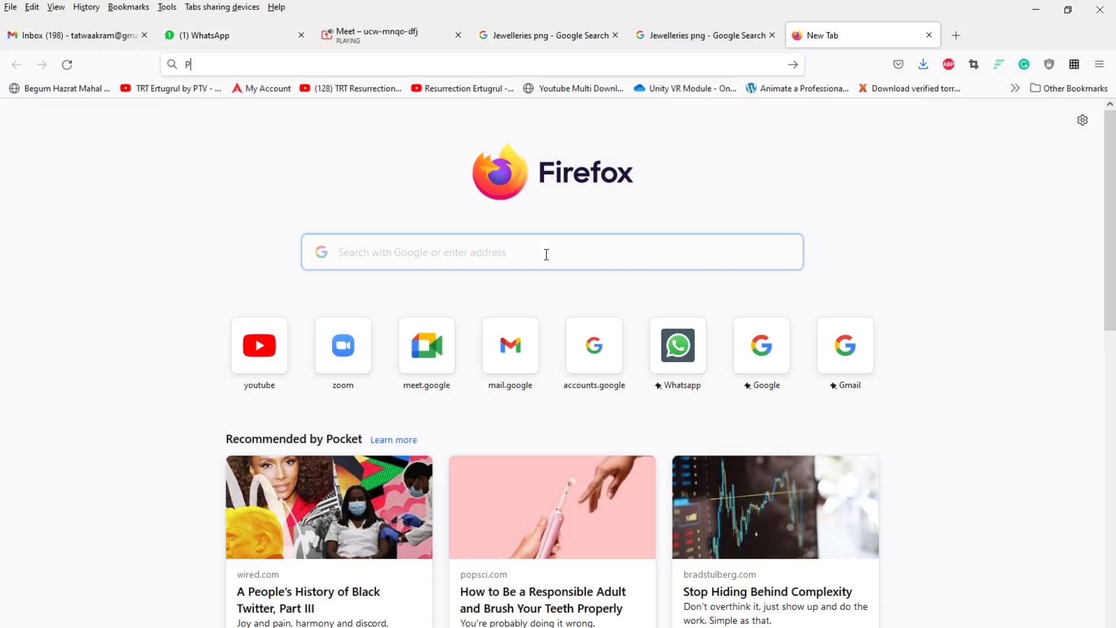
type("NG Border")
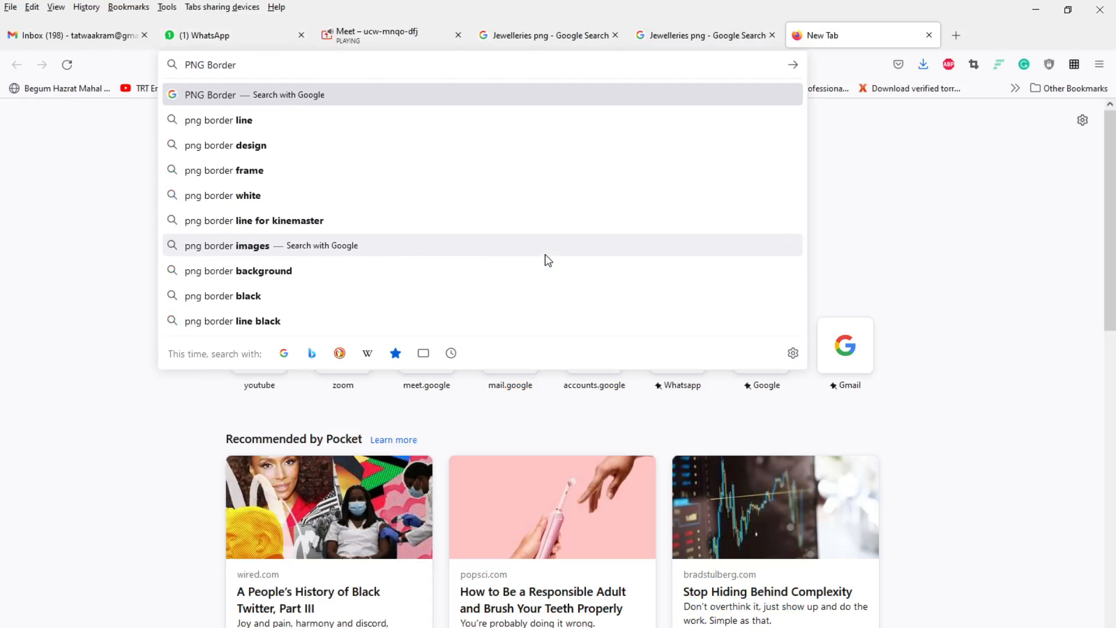
key("Return")
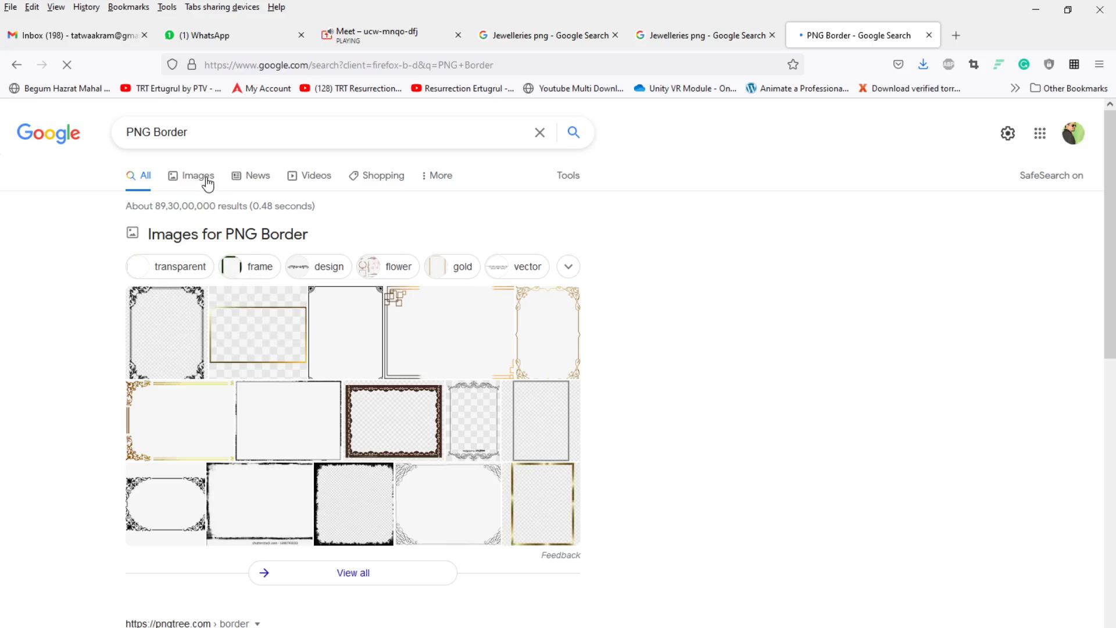
left_click(205, 177)
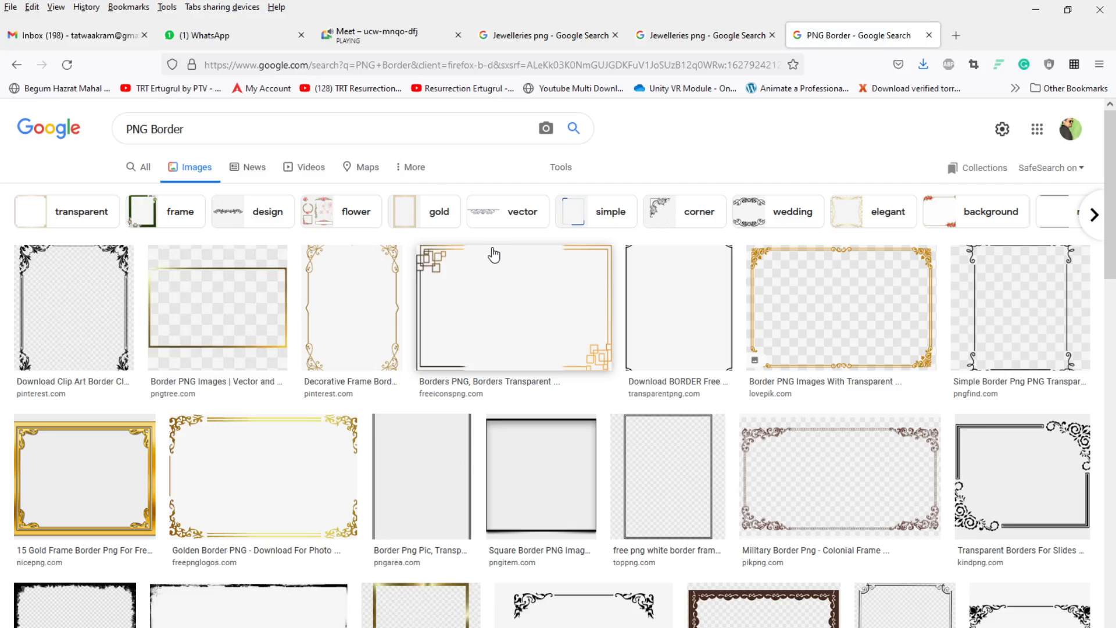
Step: Open a decorative corner border image from the results and save it to the Desktop
scroll(500, 523, "down", 7)
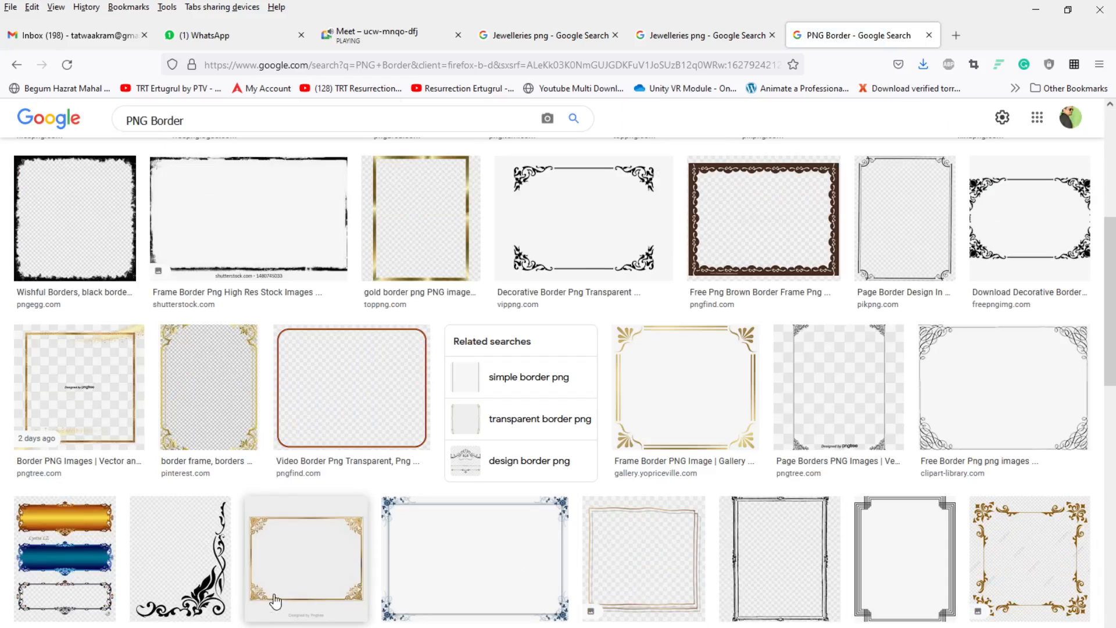
left_click(197, 600)
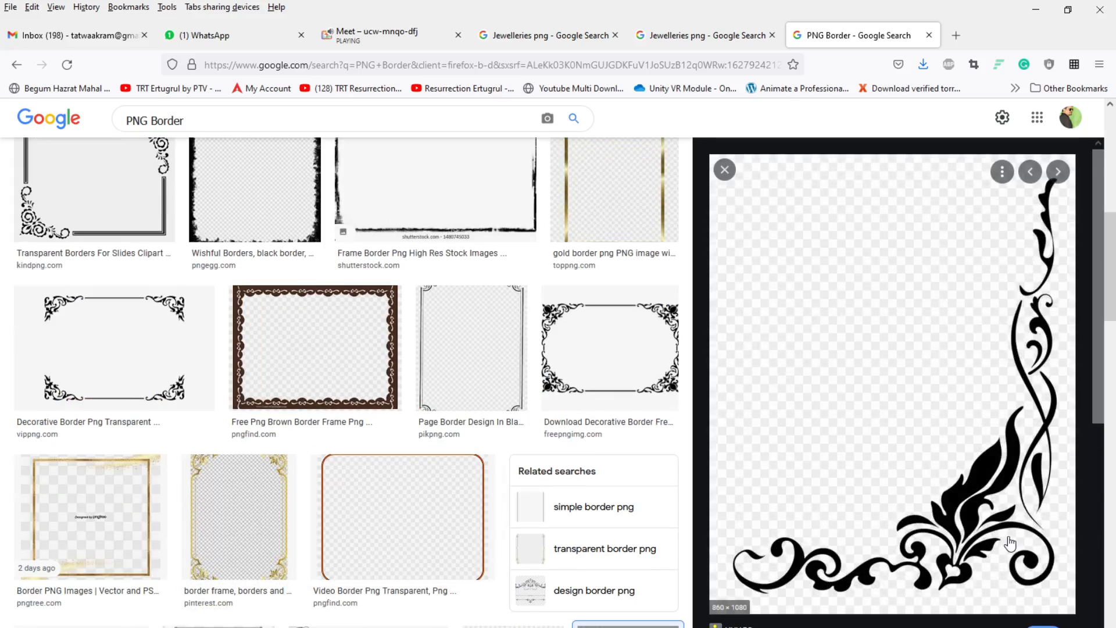
scroll(1009, 543, "down", 4)
scroll(1010, 544, "down", 5)
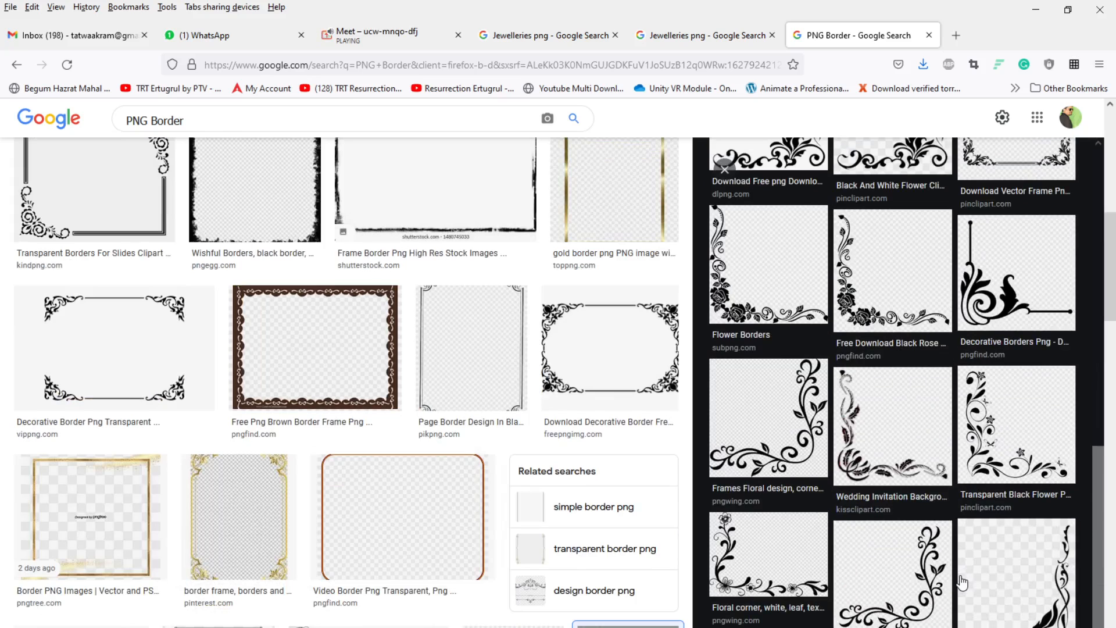
scroll(971, 602, "up", 4)
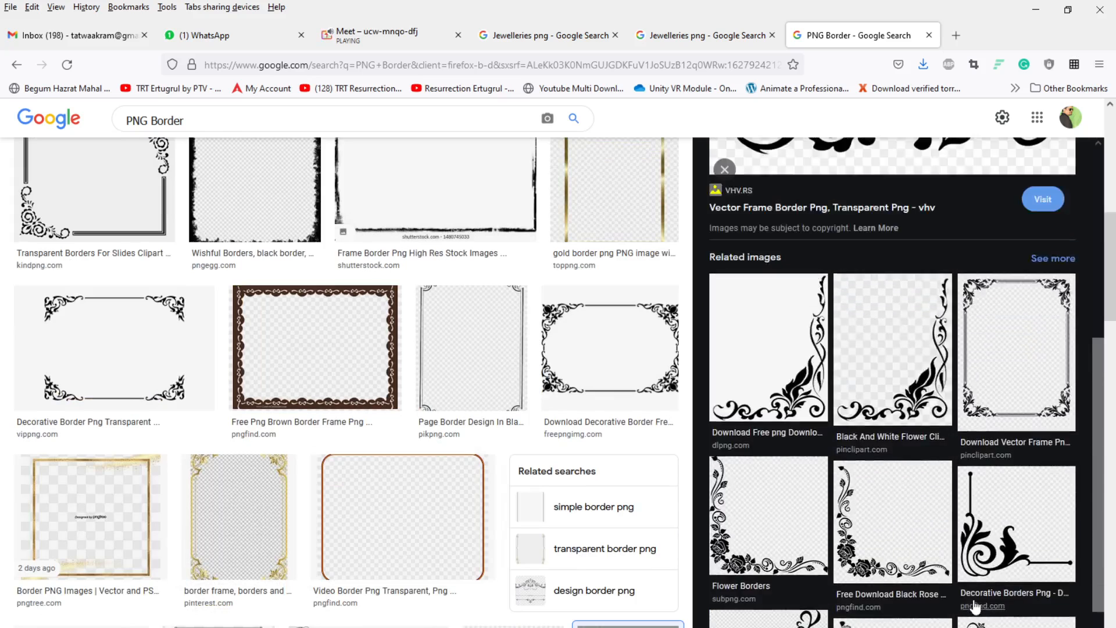
left_click(976, 606)
right_click(958, 486)
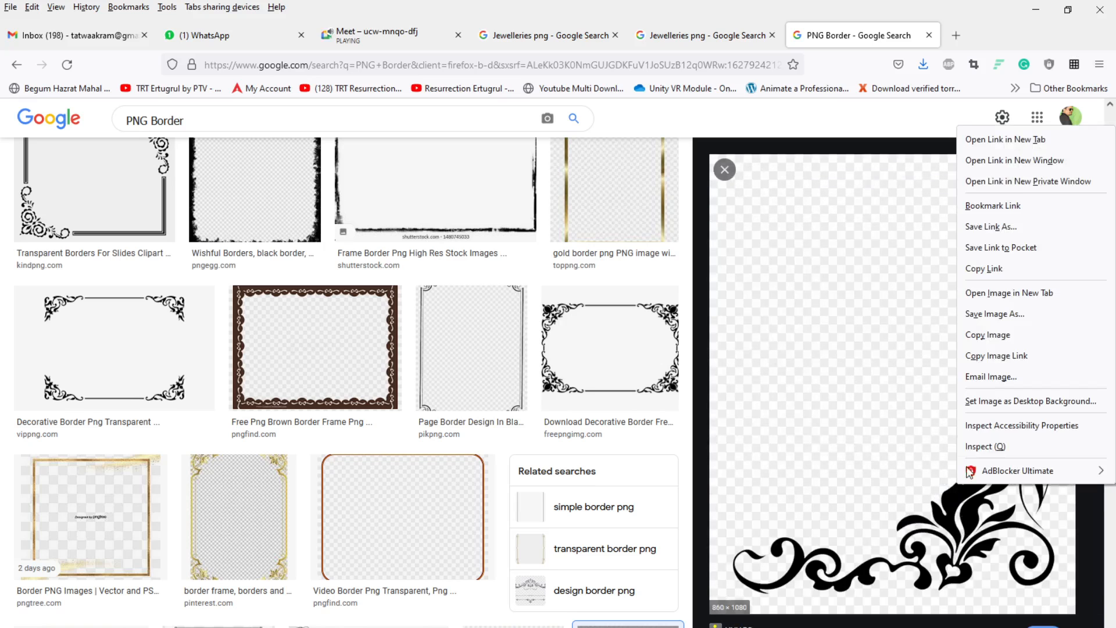
left_click(997, 314)
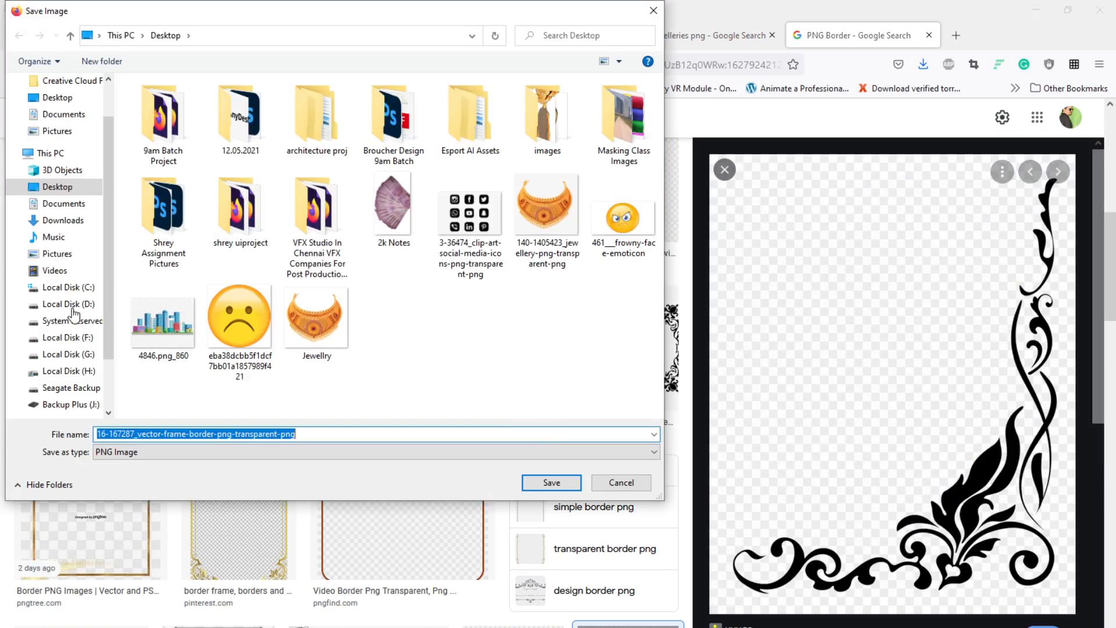
left_click(553, 482)
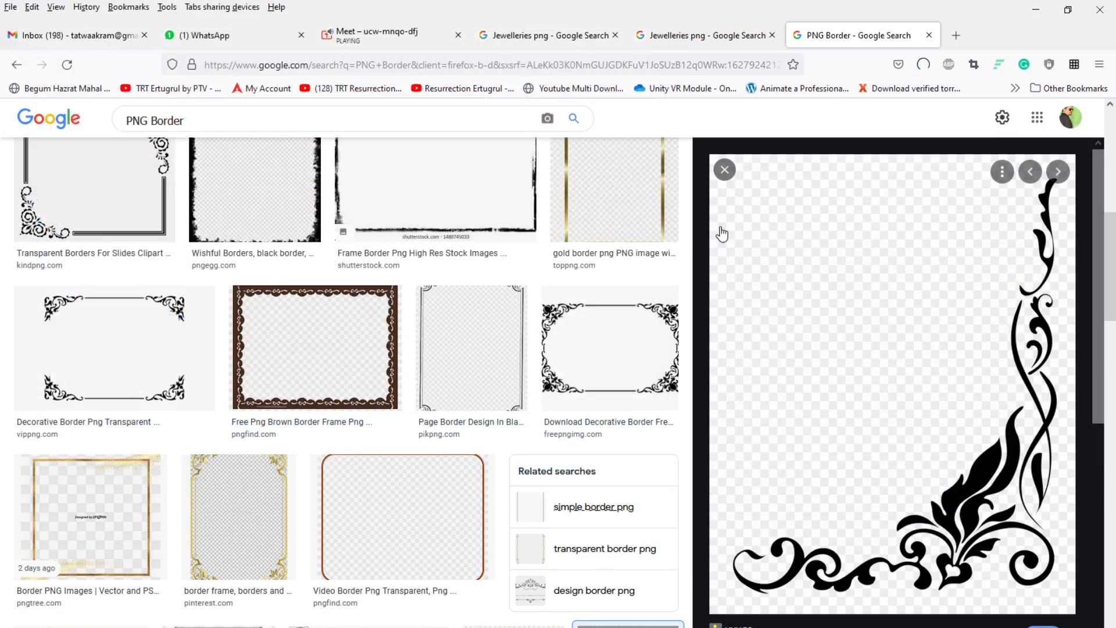
Step: Minimize the windows and open the saved border PNG in Photoshop
left_click(1035, 9)
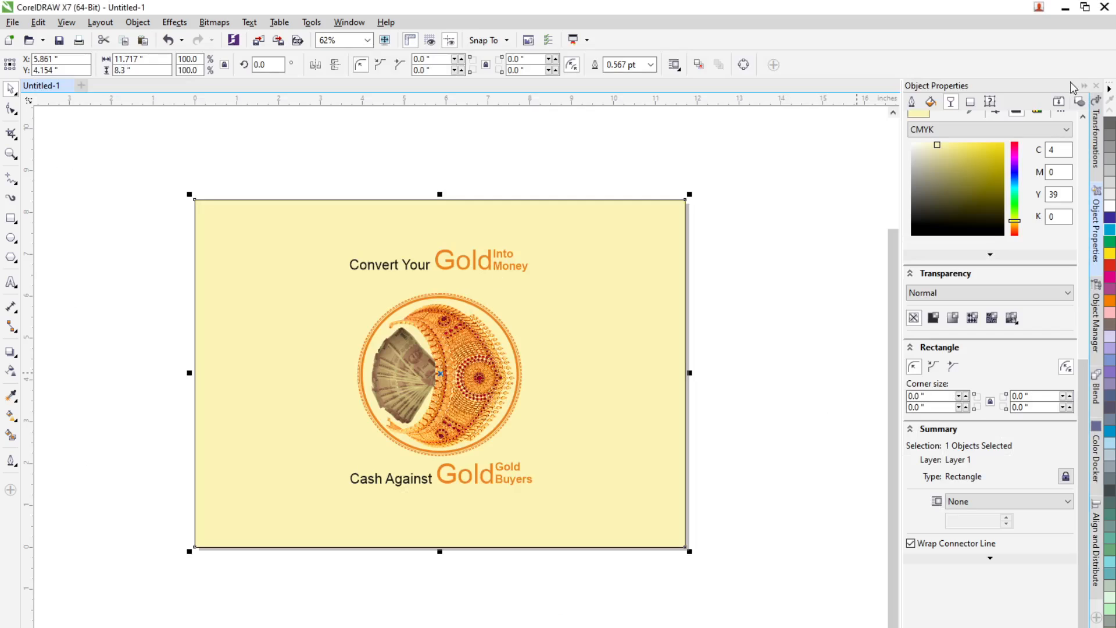
left_click(1065, 8)
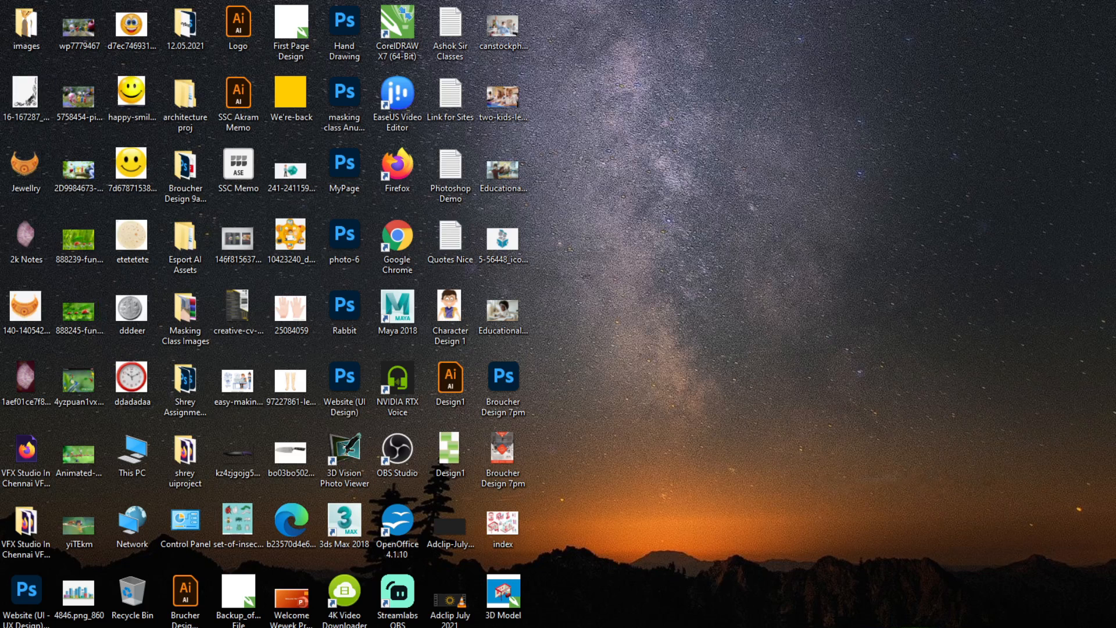
left_click_drag(25, 93, 578, 589)
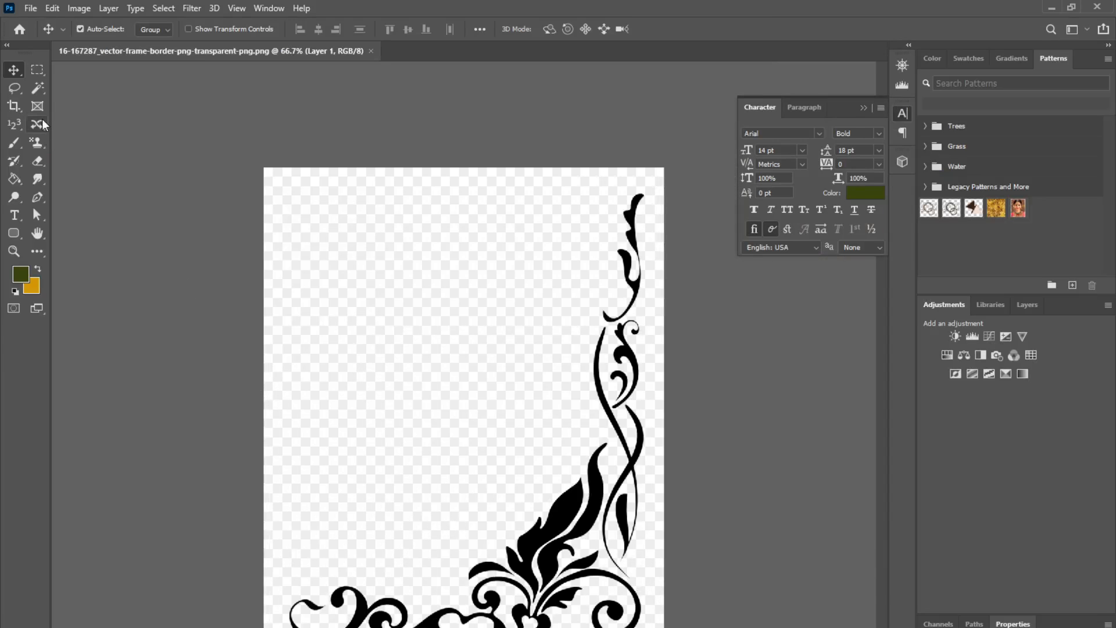
Step: Select the white background with the Magic Wand at tolerance 30, delete it, and deselect
left_click(37, 88)
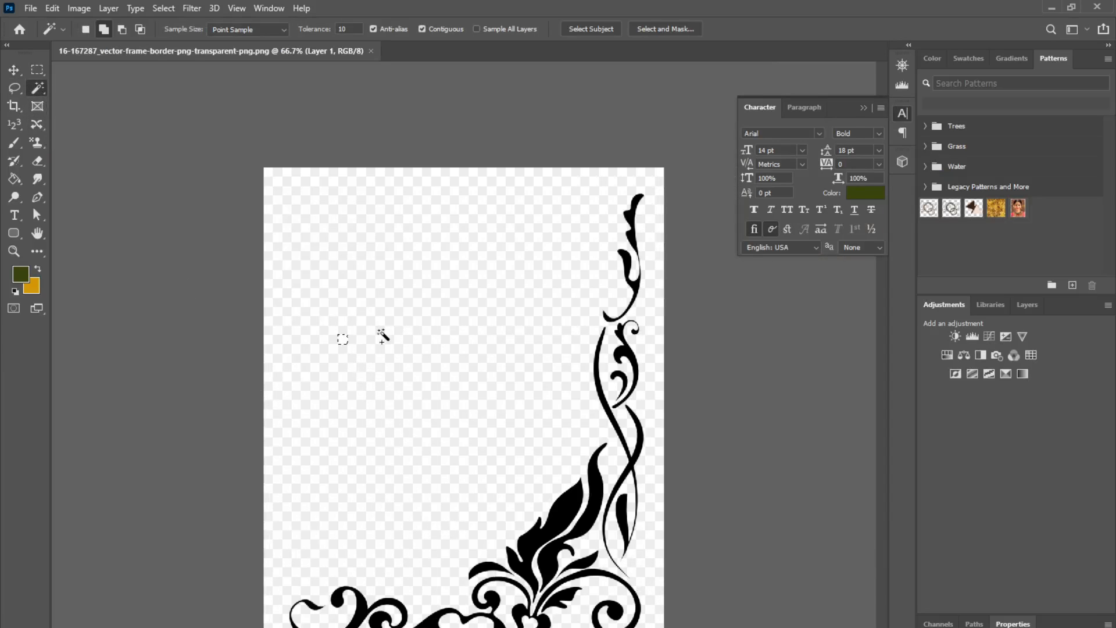
left_click(303, 30)
type("3")
left_click(378, 331)
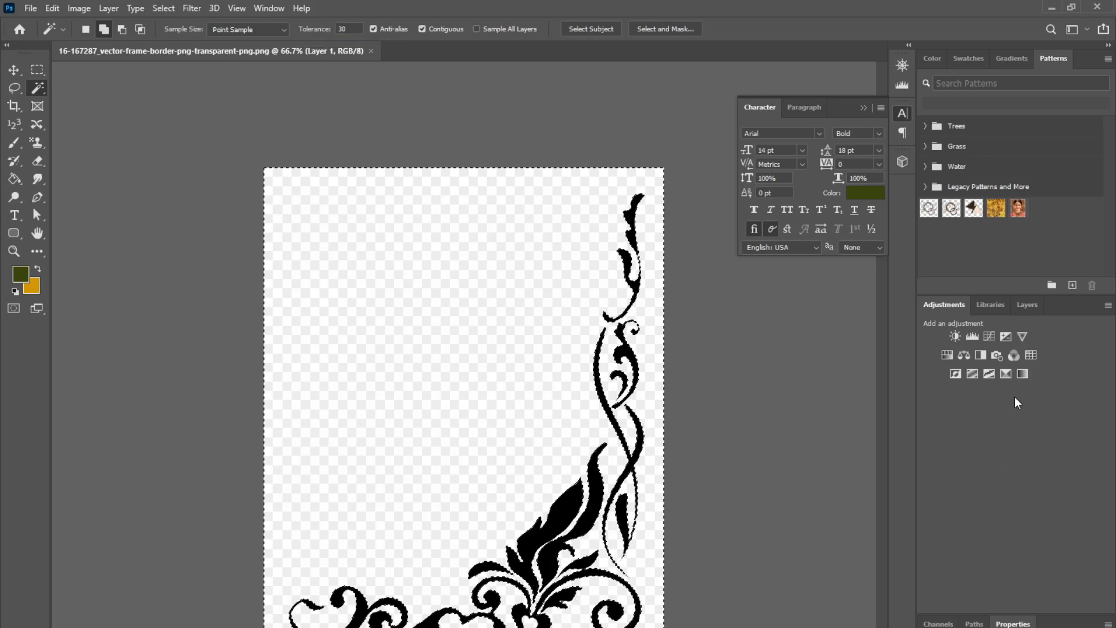
left_click(1026, 306)
key("Delete")
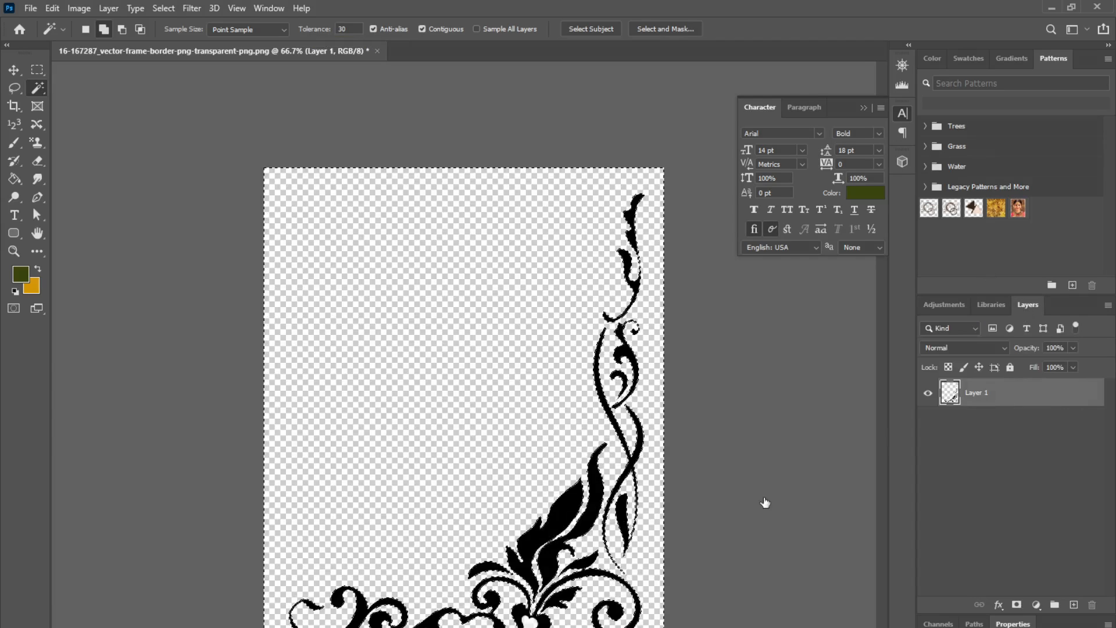
key("ctrl+d")
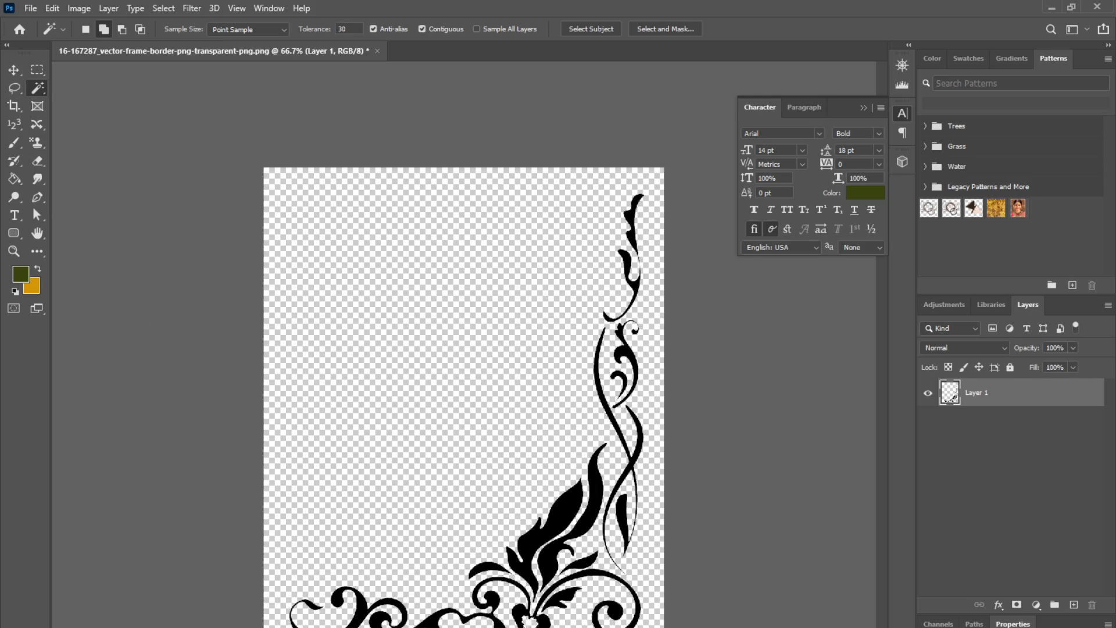
Step: Add a Hue/Saturation adjustment layer over the border and enable Colorize
left_click(13, 70)
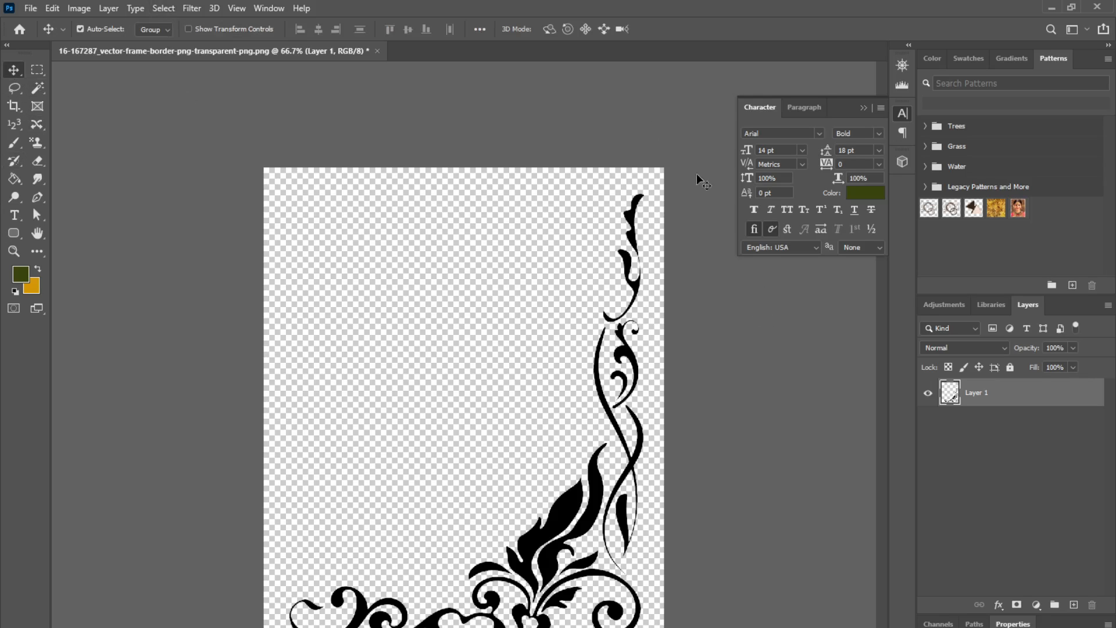
left_click(1036, 605)
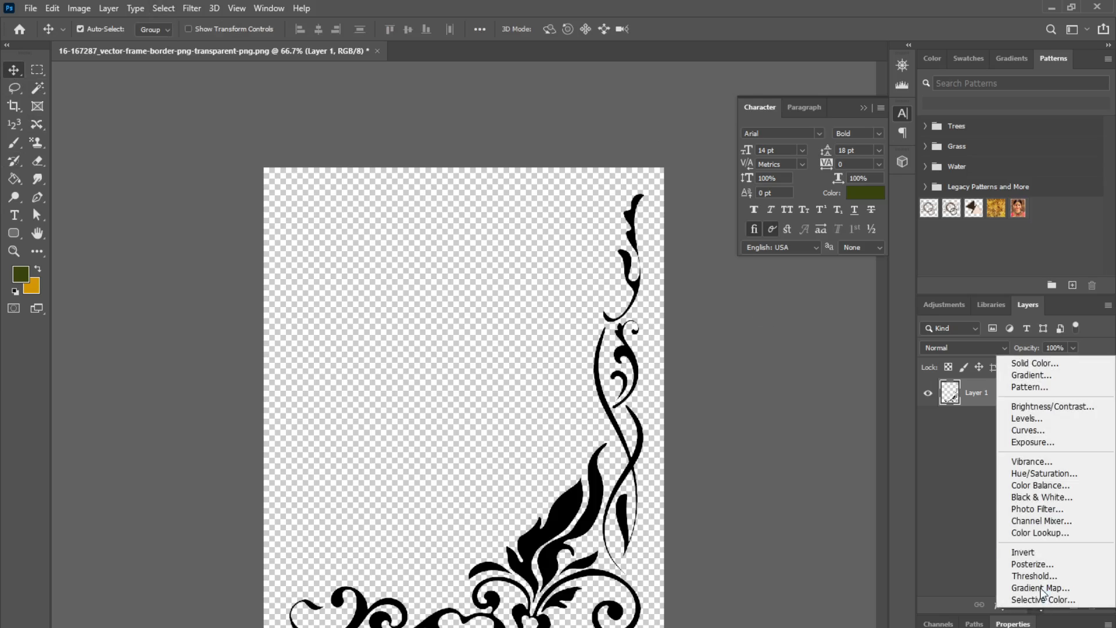
left_click(1043, 476)
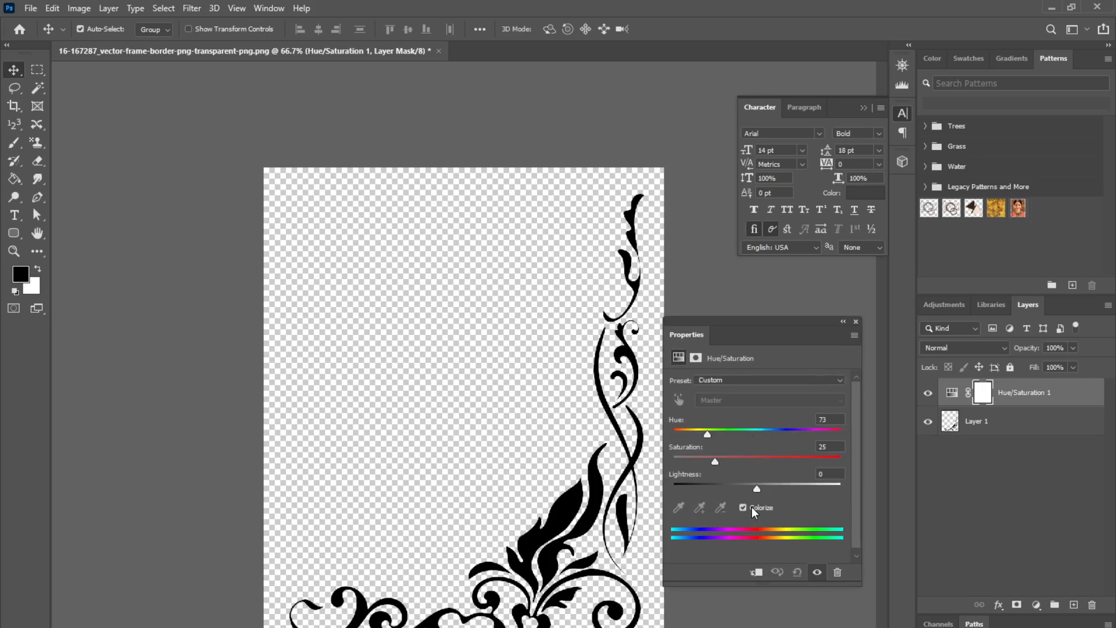
left_click(751, 507)
Step: Tint the border orange by setting Hue to 38, Saturation to 90 and Lightness to +56
left_click(707, 433)
left_click_drag(707, 435, 828, 463)
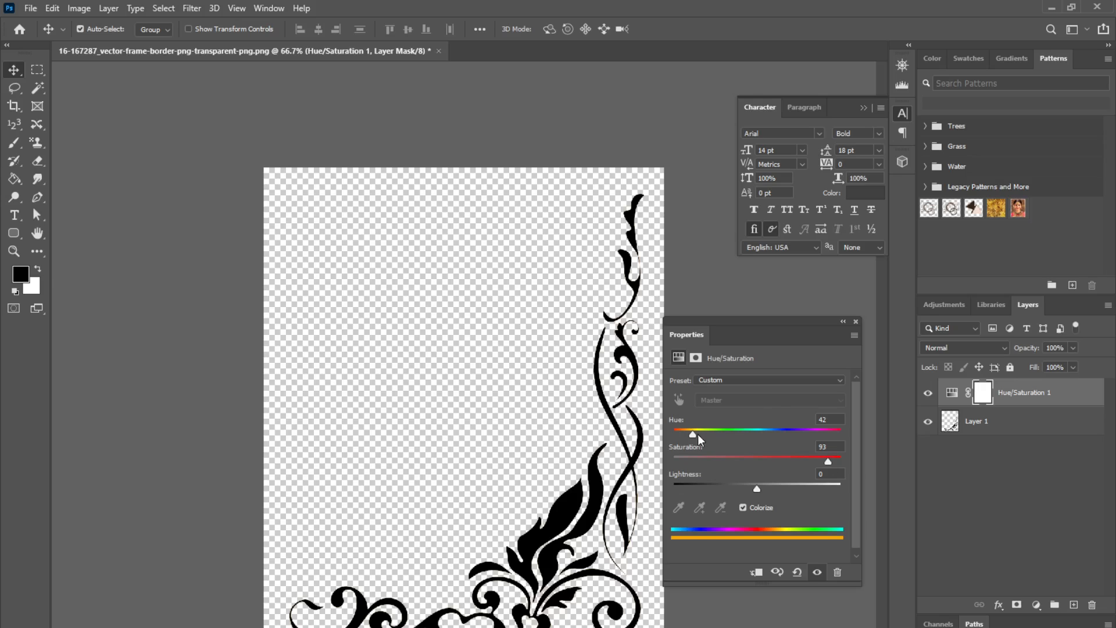
mouse_move(693, 434)
left_mouse_down()
mouse_move(804, 435)
mouse_move(678, 430)
left_mouse_up()
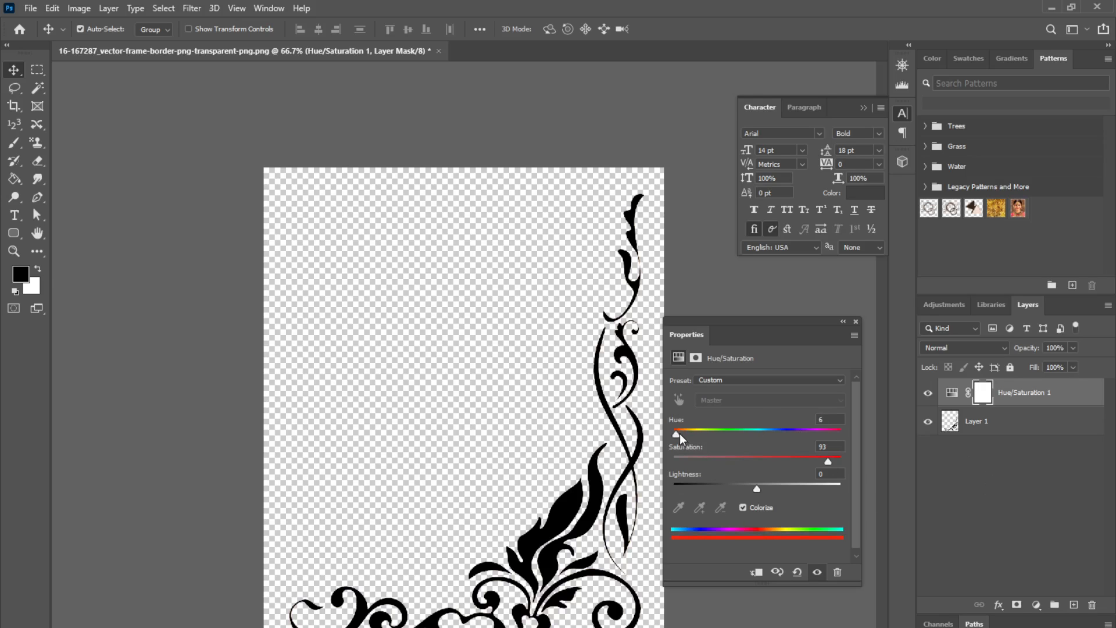
left_click_drag(678, 435, 687, 435)
left_click_drag(760, 487, 805, 494)
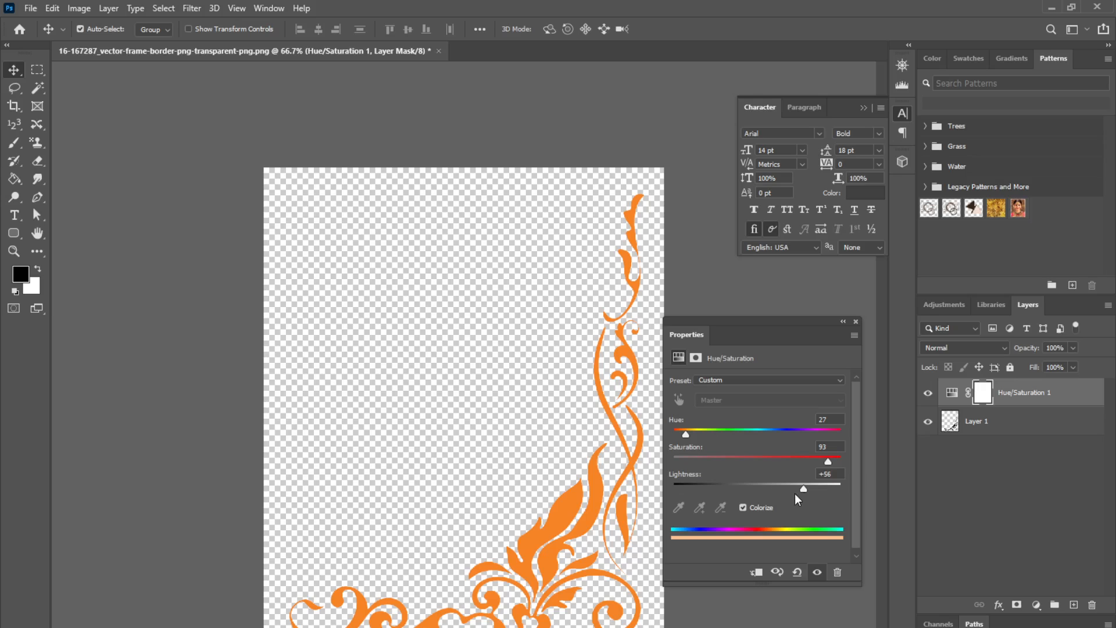
left_click_drag(686, 434, 692, 435)
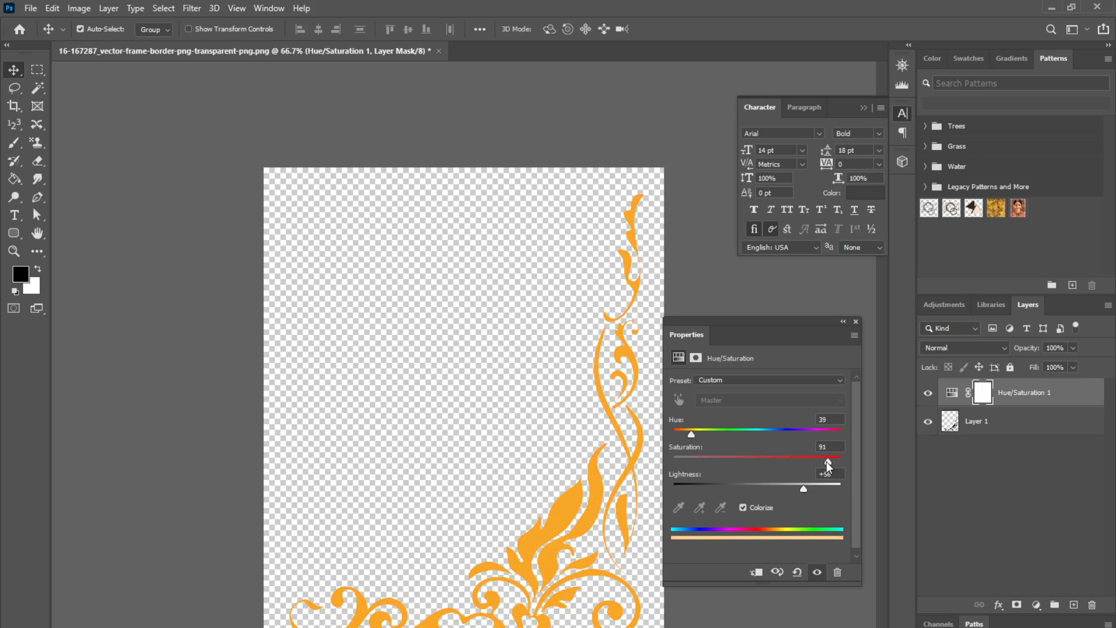
left_click_drag(826, 460, 824, 462)
left_click_drag(693, 434, 692, 434)
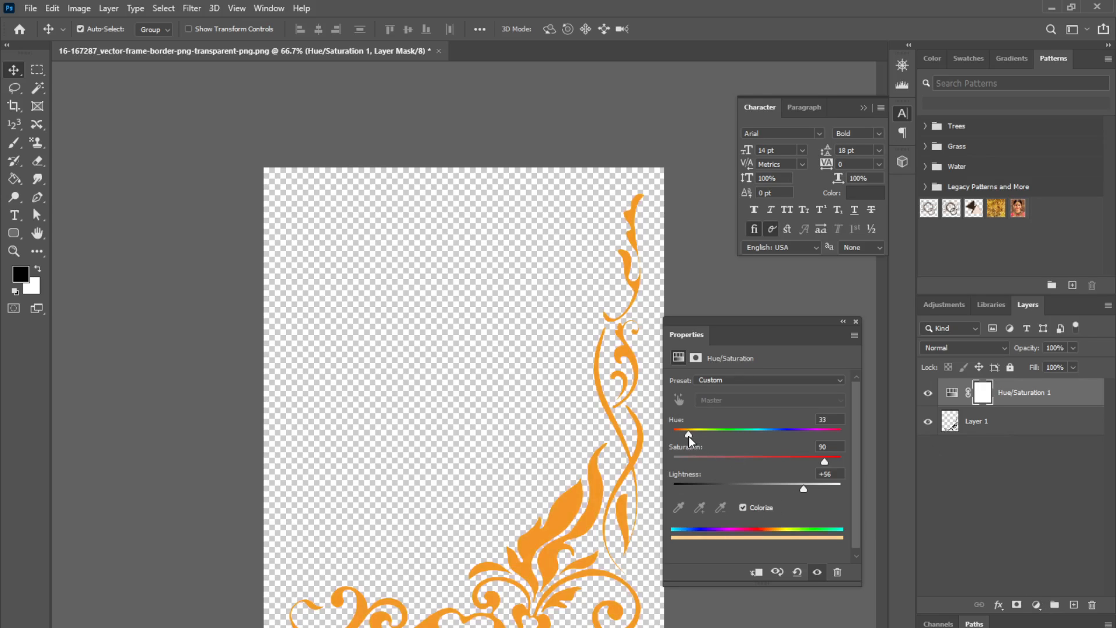
left_click_drag(689, 436, 692, 436)
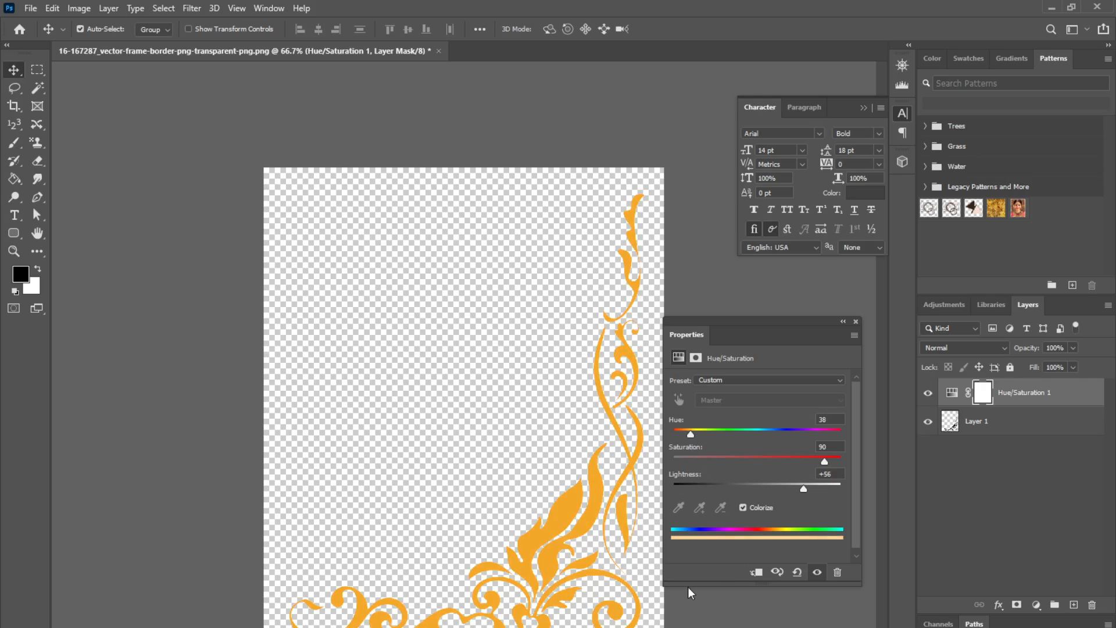
mouse_move(808, 487)
left_mouse_down()
mouse_move(786, 487)
mouse_move(797, 486)
left_mouse_up()
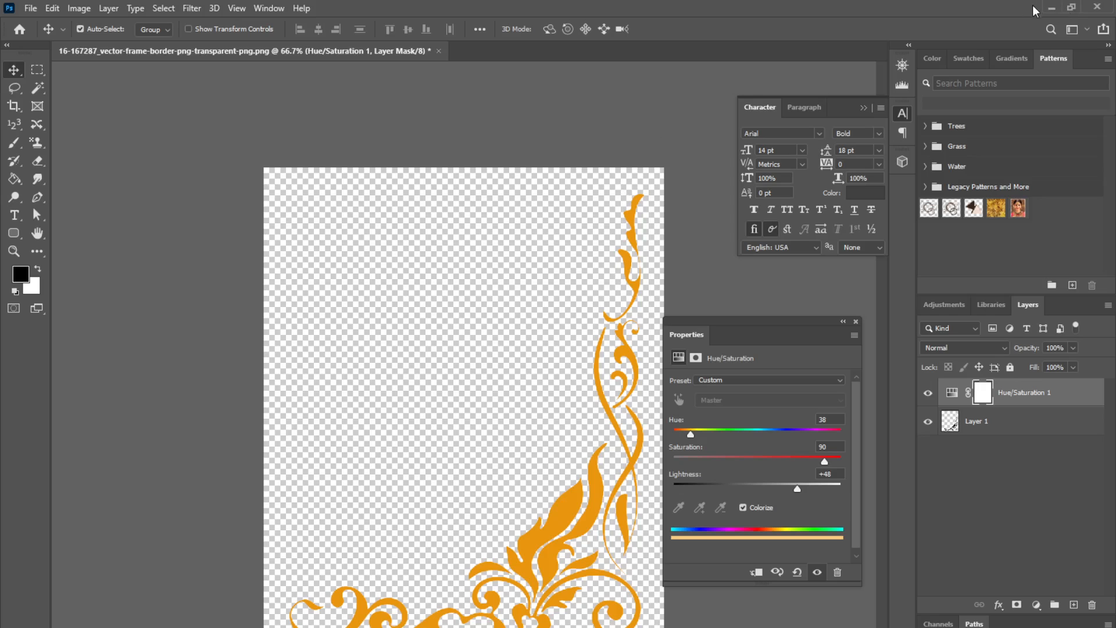
left_click(1051, 8)
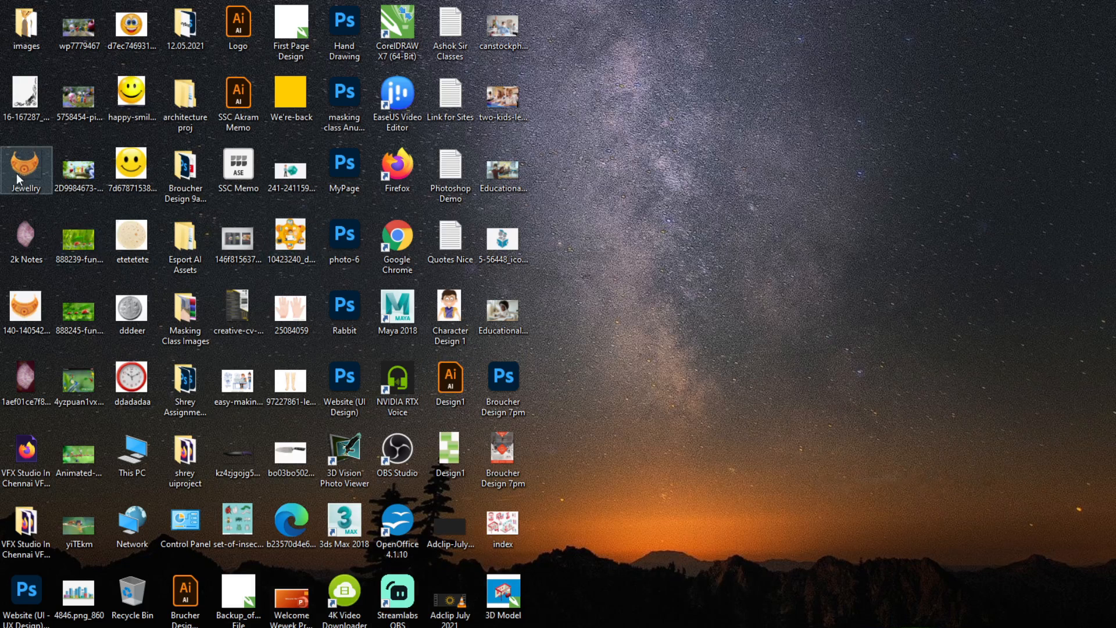
left_click_drag(25, 166, 348, 462)
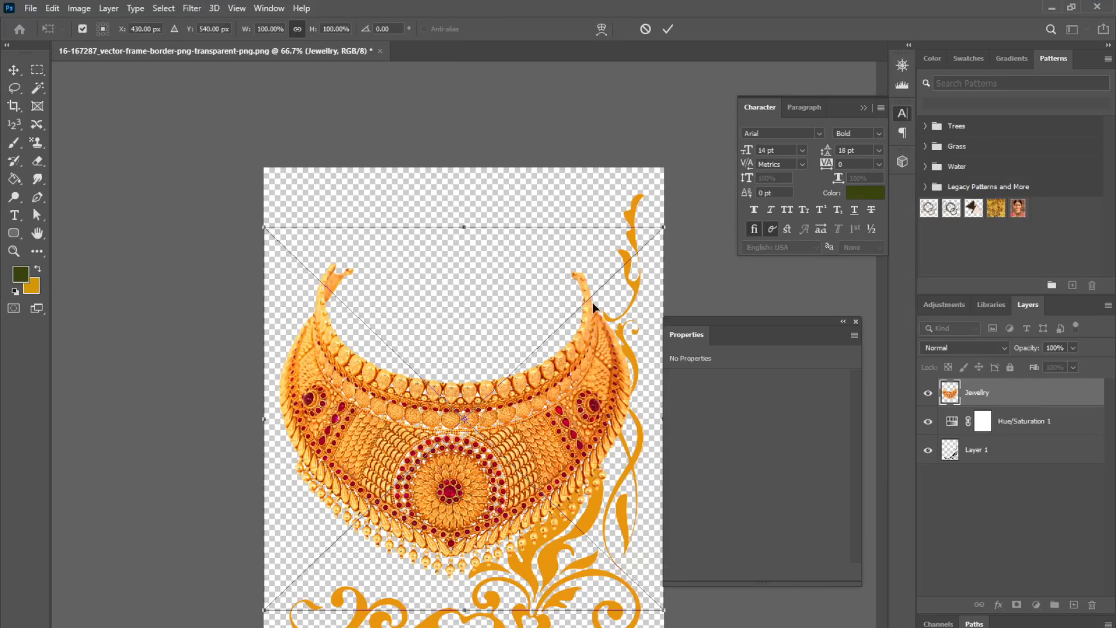
left_click_drag(523, 414, 474, 414)
left_click(668, 29)
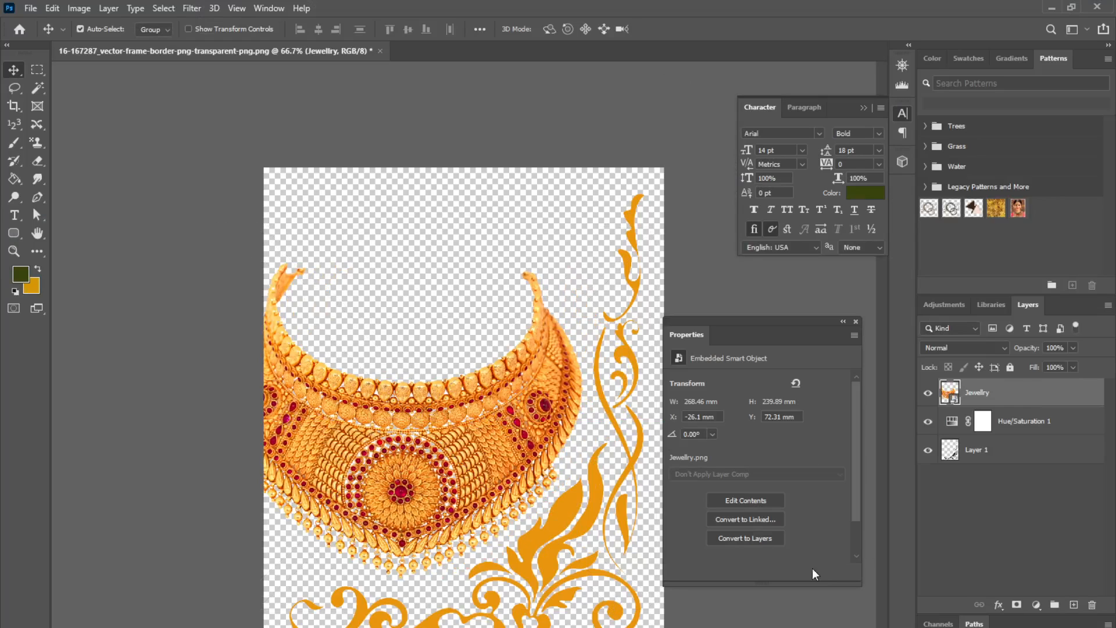
Step: Retune the border's Hue/Saturation tint to Saturation 95 and Lightness +44
left_click(954, 421)
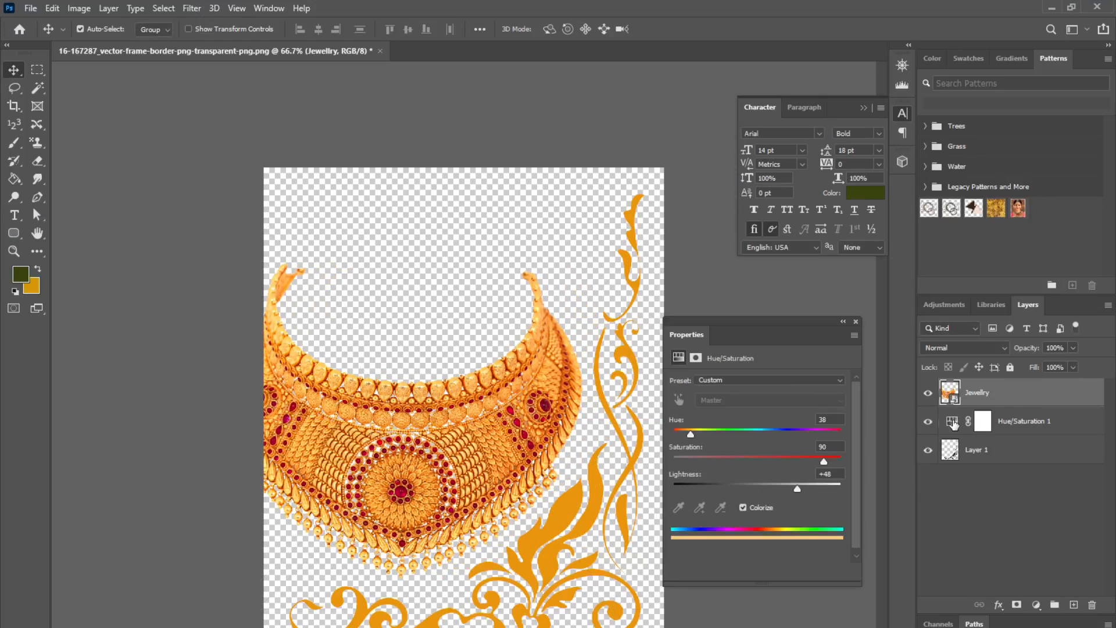
left_click_drag(690, 434, 691, 434)
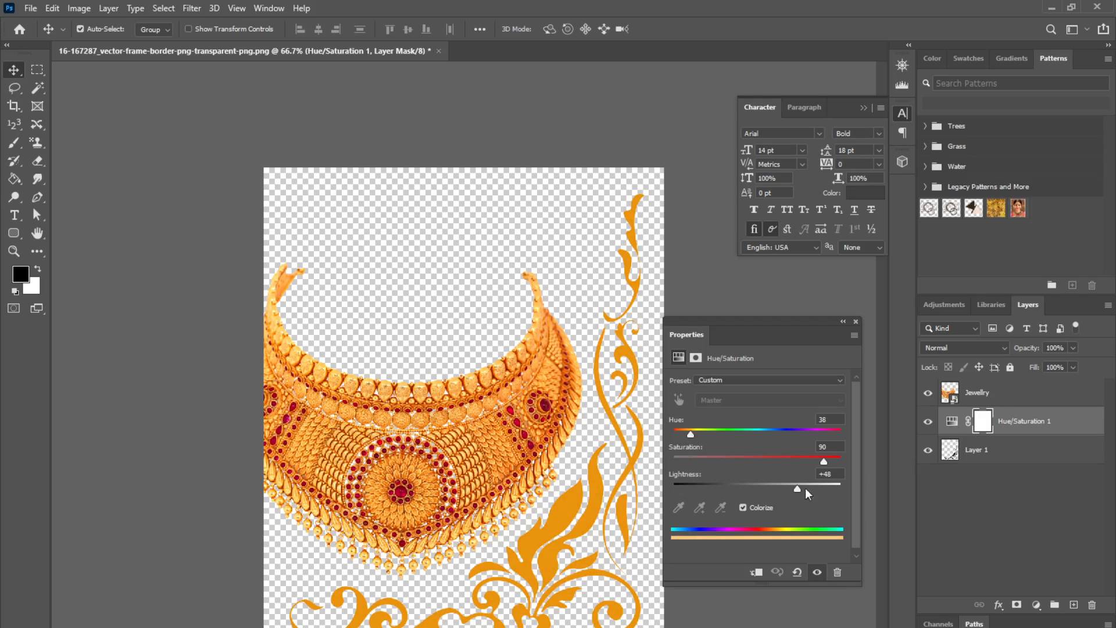
left_click_drag(823, 468, 816, 467)
left_click_drag(796, 489, 794, 489)
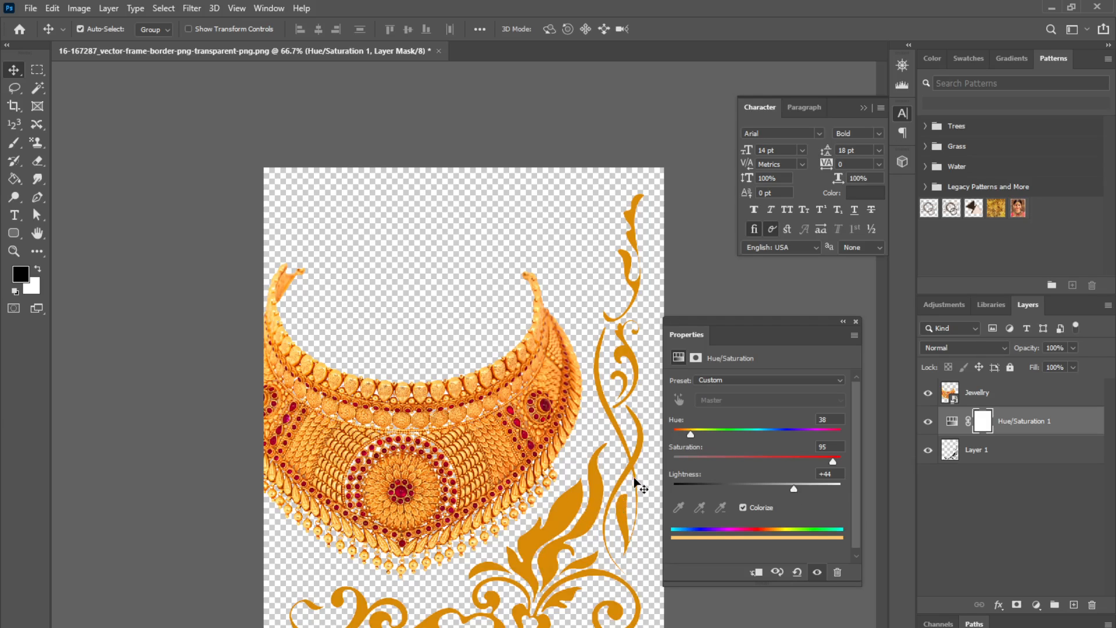
left_click(856, 321)
Step: Delete the jewellery layer placed into the border document
left_click(461, 453)
key("Delete")
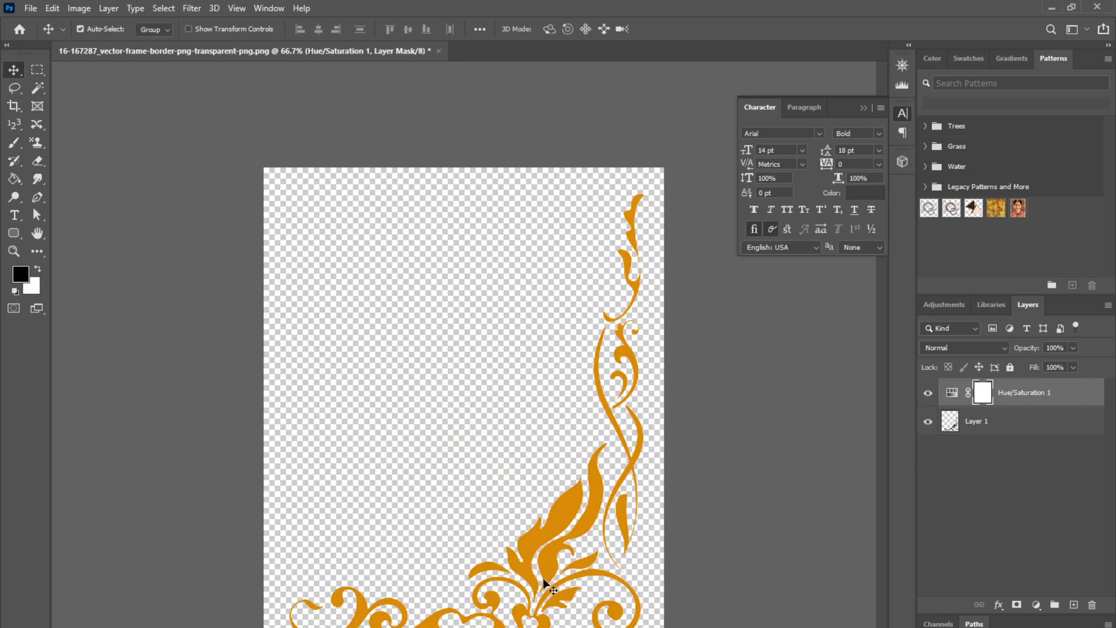
left_click(564, 532)
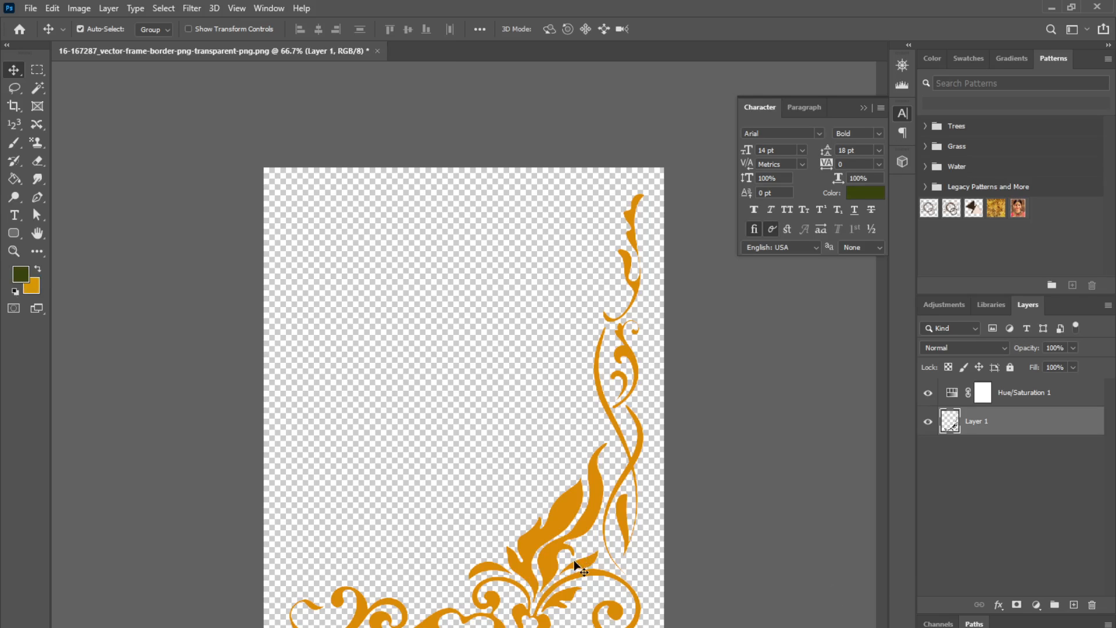
Step: Start saving the border document on the computer with PNG as the file format
key("ctrl+s")
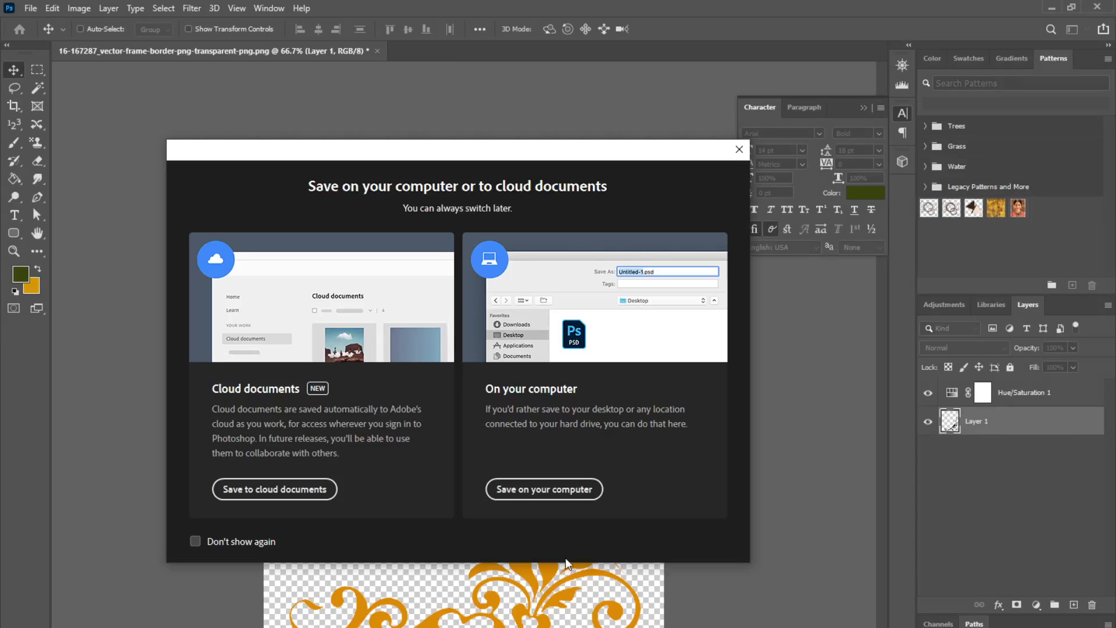
left_click(550, 490)
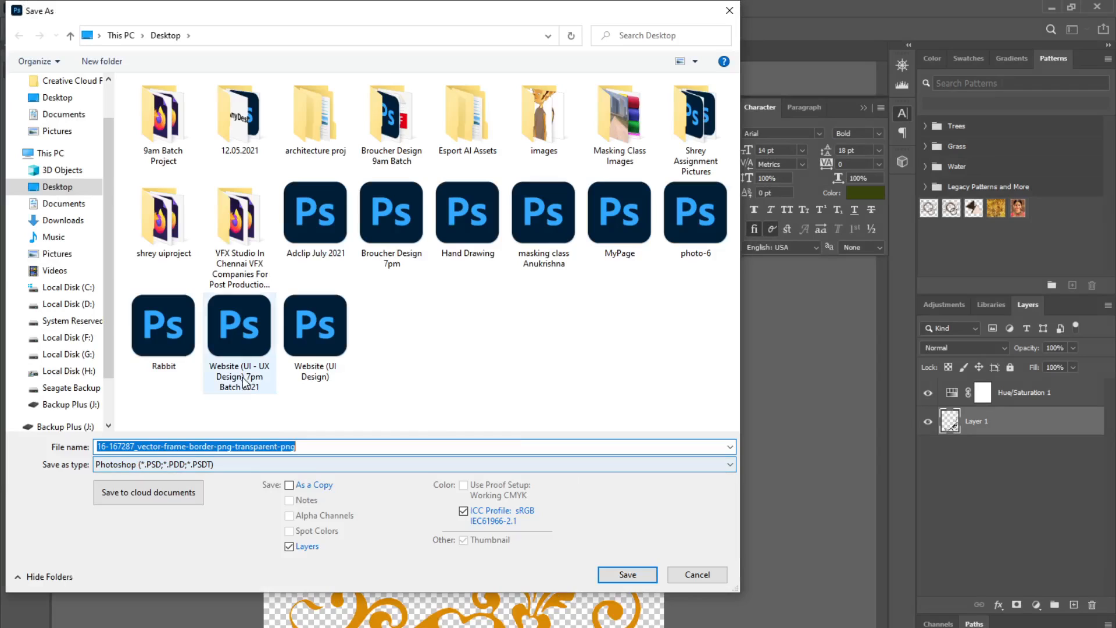
left_click(280, 464)
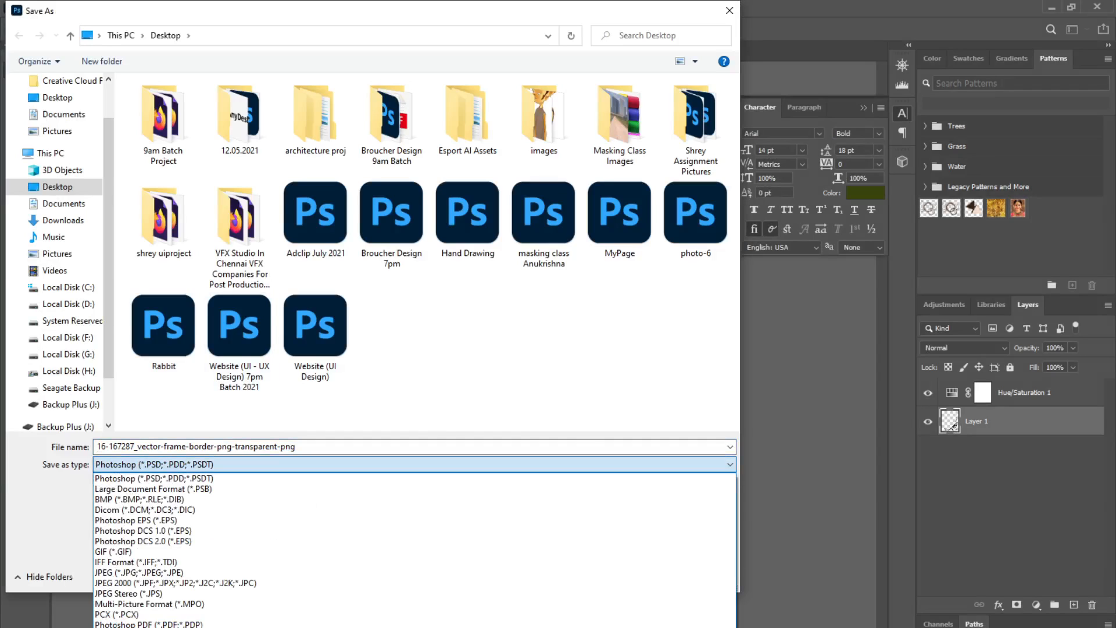
left_click(228, 627)
left_click(260, 444)
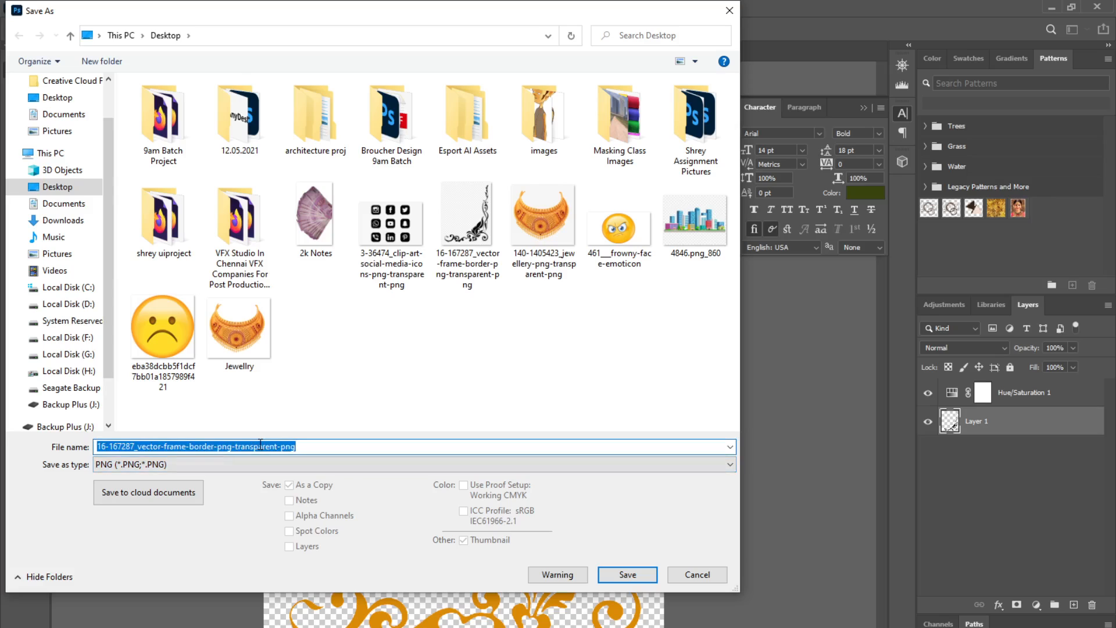
Step: Name the file Border Design and save it with the default PNG options
type("Border")
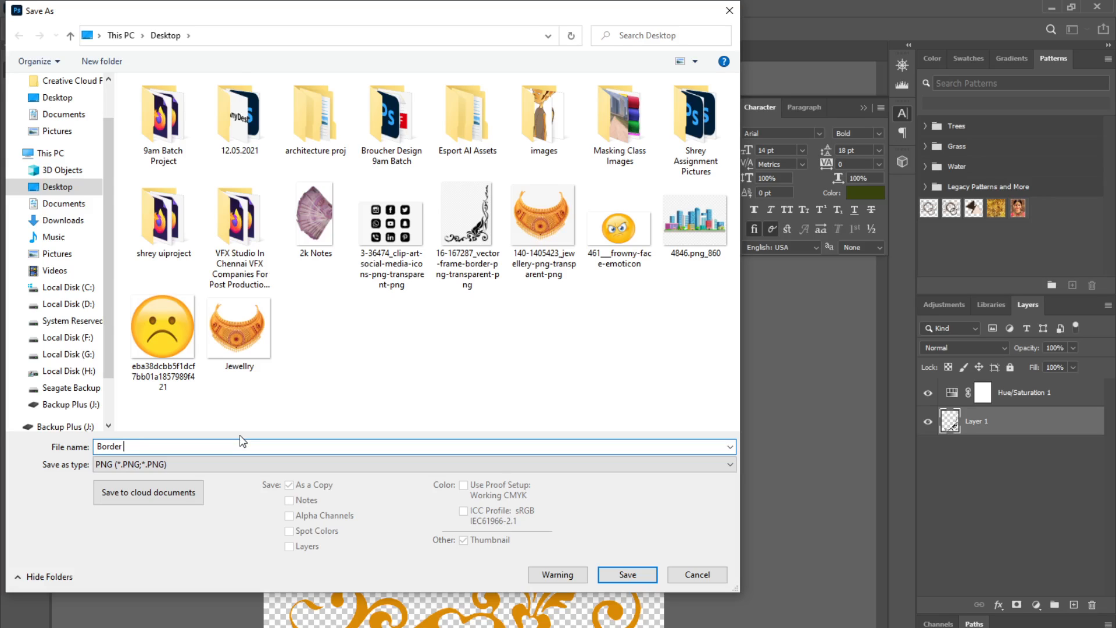
type("Akram")
key("BackSpace")
key("BackSpace")
key("BackSpace")
key("BackSpace")
key("BackSpace")
type("Design")
left_click(628, 574)
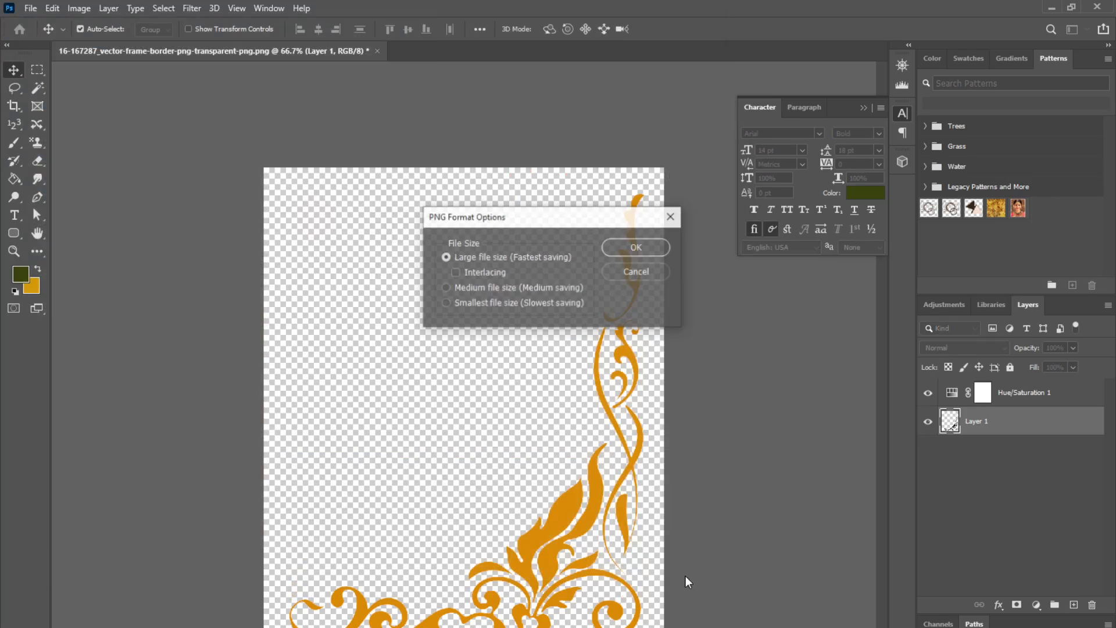
left_click(631, 249)
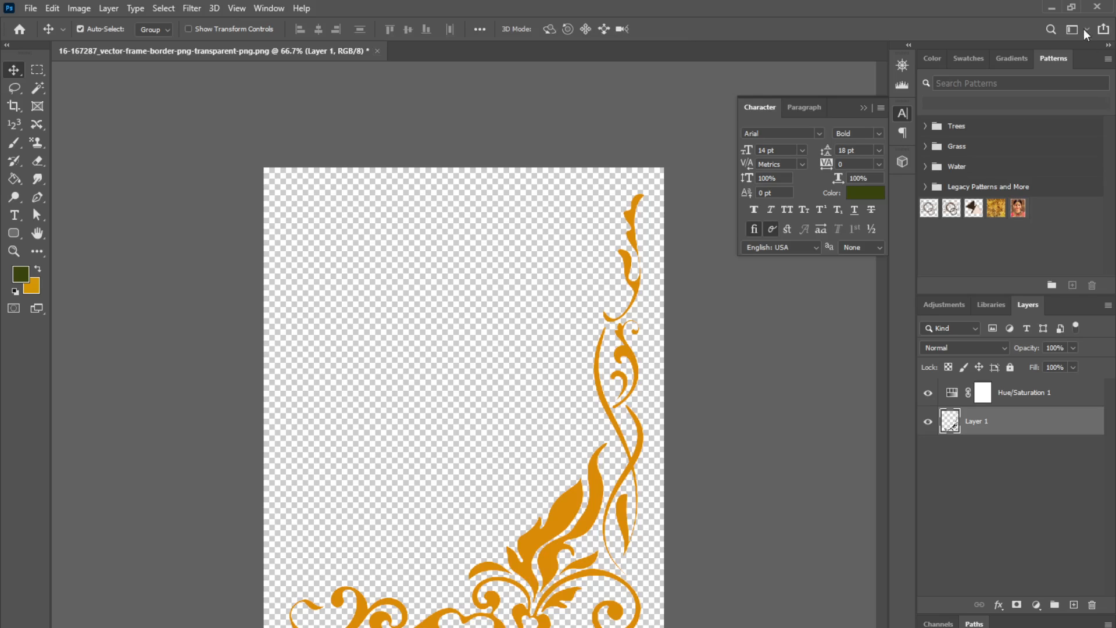
Step: Switch back to CorelDRAW and undo the patterned fill on the flyer background
left_click(1051, 8)
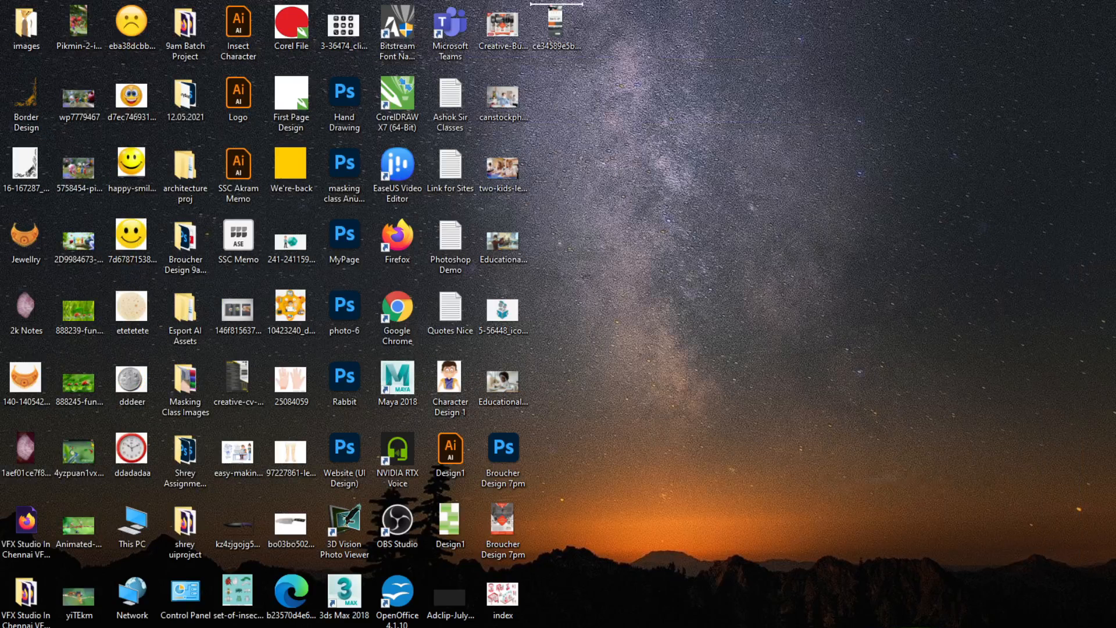
key("alt+Tab")
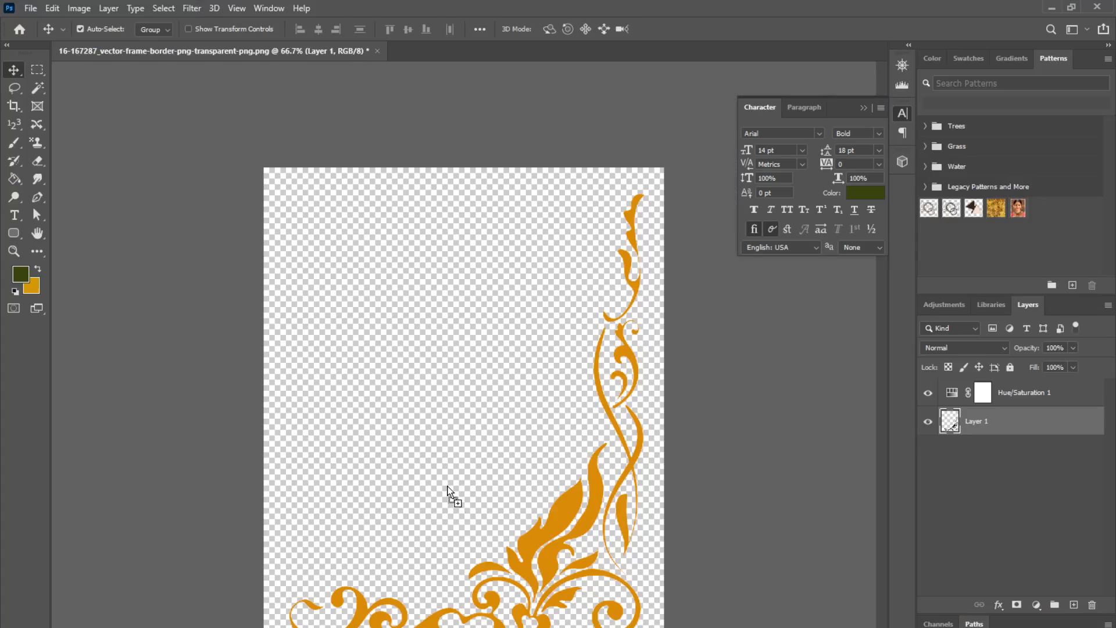
key("alt+Tab")
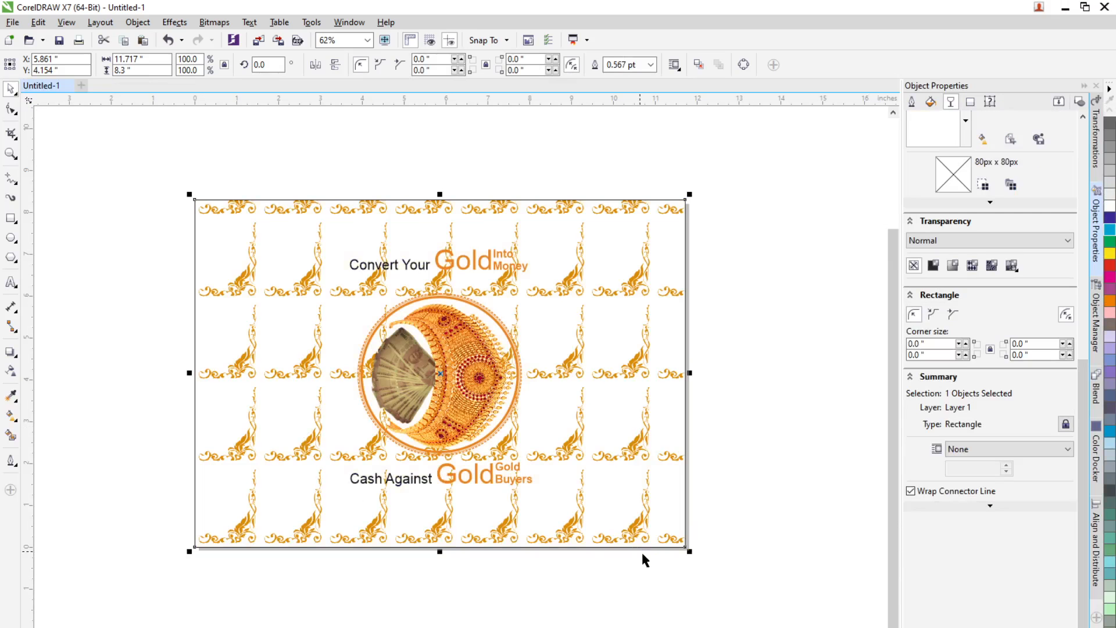
key("ctrl+z")
left_click(610, 602)
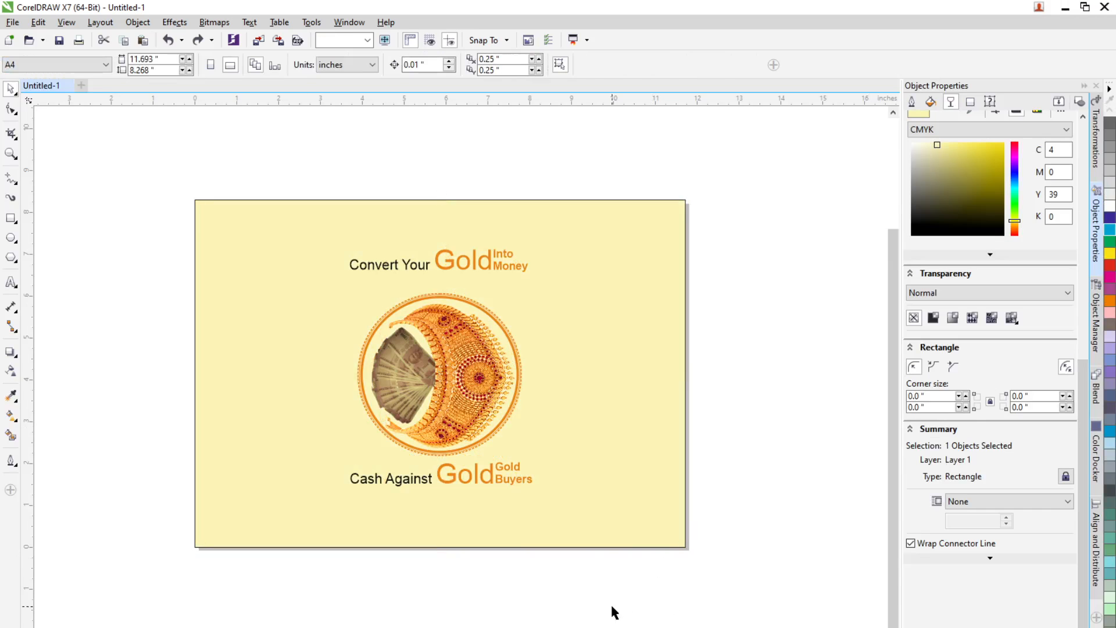
Step: Import the Border Design PNG, scale it to about 27% and place it in the flyer's bottom-right corner
left_click(1067, 8)
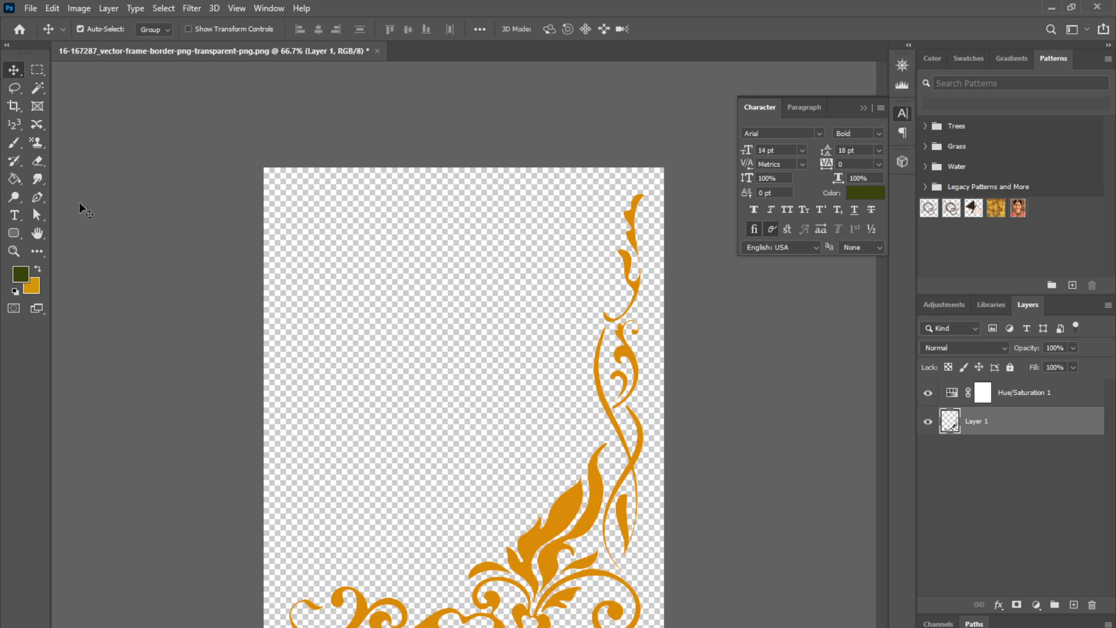
key("super+d")
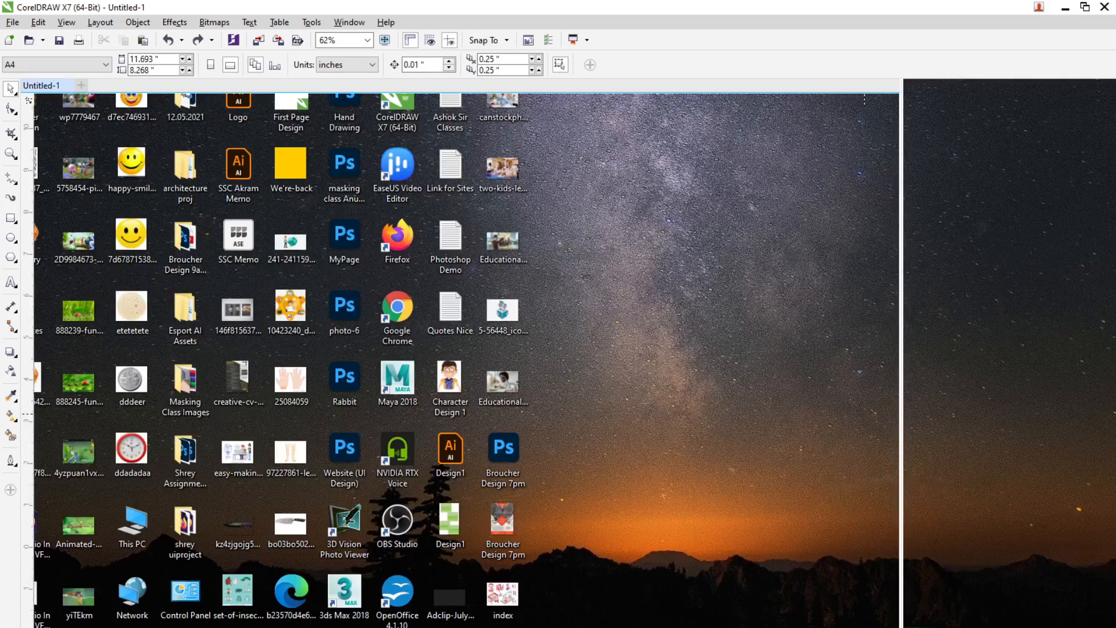
left_click_drag(598, 627, 593, 621)
left_click_drag(775, 627, 567, 292)
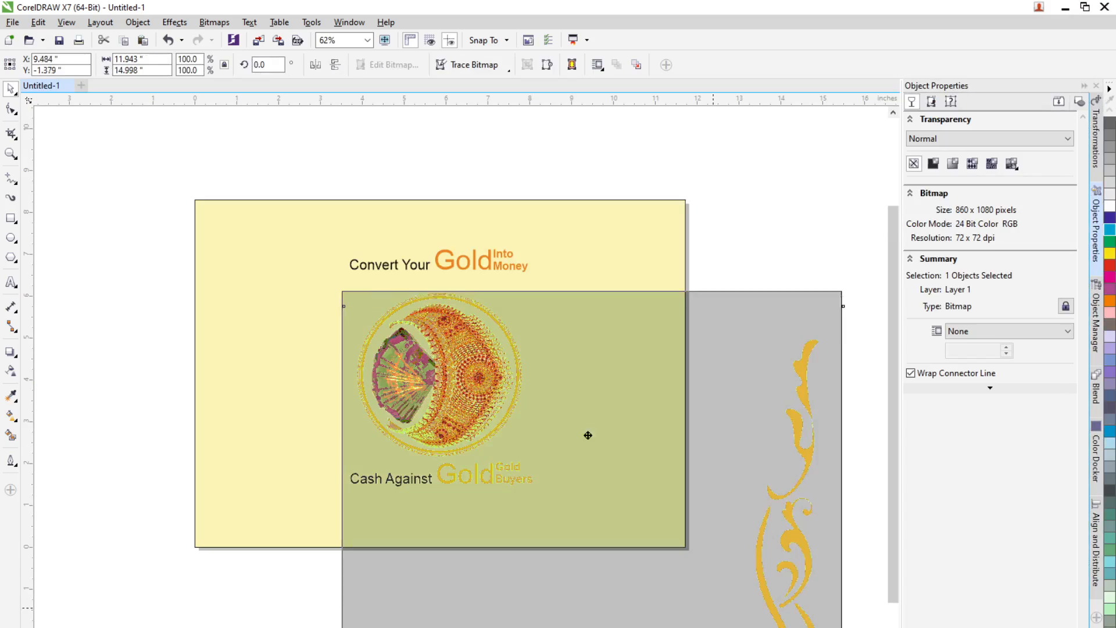
left_click_drag(641, 605, 386, 285)
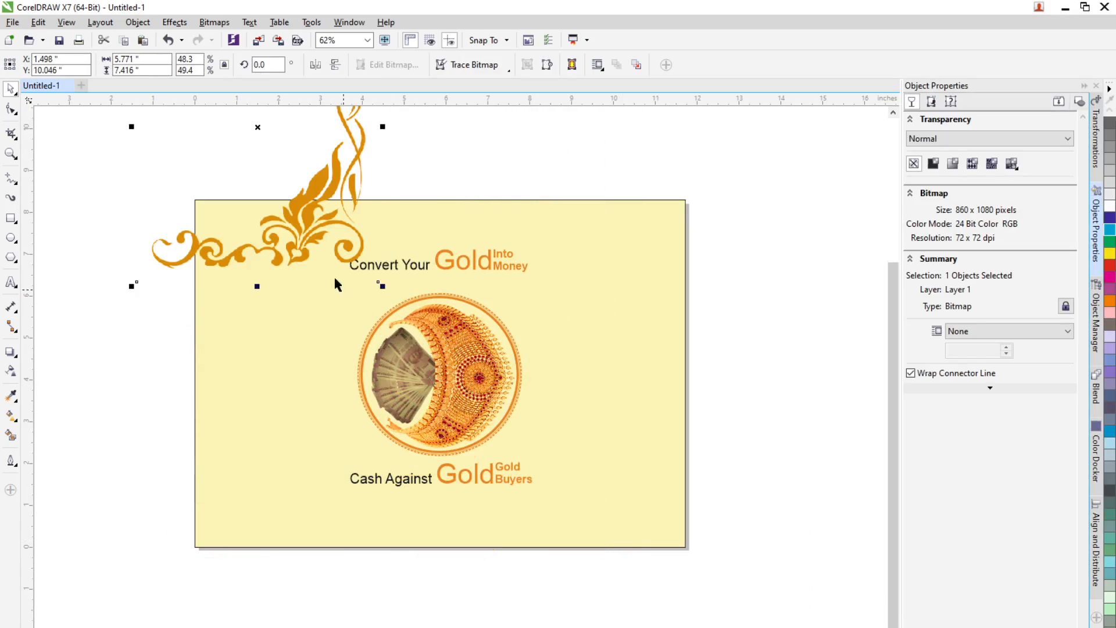
key("ctrl+z")
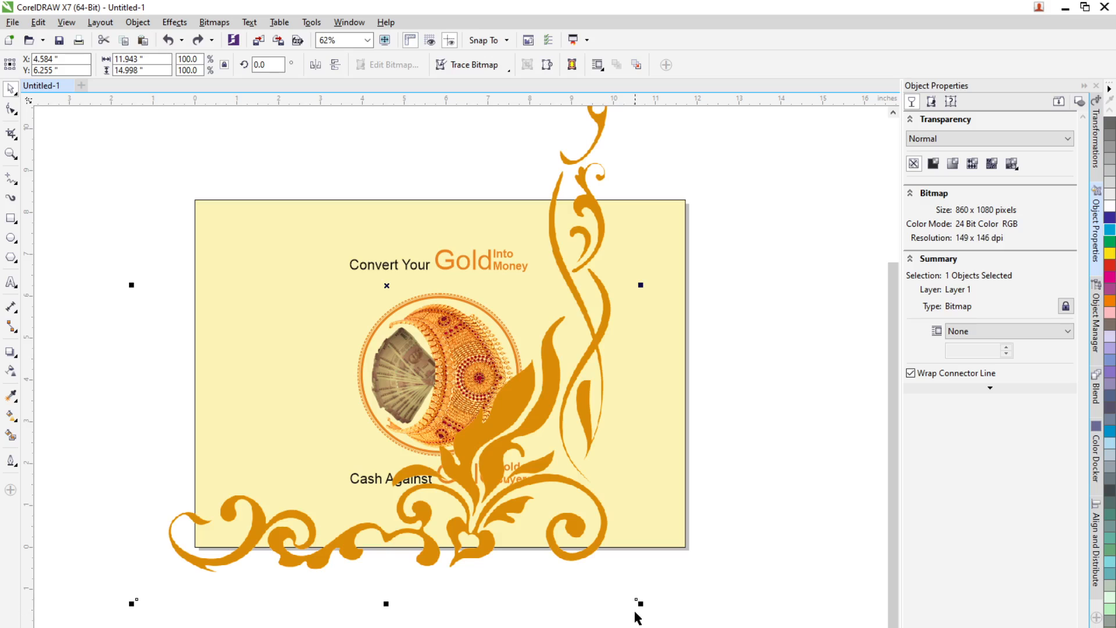
left_click_drag(640, 602, 458, 393)
left_click_drag(427, 326, 654, 499)
left_click(754, 533)
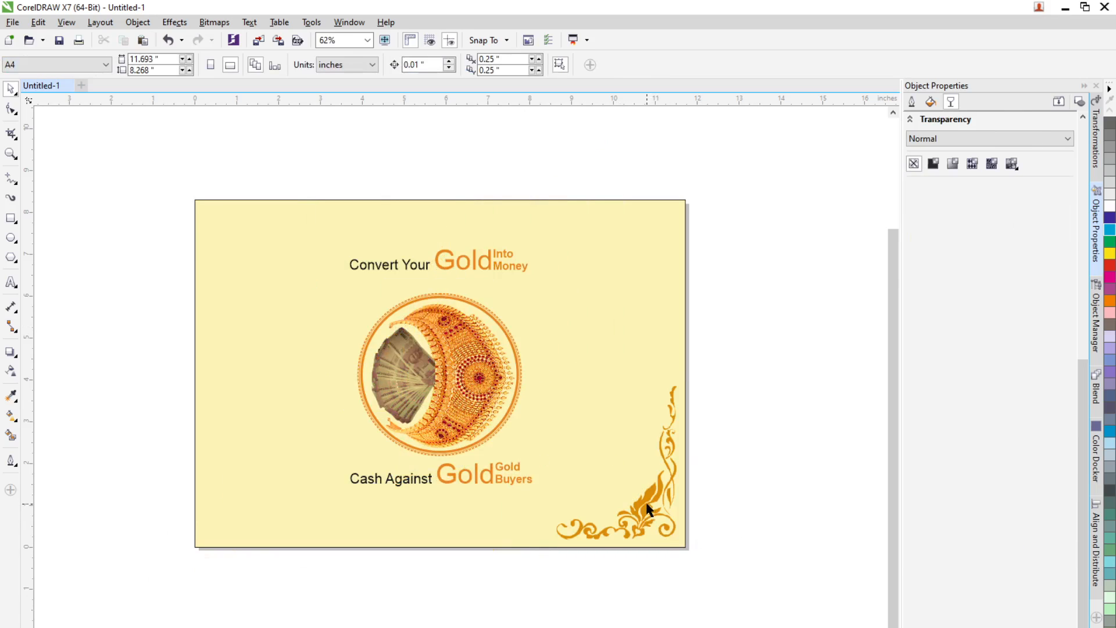
left_click_drag(643, 508, 346, 307)
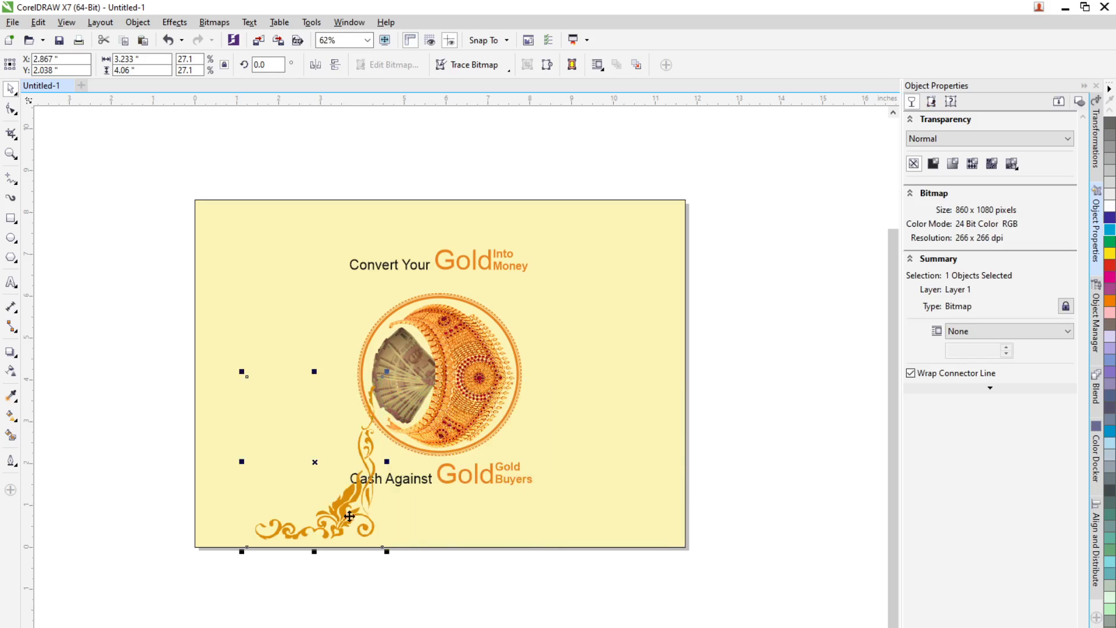
left_click(340, 507)
key("ctrl+z")
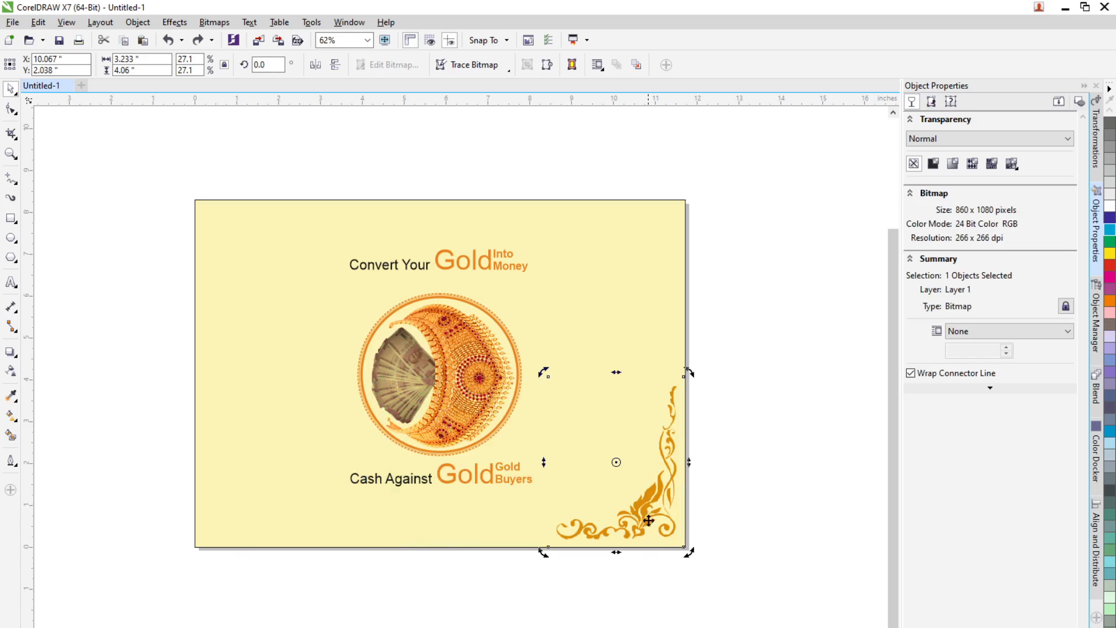
Step: Place a copy of the border in the top-left corner, flipped horizontally and vertically to face inward
left_click_drag(643, 505, 286, 321)
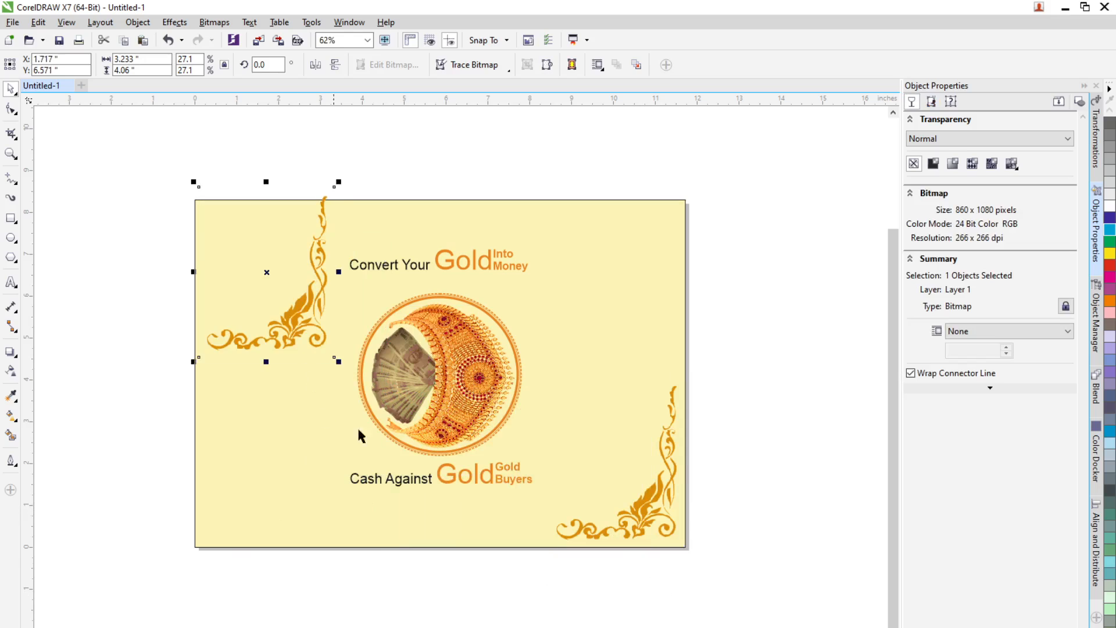
left_click(336, 64)
left_click(336, 68)
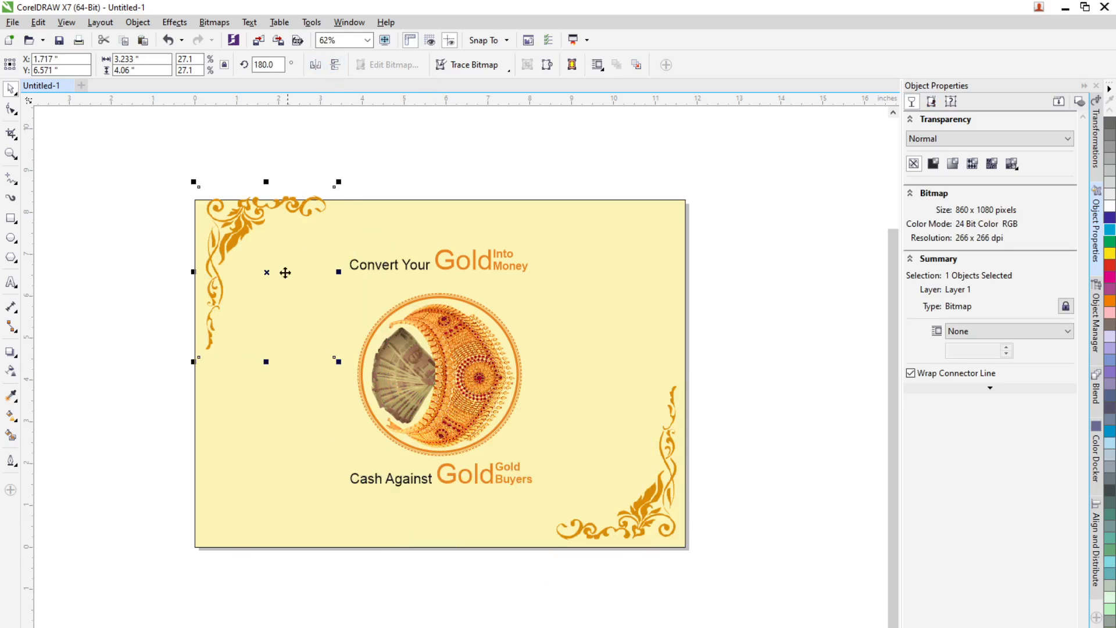
left_click_drag(232, 222, 233, 240)
left_click(771, 432)
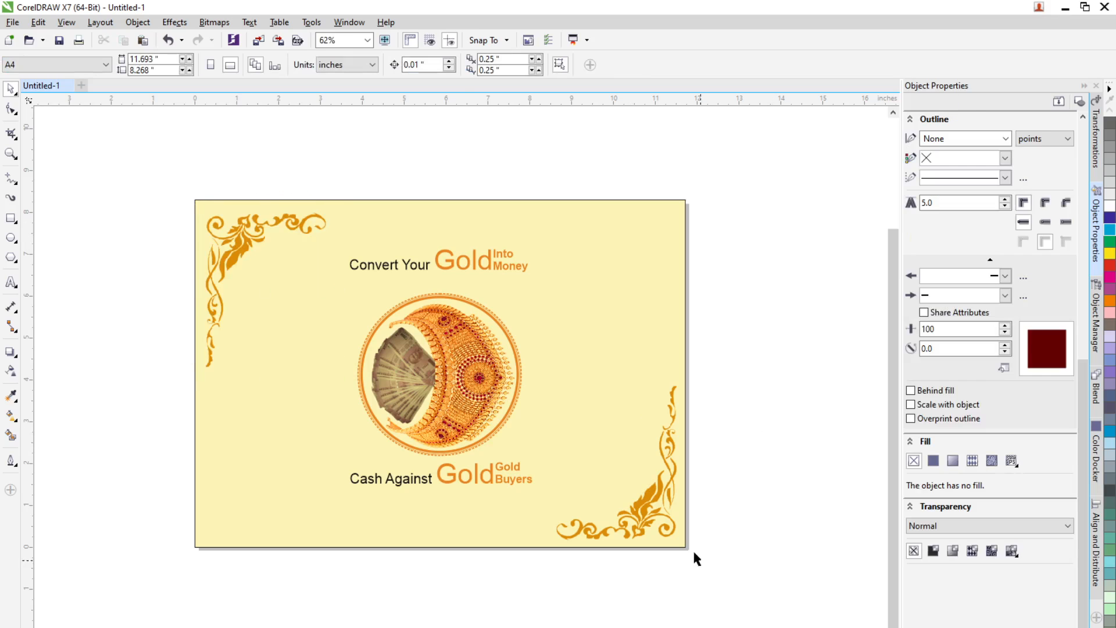
Step: Nudge the bottom-right corner border slightly into place against the page edges
left_click(651, 507)
left_click_drag(649, 506, 644, 506)
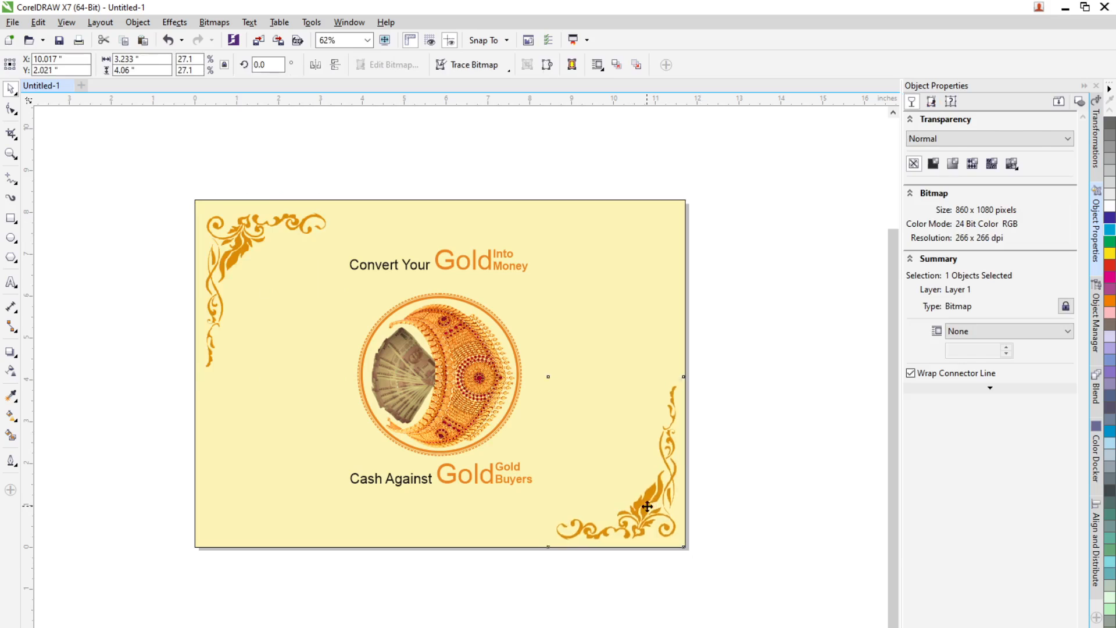
left_click(760, 499)
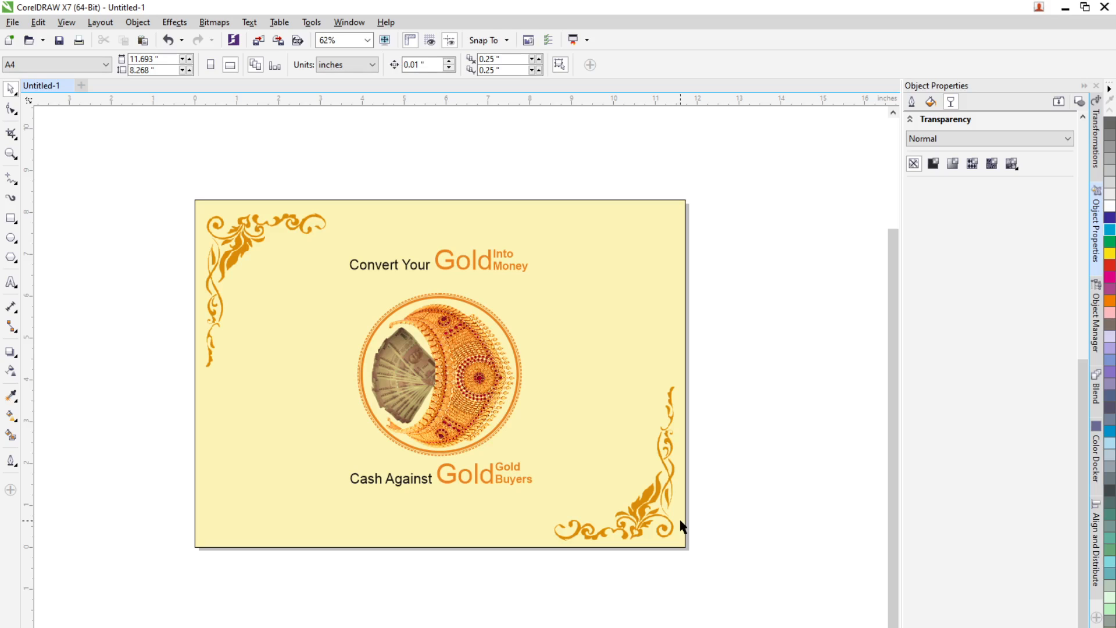
left_click(648, 518)
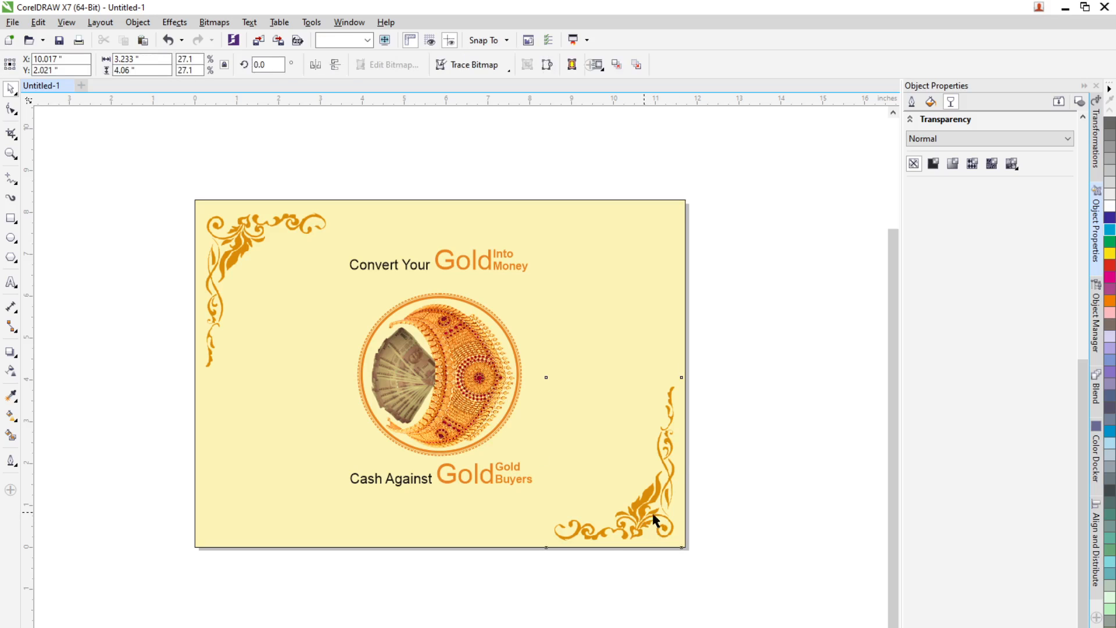
left_click(237, 251)
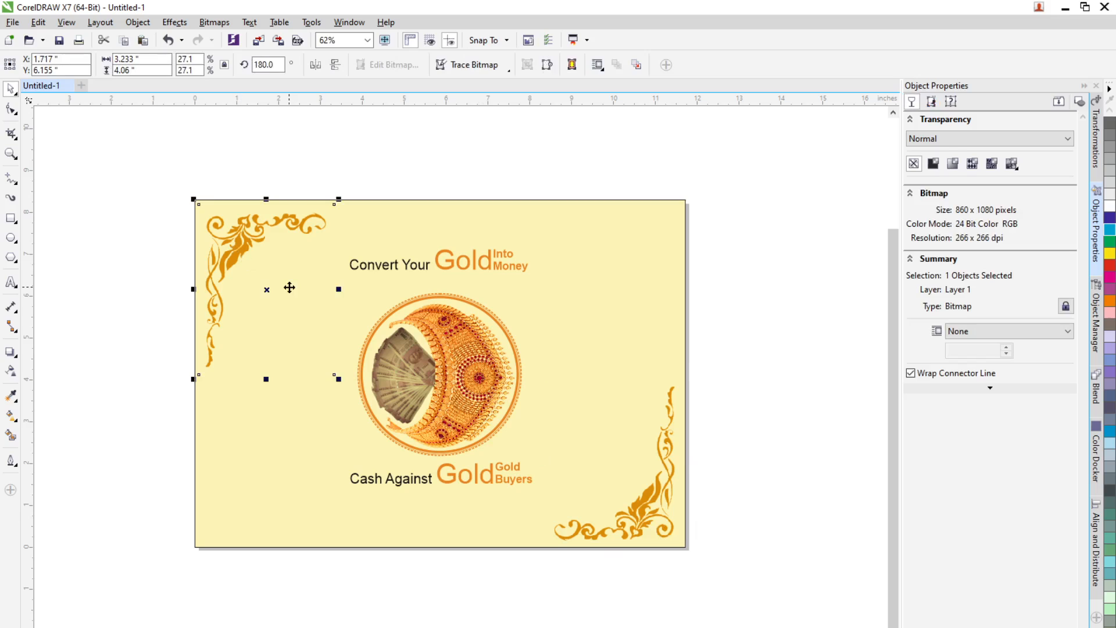
Step: Deselect everything and save the drawing as Design for Sara in CorelDRAW format on the Desktop
left_click(731, 394)
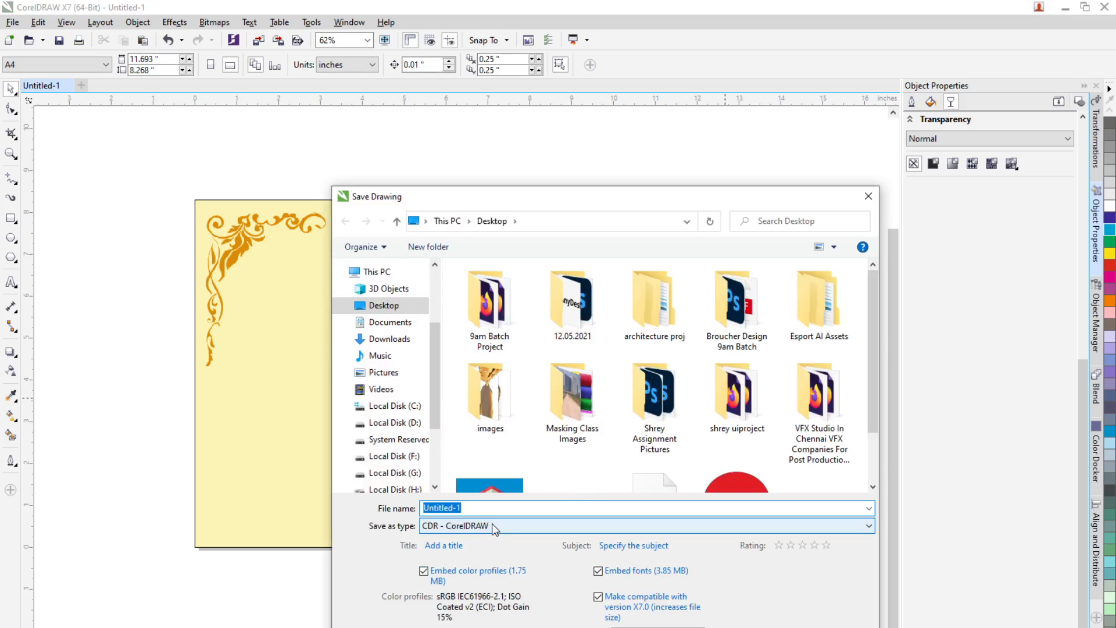
type("De")
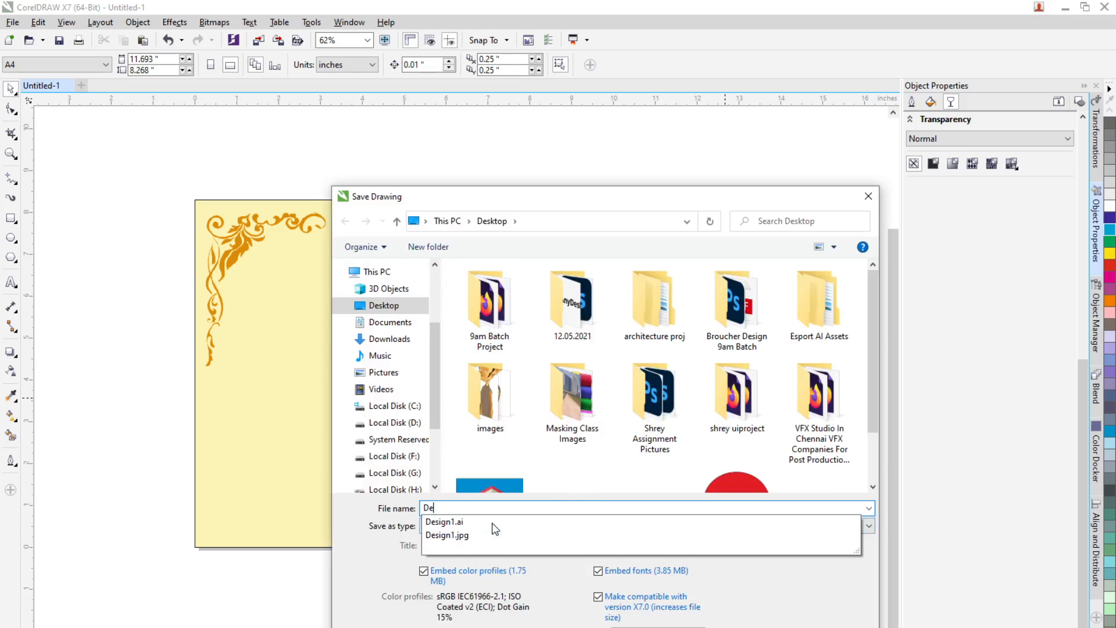
type("sign fo")
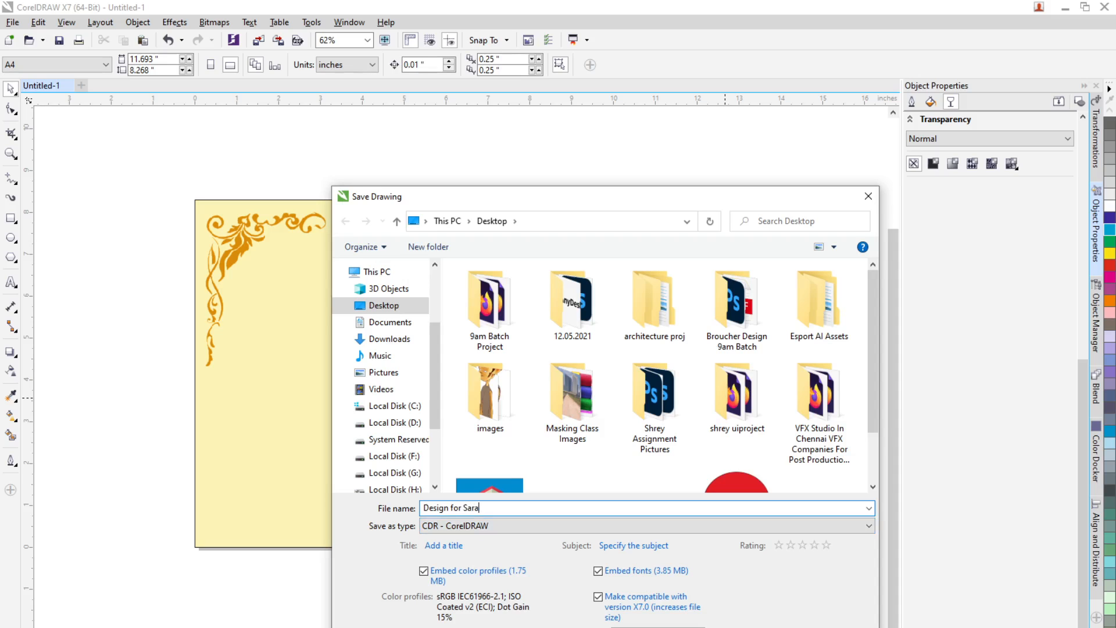
type("r Sara")
key("Return")
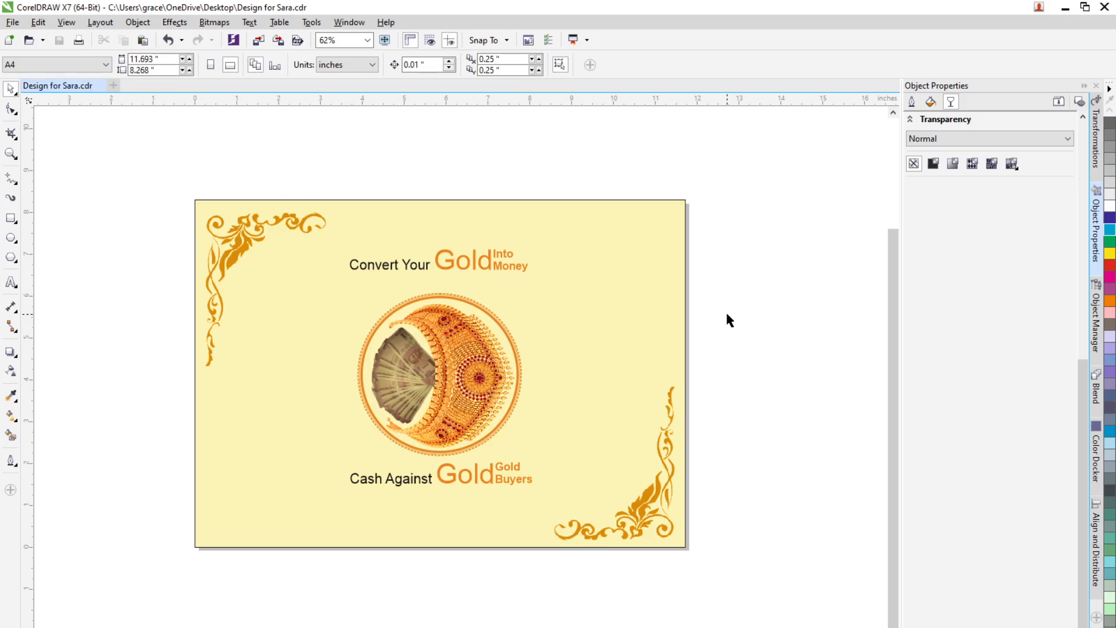
Step: Preview the finished flyer in full-screen view
left_click(650, 503)
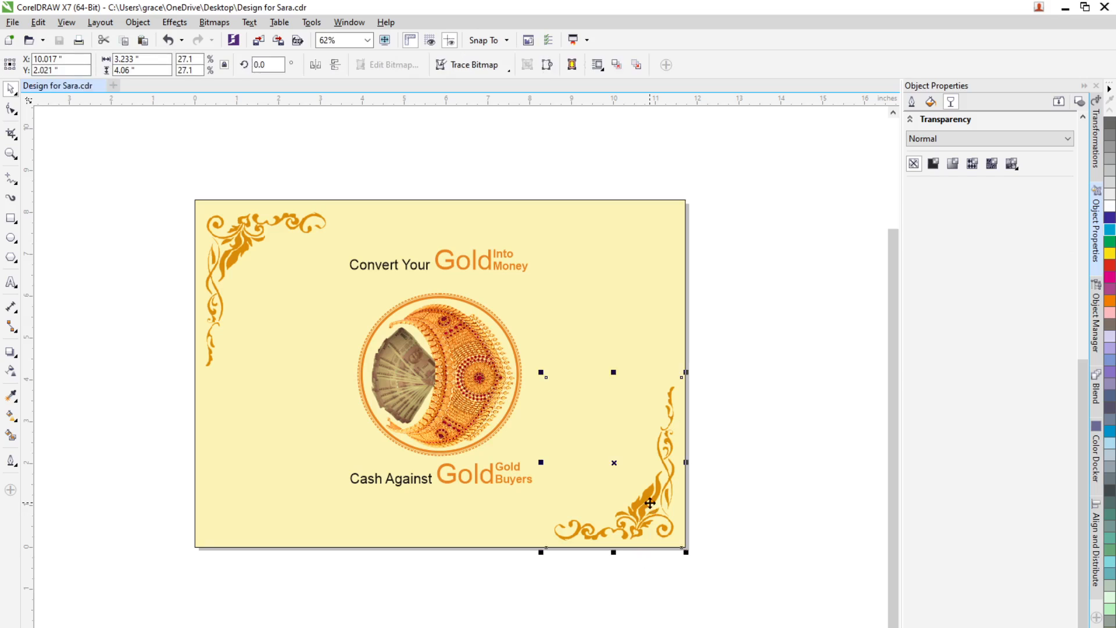
left_click(712, 490)
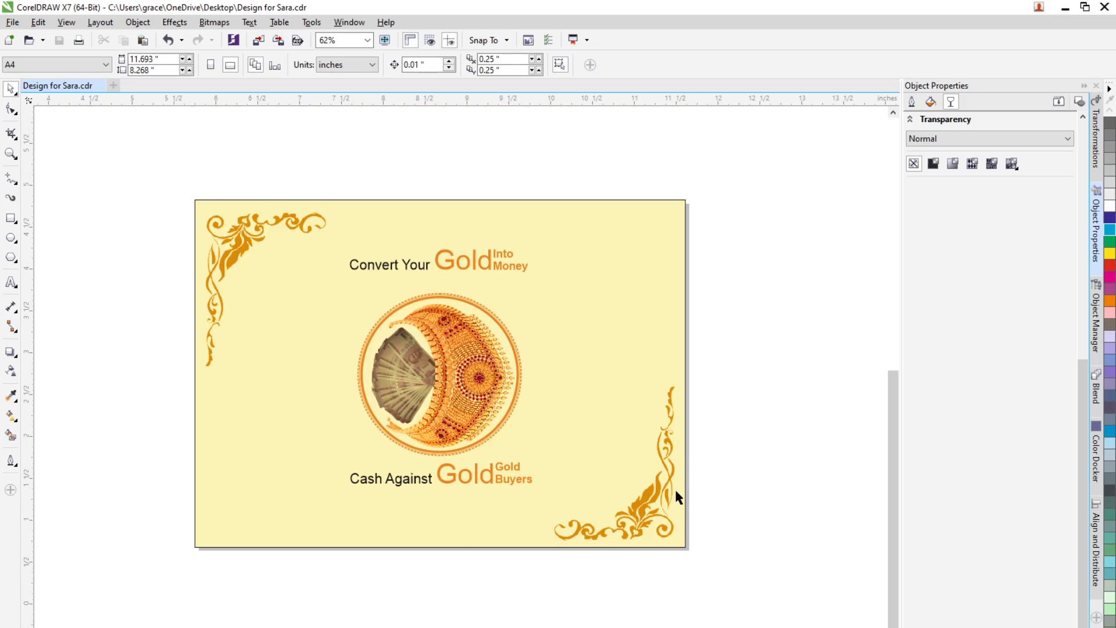
scroll(675, 491, "up", 2)
scroll(476, 486, "down", 2)
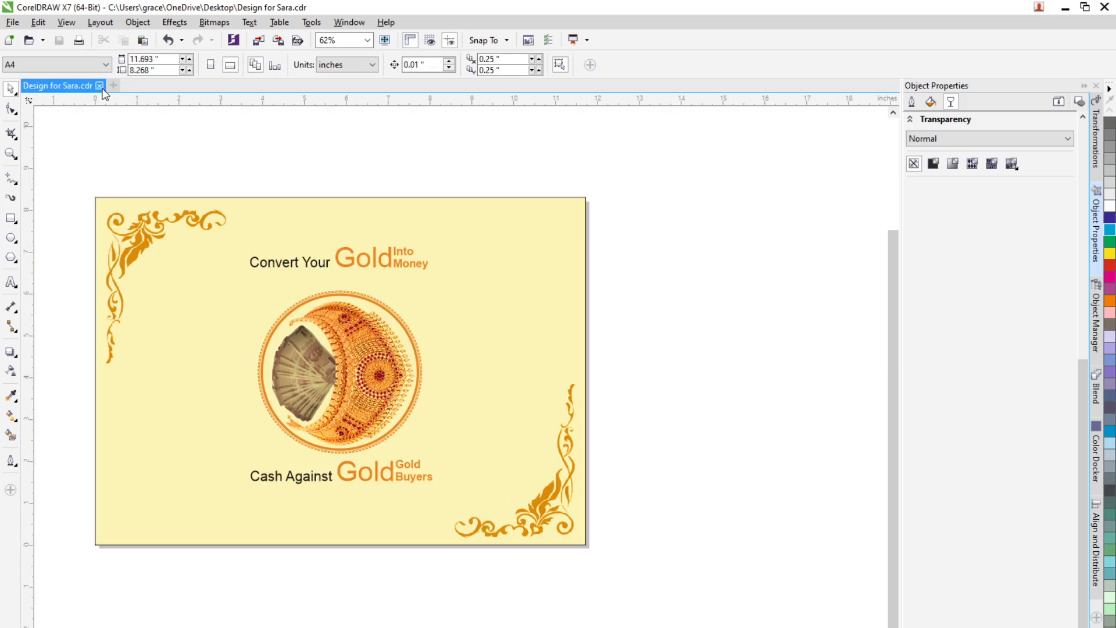
key("F9")
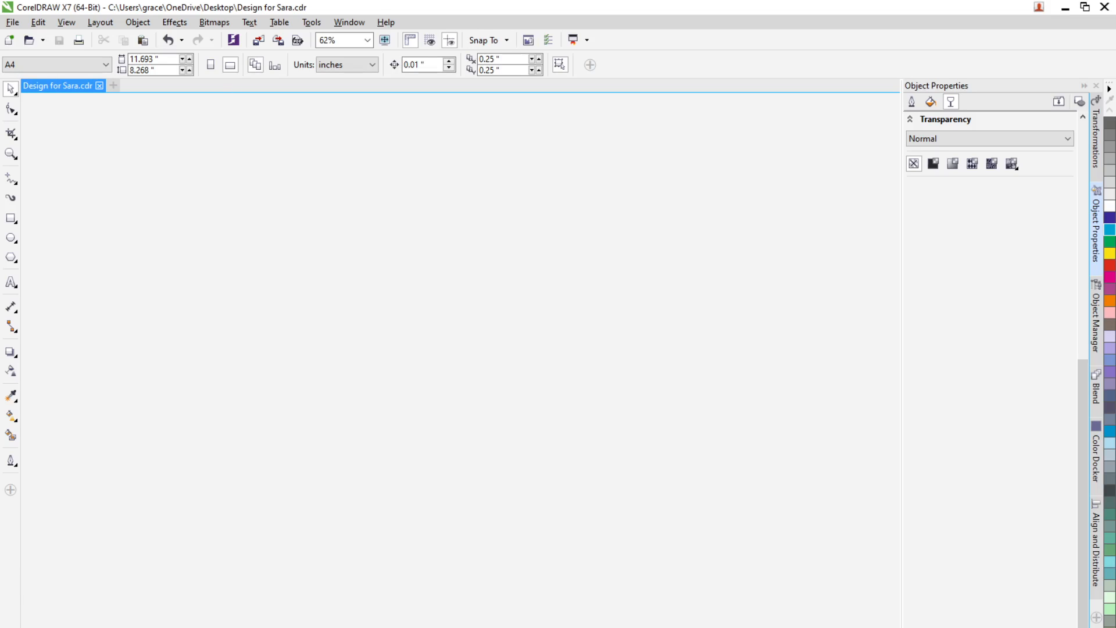
Step: Switch to WhatsApp Web in the browser, open the contact's chat and start attaching a document
key("alt+Tab")
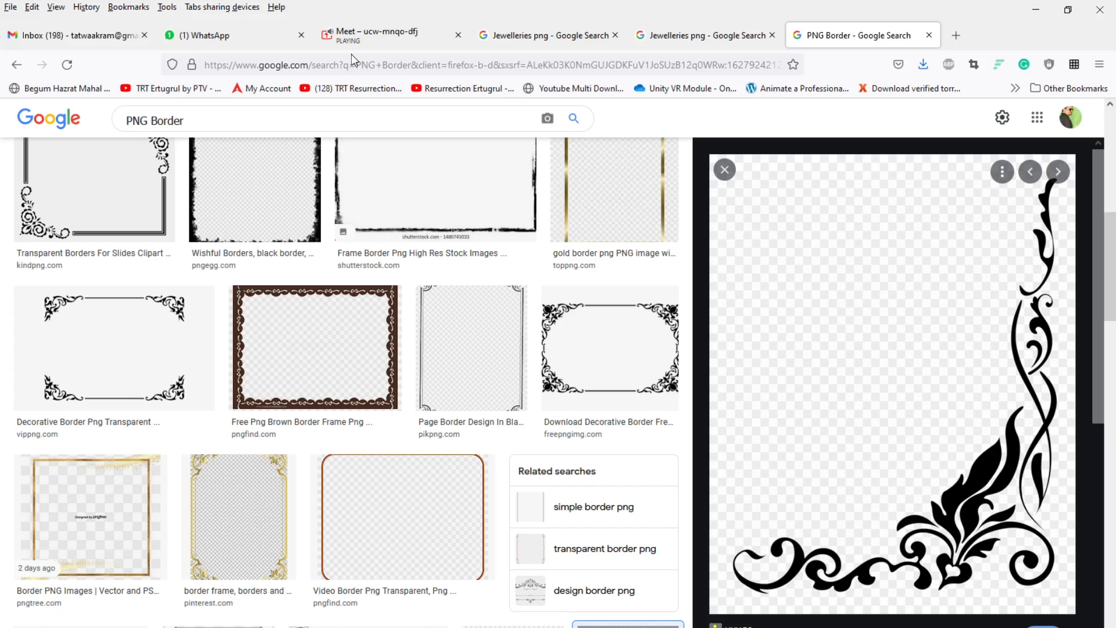
left_click(343, 40)
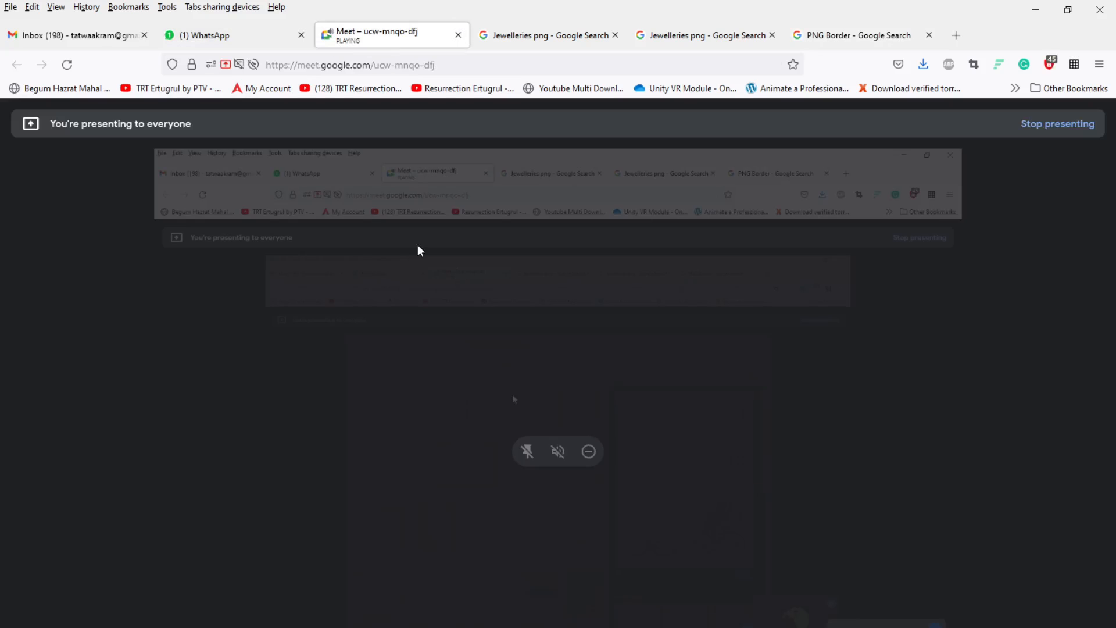
left_click(186, 35)
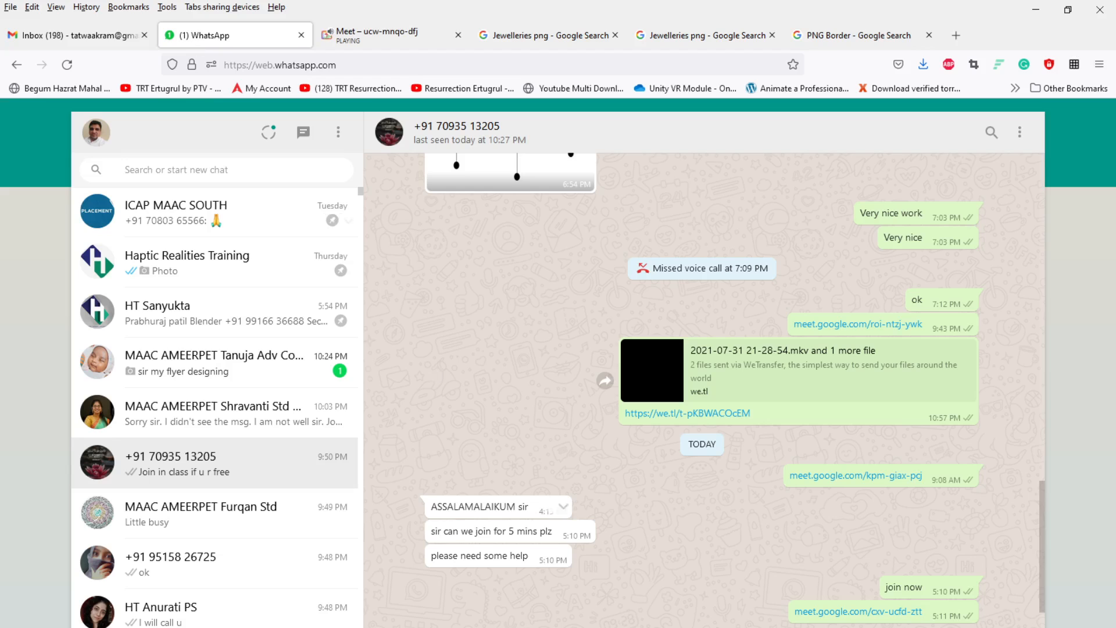
scroll(590, 613, "down", 3)
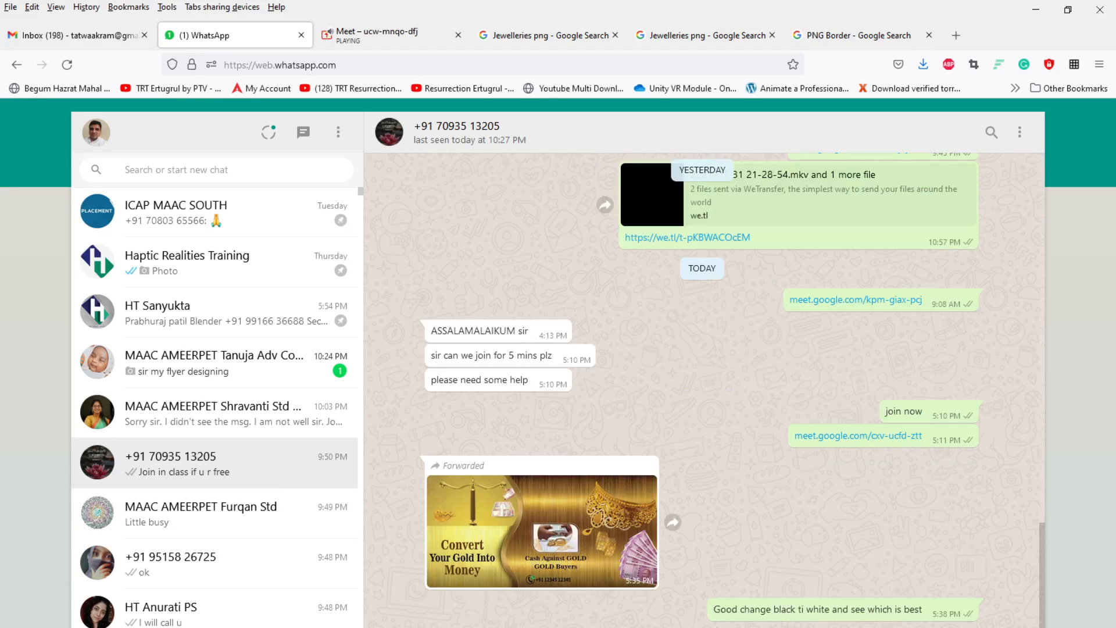
left_click(415, 627)
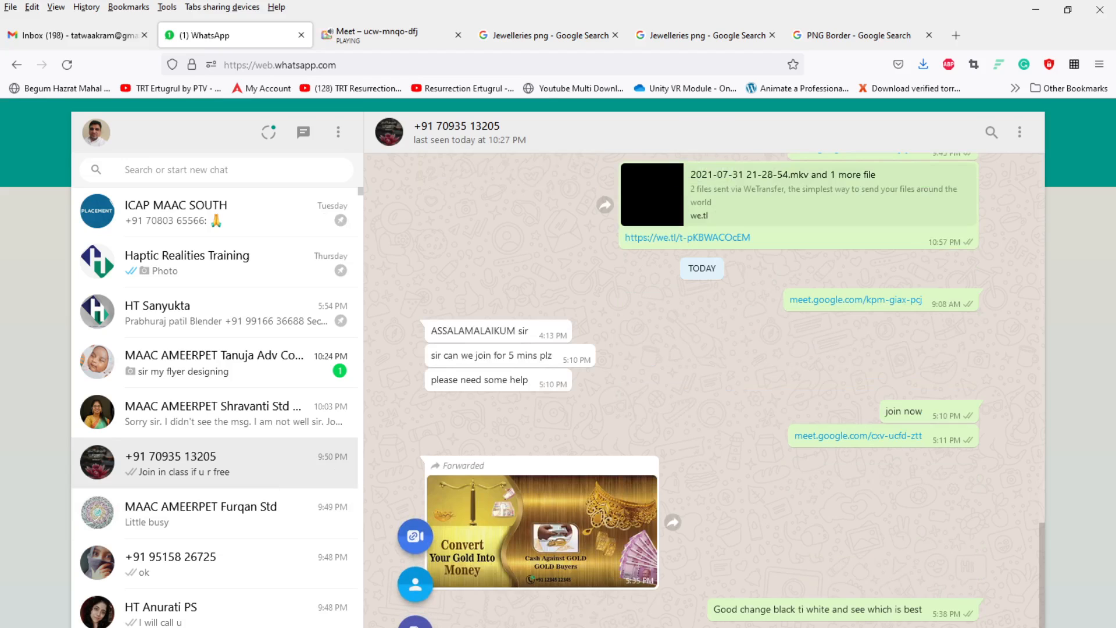
left_click(416, 535)
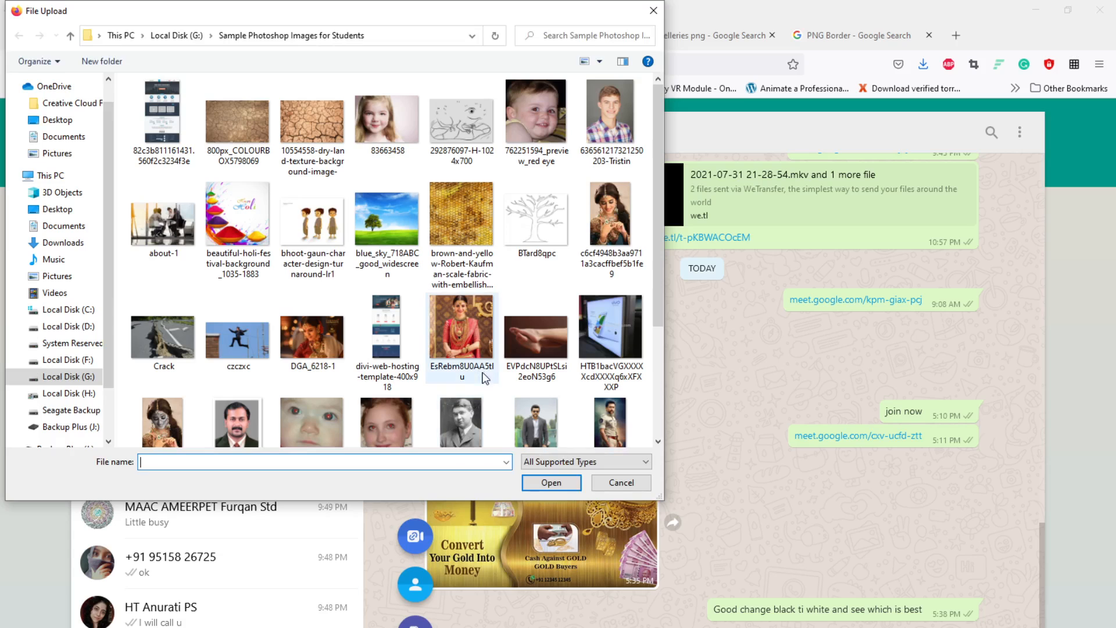
Step: Attach the Design for Sara file from the Desktop, showing All Files, and send it in the chat
left_click(57, 209)
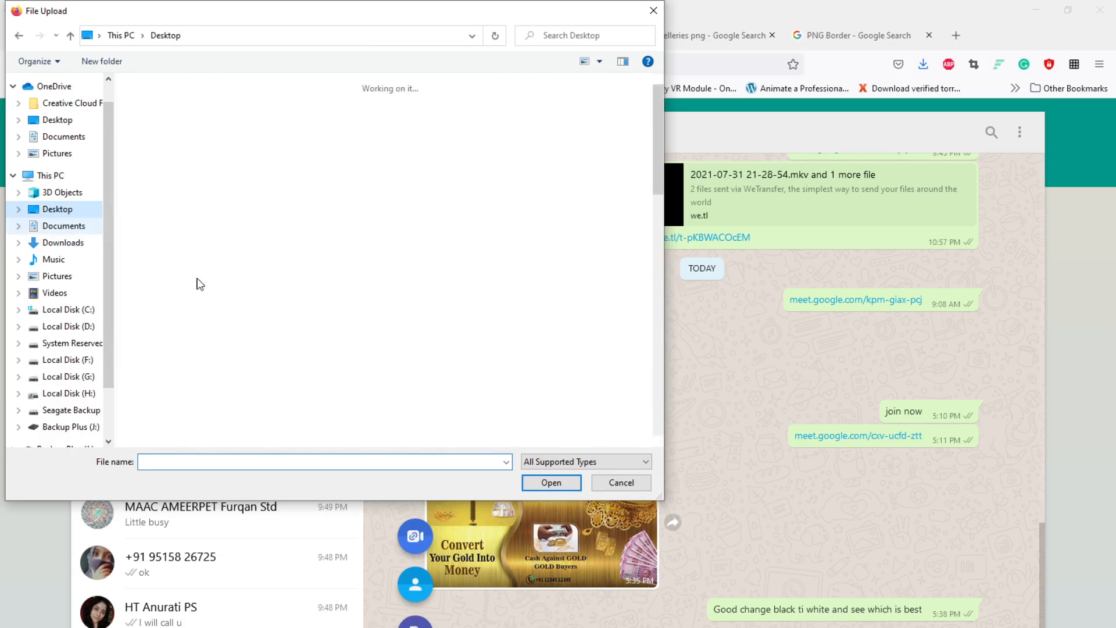
scroll(465, 349, "down", 3)
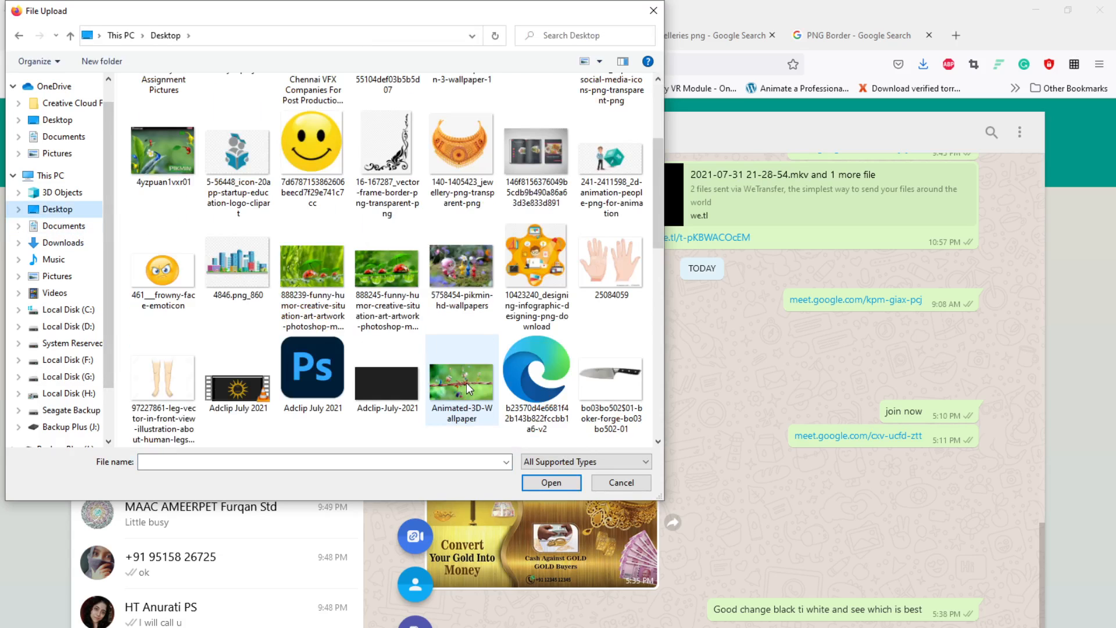
scroll(499, 342, "down", 10)
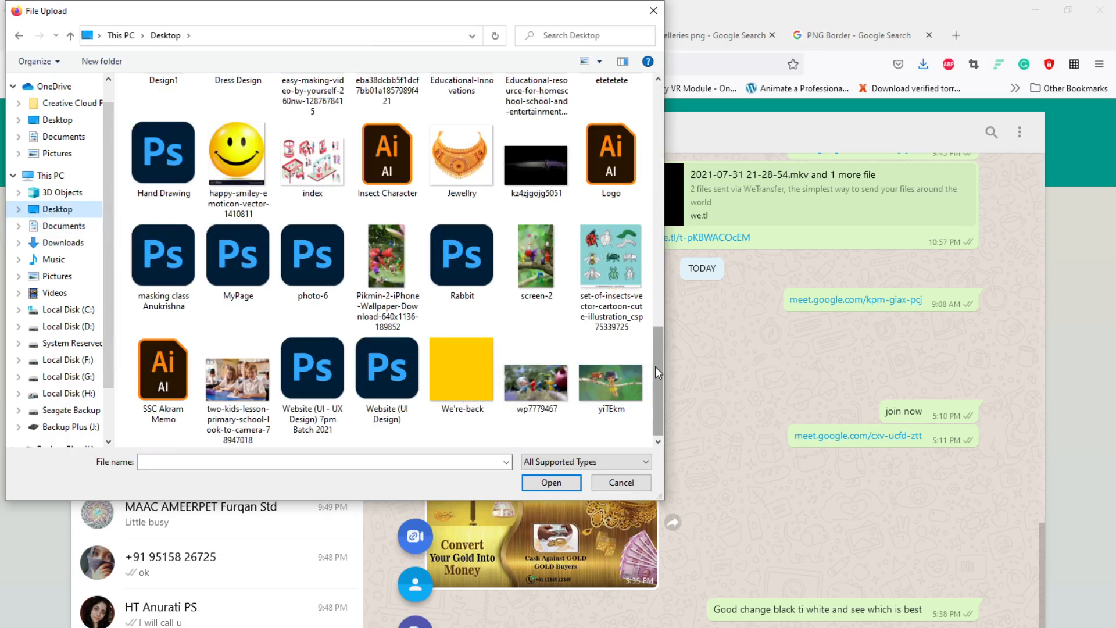
left_click_drag(655, 375, 656, 146)
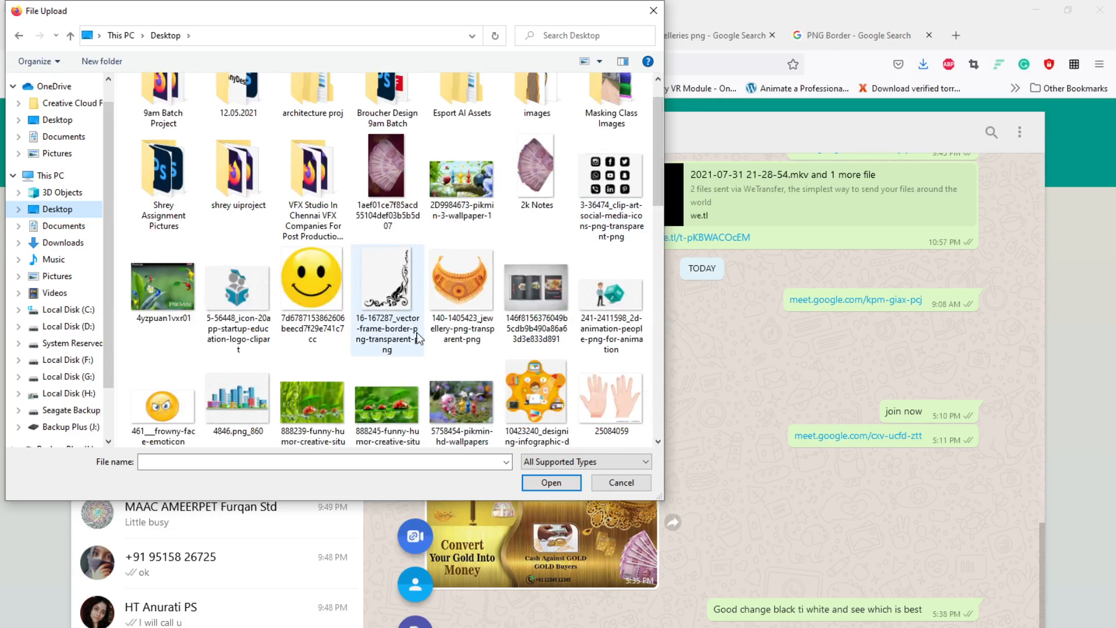
scroll(549, 296, "down", 2)
scroll(549, 301, "down", 10)
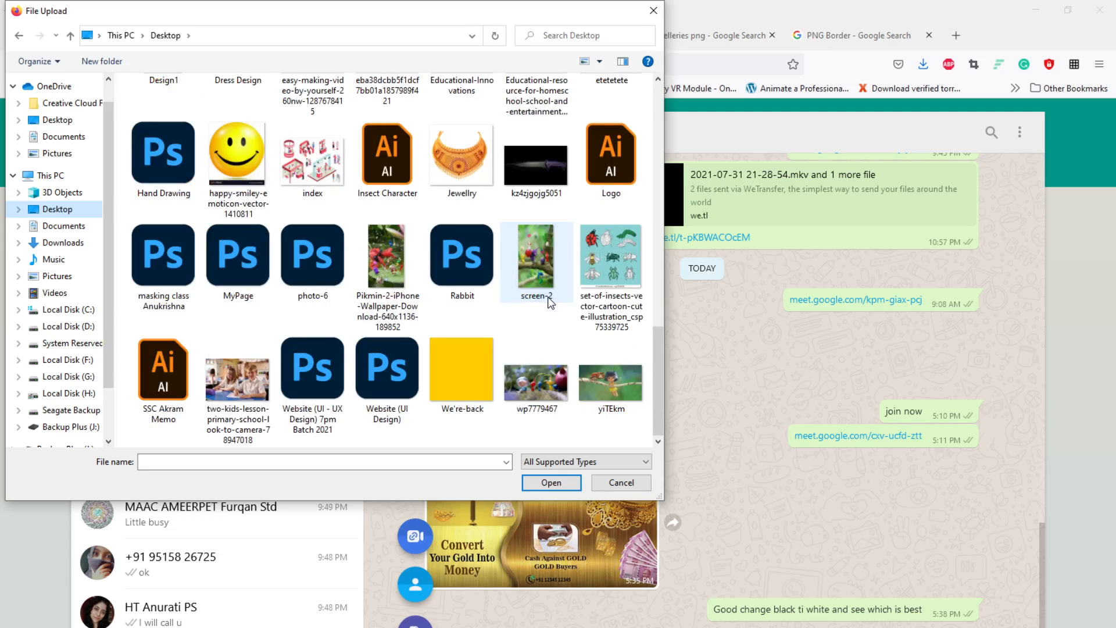
left_click(534, 462)
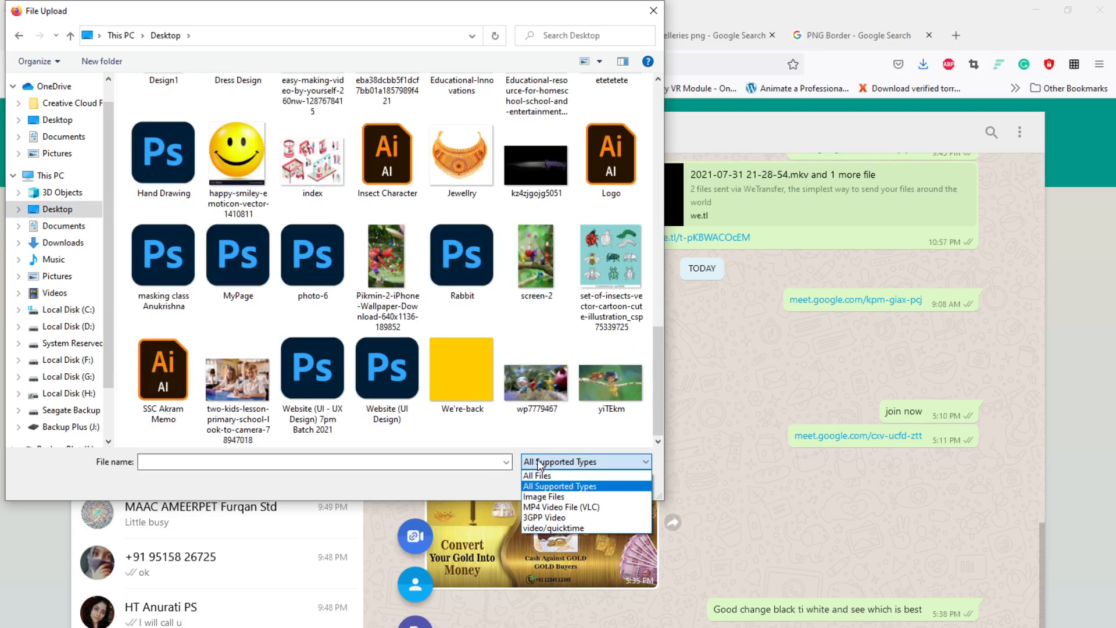
left_click(536, 477)
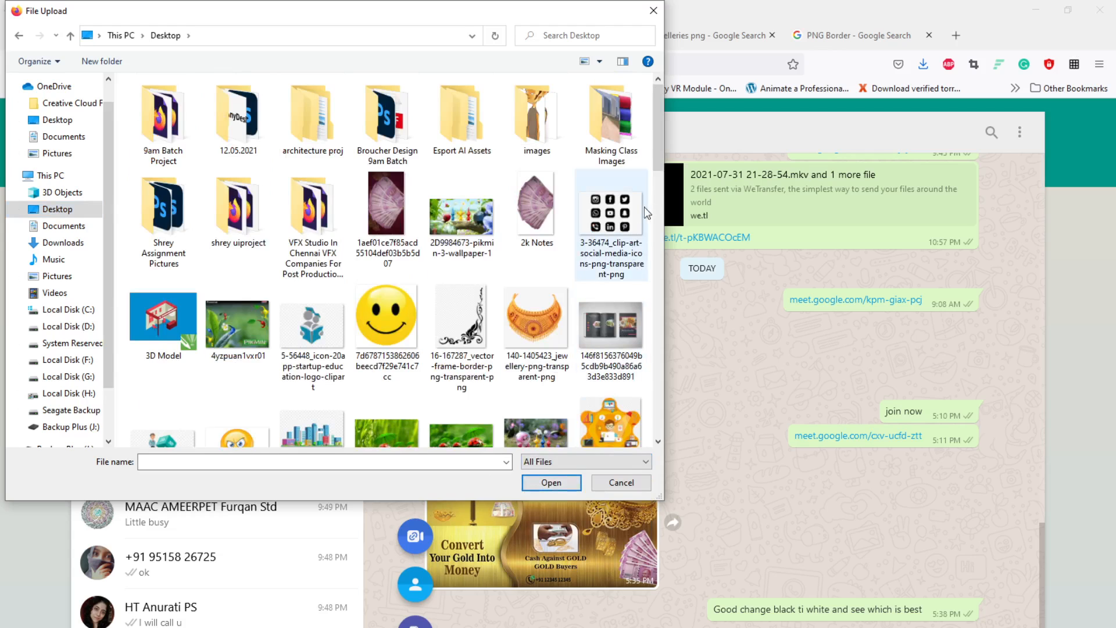
left_click_drag(657, 156, 680, 285)
left_click(537, 311)
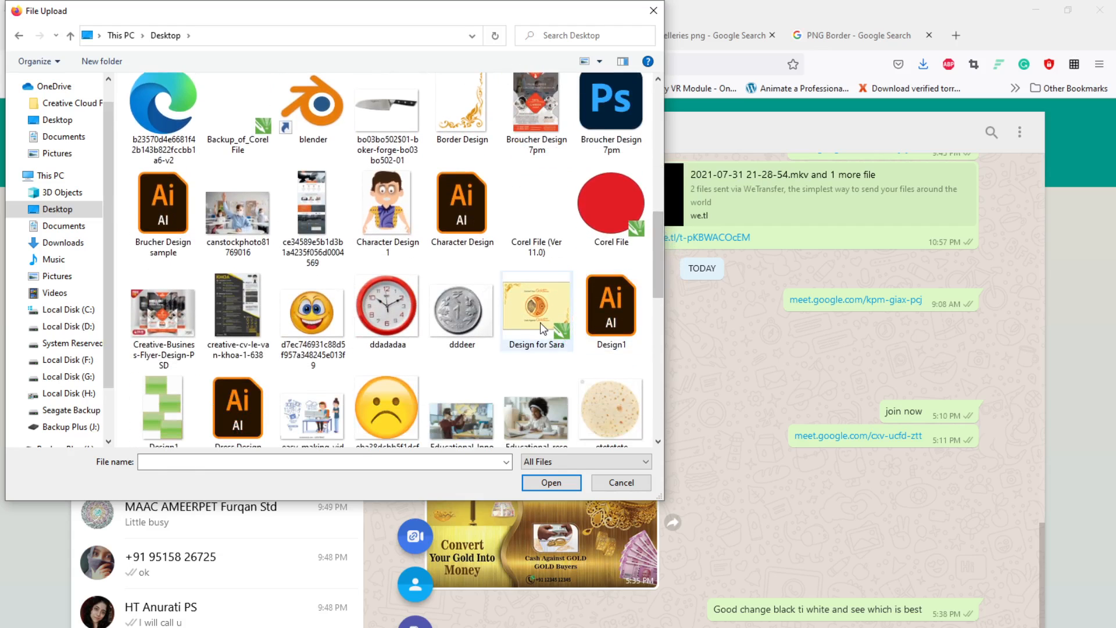
left_click(549, 483)
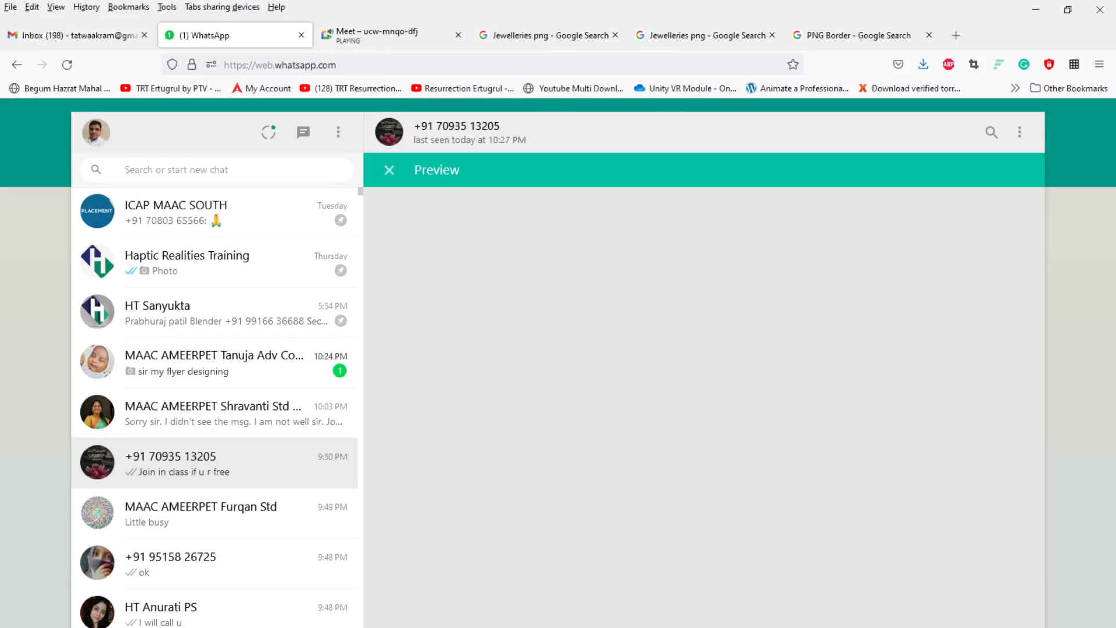
key("Return")
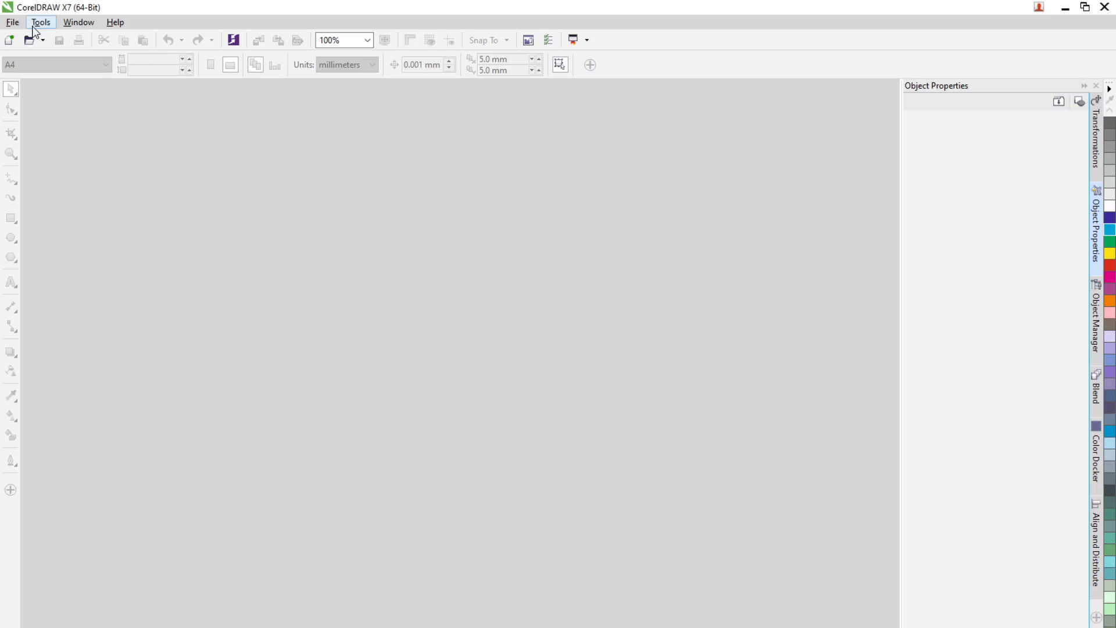
Step: Reopen Design for Sara.cdr from the recent files list in CorelDRAW
left_click(18, 24)
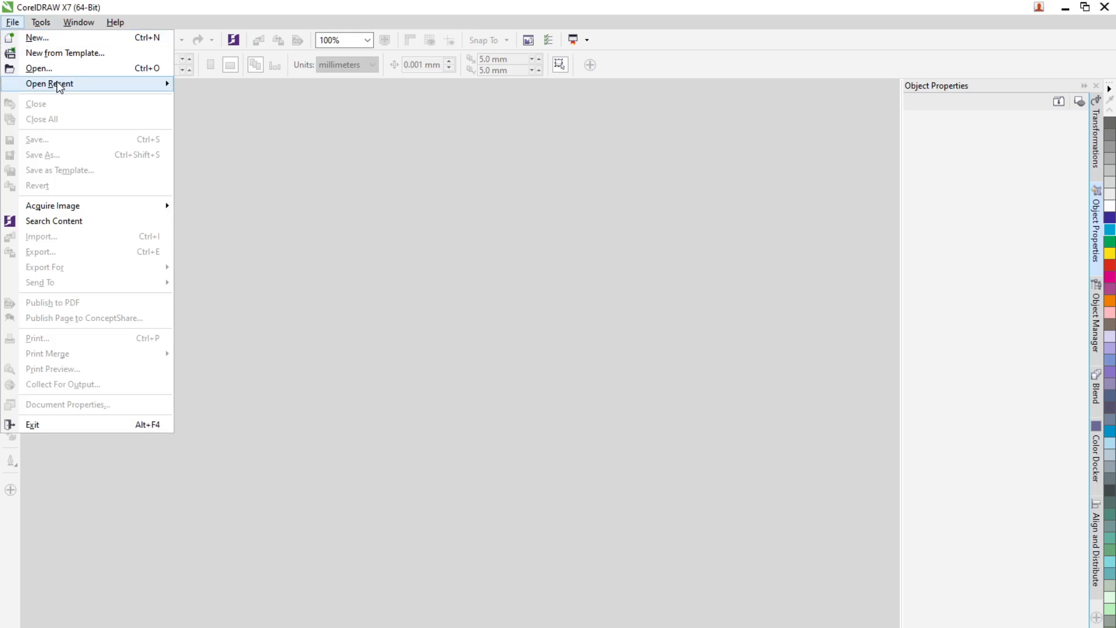
mouse_move(58, 87)
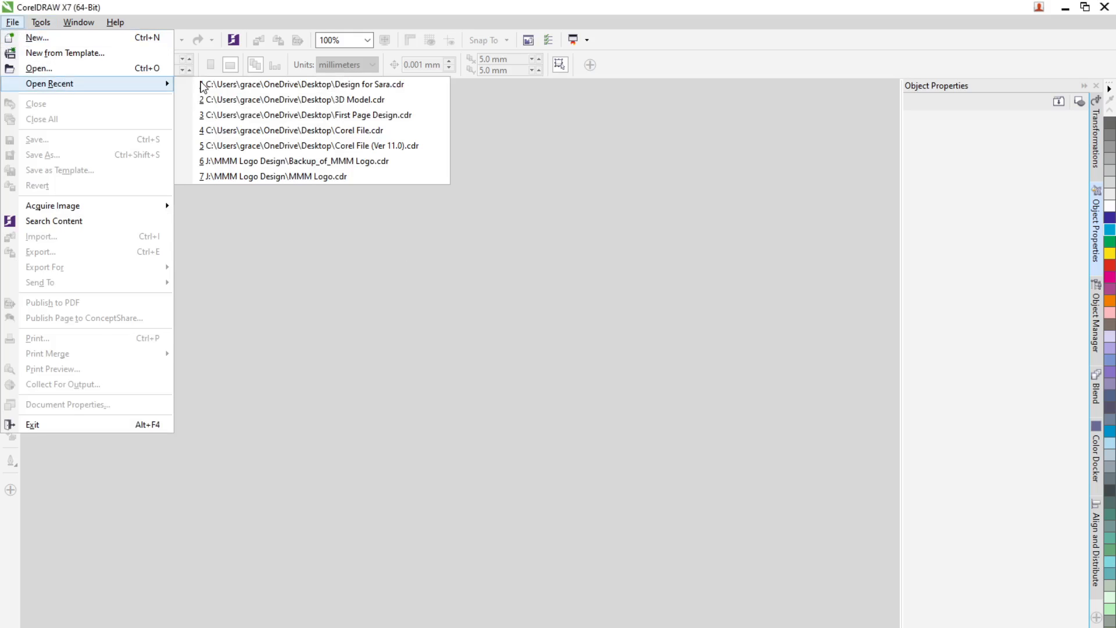
left_click(246, 86)
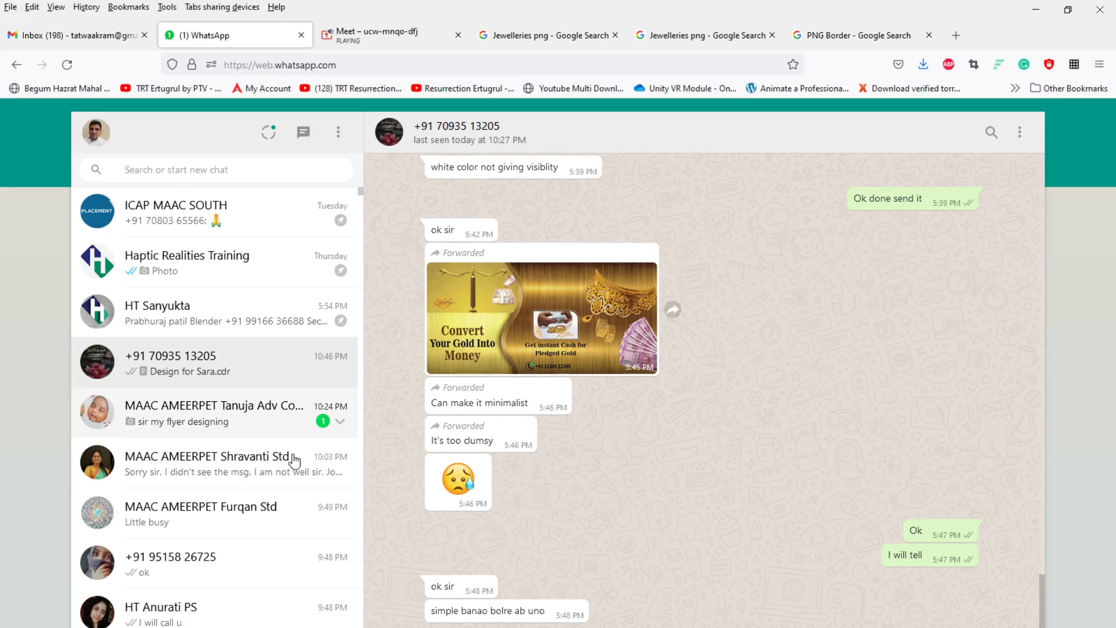
Step: Open another student's chat, view the flyer image they sent, and reply with a short compliment addressed to them
left_click(232, 413)
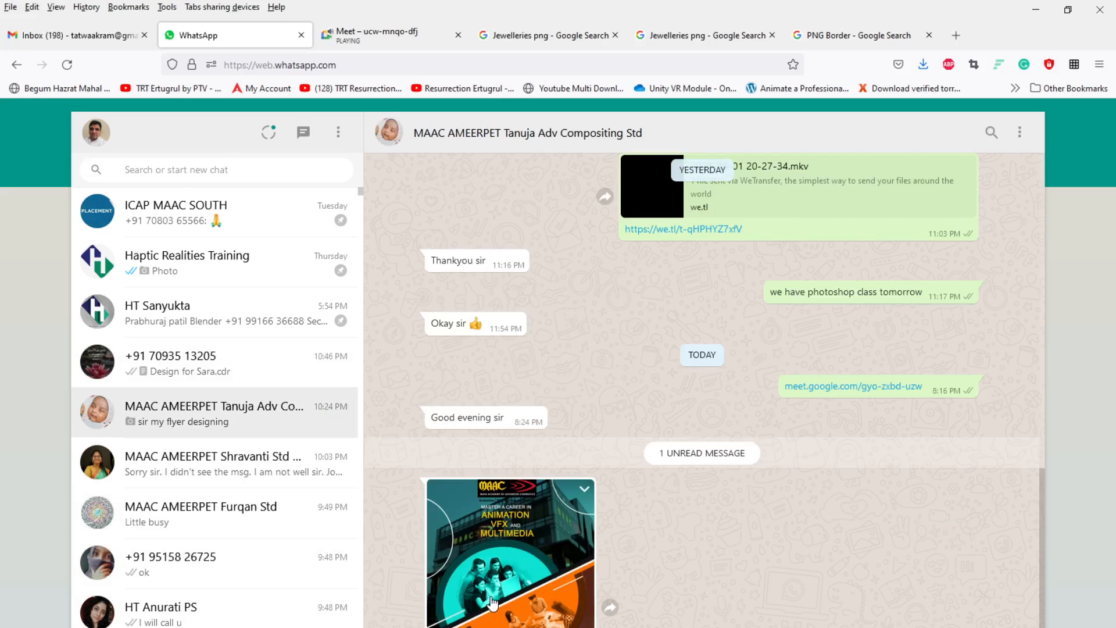
left_click(492, 603)
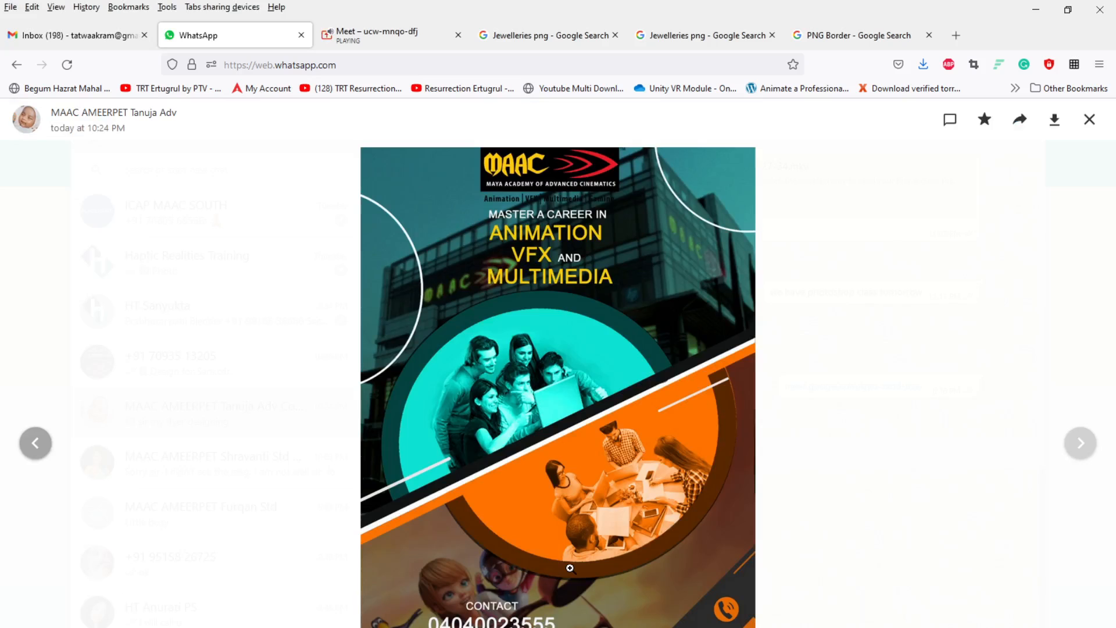
left_click(1091, 120)
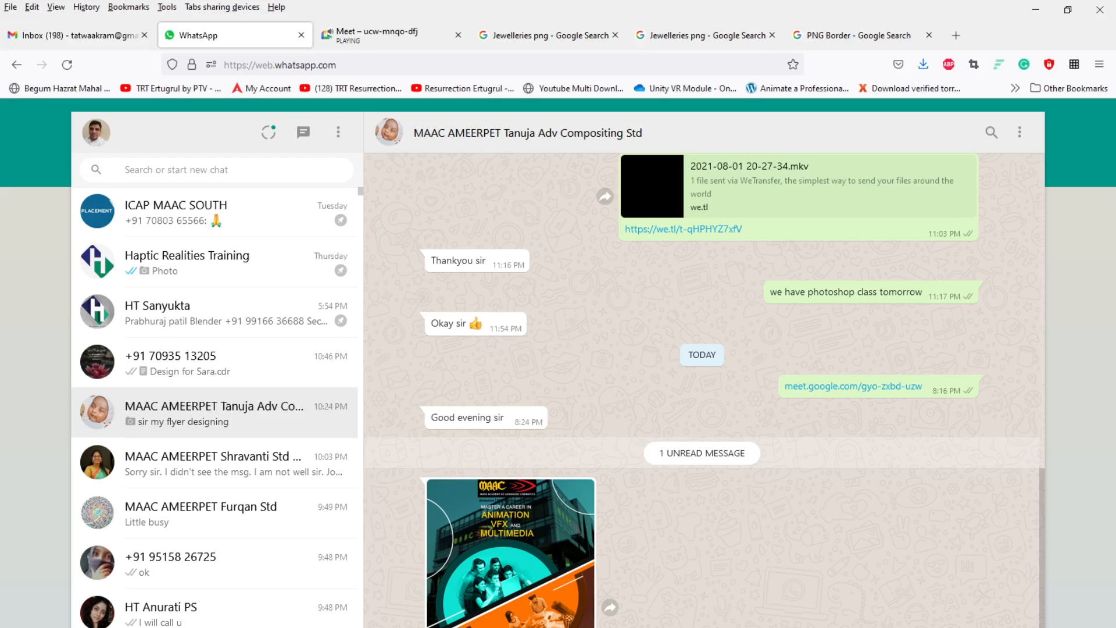
type("Very nice Tanuja")
key("Return")
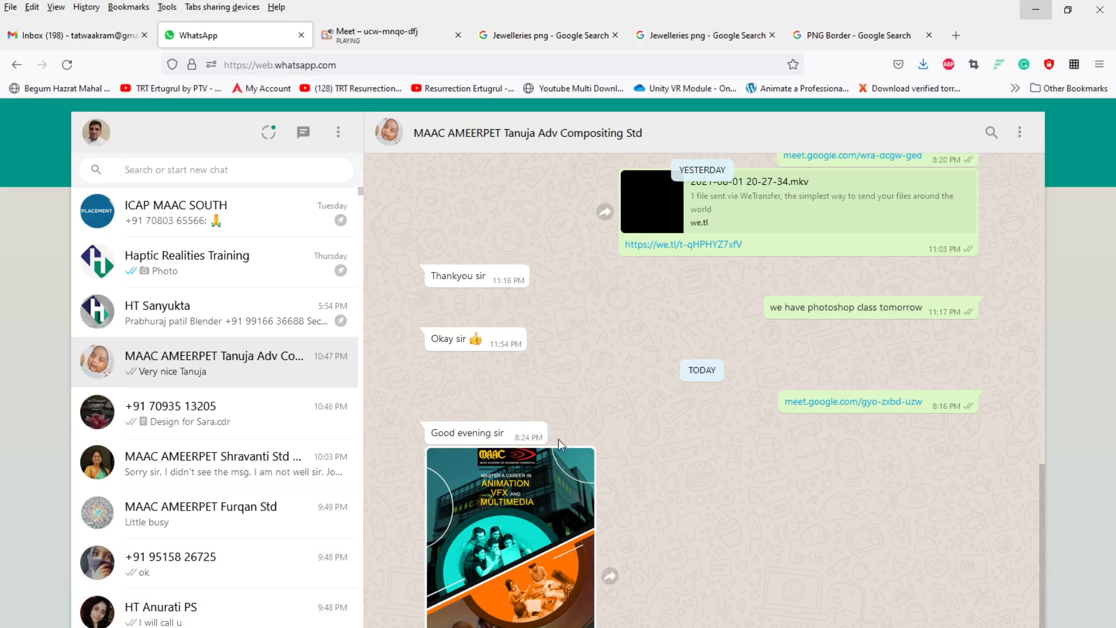
Step: Minimise the browser and CorelDRAW, then open Design for Sara from the Desktop
left_click(1036, 9)
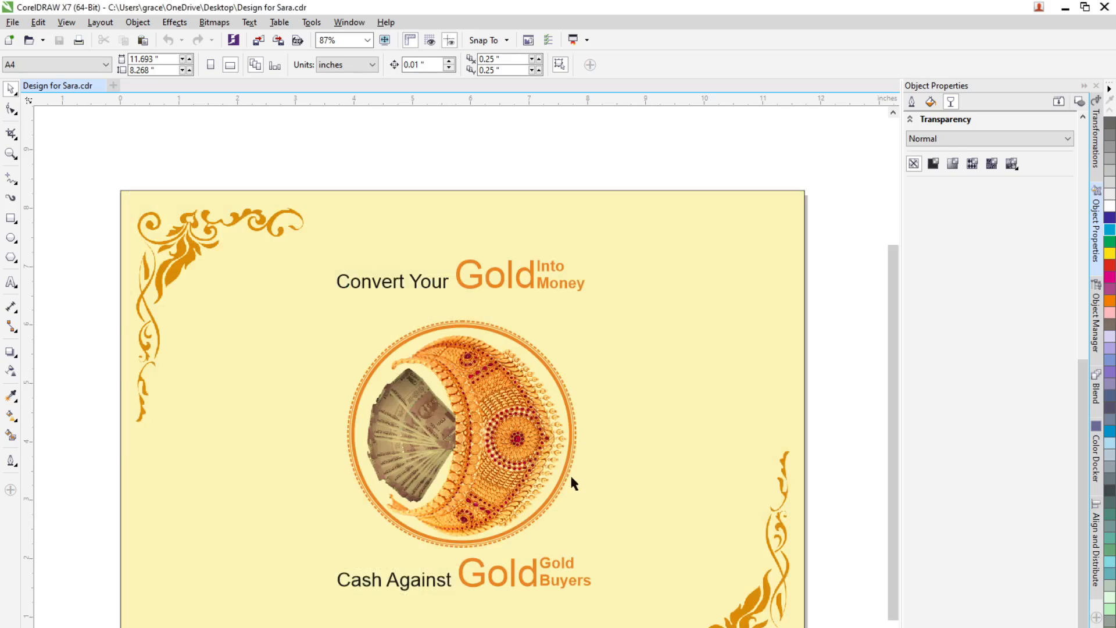
left_click(1065, 8)
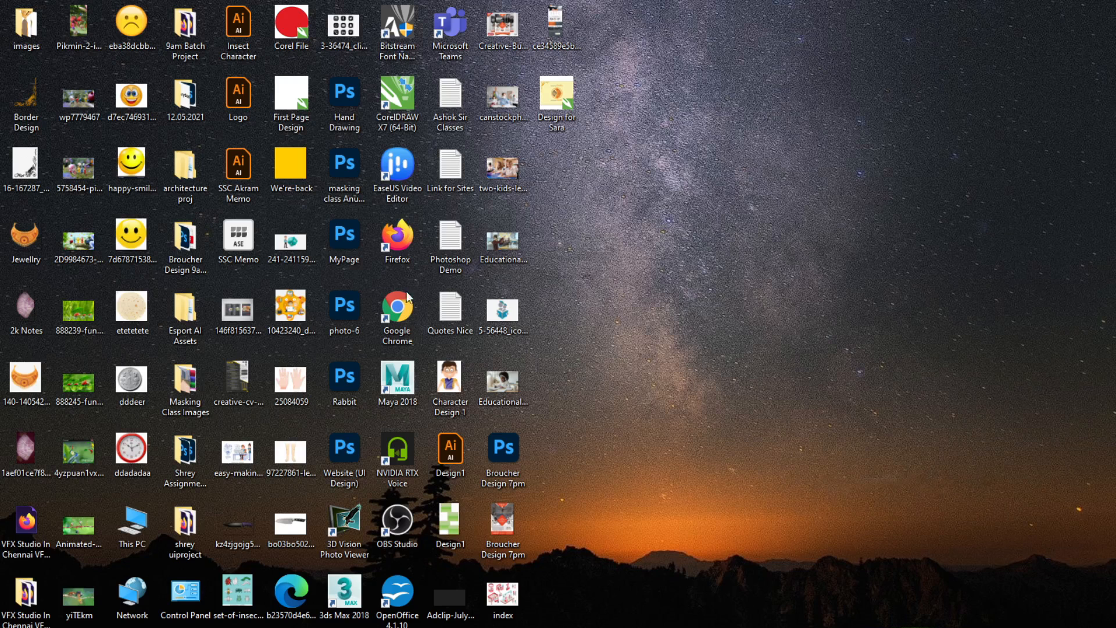
double_click(555, 119)
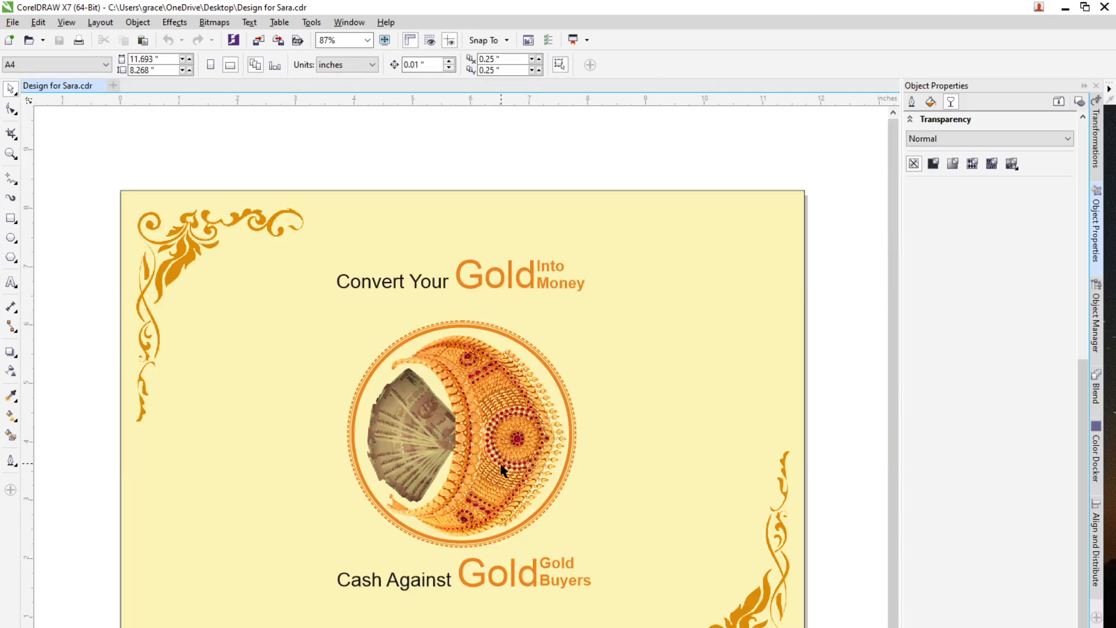
Step: Select all of the flyer's objects with a marquee selection
scroll(504, 468, "down", 3)
left_click_drag(251, 300, 702, 627)
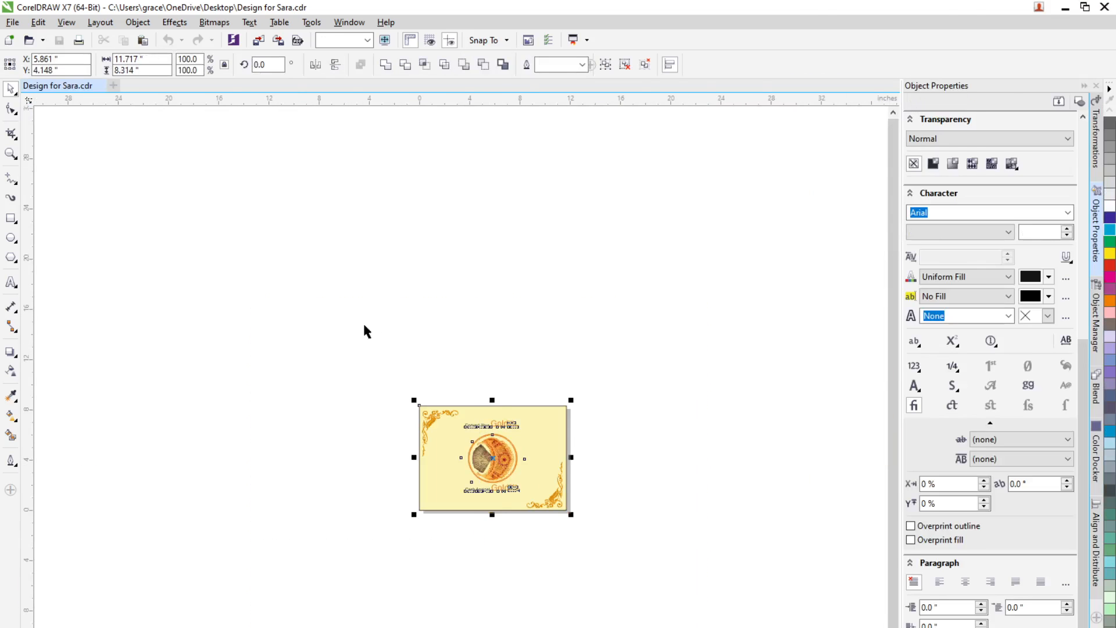
scroll(477, 457, "up", 2)
scroll(368, 428, "up", 2)
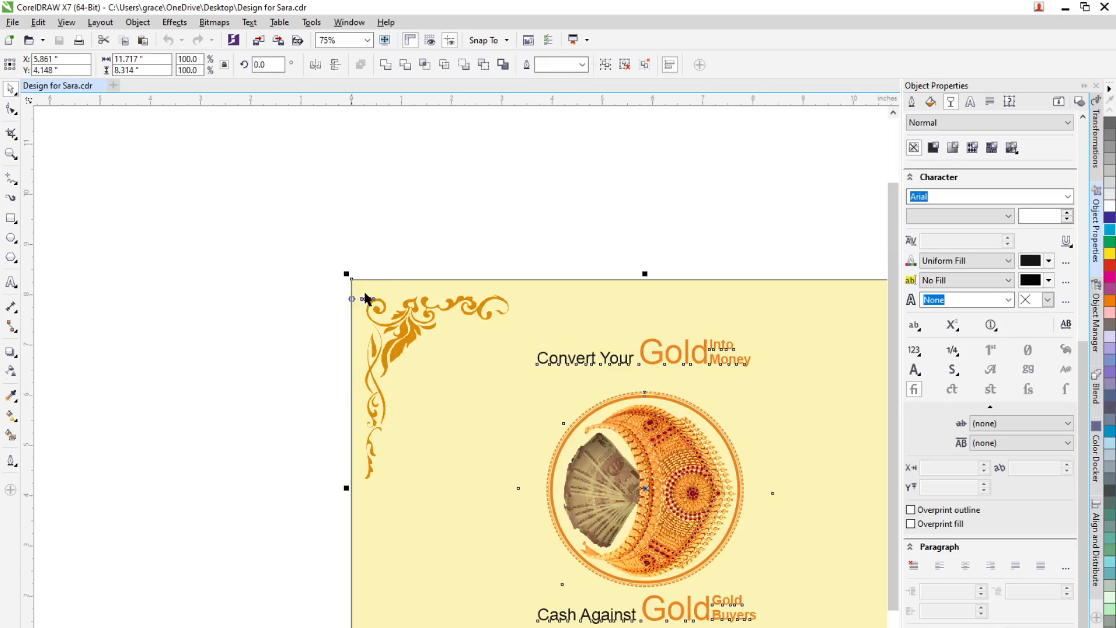
scroll(399, 289, "down", 2)
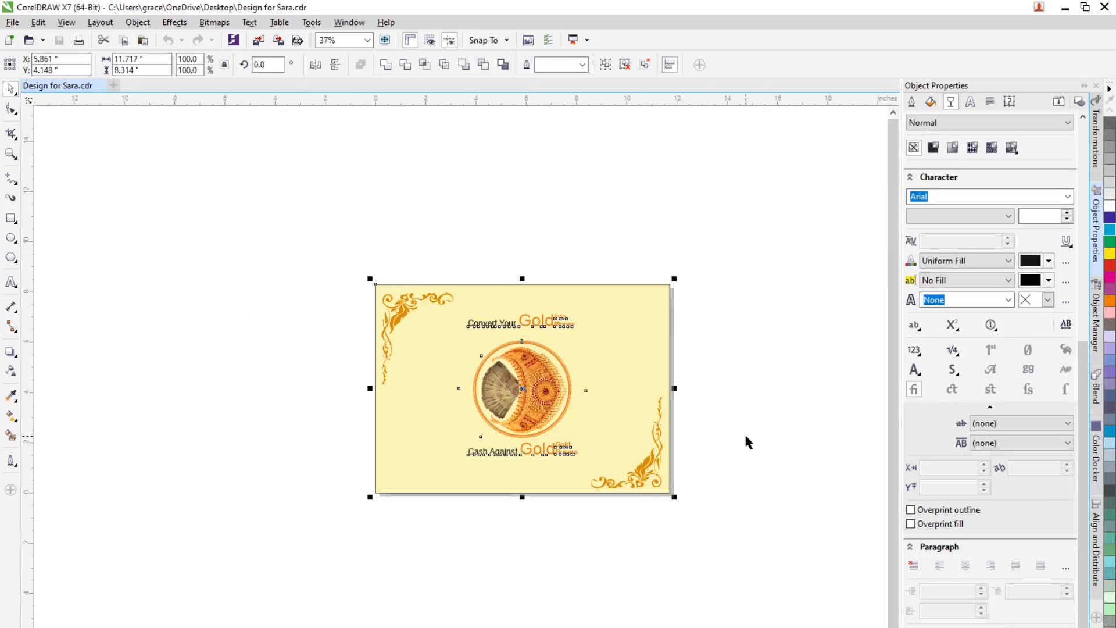
left_click(360, 360)
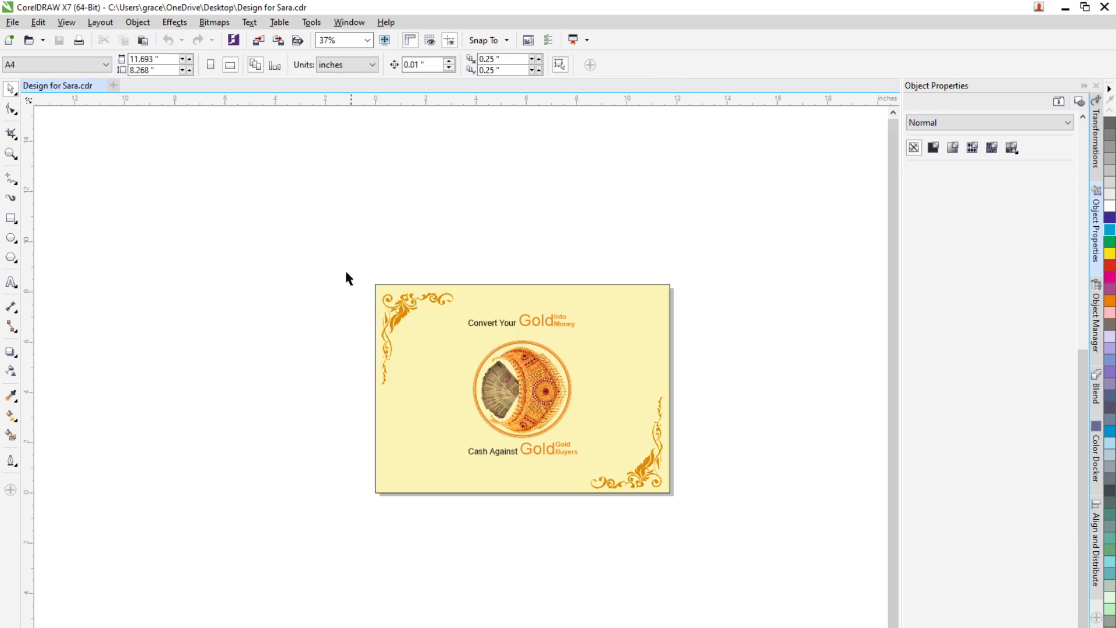
left_click_drag(304, 250, 709, 533)
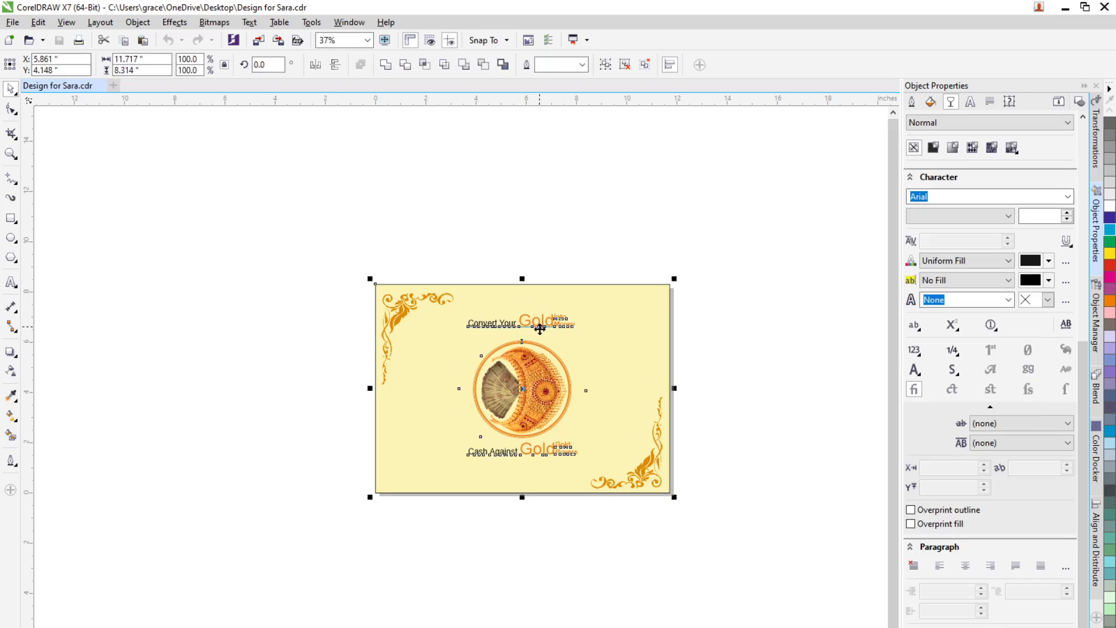
left_click(337, 391)
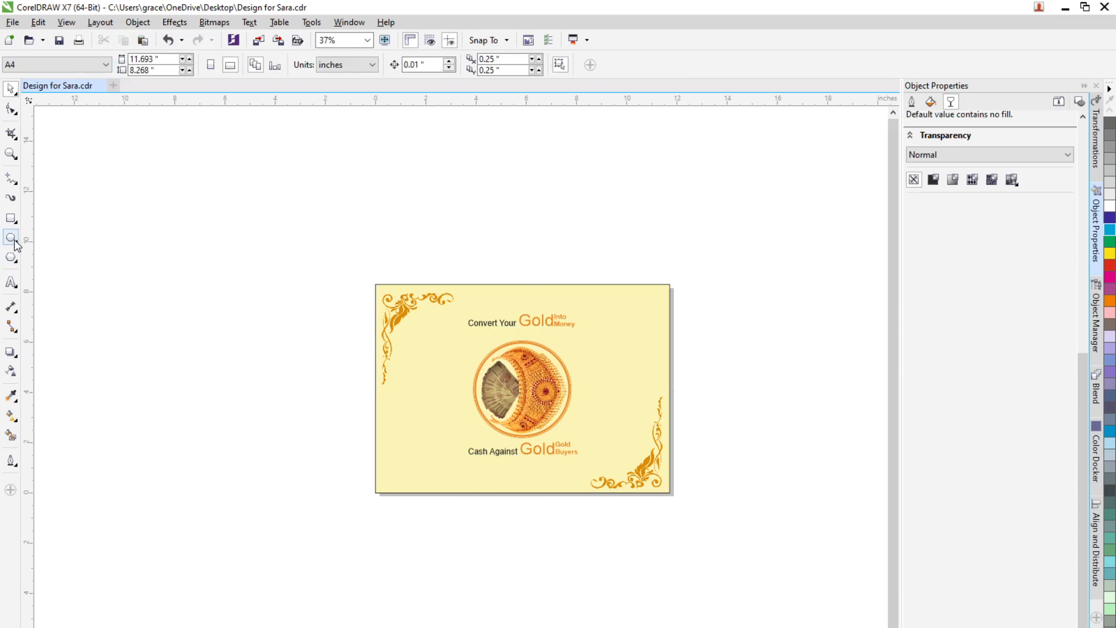
Step: Draw a rectangle covering the whole flyer page, fill it red and move it beside the page
left_click(11, 218)
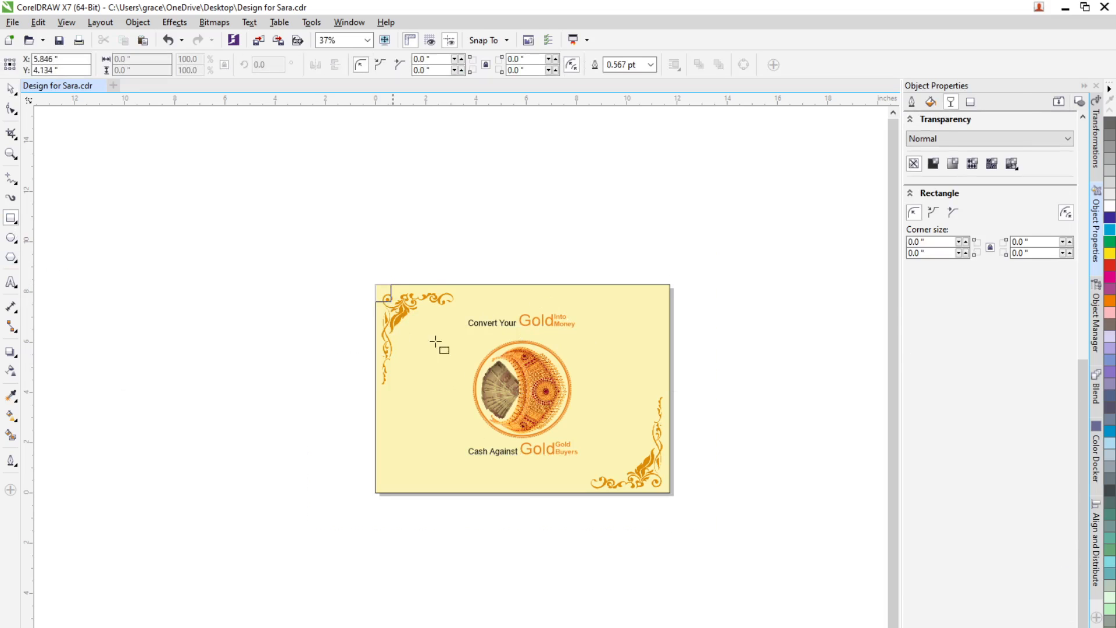
left_click_drag(376, 284, 669, 493)
key("space")
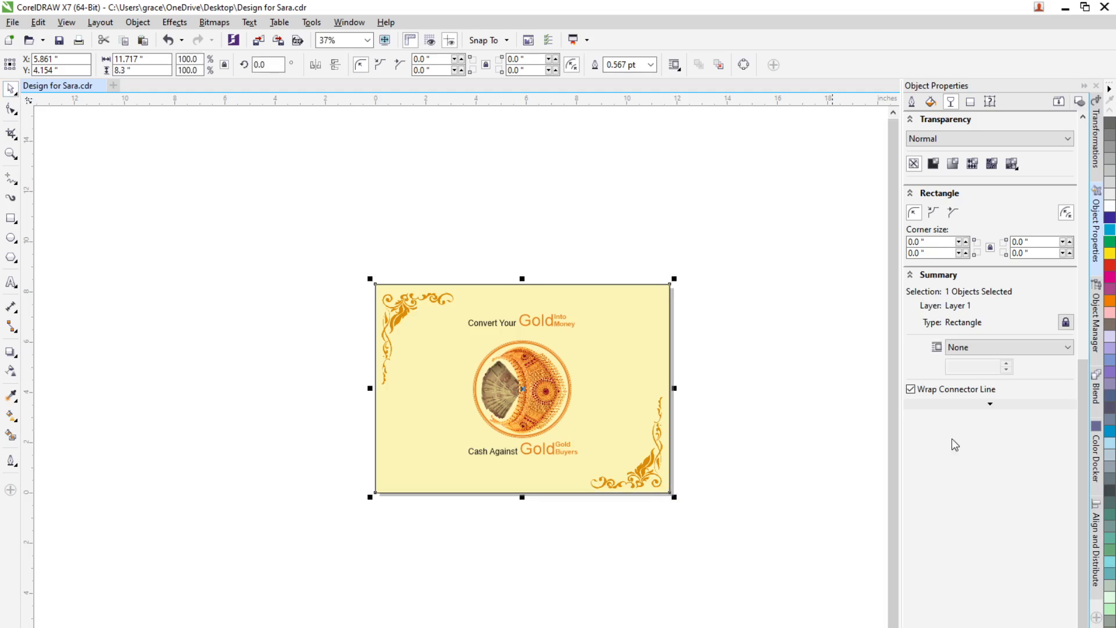
left_click(1109, 265)
left_click_drag(444, 404, 72, 475)
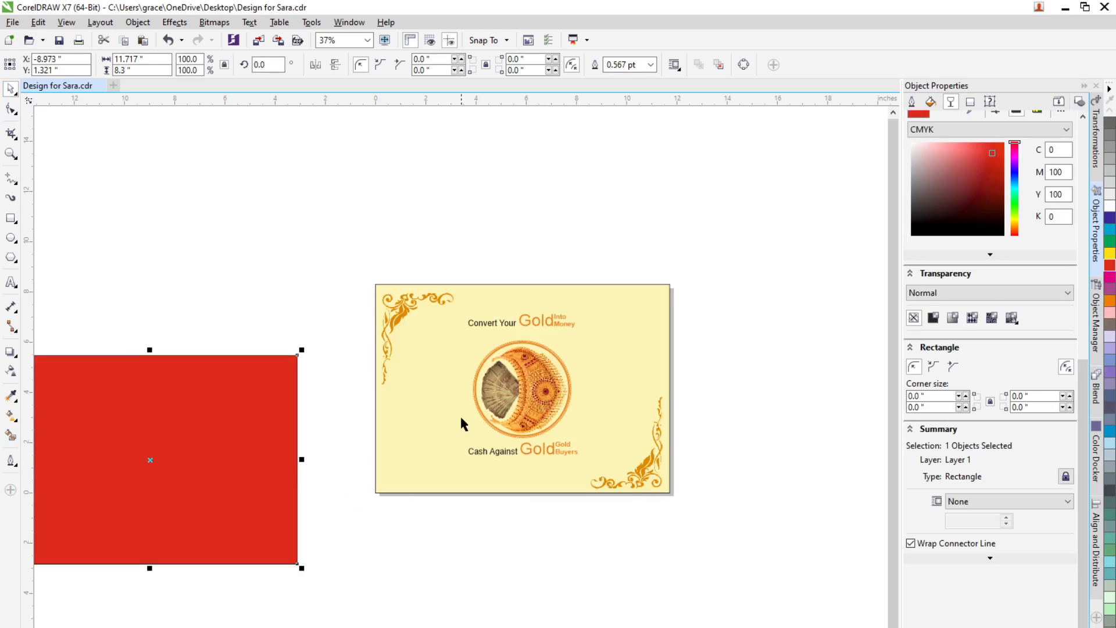
Step: Place the flyer's grouped artwork inside the red rectangle with PowerClip, then centre the rectangle on the page
left_click(461, 419)
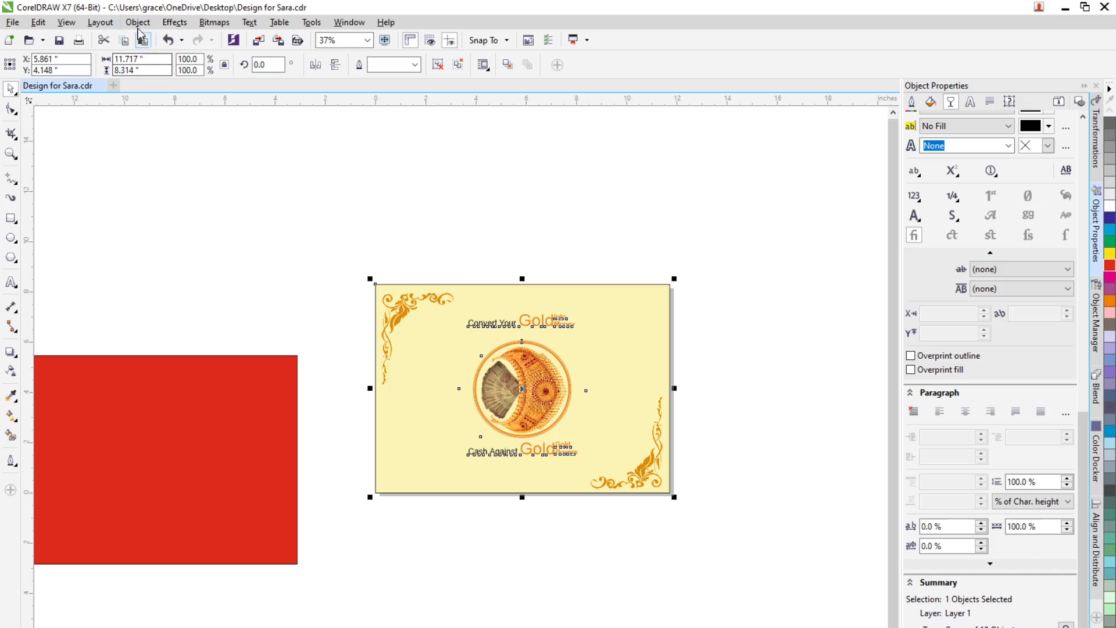
left_click(137, 22)
mouse_move(175, 150)
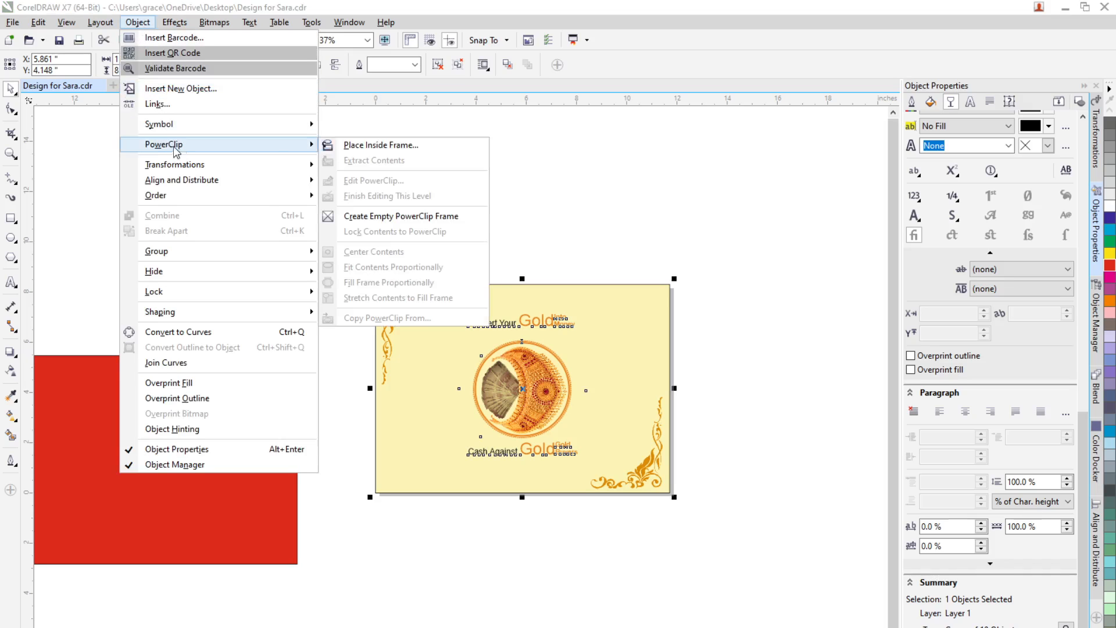
left_click(351, 146)
left_click(150, 425)
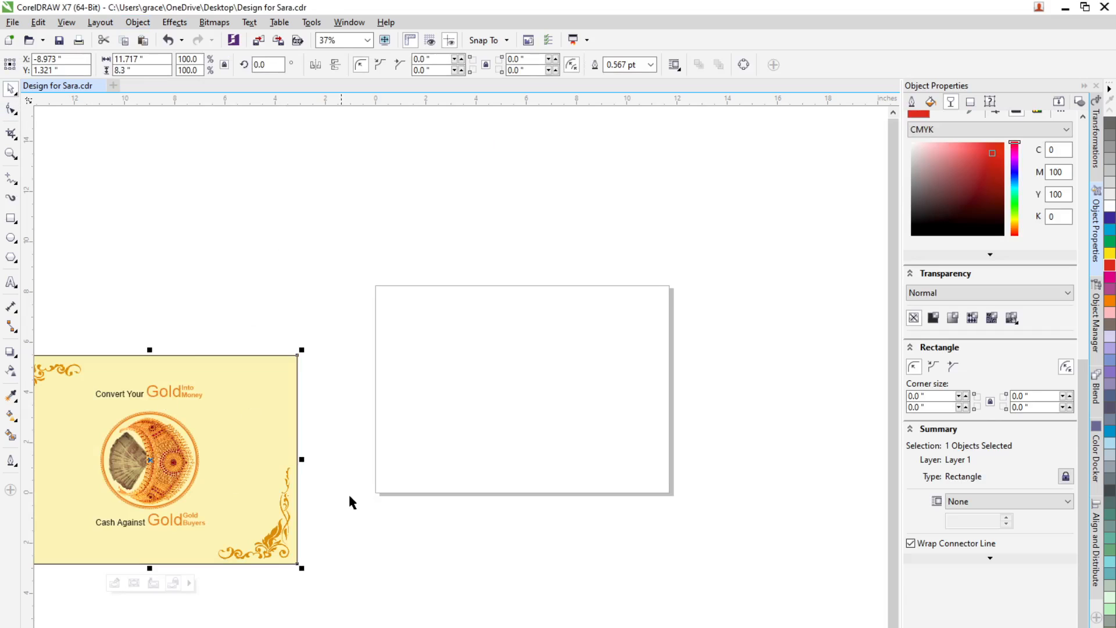
key("p")
left_click(428, 561)
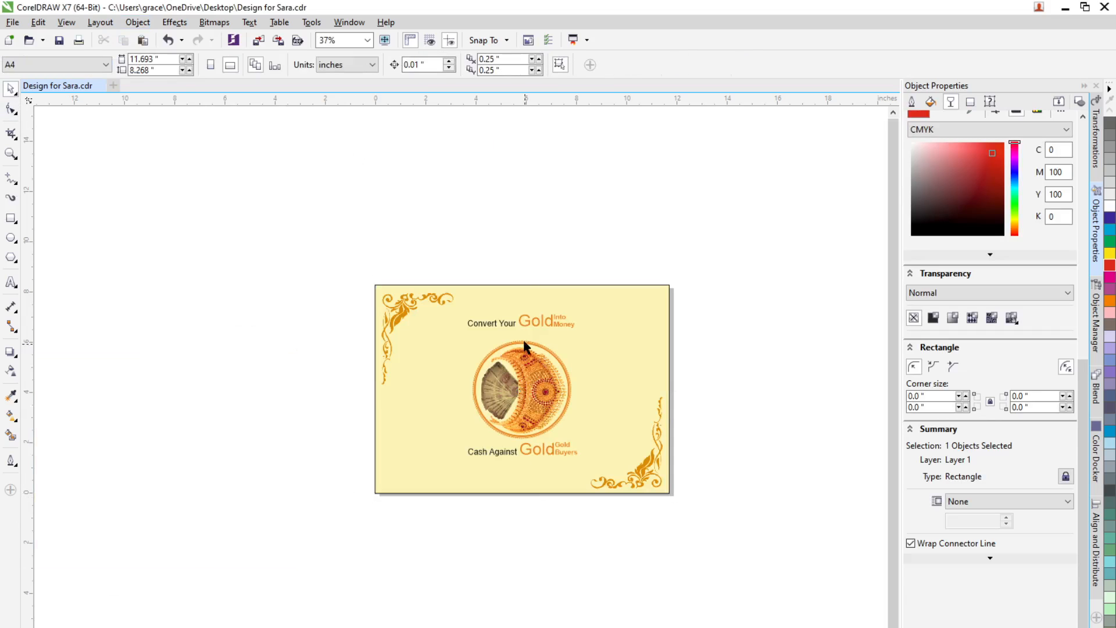
Step: Set the PowerClip rectangle's outline width to None
scroll(426, 252, "up", 2)
scroll(241, 364, "down", 2)
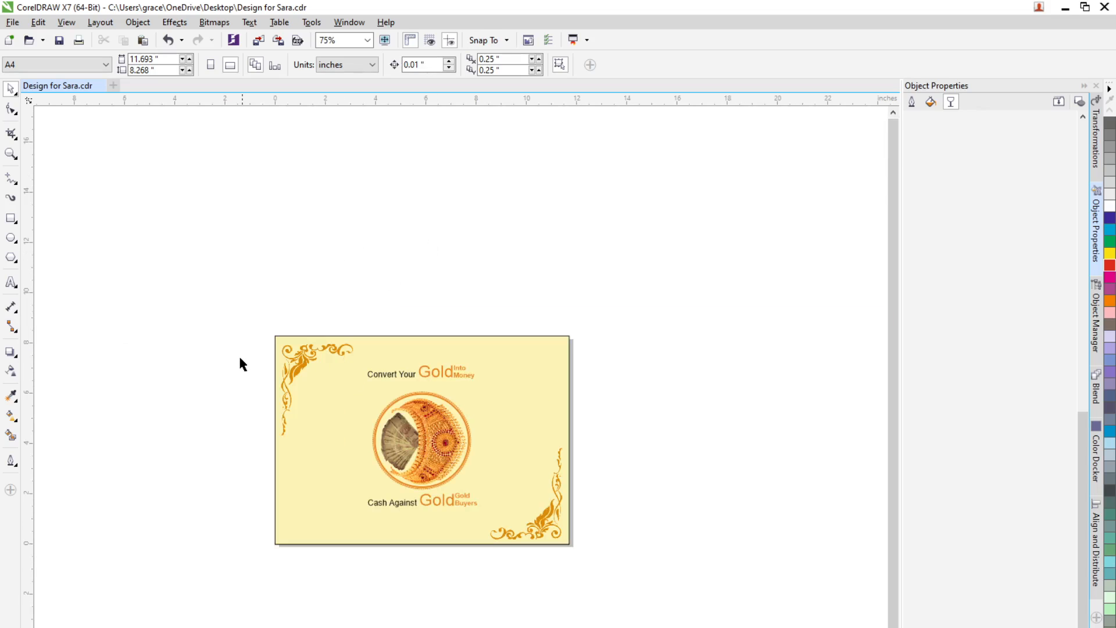
scroll(289, 418, "up", 2)
left_click(267, 263)
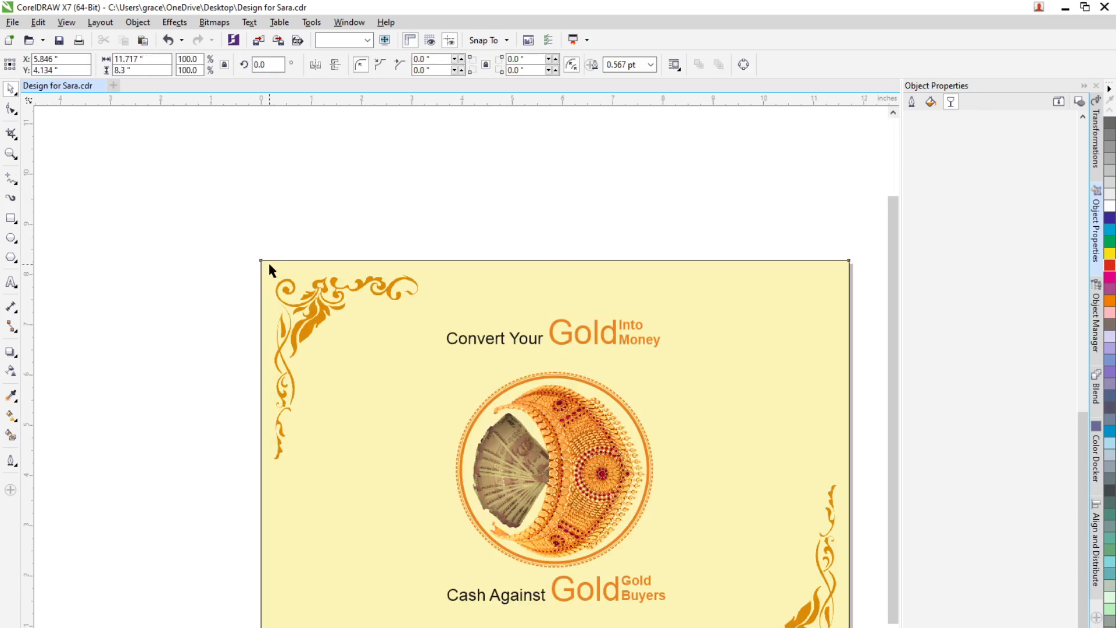
left_click(651, 65)
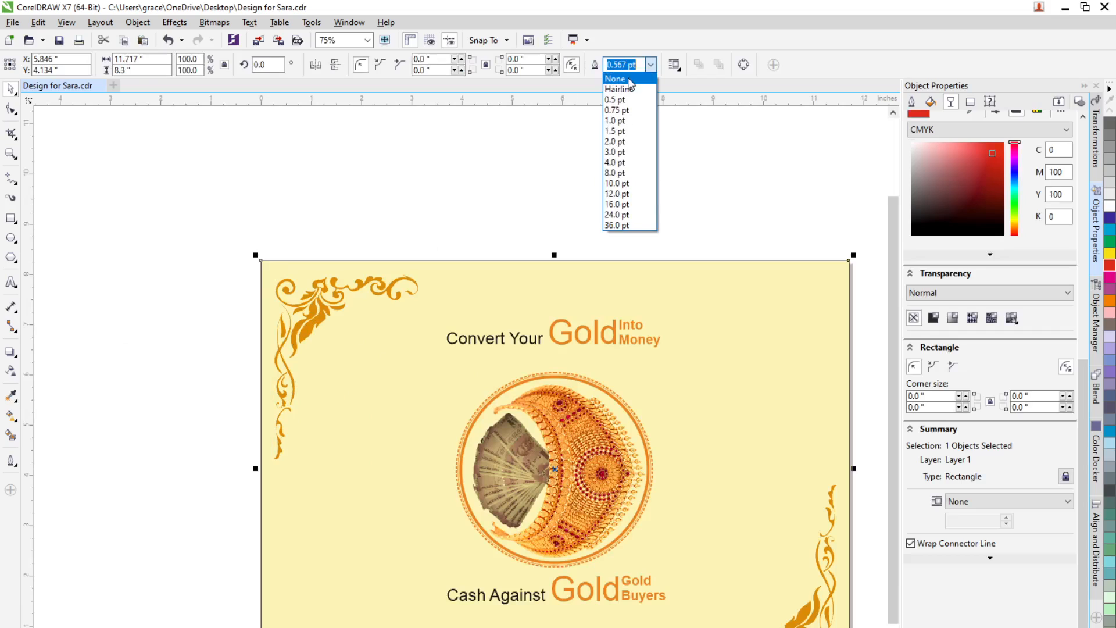
left_click(626, 77)
left_click(479, 203)
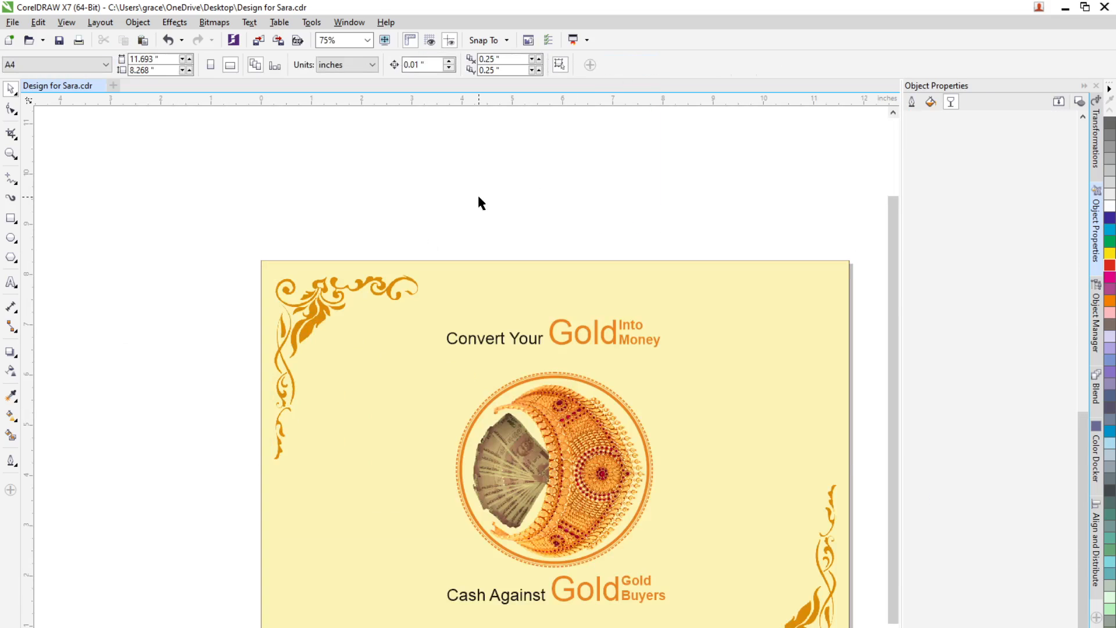
Step: Save the document, then export it as a JPG named Design for Sara to the Desktop at Highest quality
key("ctrl+s")
left_click(10, 24)
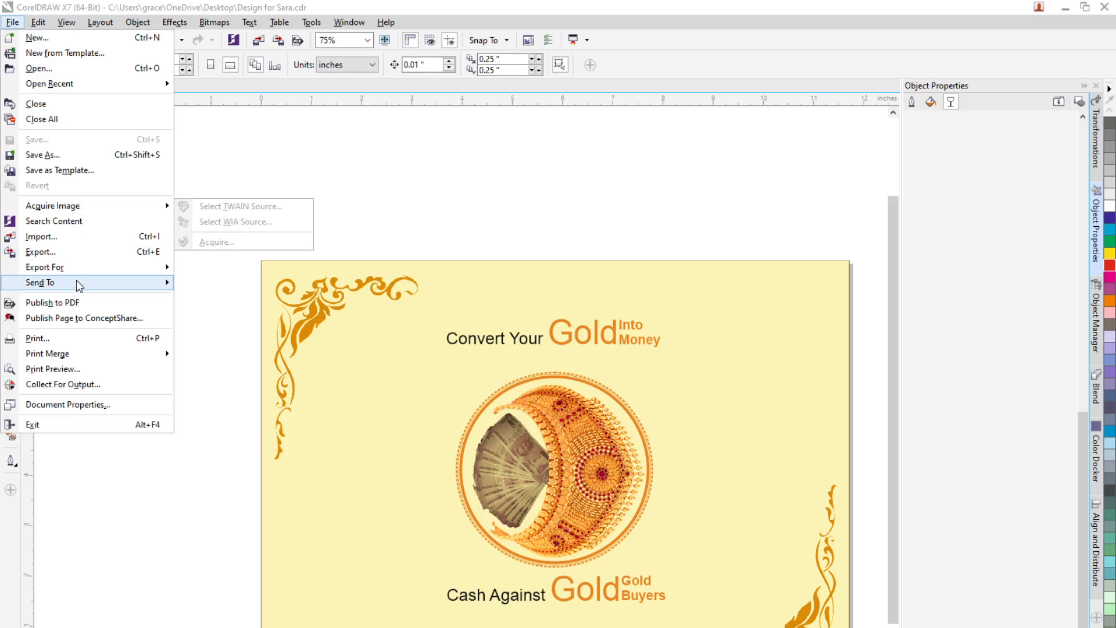
left_click(79, 250)
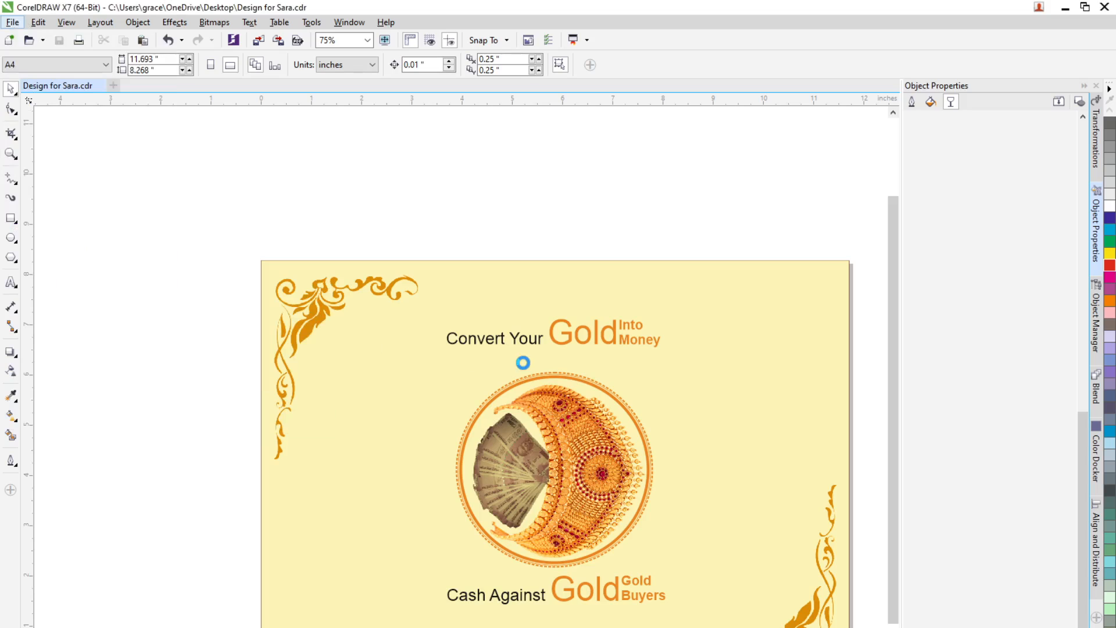
left_click(585, 526)
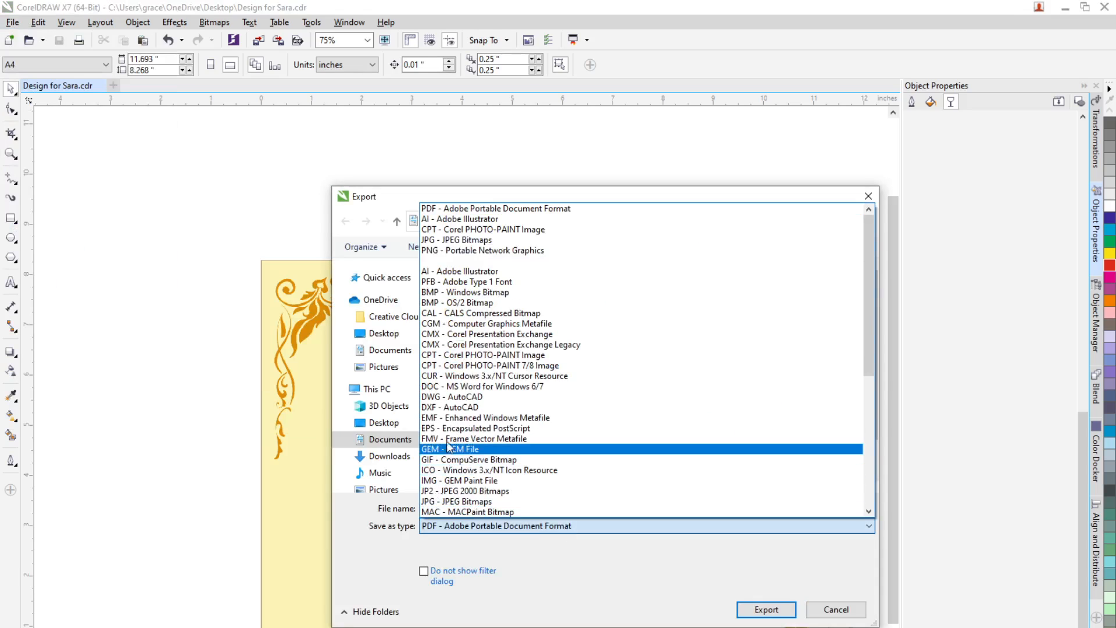
left_click(456, 239)
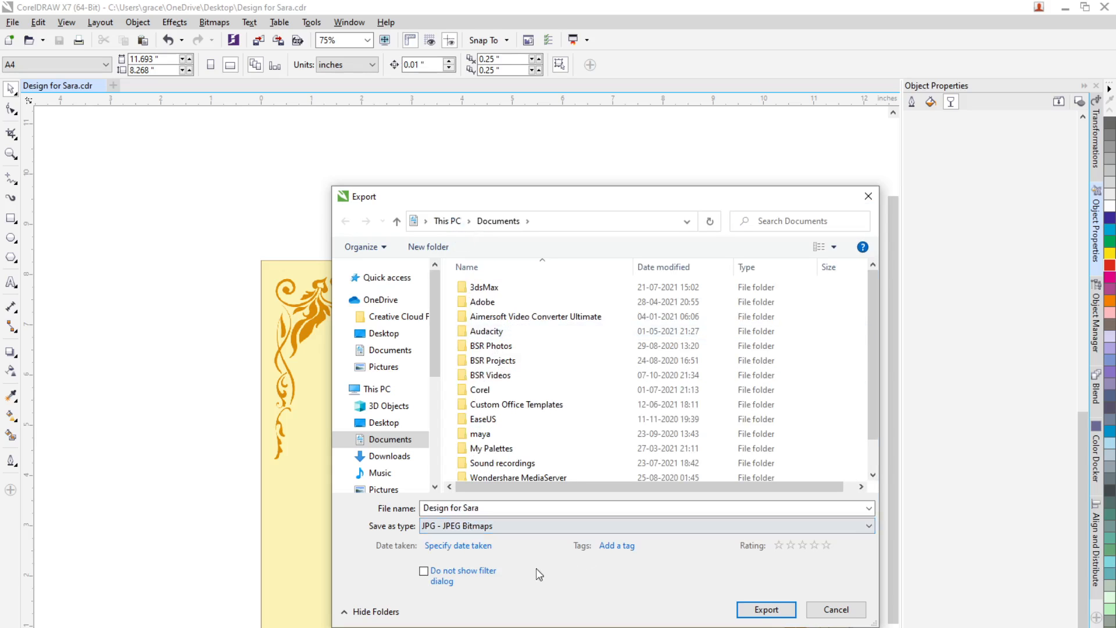
left_click(384, 333)
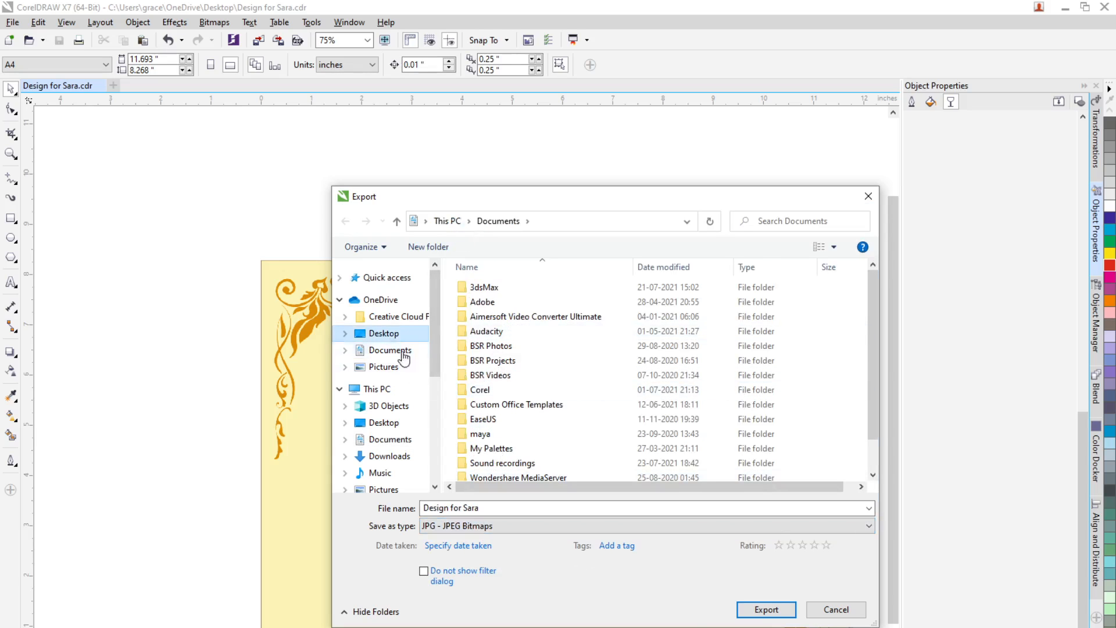
left_click(766, 610)
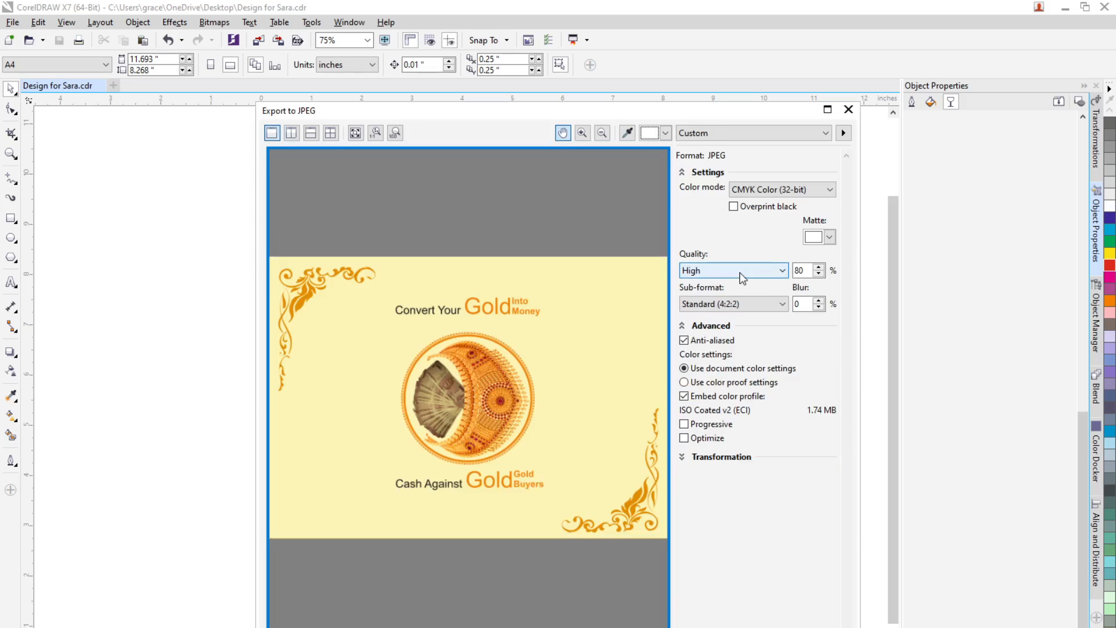
left_click(740, 272)
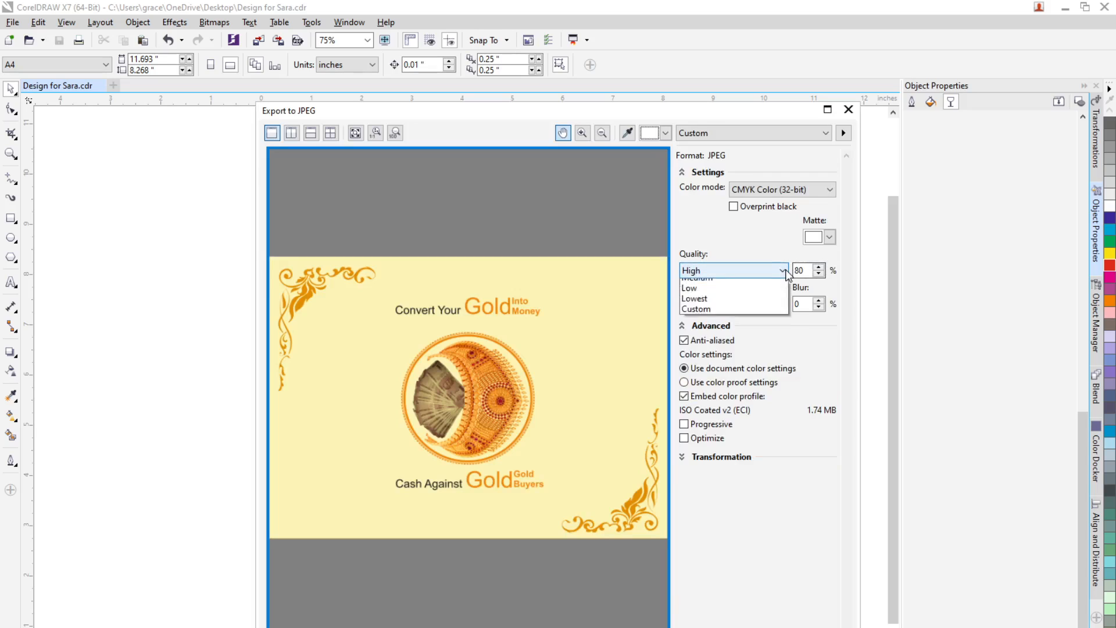
left_click(724, 285)
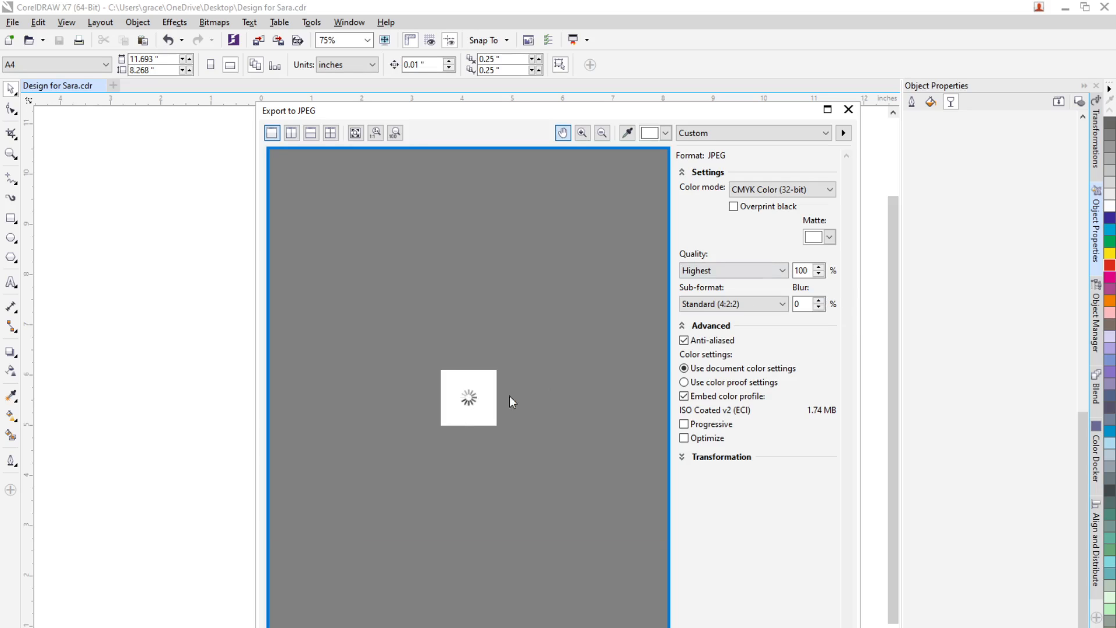
key("Return")
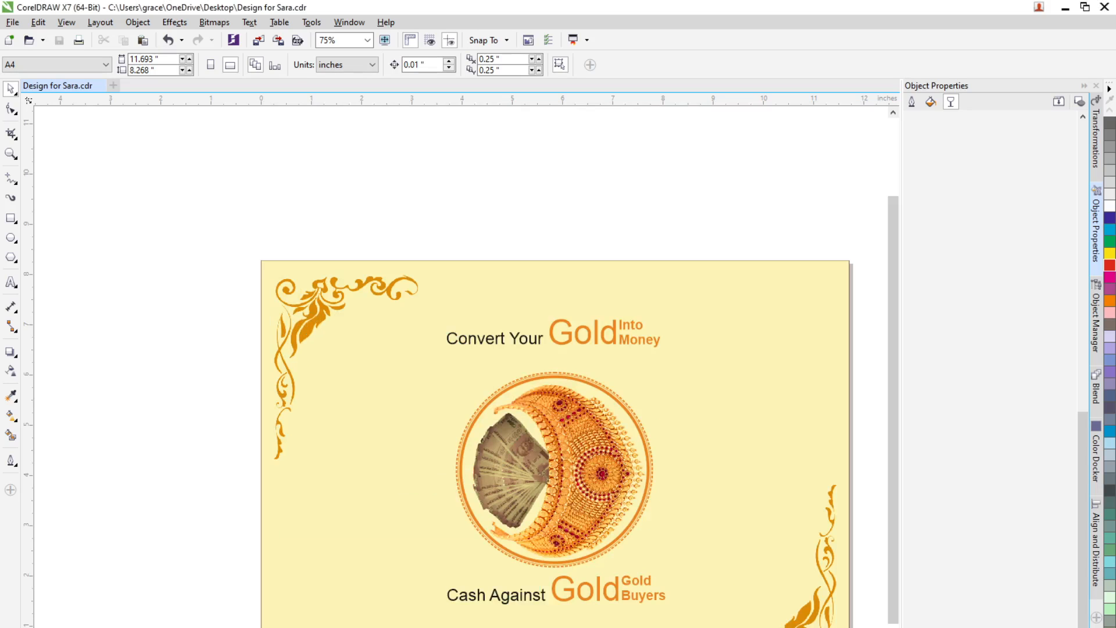
Step: Switch to WhatsApp Web and send the exported Design for Sara image to the student's chat
left_click(1065, 8)
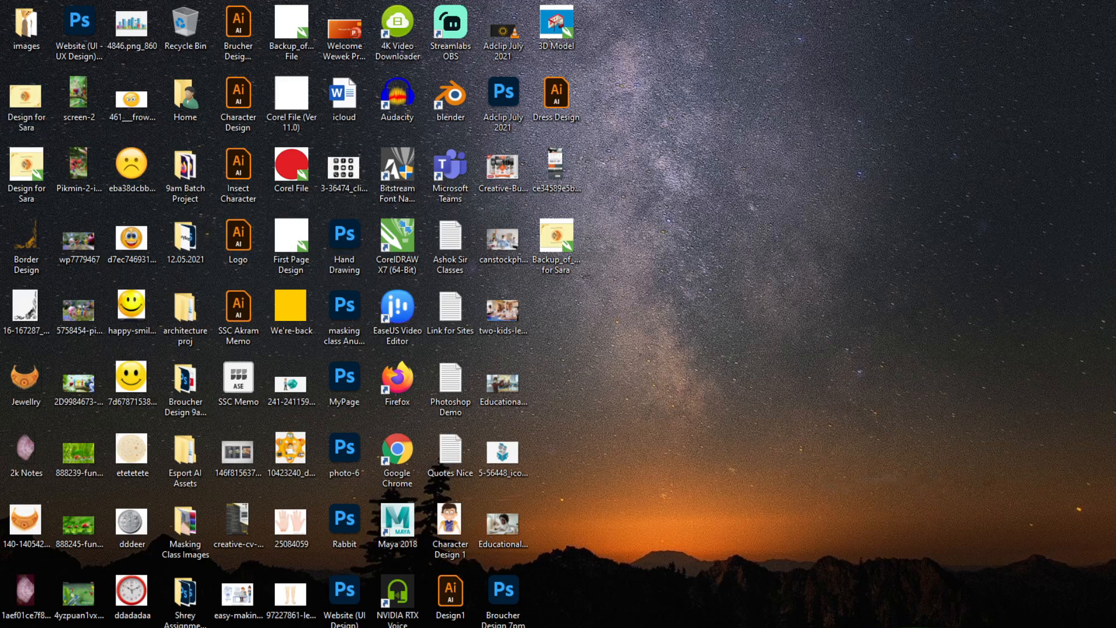
key("alt+Tab")
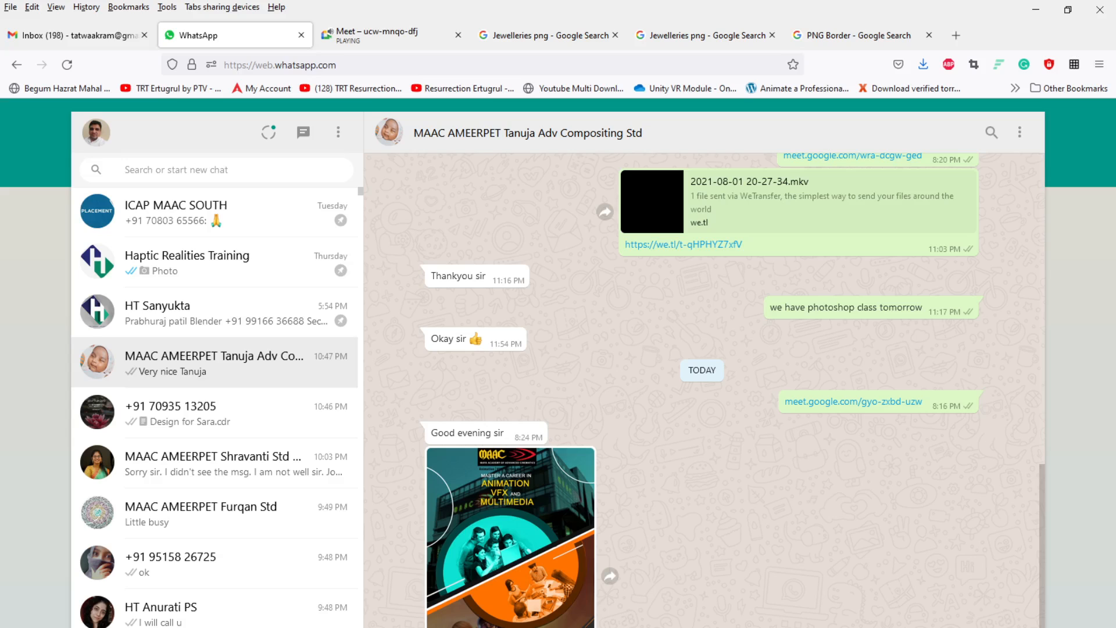
left_click(192, 405)
left_click(415, 627)
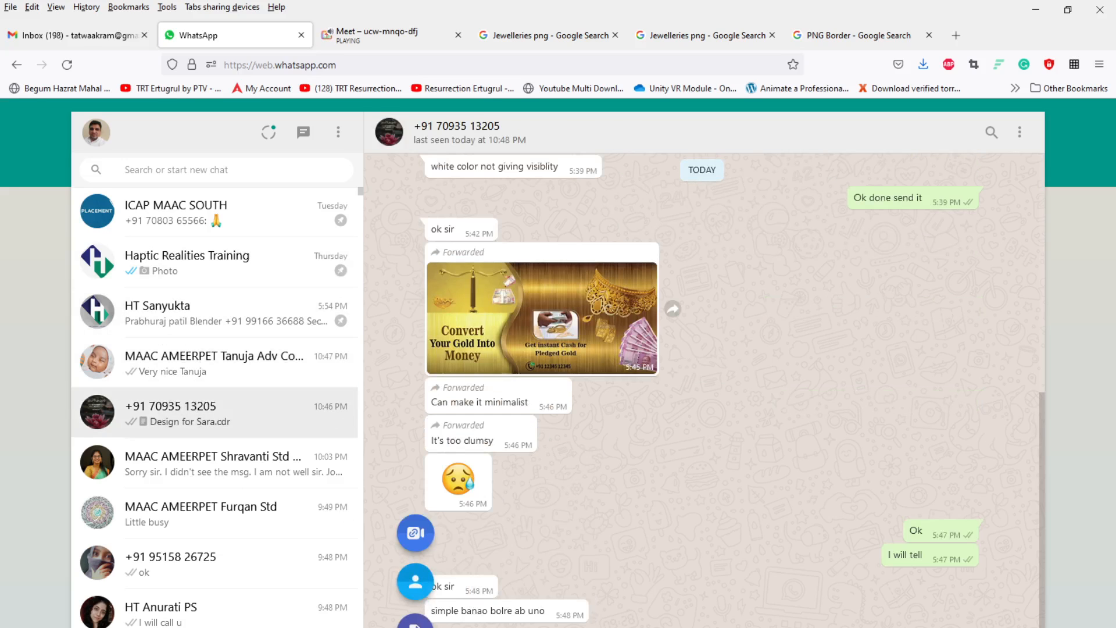
left_click(415, 627)
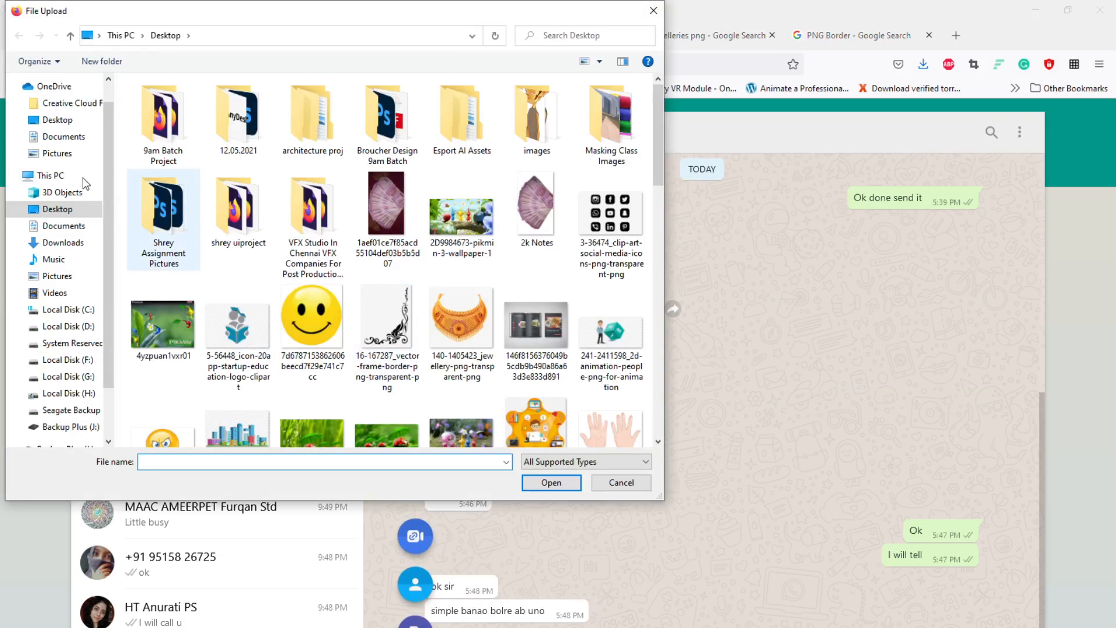
scroll(342, 262, "down", 6)
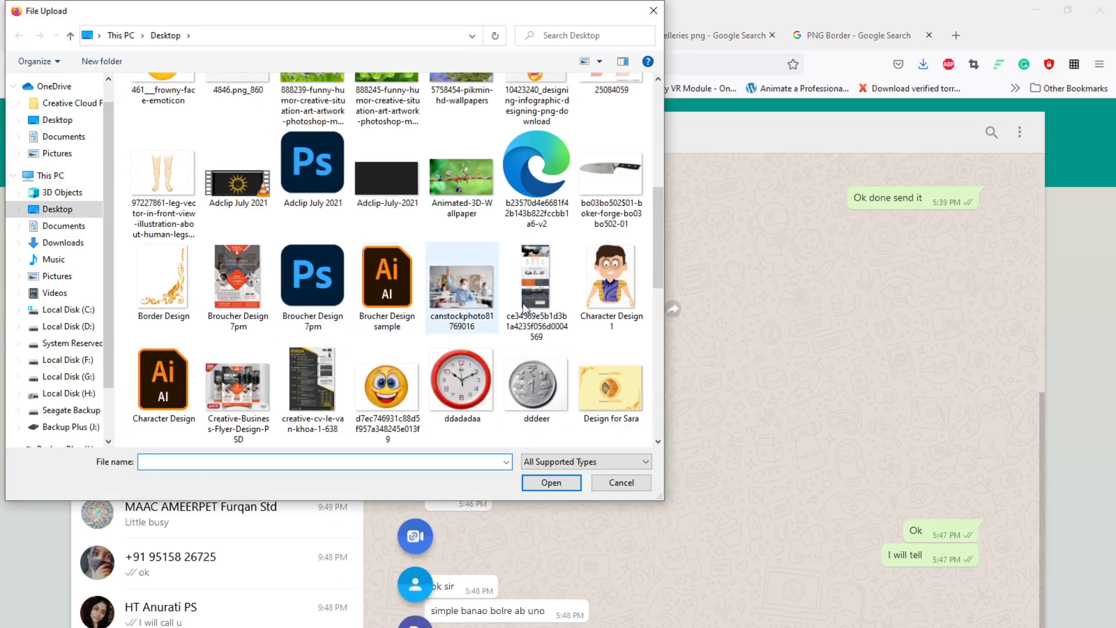
left_click(608, 407)
left_click(551, 482)
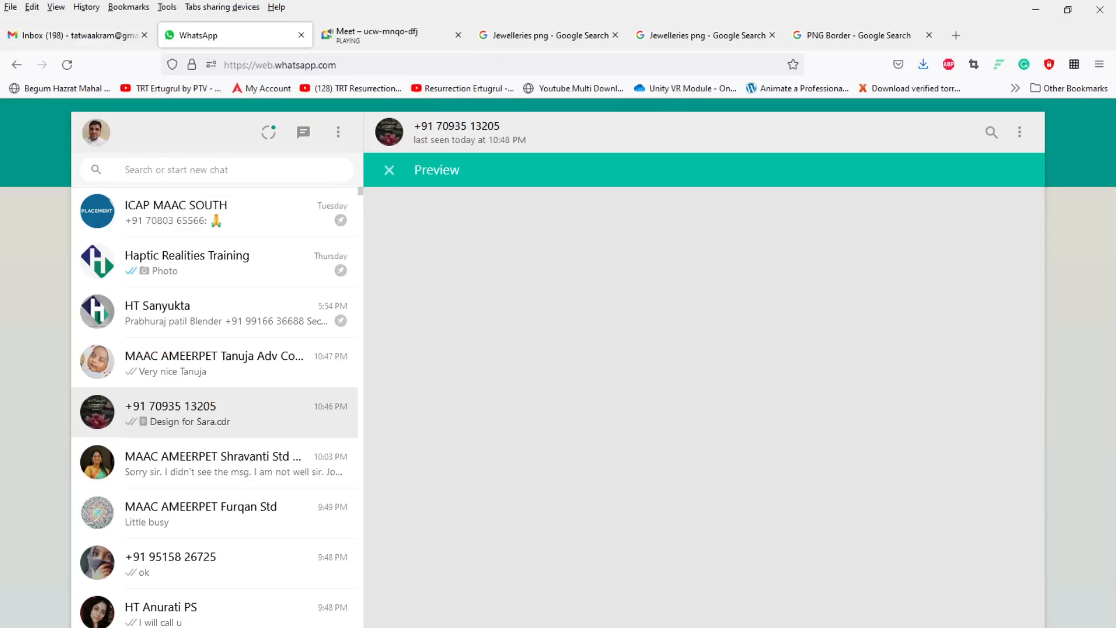
key("Return")
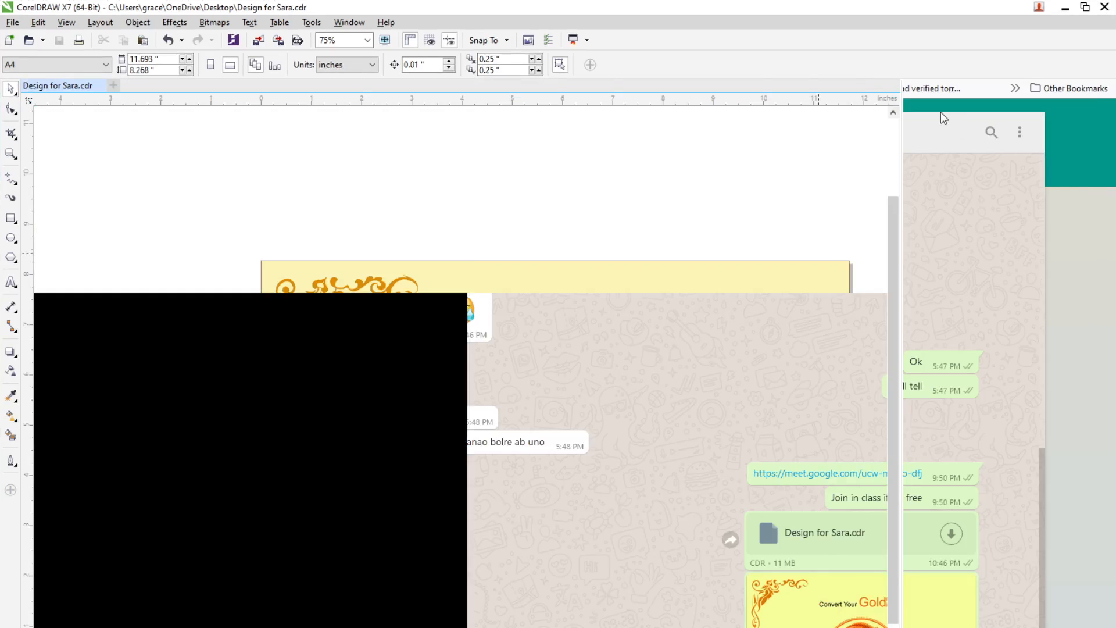
left_click(1083, 8)
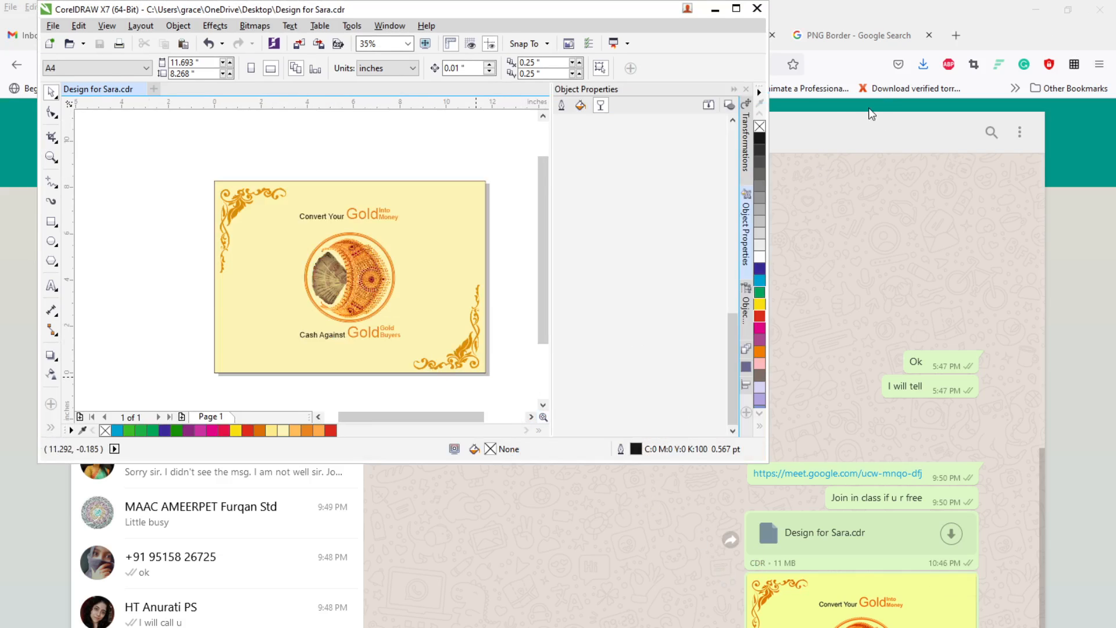
left_click(736, 9)
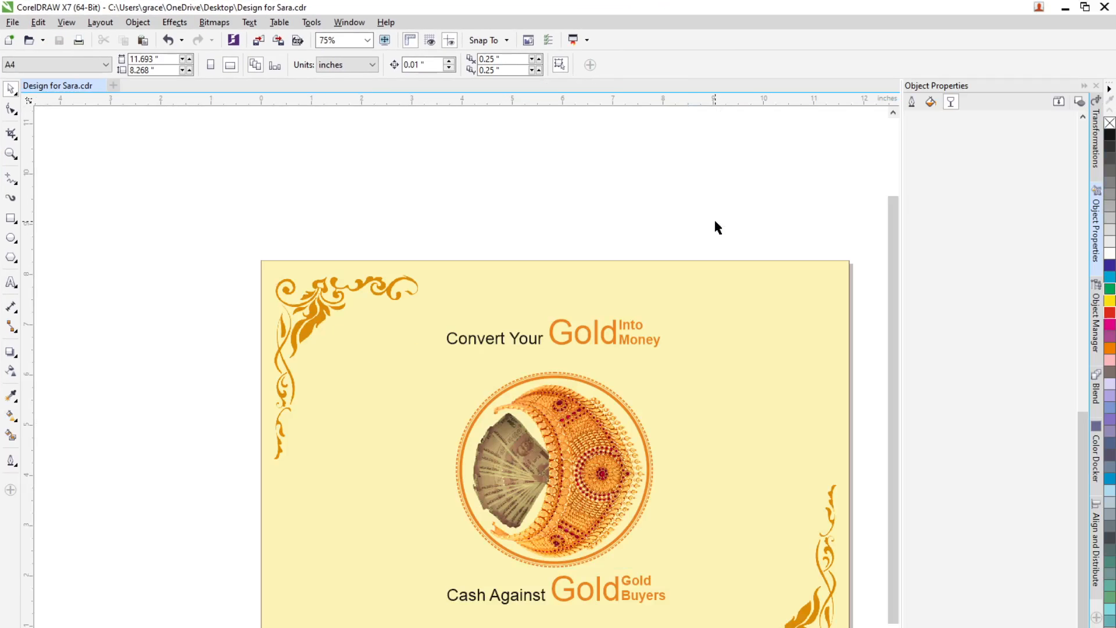
left_click(1064, 10)
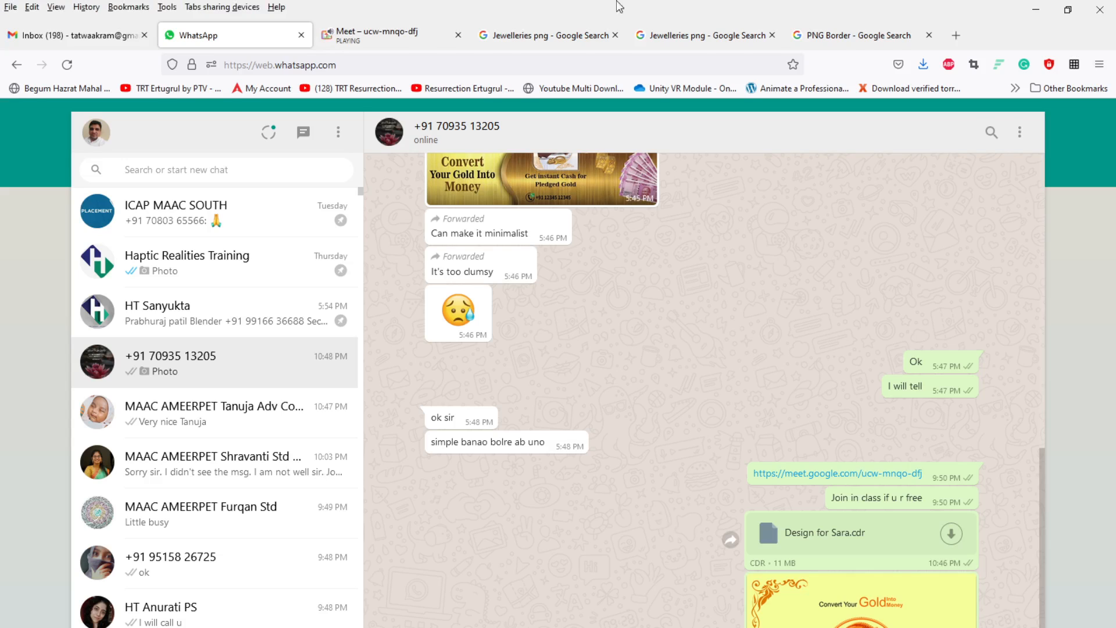
Step: Switch to the Google Meet call and open its participants list
left_click(400, 45)
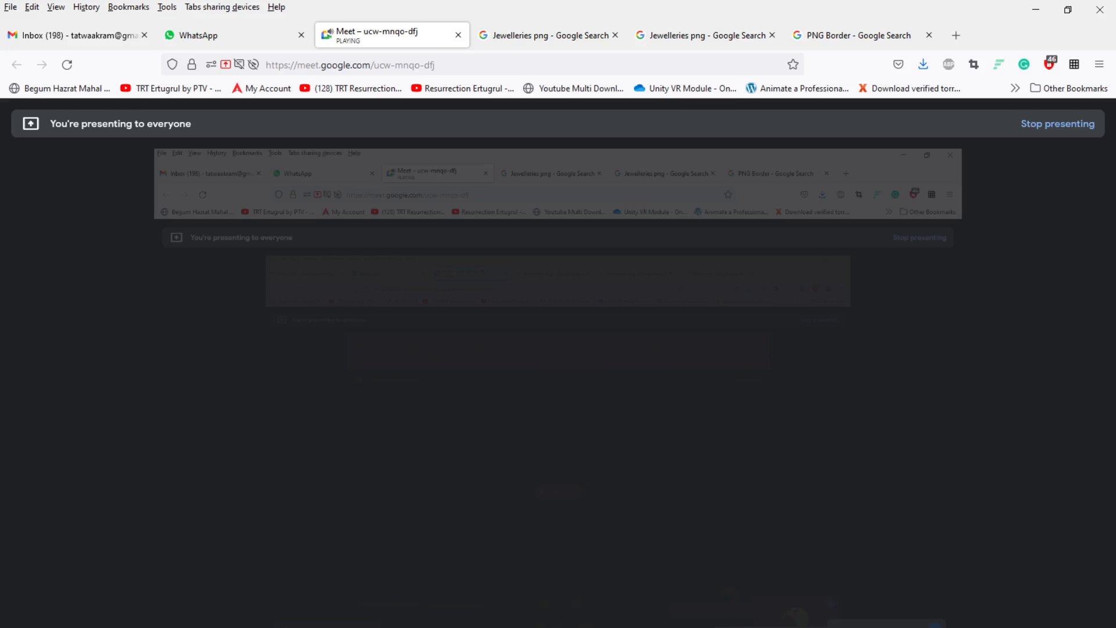
key("ctrl+alt+p")
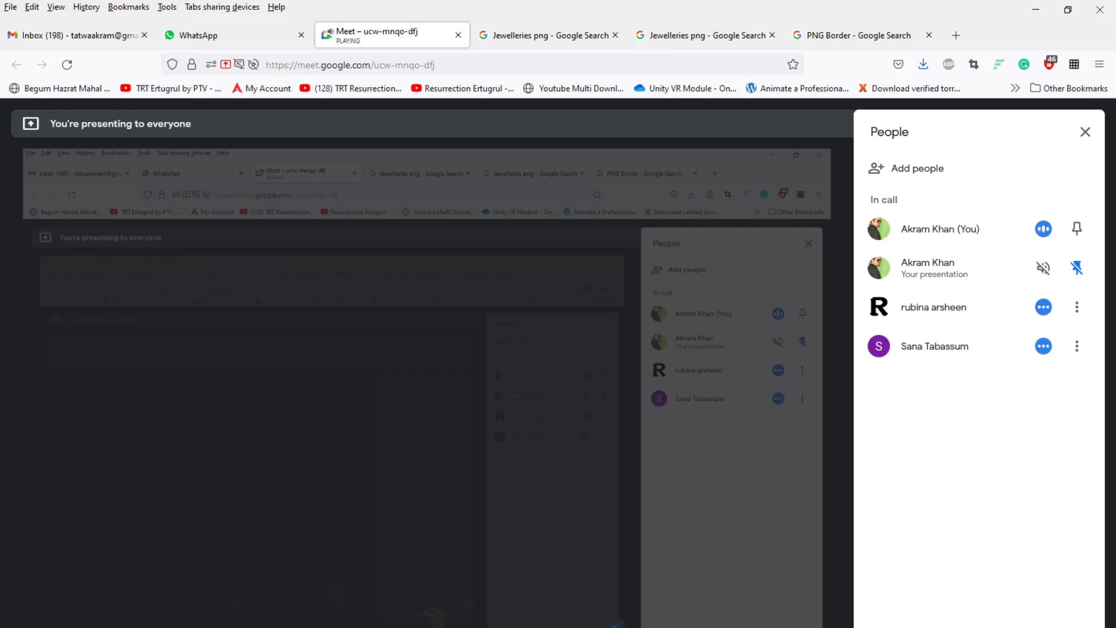
Step: Switch to WhatsApp Web, open another contact's chat to read it, and return to the Meet call
left_click(242, 35)
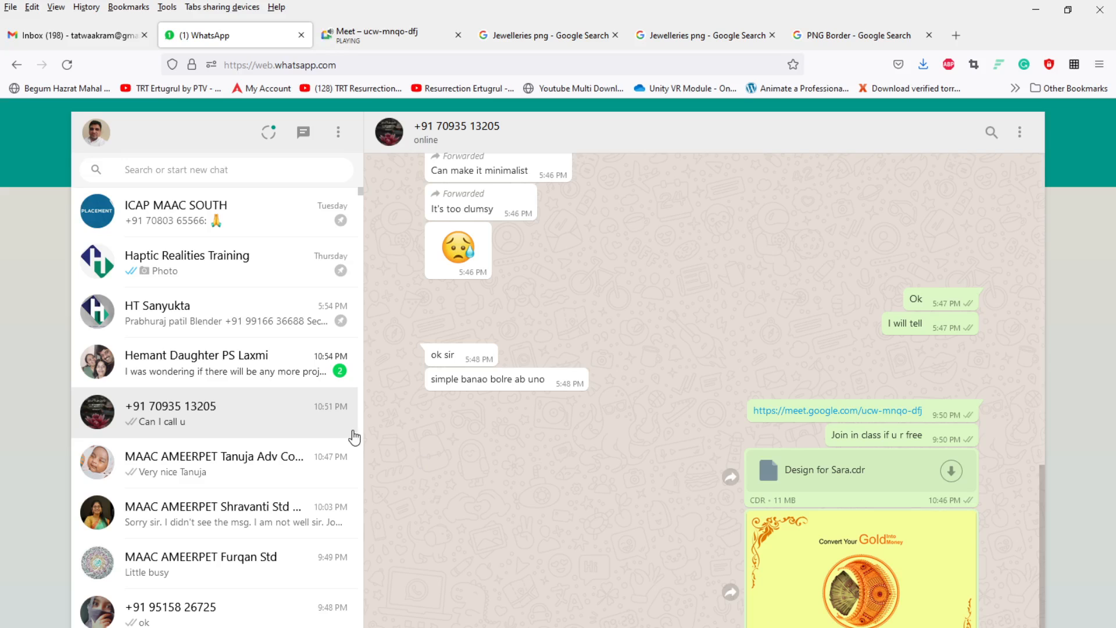
left_click(216, 361)
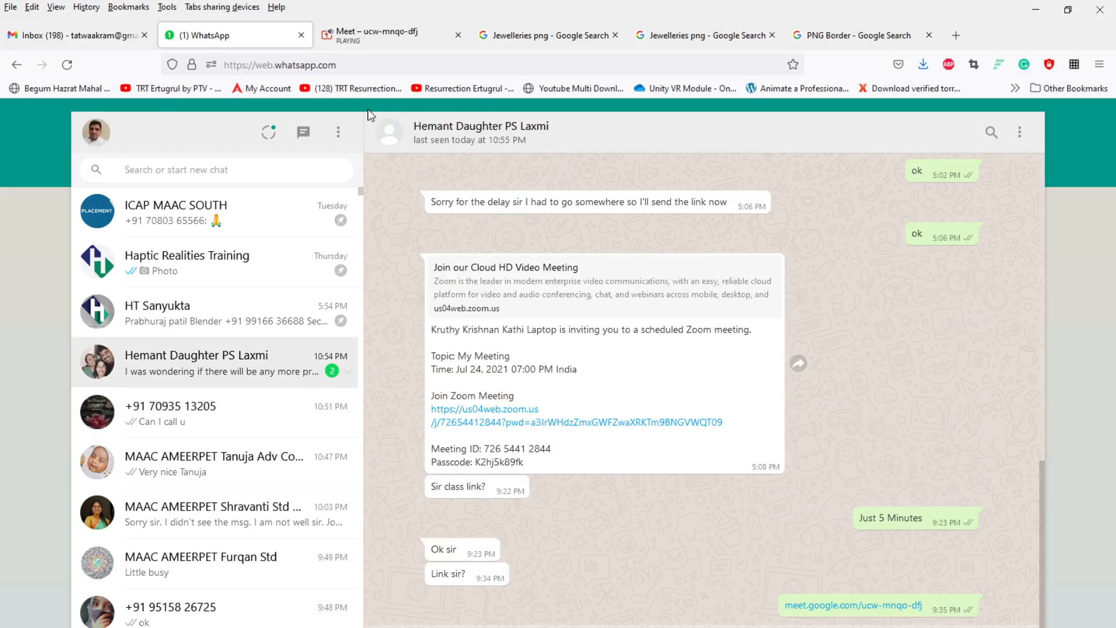
left_click(377, 35)
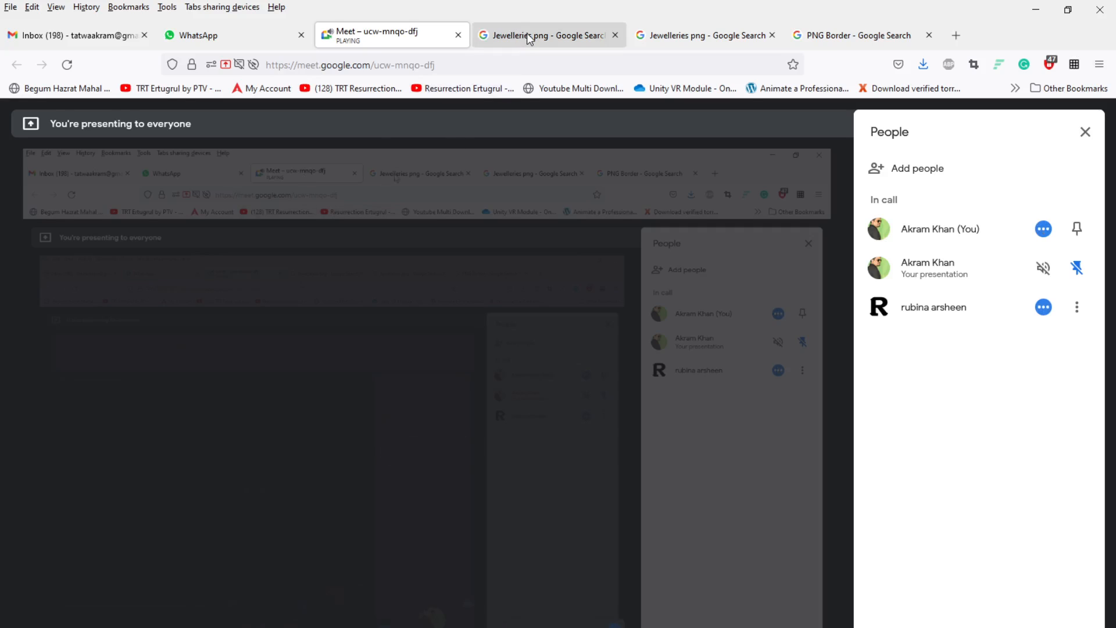
Step: Close the two Jewelleries png search tabs and the PNG Border search tab
left_click(599, 41)
left_click(615, 35)
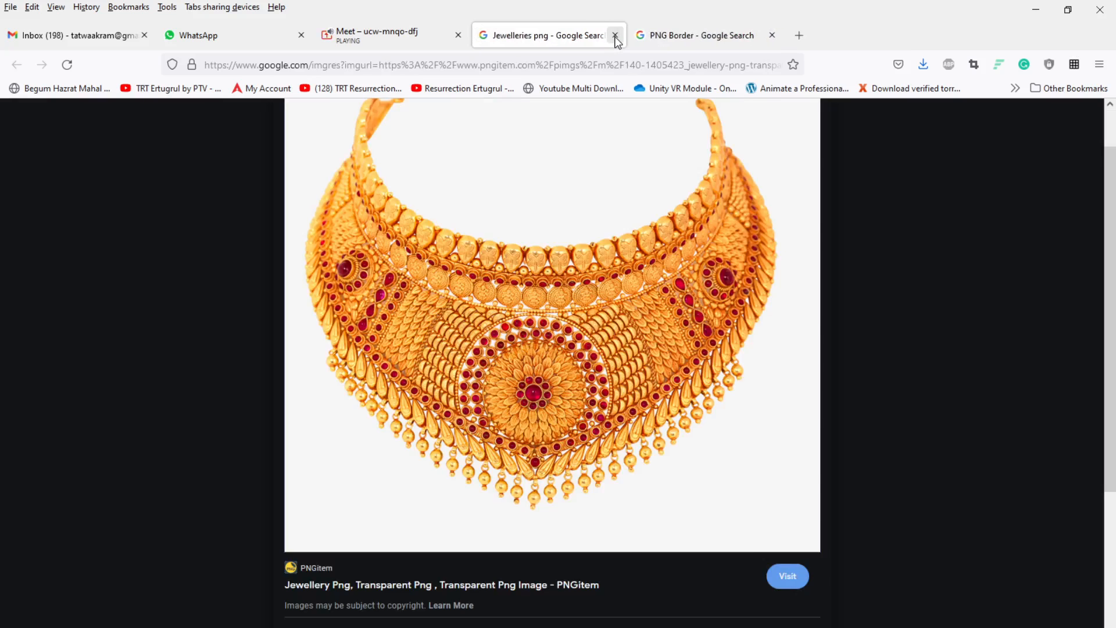
left_click(614, 35)
left_click(615, 35)
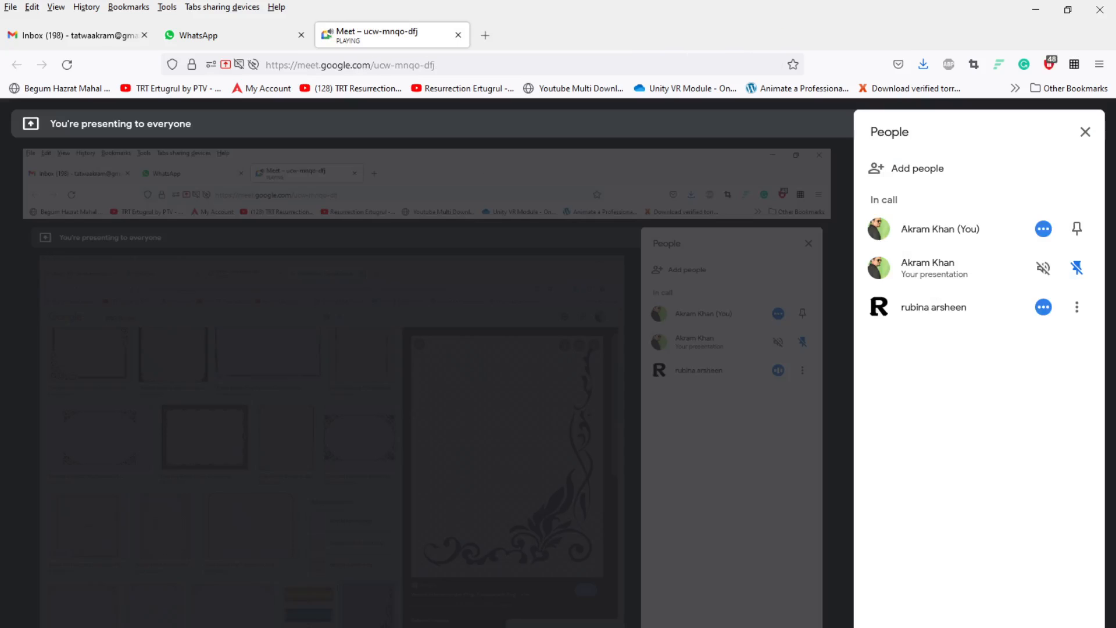
left_click(760, 625)
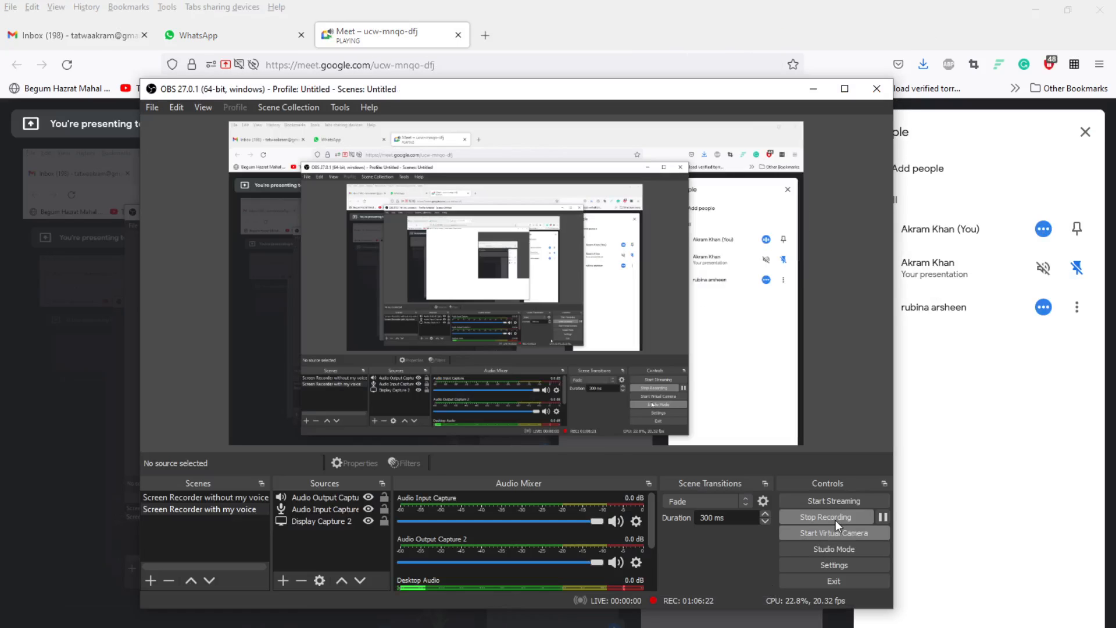